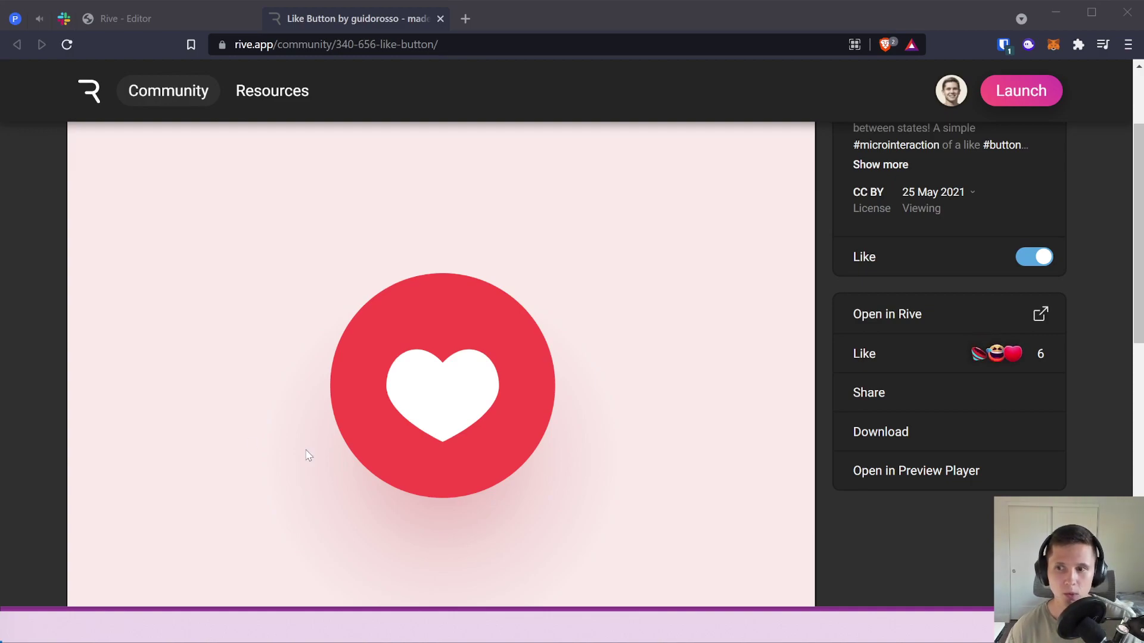
pyautogui.scroll(-1, 451, 433)
pyautogui.scroll(2, 450, 433)
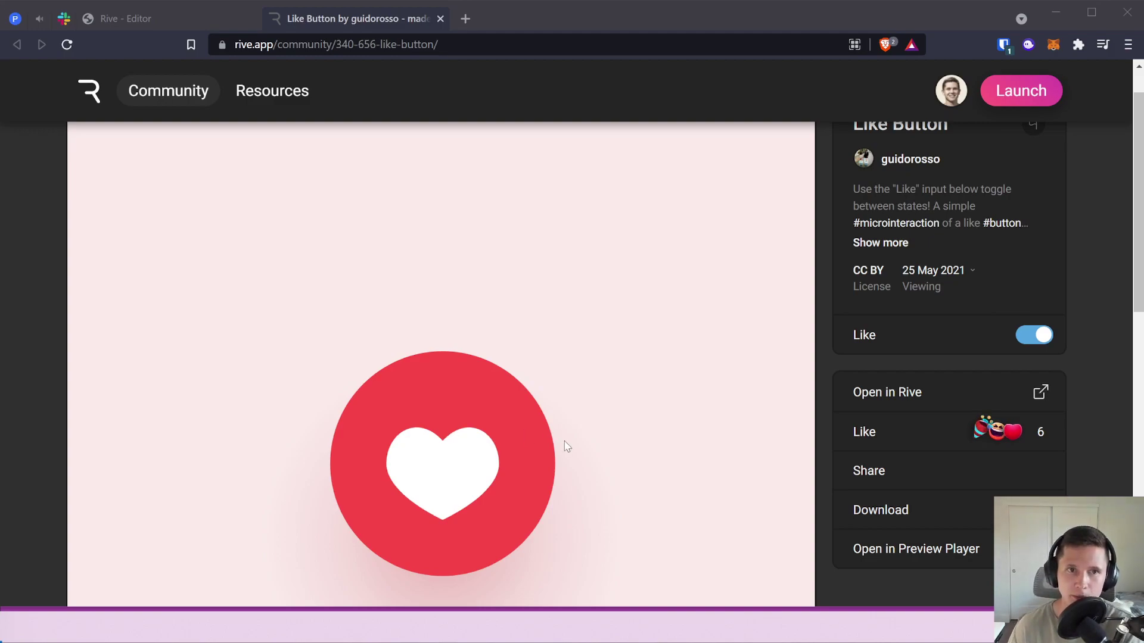
pyautogui.scroll(-2, 563, 447)
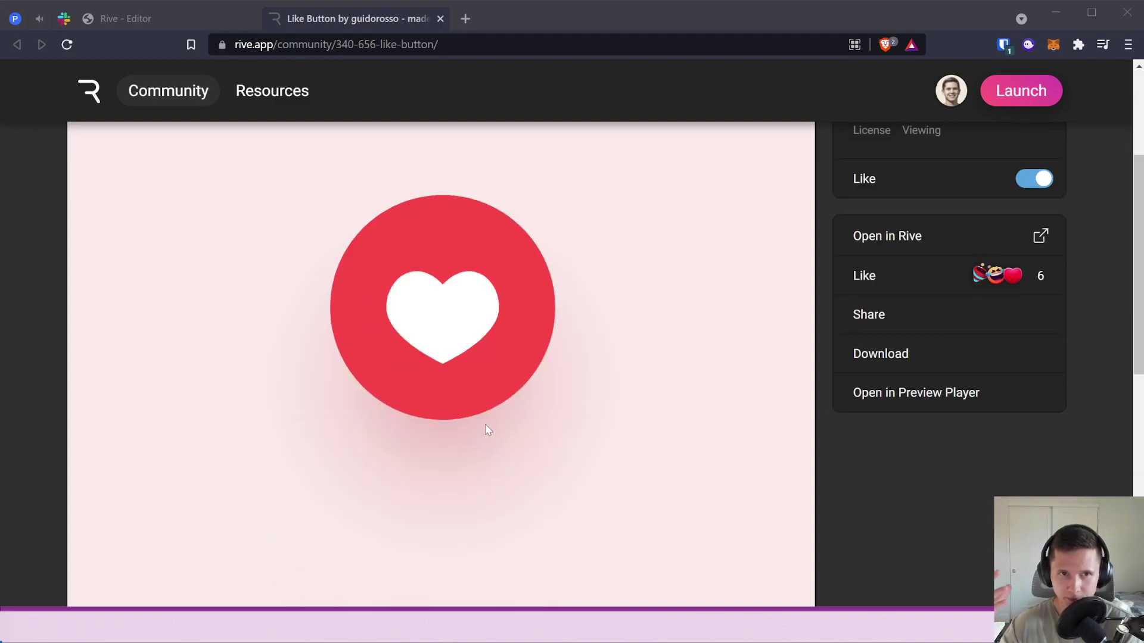
pyautogui.scroll(3, 485, 424)
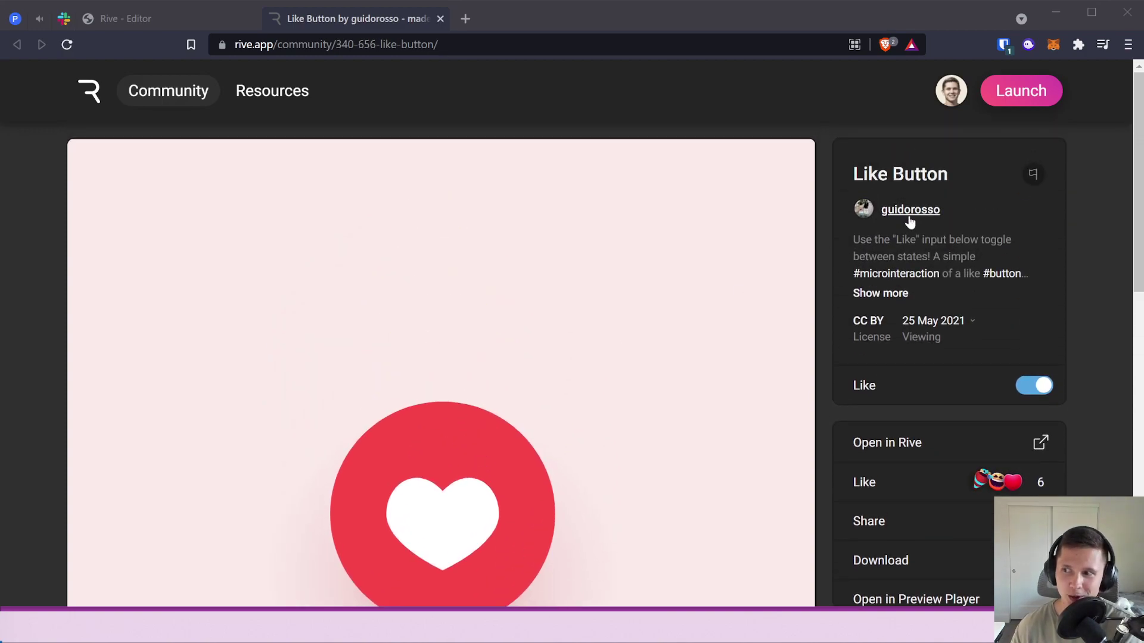
# - Preview the community like button's transitions by repeatedly switching its Like input, leaving the input off
pyautogui.scroll(-1, 952, 348)
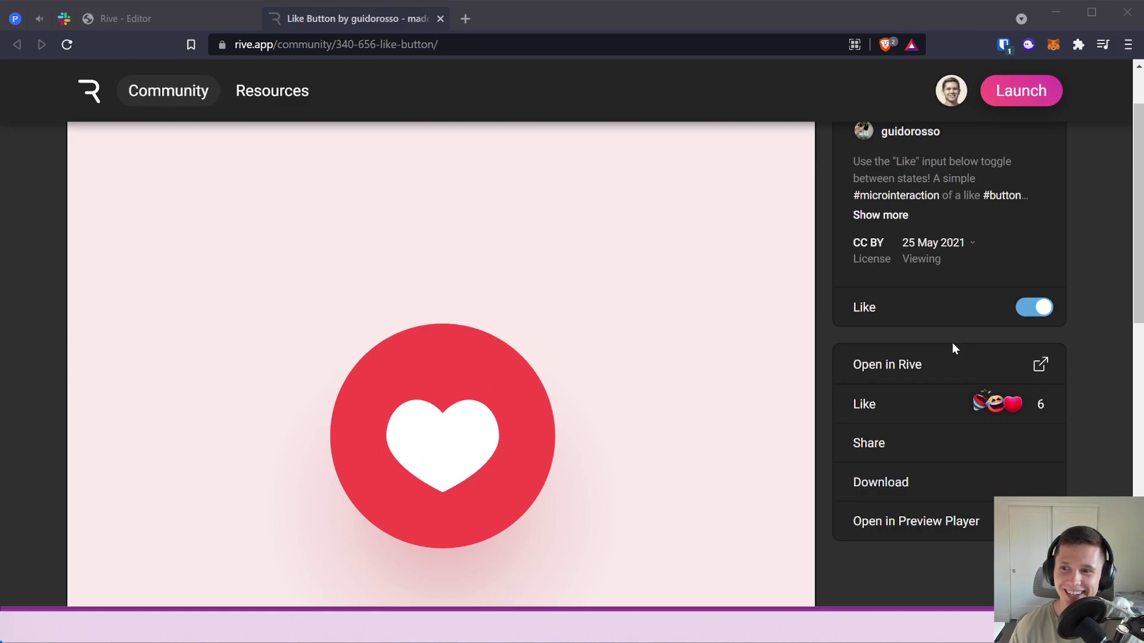
pyautogui.click(1038, 308)
pyautogui.click(1042, 310)
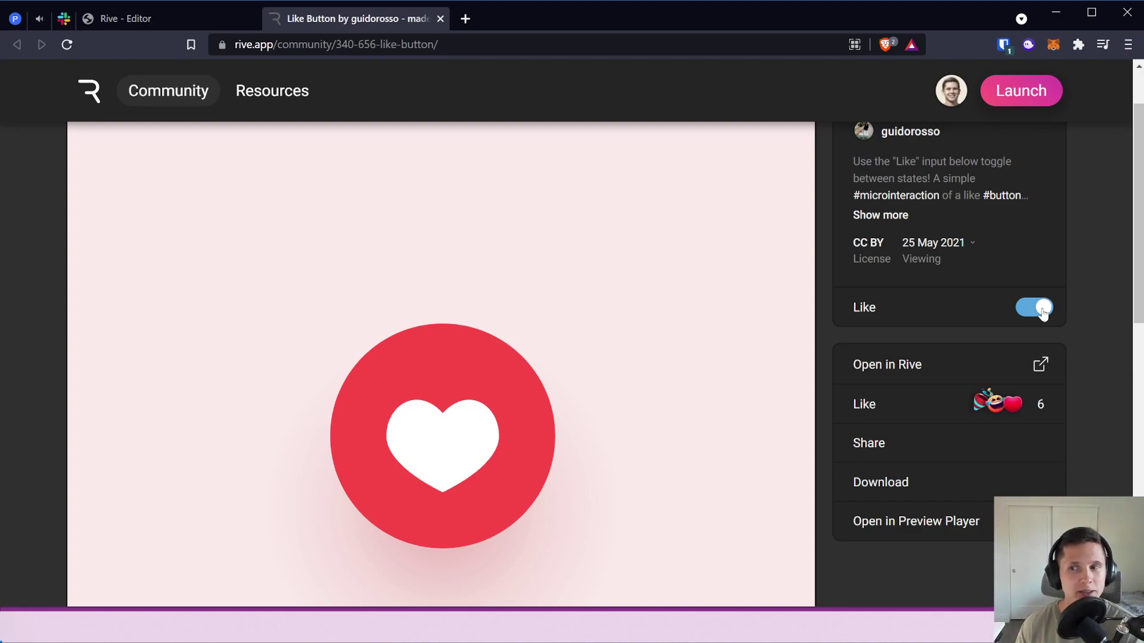
pyautogui.click(1042, 311)
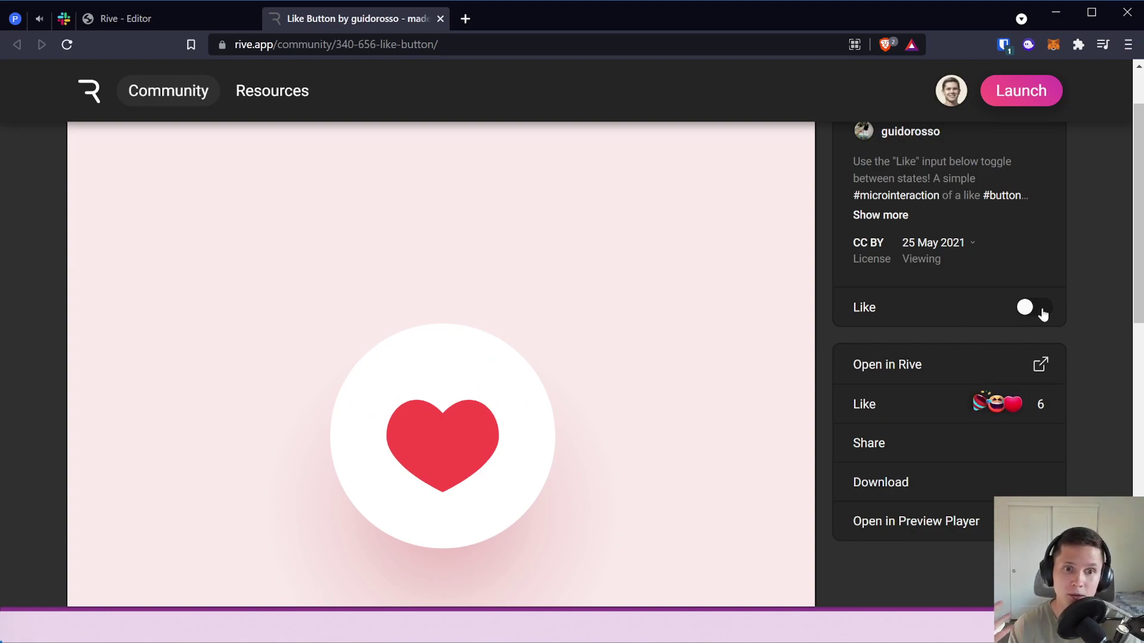
pyautogui.click(1042, 311)
pyautogui.click(1042, 311)
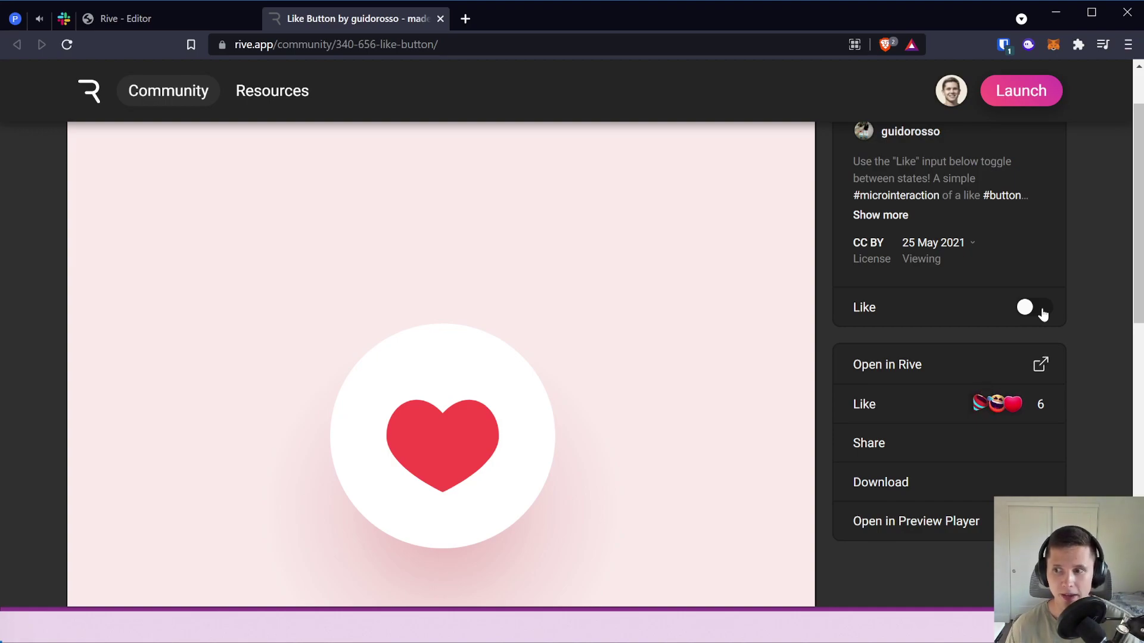
pyautogui.click(1043, 315)
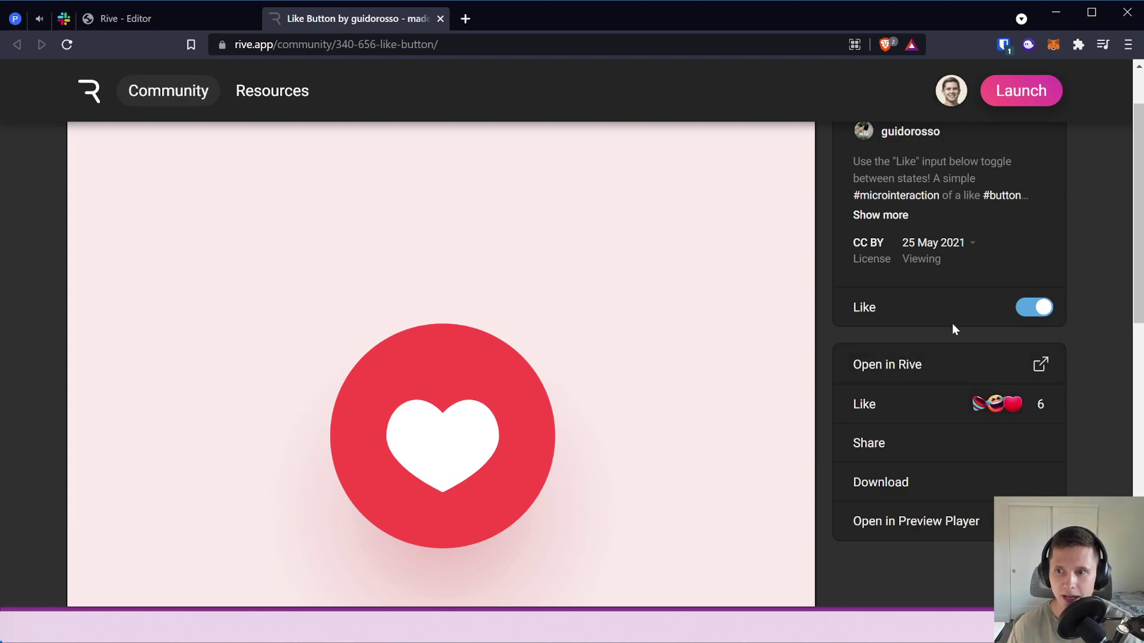
pyautogui.click(1050, 315)
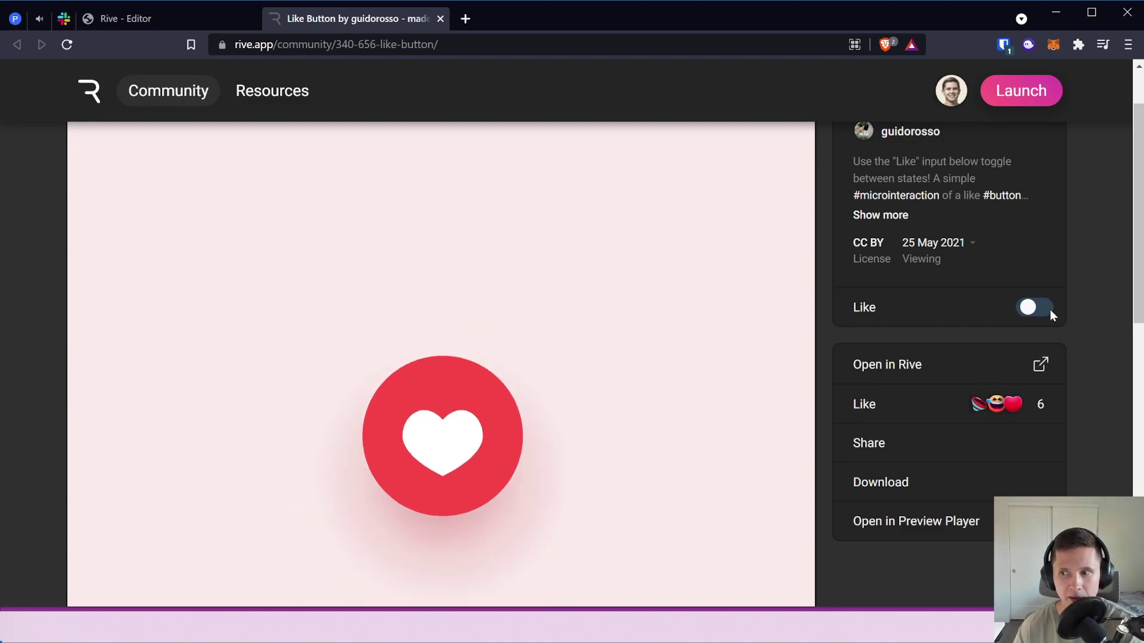
pyautogui.click(1040, 315)
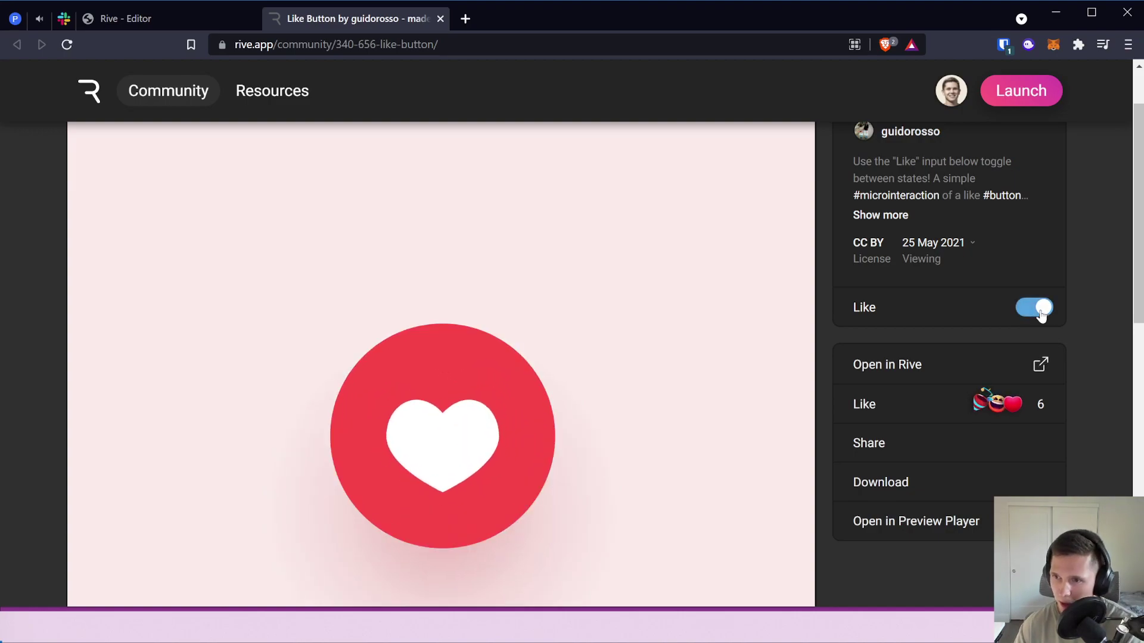
pyautogui.click(1041, 315)
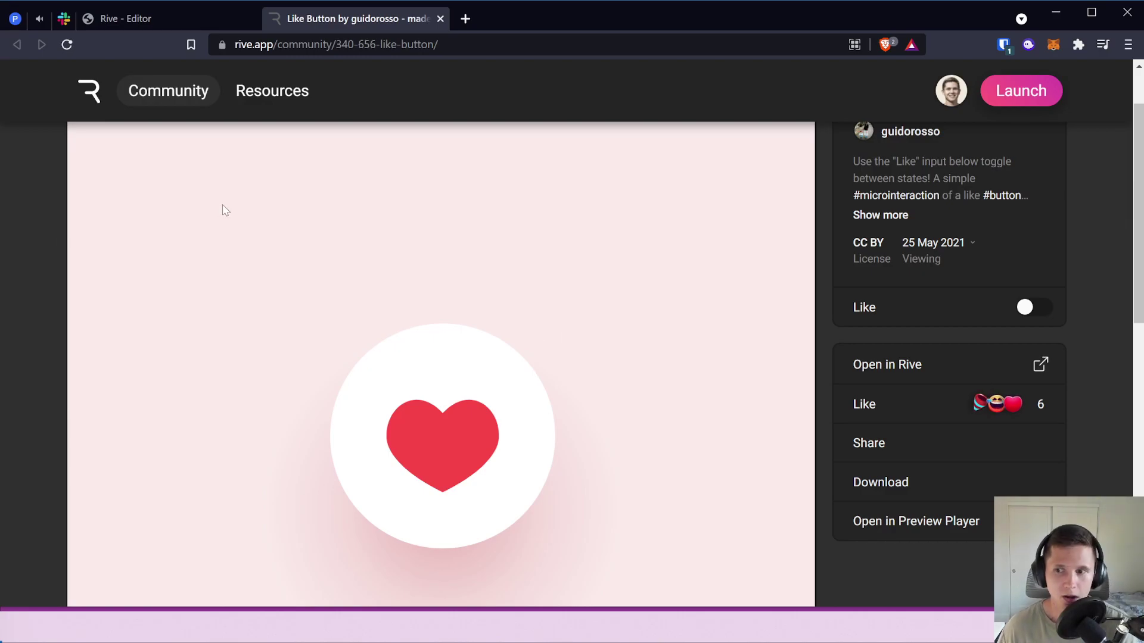
# - Open the community Like Button file in the Rive editor and expand the Group in its hierarchy
pyautogui.click(206, 18)
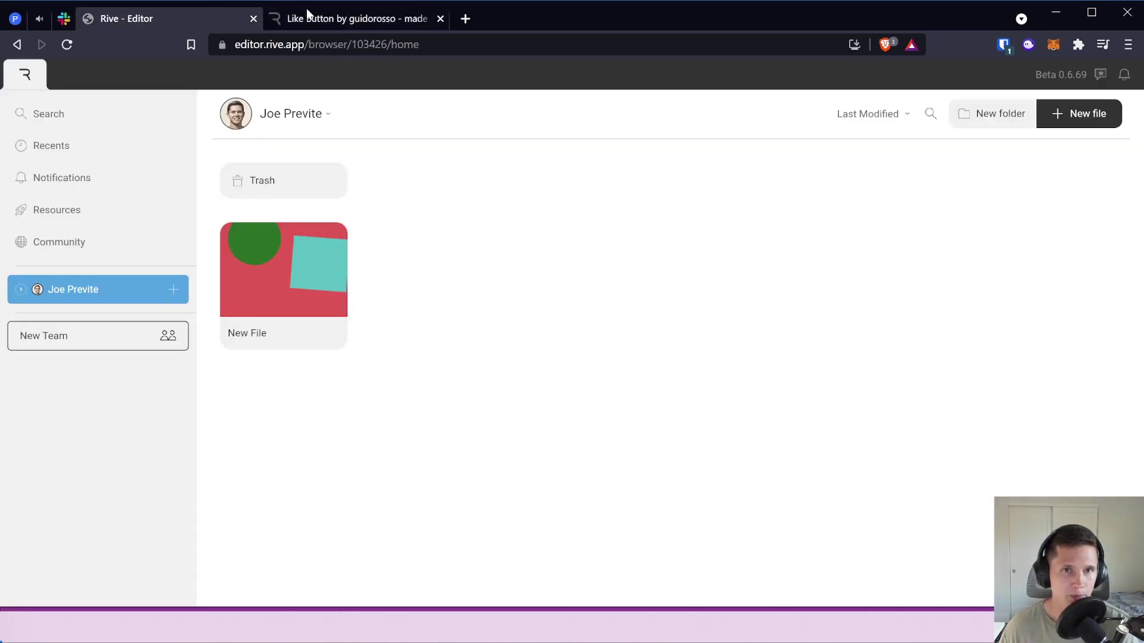
pyautogui.click(302, 16)
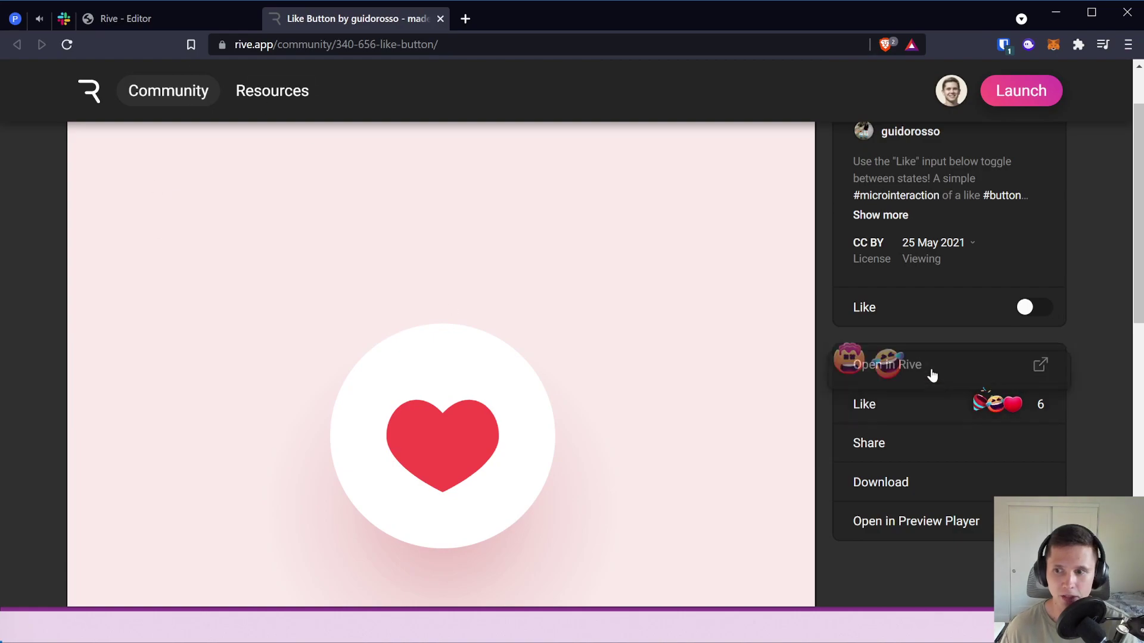
pyautogui.click(901, 361)
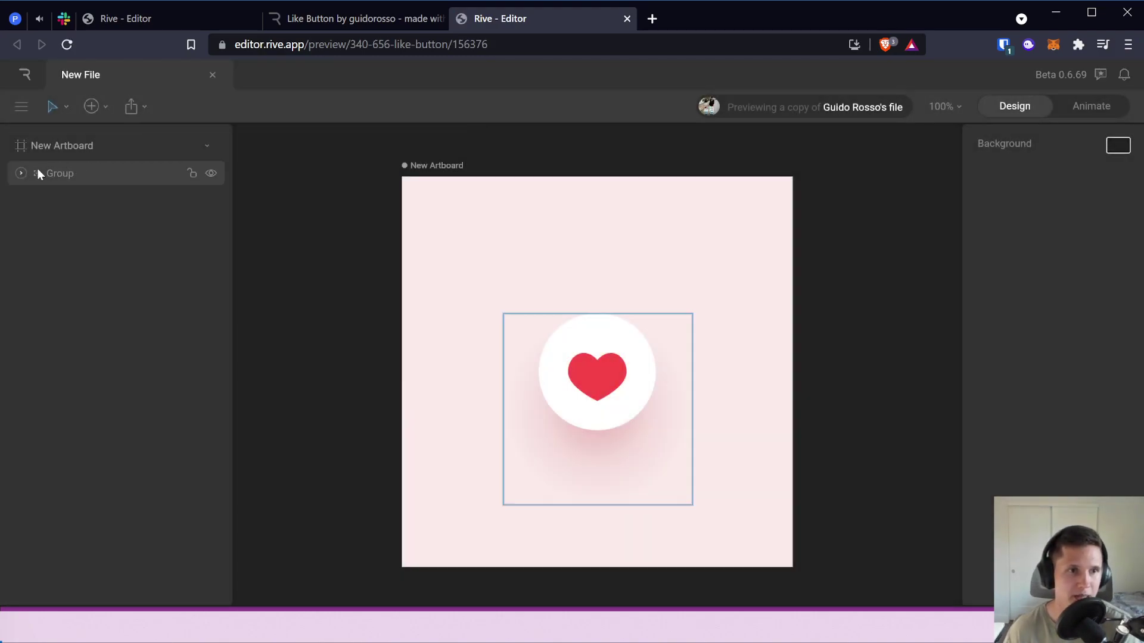
pyautogui.click(21, 173)
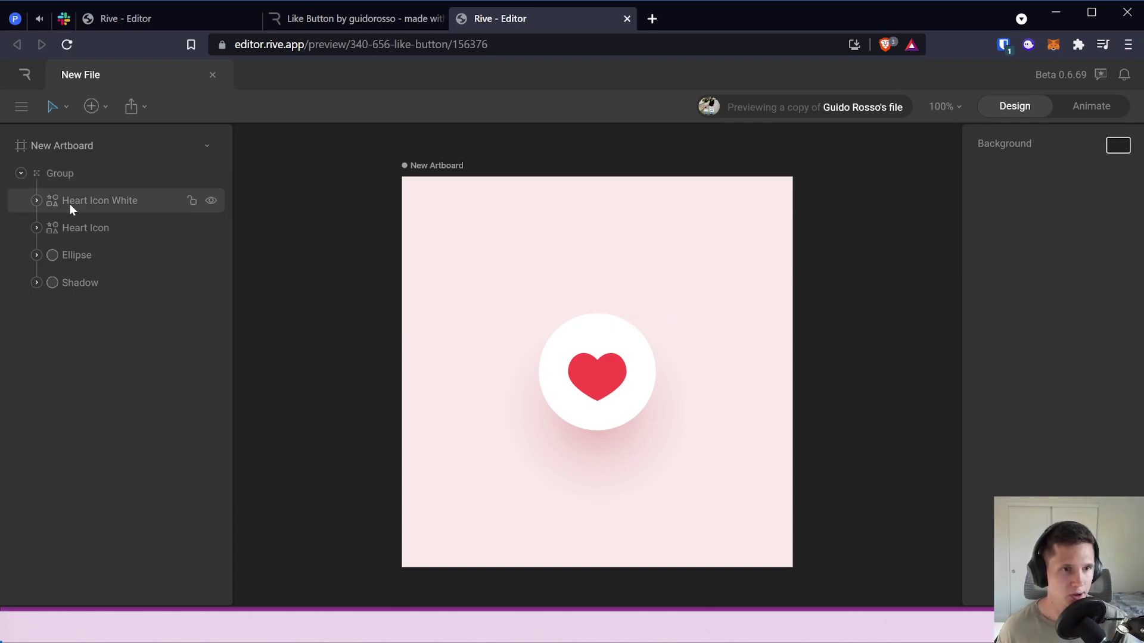
# - Return to the file browser and create a new file with a 500 x 500 artboard
pyautogui.click(166, 19)
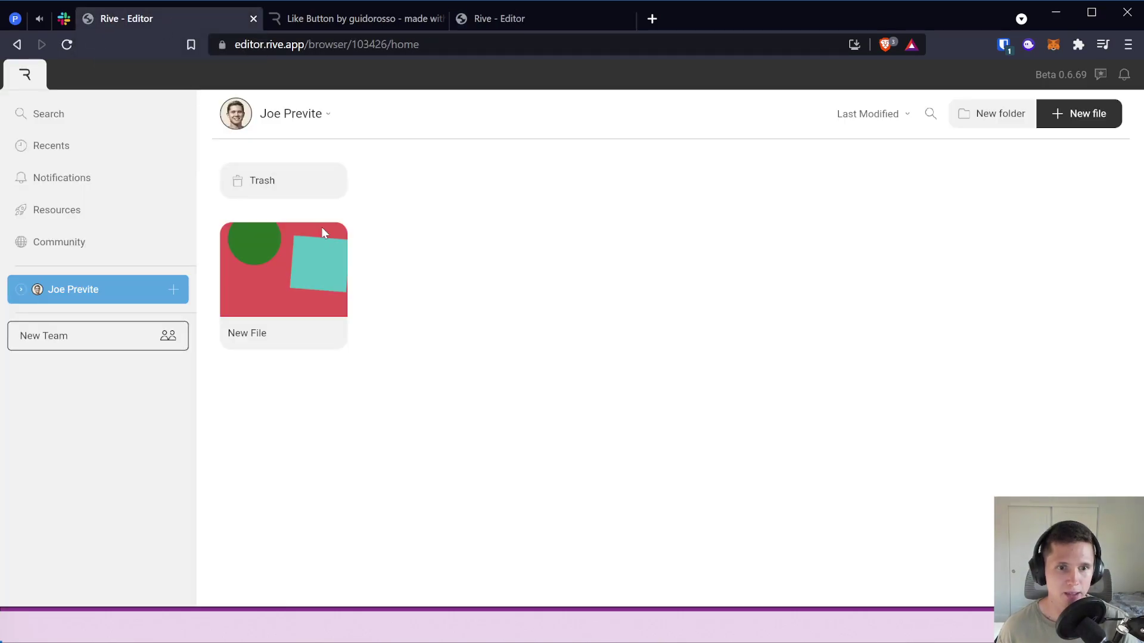
pyautogui.click(1093, 113)
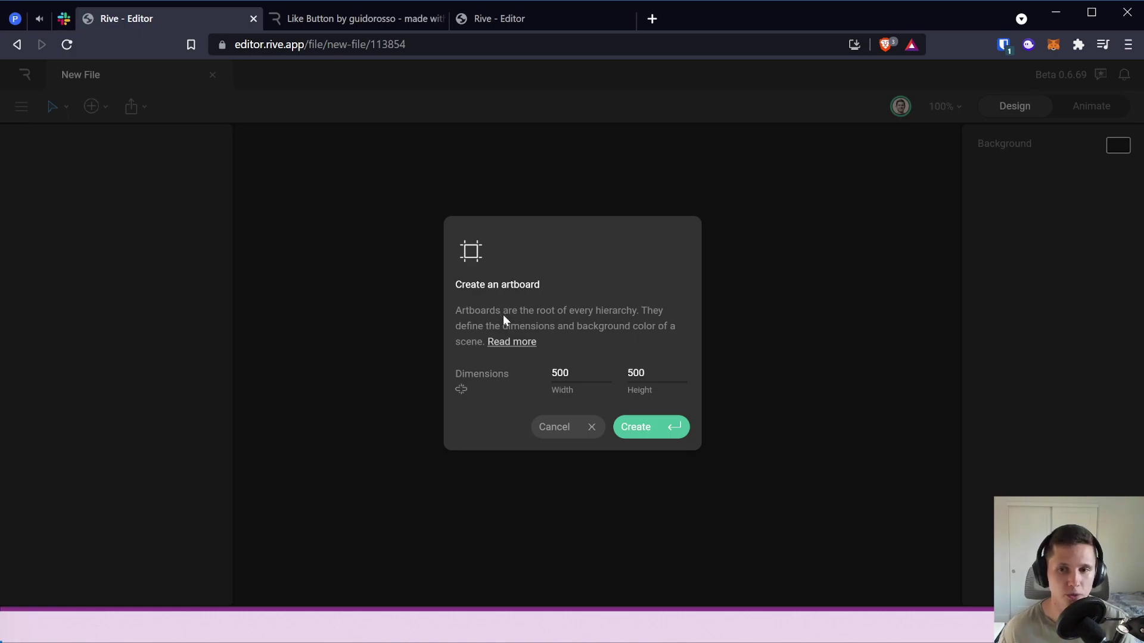
pyautogui.click(643, 420)
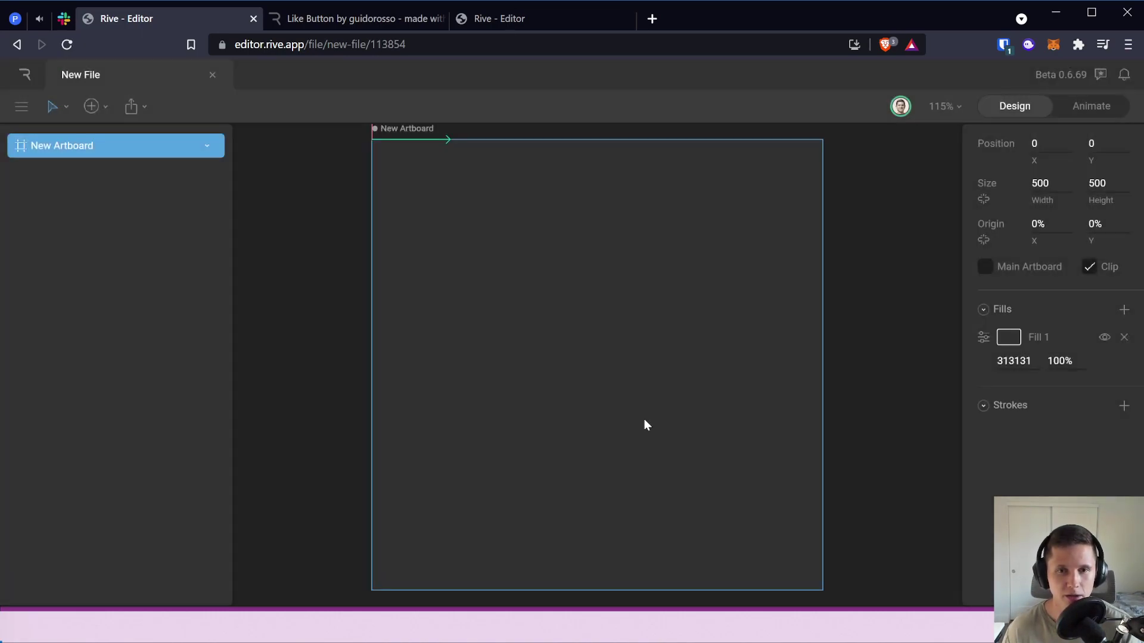
# - Try the like button file's preview in a separate window beside the new file, and reattach it as the adjacent browser tab
pyautogui.click(351, 18)
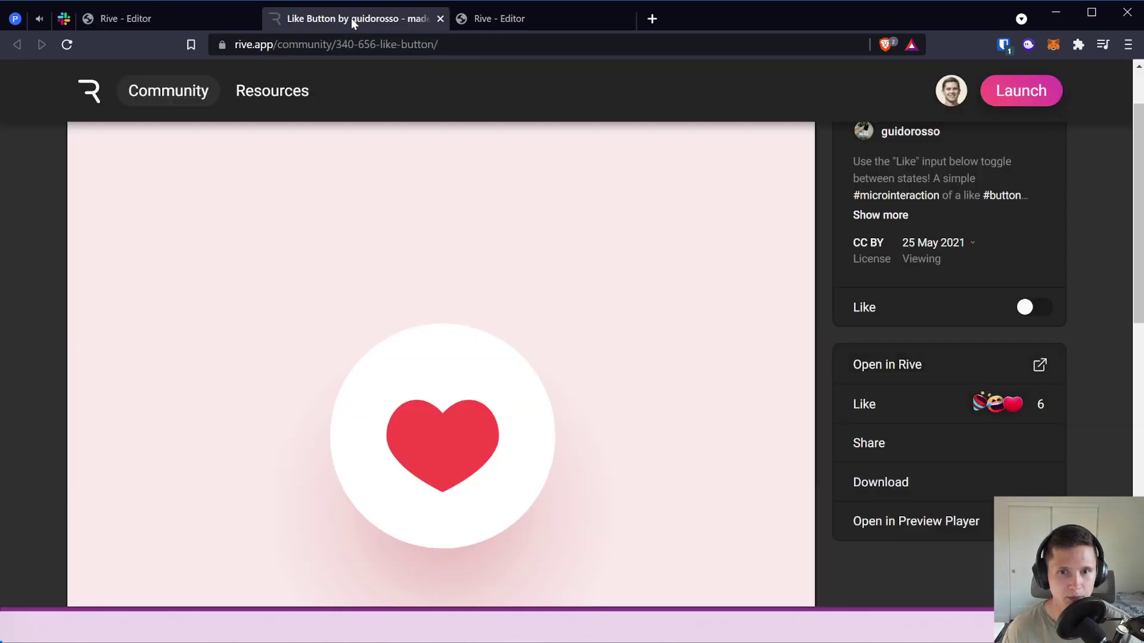
pyautogui.click(475, 18)
pyautogui.click(209, 20)
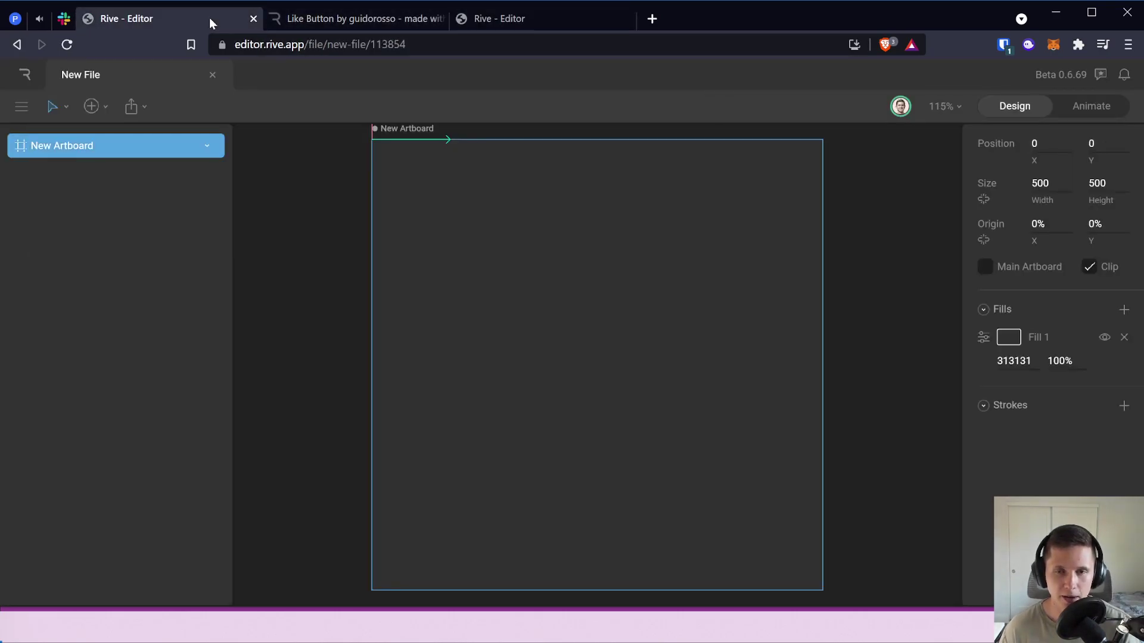
pyautogui.click(519, 20)
pyautogui.moveTo(517, 20); pyautogui.dragTo(317, 26)
pyautogui.moveTo(391, 62); pyautogui.dragTo(449, 26)
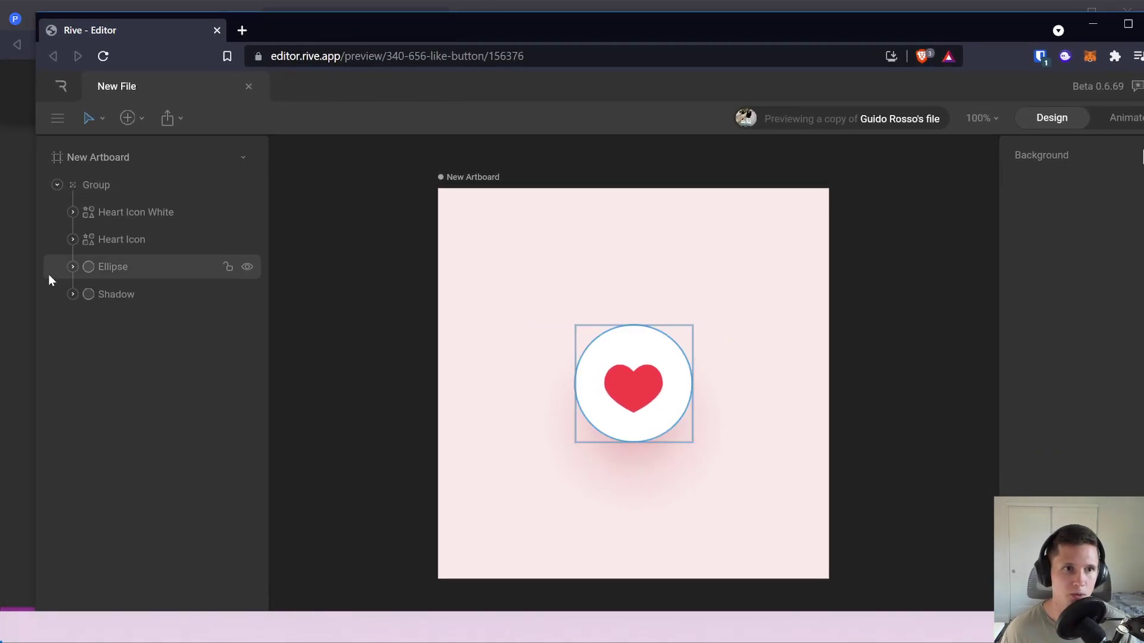
pyautogui.moveTo(35, 274); pyautogui.dragTo(43, 249)
pyautogui.moveTo(618, 31); pyautogui.dragTo(1136, 48)
pyautogui.click(180, 23)
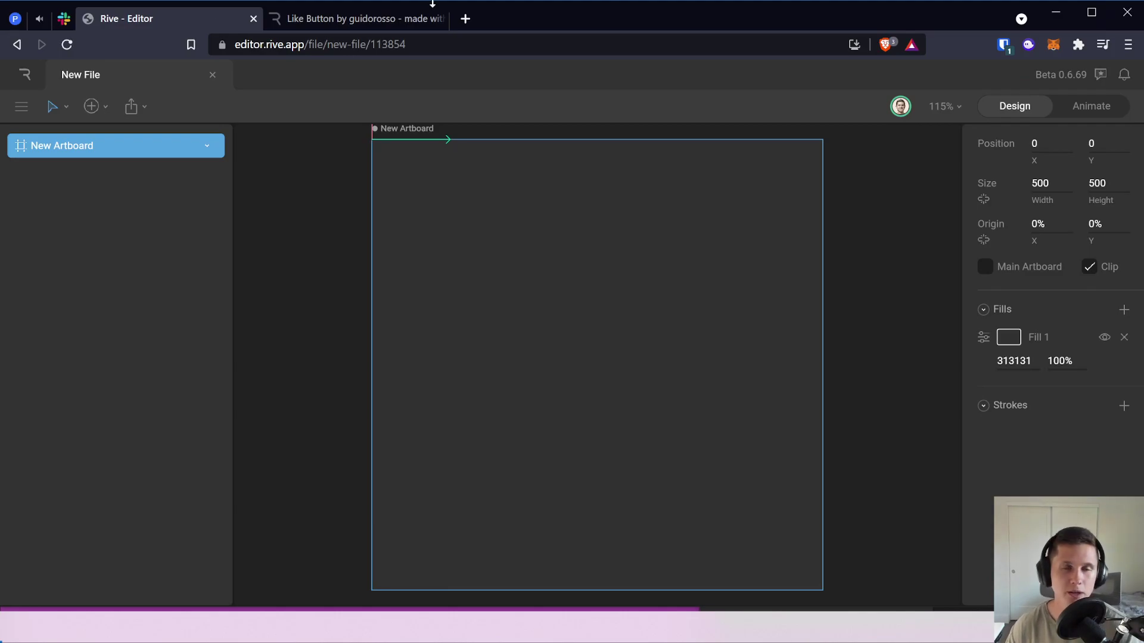
pyautogui.moveTo(1143, 46); pyautogui.dragTo(54, 14)
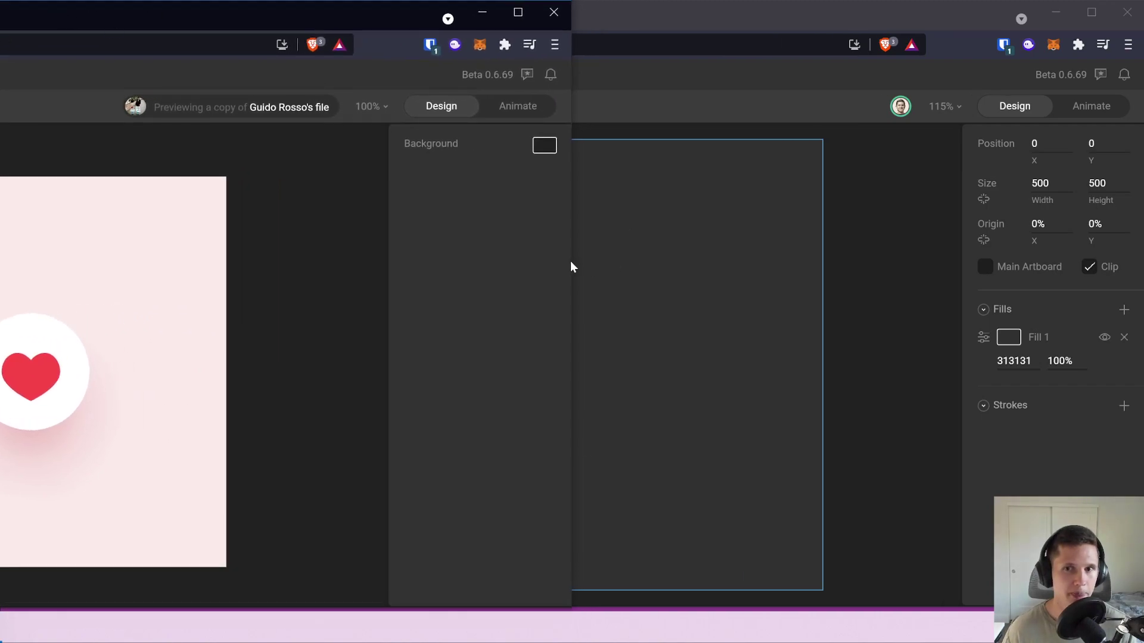
pyautogui.moveTo(574, 67); pyautogui.dragTo(282, 77)
pyautogui.click(281, 78)
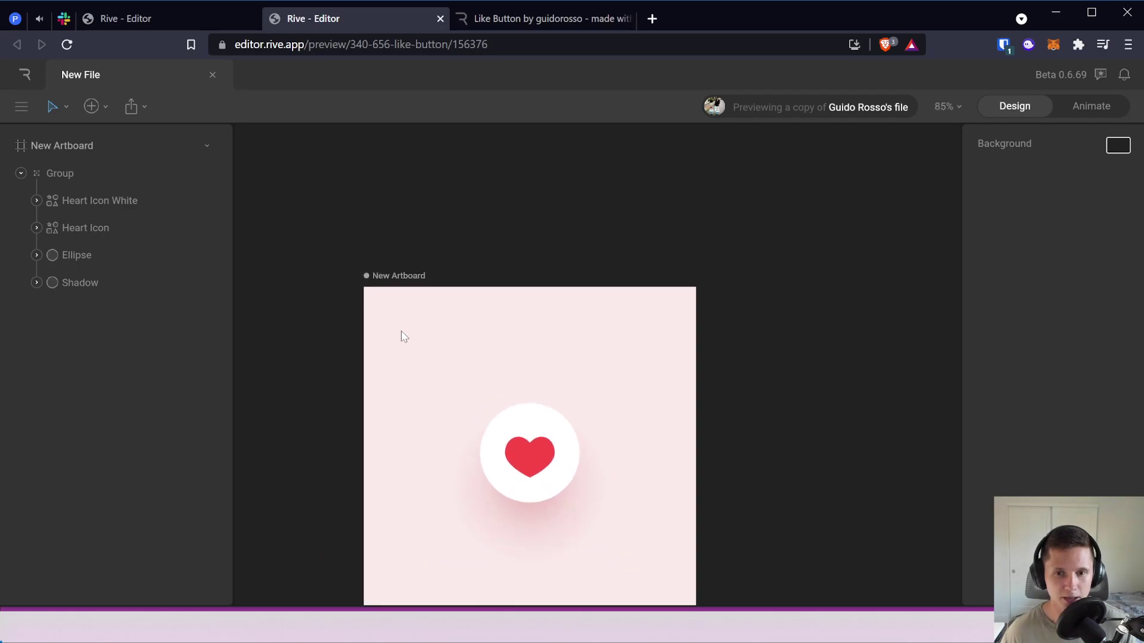
pyautogui.click(149, 19)
pyautogui.click(269, 19)
pyautogui.click(241, 19)
pyautogui.click(318, 17)
pyautogui.click(198, 14)
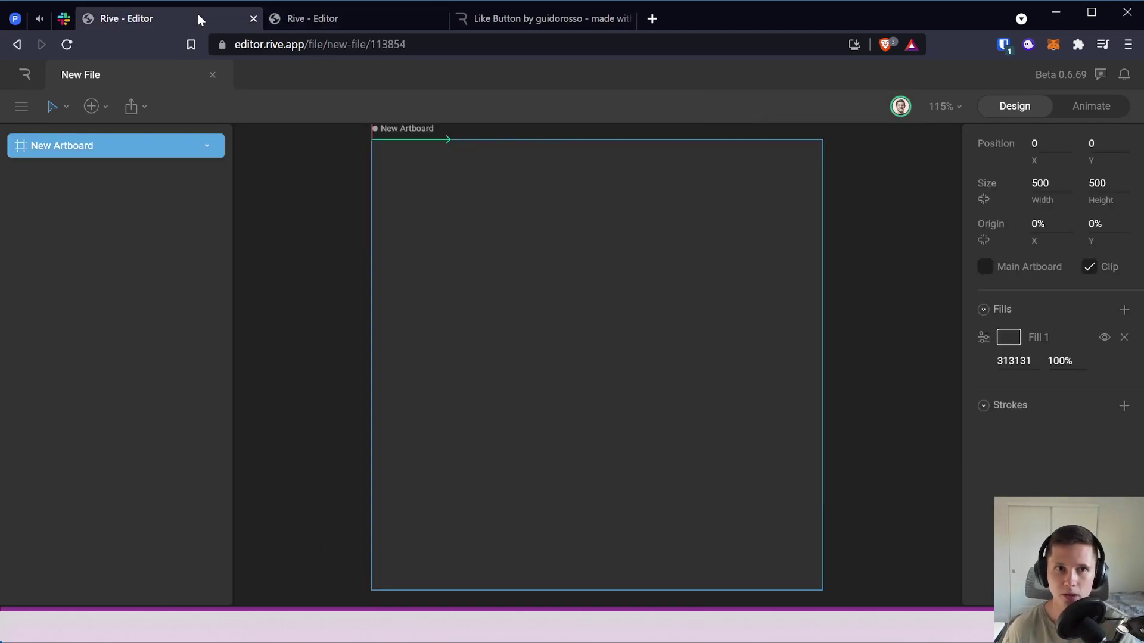
pyautogui.click(343, 17)
# - Switch to the new file and rename it like-animation
pyautogui.click(202, 18)
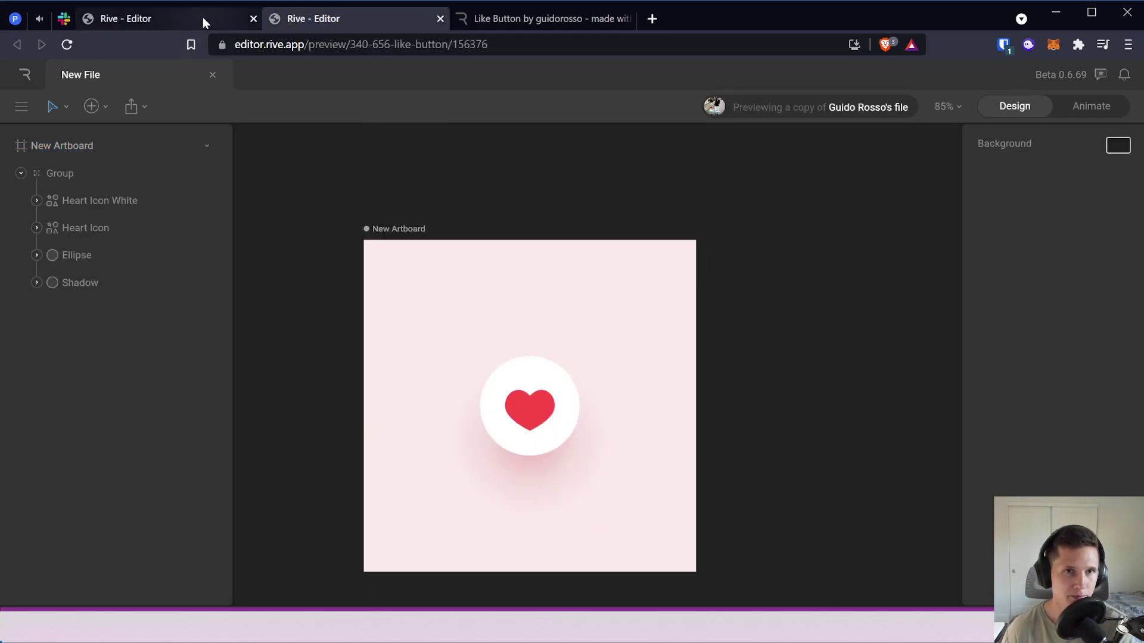
pyautogui.click(22, 107)
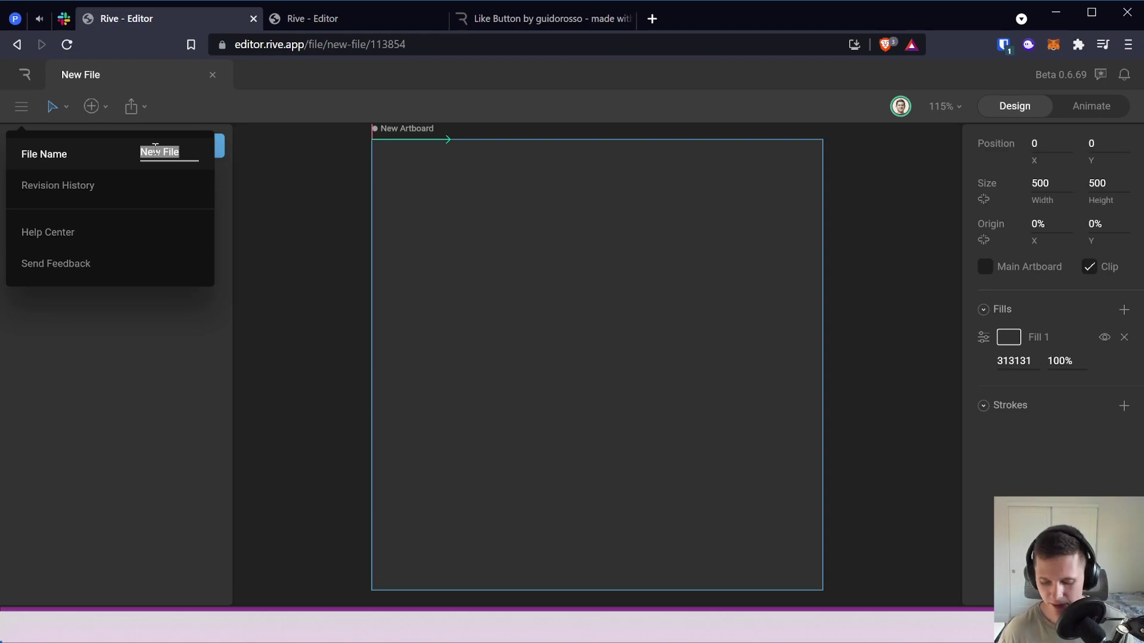
pyautogui.write('heart')
pyautogui.press('BackSpace')
pyautogui.press('BackSpace')
pyautogui.press('BackSpace')
pyautogui.press('BackSpace')
pyautogui.press('BackSpace')
pyautogui.press('BackSpace')
pyautogui.press('BackSpace')
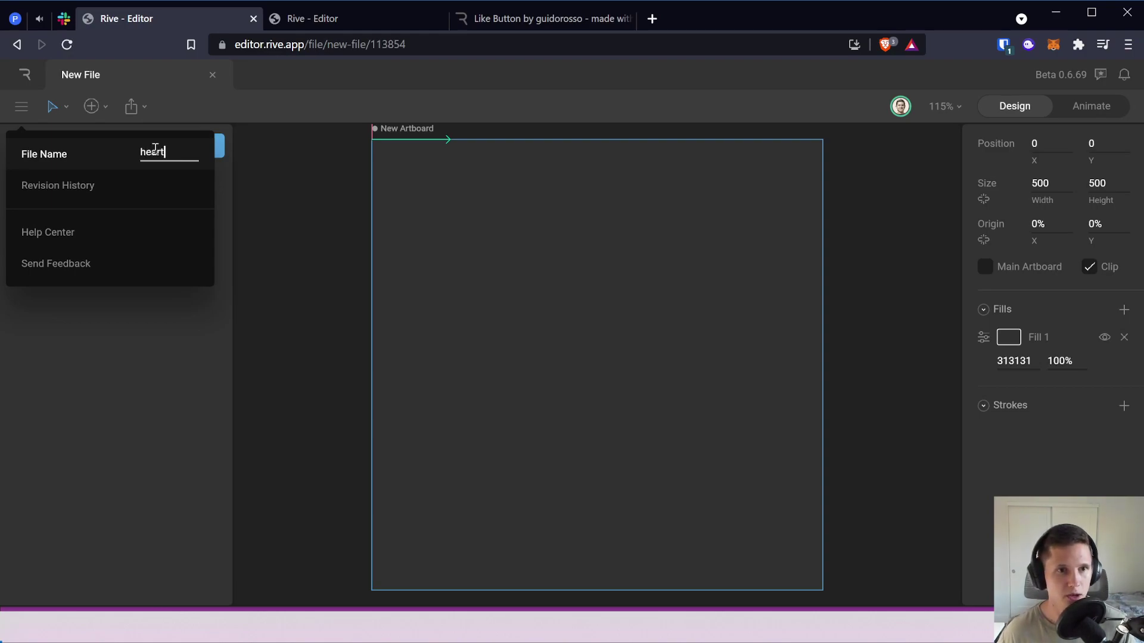
pyautogui.write('like')
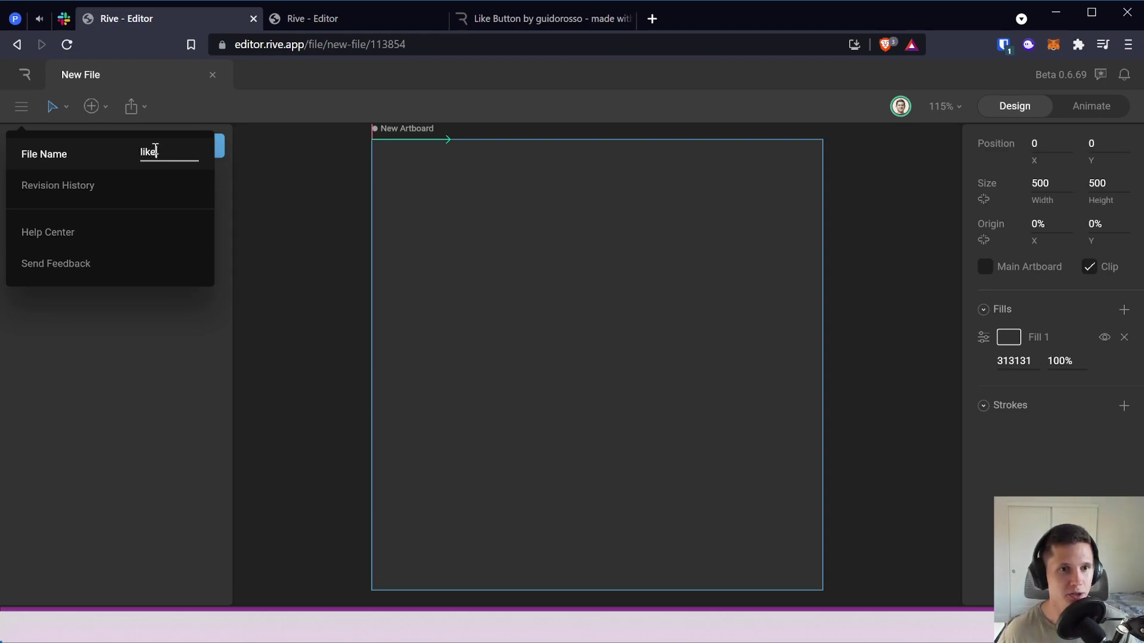
pyautogui.write('-animation')
pyautogui.press('Return')
pyautogui.click(282, 167)
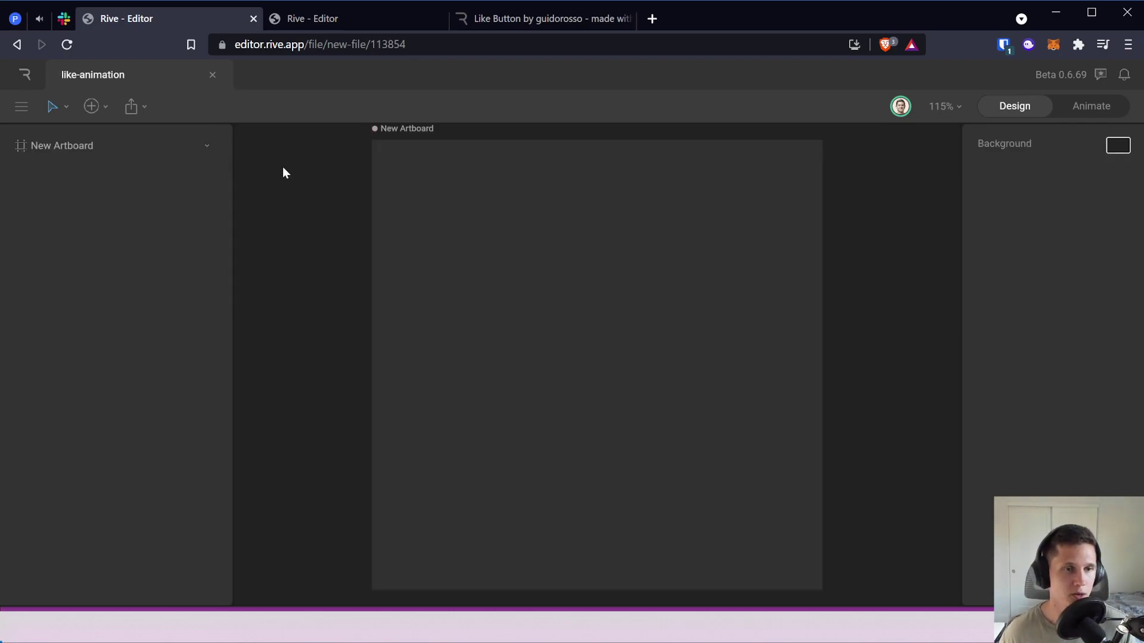
# - In the like button preview file, select Heart Icon White and toggle its visibility to examine what it contributes
pyautogui.click(369, 23)
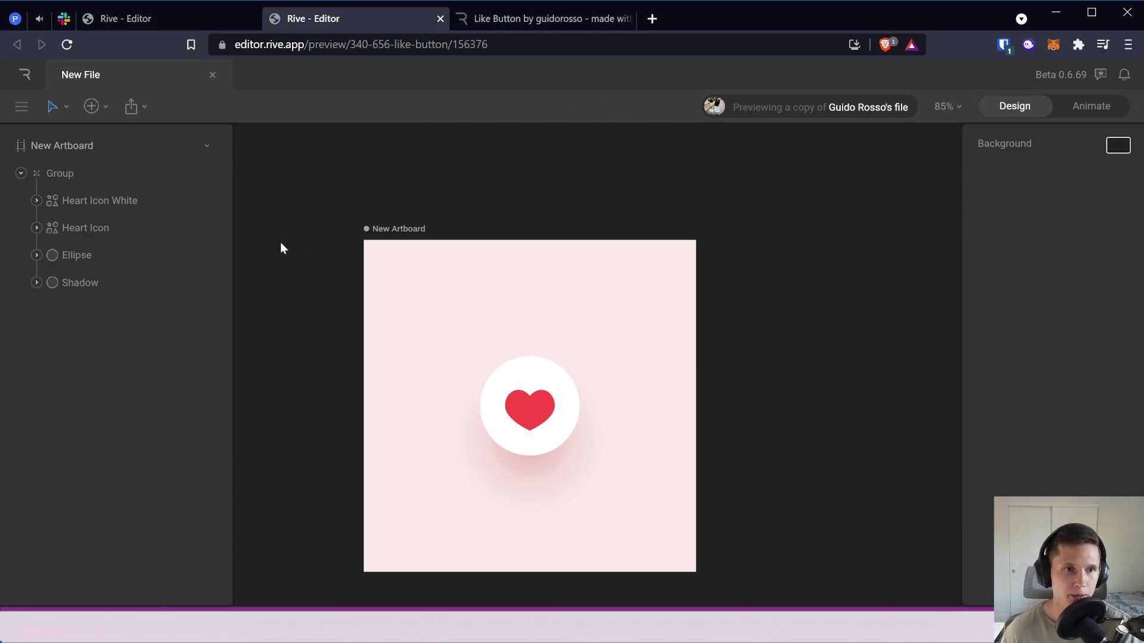
pyautogui.click(105, 201)
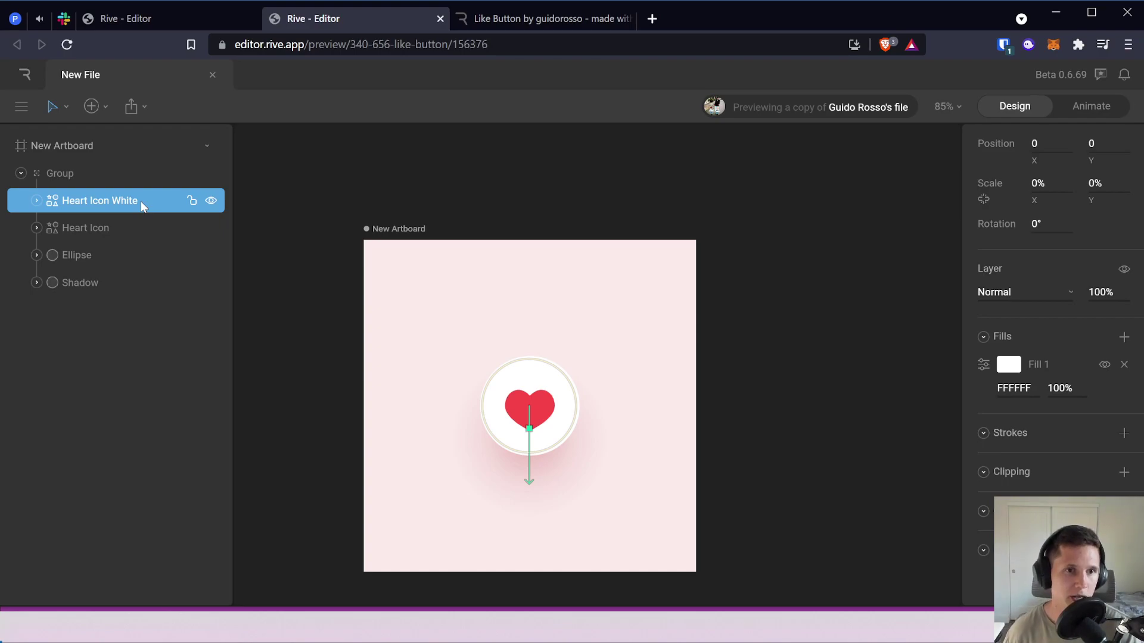
pyautogui.click(211, 202)
pyautogui.click(211, 203)
pyautogui.click(211, 202)
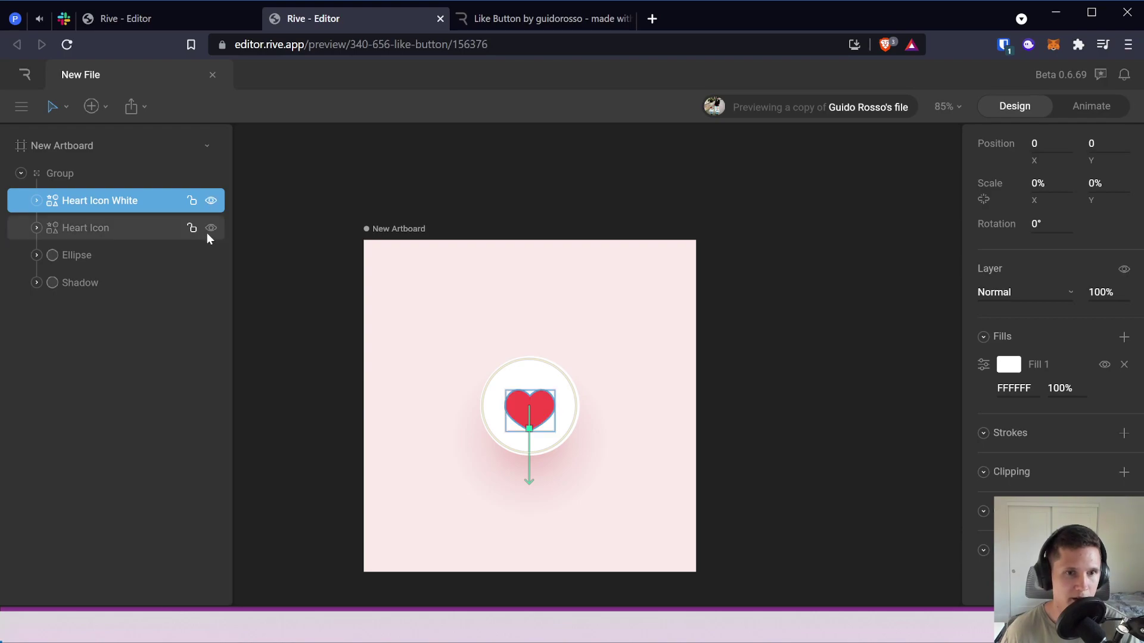
# - Hide and show the Heart Icon, Ellipse and Shadow layers in turn to identify each one's part in the button
pyautogui.click(211, 228)
pyautogui.click(211, 228)
pyautogui.click(211, 256)
pyautogui.click(211, 256)
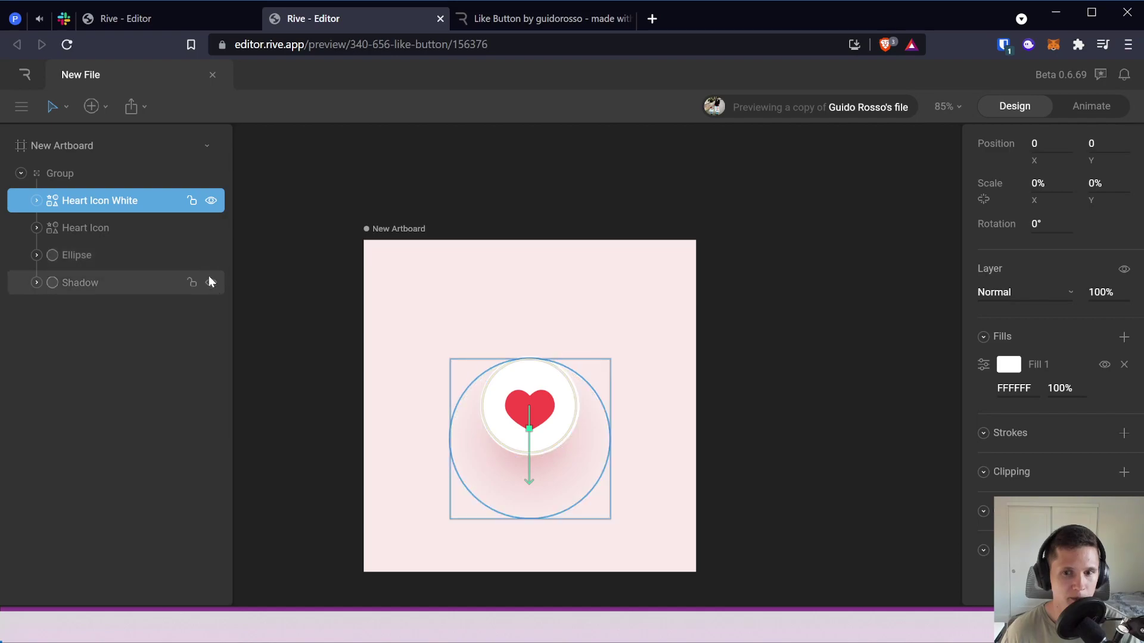
pyautogui.click(209, 282)
pyautogui.click(210, 283)
pyautogui.click(211, 282)
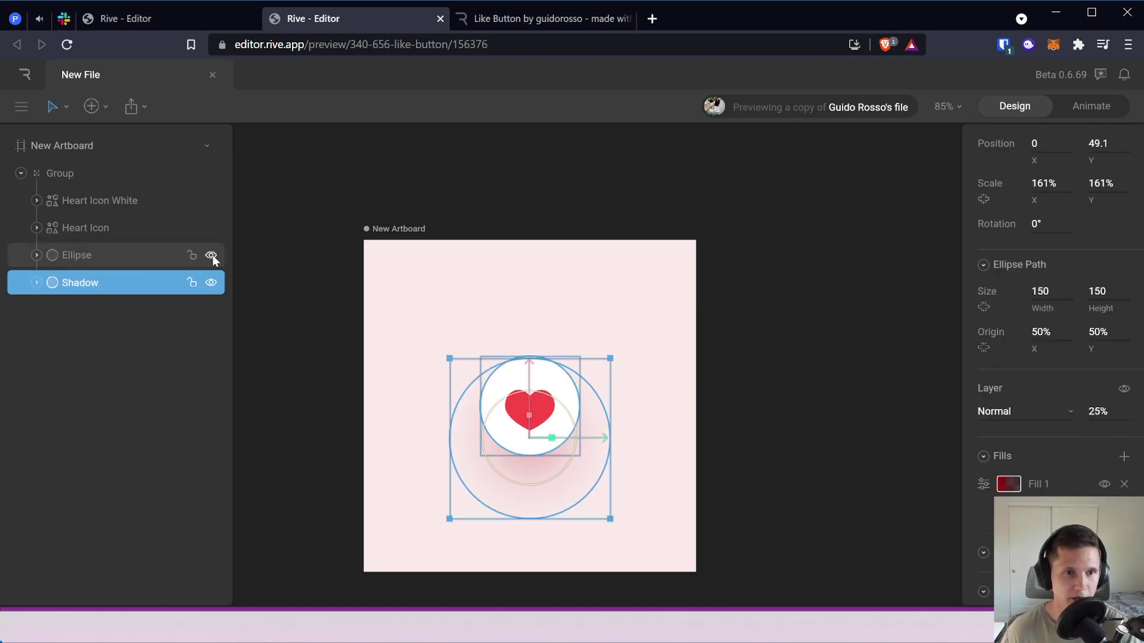
# - Select Heart Icon and Heart Icon White in turn, and toggle Heart Icon White's visibility to compare the two hearts
pyautogui.click(133, 234)
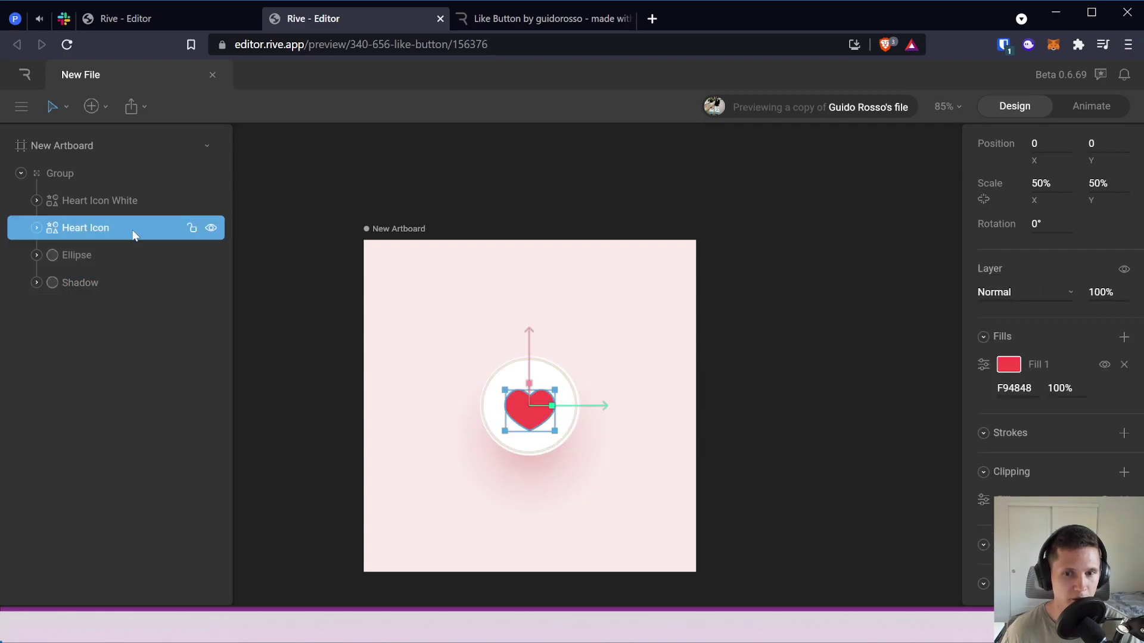
pyautogui.click(119, 202)
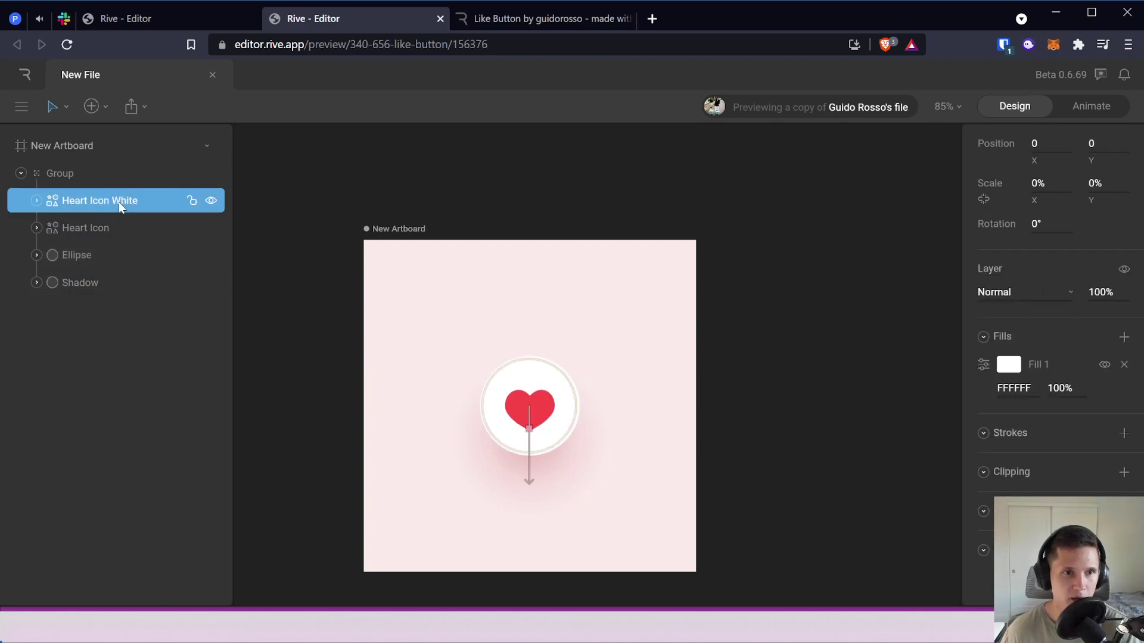
pyautogui.click(213, 203)
pyautogui.click(214, 203)
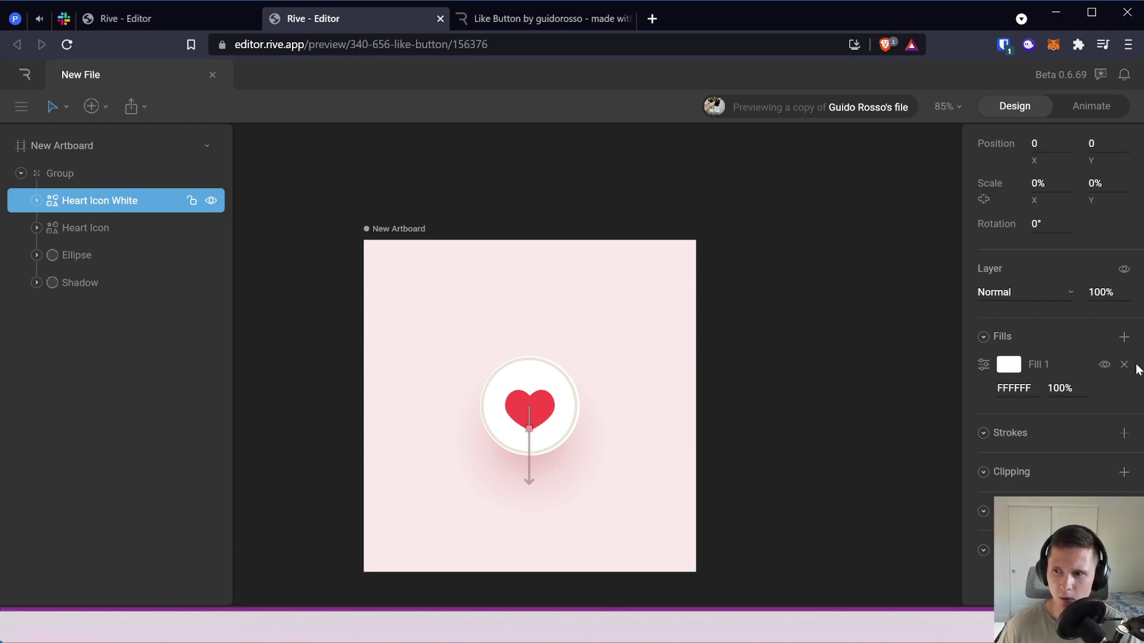
# - Copy the reference artboard's background fill colour and apply it, FBECEC, to the artboard in the like-animation file
pyautogui.click(112, 171)
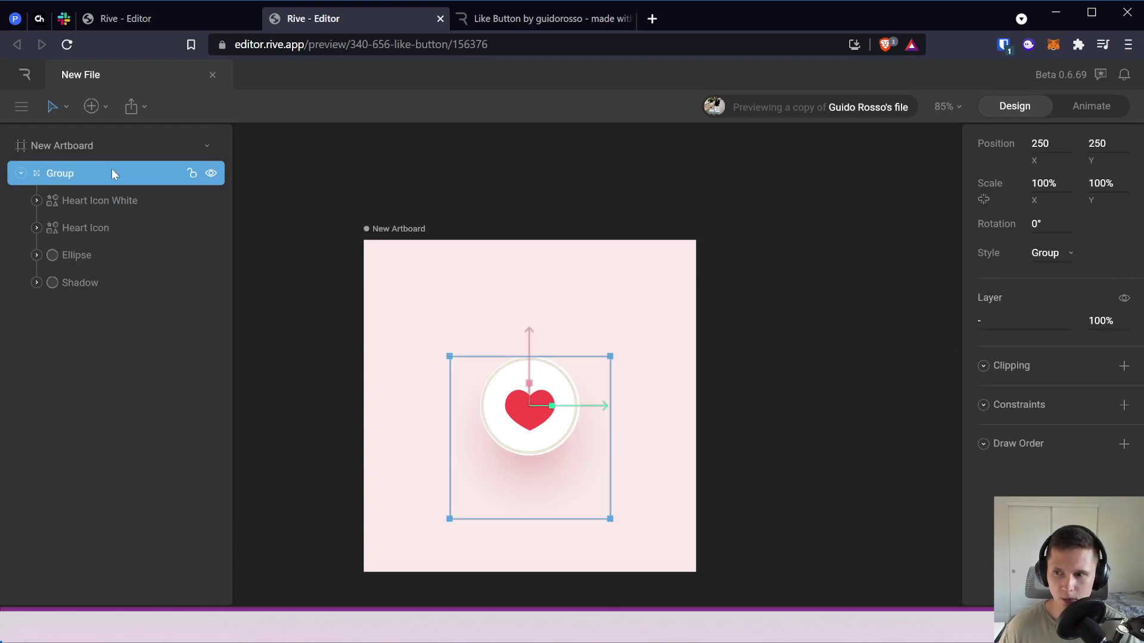
pyautogui.click(112, 156)
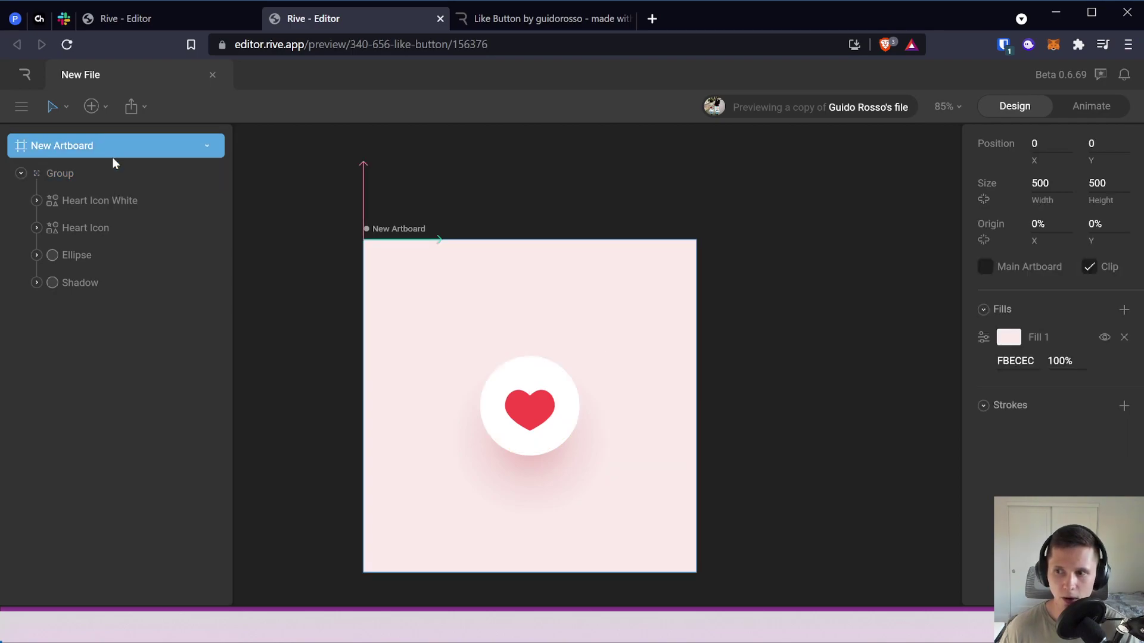
pyautogui.click(1009, 360)
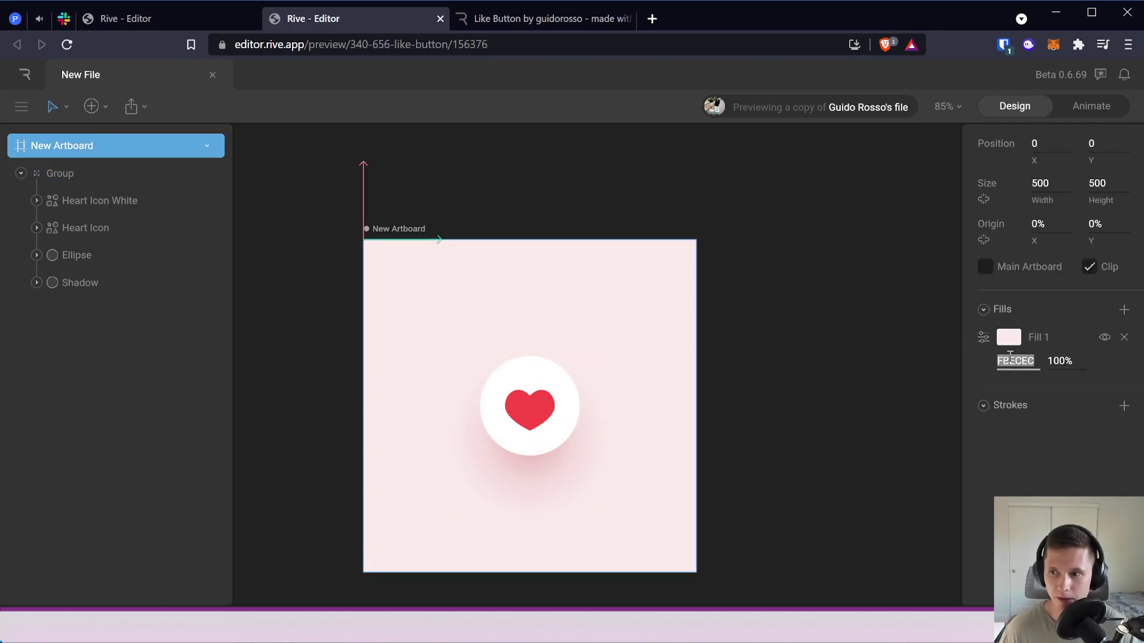
pyautogui.click(190, 24)
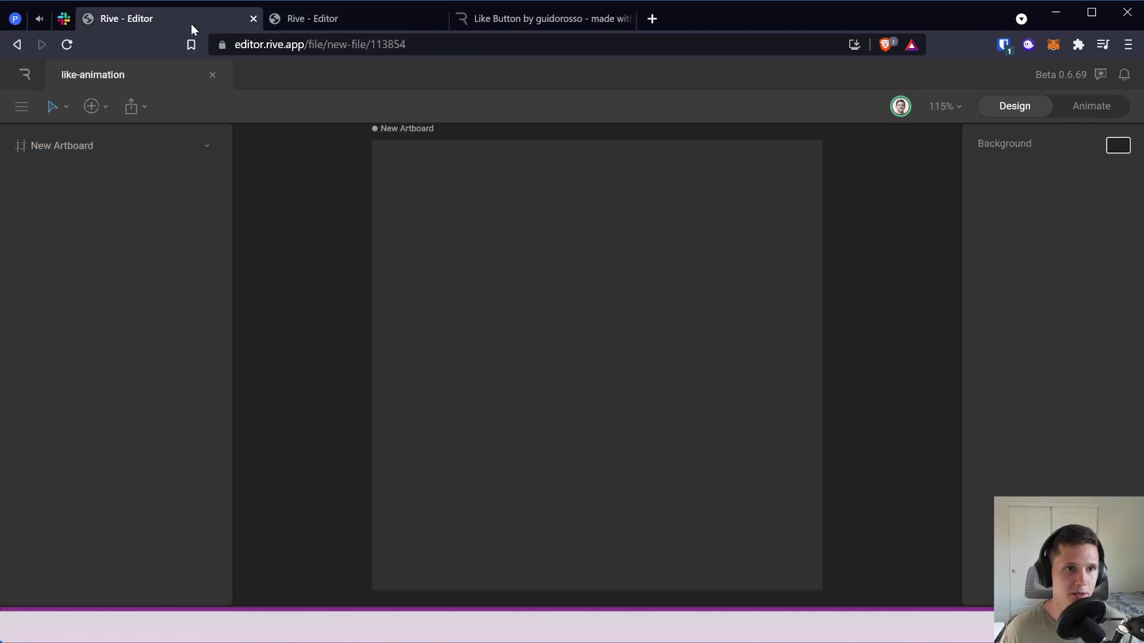
pyautogui.click(102, 143)
pyautogui.click(1007, 361)
pyautogui.write('FEECEC')
pyautogui.press('Return')
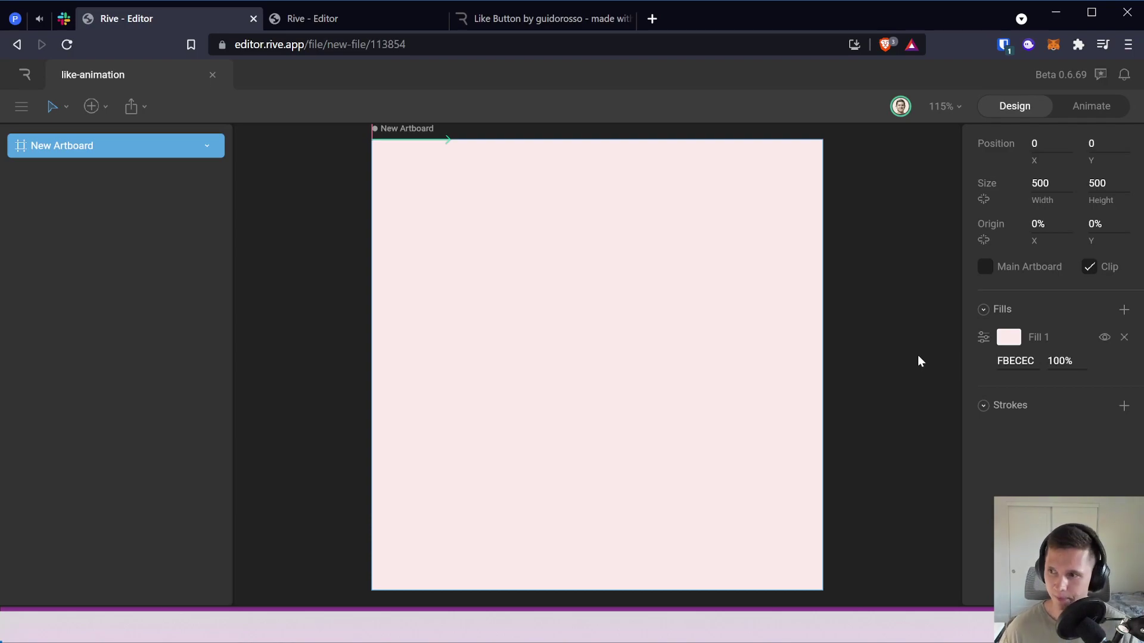
# - Open figma.com in a new browser tab and open the personal website's design file from the recently viewed files
pyautogui.click(652, 19)
pyautogui.write('figma.com')
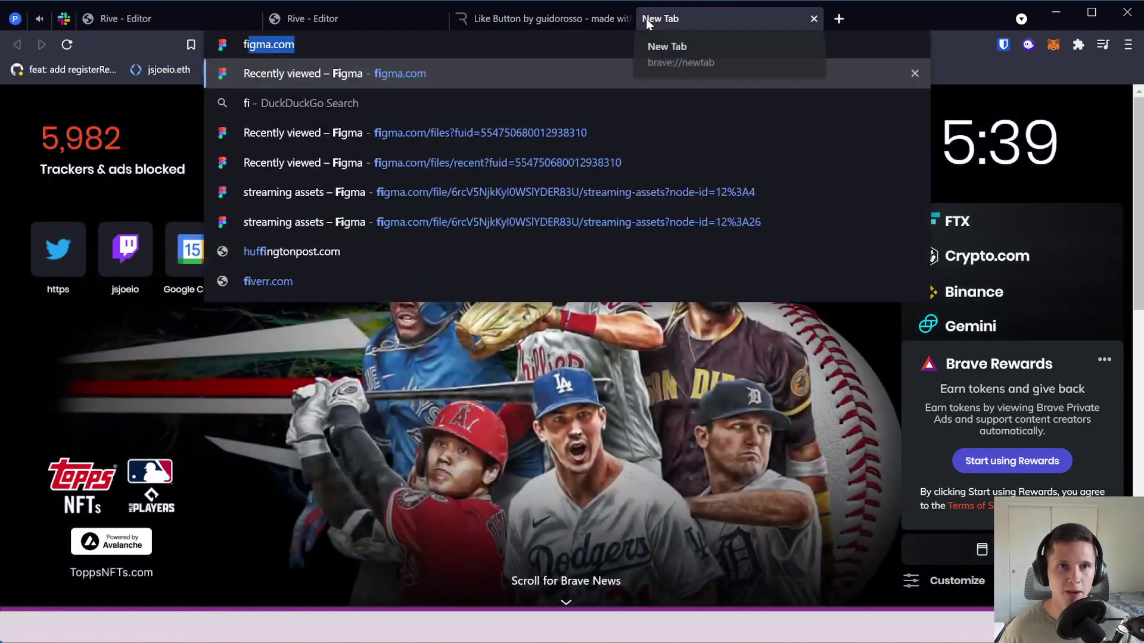
pyautogui.press('Return')
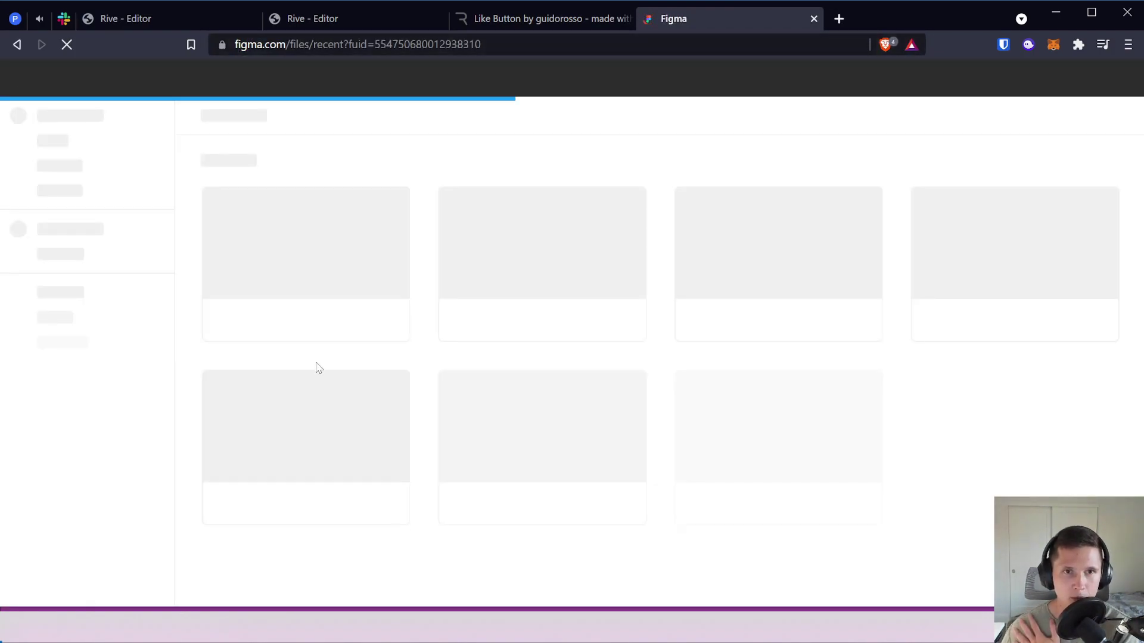
pyautogui.scroll(-8, 587, 344)
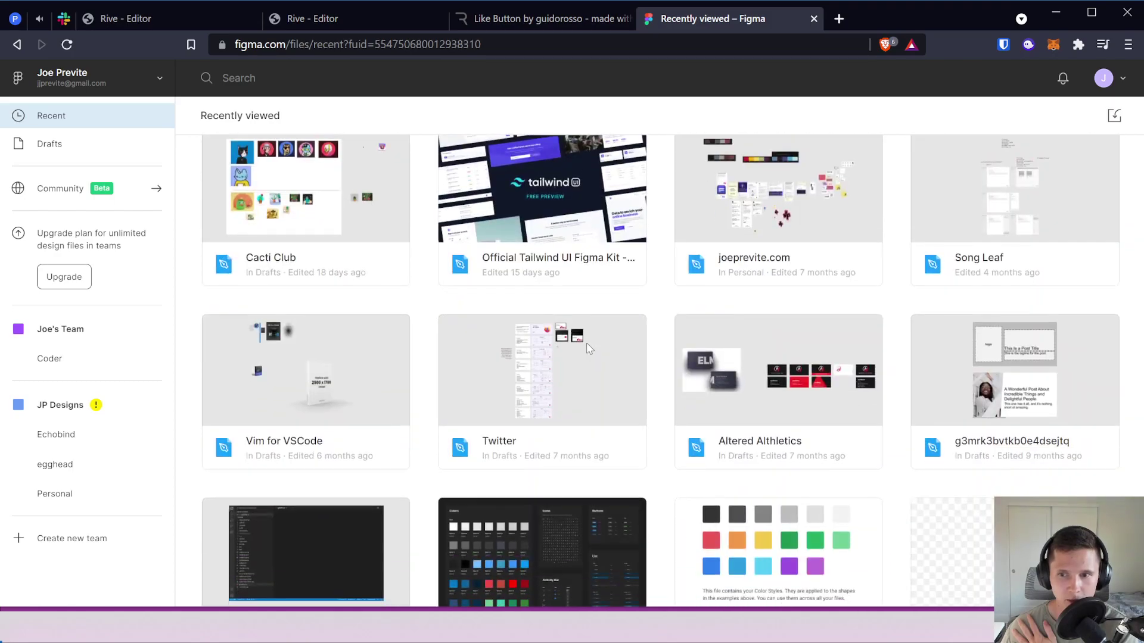
pyautogui.click(731, 224)
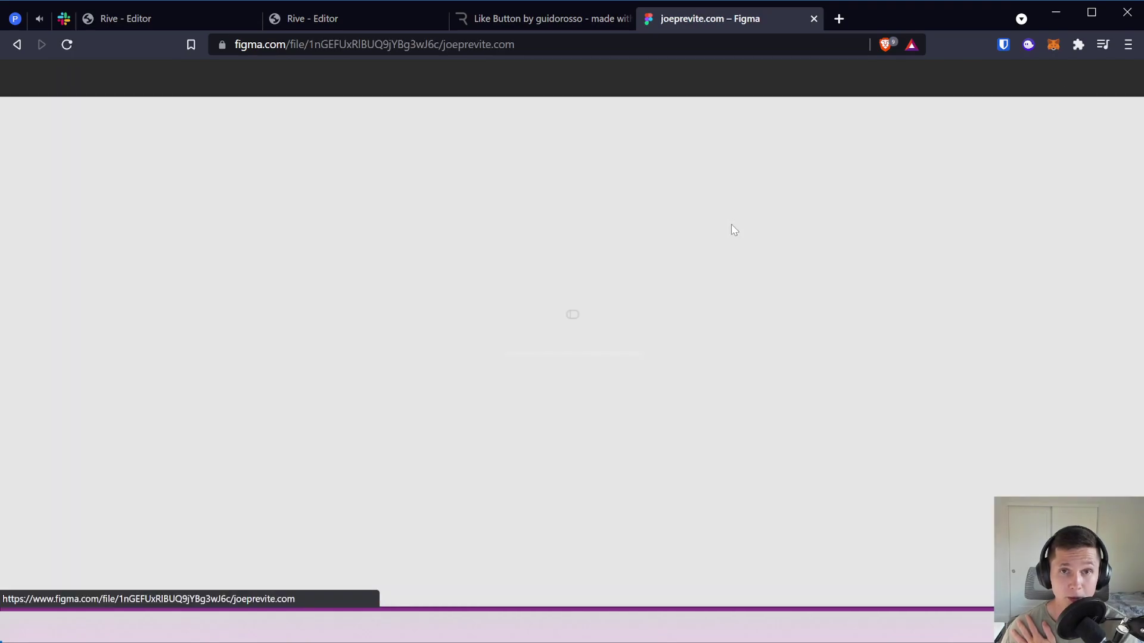
# - Open the live personal website in a new browser tab, and return to the community Like Button page
pyautogui.hotkey('ctrl', 't')
pyautogui.write('joeprevite.com')
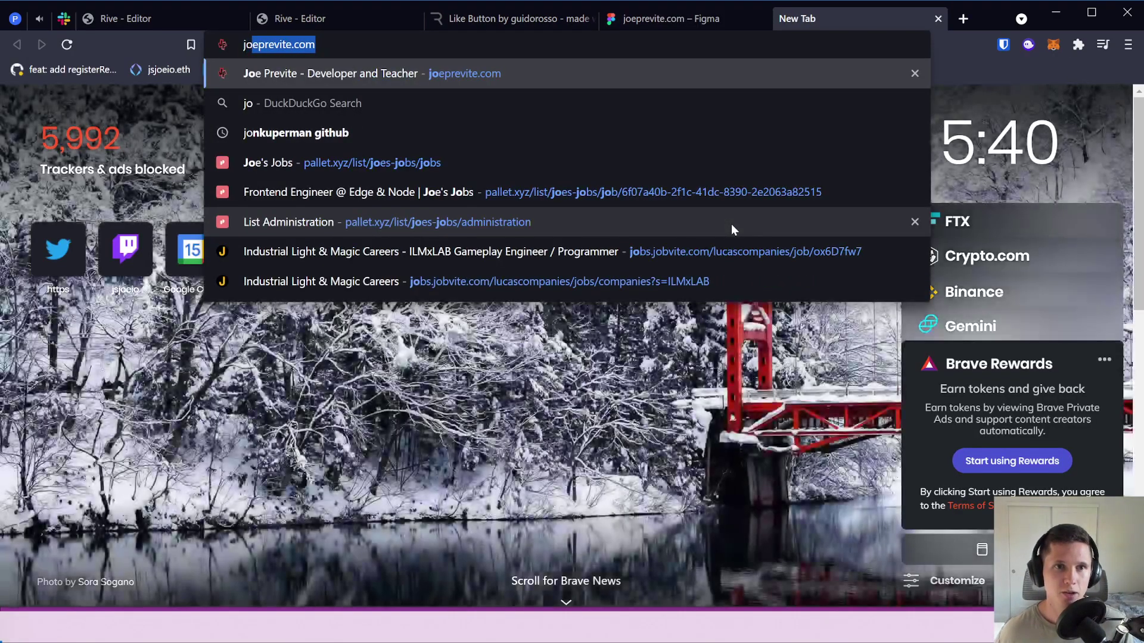
pyautogui.press('Return')
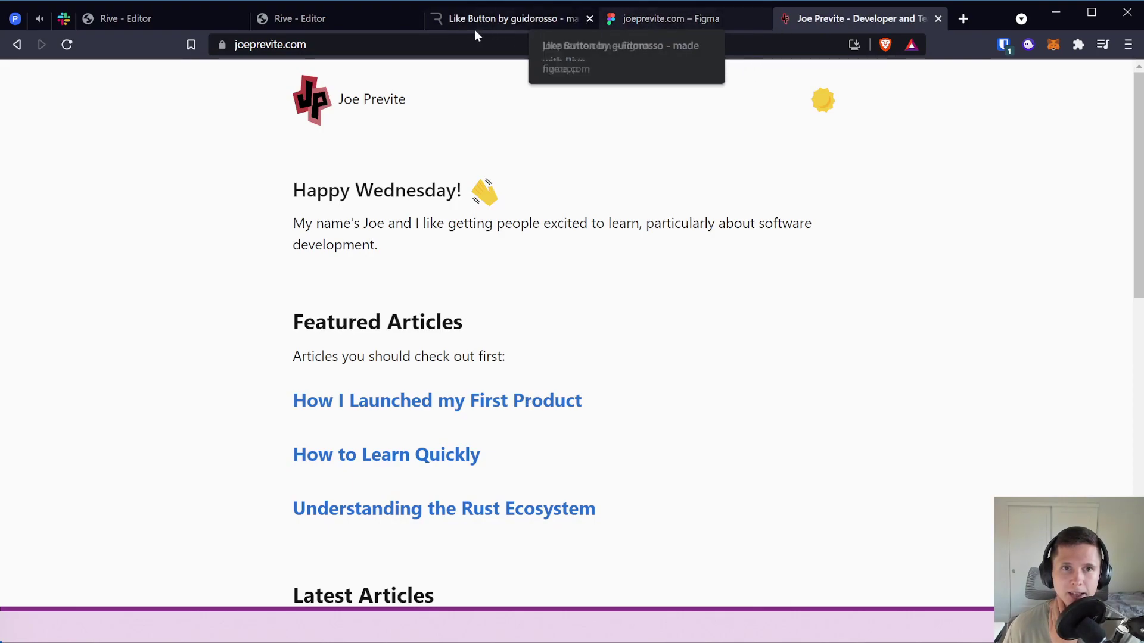
pyautogui.click(378, 19)
pyautogui.click(513, 19)
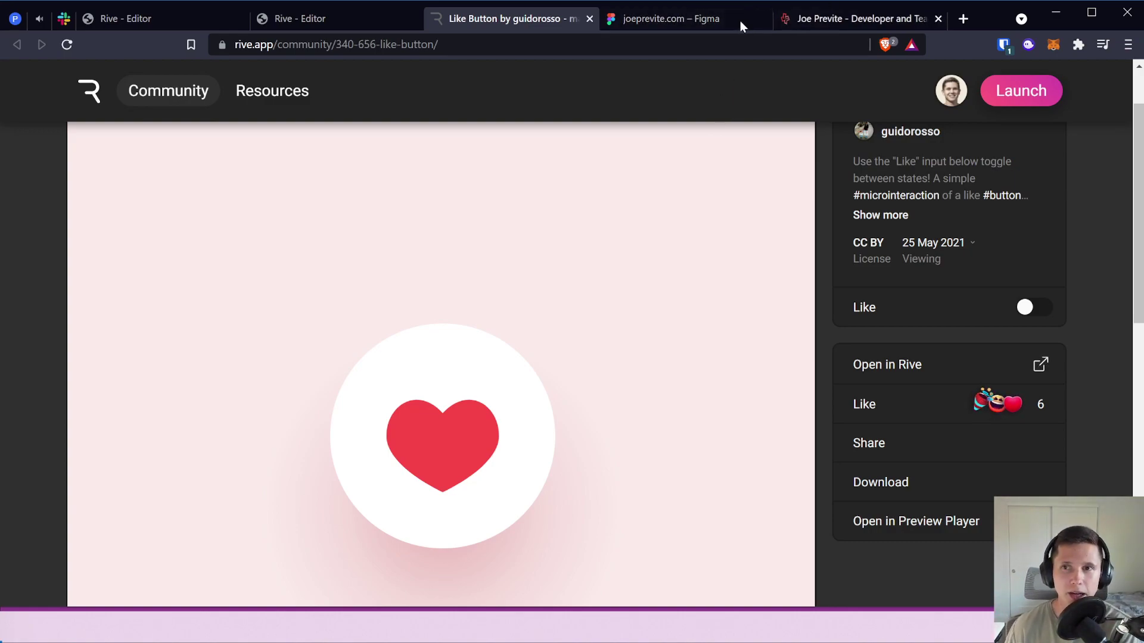
# - In the website's Figma design file, hide the interface and examine the Newsletter Inspiration and Inspiration frames
pyautogui.click(712, 25)
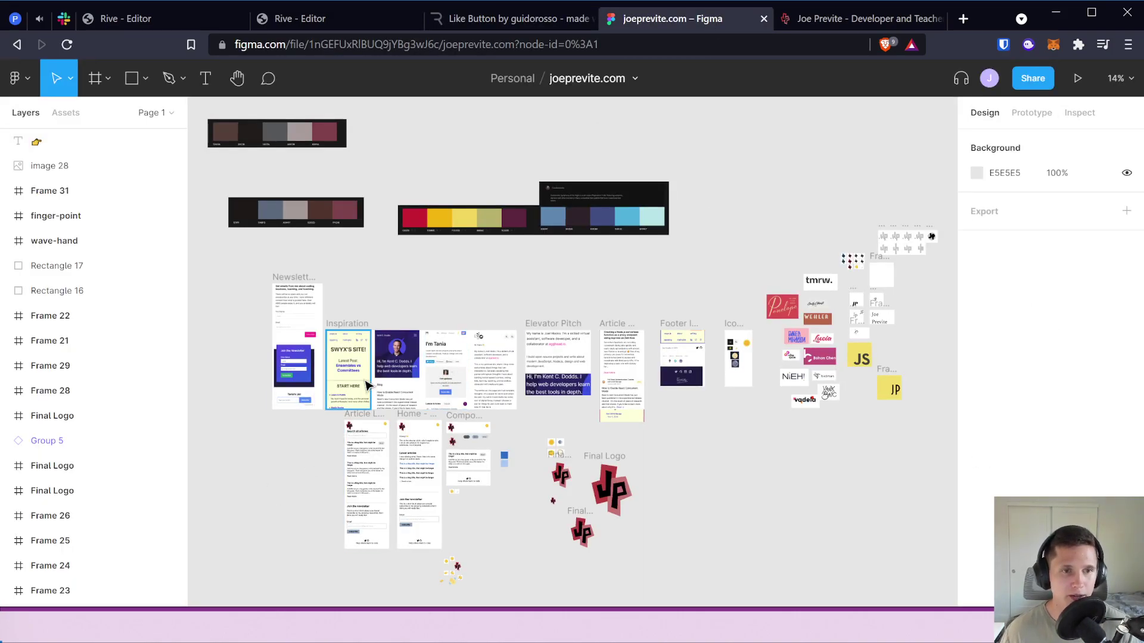
pyautogui.hscroll(-2, 356, 386)
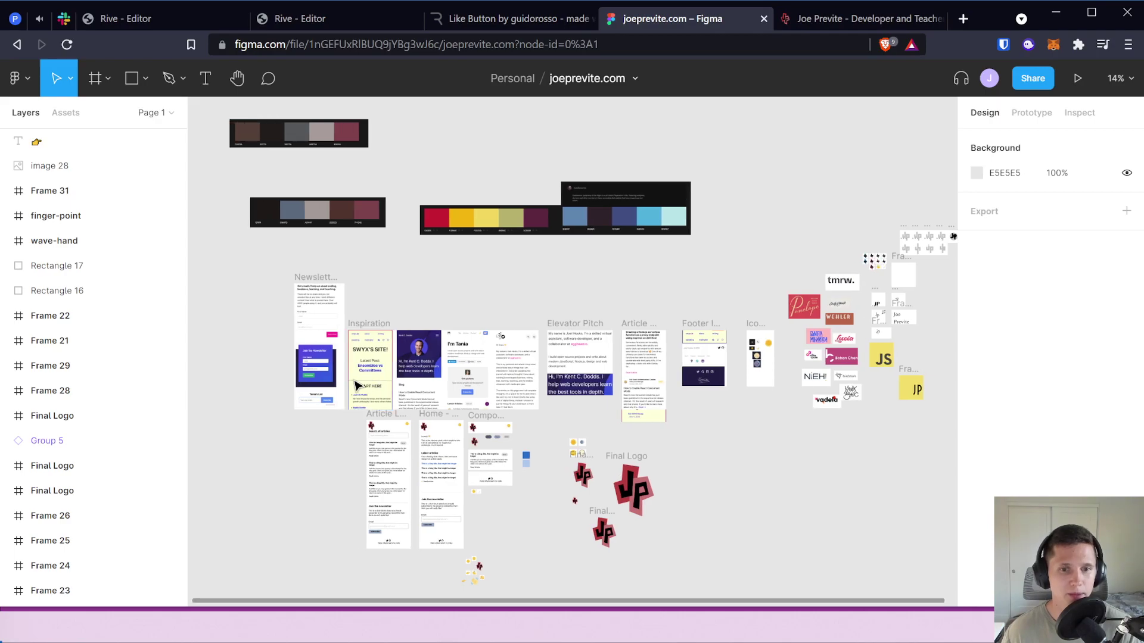
pyautogui.hscroll(5, 358, 389)
pyautogui.hscroll(-6, 364, 393)
pyautogui.scroll(8, 370, 397)
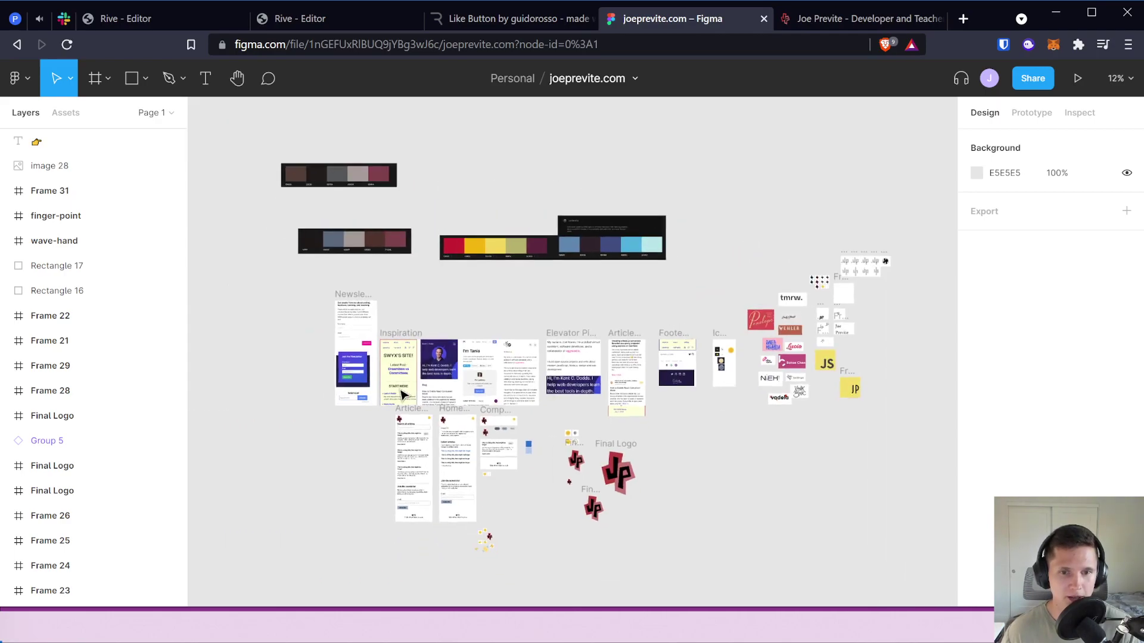
pyautogui.scroll(-4, 400, 395)
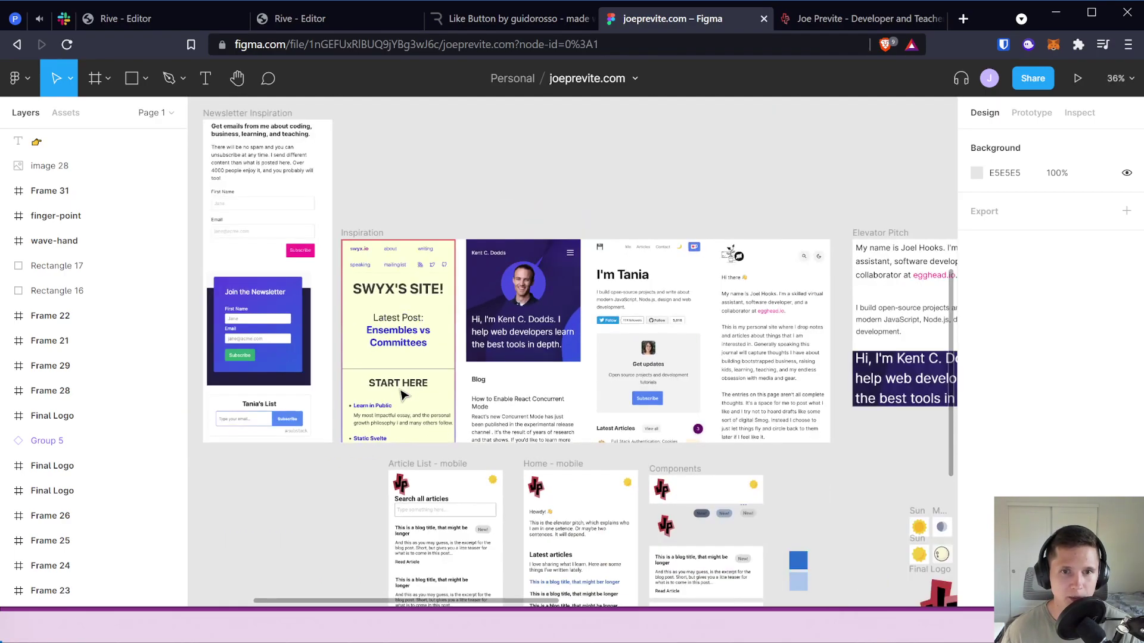
pyautogui.press('ctrl+\\')
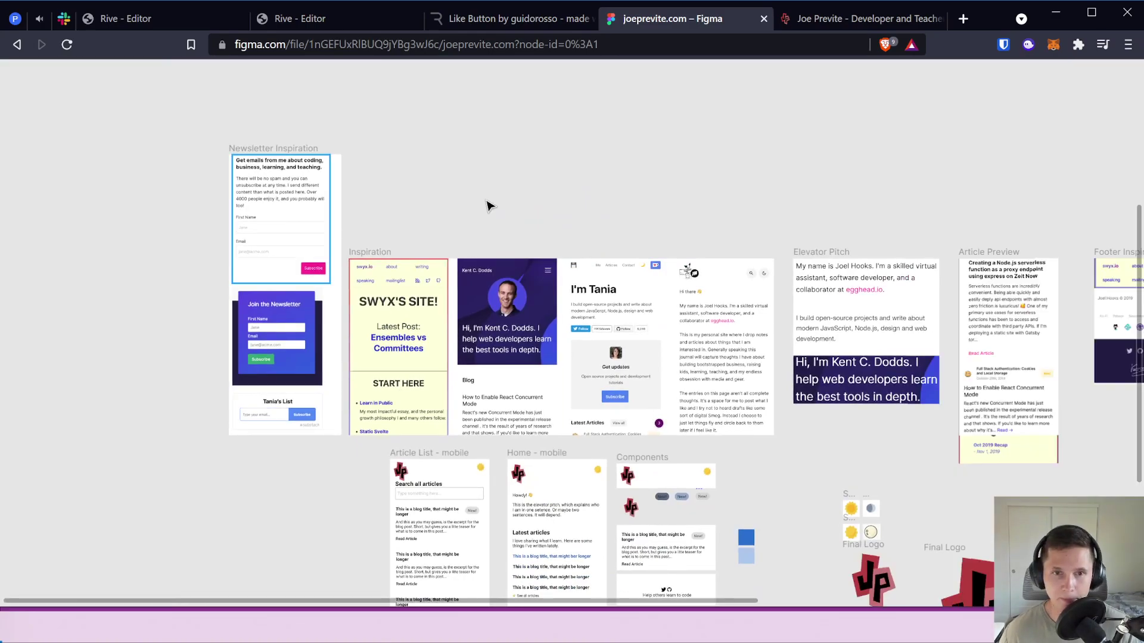
pyautogui.scroll(1, 475, 274)
pyautogui.scroll(1, 475, 274)
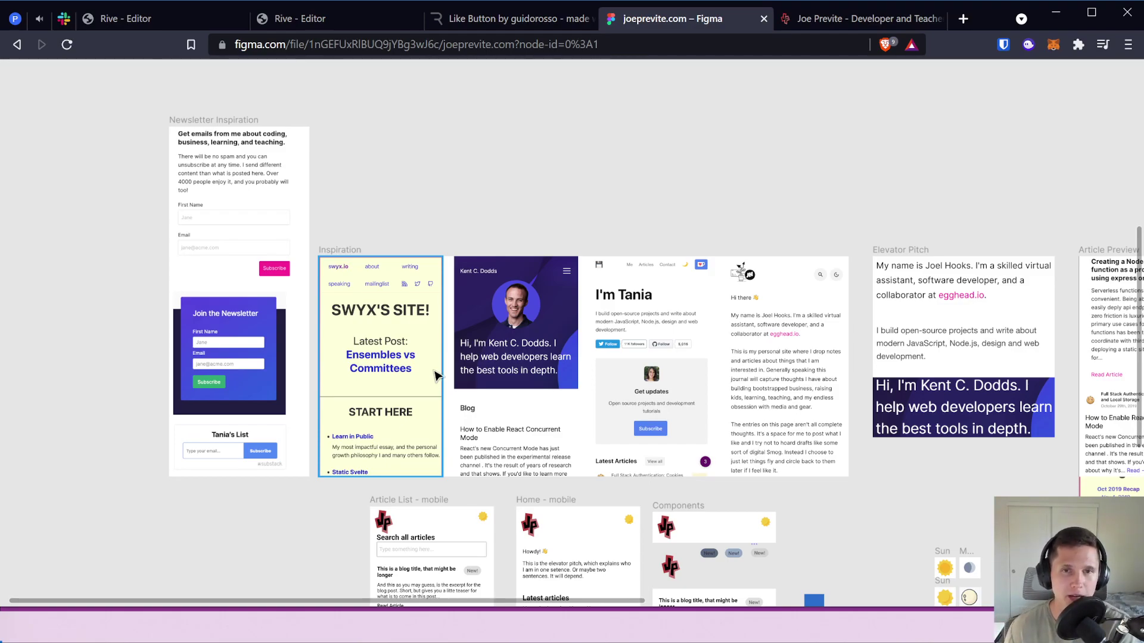
# - Return to the like button preview file and expand Heart Icon White and Heart Icon to examine their paths
pyautogui.click(514, 20)
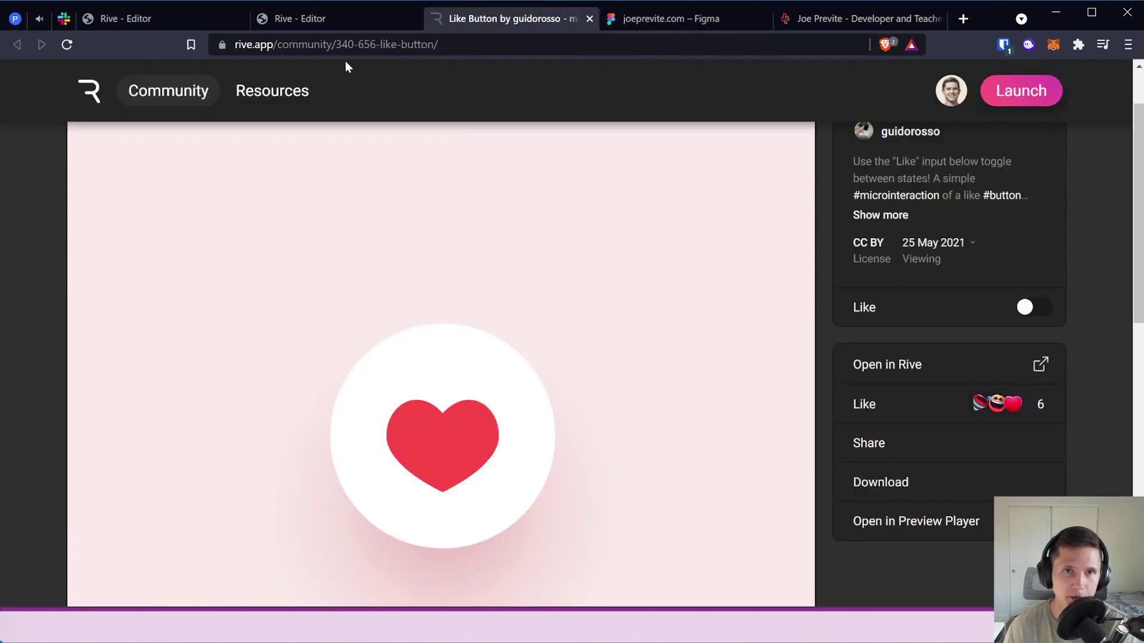
pyautogui.click(331, 21)
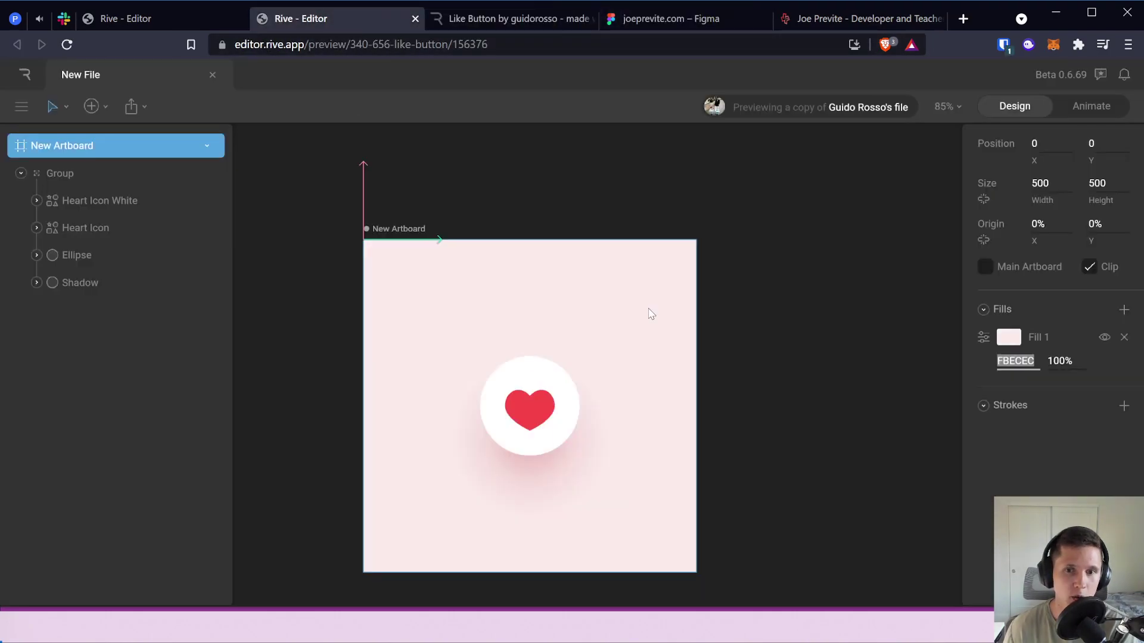
pyautogui.click(93, 203)
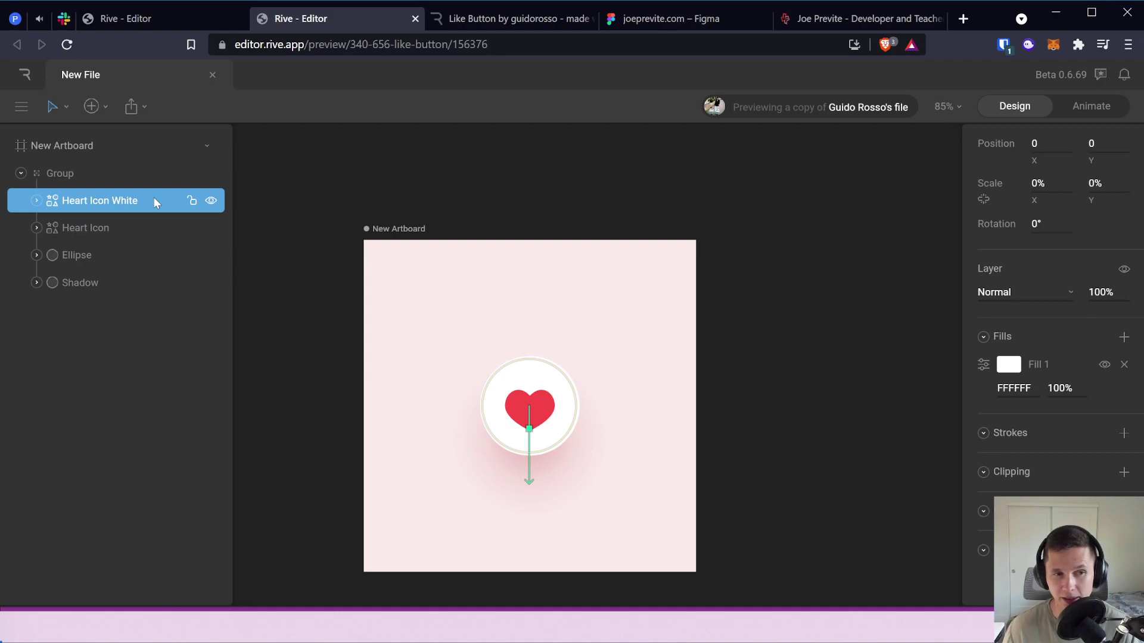
pyautogui.click(134, 22)
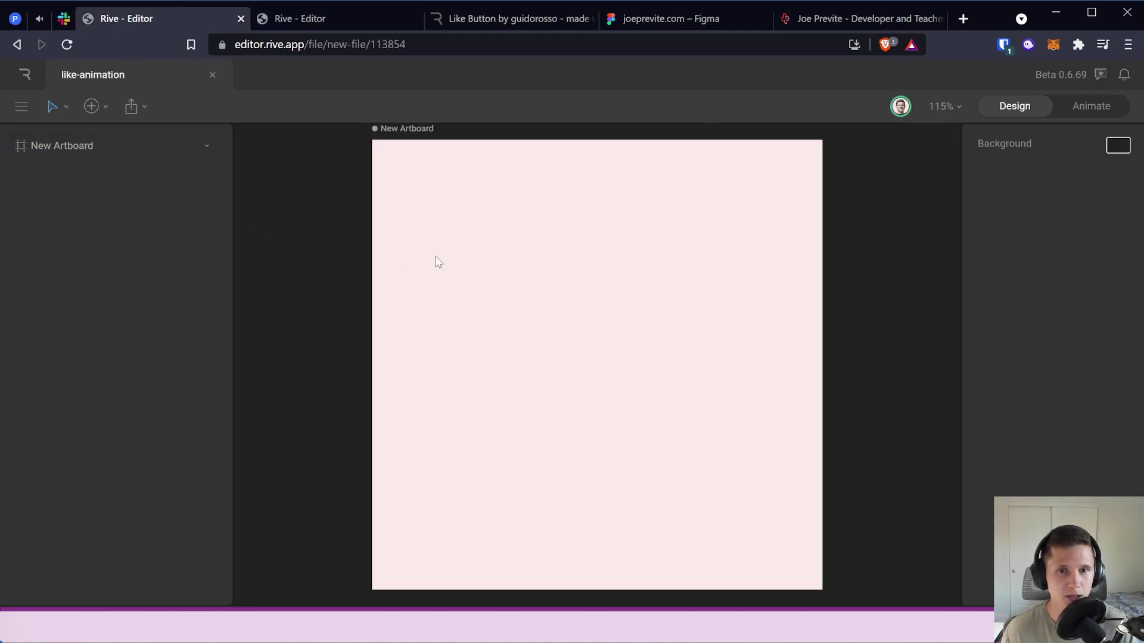
pyautogui.click(374, 18)
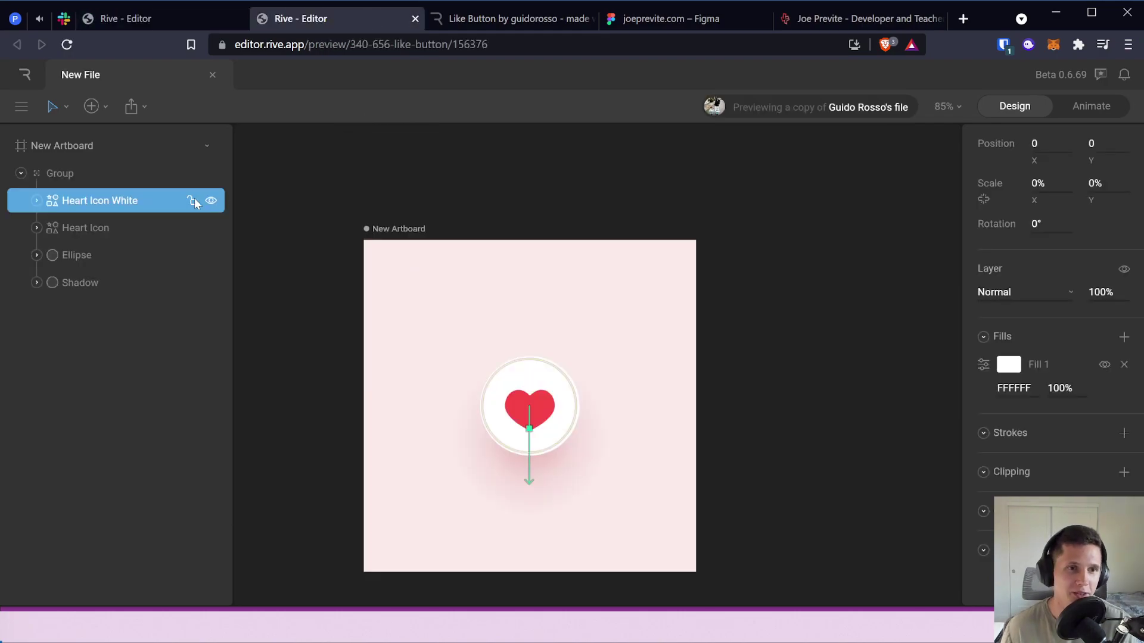
pyautogui.click(36, 200)
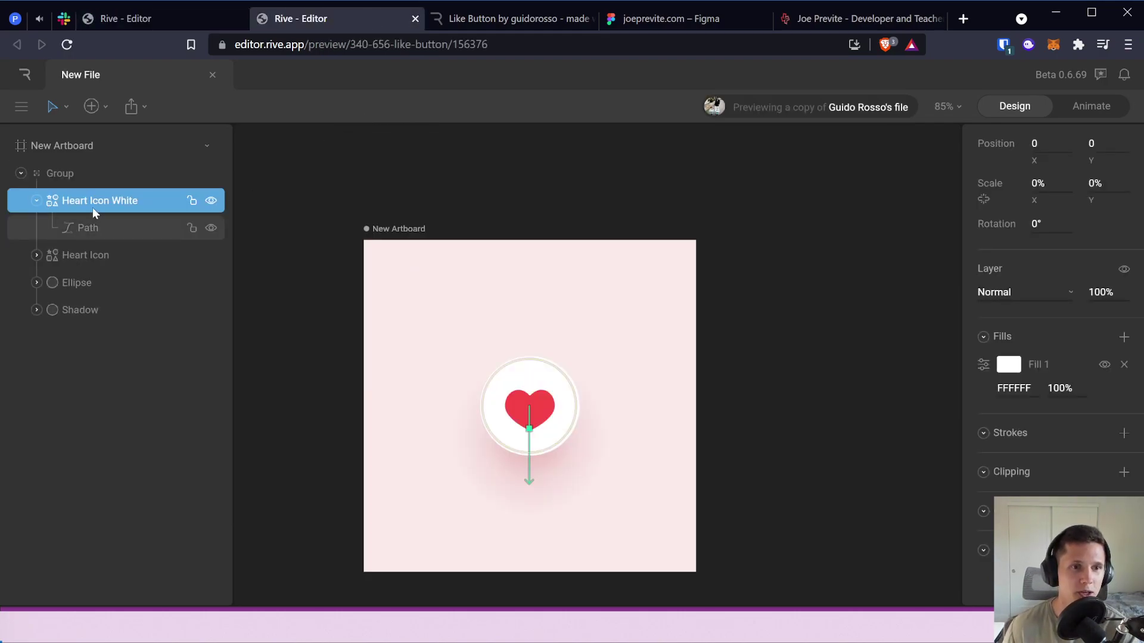
pyautogui.click(113, 219)
pyautogui.click(112, 207)
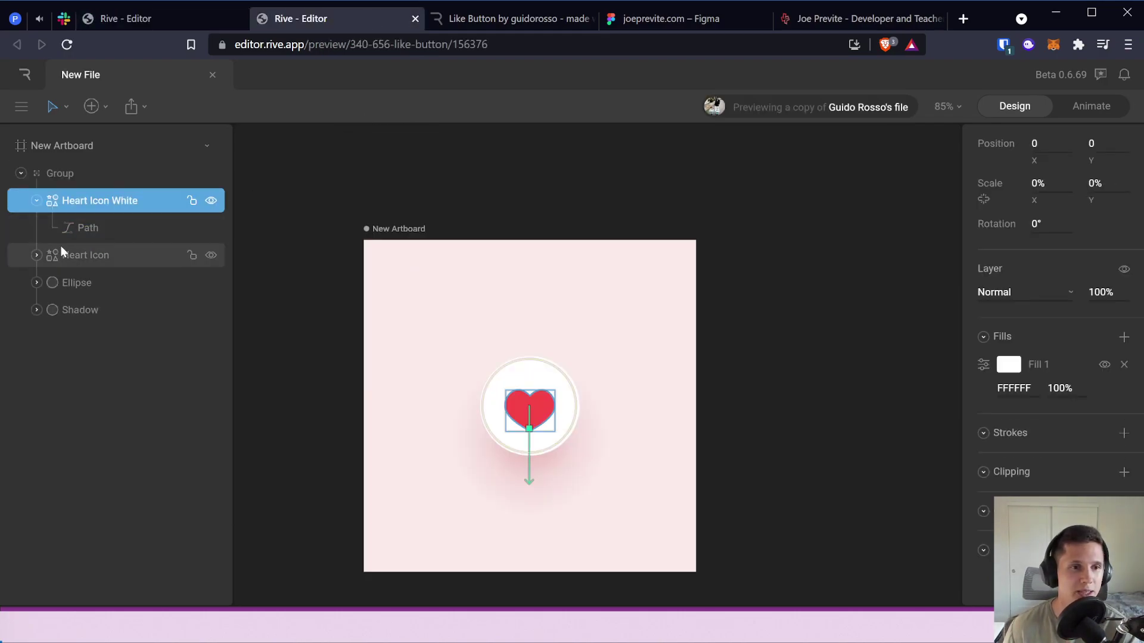
pyautogui.click(37, 255)
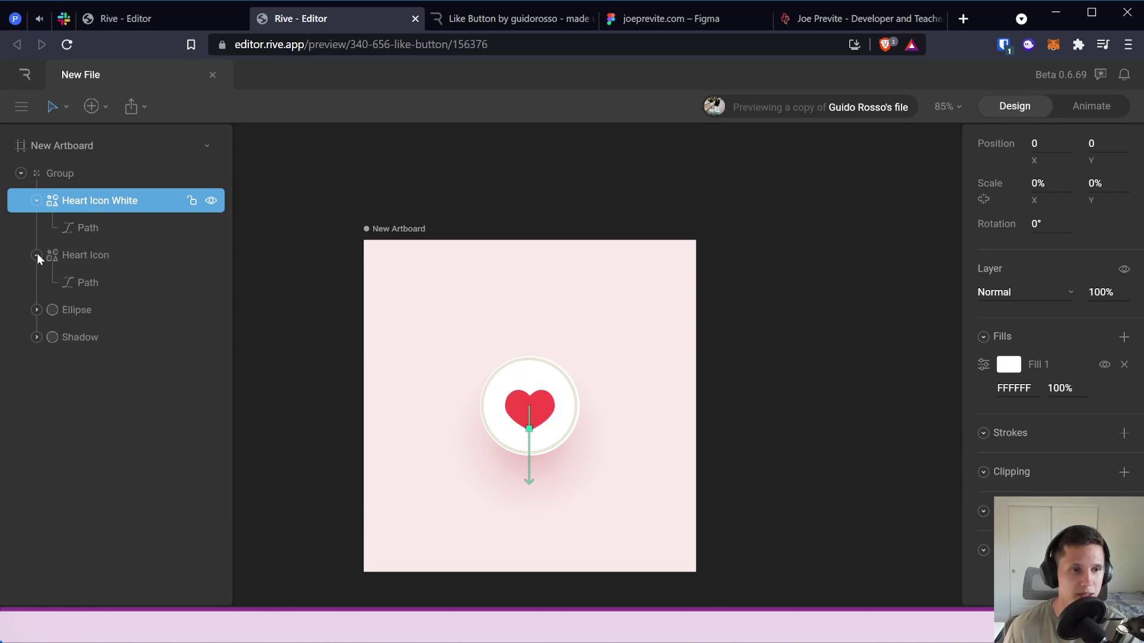
# - Open dribbble.com in a new browser tab, dismiss the Google sign-in offer and browse the popular designs for inspiration
pyautogui.click(814, 19)
pyautogui.hotkey('ctrl', 't')
pyautogui.write('dribbble.com')
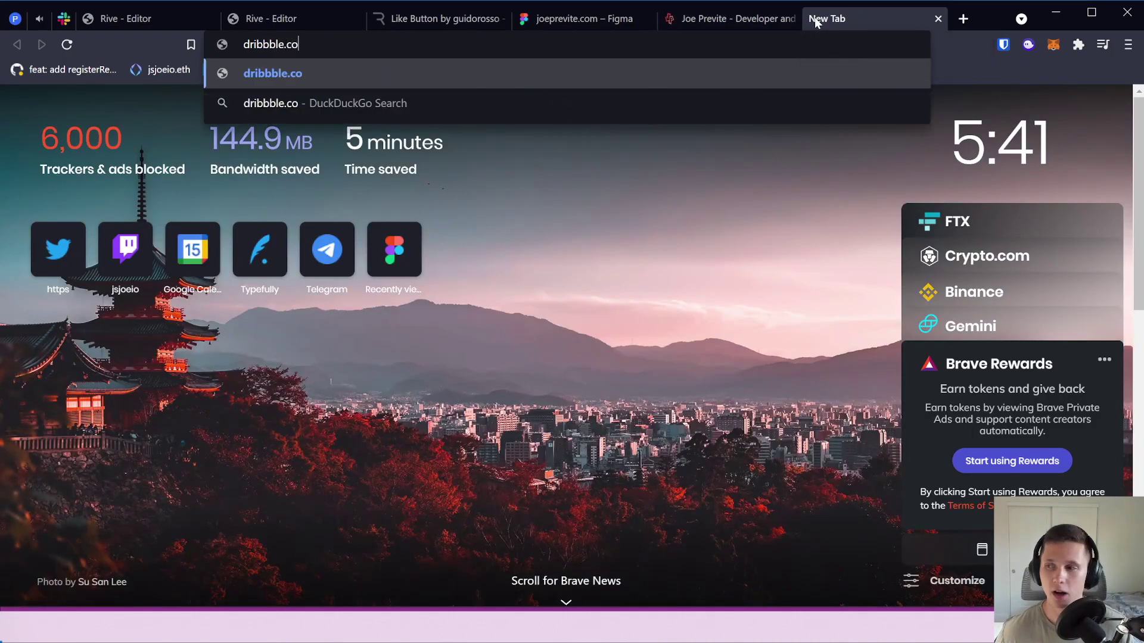
pyautogui.press('Return')
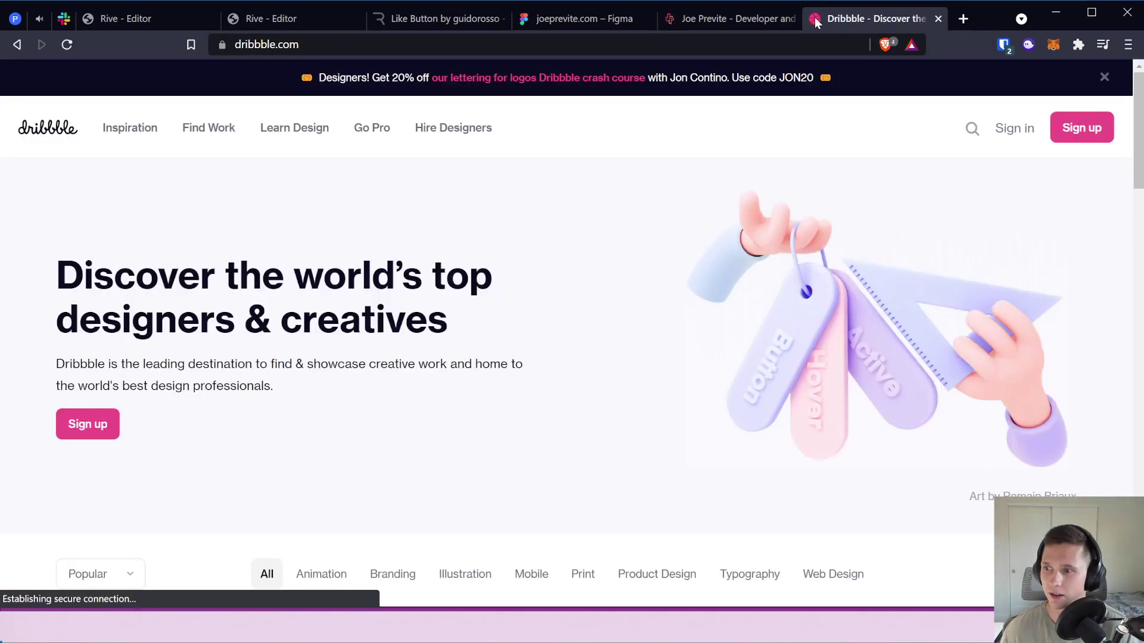
pyautogui.click(39, 18)
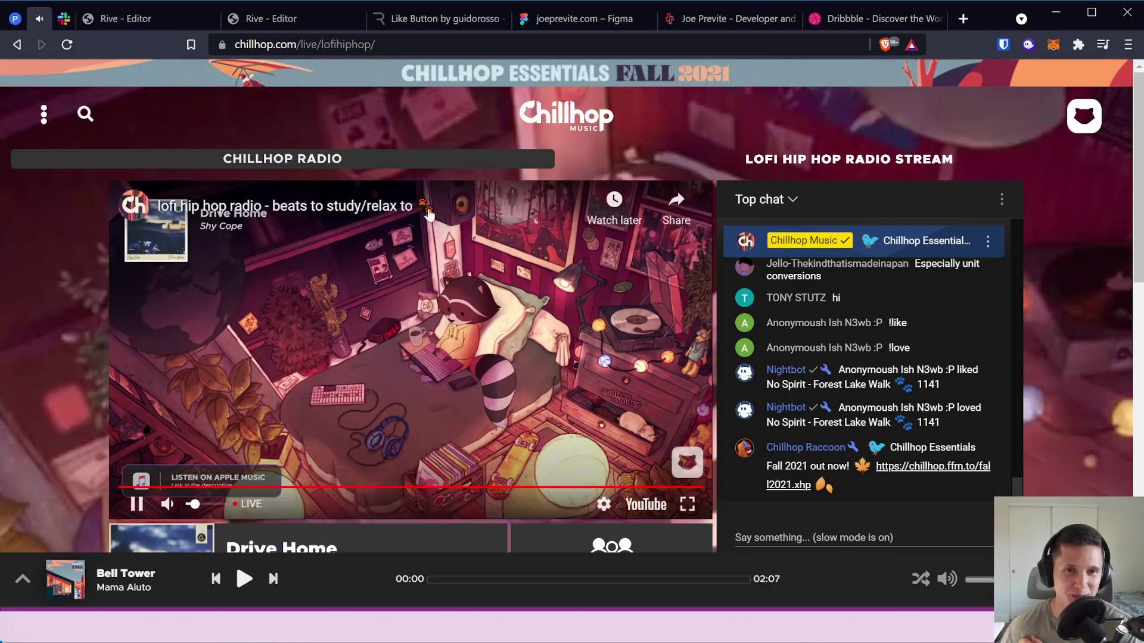
pyautogui.click(887, 20)
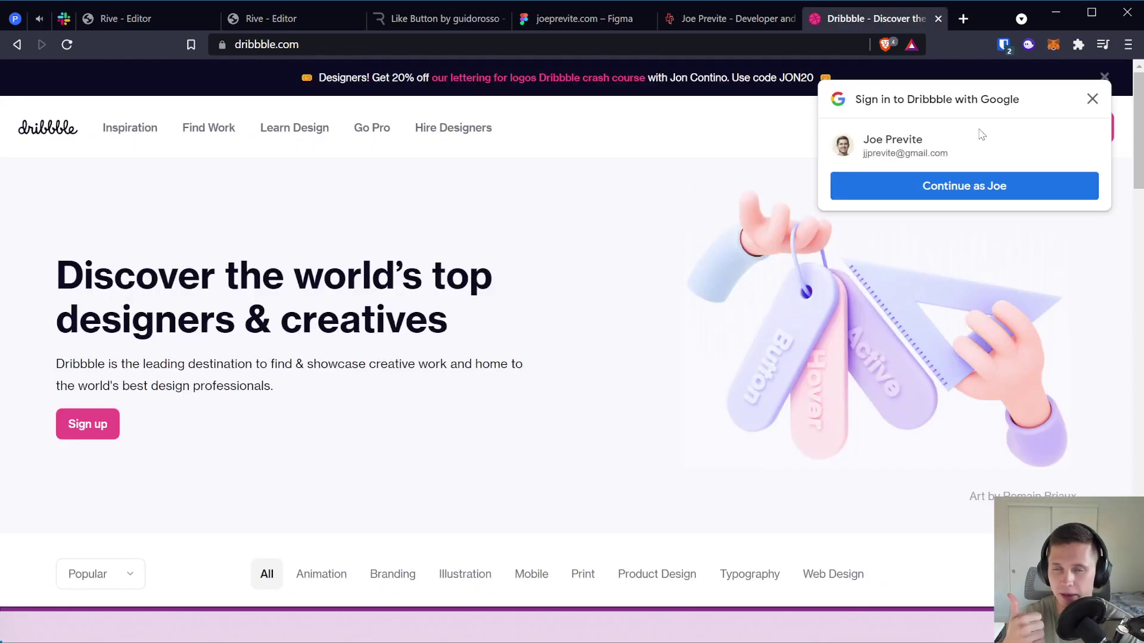
pyautogui.click(1092, 99)
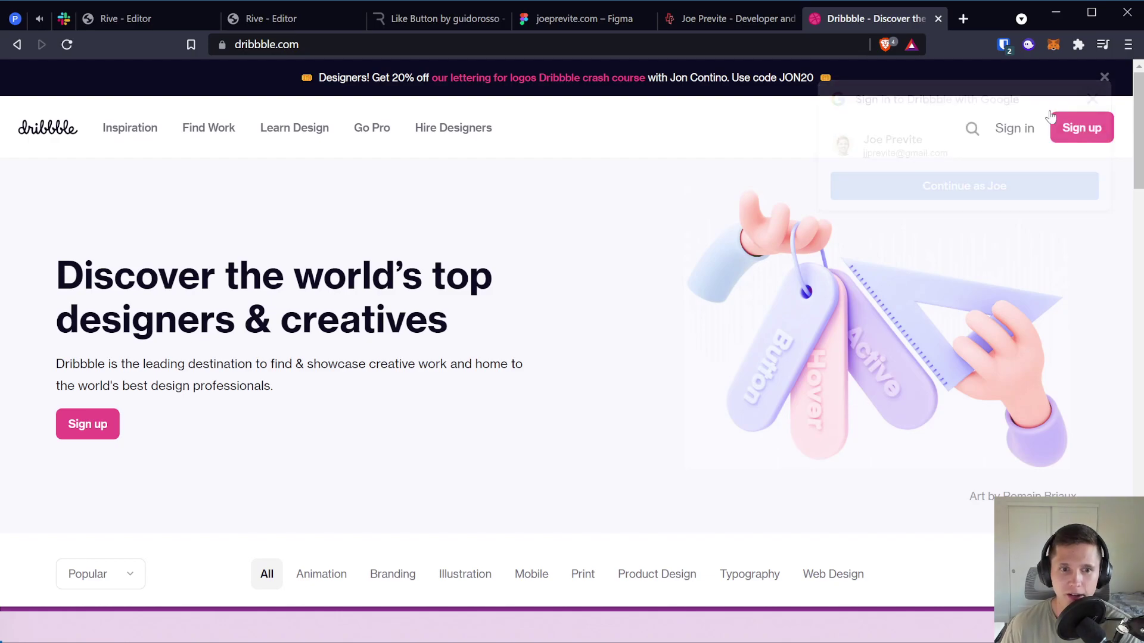
pyautogui.scroll(-8, 276, 281)
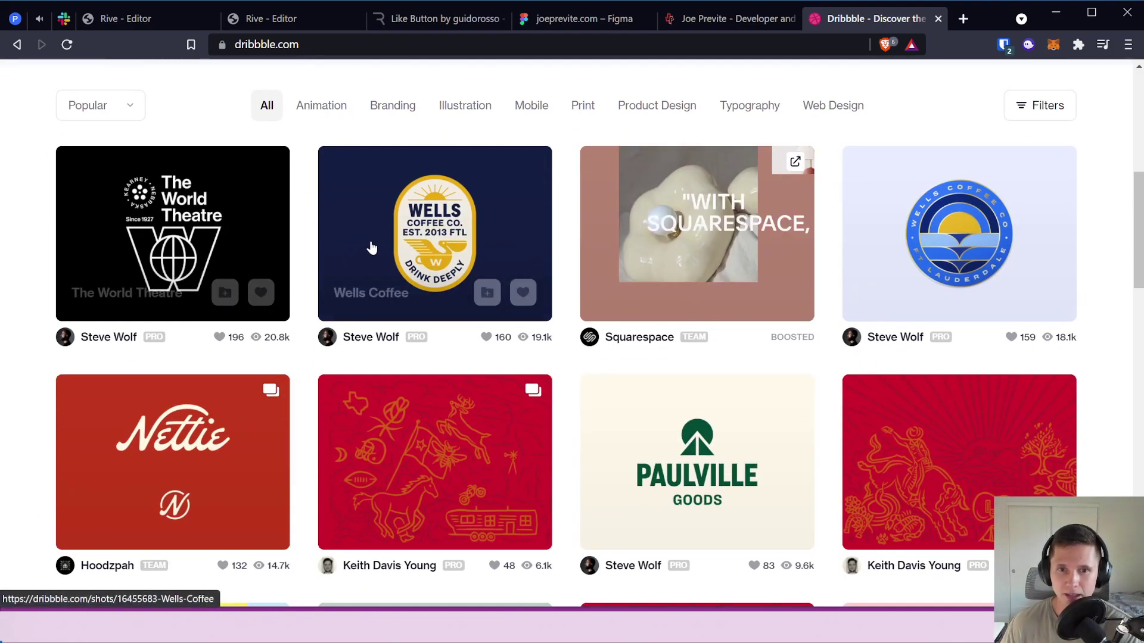
# - Open the Wells Coffee shot and examine its badge artwork in the enlarged media view
pyautogui.click(472, 239)
pyautogui.scroll(-4, 569, 304)
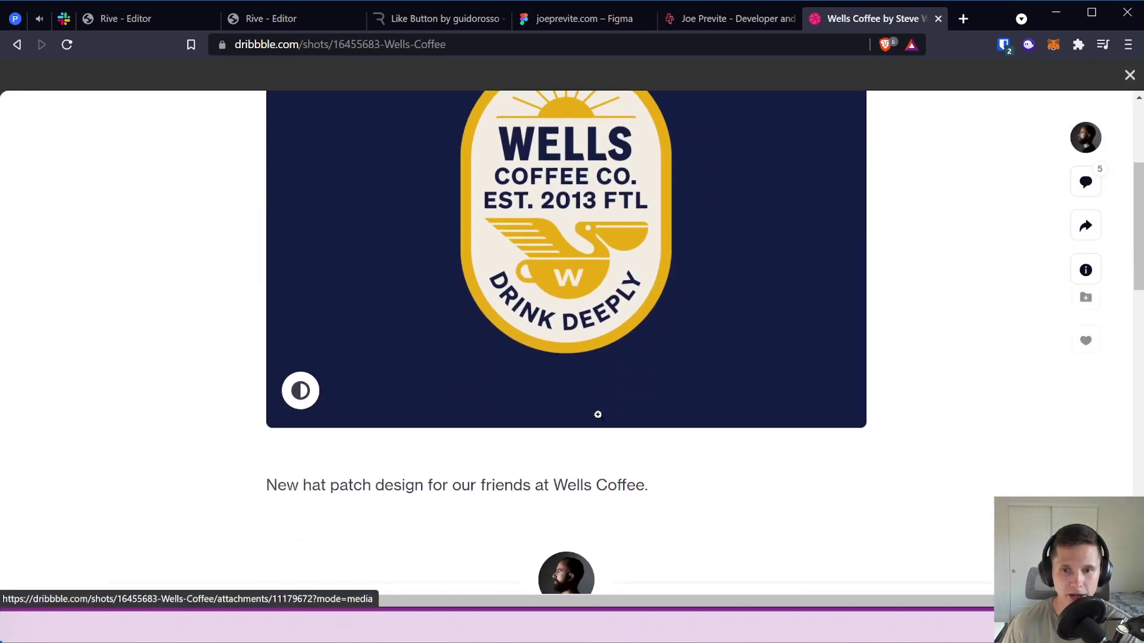
pyautogui.scroll(3, 569, 304)
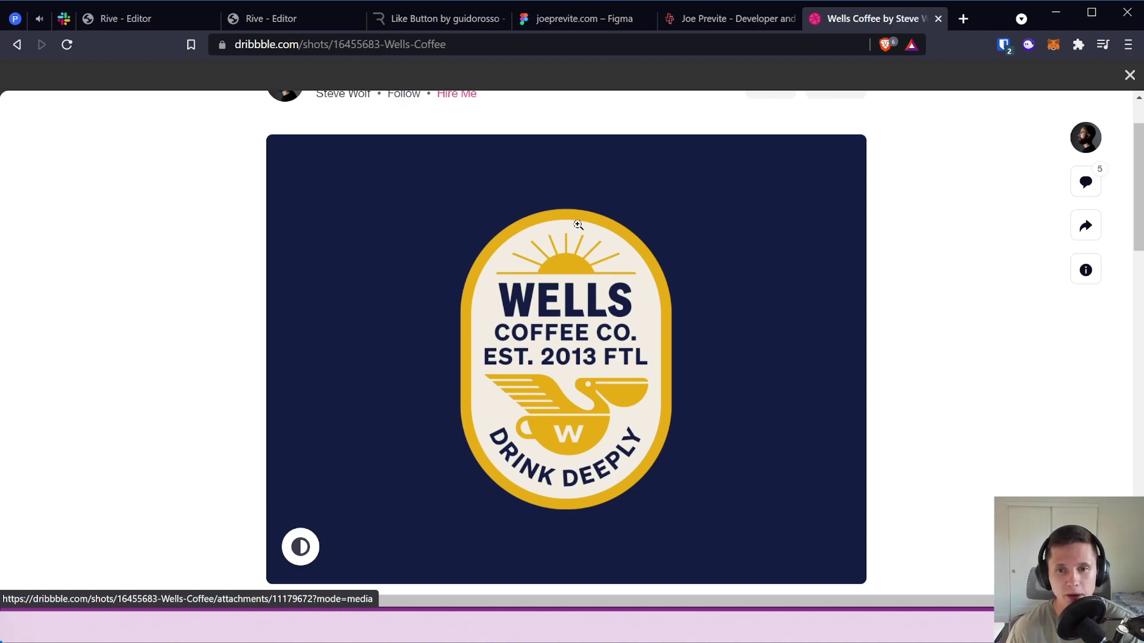
pyautogui.click(563, 314)
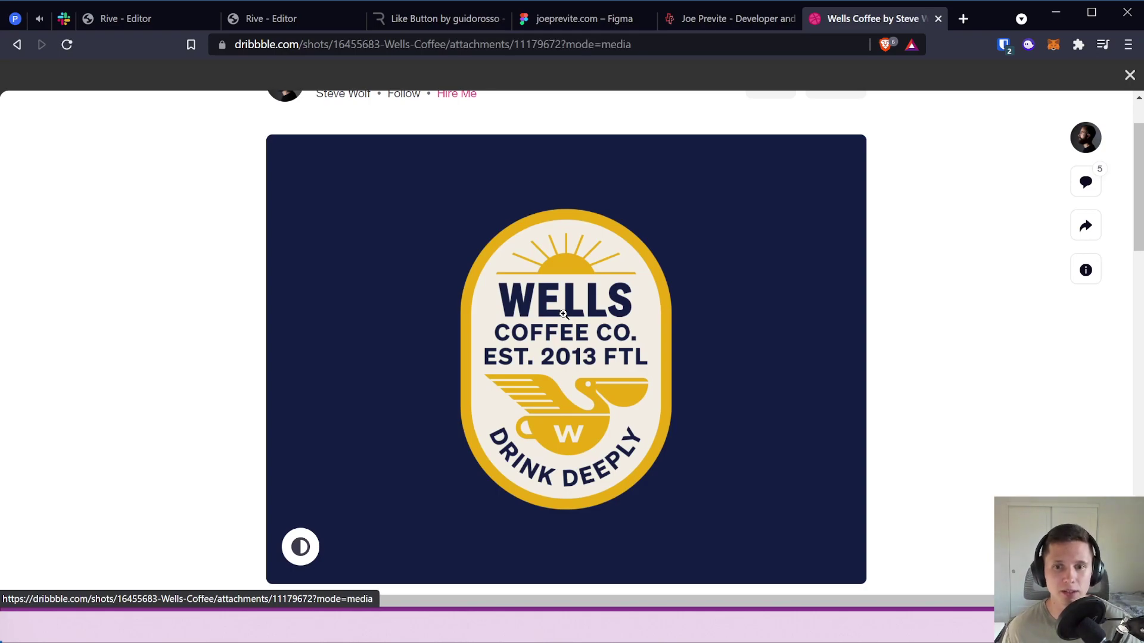
pyautogui.scroll(-7, 569, 393)
pyautogui.scroll(5, 536, 334)
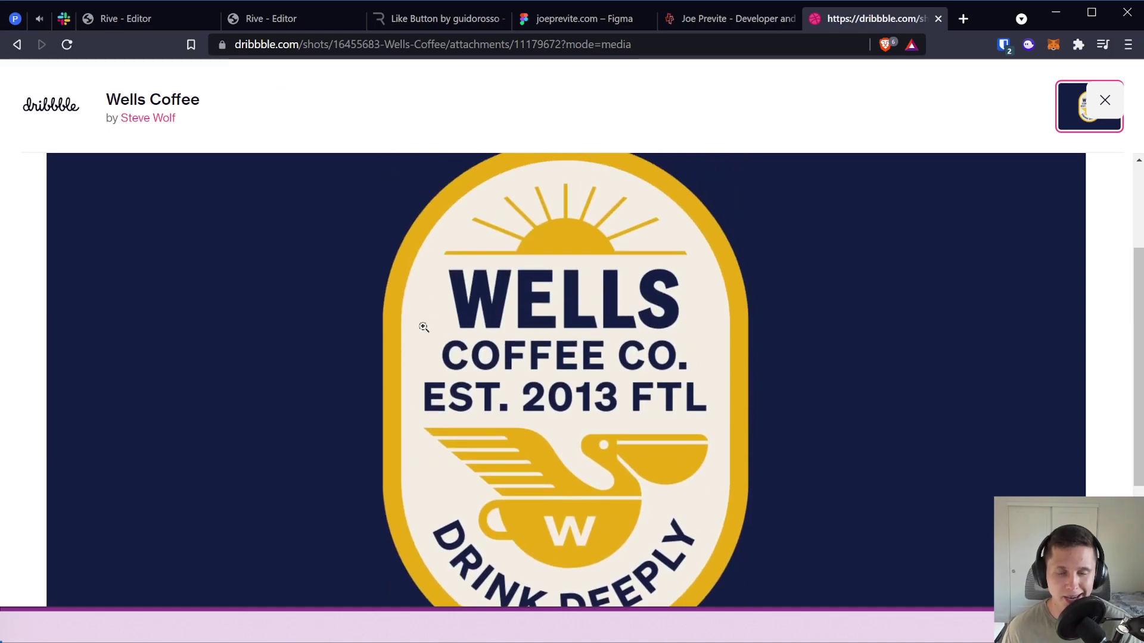
pyautogui.click(648, 341)
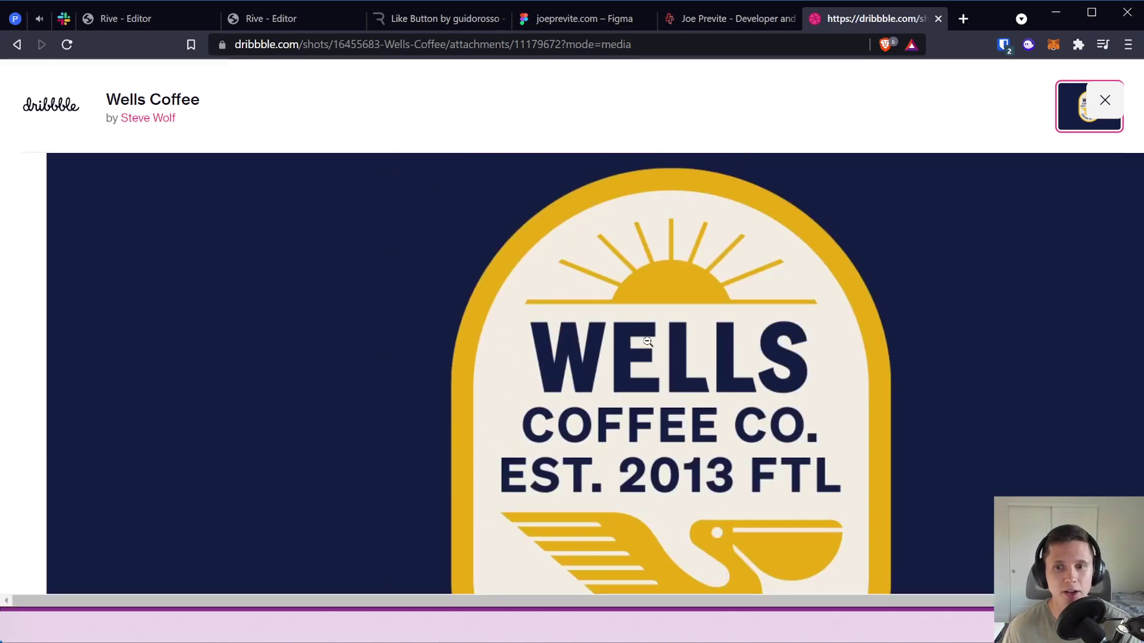
# - Go back through the community Like Button page to its preview file and examine the Ellipse around the heart up close
pyautogui.click(443, 18)
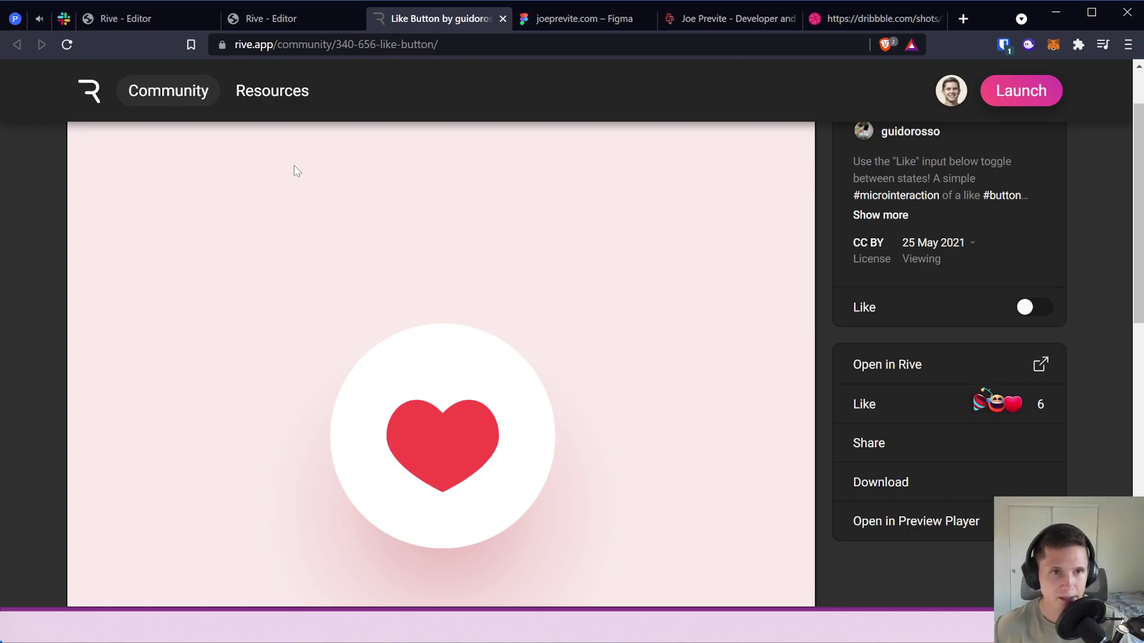
pyautogui.click(299, 23)
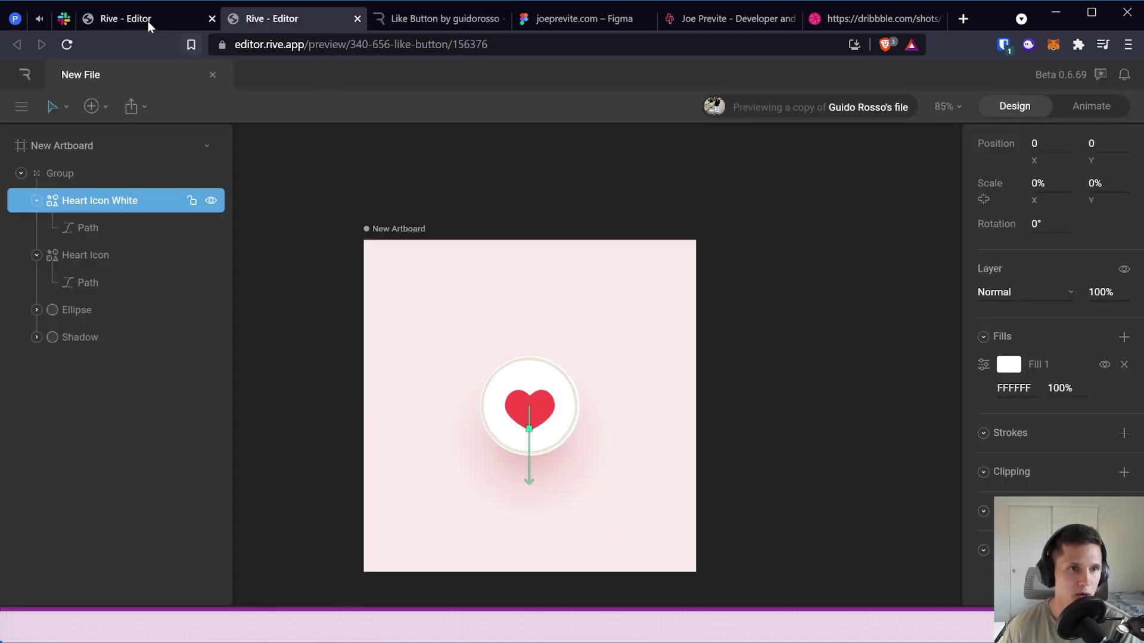
pyautogui.click(116, 309)
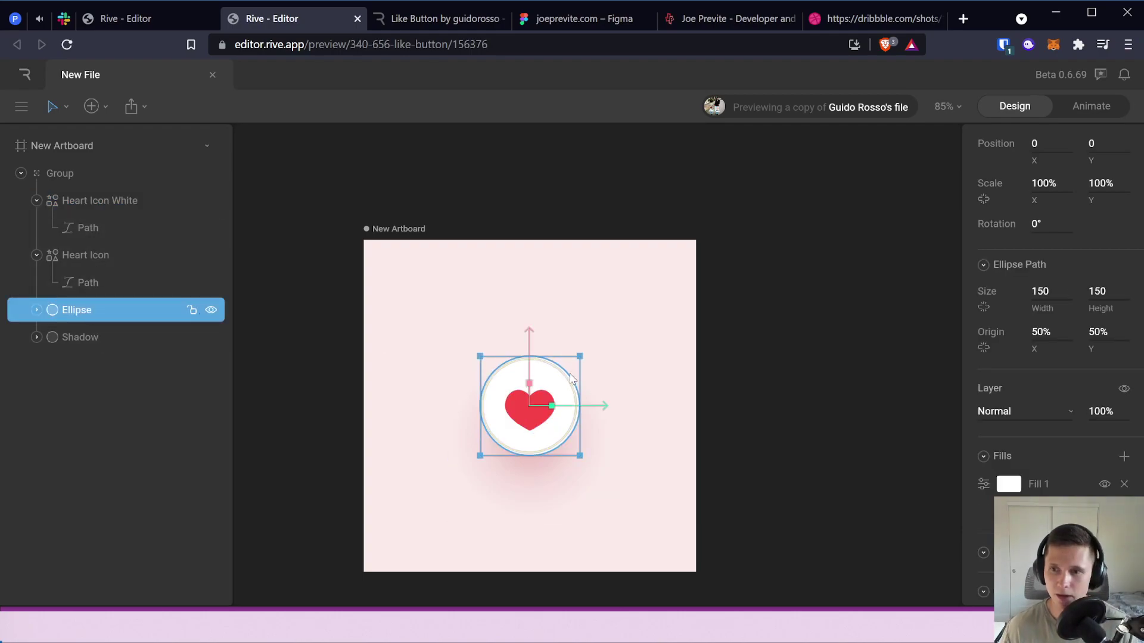
pyautogui.scroll(2, 553, 381)
pyautogui.scroll(4, 553, 382)
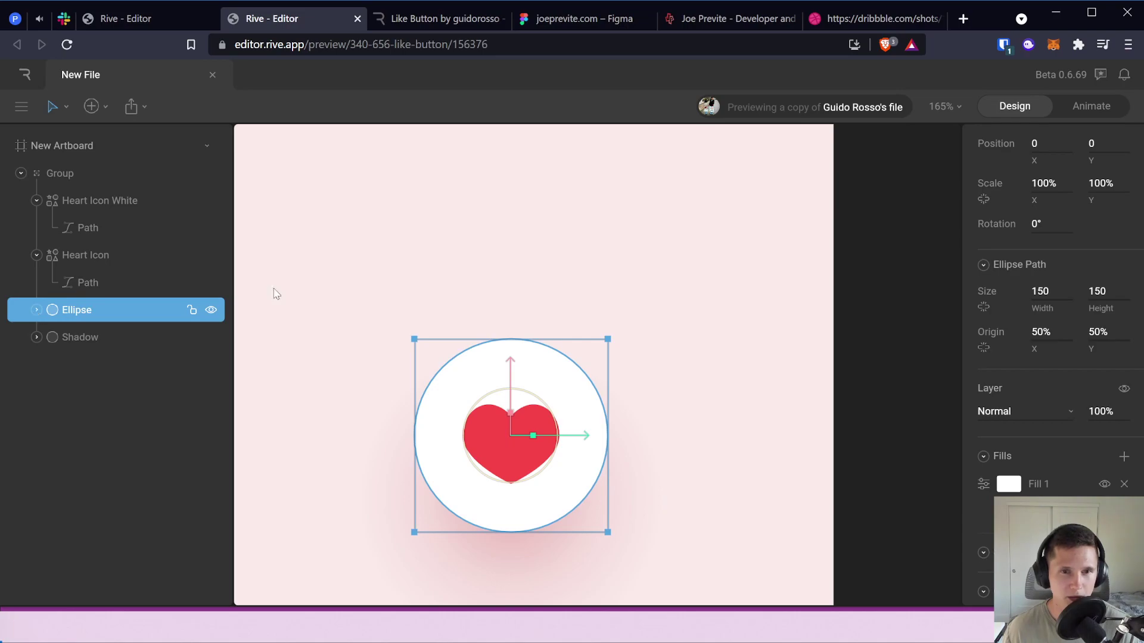
pyautogui.scroll(-2, 441, 292)
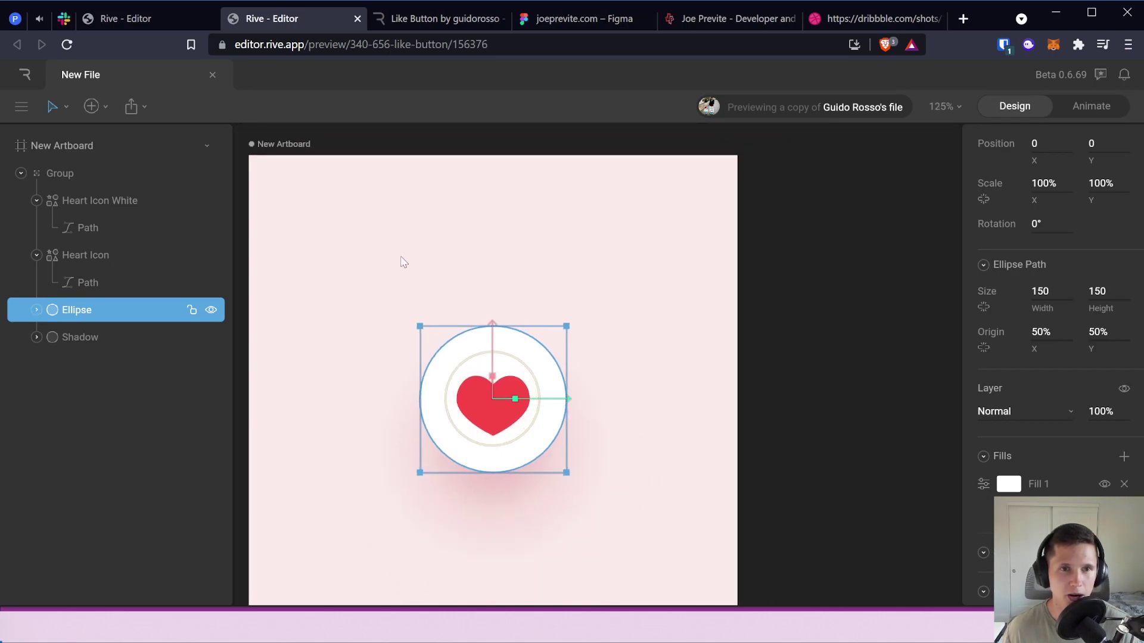
# - Change the New Artboard's solid fill to the dark colour 191818 and keep the artboard selected
pyautogui.click(108, 179)
pyautogui.click(119, 146)
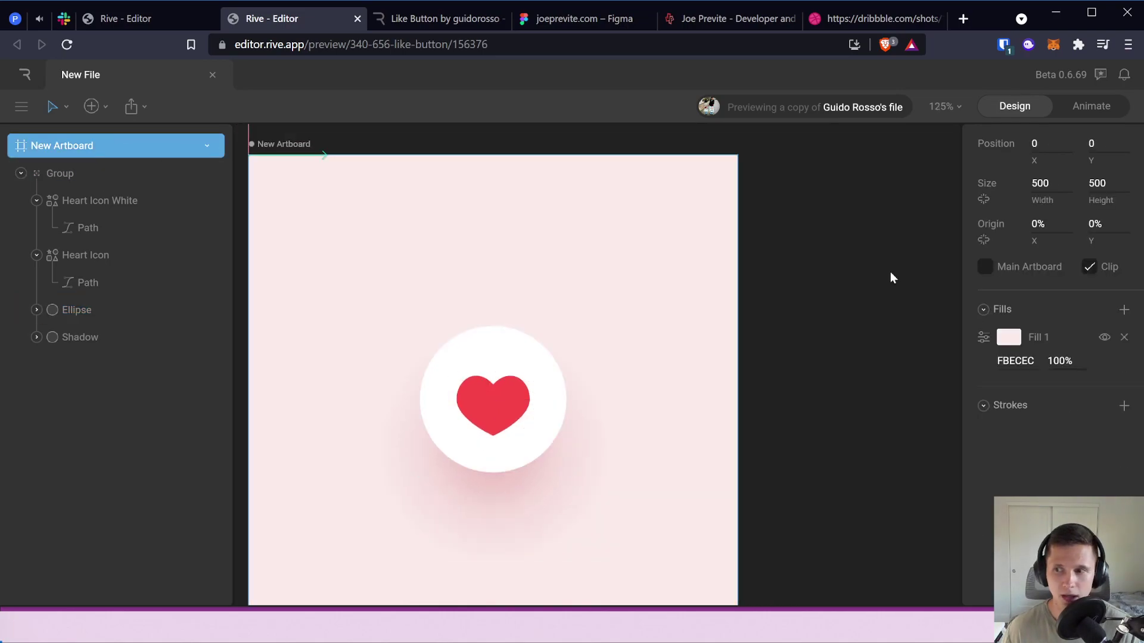
pyautogui.click(1002, 341)
pyautogui.click(892, 367)
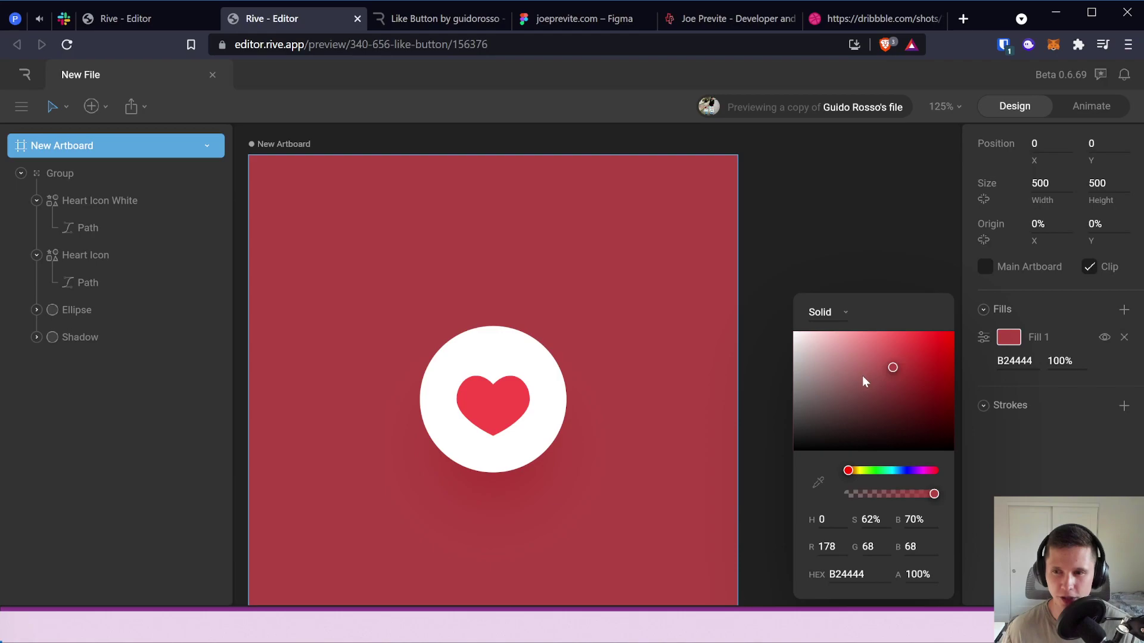
pyautogui.moveTo(863, 374); pyautogui.dragTo(799, 440)
pyautogui.click(842, 244)
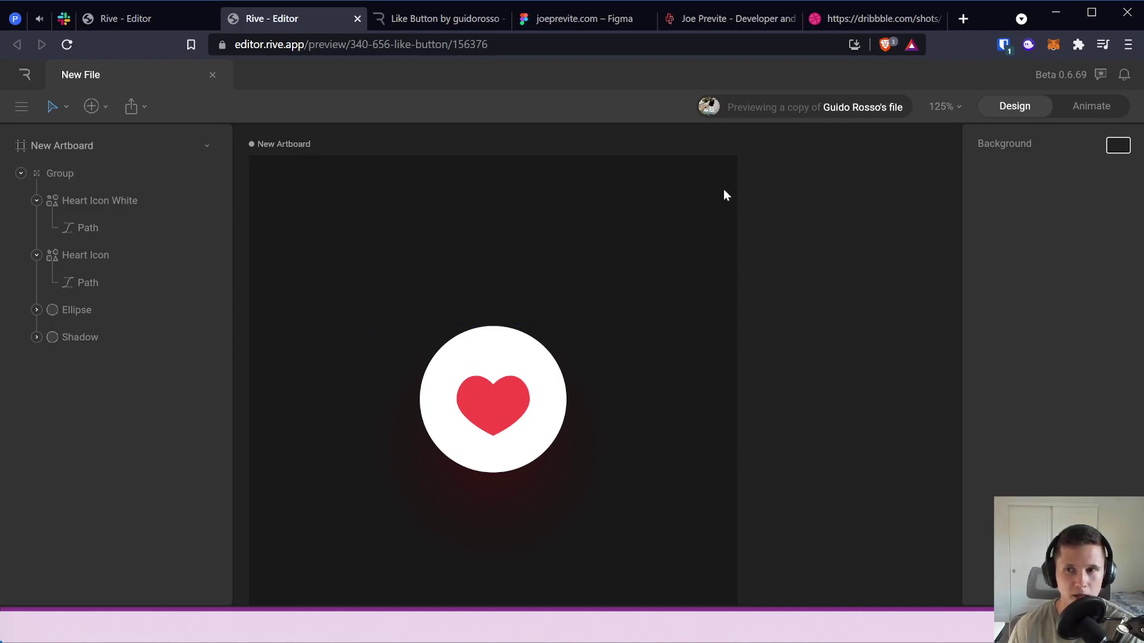
pyautogui.click(298, 144)
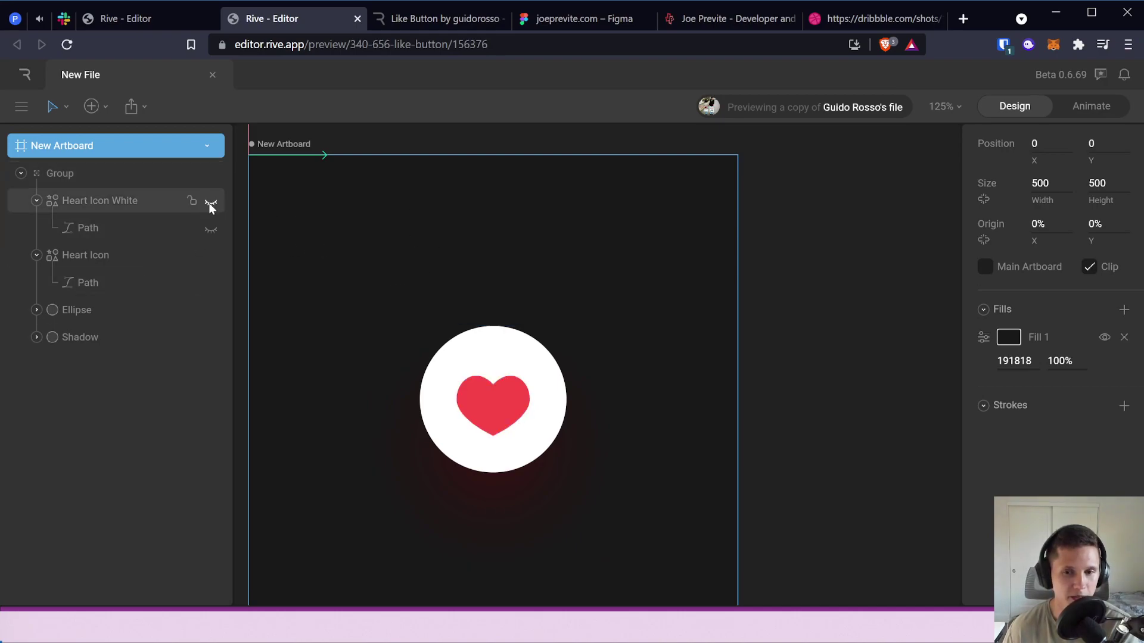
# - Toggle the visibility of Heart Icon White and Heart Icon to check what each layer shows, leaving both visible
pyautogui.click(209, 204)
pyautogui.click(210, 205)
pyautogui.click(209, 204)
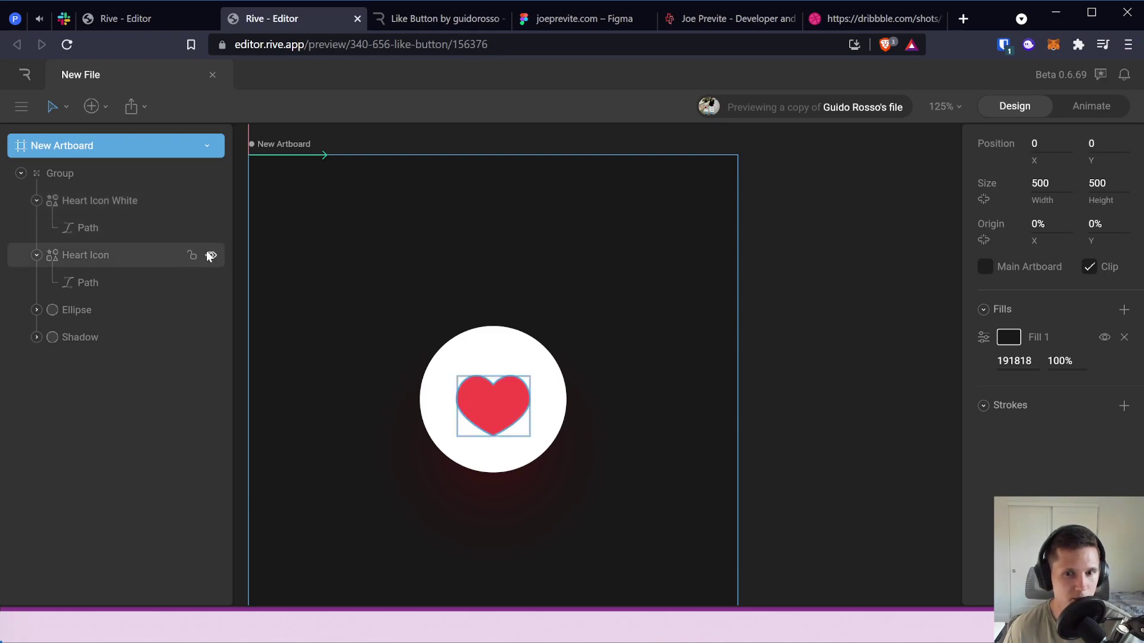
pyautogui.click(209, 256)
pyautogui.click(210, 255)
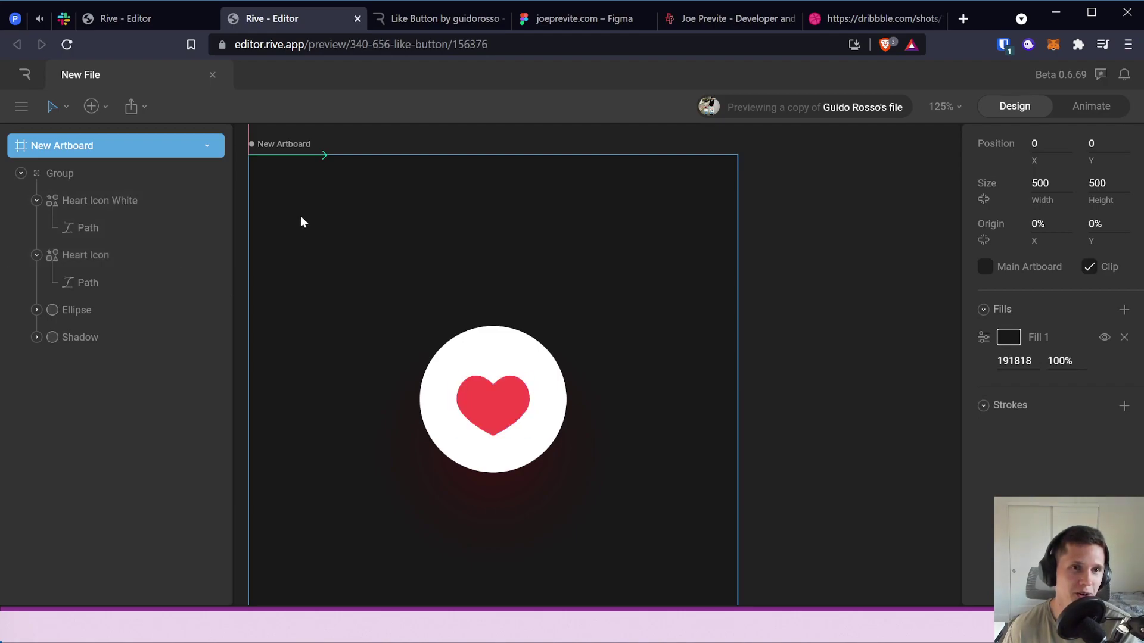
# - Switch to Animate mode and play State Machine 1 repeatedly, also toggling Heart Icon White's visibility, to examine the like transition
pyautogui.click(1088, 106)
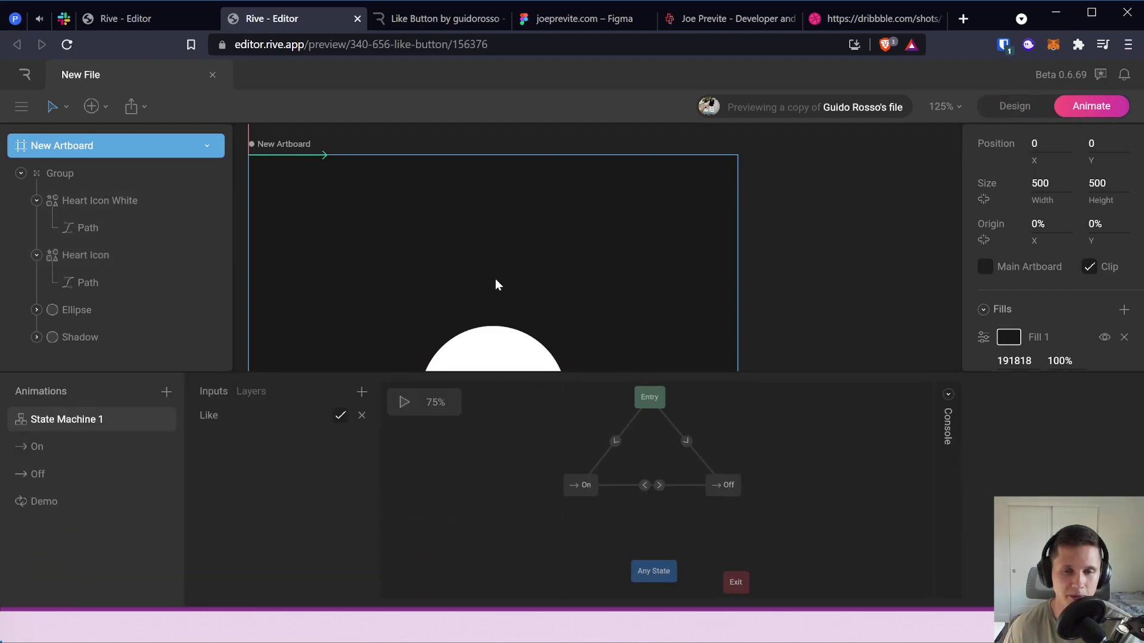
pyautogui.scroll(-5, 504, 281)
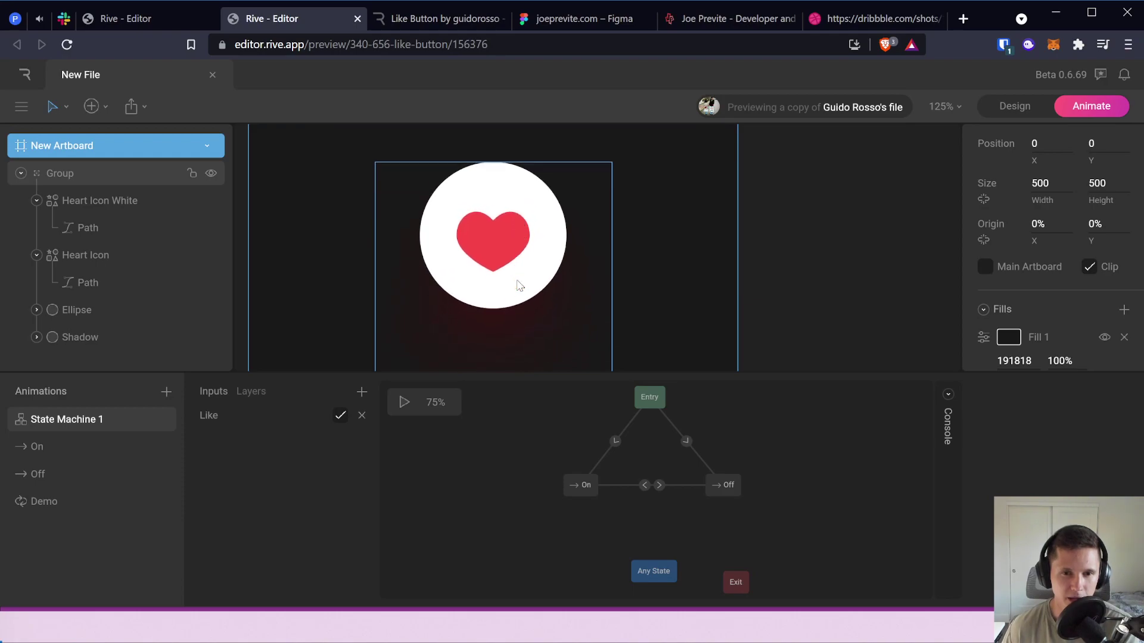
pyautogui.click(404, 402)
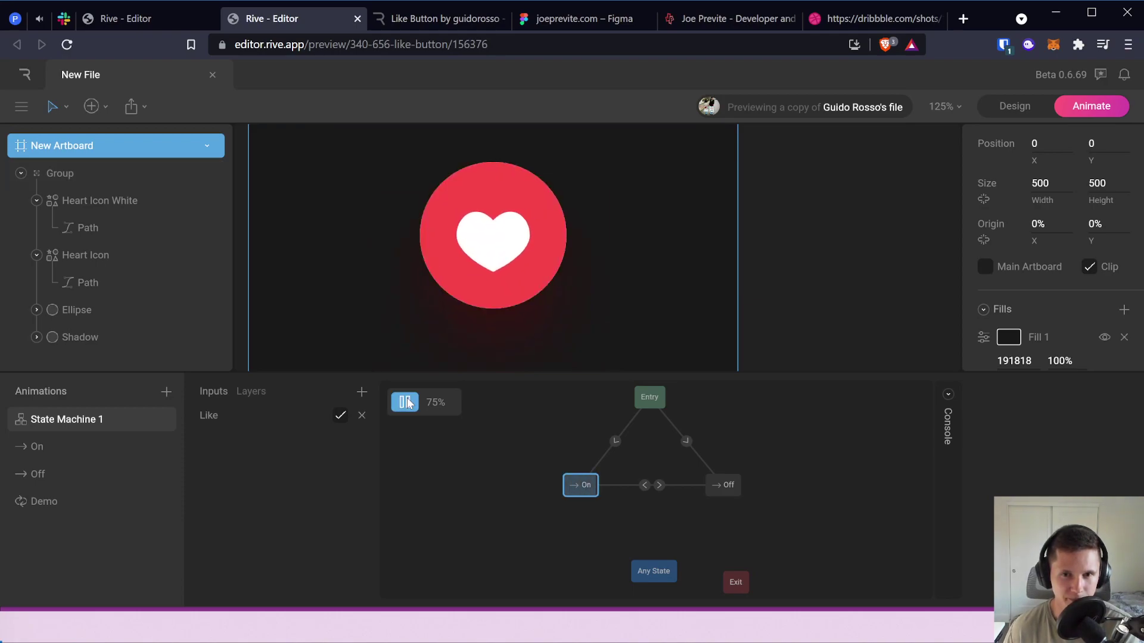
pyautogui.click(211, 203)
pyautogui.click(210, 202)
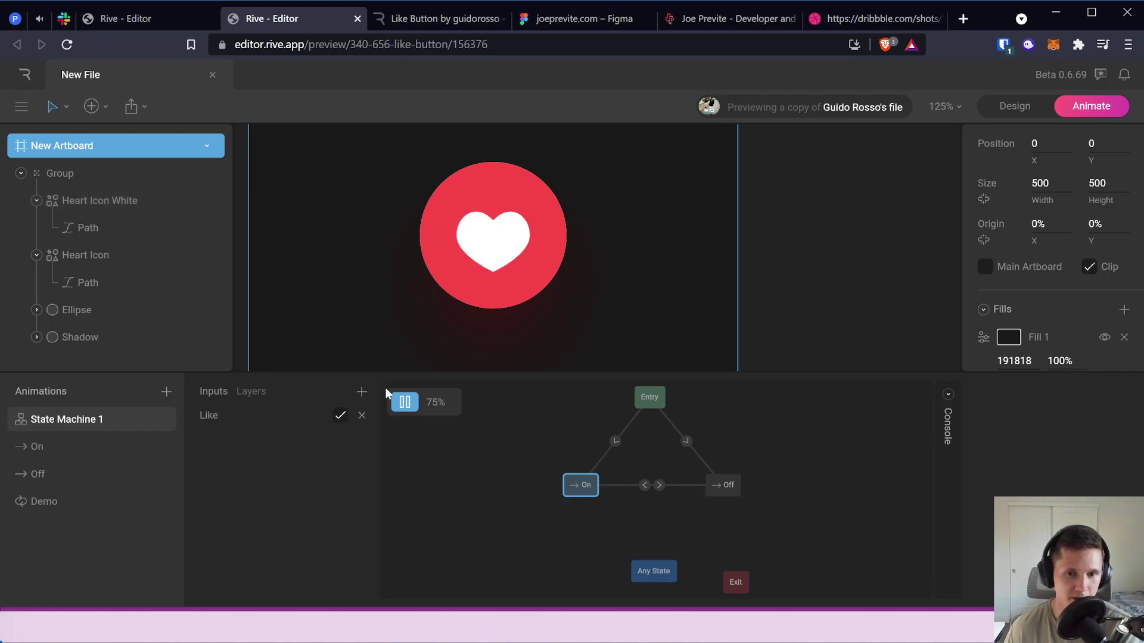
pyautogui.click(404, 402)
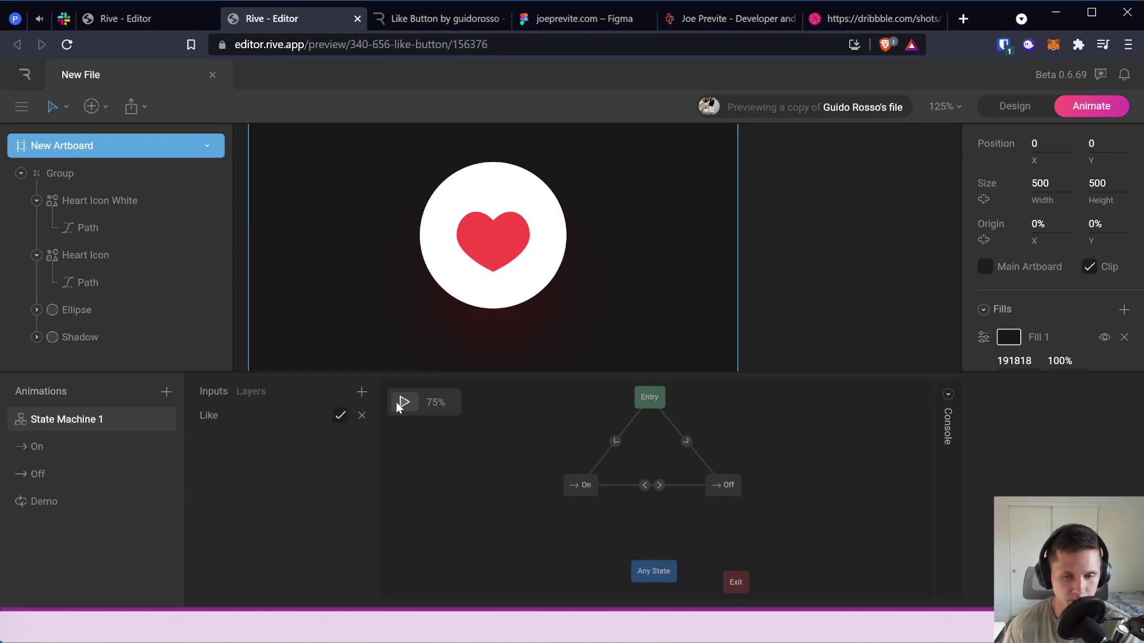
pyautogui.click(401, 404)
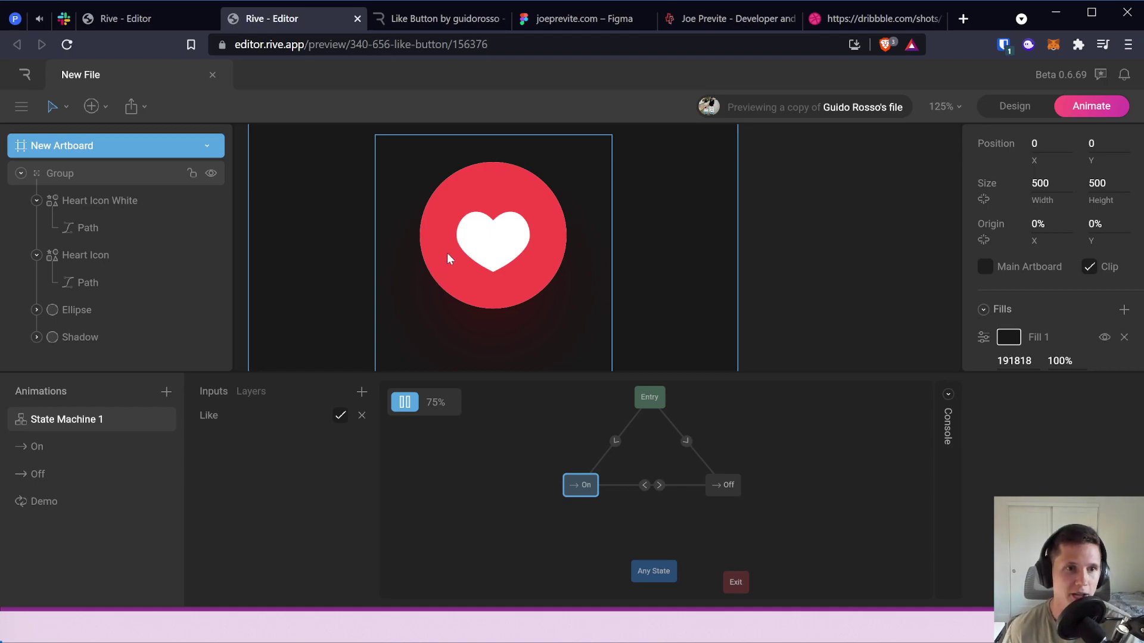
pyautogui.click(405, 402)
pyautogui.click(405, 402)
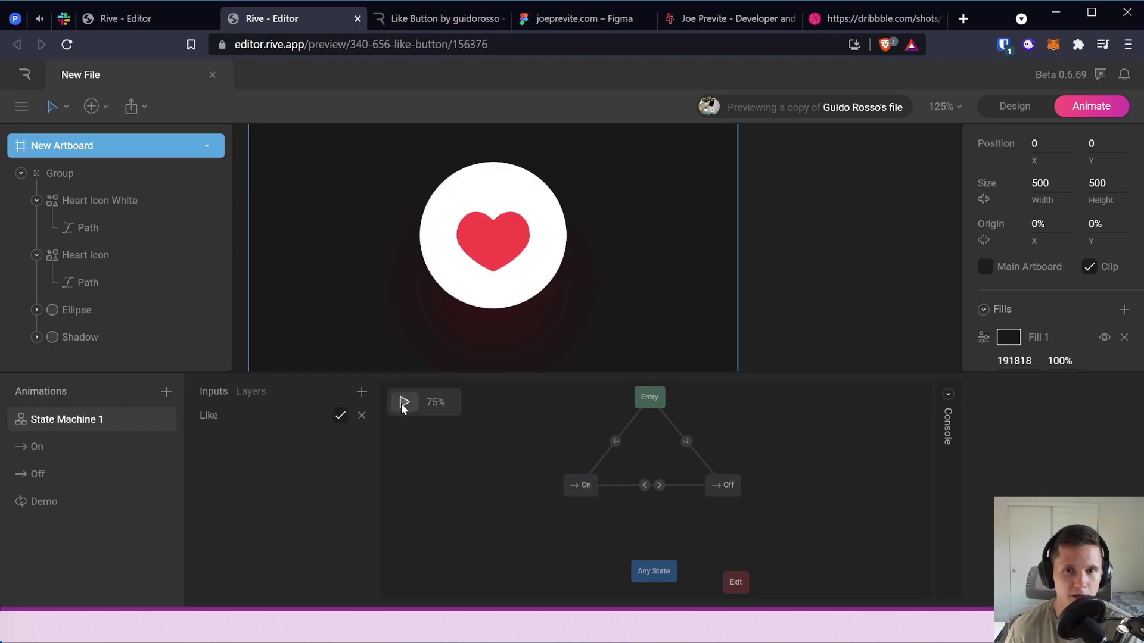
pyautogui.click(405, 404)
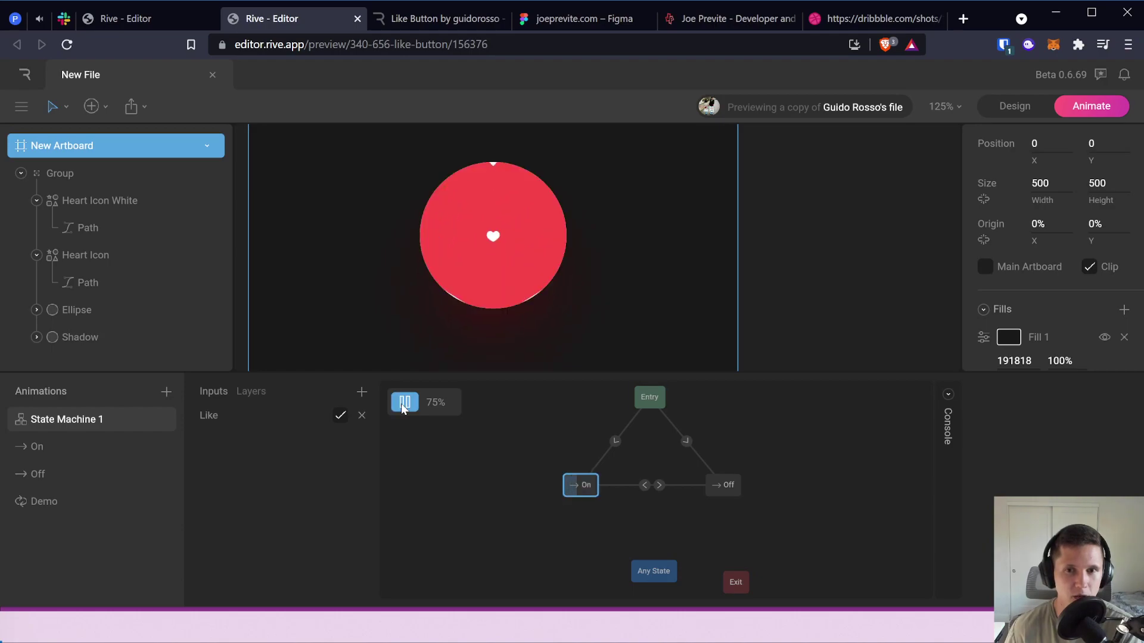
# - Select the Ellipse and play the On animation on its timeline
pyautogui.click(57, 309)
pyautogui.click(34, 307)
pyautogui.click(35, 307)
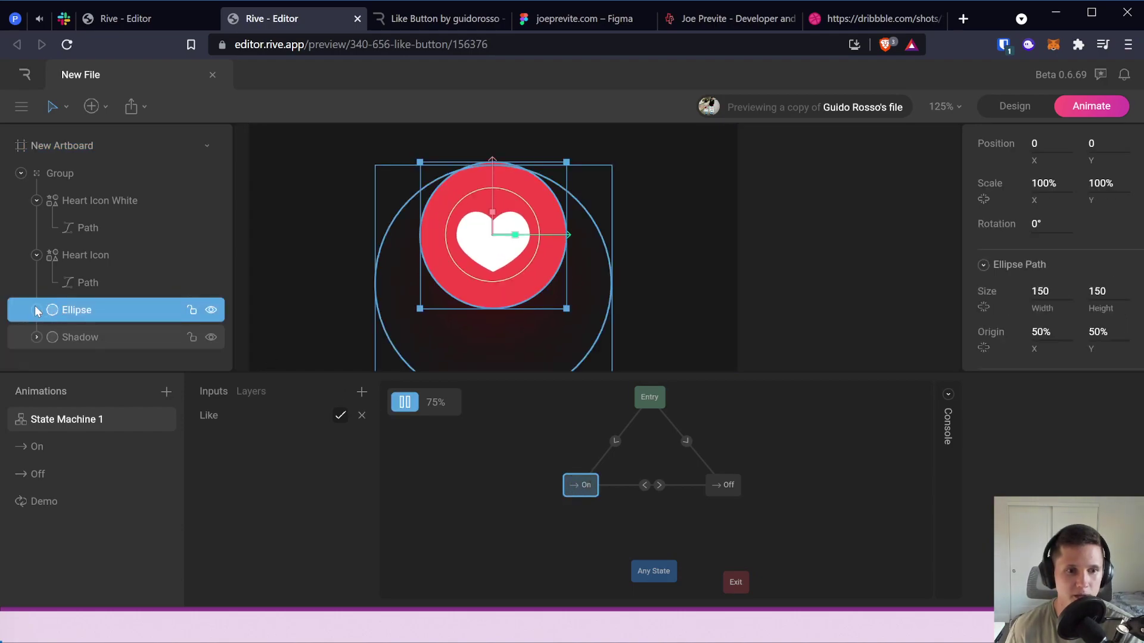
pyautogui.click(105, 451)
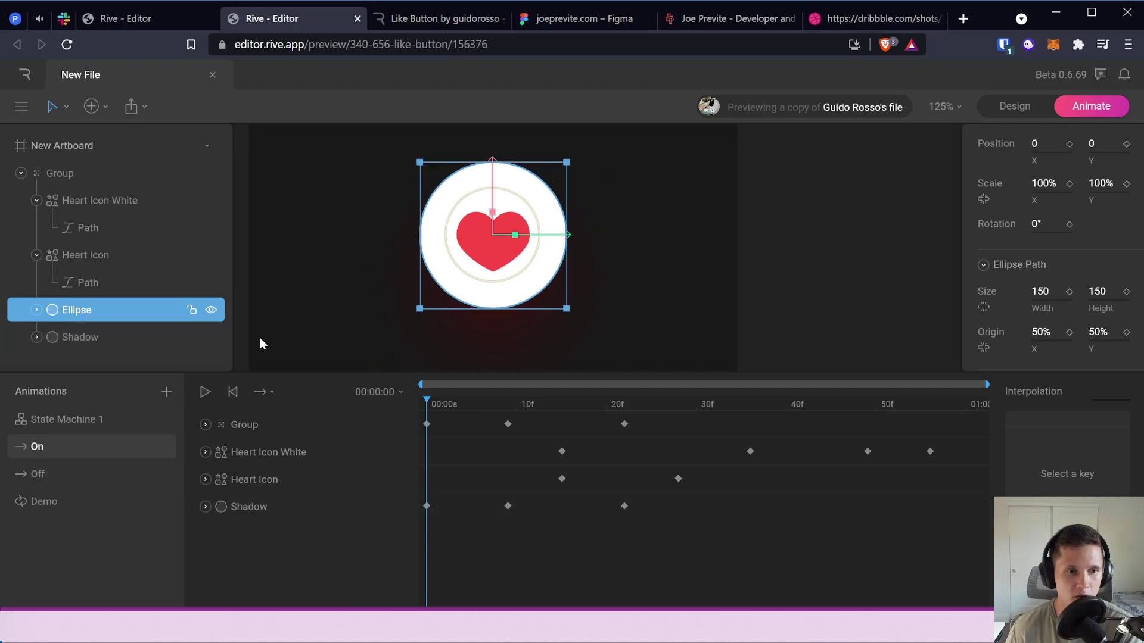
pyautogui.click(204, 393)
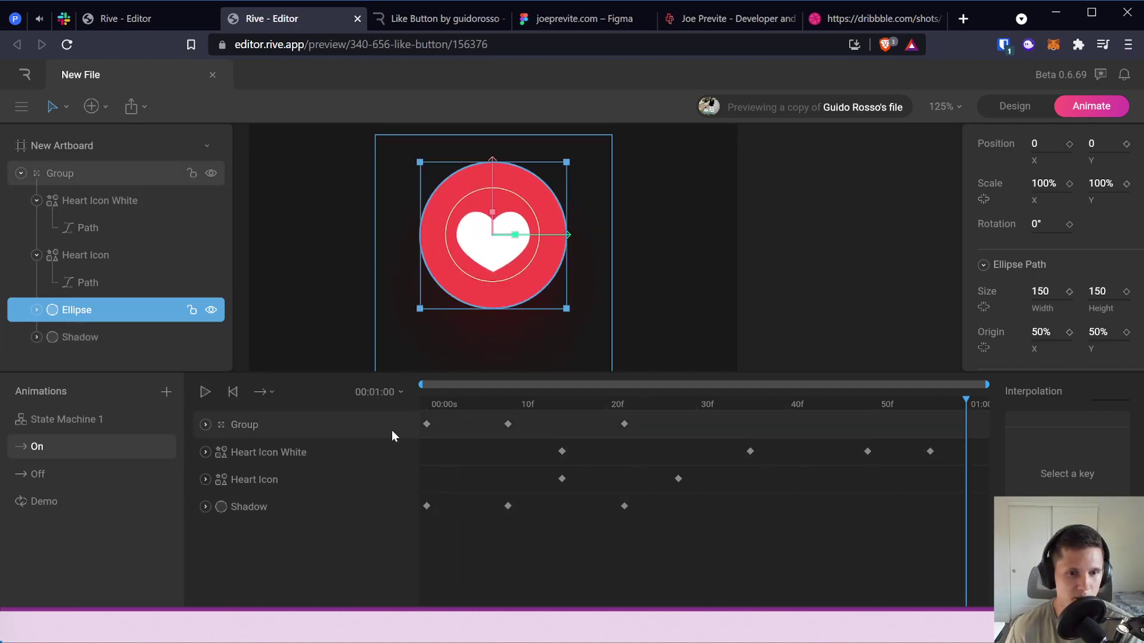
# - Examine the Shadow's position and opacity keyframes in the On animation from frame 0, and collapse its track
pyautogui.click(206, 507)
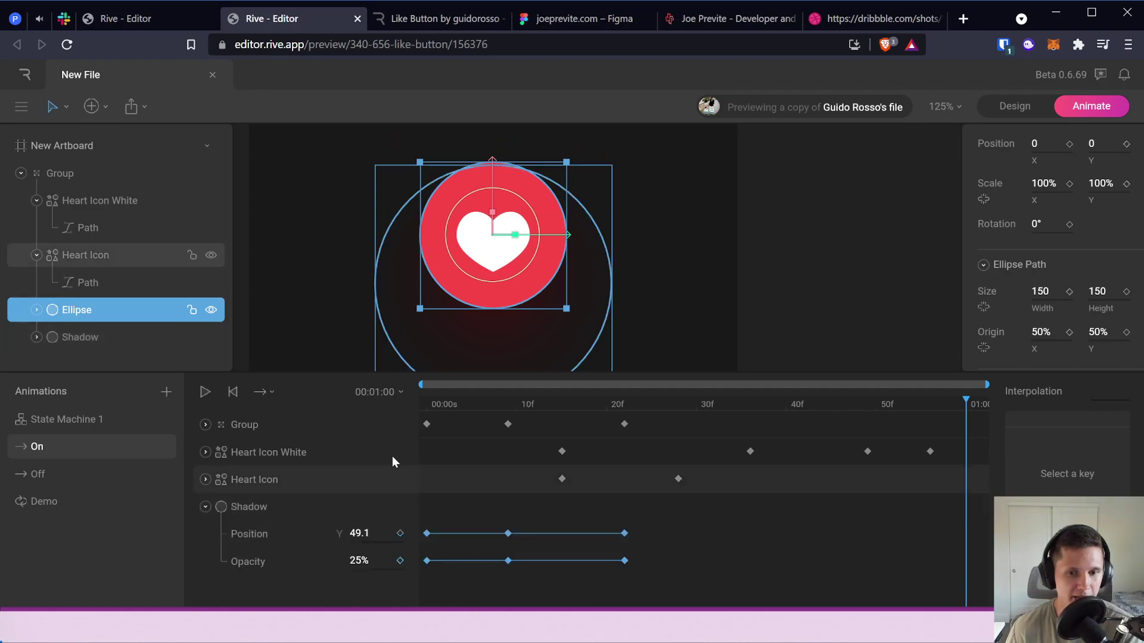
pyautogui.click(425, 403)
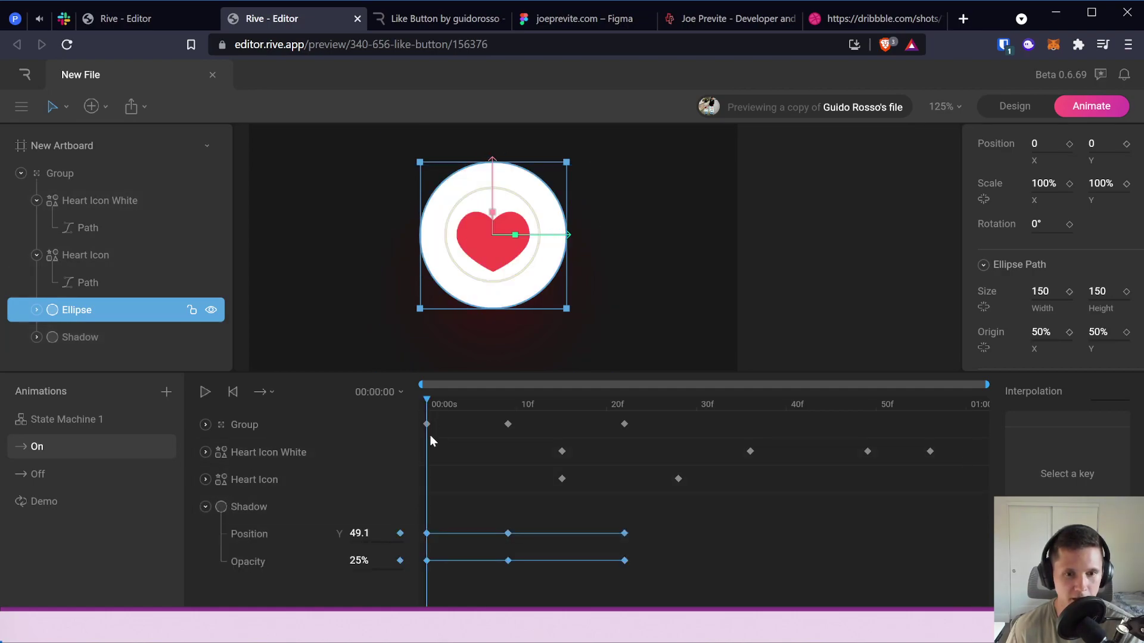
pyautogui.click(295, 514)
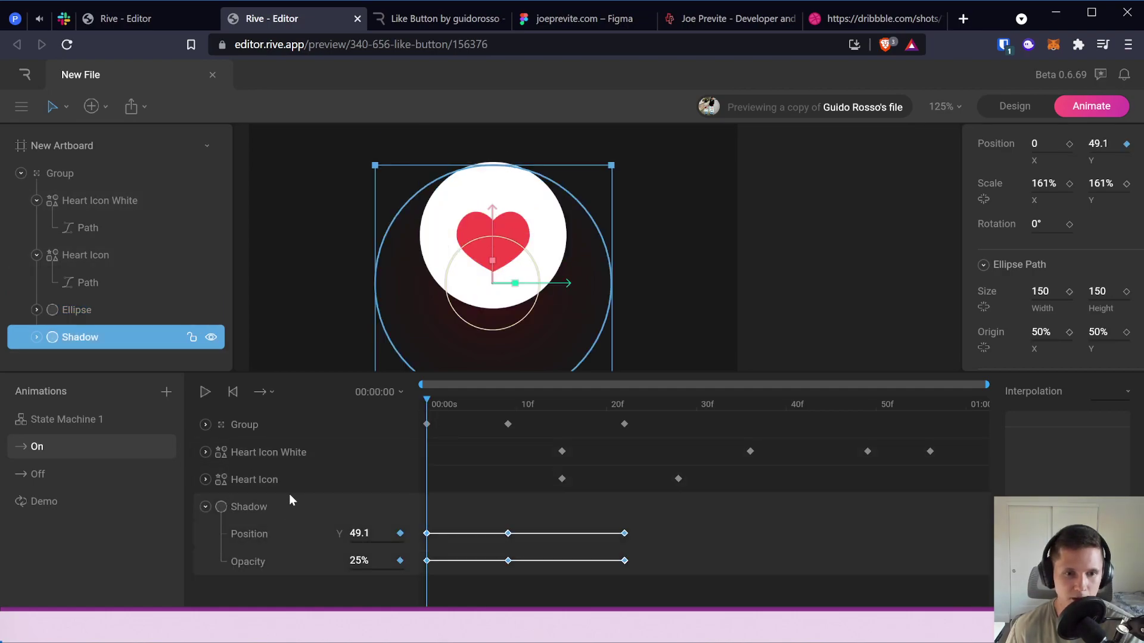
pyautogui.click(206, 507)
# - Expand the Heart Icon, Group and Heart Icon White tracks in the On animation to examine their position and scale keyframes
pyautogui.click(205, 479)
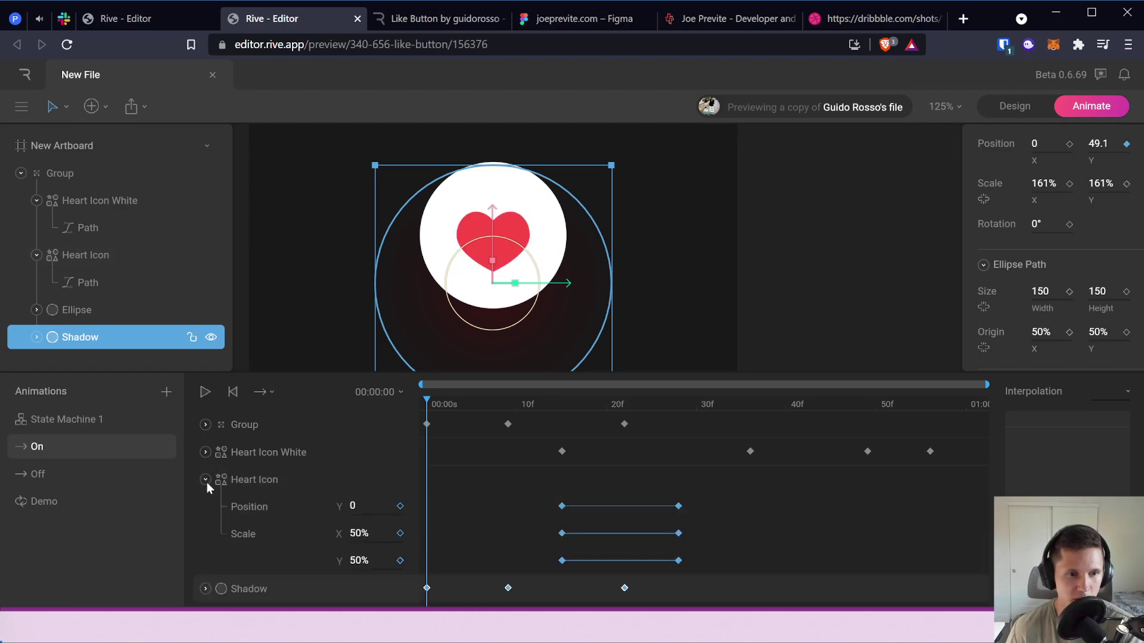
pyautogui.click(199, 421)
pyautogui.click(205, 426)
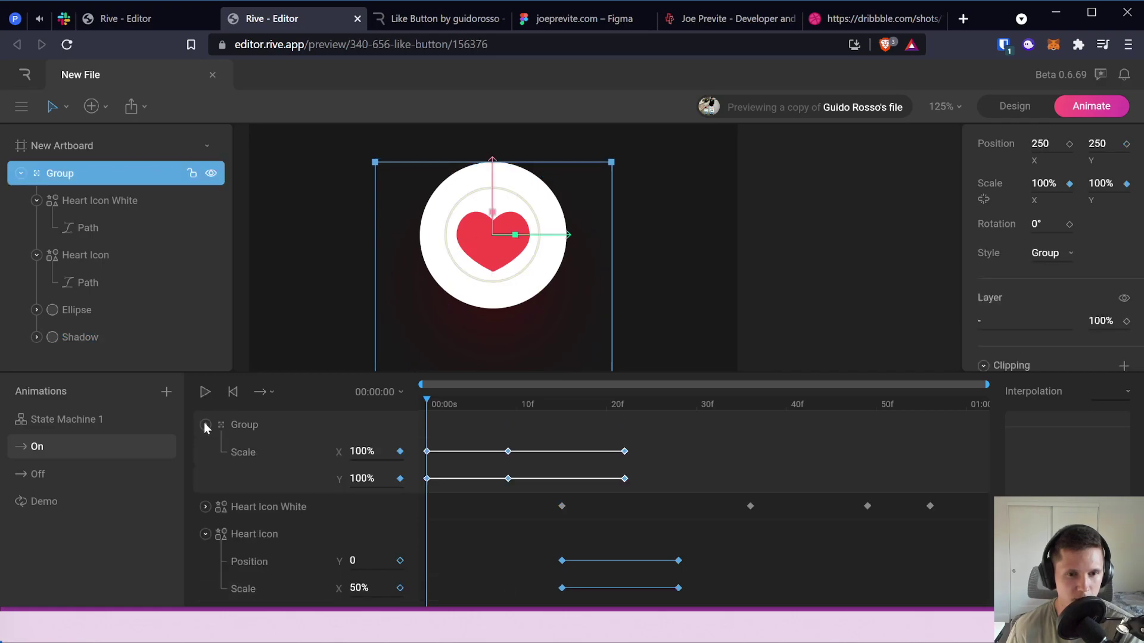
pyautogui.click(205, 425)
pyautogui.click(206, 452)
pyautogui.scroll(-1, 209, 451)
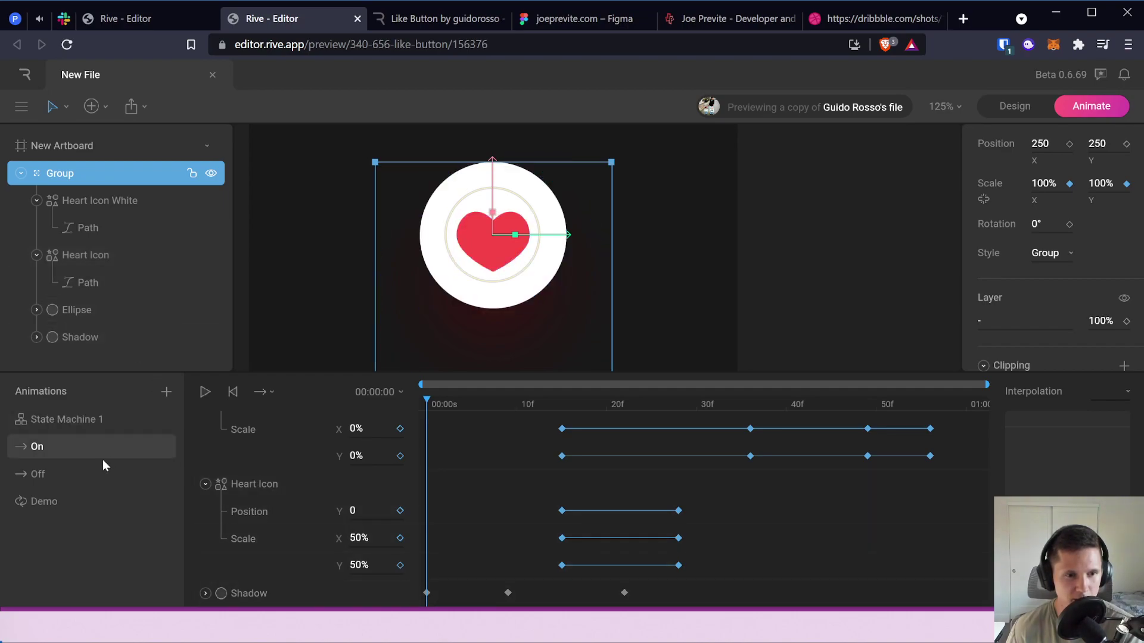
pyautogui.scroll(1, 262, 454)
pyautogui.scroll(-1, 262, 453)
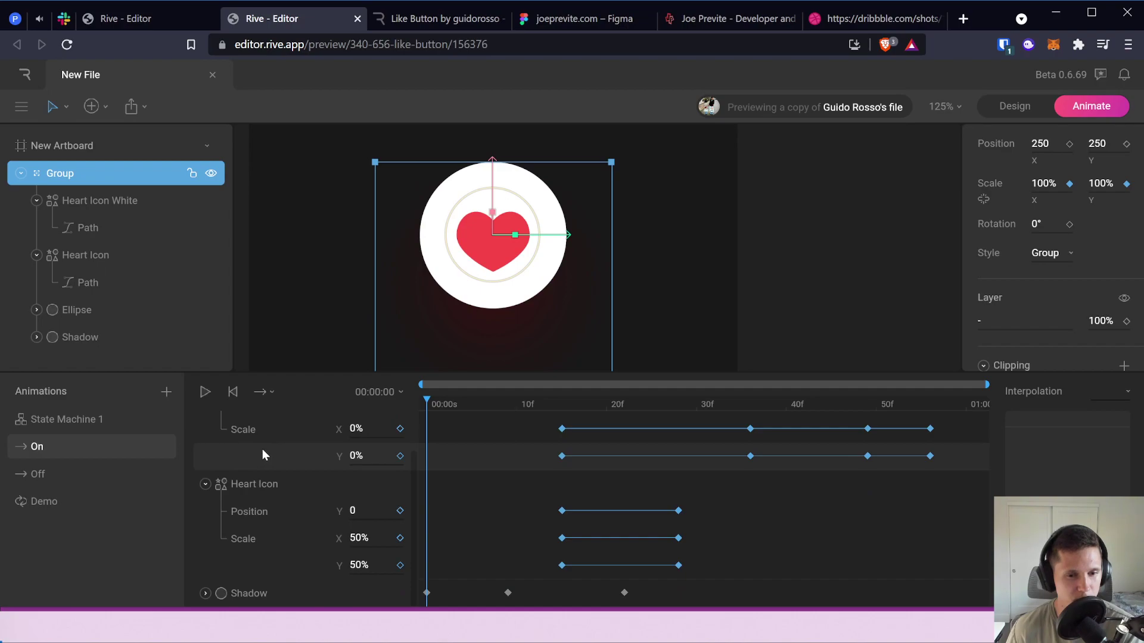
# - Examine the Off animation's keyframes by expanding and collapsing its Shadow, Heart Icon, Heart Icon White and Group tracks
pyautogui.click(94, 470)
pyautogui.click(206, 507)
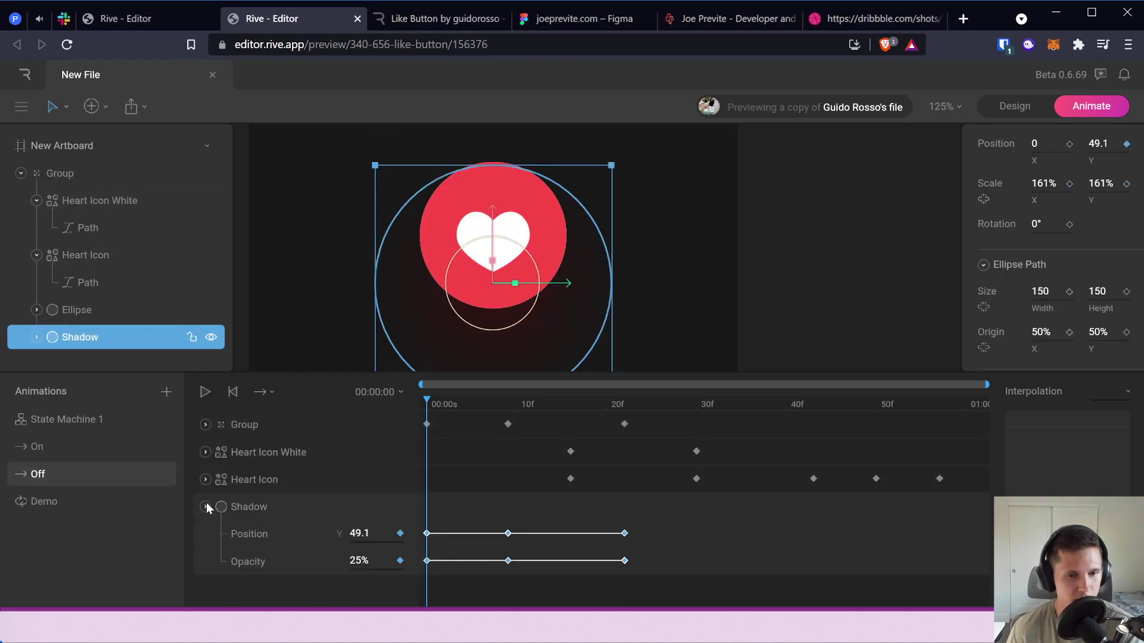
pyautogui.click(206, 507)
pyautogui.click(205, 480)
pyautogui.click(205, 480)
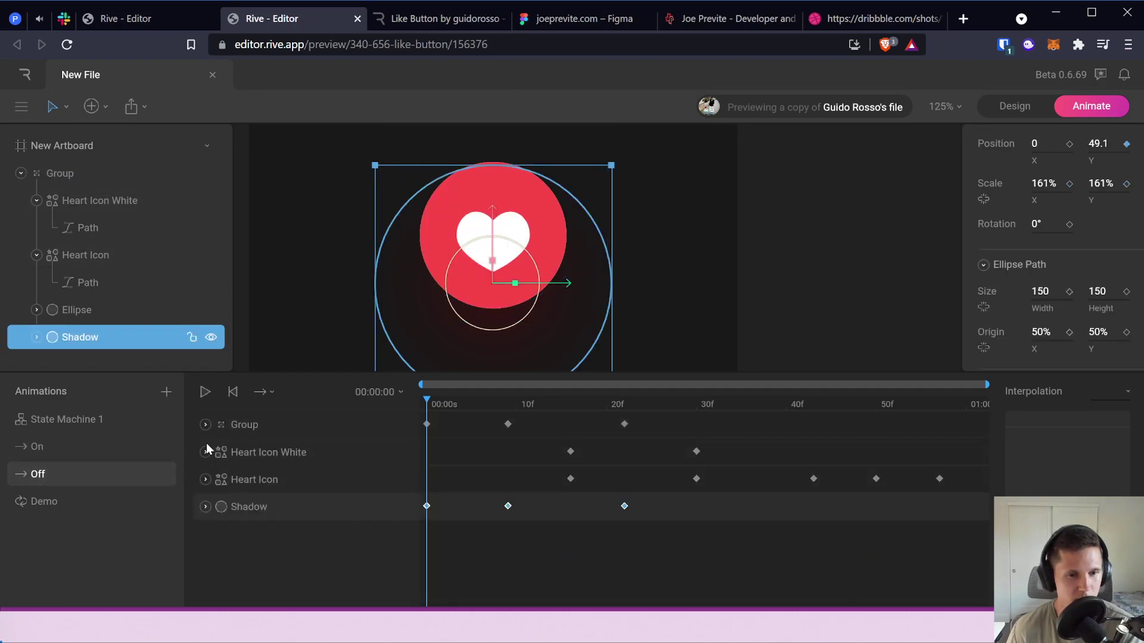
pyautogui.click(206, 454)
pyautogui.click(204, 452)
pyautogui.click(209, 420)
pyautogui.click(204, 425)
pyautogui.click(205, 425)
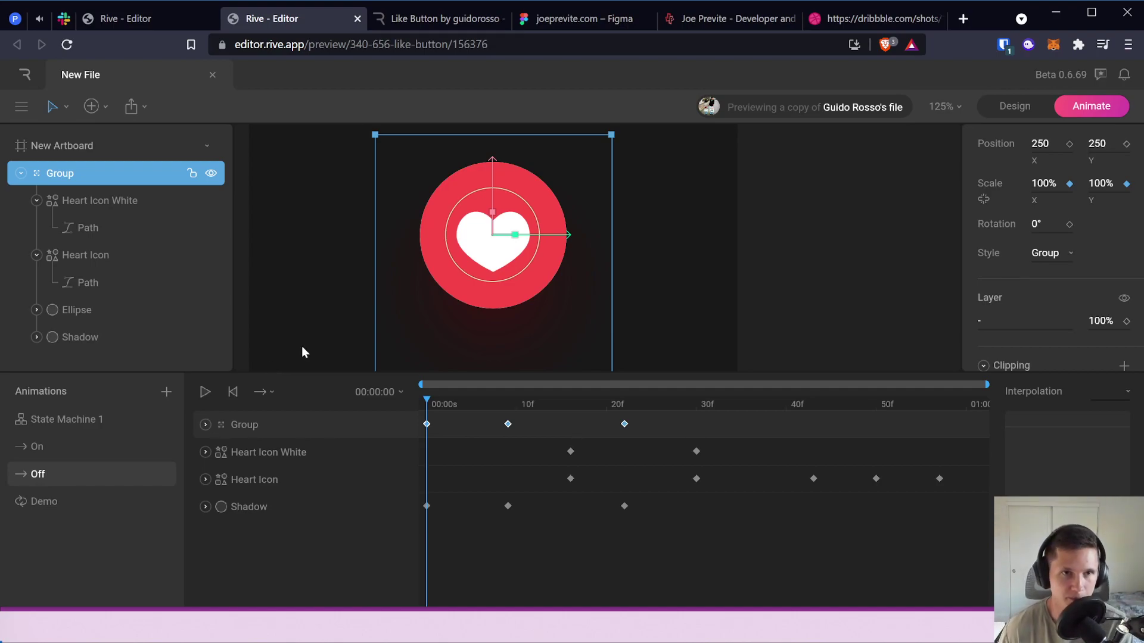
# - Switch the original file to Design mode and examine the properties of Heart Icon White, Heart Icon and Ellipse
pyautogui.click(1033, 102)
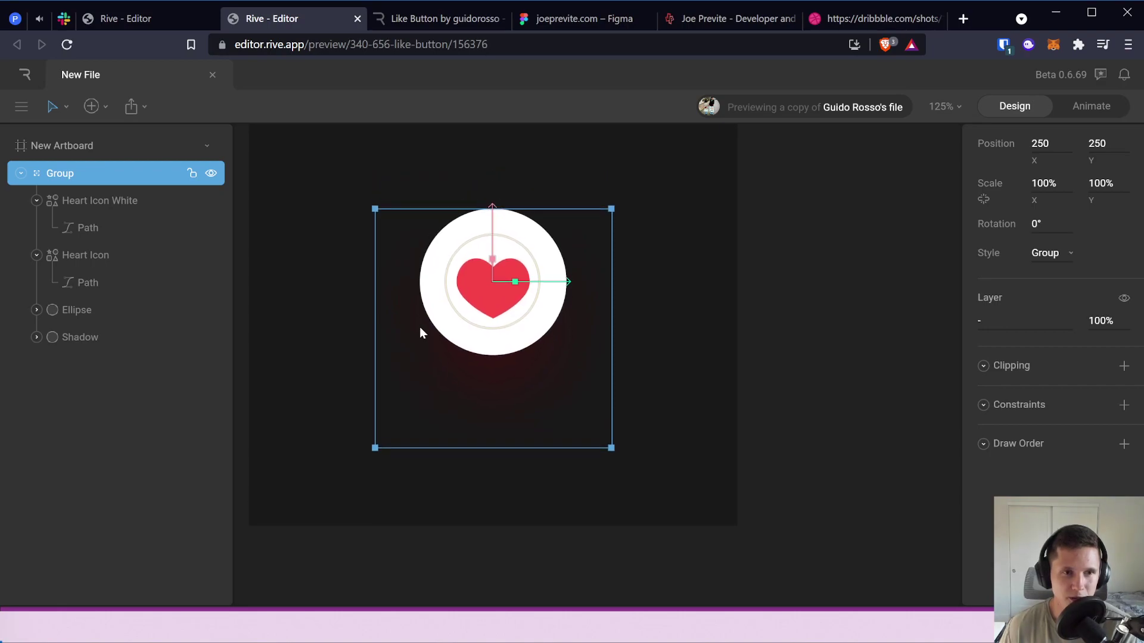
pyautogui.click(93, 204)
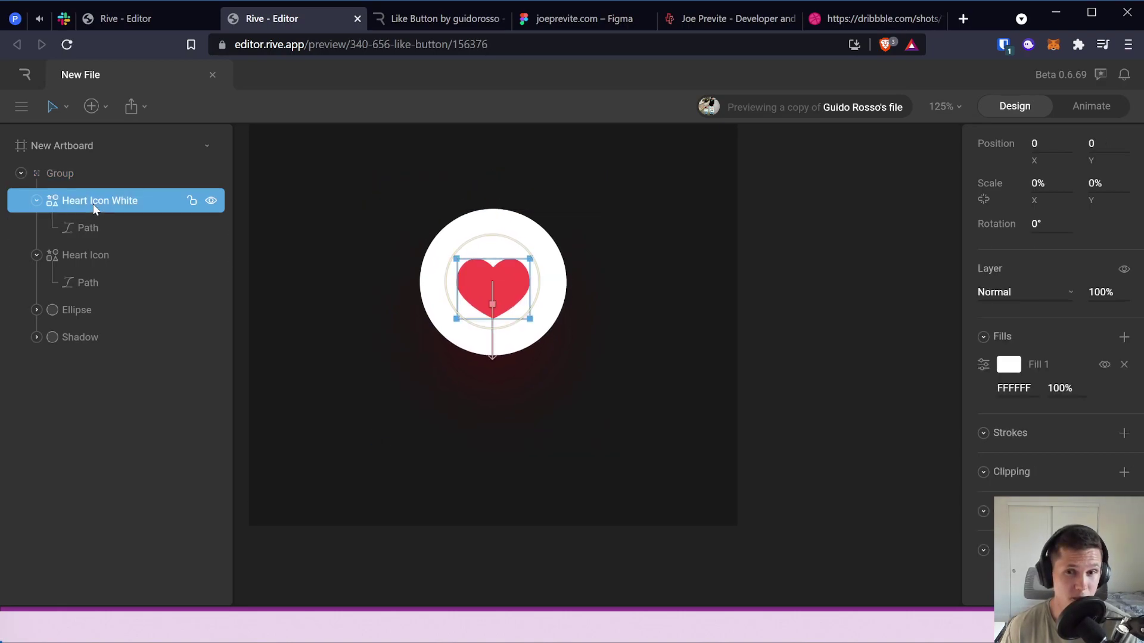
pyautogui.click(95, 249)
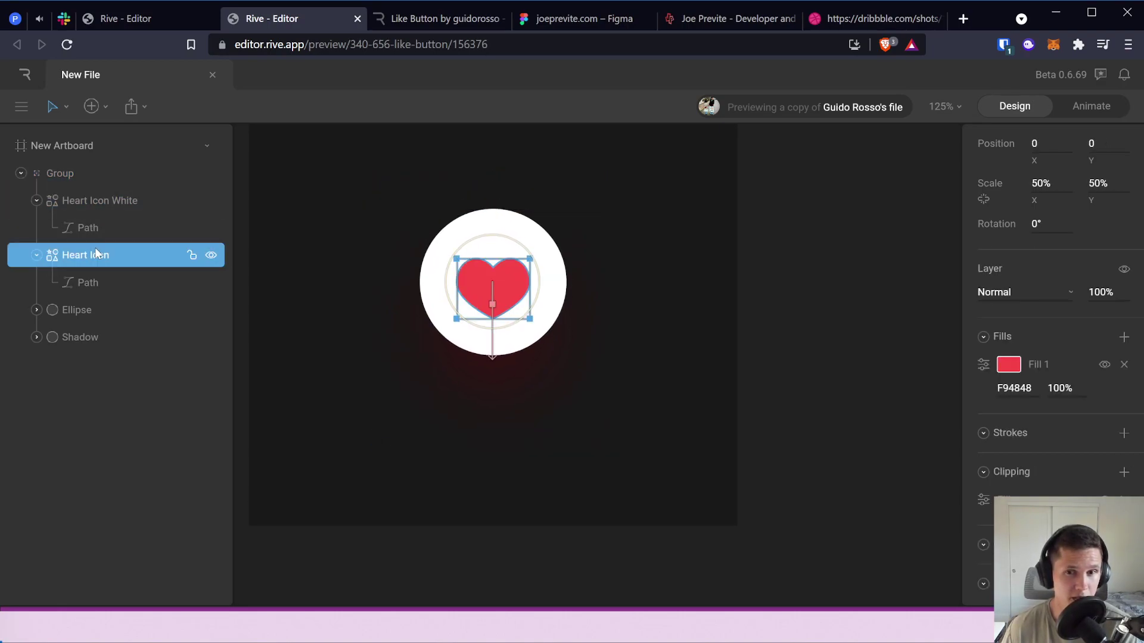
pyautogui.click(98, 307)
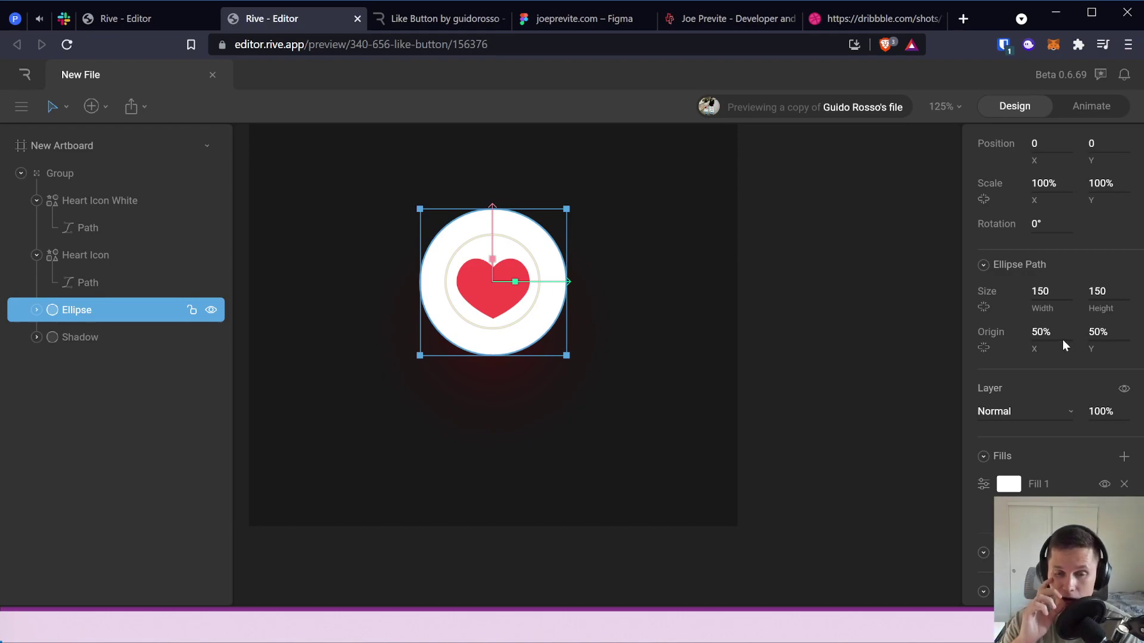
pyautogui.scroll(1, 475, 240)
pyautogui.scroll(7, 475, 239)
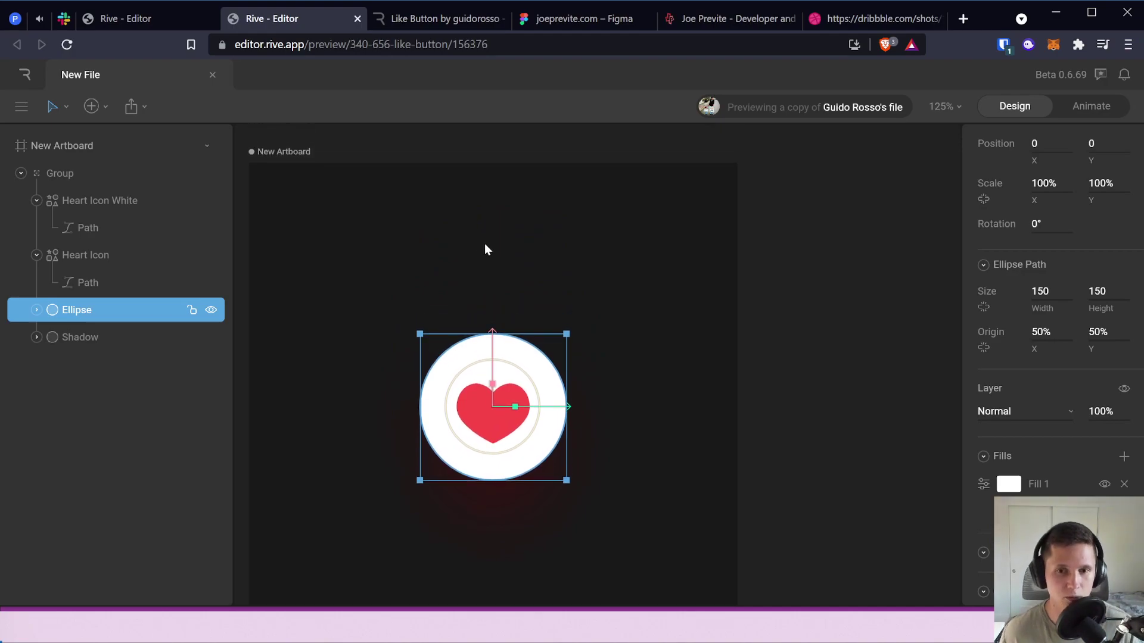
pyautogui.scroll(-5, 484, 249)
# - Copy the original artboard's fill color 191818 and apply it to the artboard in the like-animation file
pyautogui.click(114, 18)
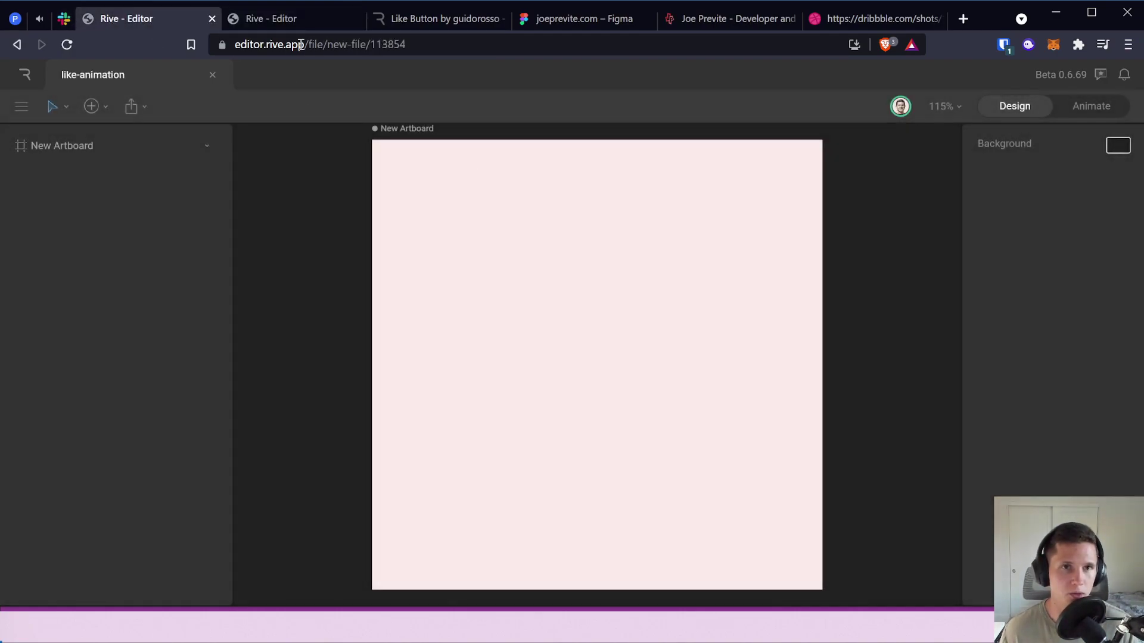
pyautogui.click(308, 18)
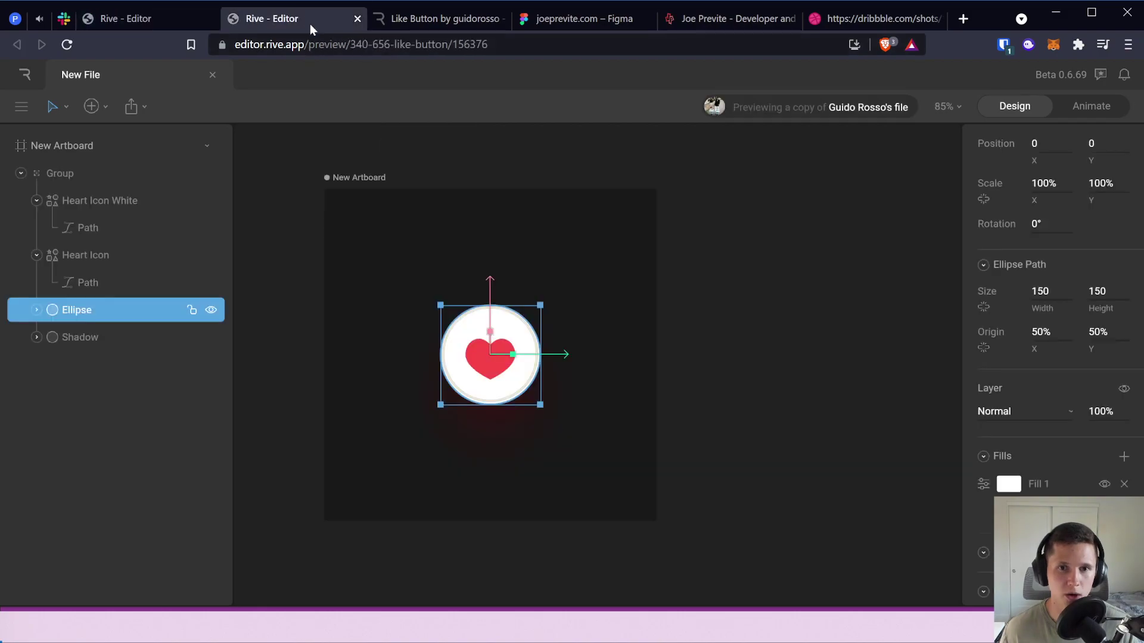
pyautogui.click(136, 147)
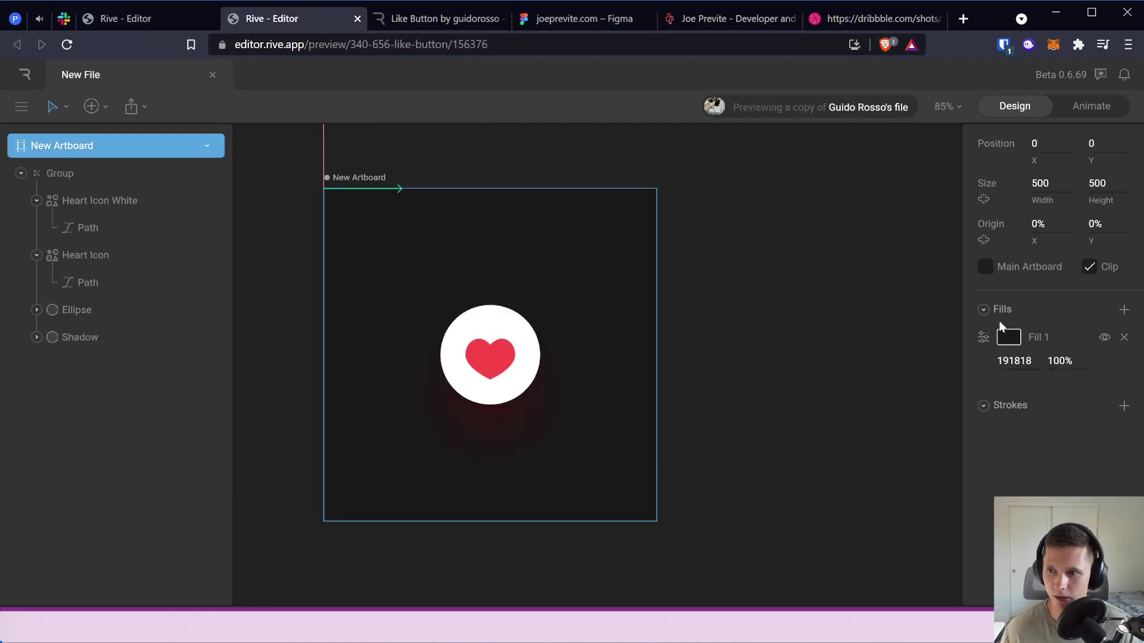
pyautogui.click(1014, 362)
pyautogui.hotkey('ctrl', 'c')
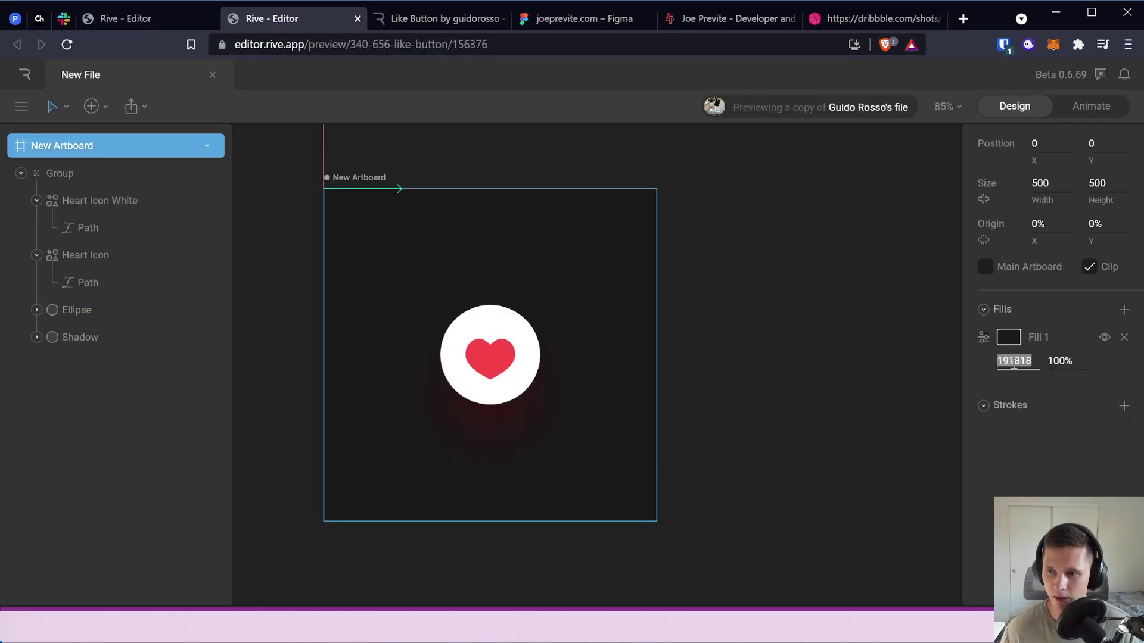
pyautogui.click(161, 25)
pyautogui.click(160, 137)
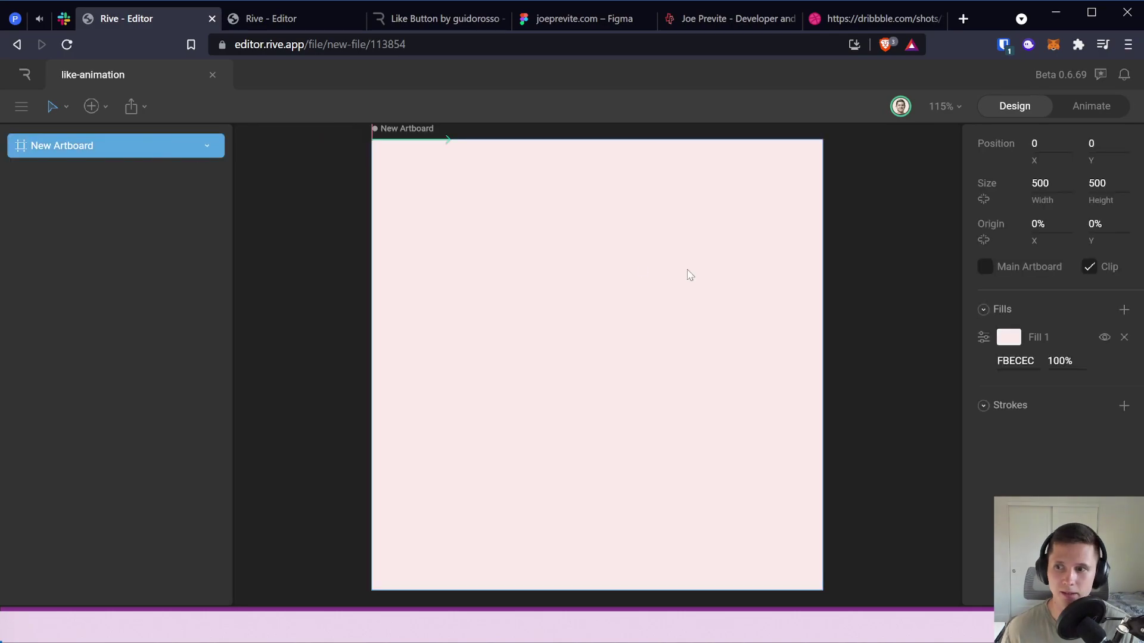
pyautogui.click(1029, 360)
pyautogui.hotkey('ctrl', 'v')
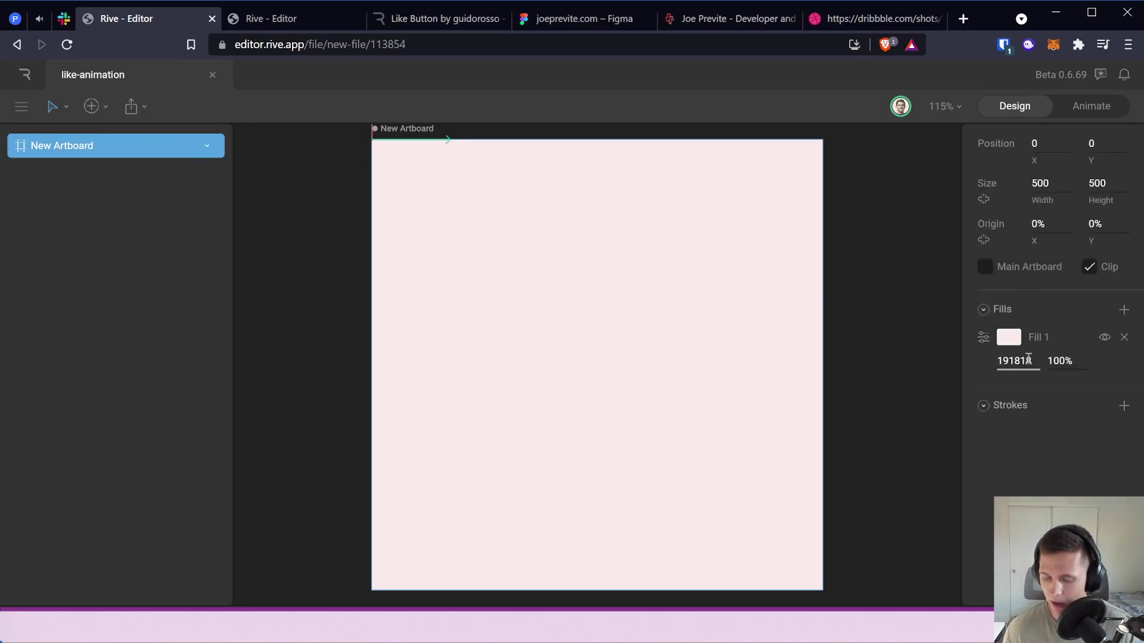
pyautogui.press('Return')
# - Lighten the artboard's solid fill to the gray-brown 564F4F and deselect the artboard
pyautogui.click(1008, 339)
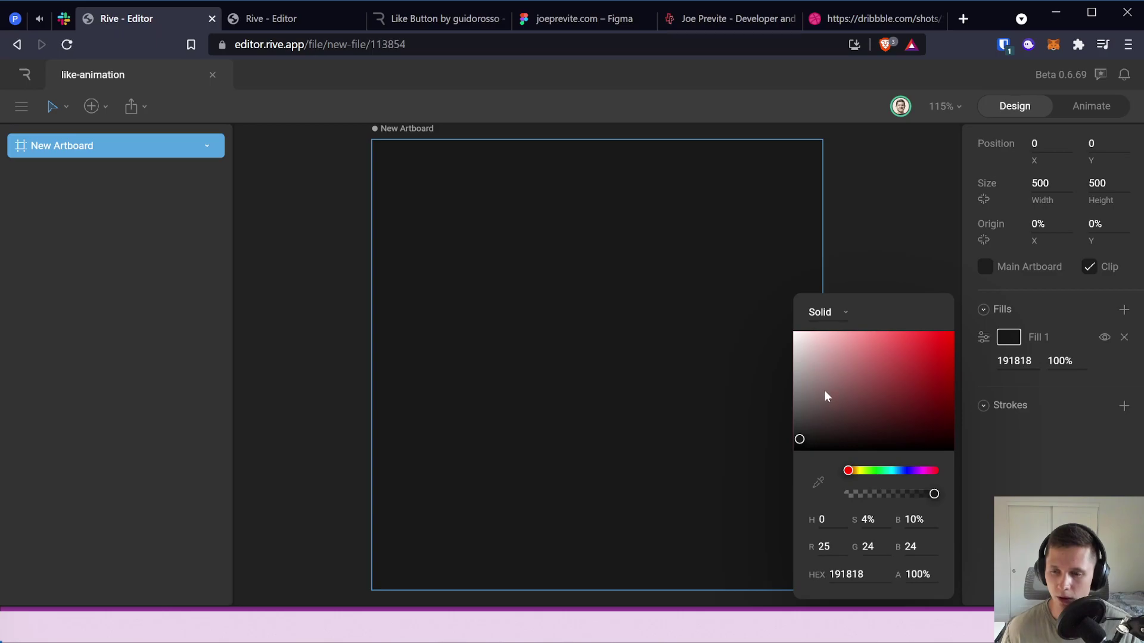
pyautogui.moveTo(806, 418); pyautogui.dragTo(804, 411)
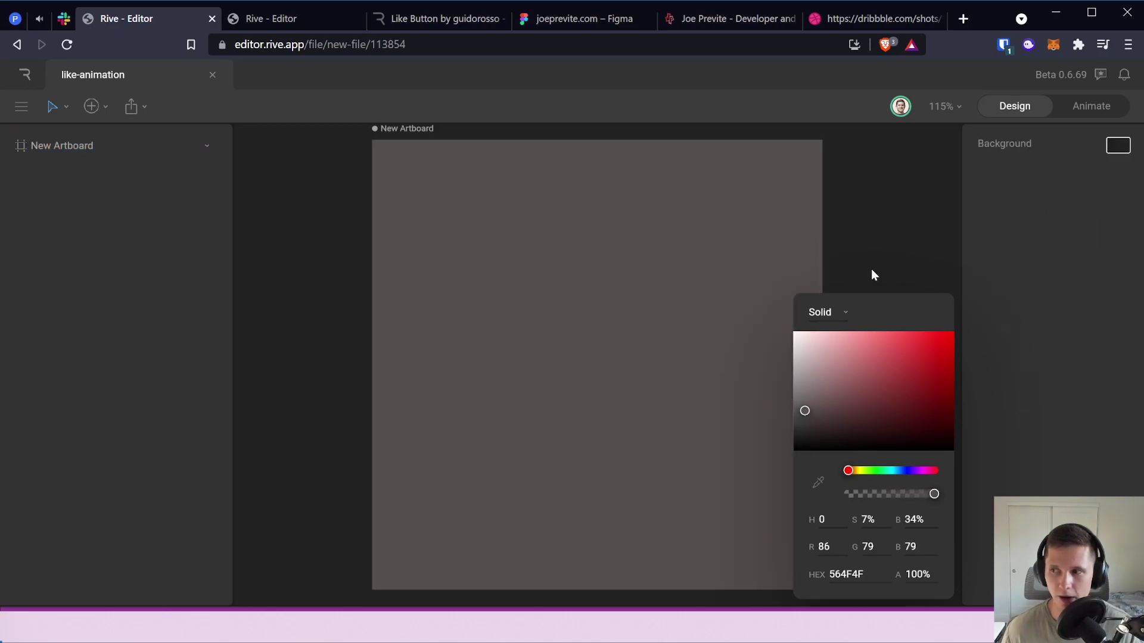
pyautogui.click(871, 269)
# - Compare the original Like Button file with the like-animation file and check the original Ellipse's size
pyautogui.click(263, 19)
pyautogui.click(188, 17)
pyautogui.click(255, 21)
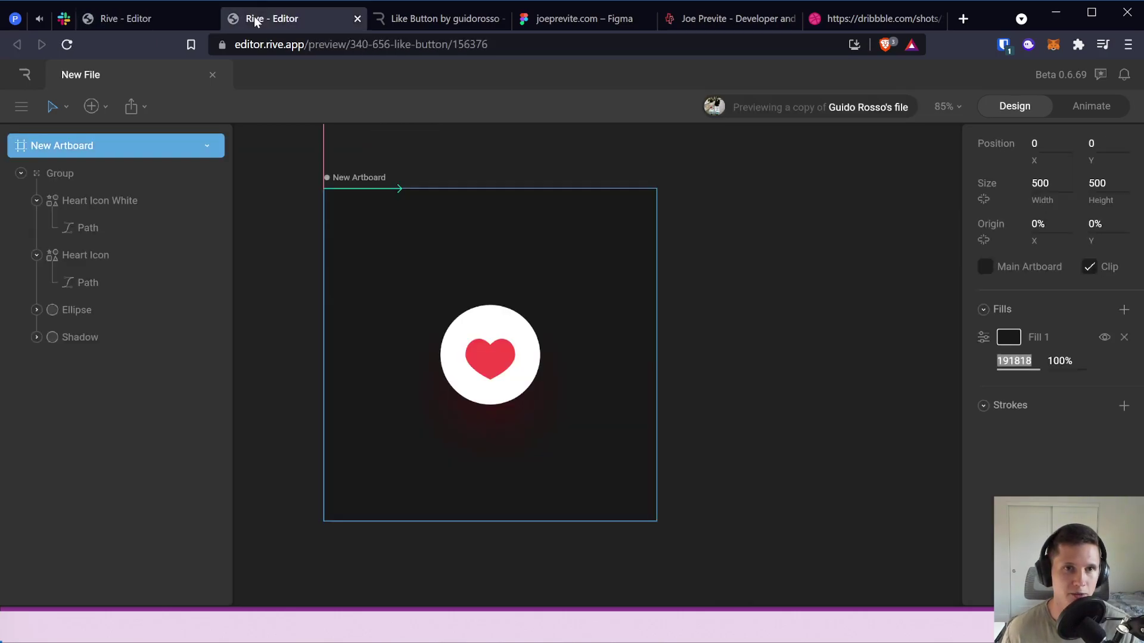
pyautogui.click(192, 23)
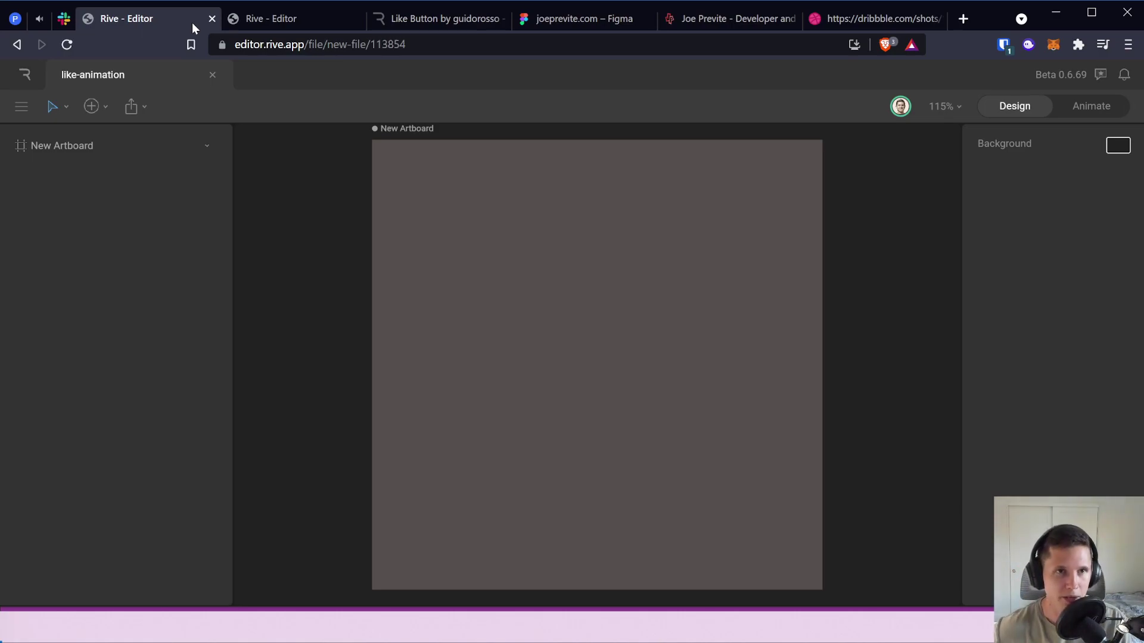
pyautogui.click(256, 17)
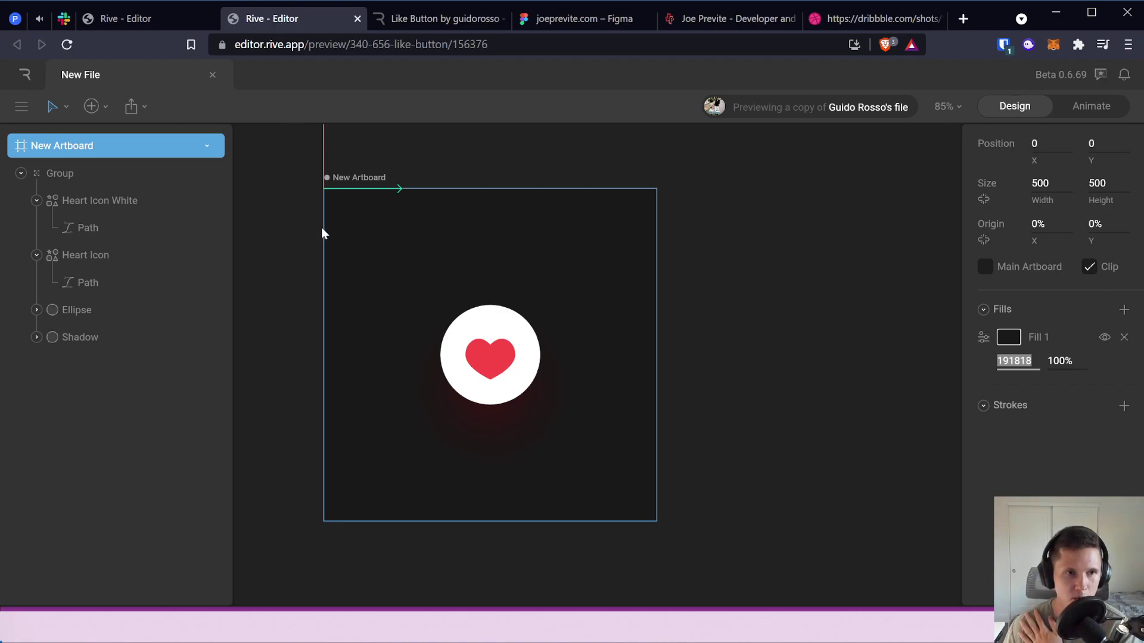
pyautogui.click(112, 309)
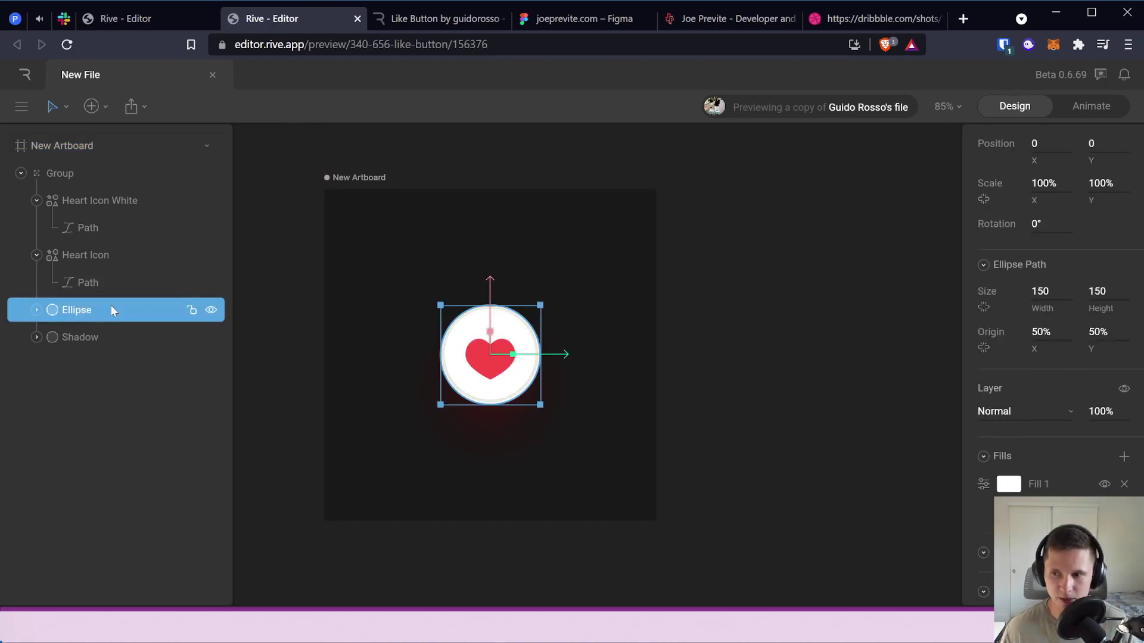
# - In the like-animation file, draw an ellipse about 150 by 150 and center it on the artboard at 250, 250
pyautogui.click(119, 18)
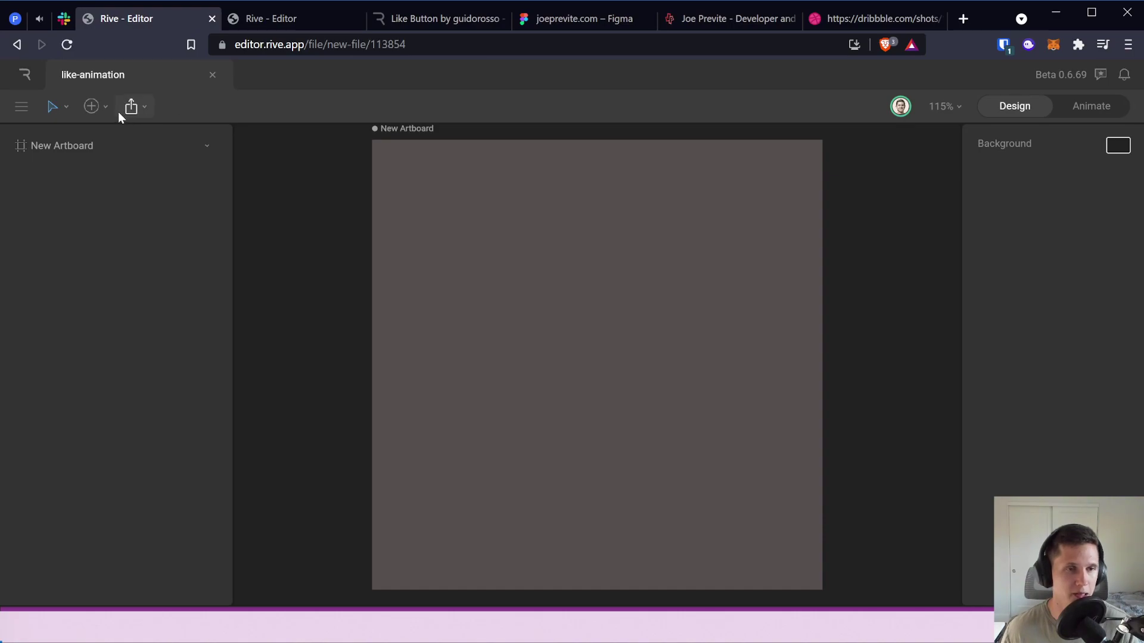
pyautogui.click(103, 108)
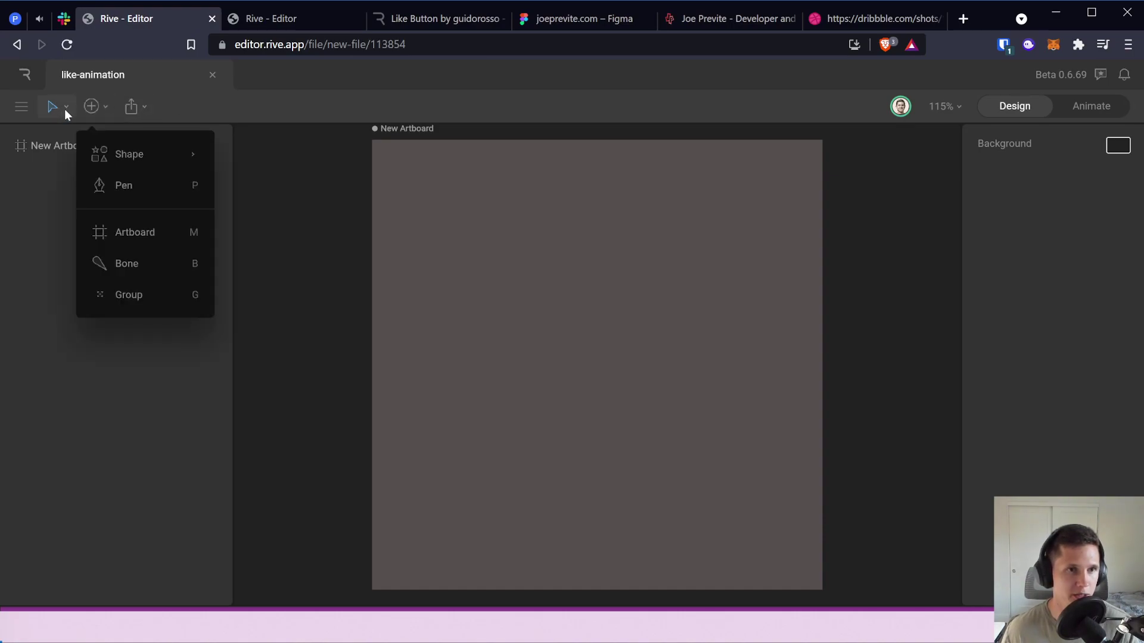
pyautogui.moveTo(133, 161)
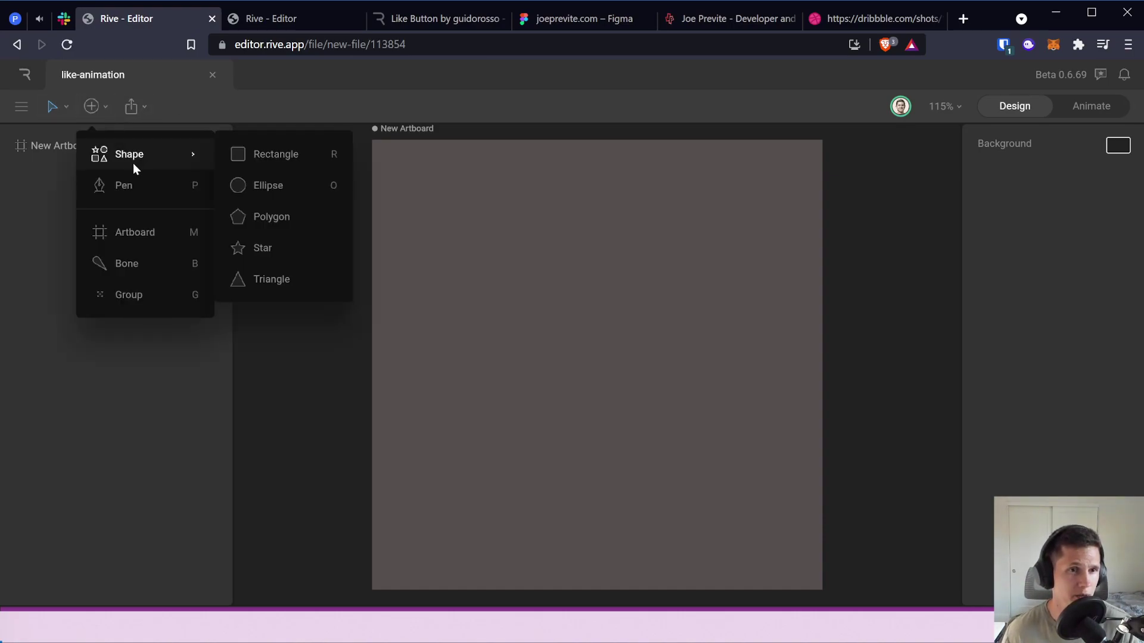
pyautogui.click(335, 188)
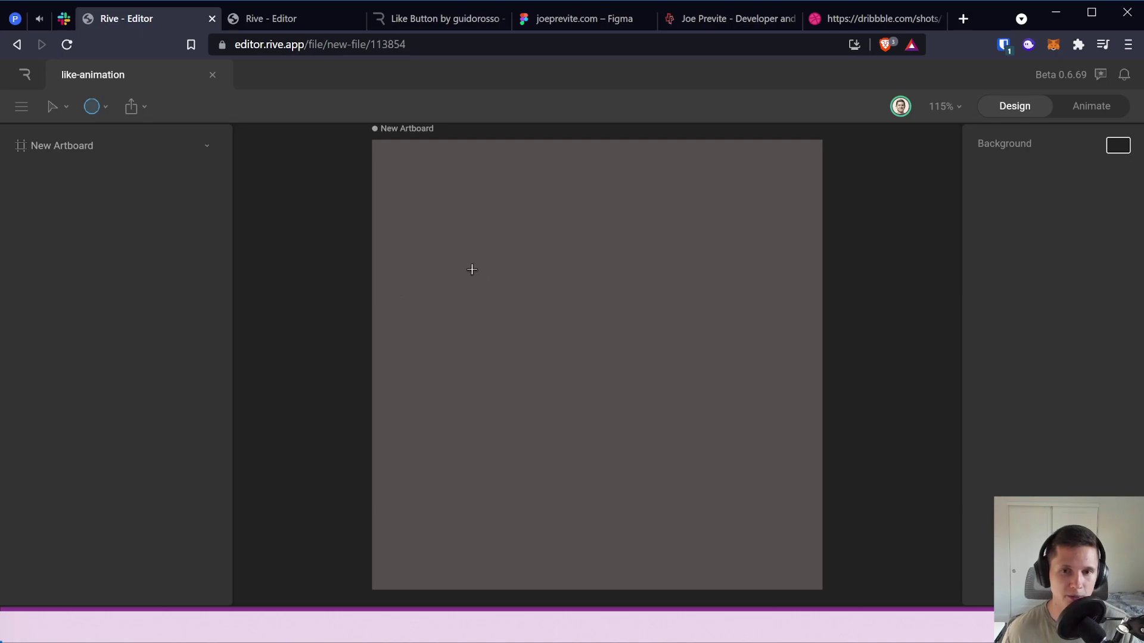
pyautogui.moveTo(507, 274)
pyautogui.mouseDown()
pyautogui.moveTo(580, 317)
pyautogui.moveTo(651, 394)
pyautogui.moveTo(640, 388)
pyautogui.mouseUp()
pyautogui.moveTo(571, 370)
pyautogui.mouseDown()
pyautogui.moveTo(609, 366)
pyautogui.moveTo(596, 388)
pyautogui.mouseUp()
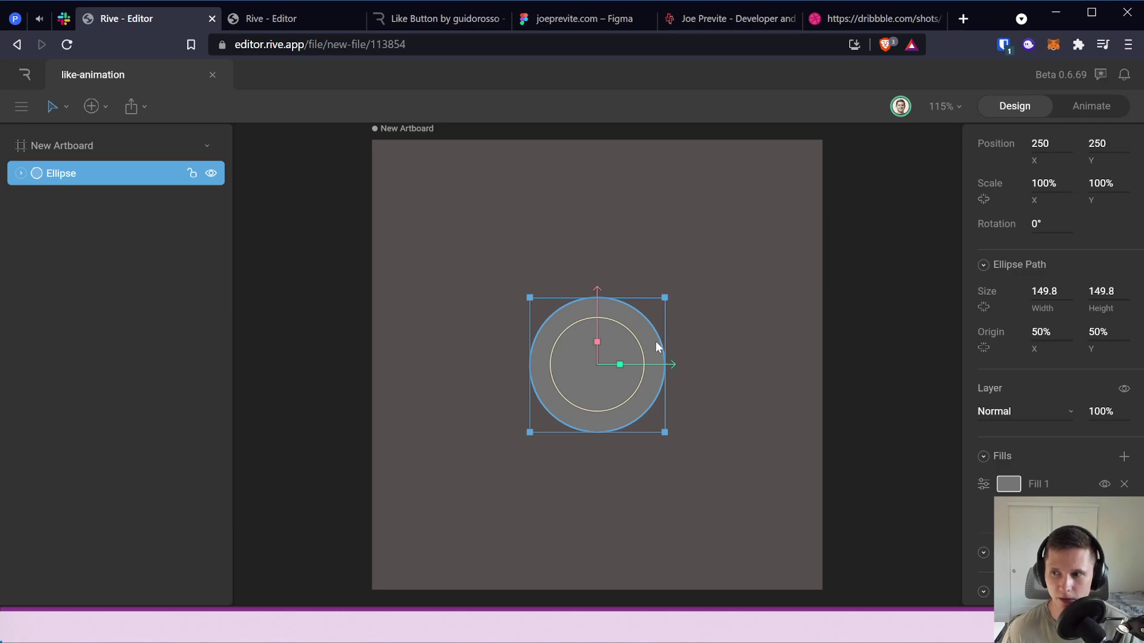
# - Set the ellipse's width to 150
pyautogui.click(1049, 286)
pyautogui.write('150')
pyautogui.press('Return')
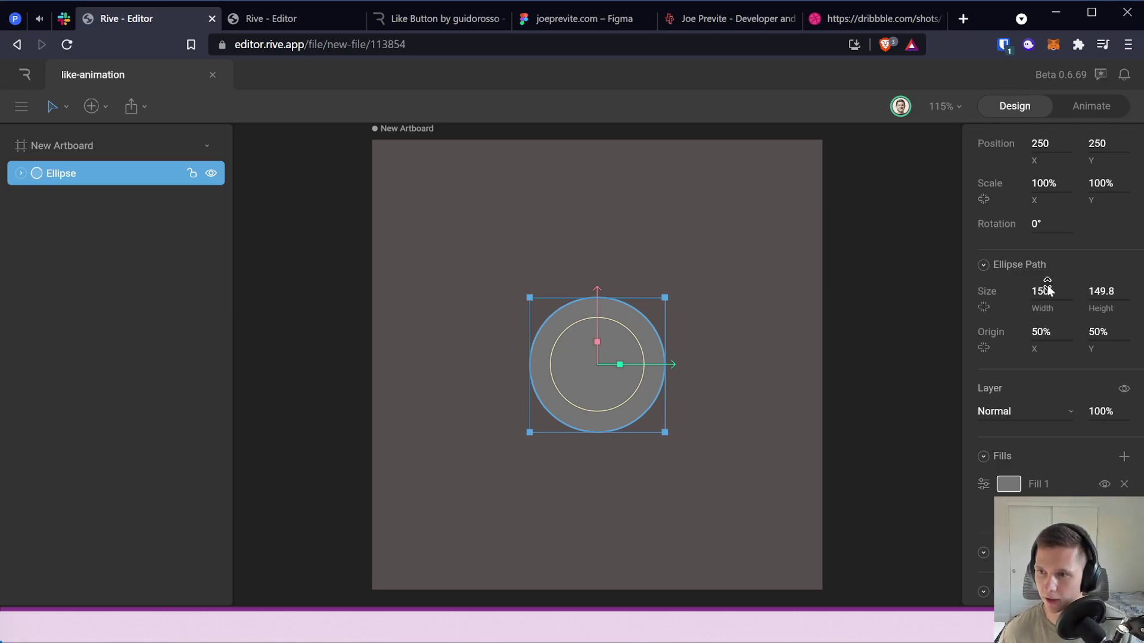
# - Set the ellipse's height to 148 with its size proportions unlinked
pyautogui.click(984, 310)
pyautogui.click(1096, 291)
pyautogui.click(983, 308)
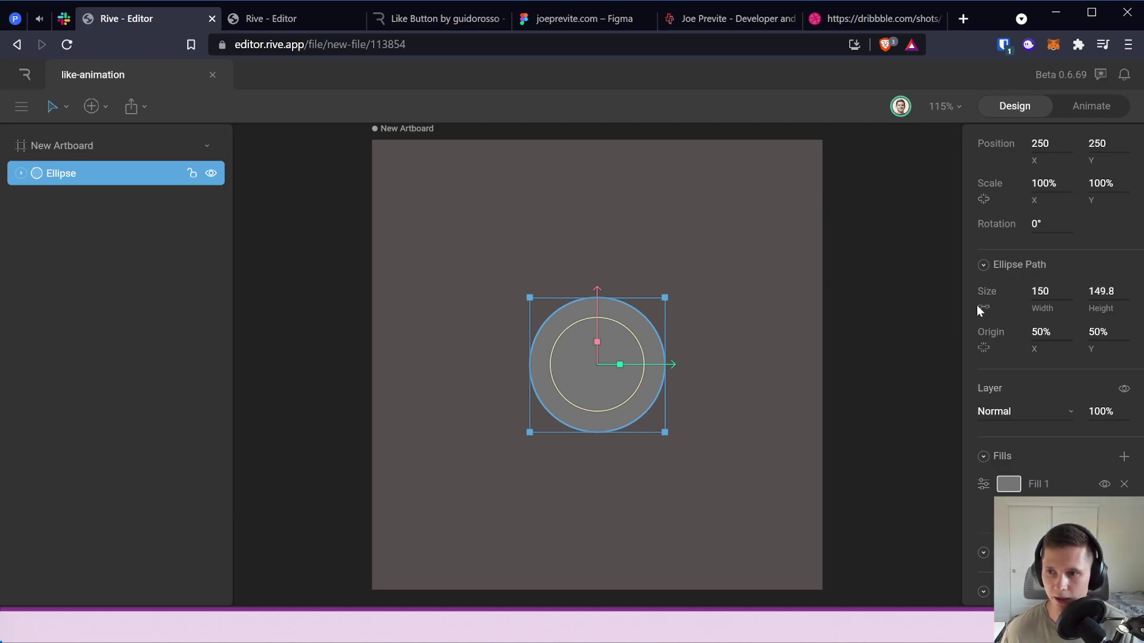
pyautogui.click(1092, 290)
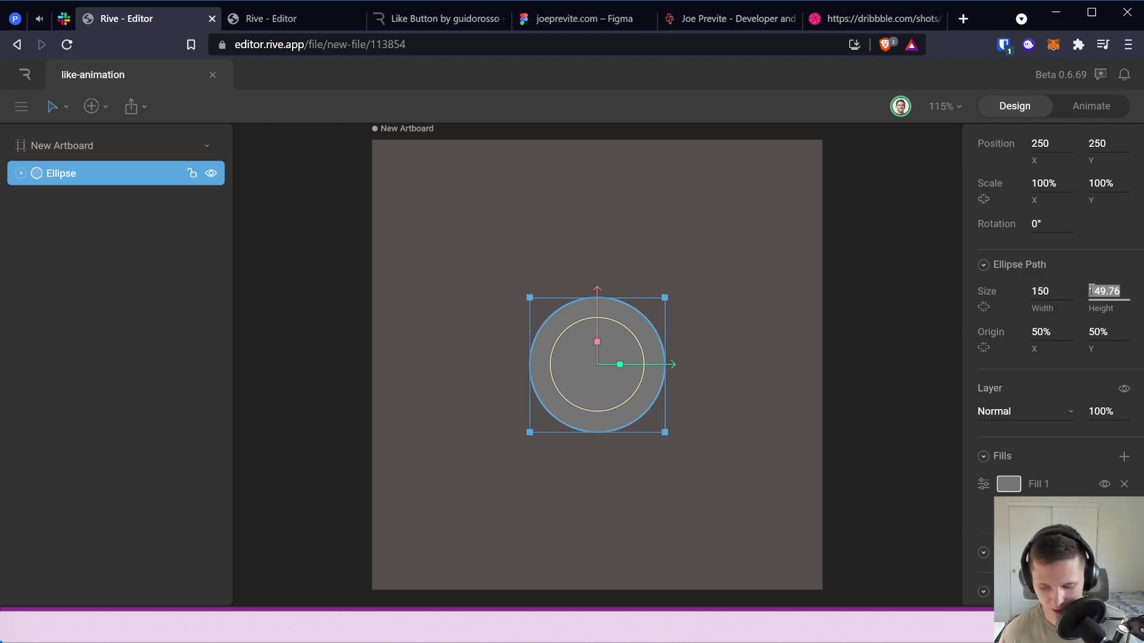
pyautogui.write('148')
pyautogui.press('Return')
# - Link the ellipse's width and height and set the height to 150
pyautogui.click(984, 308)
pyautogui.click(1040, 291)
pyautogui.click(1039, 291)
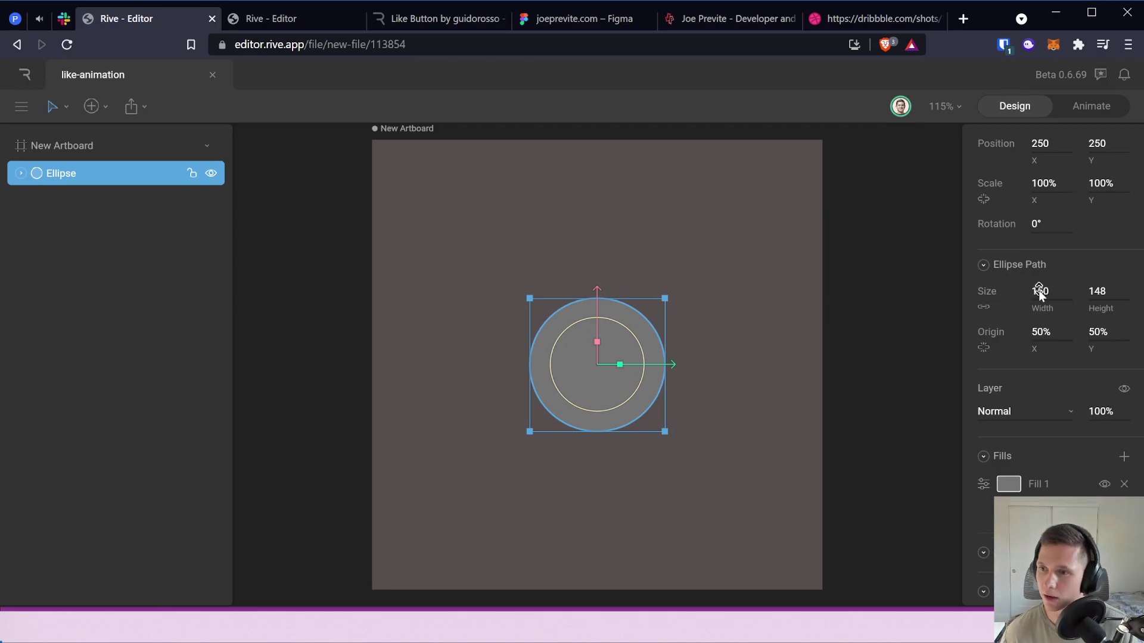
pyautogui.click(1101, 291)
pyautogui.write('15')
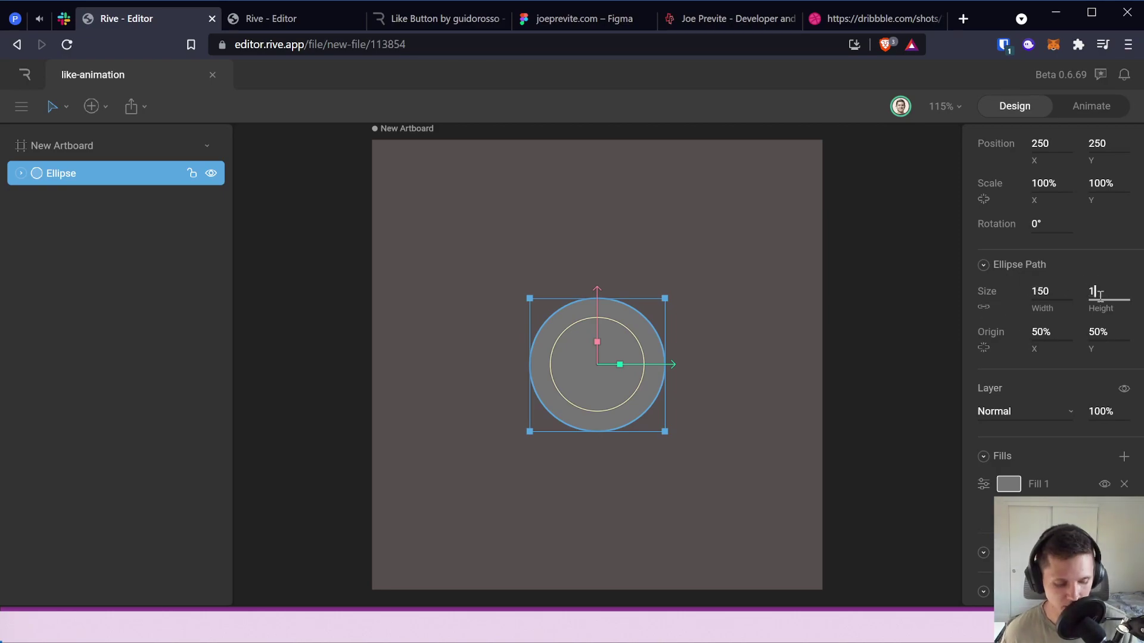
pyautogui.write('2')
pyautogui.press('Return')
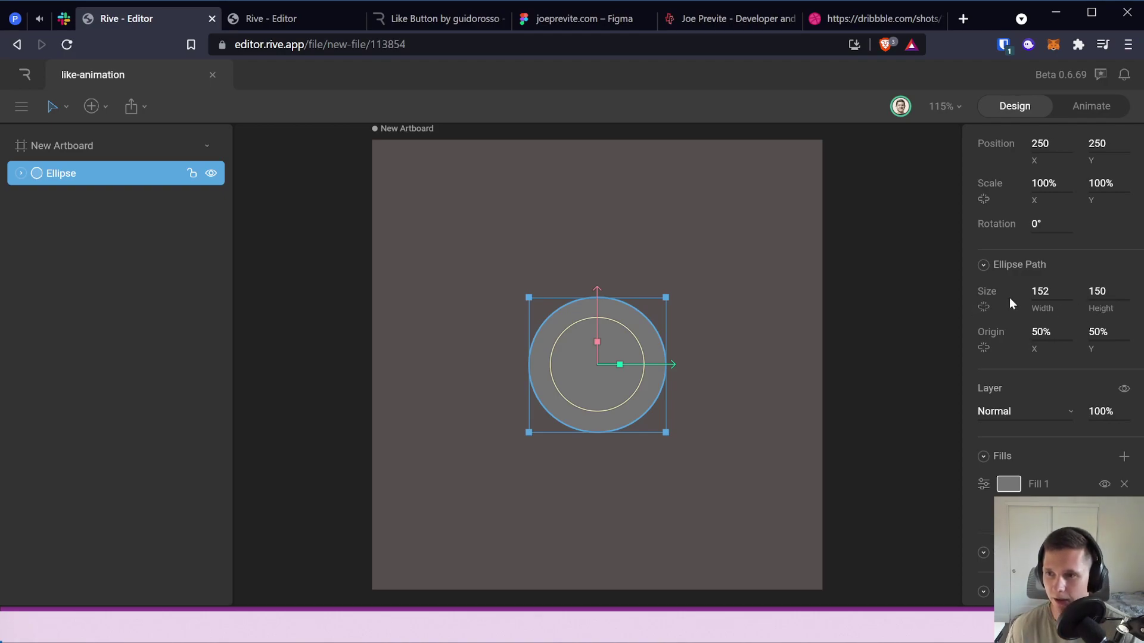
# - Set the ellipse's width to 150 independently of its height and link the two size values again
pyautogui.click(1062, 292)
pyautogui.write('150')
pyautogui.press('Return')
pyautogui.click(984, 308)
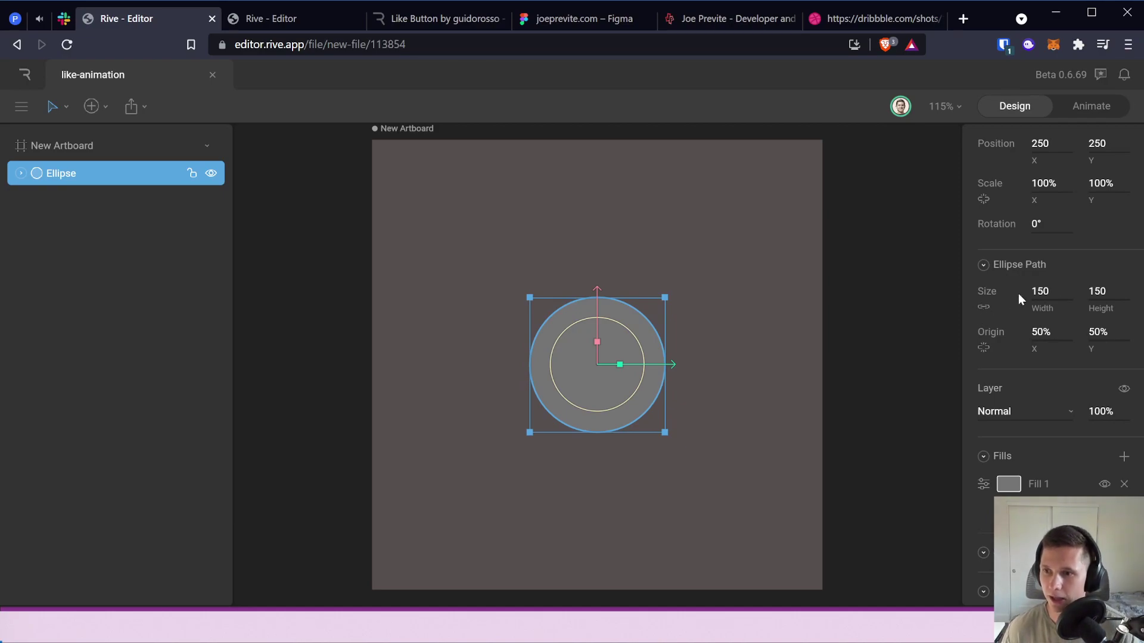
# - Test the linked proportions by setting the ellipse's width to 124 and back to 150
pyautogui.click(1046, 292)
pyautogui.write('124')
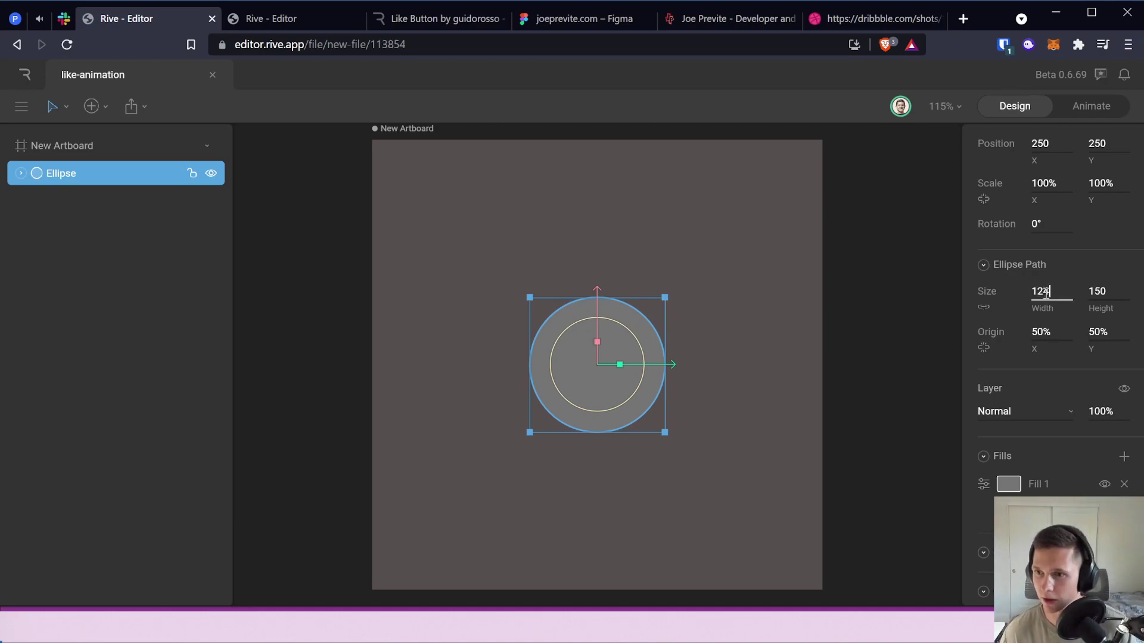
pyautogui.press('Return')
pyautogui.click(1045, 292)
pyautogui.write('150')
pyautogui.press('Return')
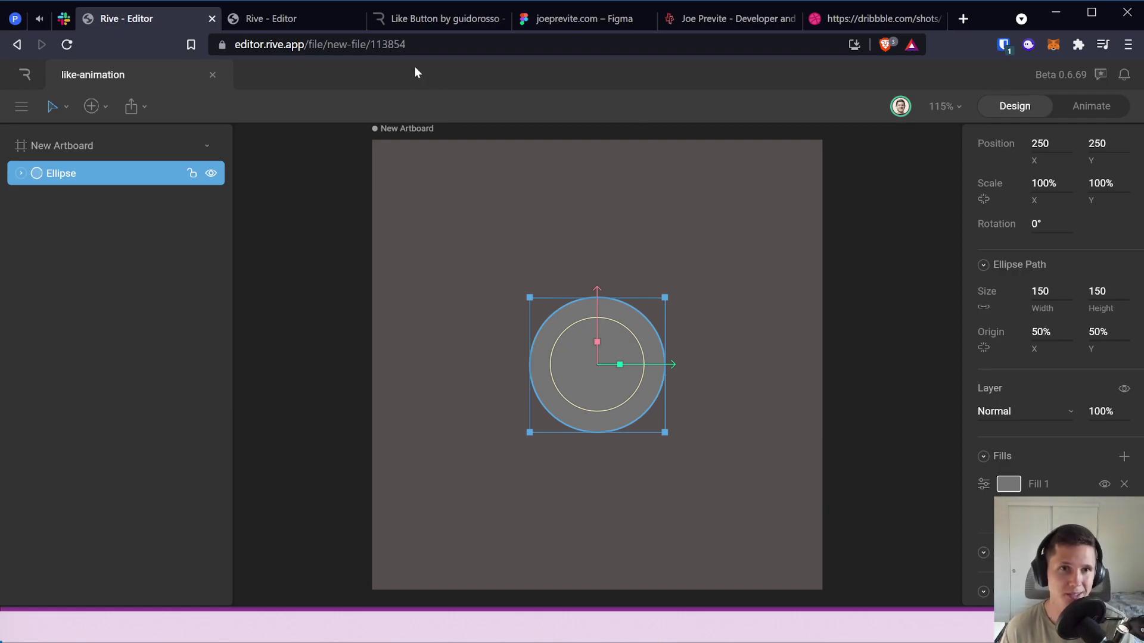
pyautogui.click(296, 21)
pyautogui.click(169, 23)
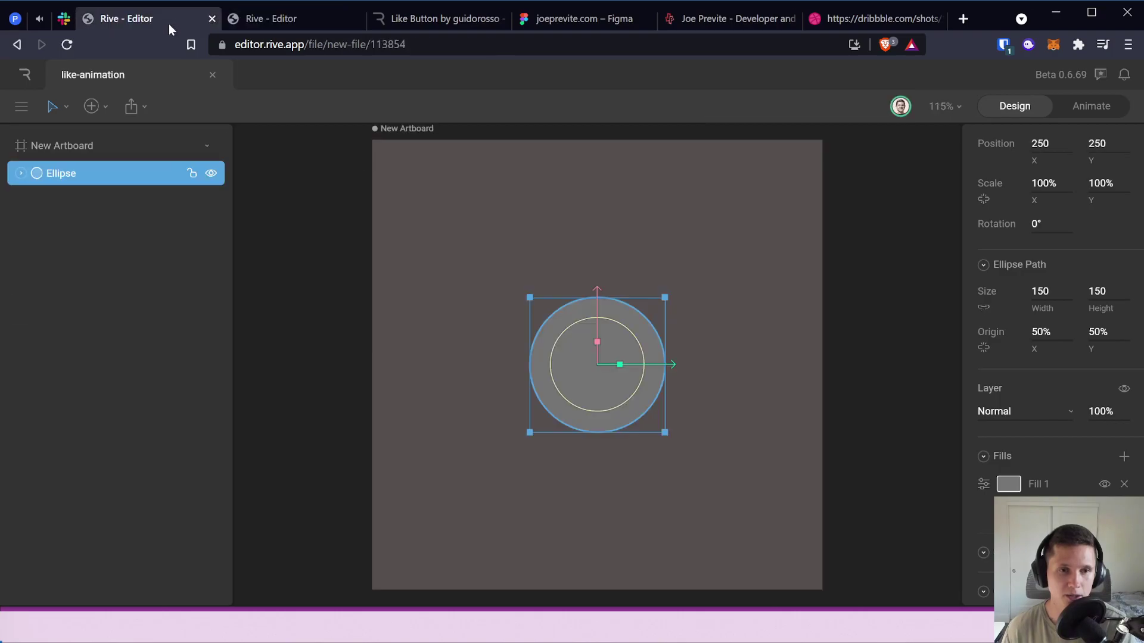
# - Compare the ellipse in like-animation with the matching ellipse in the previewed Like Button file
pyautogui.click(277, 12)
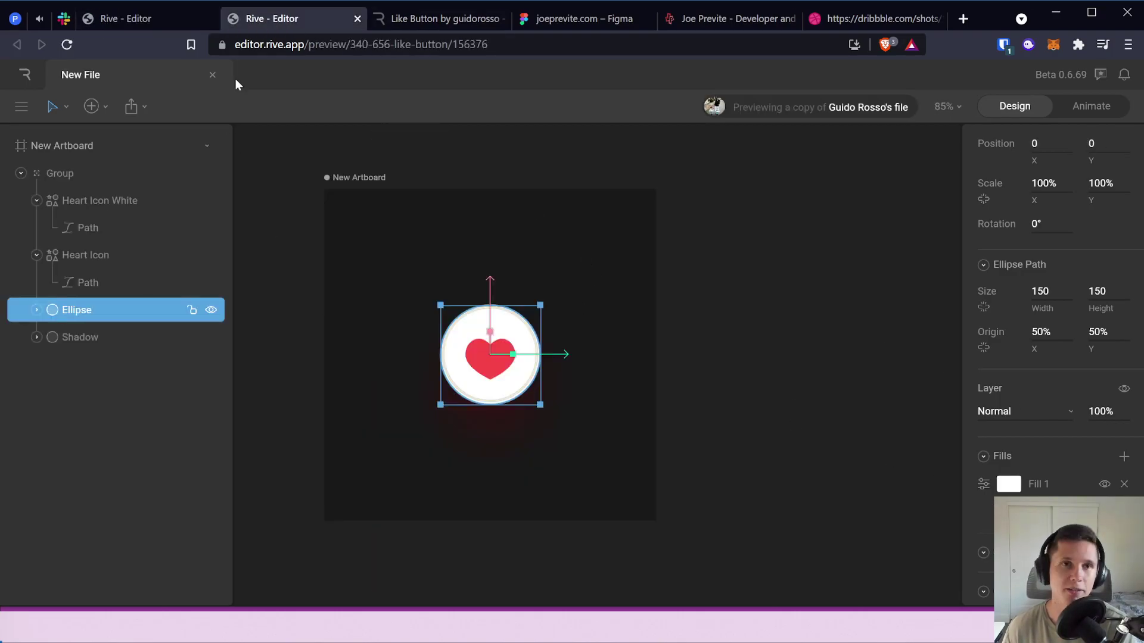
pyautogui.click(161, 24)
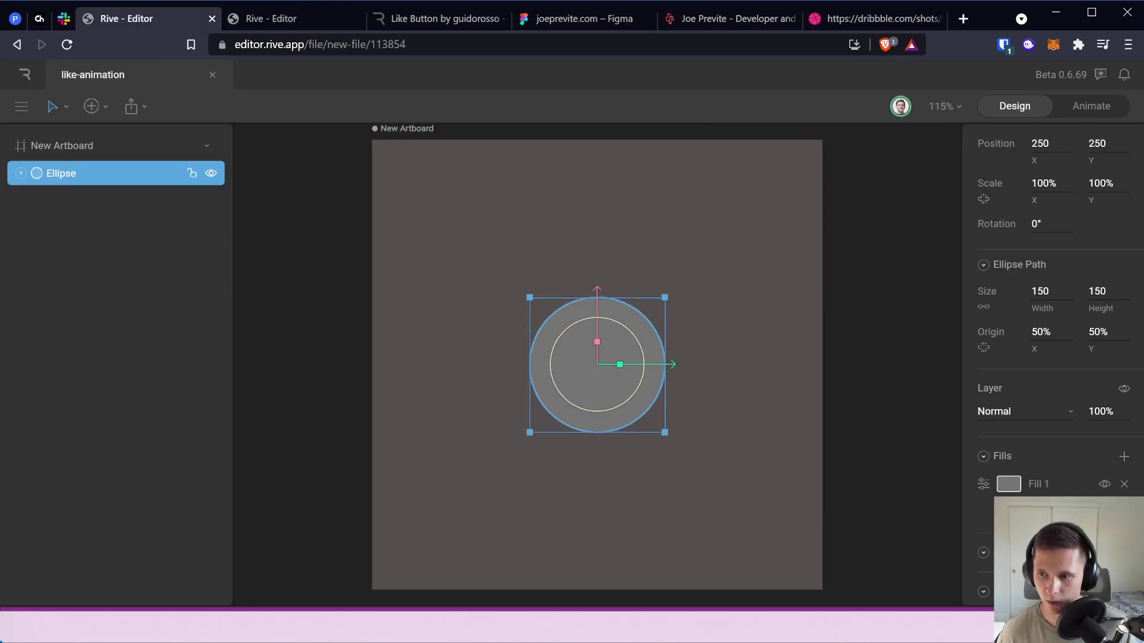
pyautogui.click(270, 20)
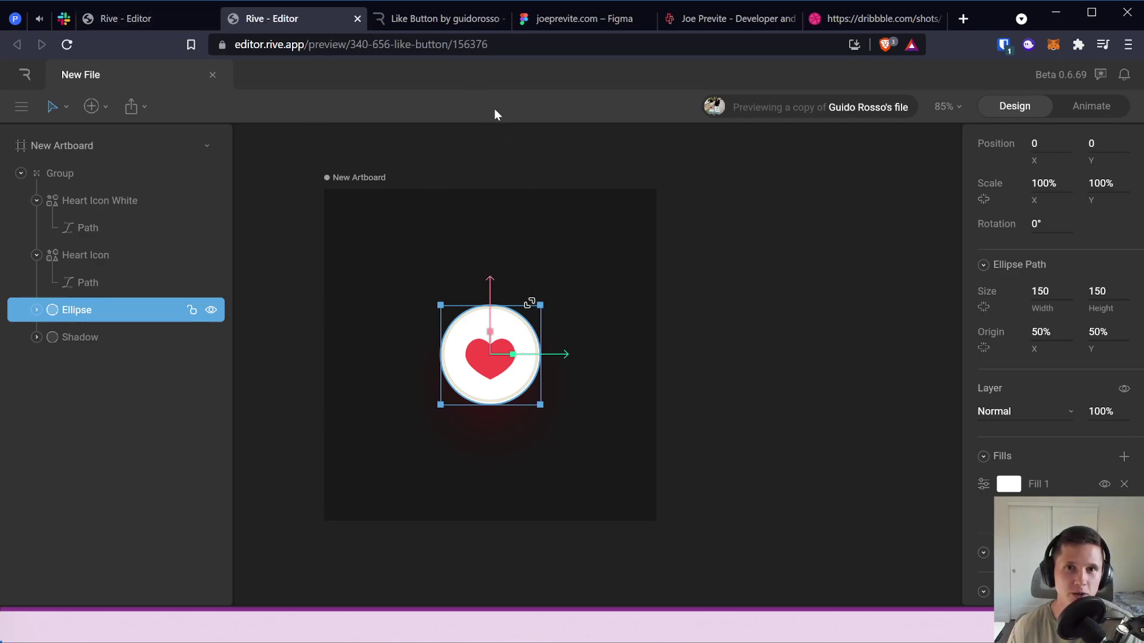
# - Preview the Like Button animation on its community page by toggling its Like input on and off
pyautogui.click(444, 19)
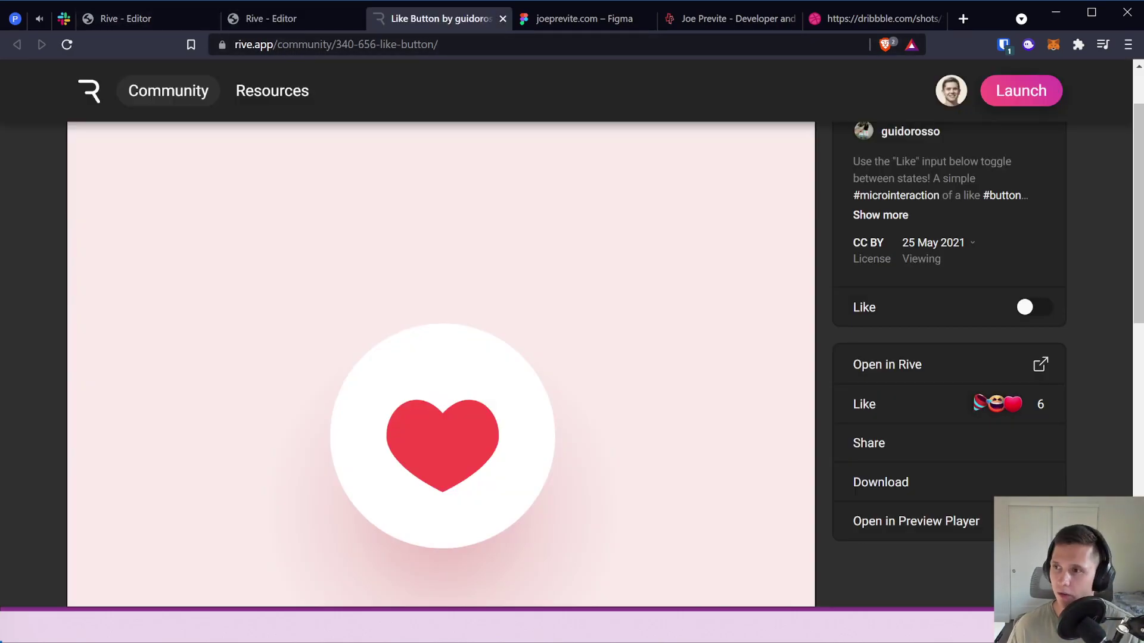
pyautogui.click(465, 48)
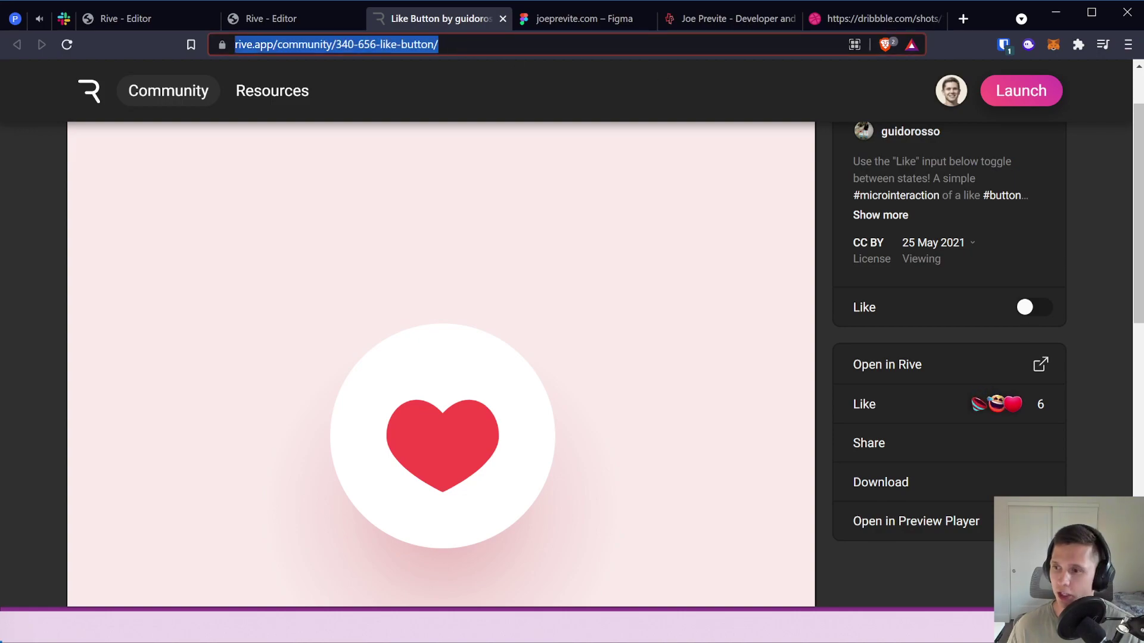
pyautogui.hotkey('alt', 'Tab')
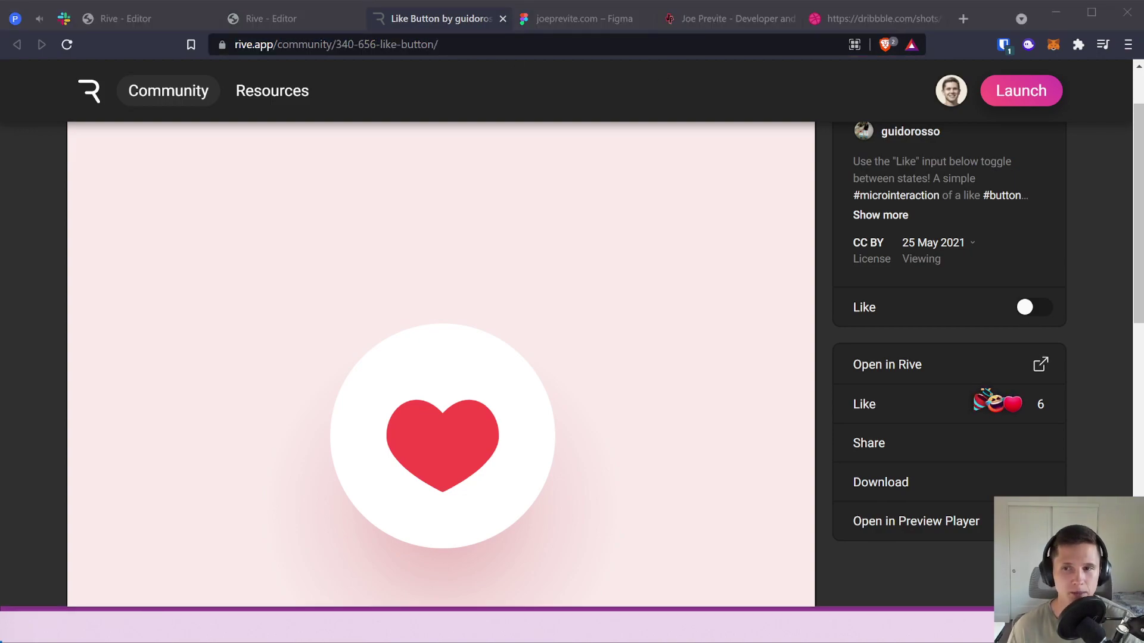
pyautogui.click(1027, 309)
pyautogui.click(1032, 310)
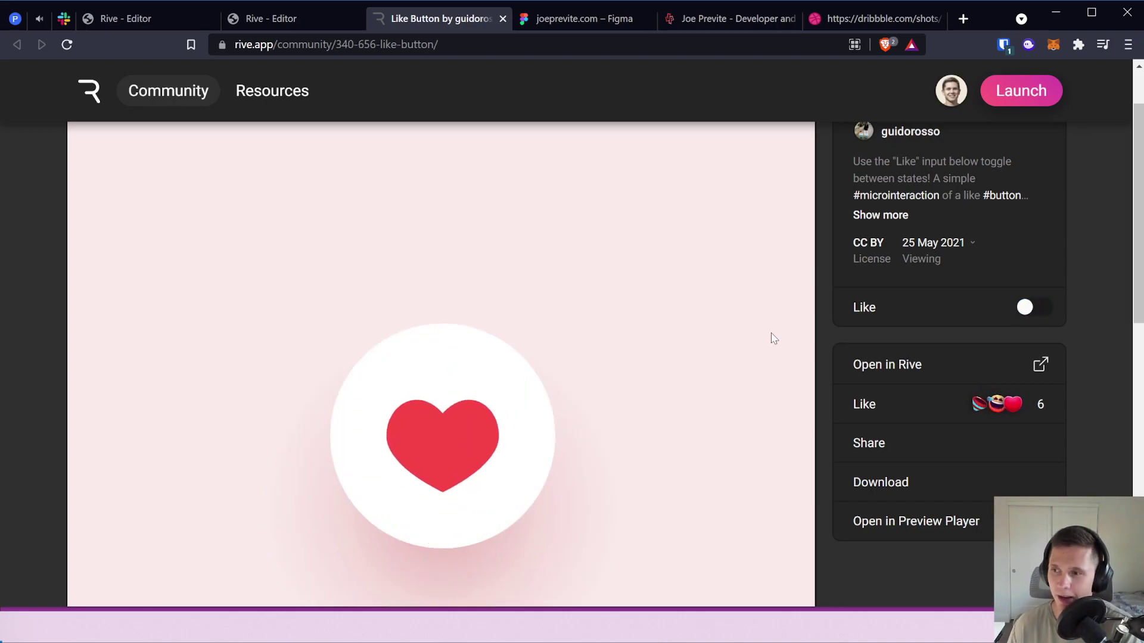
# - Examine the red Heart Icon shape of the previewed Like Button file at close range
pyautogui.click(262, 21)
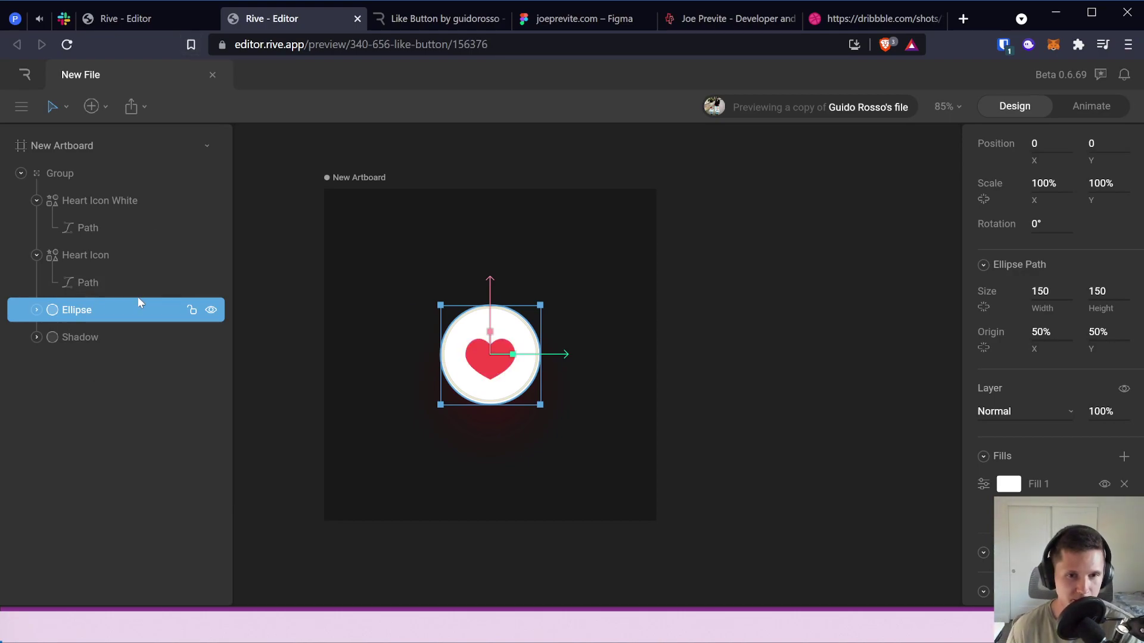
pyautogui.click(119, 259)
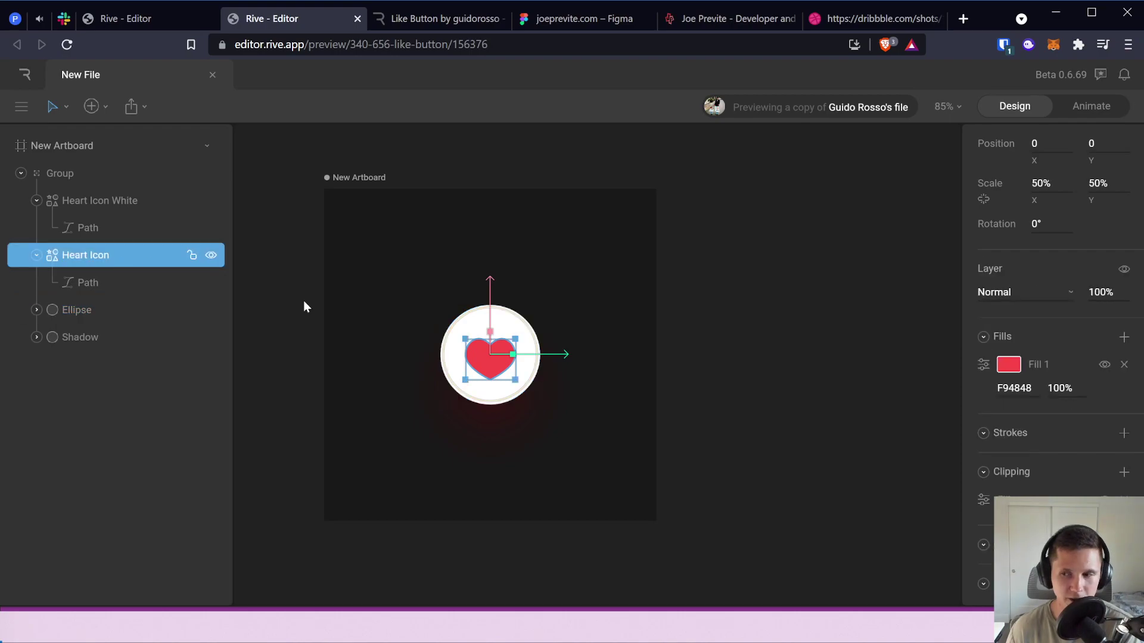
pyautogui.scroll(5, 509, 372)
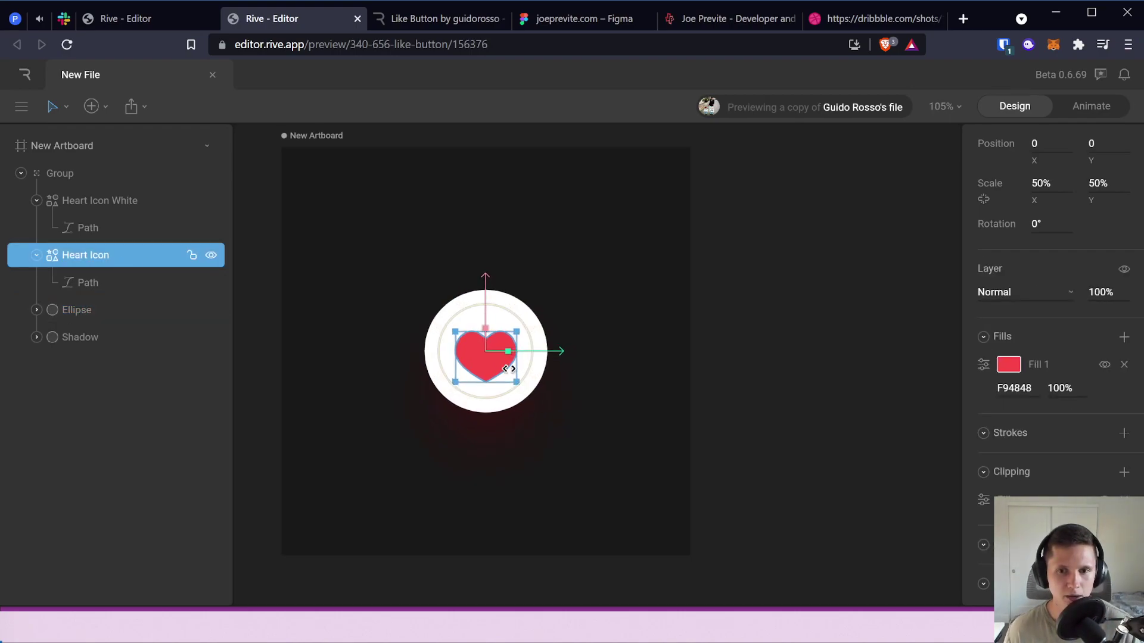
pyautogui.scroll(8, 512, 375)
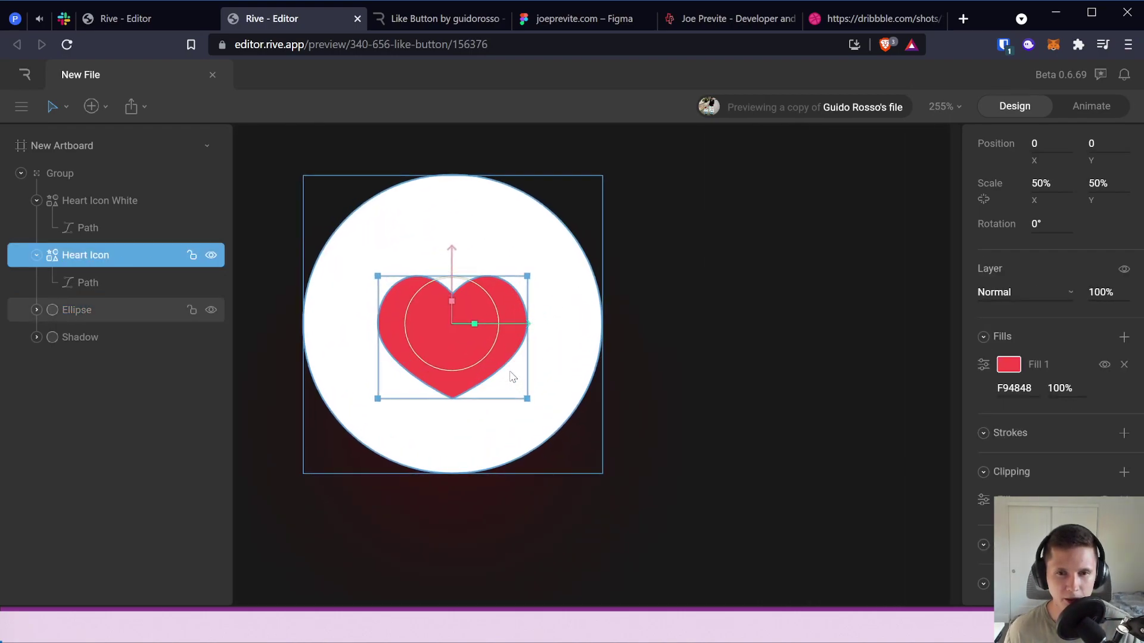
pyautogui.hscroll(-2, 395, 378)
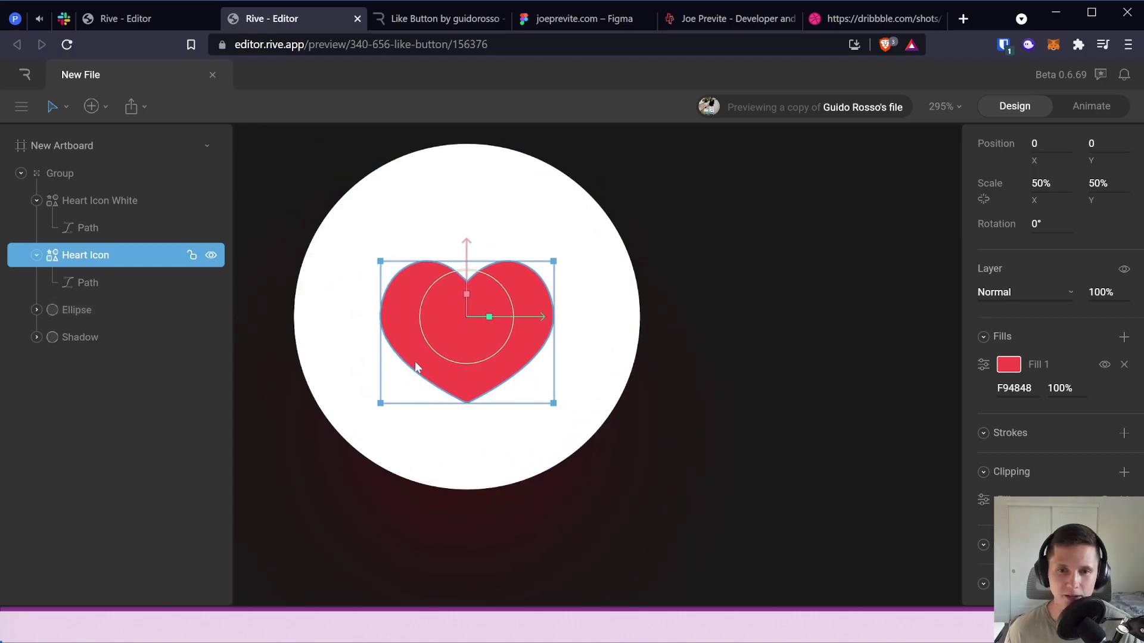
pyautogui.scroll(1, 438, 359)
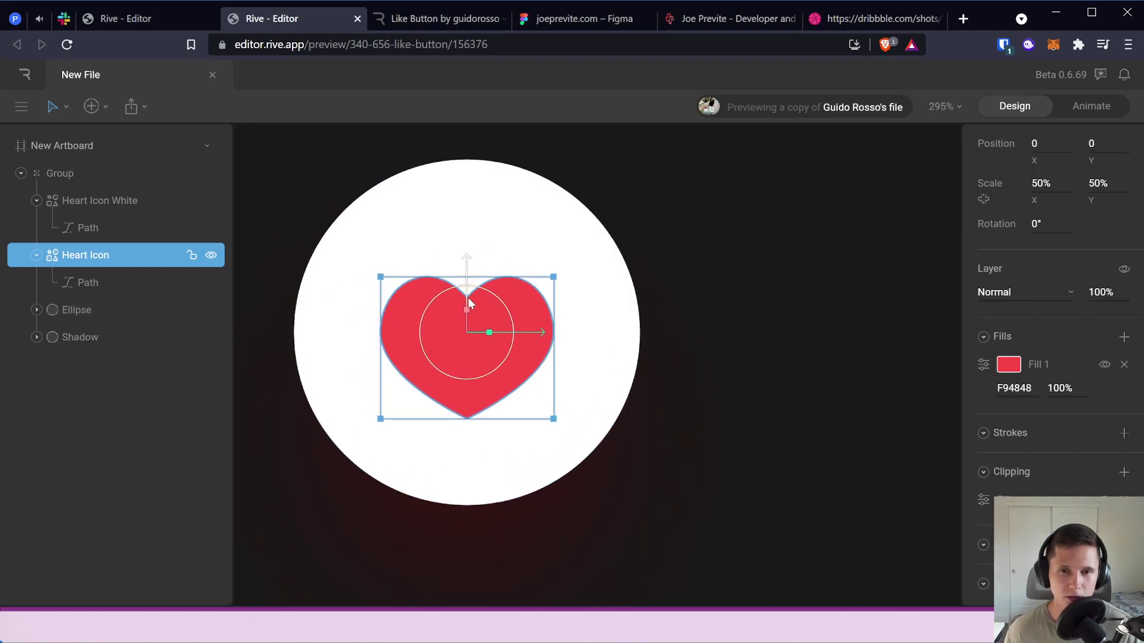
# - In the like-animation file, draw a closed triangular path with the Pen tool above the white ellipse
pyautogui.click(149, 20)
pyautogui.click(301, 255)
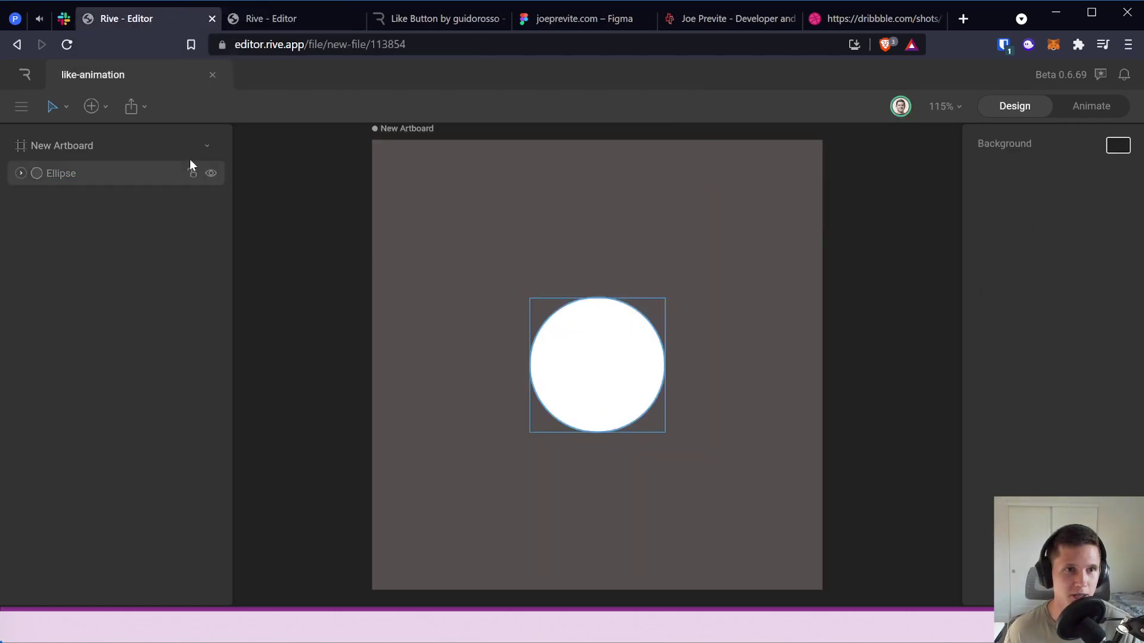
pyautogui.click(95, 107)
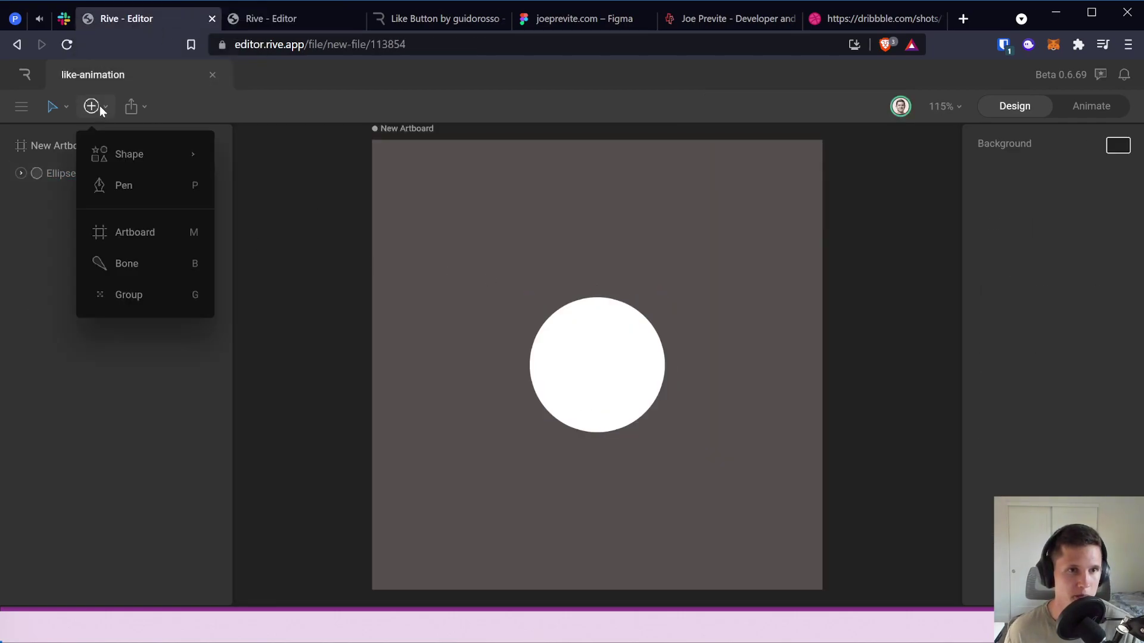
pyautogui.click(135, 186)
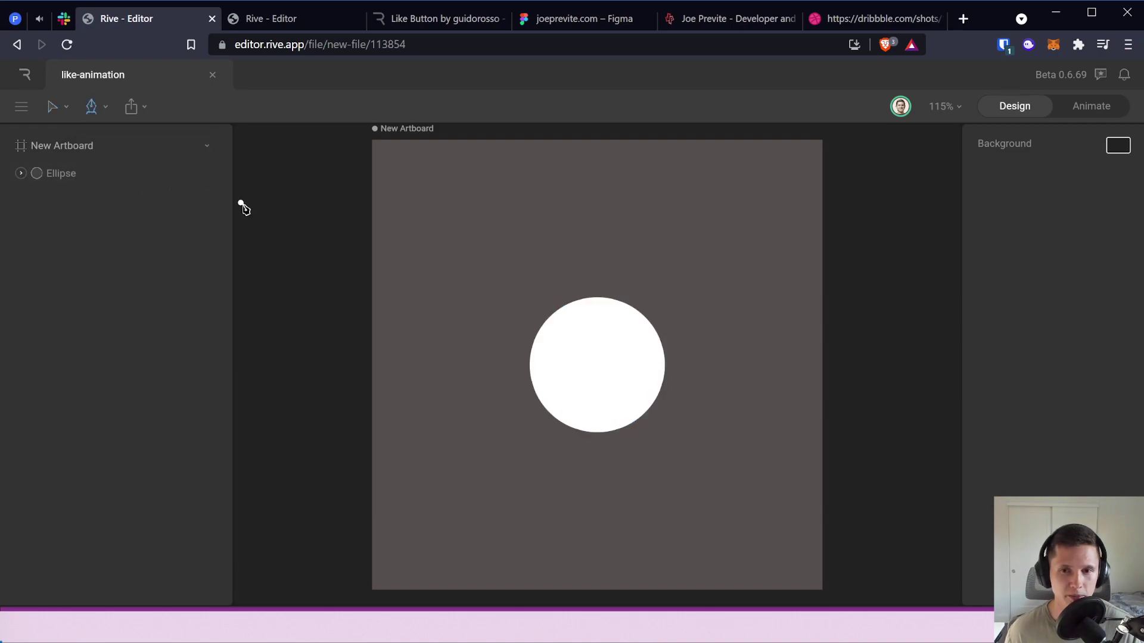
pyautogui.click(554, 260)
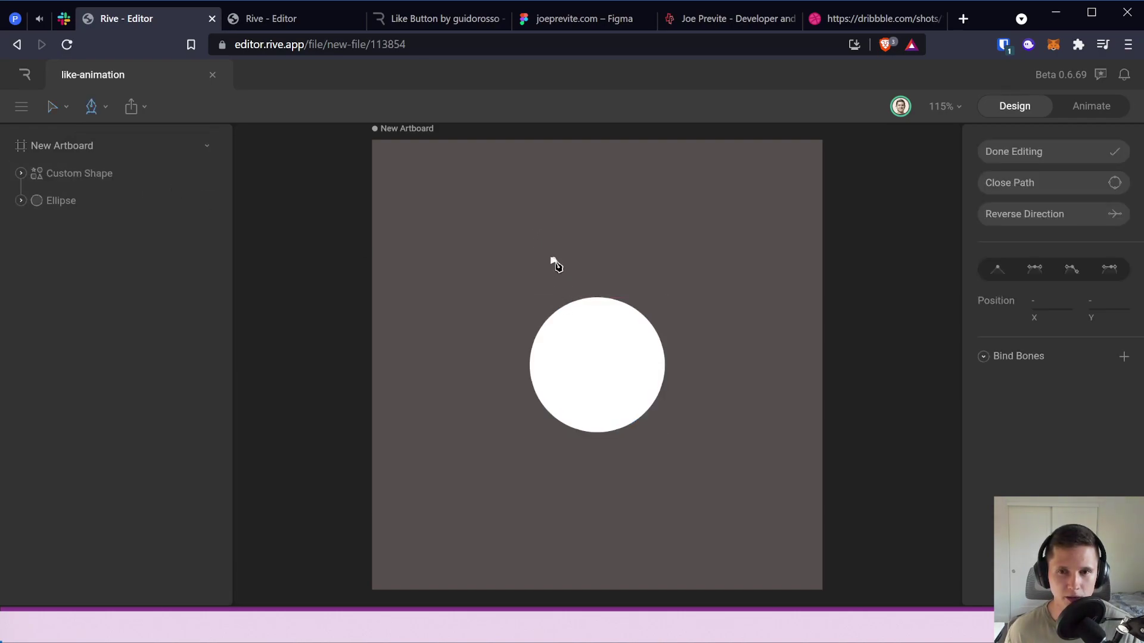
pyautogui.click(492, 203)
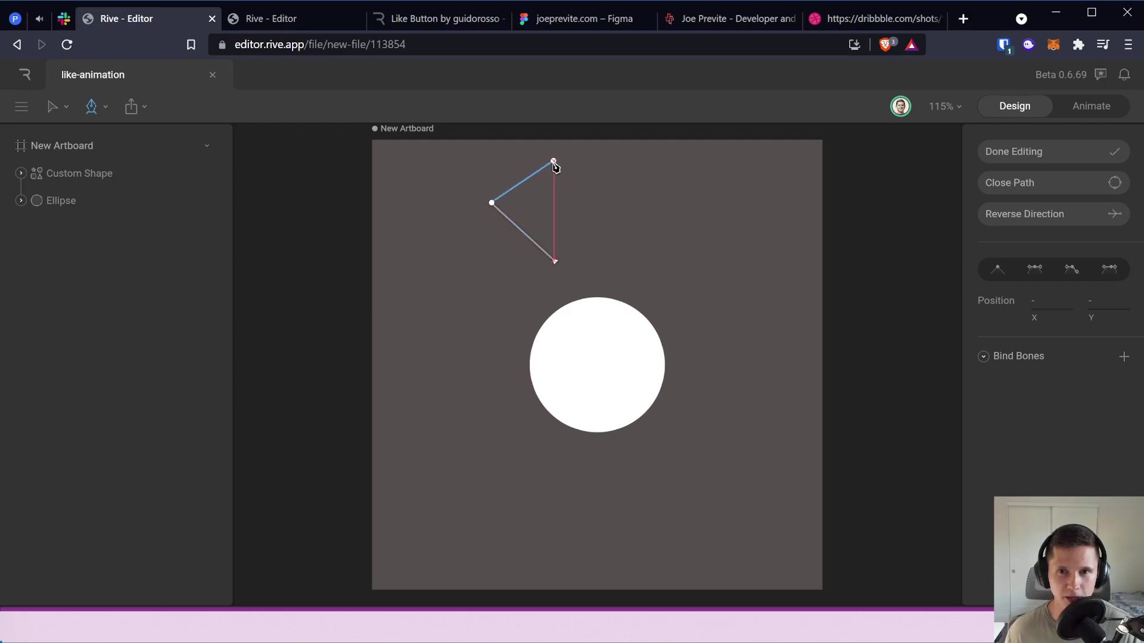
pyautogui.click(554, 162)
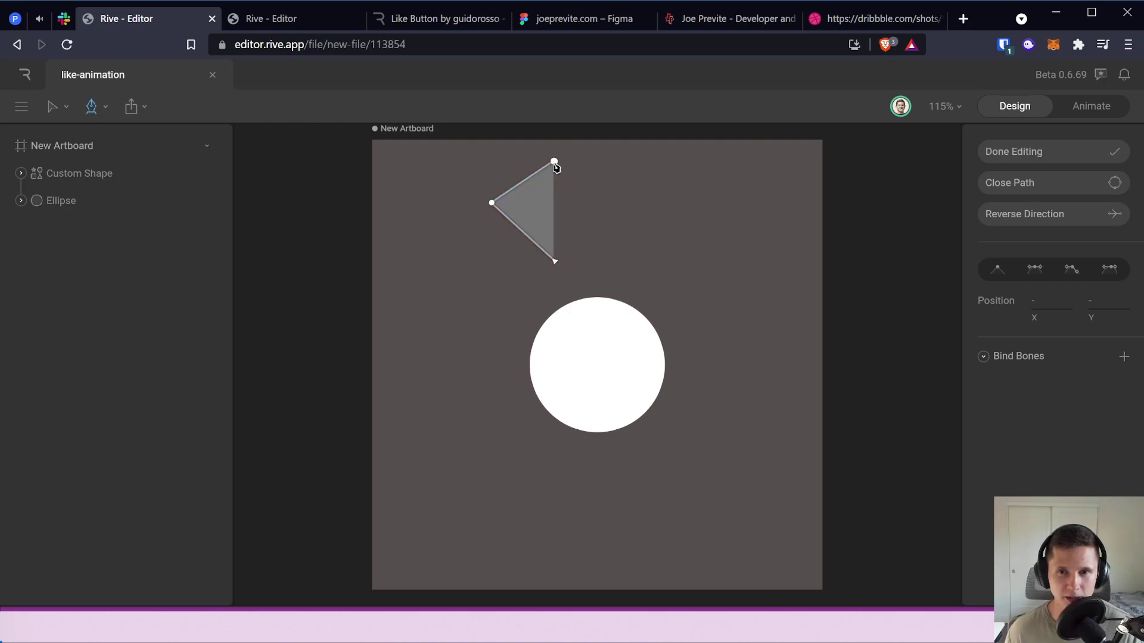
pyautogui.click(554, 262)
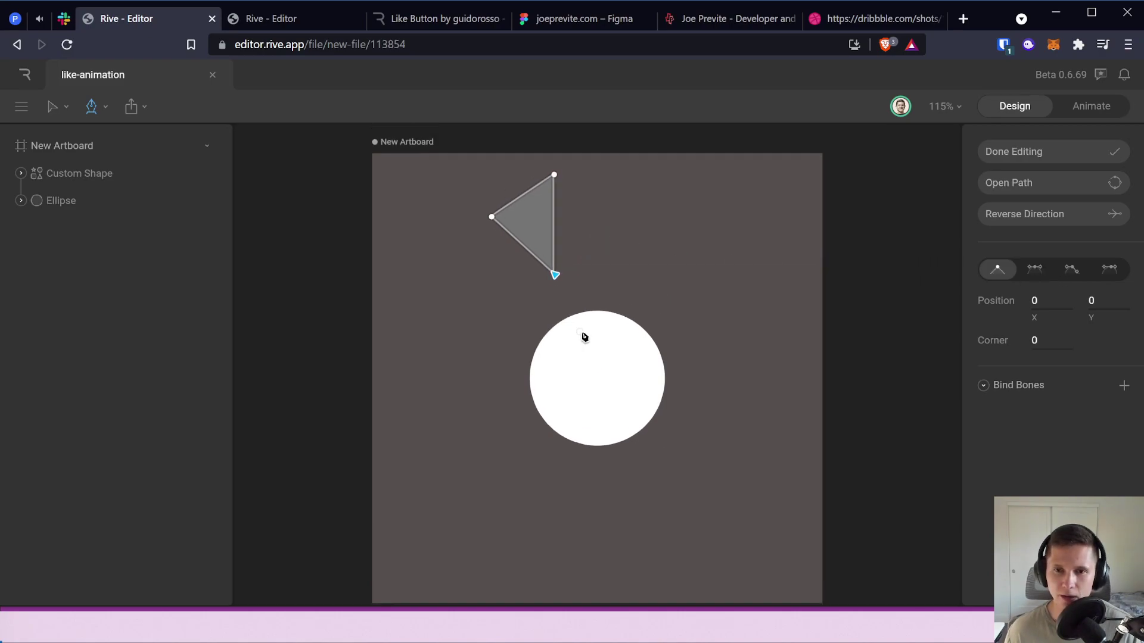
# - Finish editing the triangular path and delete the triangle from the artboard
pyautogui.scroll(1, 552, 288)
pyautogui.scroll(5, 552, 288)
pyautogui.scroll(3, 551, 280)
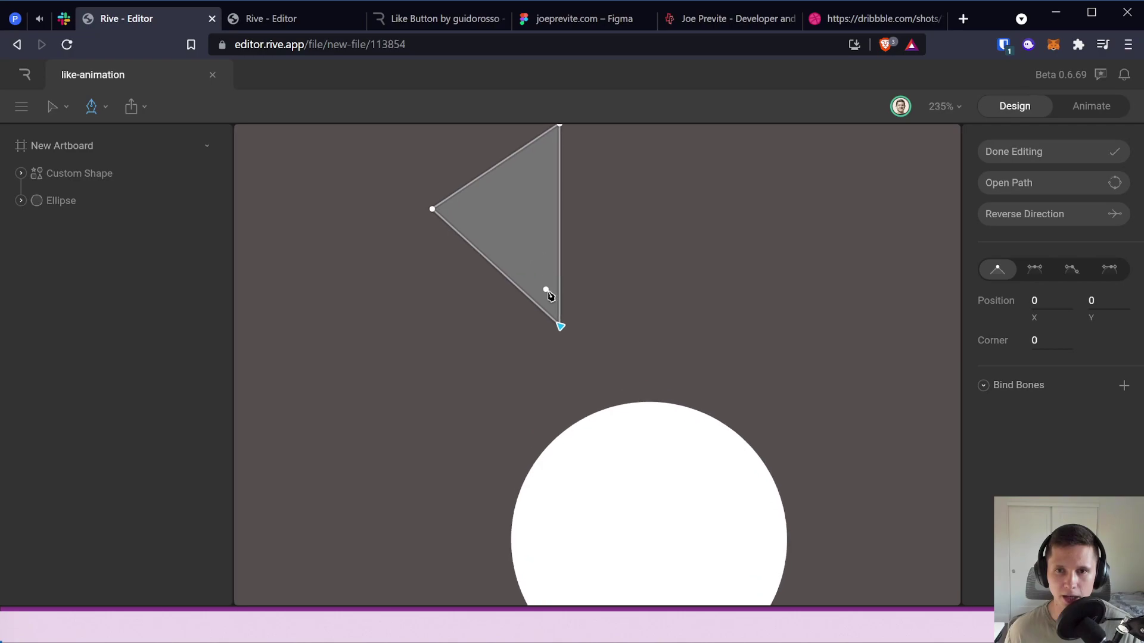
pyautogui.scroll(1, 549, 315)
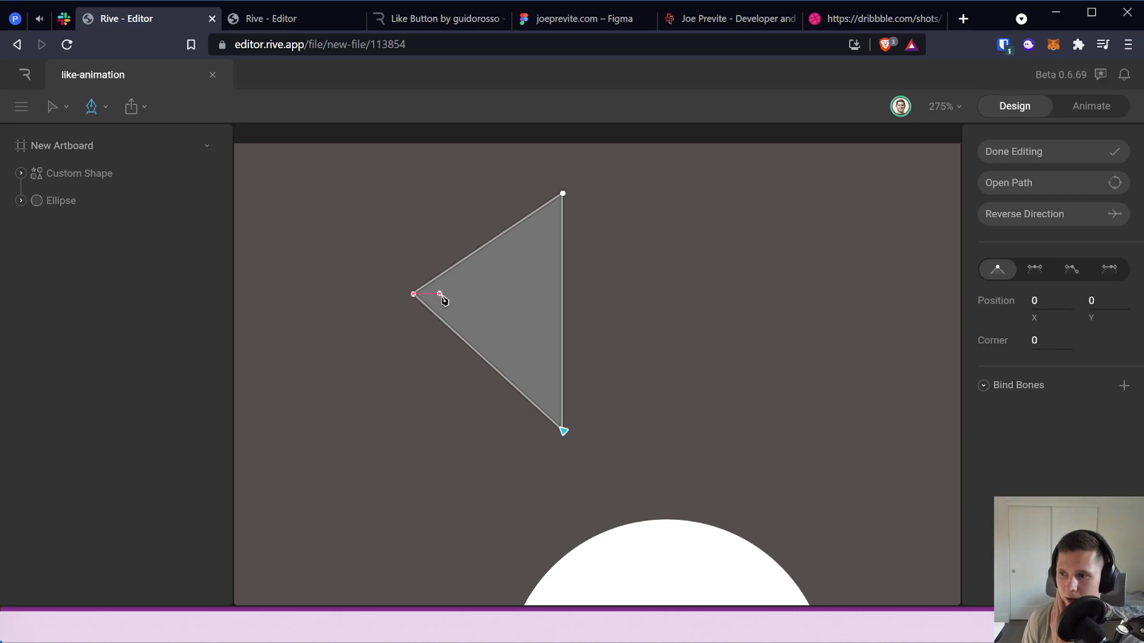
pyautogui.press('Escape')
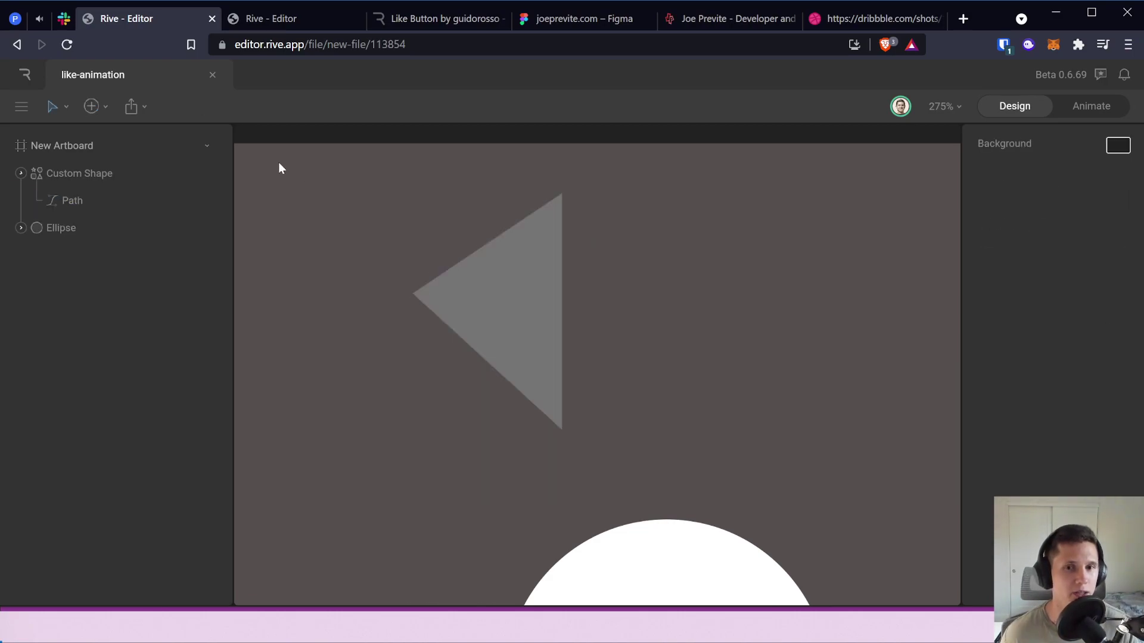
pyautogui.click(544, 303)
pyautogui.press('Delete')
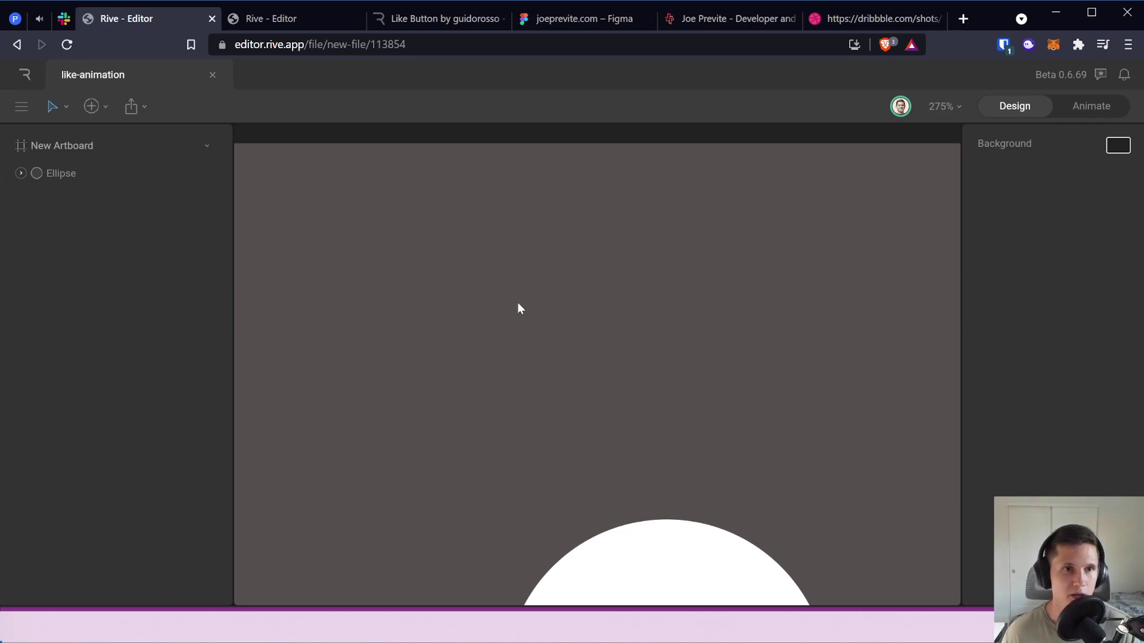
# - Draw a second ellipse about 71 by 71 above the white circle
pyautogui.click(110, 109)
pyautogui.moveTo(151, 158)
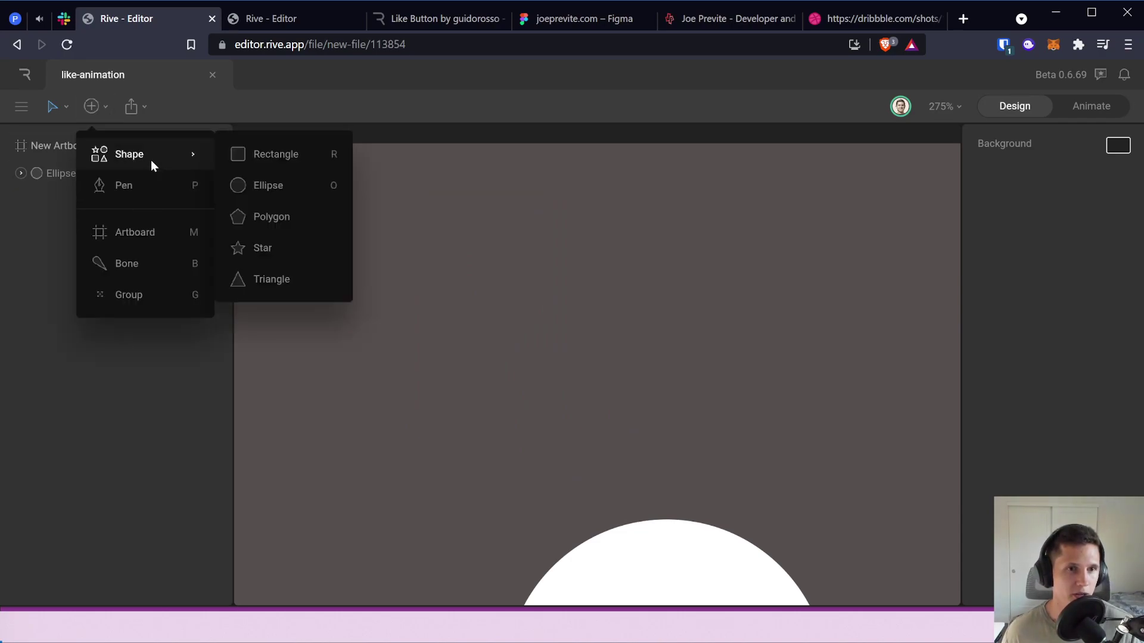
pyautogui.press('o')
pyautogui.moveTo(514, 226); pyautogui.dragTo(665, 369)
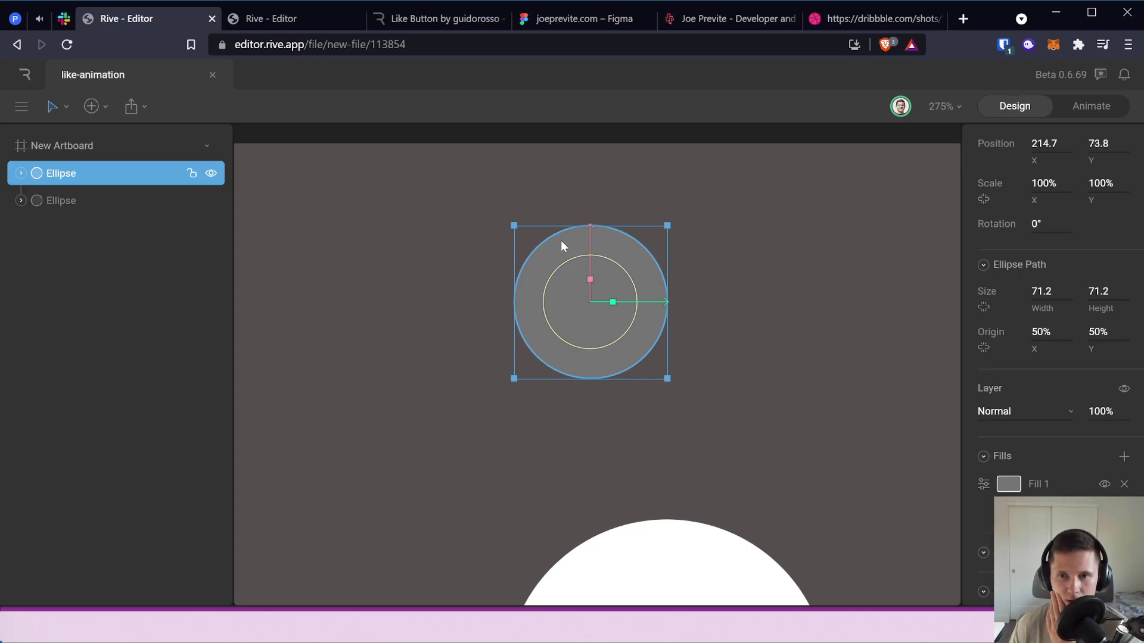
pyautogui.click(293, 22)
pyautogui.click(194, 17)
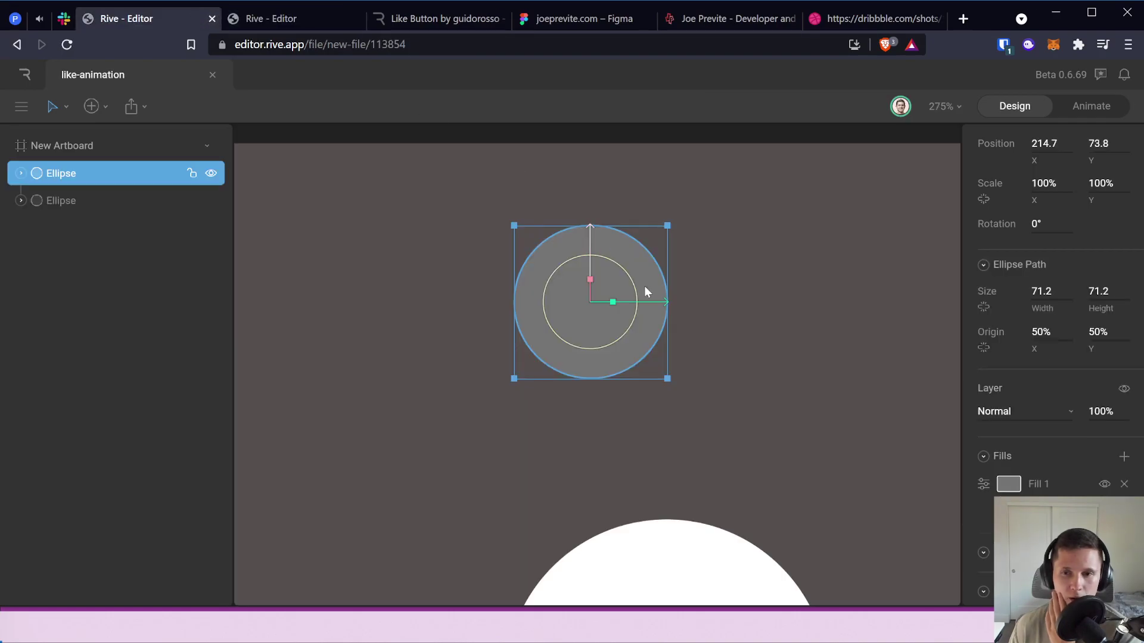
# - Rotate the small ellipse to -180° and scale it to 94% horizontally and 93% vertically
pyautogui.moveTo(604, 262); pyautogui.dragTo(577, 359)
pyautogui.click(745, 302)
pyautogui.click(549, 311)
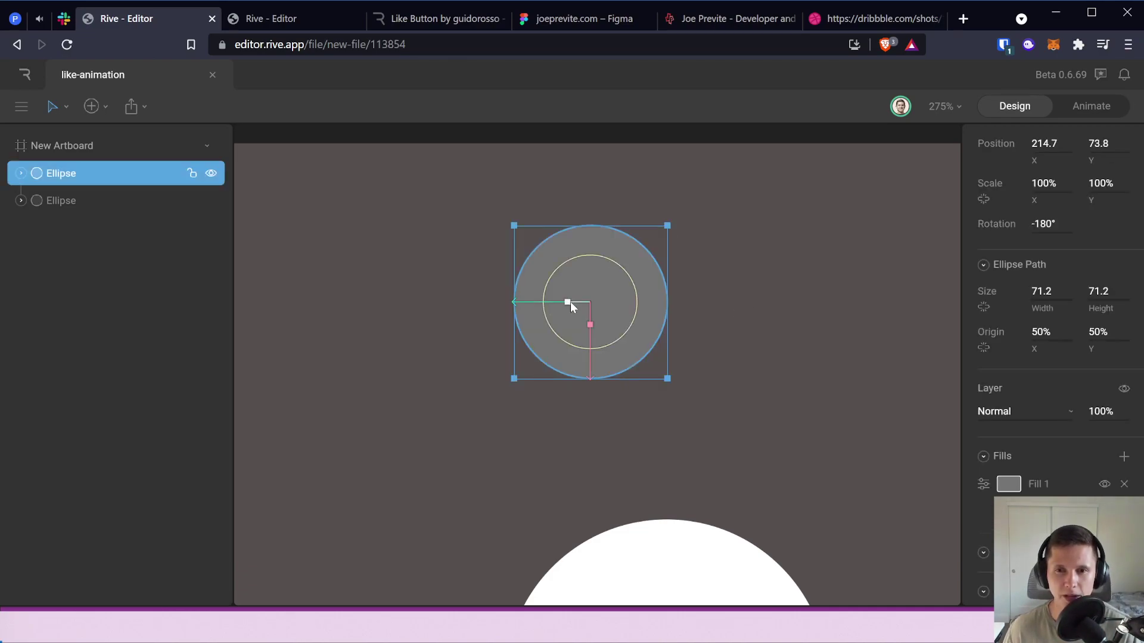
pyautogui.moveTo(590, 330); pyautogui.dragTo(574, 302)
pyautogui.press('Escape')
pyautogui.click(619, 269)
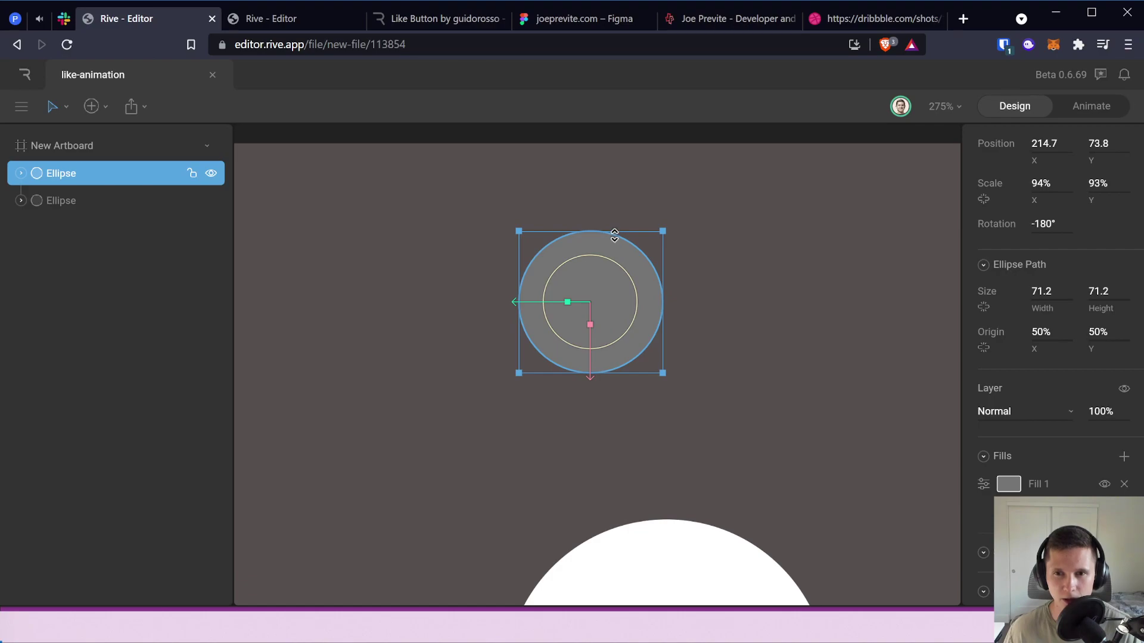
pyautogui.moveTo(597, 230)
pyautogui.mouseDown()
pyautogui.moveTo(597, 245)
pyautogui.moveTo(597, 230)
pyautogui.mouseUp()
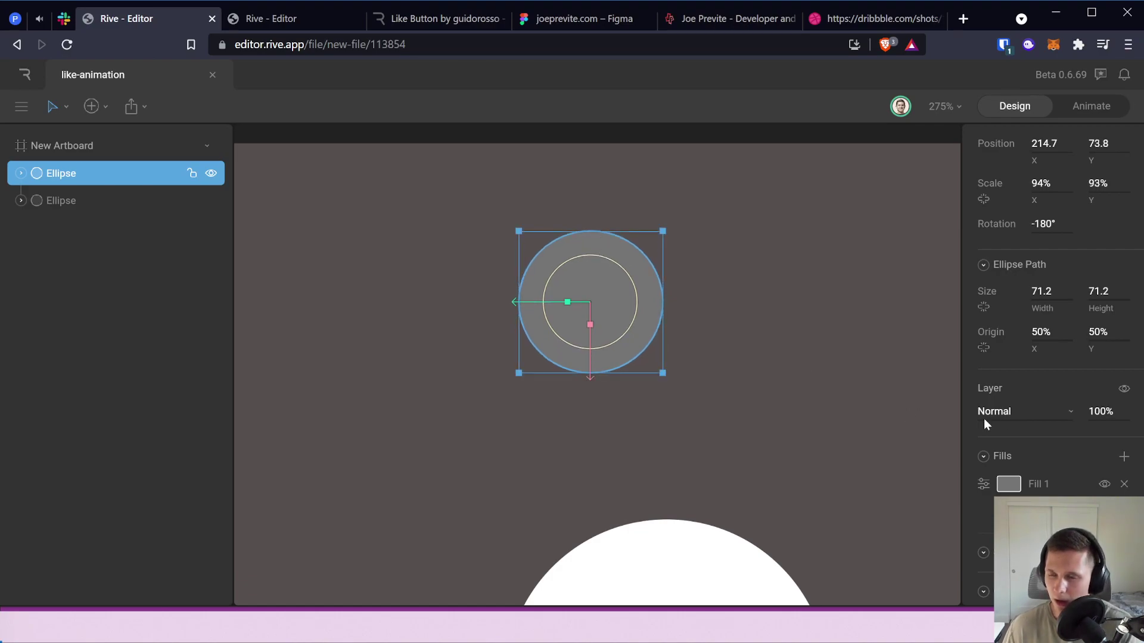
# - Convert the small ellipse's path to a custom path with editable vertices and turn off the repeated conversion prompt
pyautogui.scroll(-1, 1067, 427)
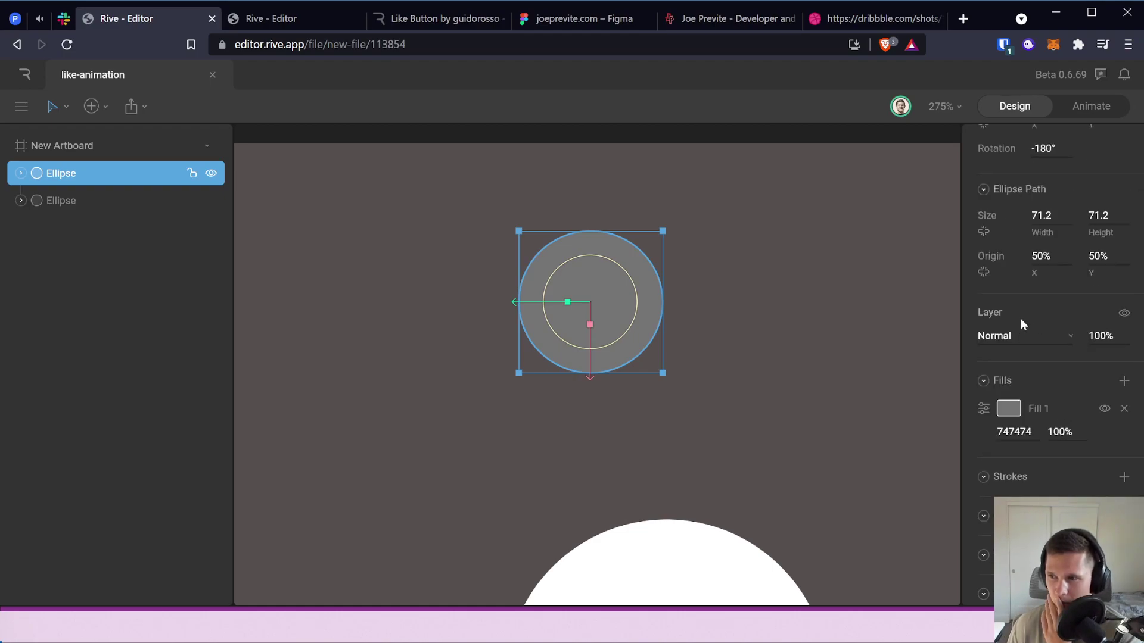
pyautogui.doubleClick(620, 287)
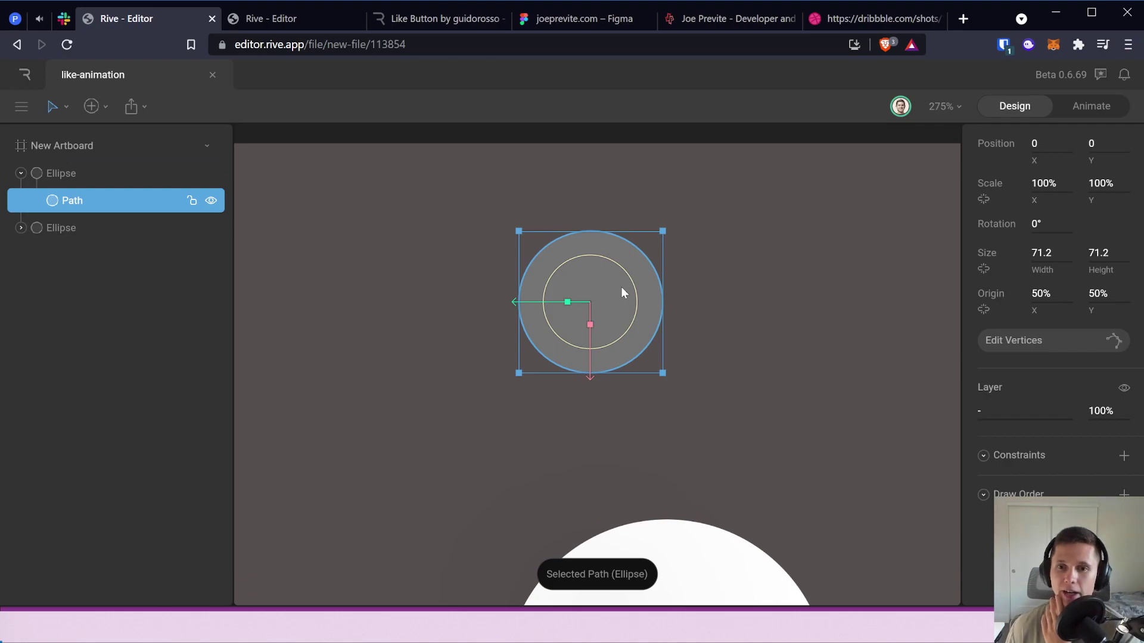
pyautogui.click(1079, 342)
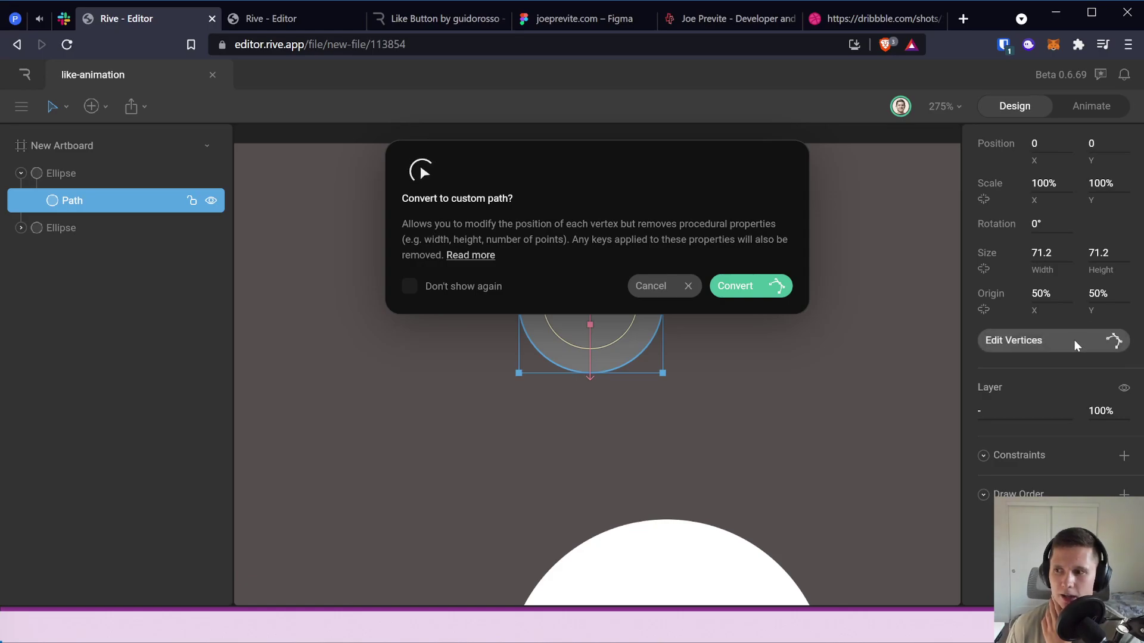
pyautogui.click(673, 288)
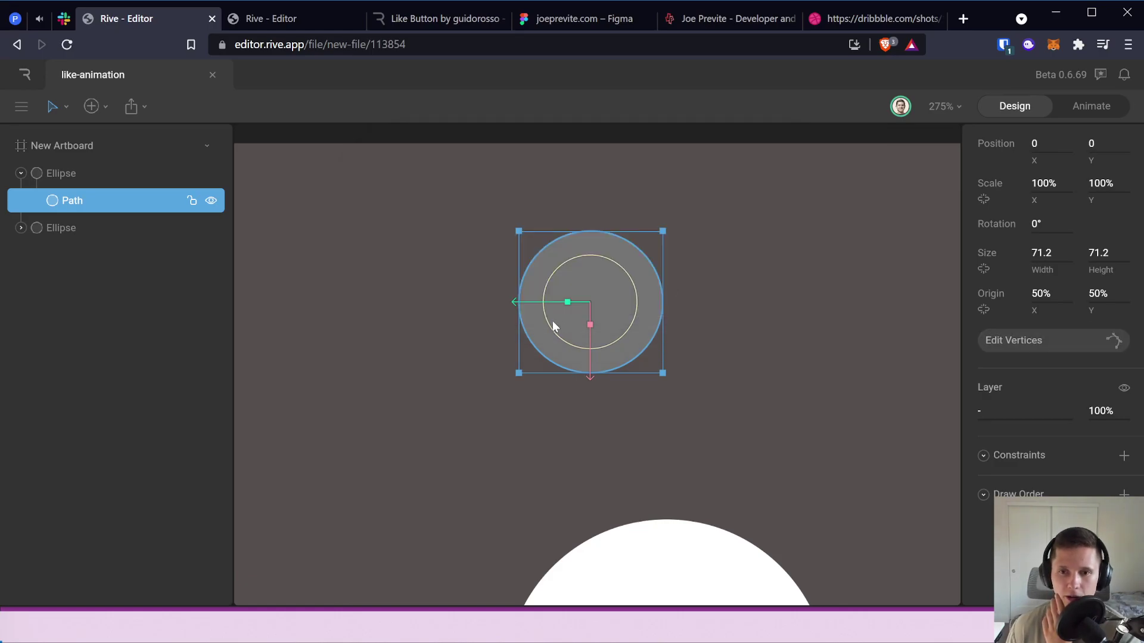
pyautogui.doubleClick(610, 295)
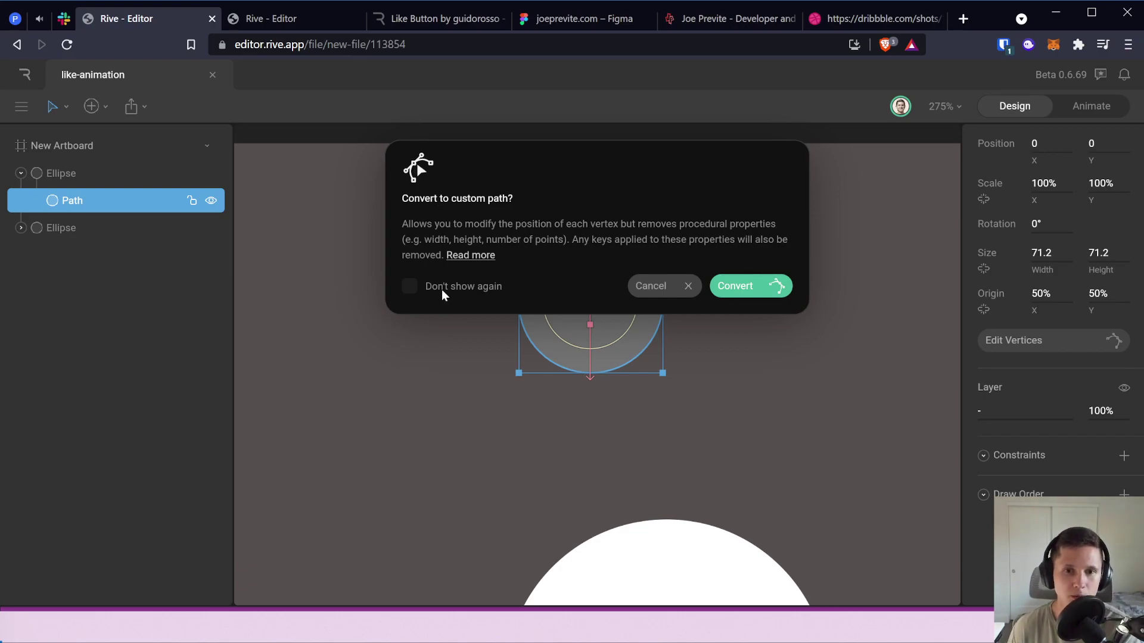
pyautogui.click(410, 285)
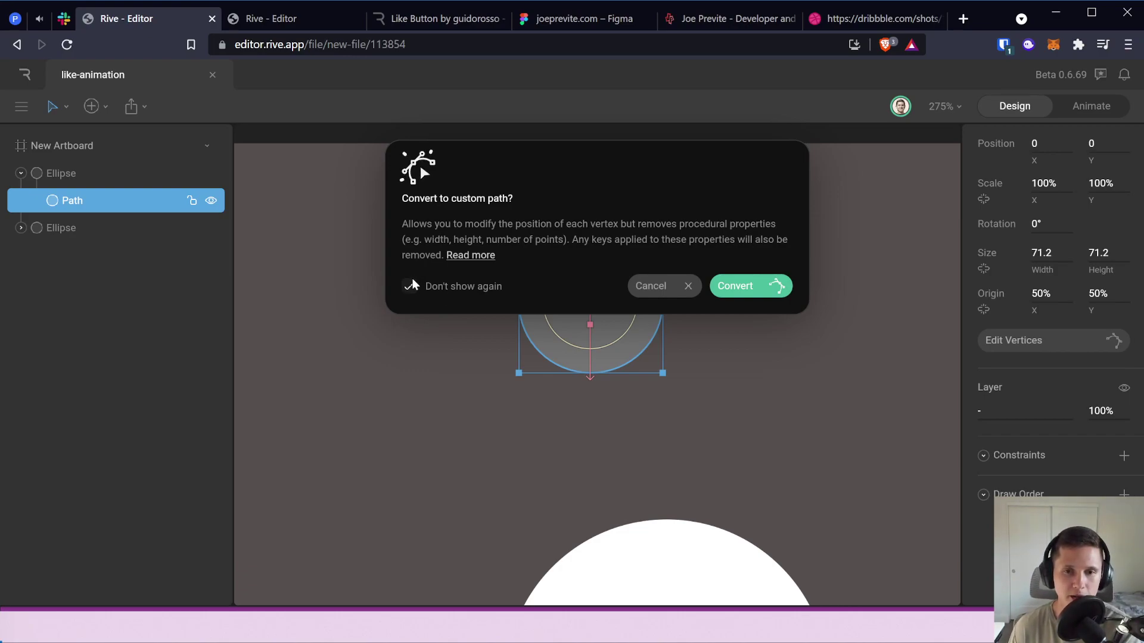
pyautogui.click(752, 288)
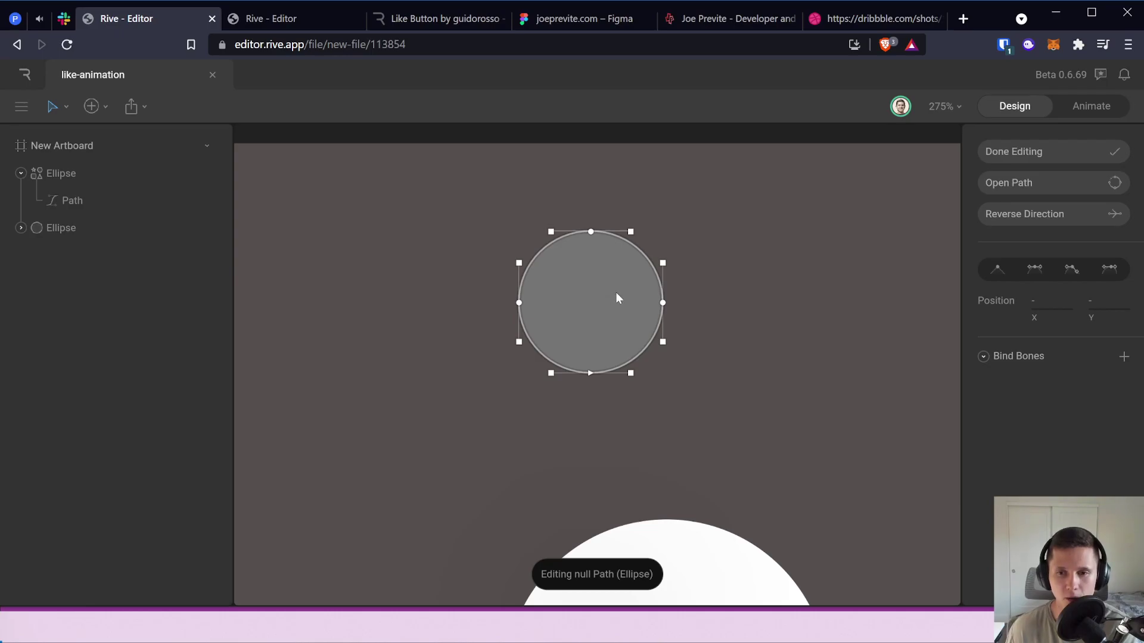
# - Check the heart in the reference Like Button file and stretch the top vertex's left handle to a length of about 24.8
pyautogui.click(271, 19)
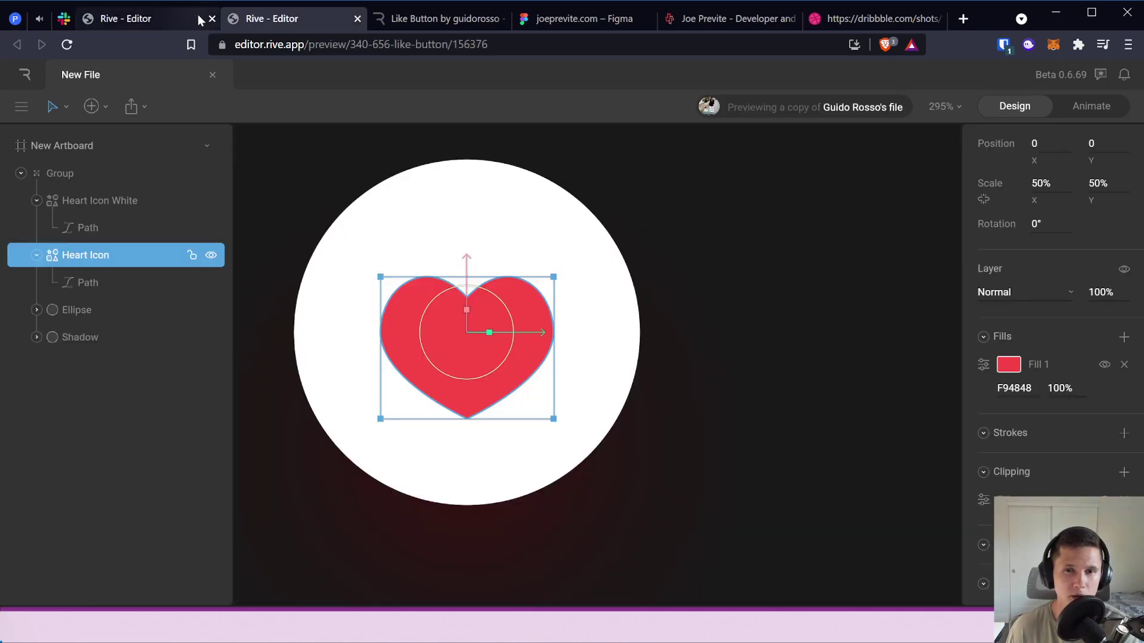
pyautogui.click(200, 20)
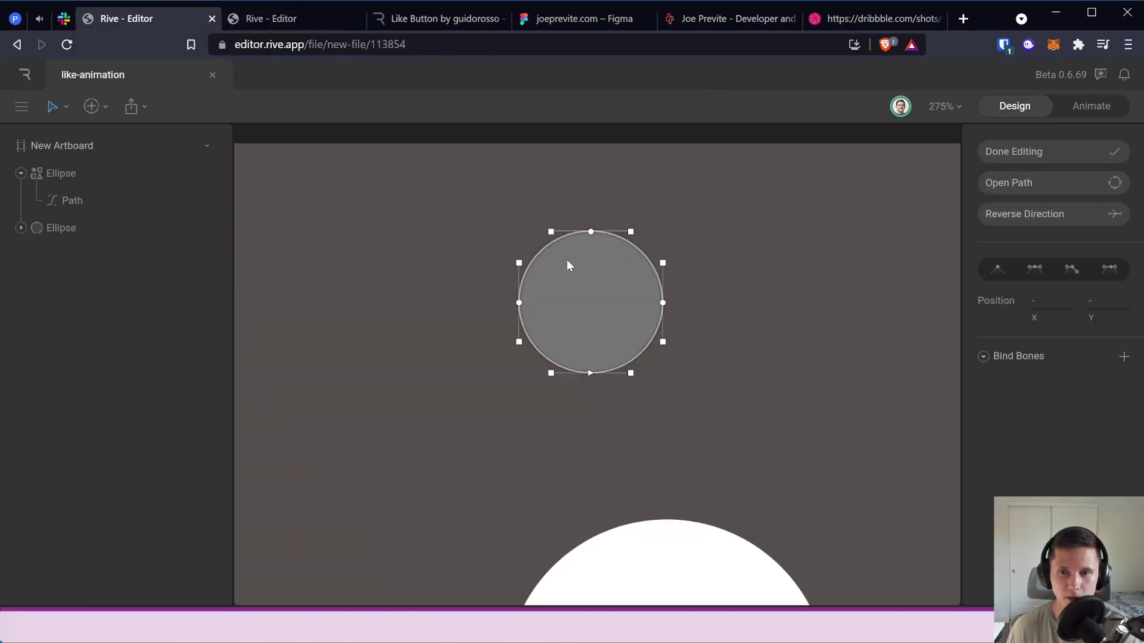
pyautogui.moveTo(587, 231); pyautogui.dragTo(540, 239)
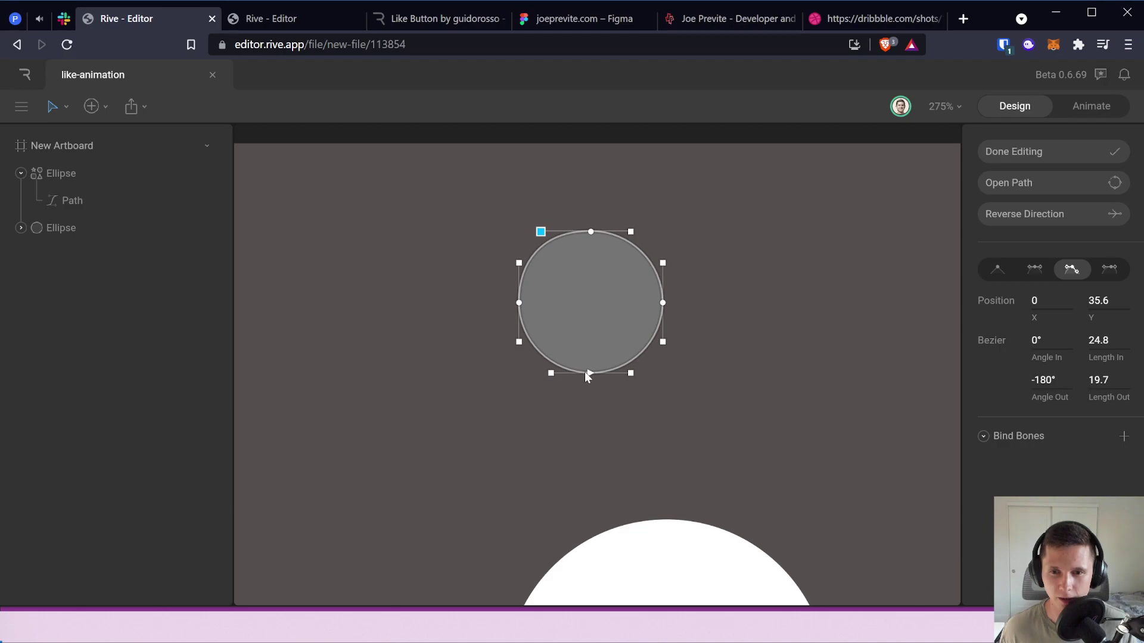
# - Collapse both handles of the circle's bottom vertex onto the vertex to form the heart's sharp lower tip
pyautogui.moveTo(551, 373); pyautogui.dragTo(592, 378)
pyautogui.click(631, 374)
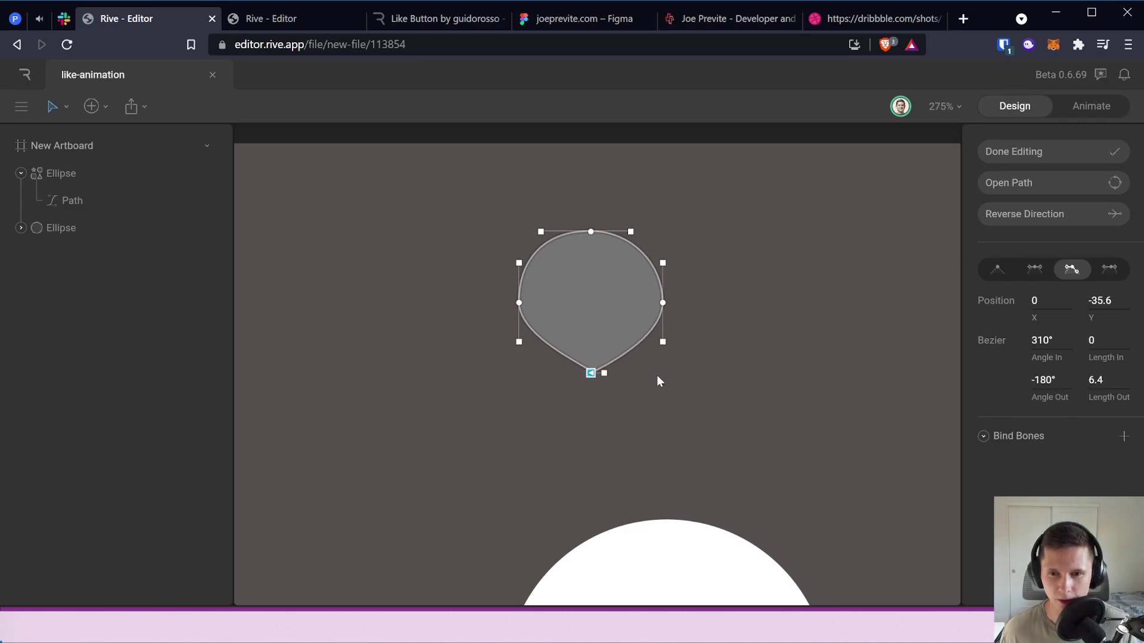
pyautogui.click(658, 372)
pyautogui.scroll(10, 625, 362)
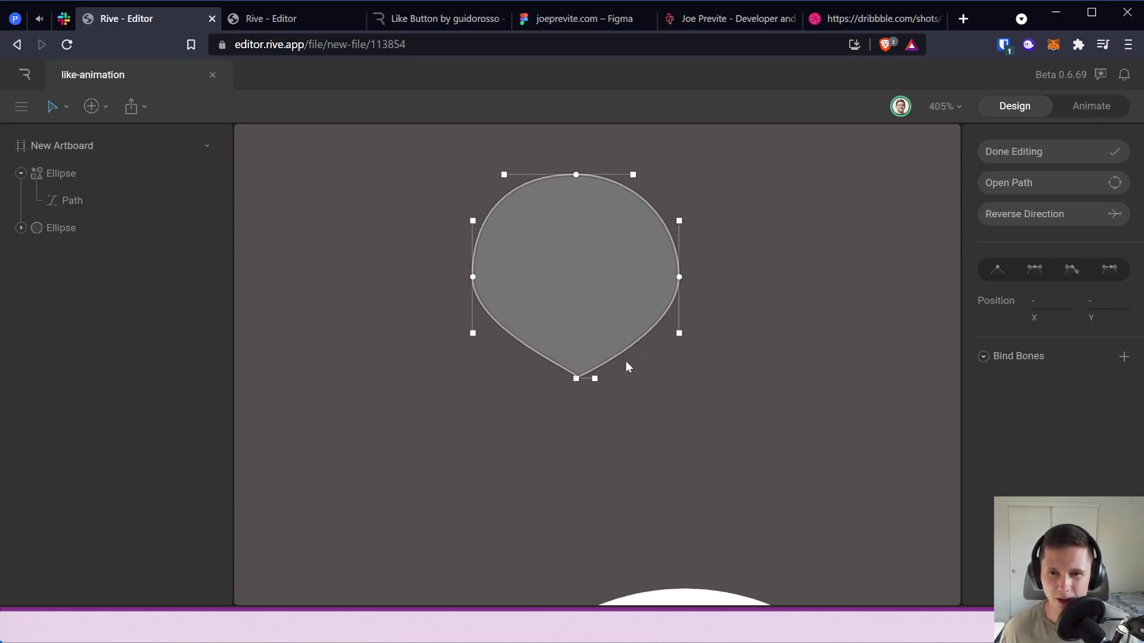
pyautogui.scroll(3, 623, 372)
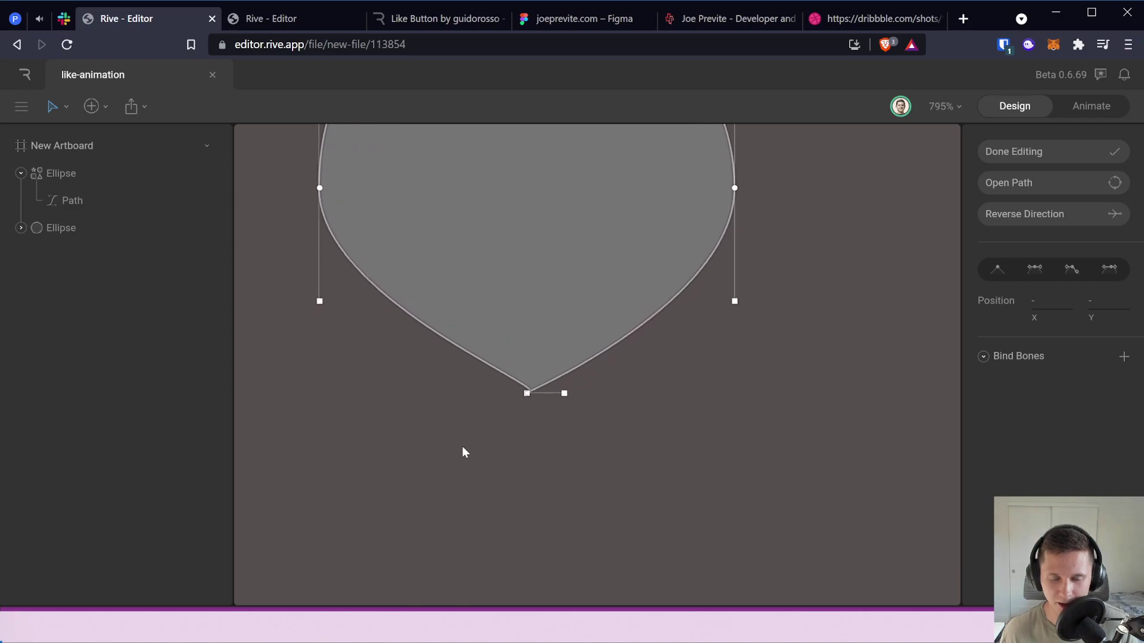
pyautogui.hscroll(-2, 554, 420)
pyautogui.moveTo(603, 395); pyautogui.dragTo(562, 401)
pyautogui.click(641, 389)
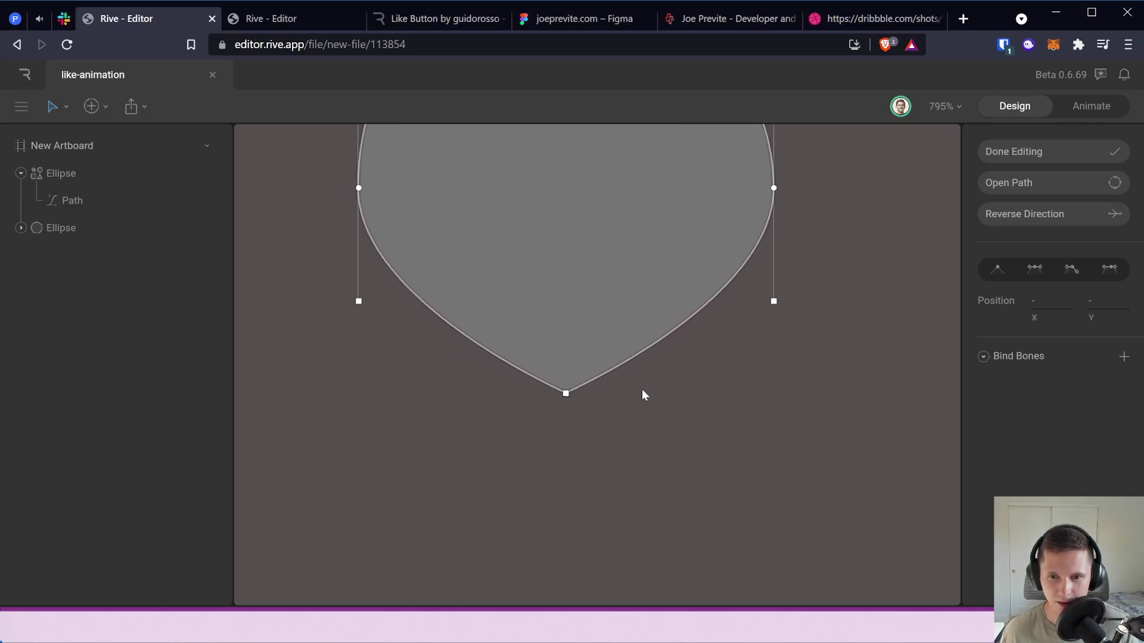
# - Try pulling the left vertex's upper handle and the top vertex's left handle inward, undoing each change
pyautogui.scroll(1, 584, 424)
pyautogui.scroll(-4, 584, 423)
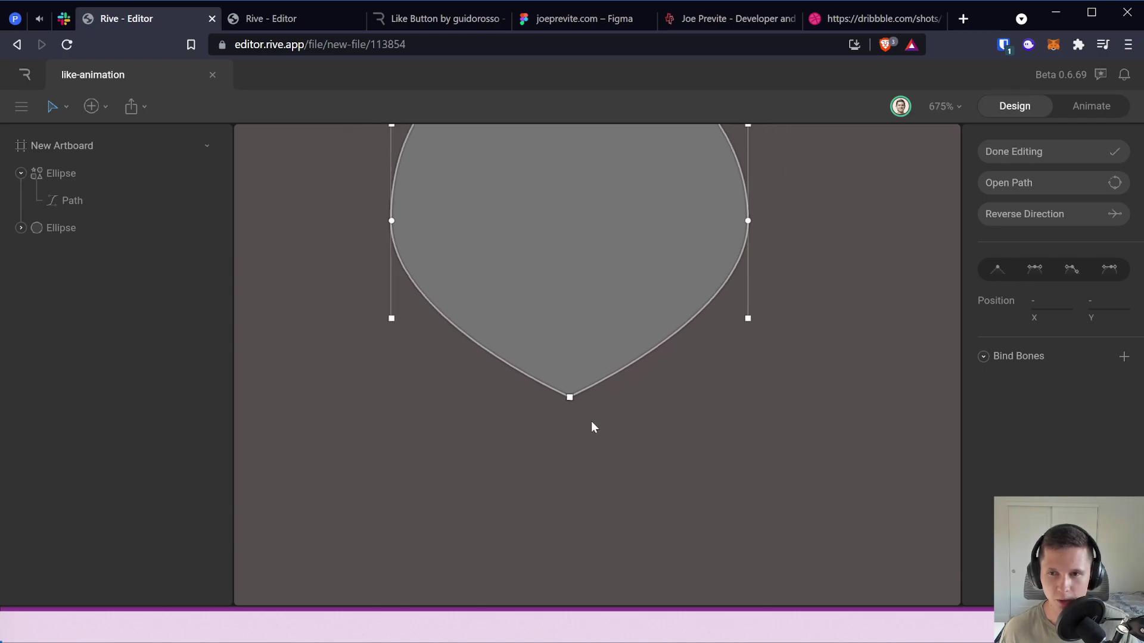
pyautogui.scroll(-1, 601, 426)
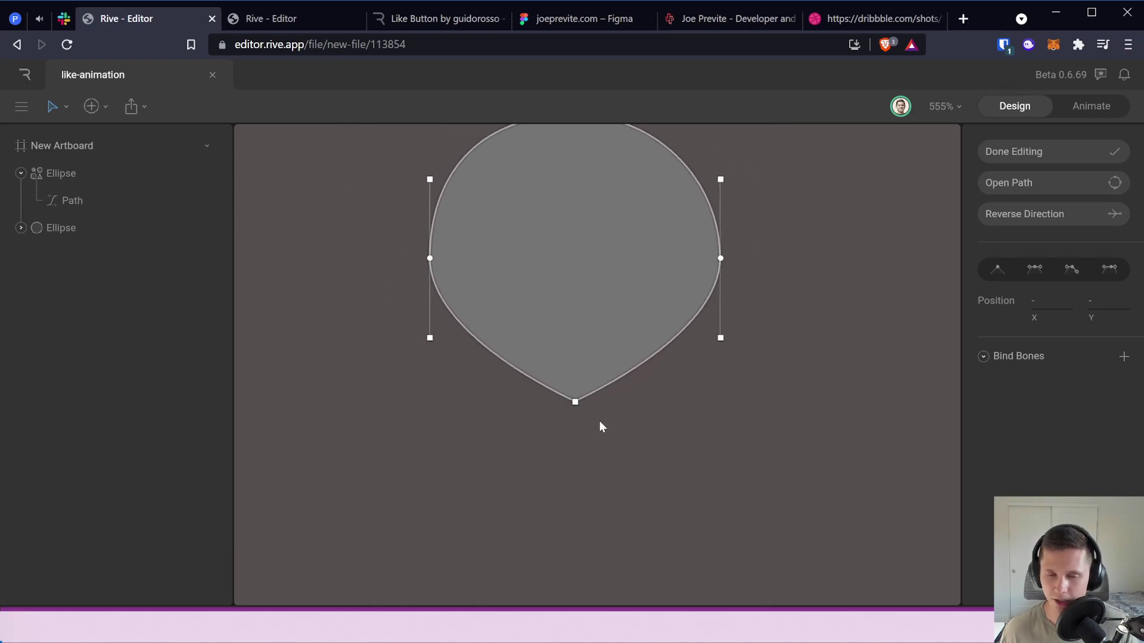
pyautogui.scroll(-1, 601, 425)
pyautogui.scroll(2, 600, 421)
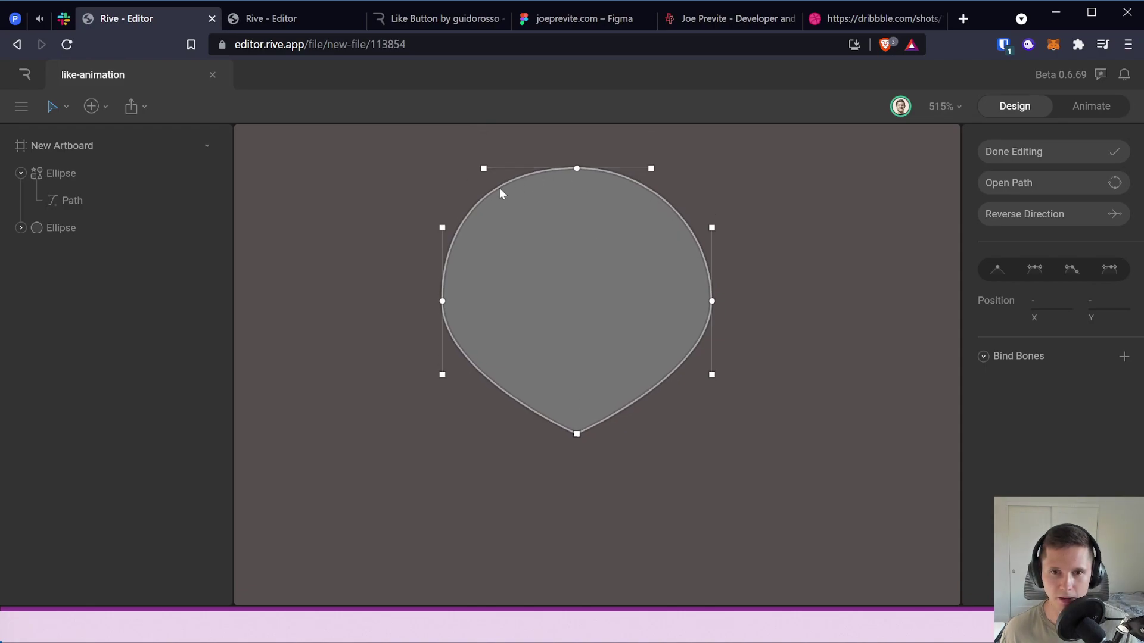
pyautogui.moveTo(444, 229); pyautogui.dragTo(485, 231)
pyautogui.hotkey('ctrl', 'z')
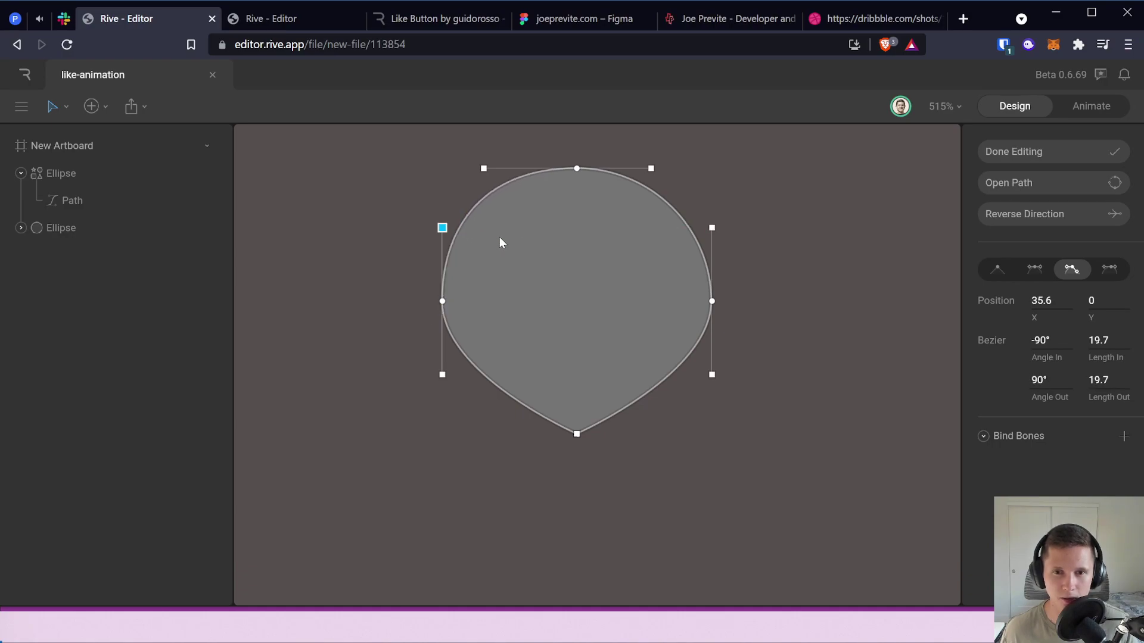
pyautogui.moveTo(484, 168); pyautogui.dragTo(527, 227)
pyautogui.hotkey('ctrl', 'z')
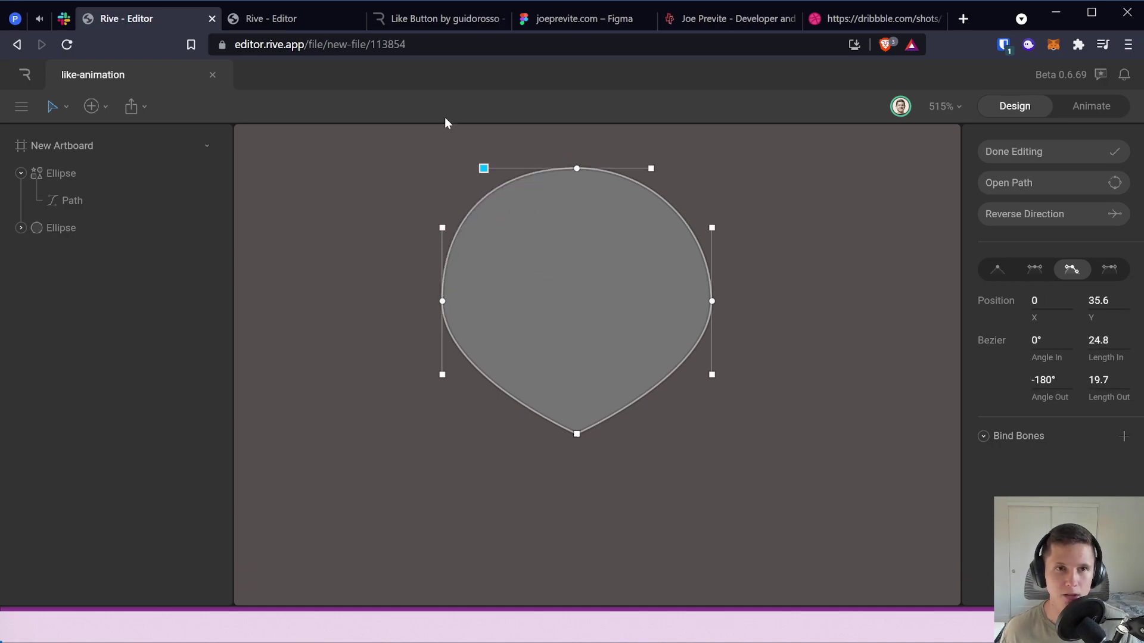
# - Following the reference heart, change the top vertex to a straight corner and lower it to form the heart's notch
pyautogui.click(254, 19)
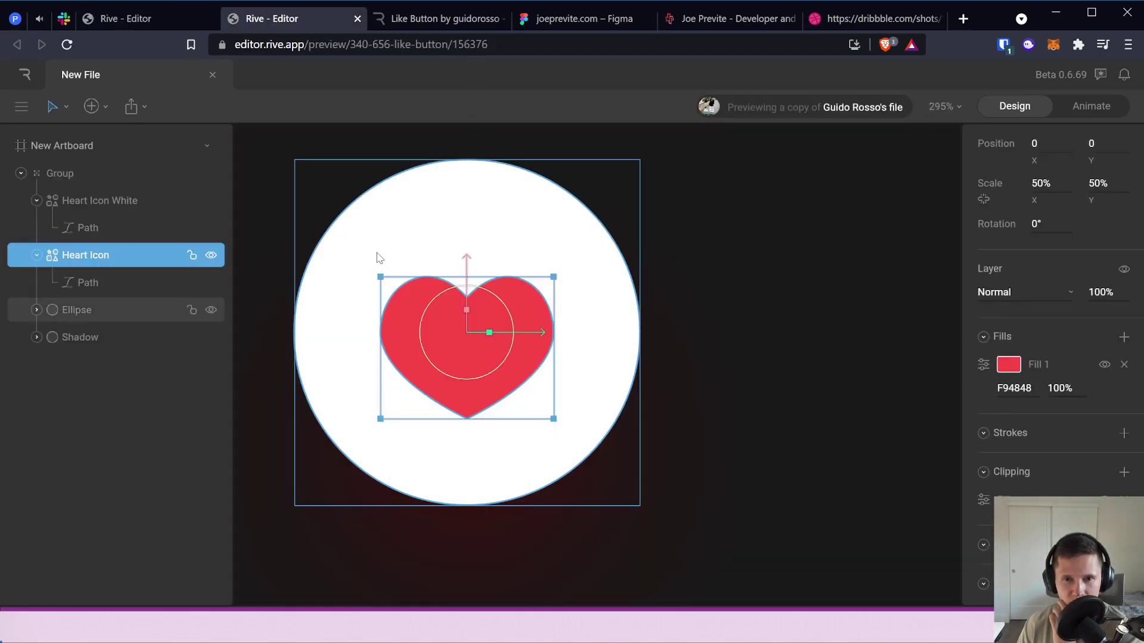
pyautogui.click(165, 19)
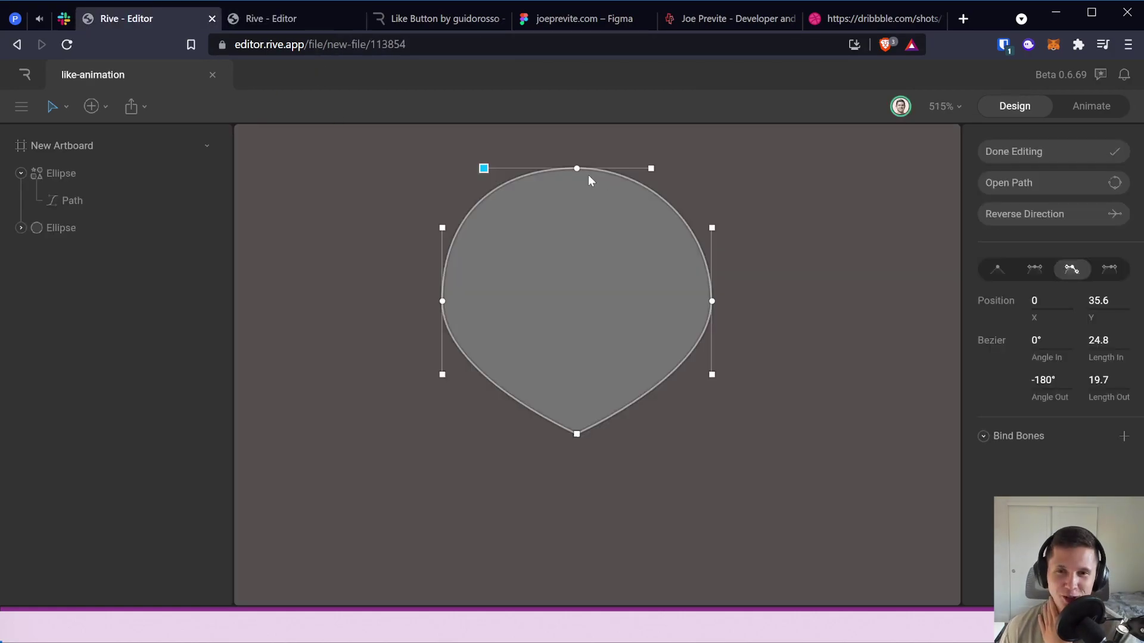
pyautogui.moveTo(576, 169); pyautogui.dragTo(572, 241)
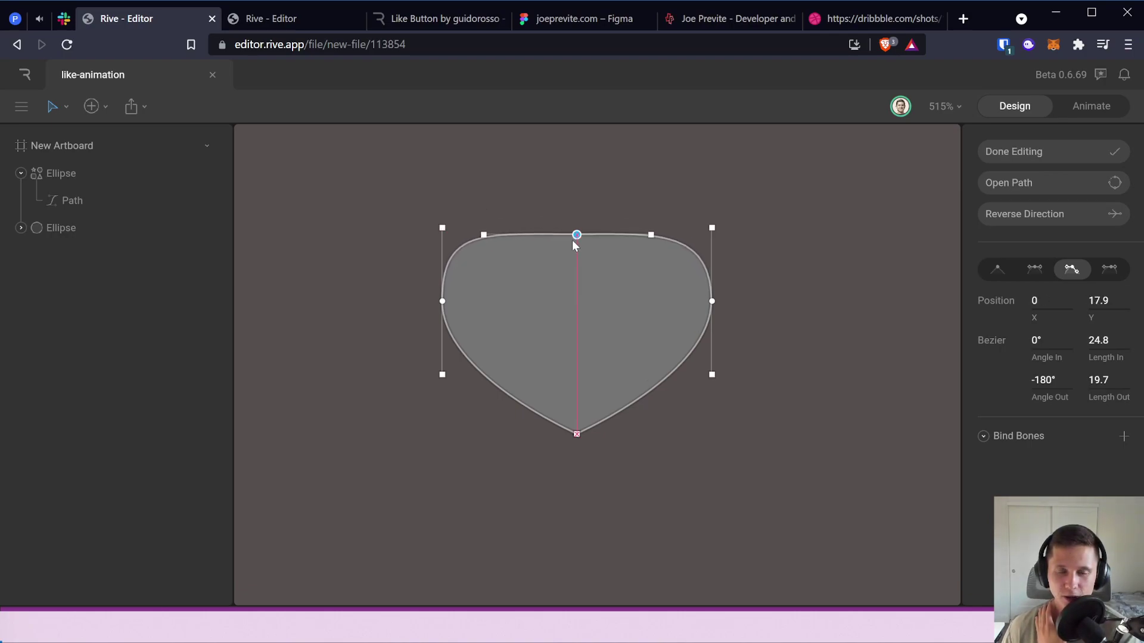
pyautogui.moveTo(484, 234)
pyautogui.mouseDown()
pyautogui.moveTo(534, 300)
pyautogui.moveTo(483, 241)
pyautogui.mouseUp()
pyautogui.press('Right')
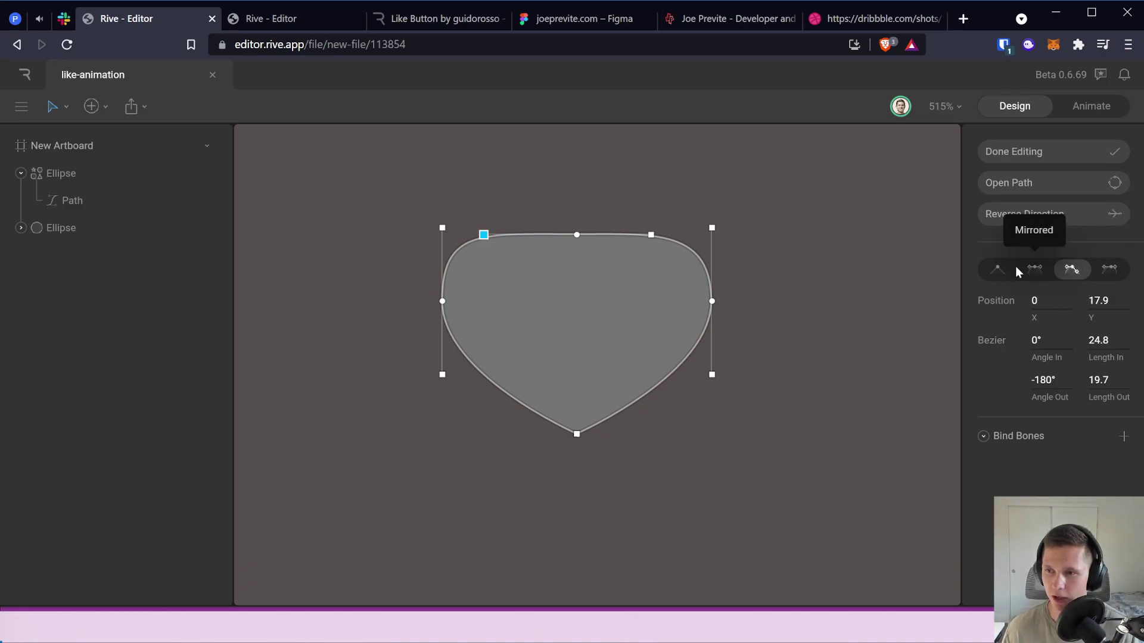
pyautogui.click(991, 268)
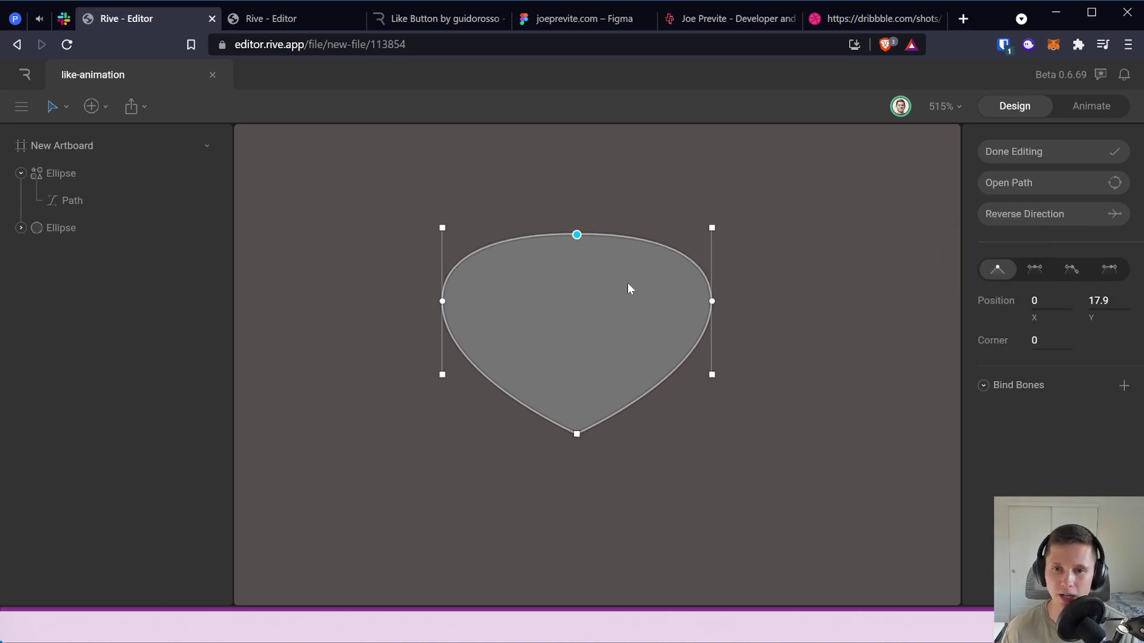
pyautogui.moveTo(577, 234); pyautogui.dragTo(577, 315)
# - Give the right vertex asymmetric handles and tilt its upper handle inward to about -117° with a length of about 26.2
pyautogui.moveTo(711, 232)
pyautogui.mouseDown()
pyautogui.moveTo(603, 245)
pyautogui.moveTo(681, 230)
pyautogui.moveTo(709, 245)
pyautogui.moveTo(681, 250)
pyautogui.moveTo(700, 228)
pyautogui.mouseUp()
pyautogui.hotkey('ctrl', 'z')
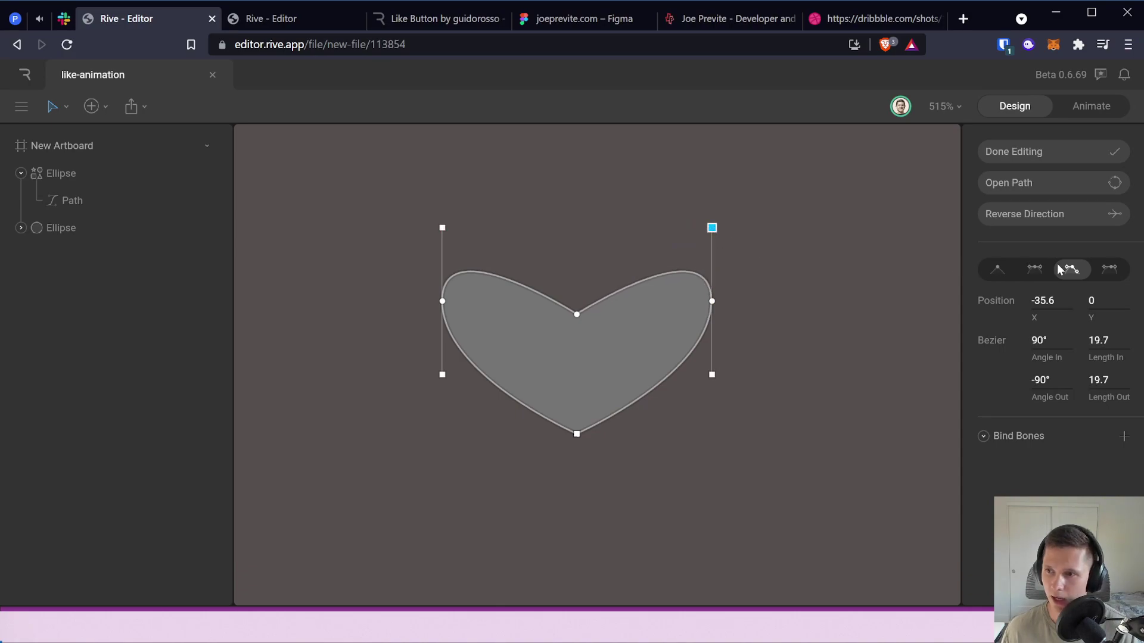
pyautogui.click(1033, 269)
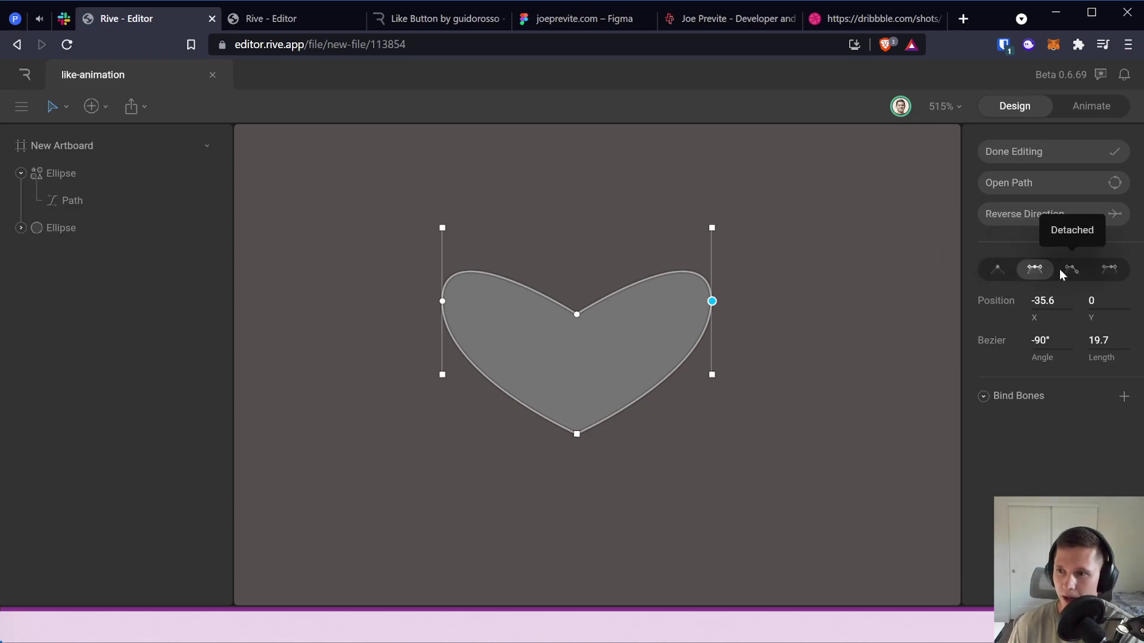
pyautogui.click(1110, 271)
pyautogui.moveTo(714, 229); pyautogui.dragTo(666, 219)
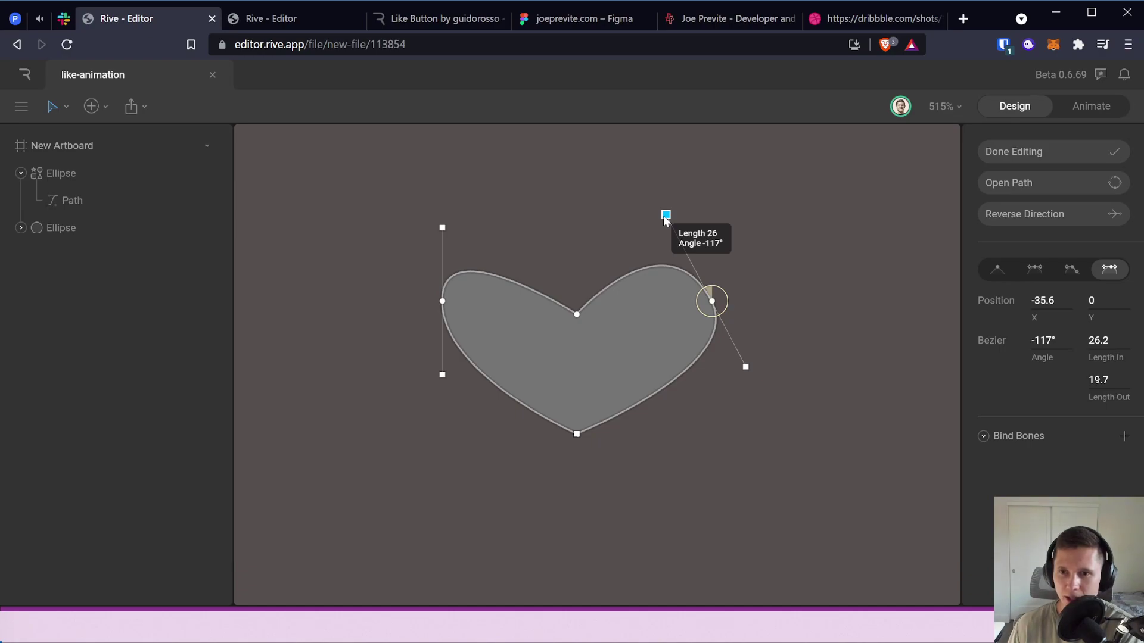
pyautogui.moveTo(666, 219); pyautogui.dragTo(666, 219)
# - Try tilting the left vertex's lower and upper handles independently, undoing each change
pyautogui.moveTo(442, 375); pyautogui.dragTo(376, 383)
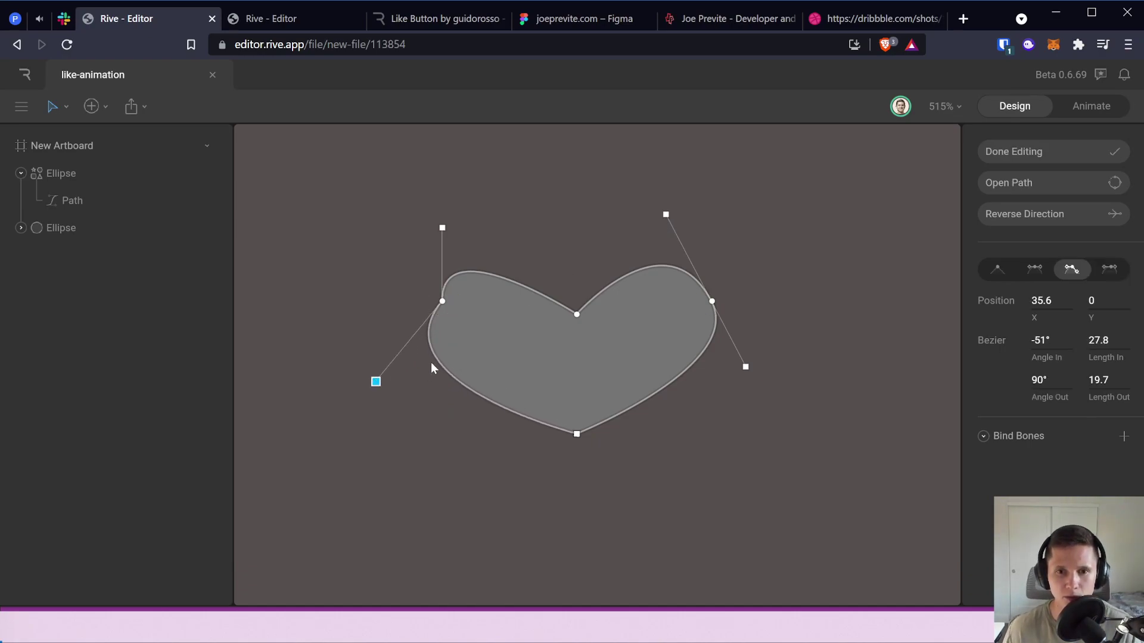
pyautogui.hotkey('ctrl', 'z')
pyautogui.moveTo(441, 229); pyautogui.dragTo(505, 219)
pyautogui.hotkey('ctrl', 'z')
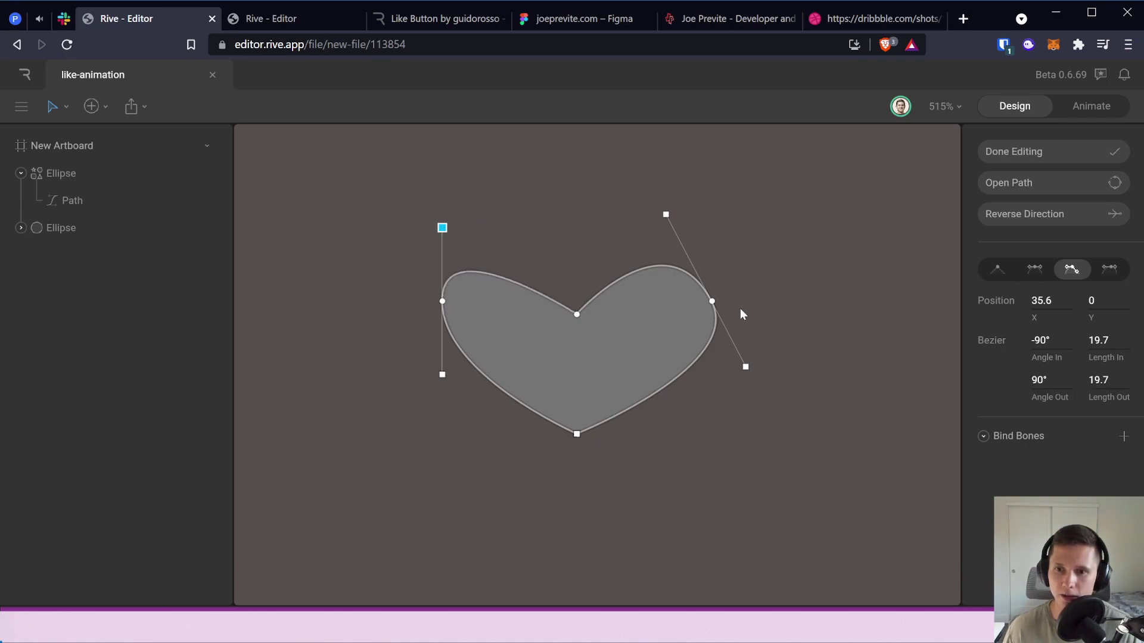
# - Give the left vertex asymmetric handles and tilt its upper handle inward to about 117° with a length of about 24.9
pyautogui.click(714, 300)
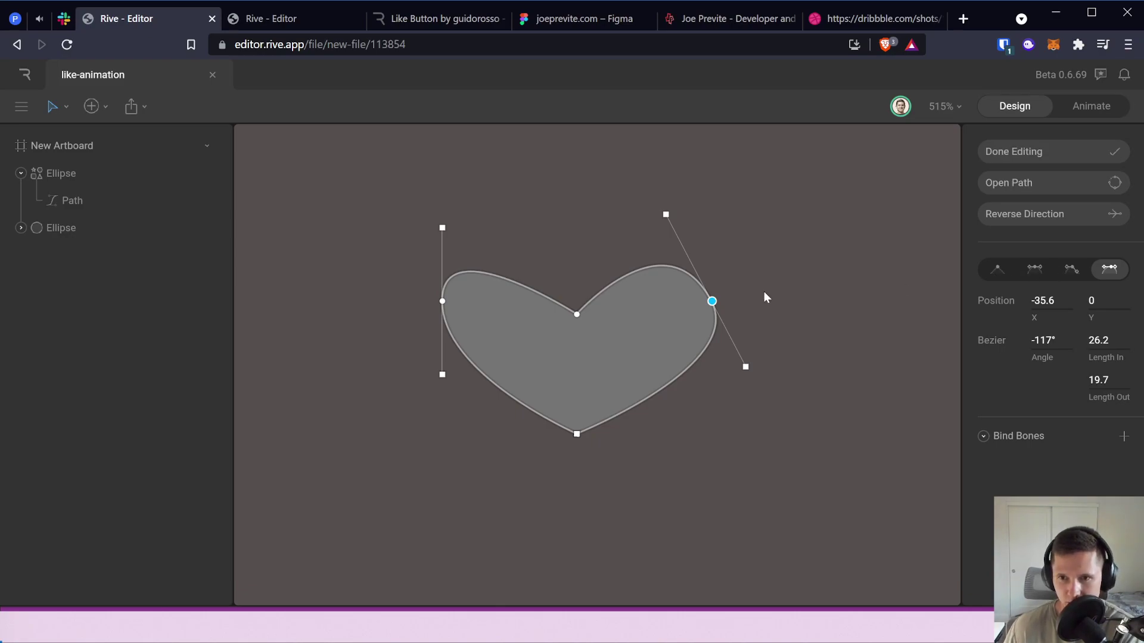
pyautogui.click(441, 300)
pyautogui.click(1110, 271)
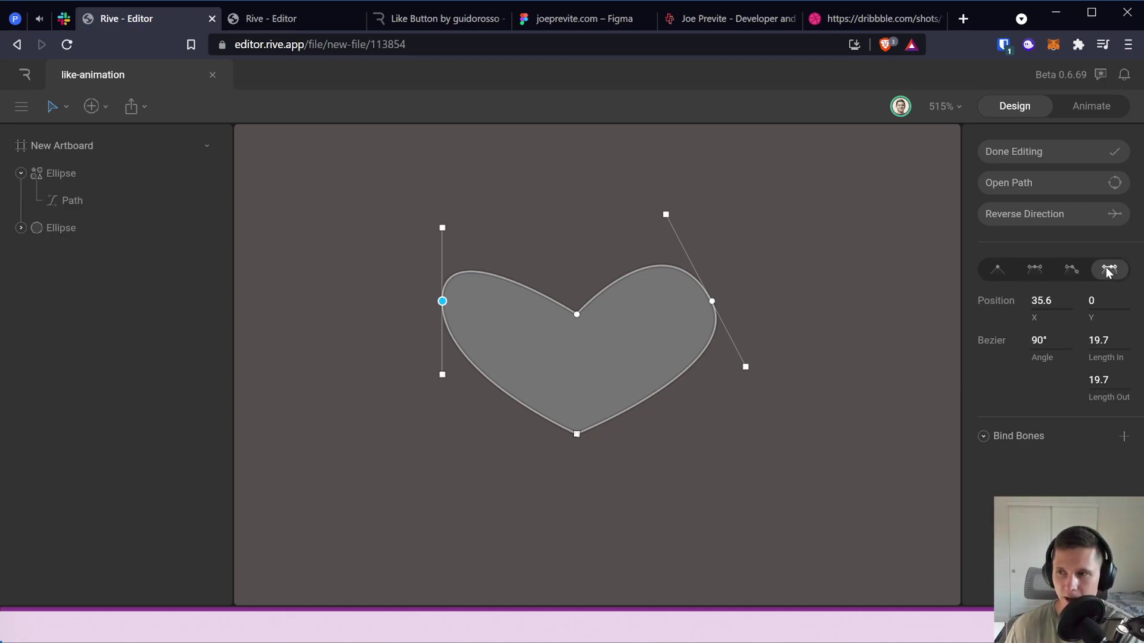
pyautogui.moveTo(441, 232); pyautogui.dragTo(491, 222)
# - Try copying the right vertex's Bezier angle of -117.388 to the left vertex and undo the change
pyautogui.click(665, 215)
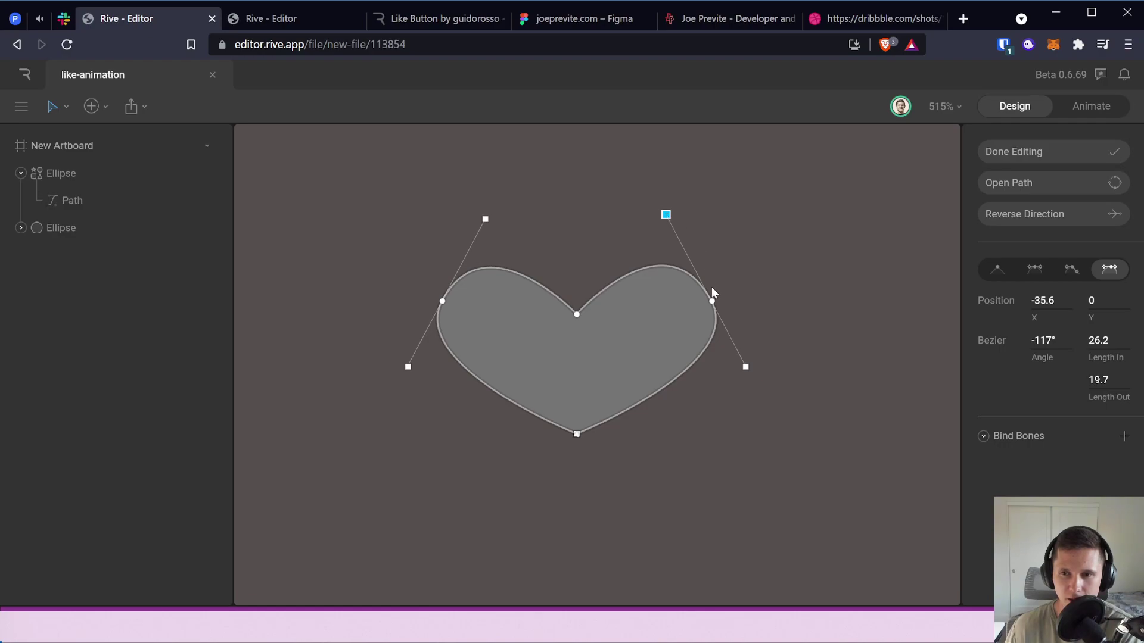
pyautogui.click(712, 302)
pyautogui.click(667, 217)
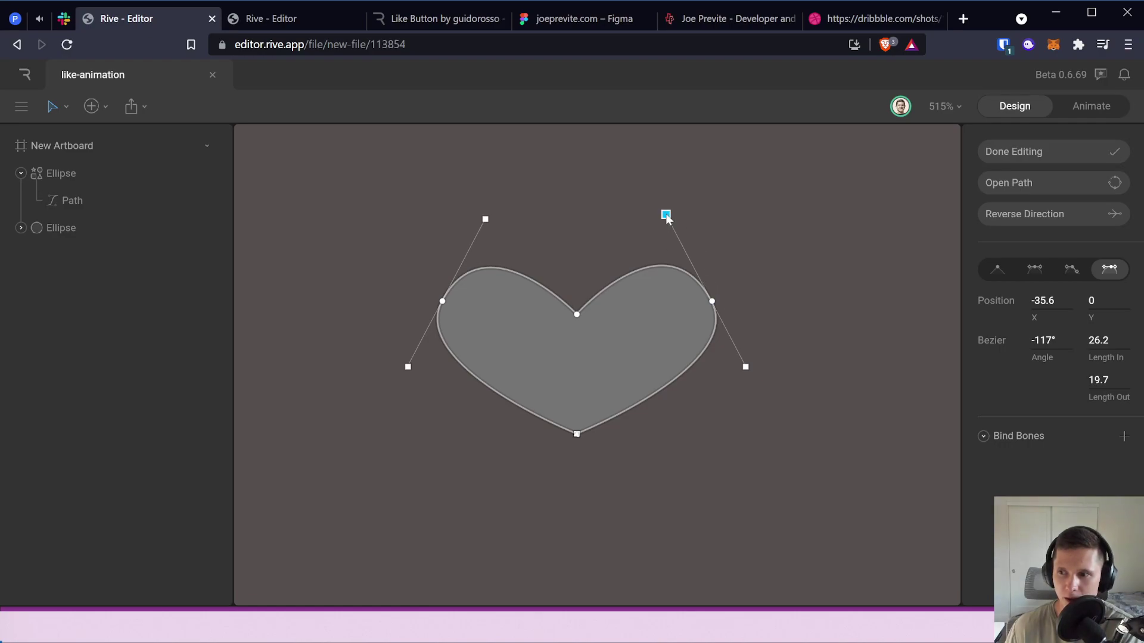
pyautogui.click(1047, 339)
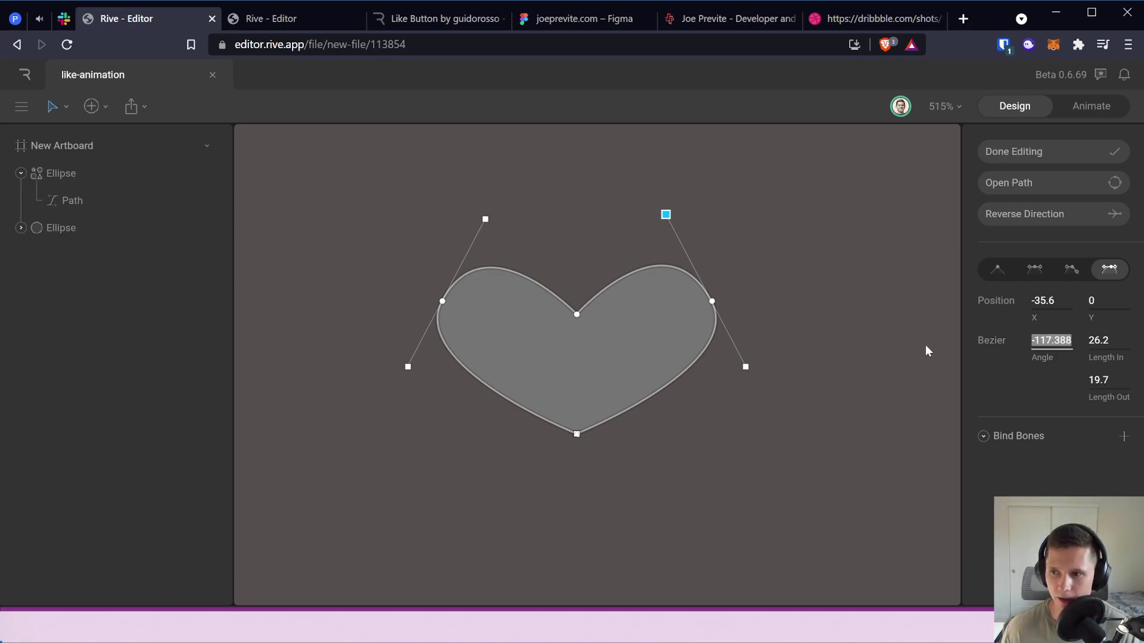
pyautogui.click(442, 302)
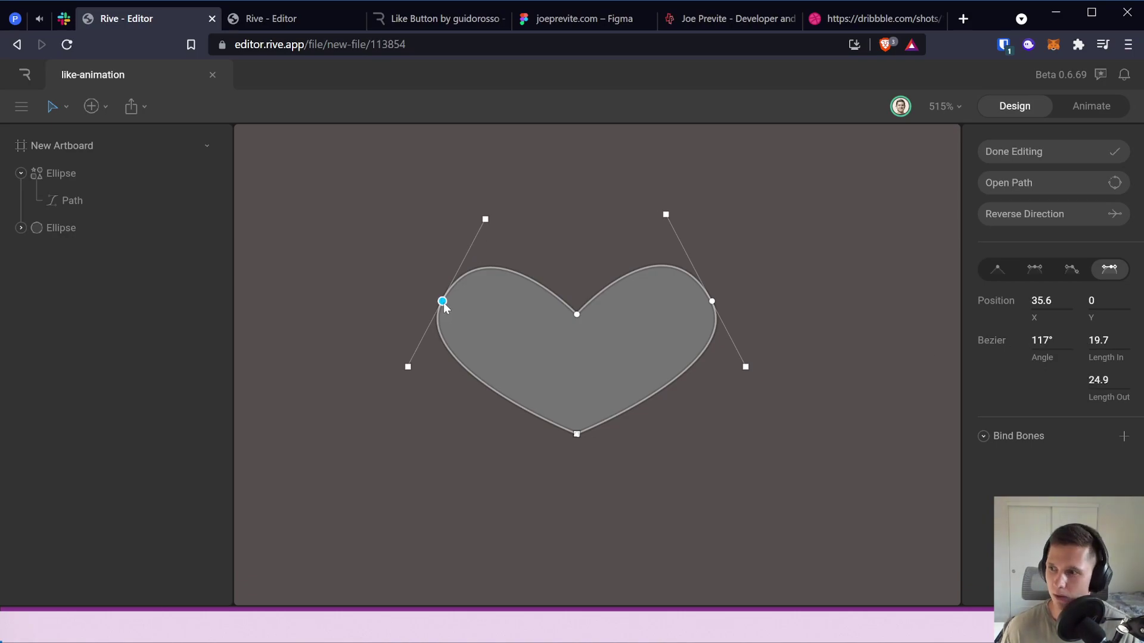
pyautogui.click(1045, 339)
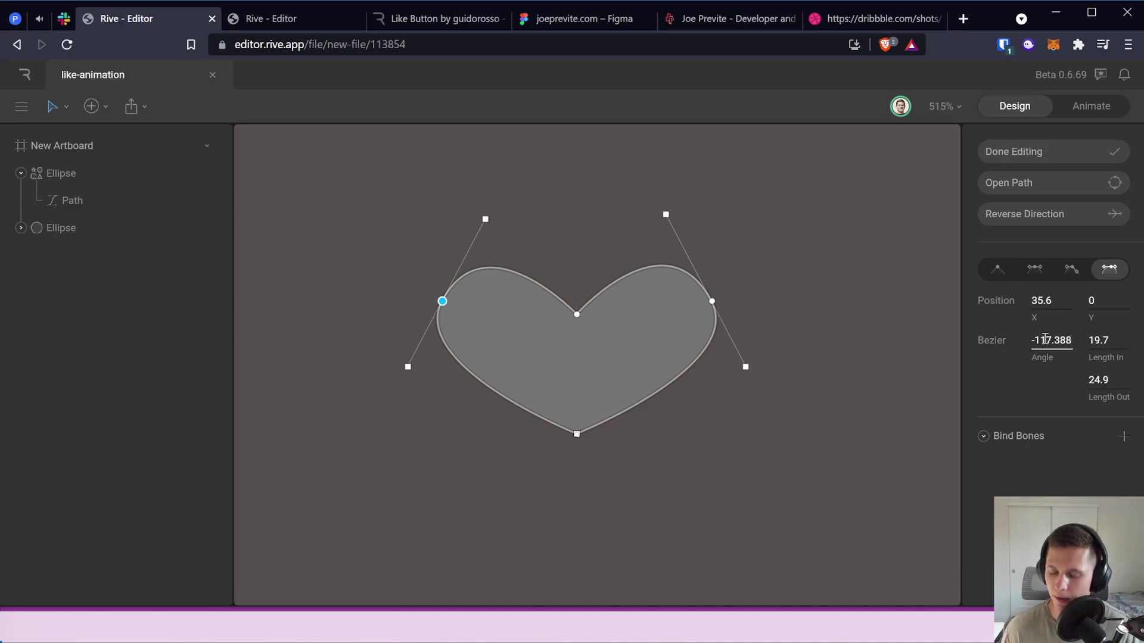
pyautogui.press('Return')
pyautogui.hotkey('ctrl', 'z')
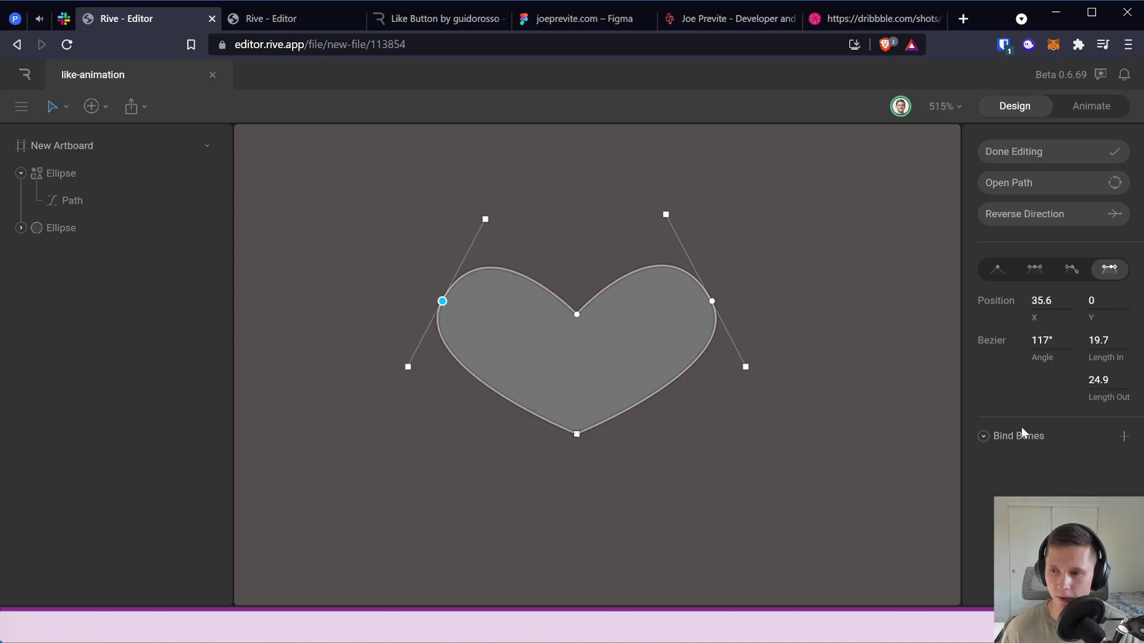
# - Compare the left and right vertices' Bezier values and set the left vertex's Length In to 26.2
pyautogui.click(1058, 341)
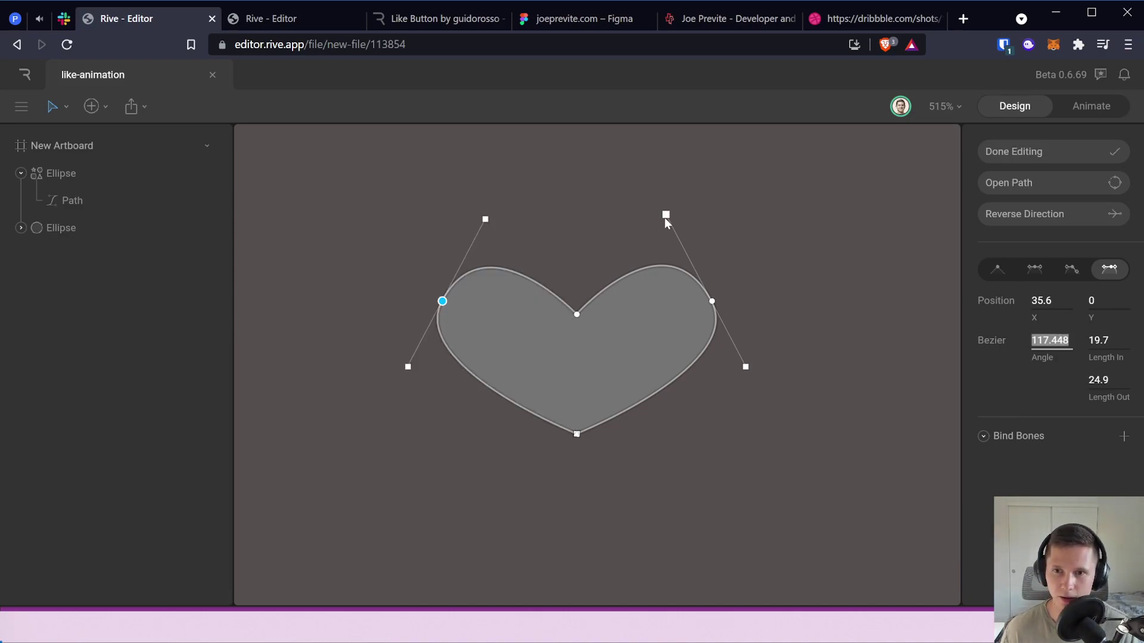
pyautogui.click(712, 301)
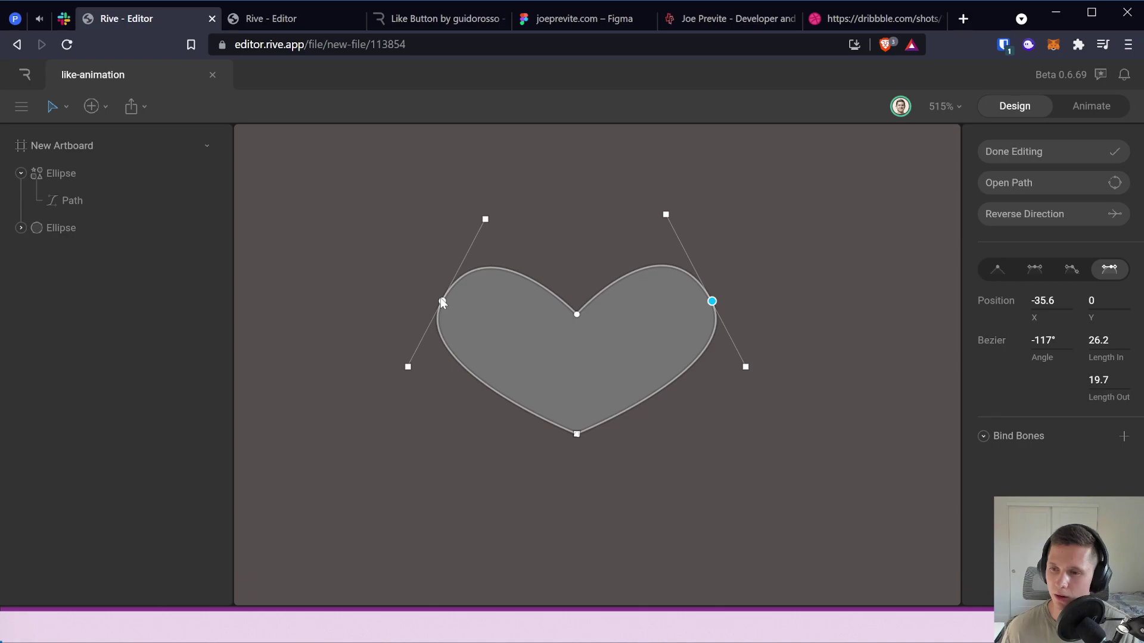
pyautogui.click(442, 302)
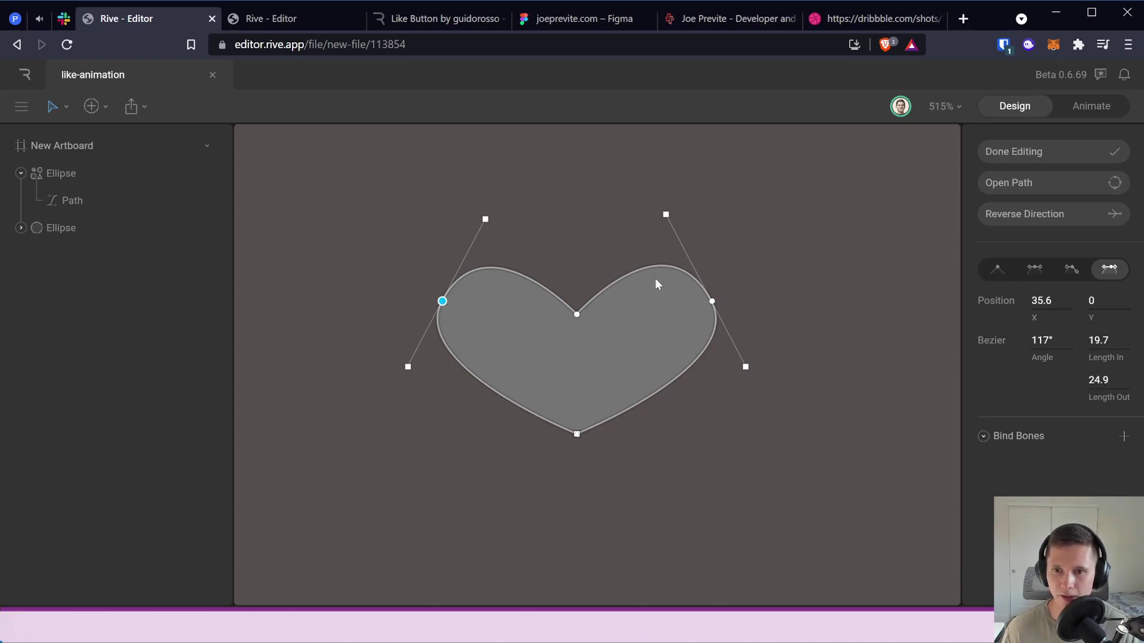
pyautogui.click(712, 301)
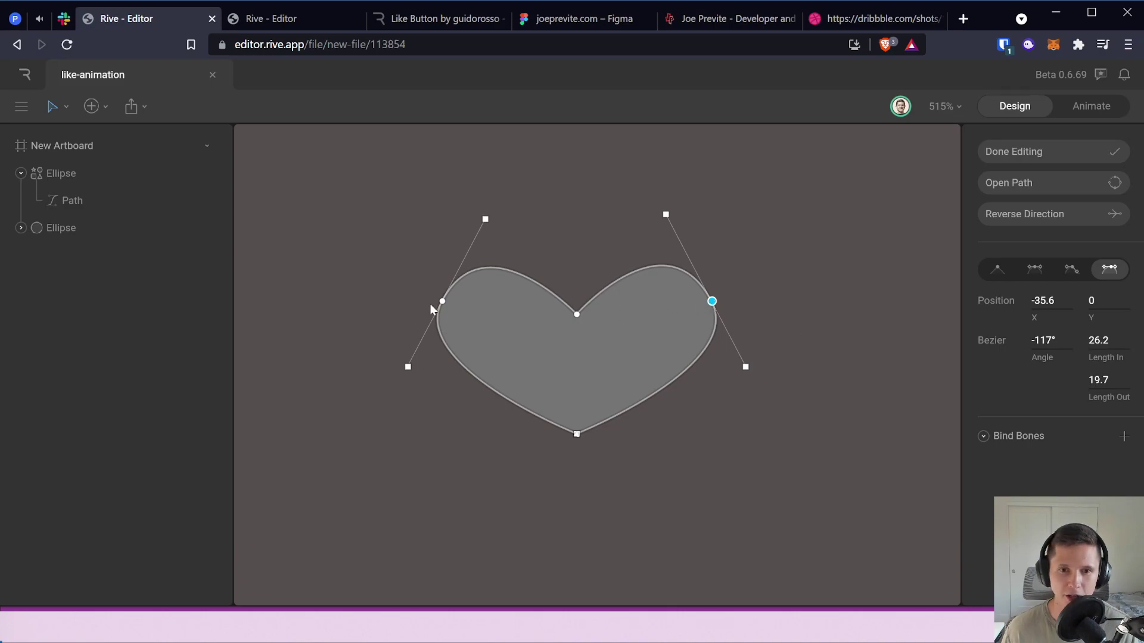
pyautogui.click(442, 302)
pyautogui.click(1108, 340)
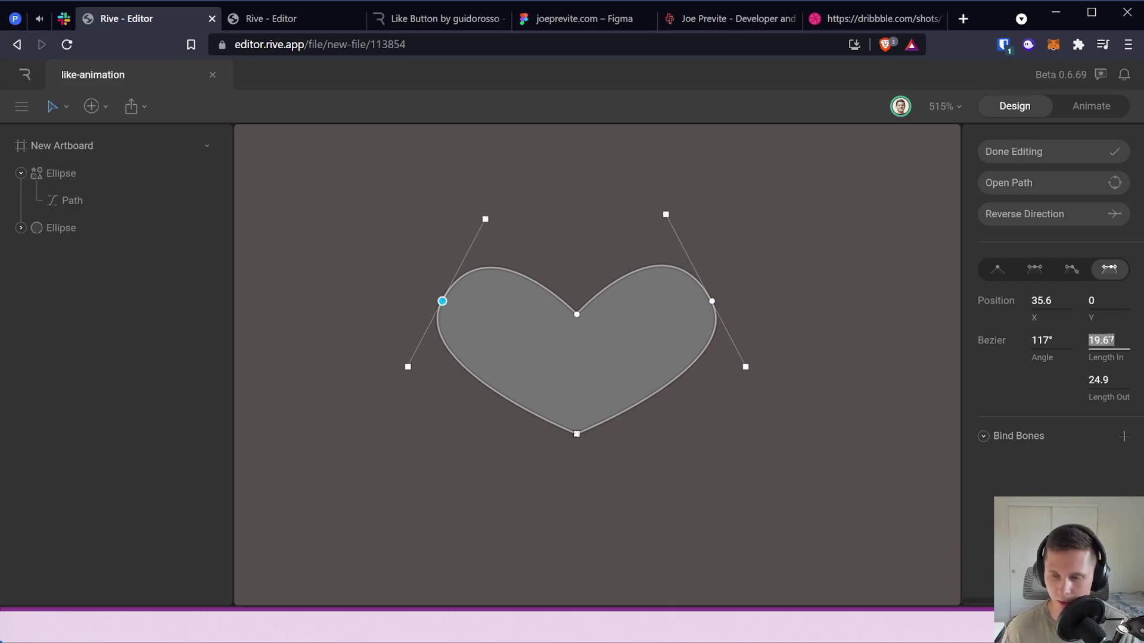
pyautogui.write('26.2')
pyautogui.press('Return')
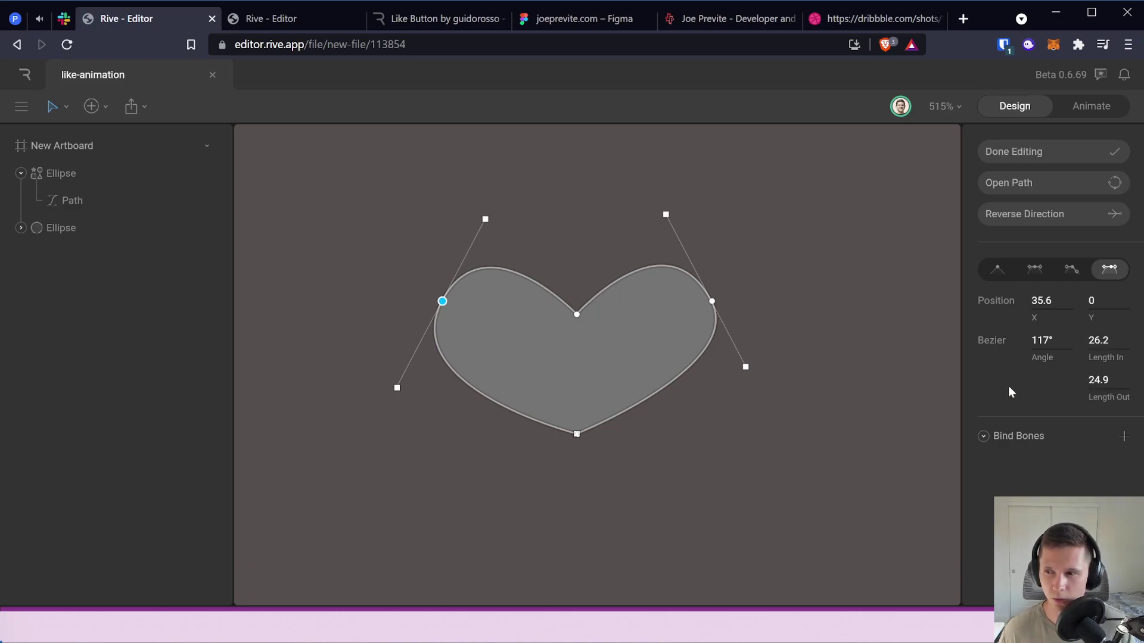
# - Set the right vertex's Length Out to 24.9 and finish editing the path
pyautogui.click(712, 301)
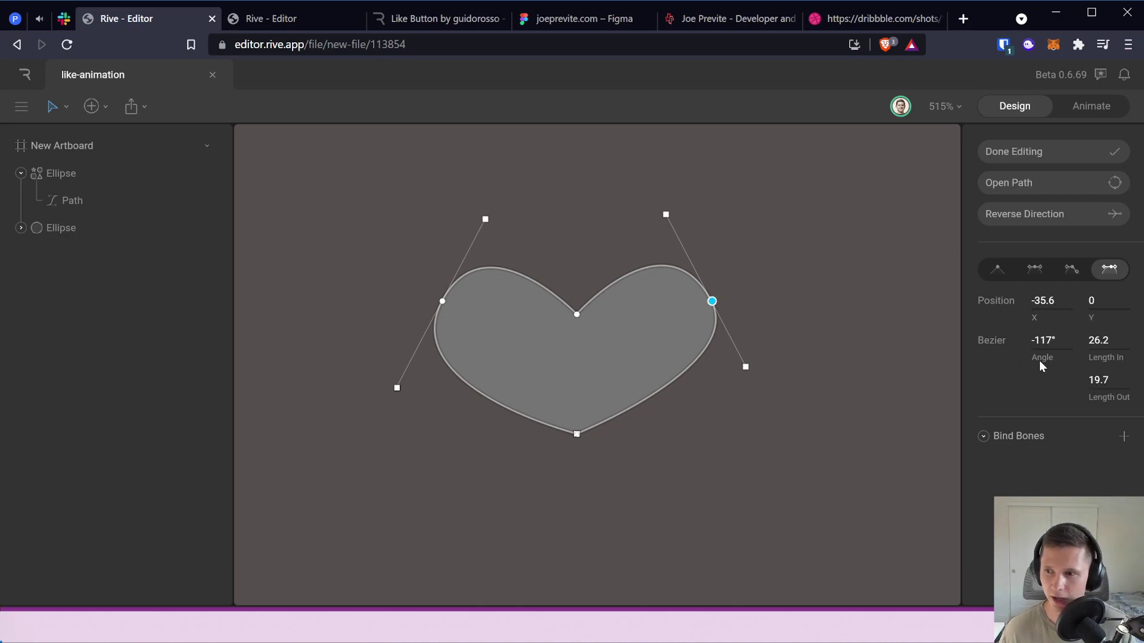
pyautogui.click(1101, 379)
pyautogui.write('24.9')
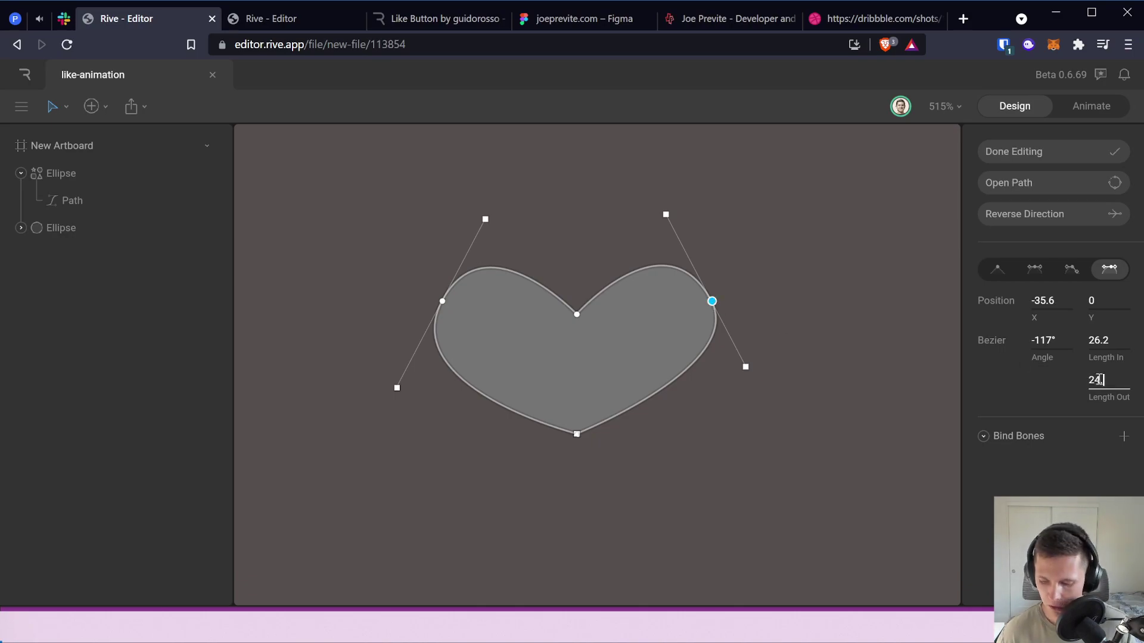
pyautogui.press('Return')
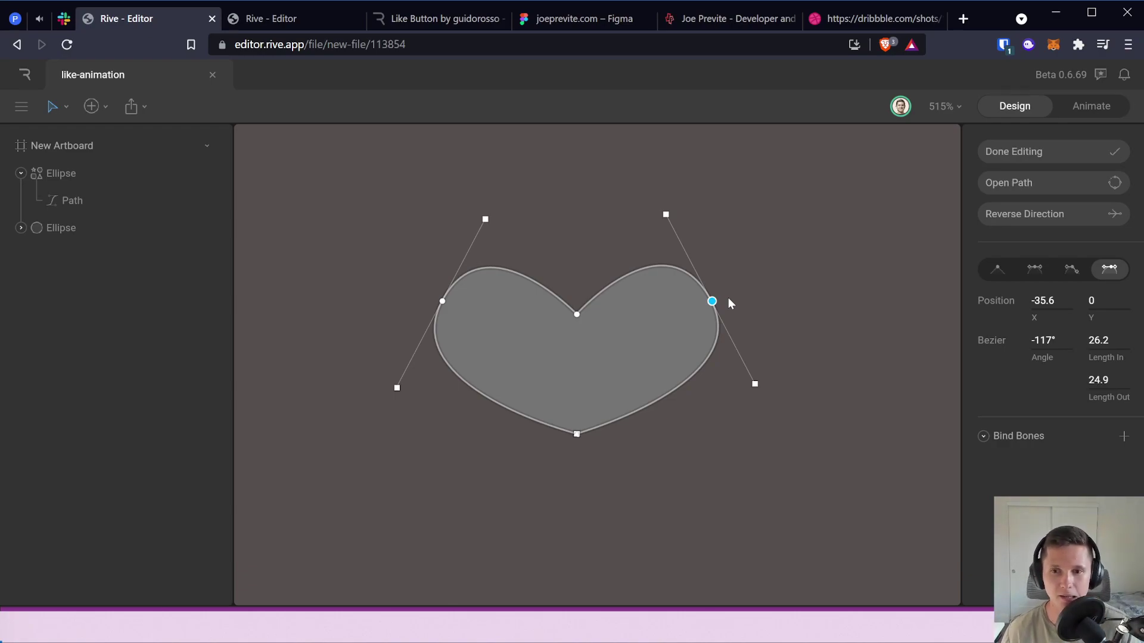
pyautogui.click(558, 223)
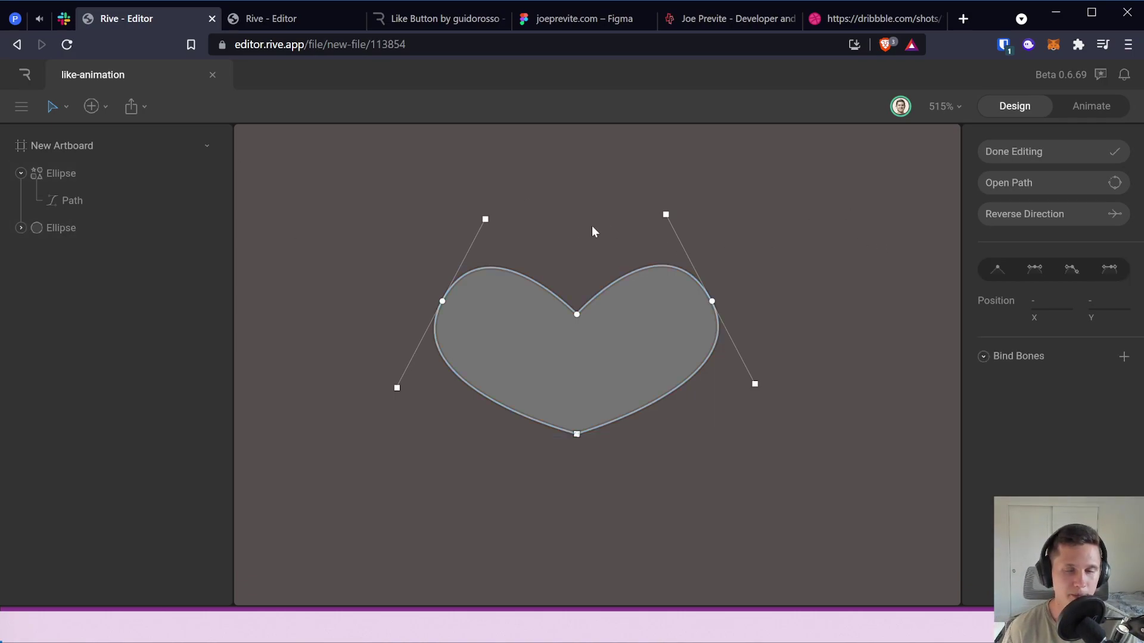
pyautogui.press('Escape')
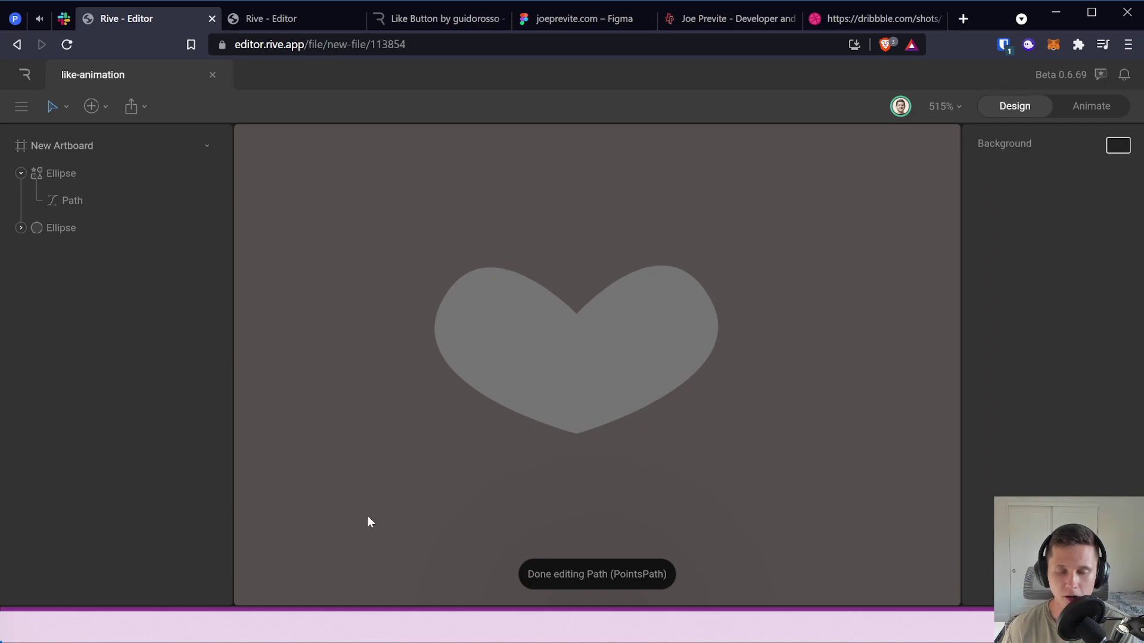
# - Compare the heart with the reference file open in the other Rive editor tab
pyautogui.click(305, 24)
pyautogui.click(188, 15)
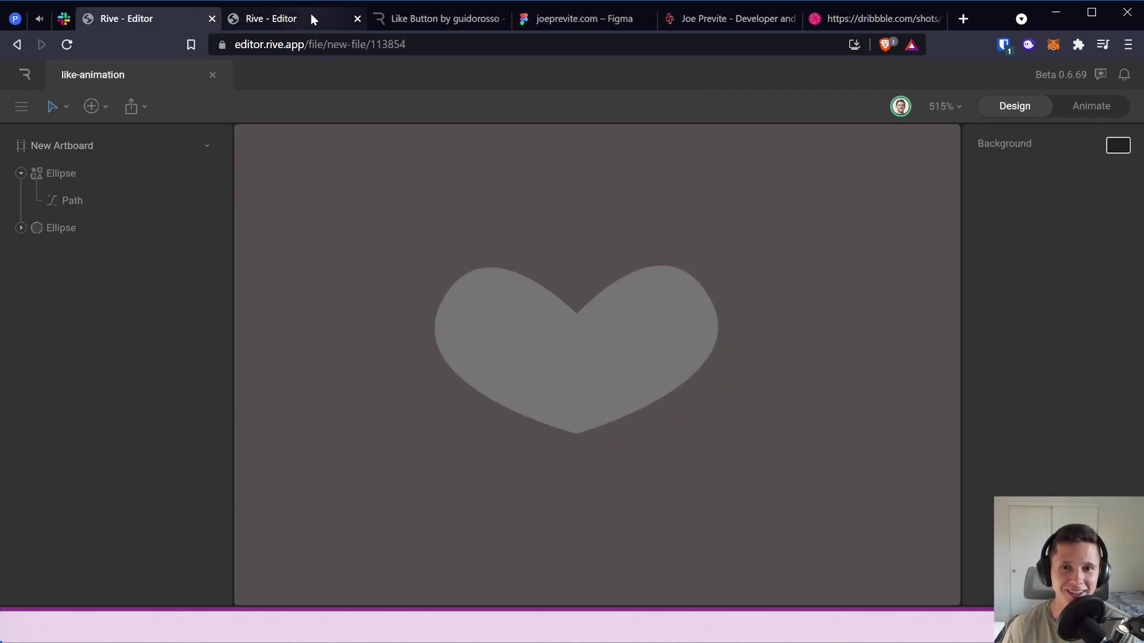
pyautogui.click(310, 17)
pyautogui.click(156, 14)
# - Select the heart's path and open it for vertex editing
pyautogui.click(578, 322)
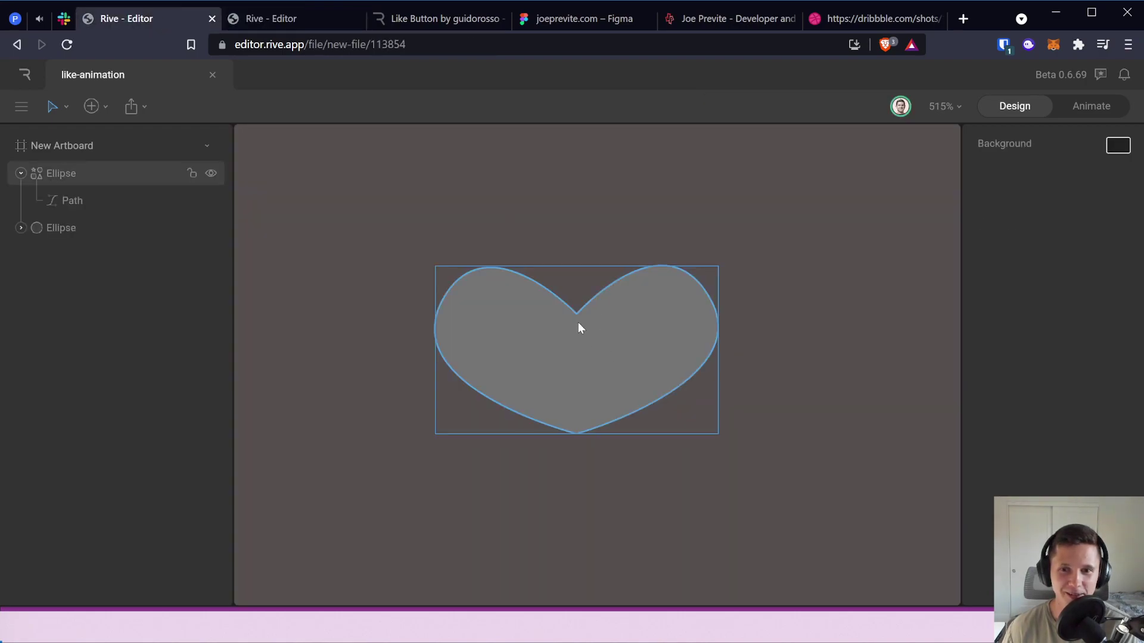
pyautogui.doubleClick(670, 300)
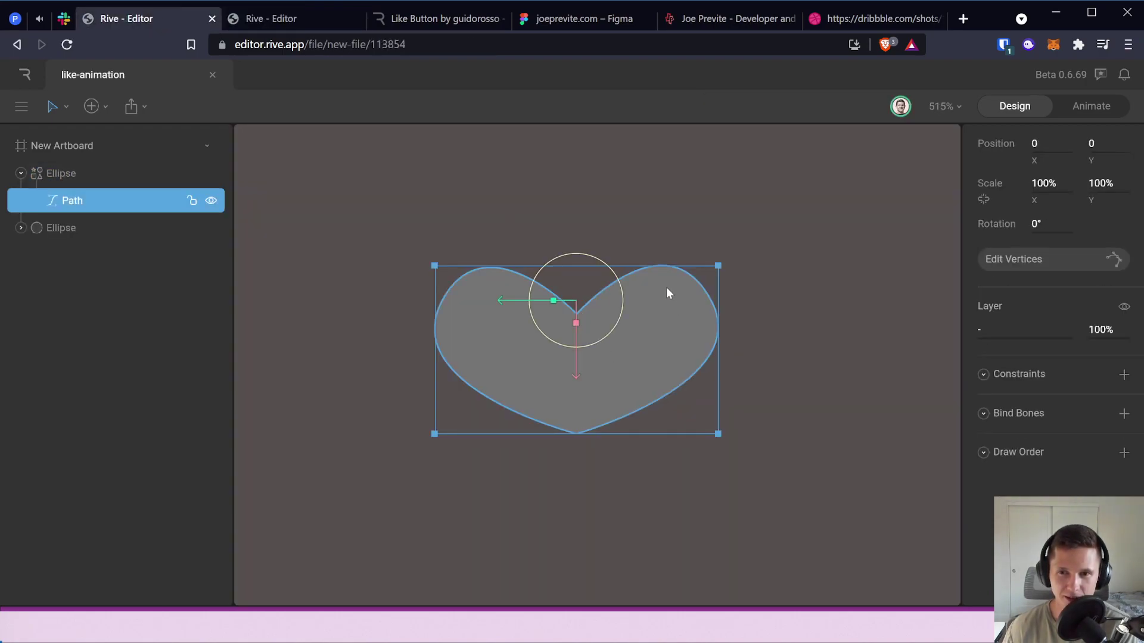
pyautogui.doubleClick(666, 287)
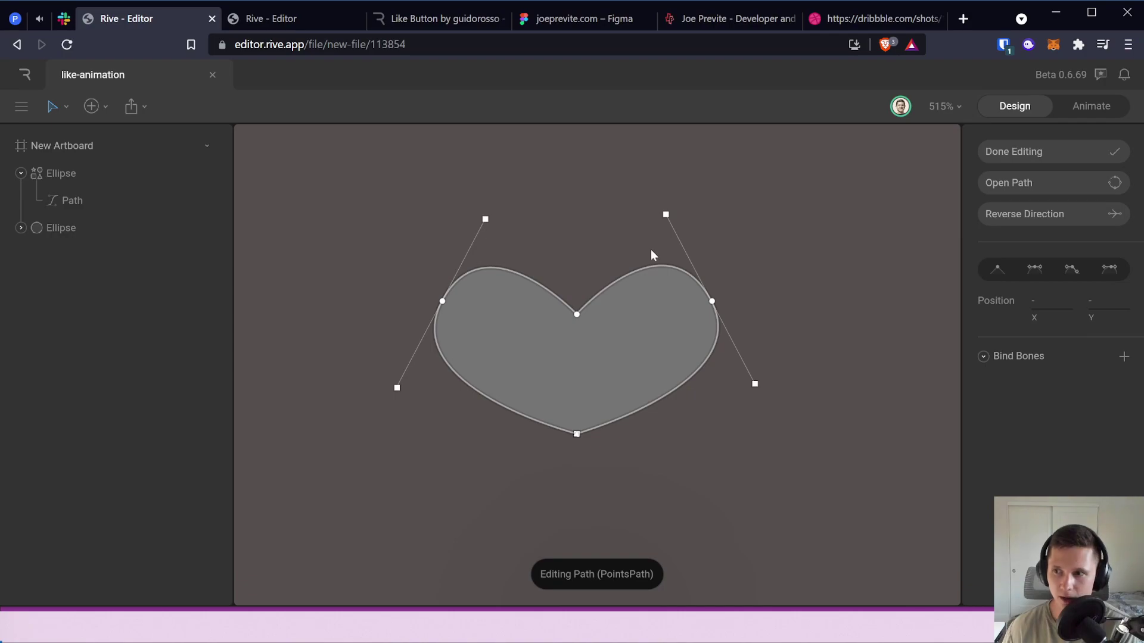
# - Try converting the left vertex to a straight corner and undo the conversion
pyautogui.click(443, 301)
pyautogui.click(997, 270)
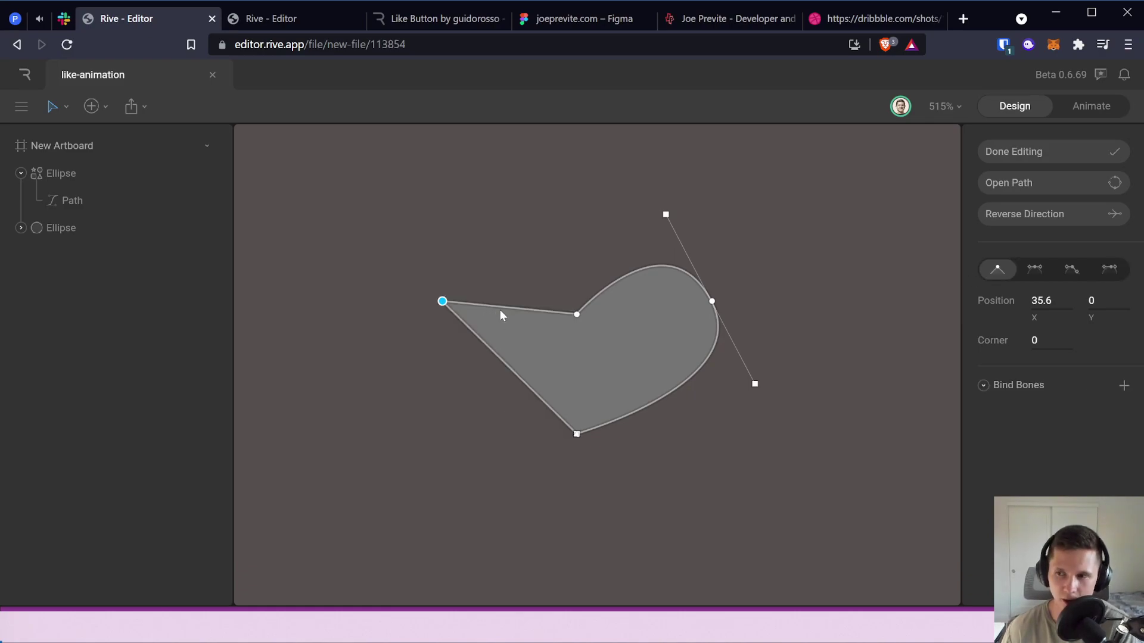
pyautogui.hotkey('ctrl', 'z')
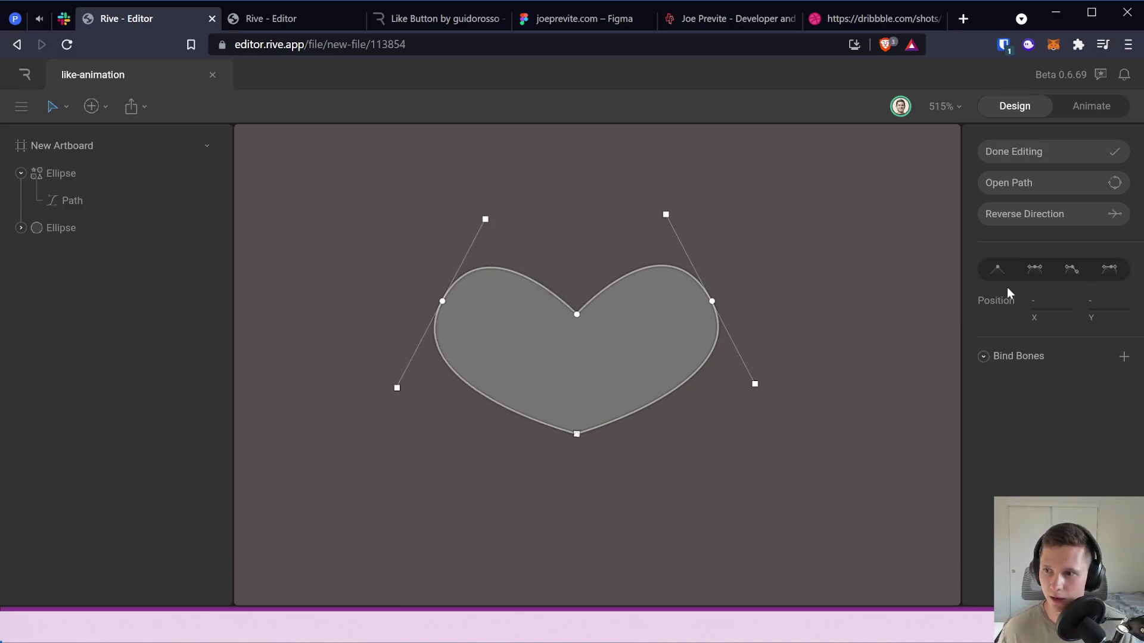
# - Move the heart's left vertex inward and slightly up to about X 28.9, Y 1.9
pyautogui.moveTo(445, 304); pyautogui.dragTo(470, 301)
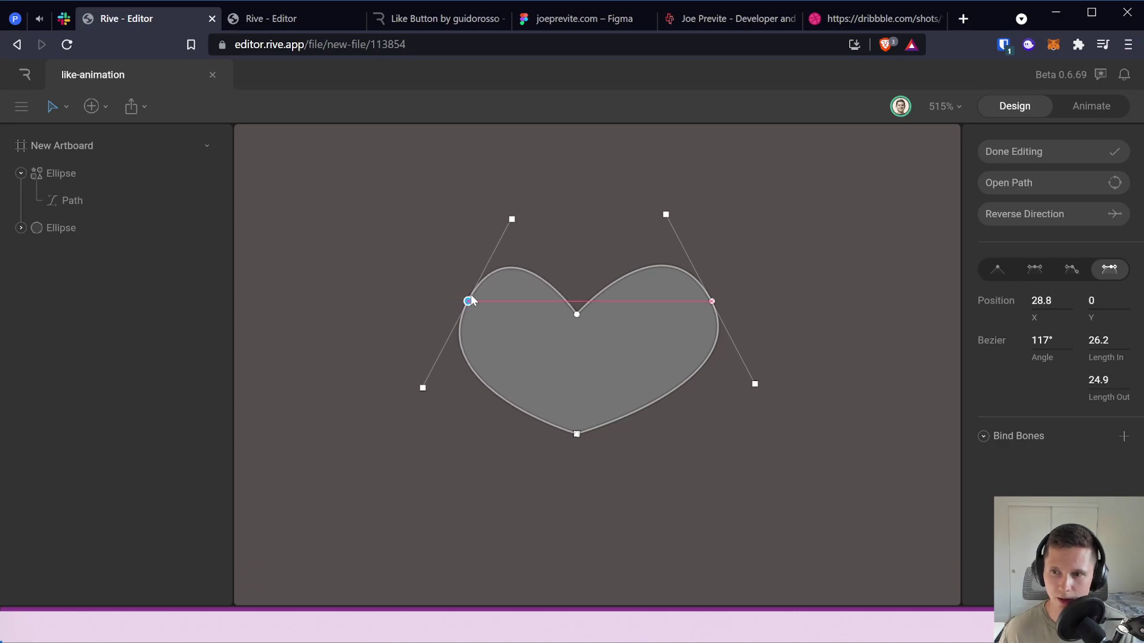
pyautogui.moveTo(471, 301)
pyautogui.mouseDown()
pyautogui.moveTo(470, 285)
pyautogui.moveTo(471, 294)
pyautogui.mouseUp()
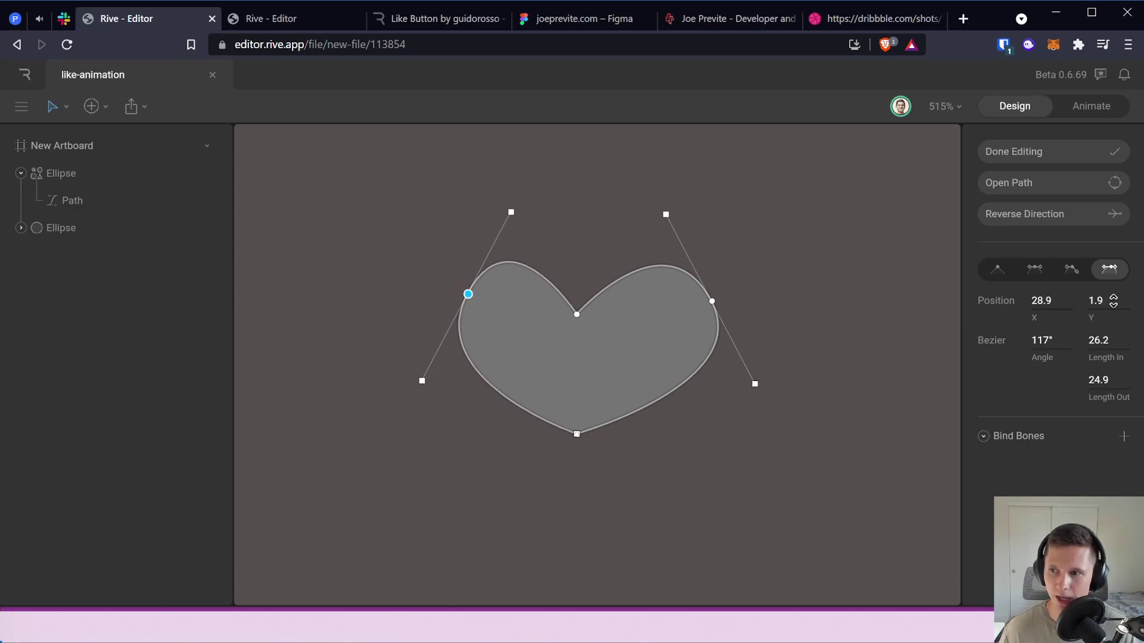
# - Set the right vertex's X position to -28.9 and finish editing the path
pyautogui.click(712, 302)
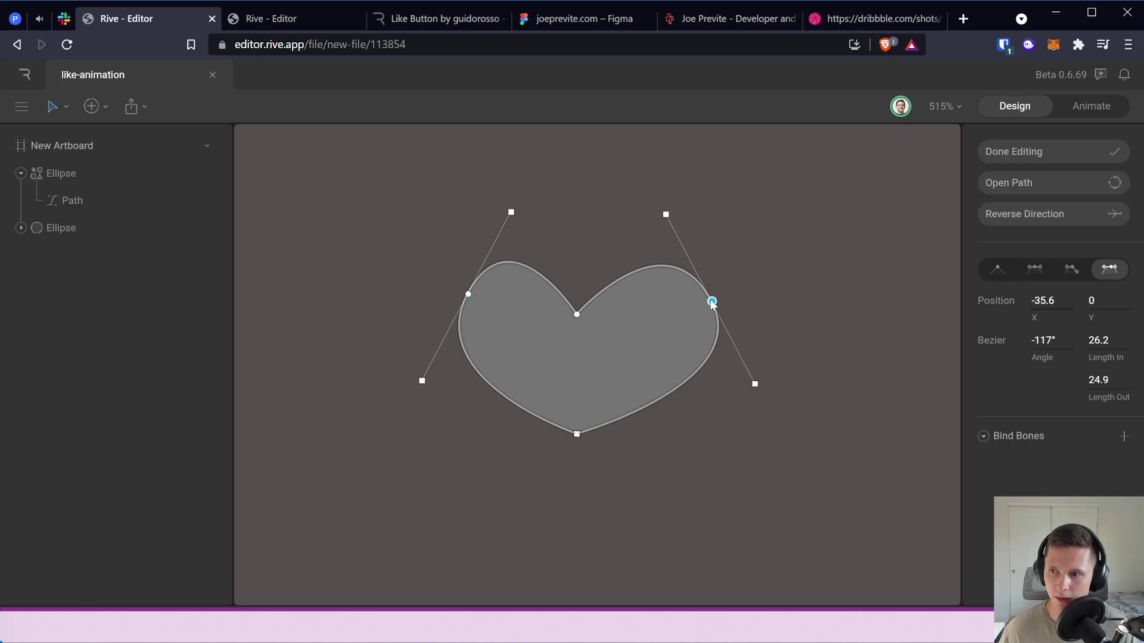
pyautogui.click(1047, 297)
pyautogui.write('-28')
pyautogui.press('Return')
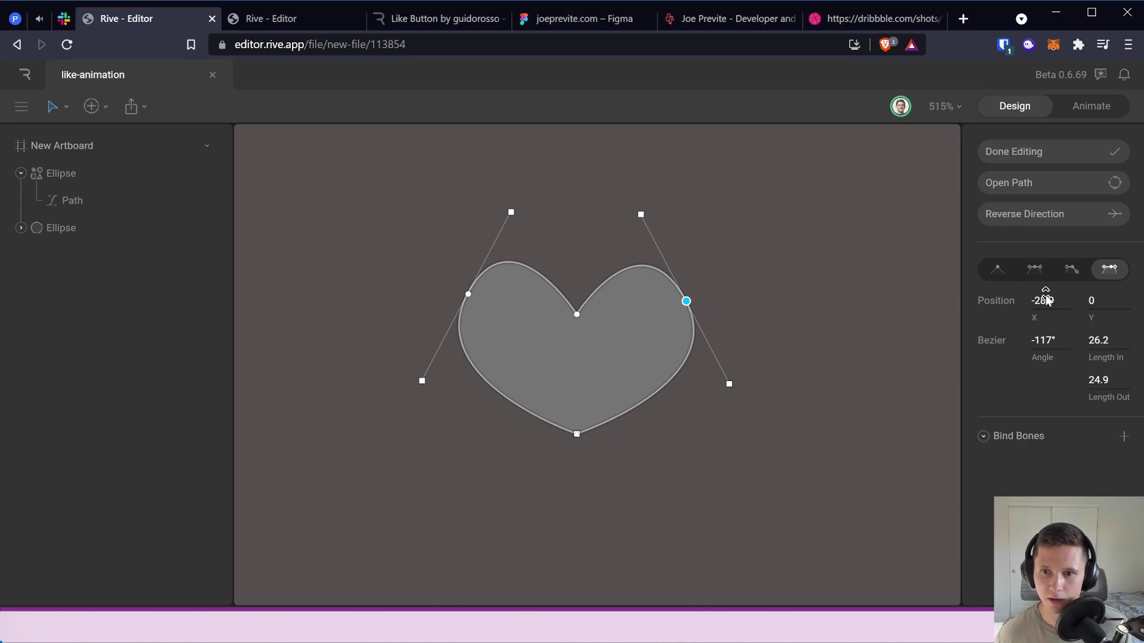
pyautogui.click(784, 299)
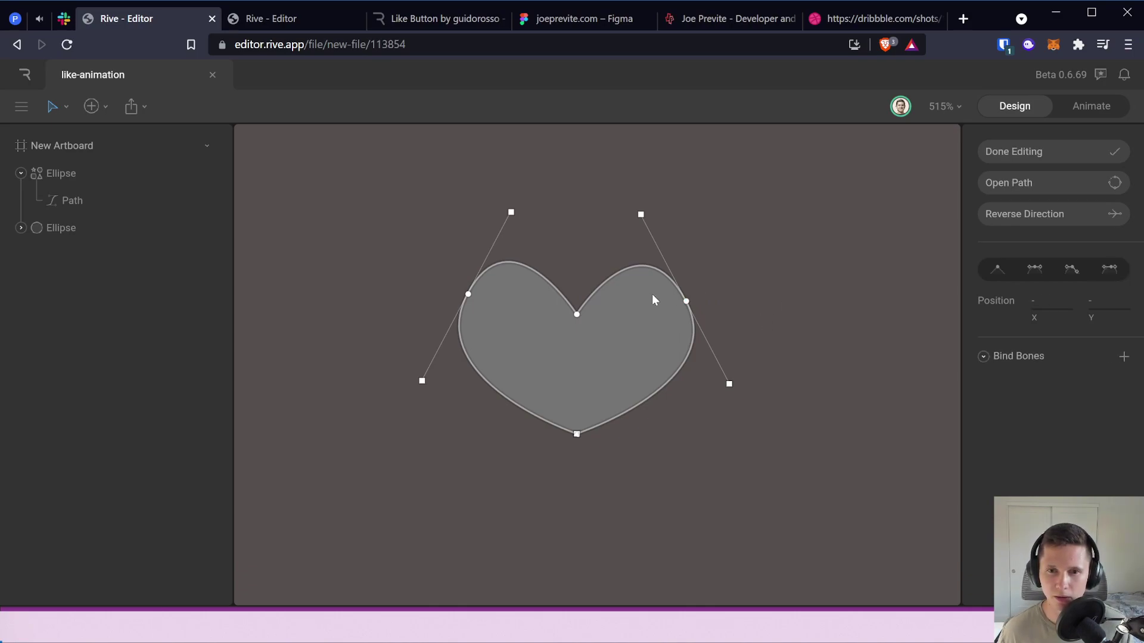
pyautogui.press('Escape')
pyautogui.press('Escape')
pyautogui.click(679, 307)
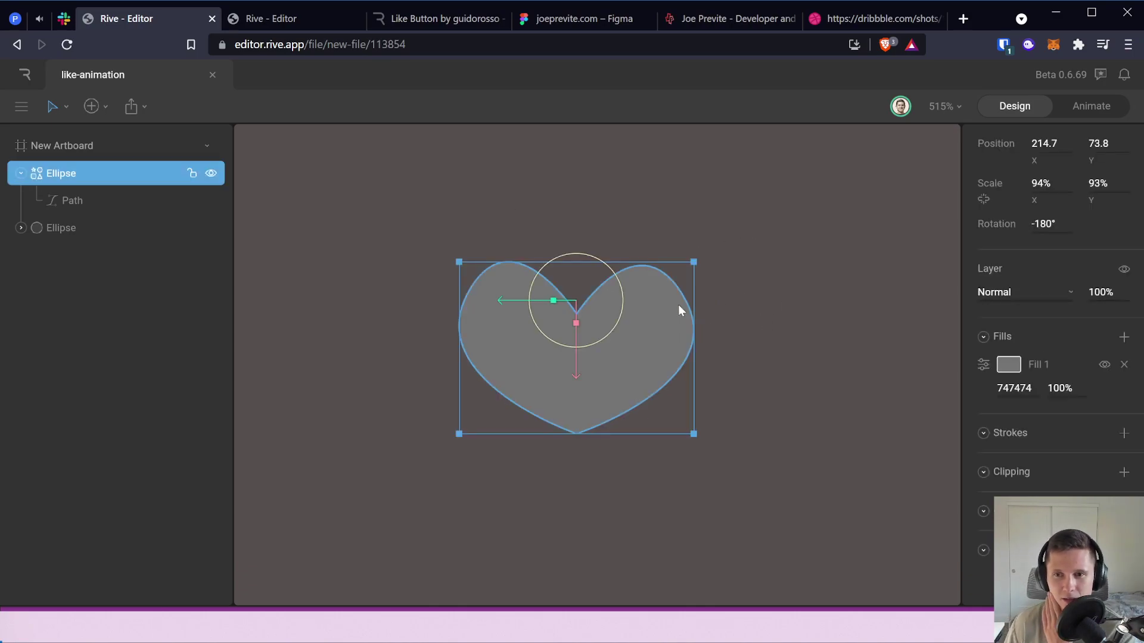
pyautogui.doubleClick(681, 305)
pyautogui.press('Escape')
pyautogui.click(650, 272)
pyautogui.doubleClick(649, 273)
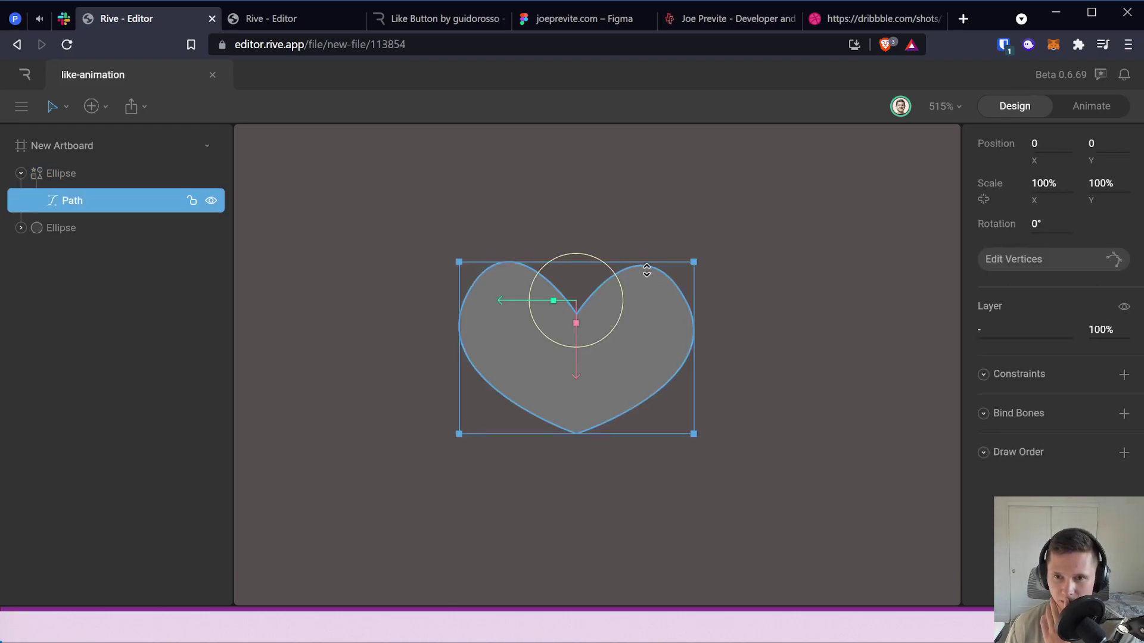
pyautogui.doubleClick(628, 269)
pyautogui.press('Escape')
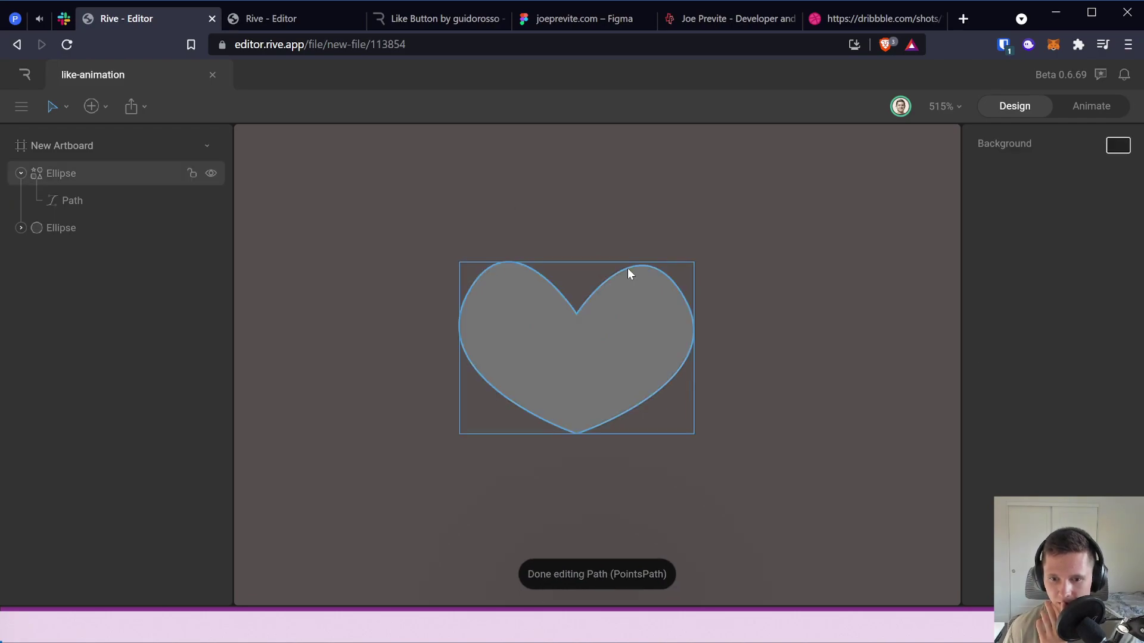
# - Reopen the heart's path for vertex editing
pyautogui.click(635, 283)
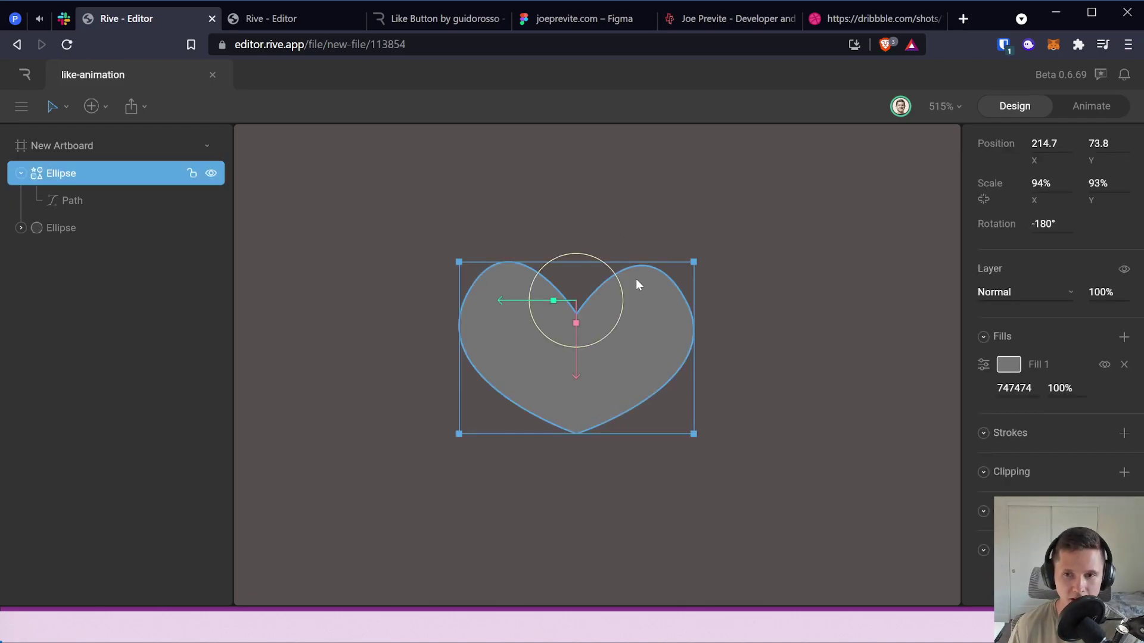
pyautogui.click(636, 280)
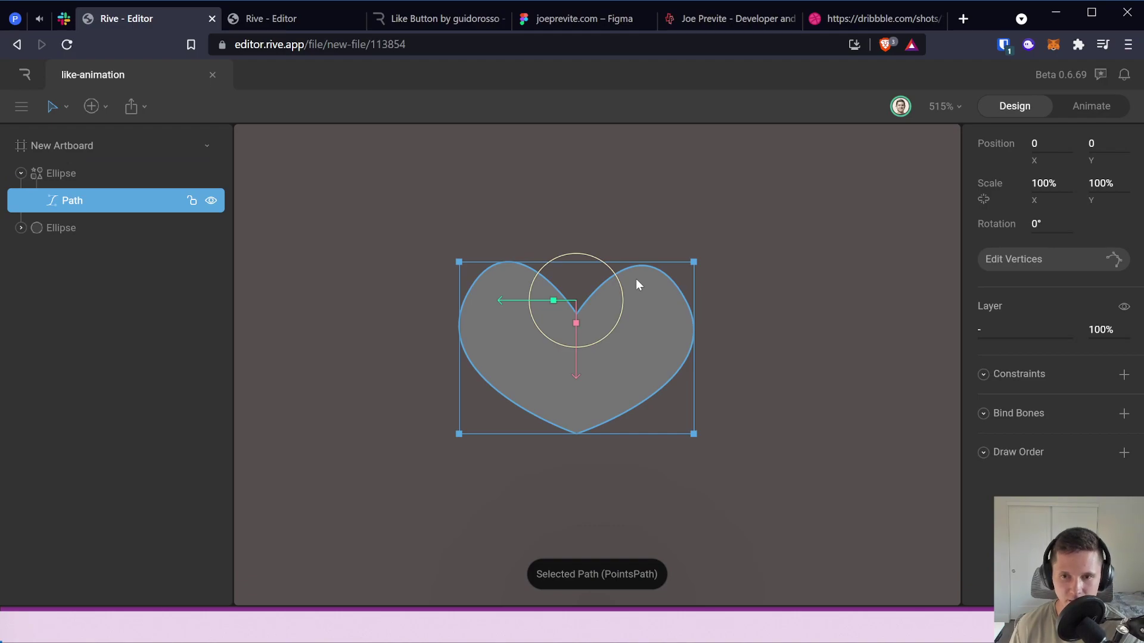
pyautogui.doubleClick(636, 281)
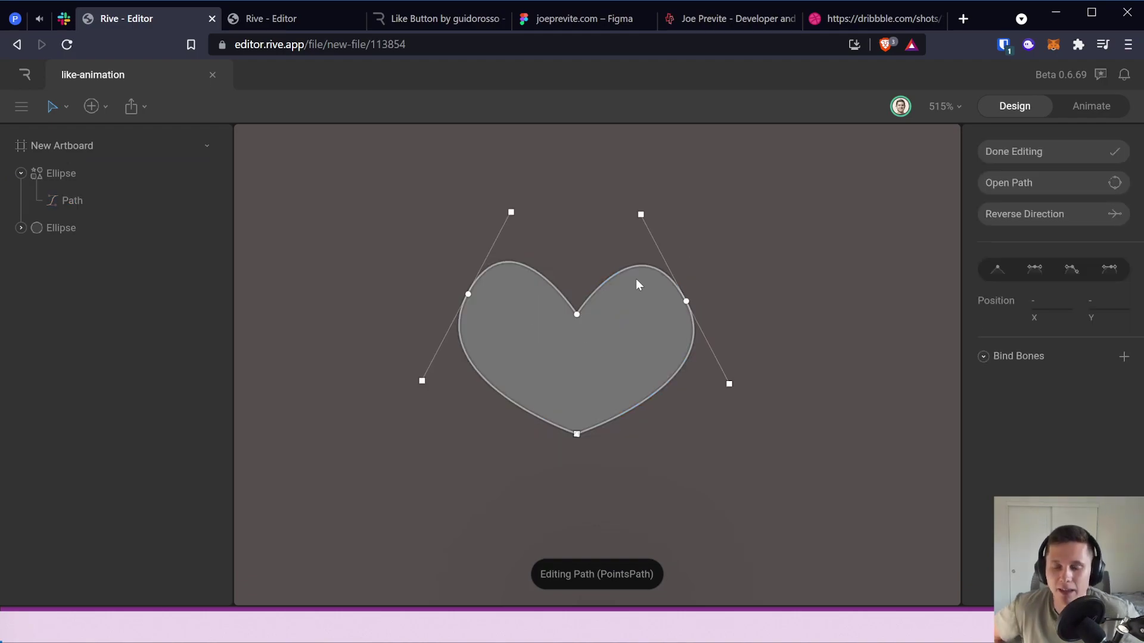
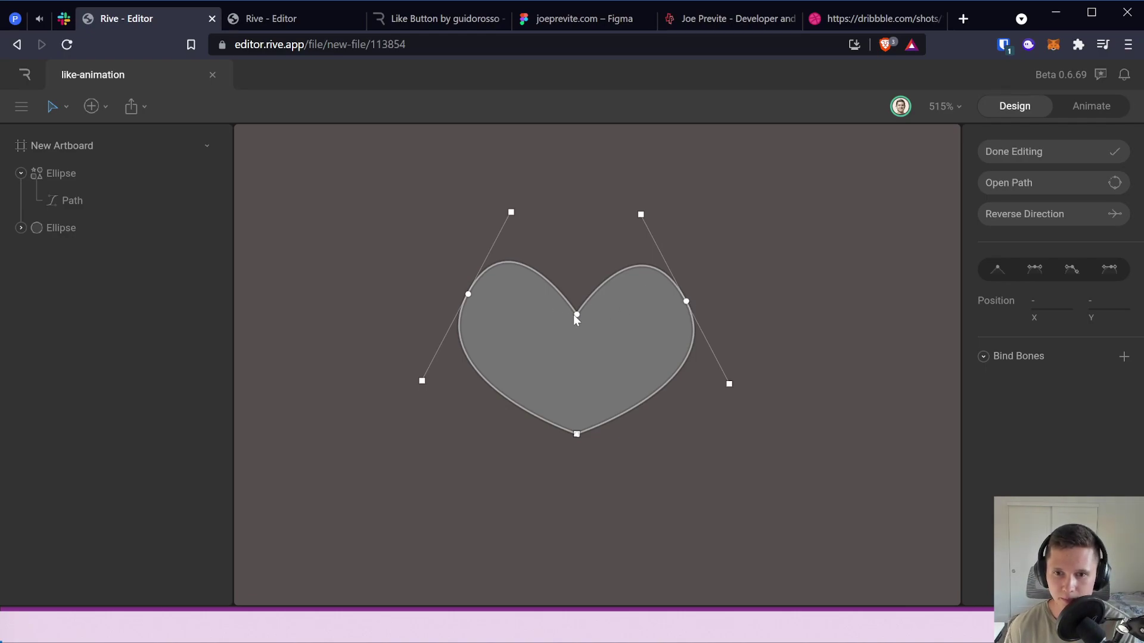
# - Set the Y position of the heart's left vertex to 0 to match the right vertex
pyautogui.click(687, 302)
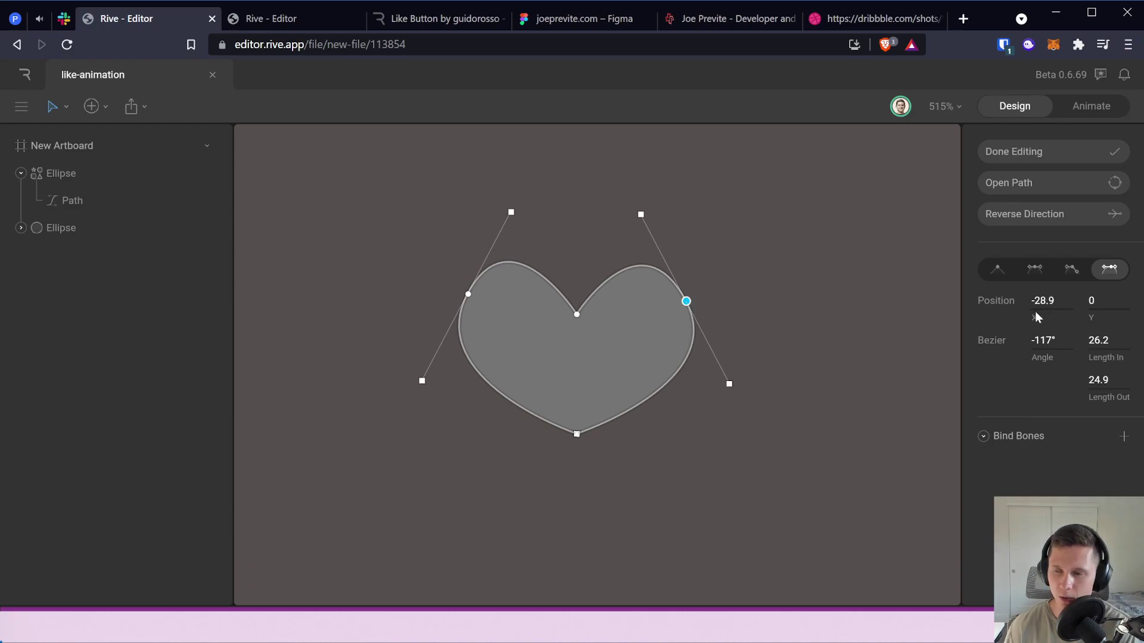
pyautogui.click(468, 294)
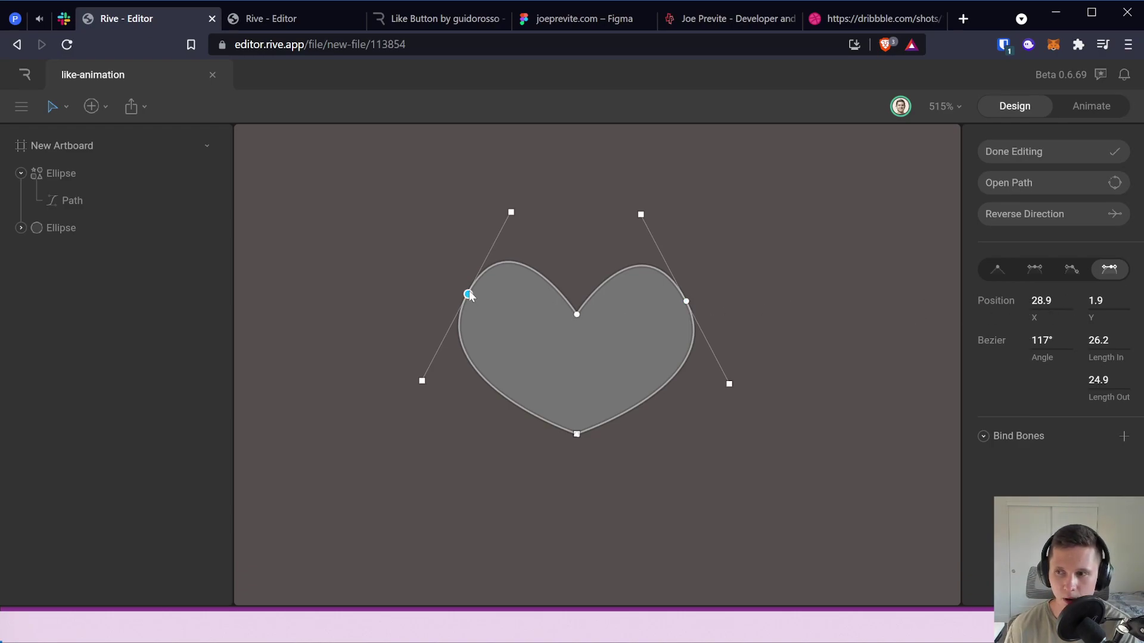
pyautogui.click(1099, 301)
pyautogui.write('0')
pyautogui.press('Return')
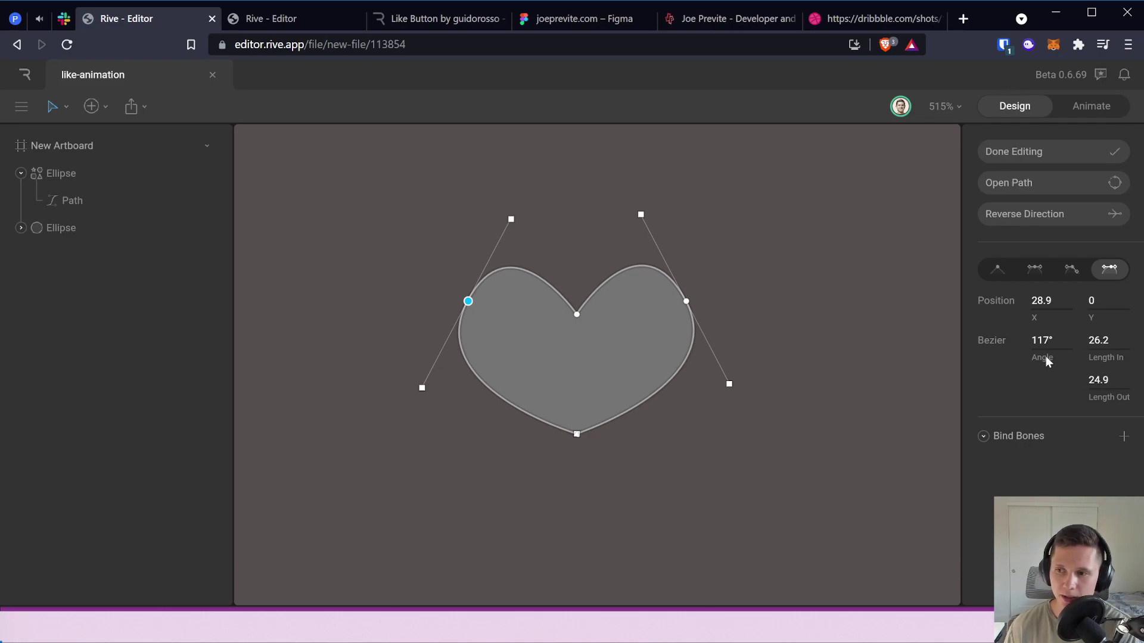
# - Compare the position and Bezier values of the heart's right and left vertices, and leave path editing to view the shape
pyautogui.click(687, 301)
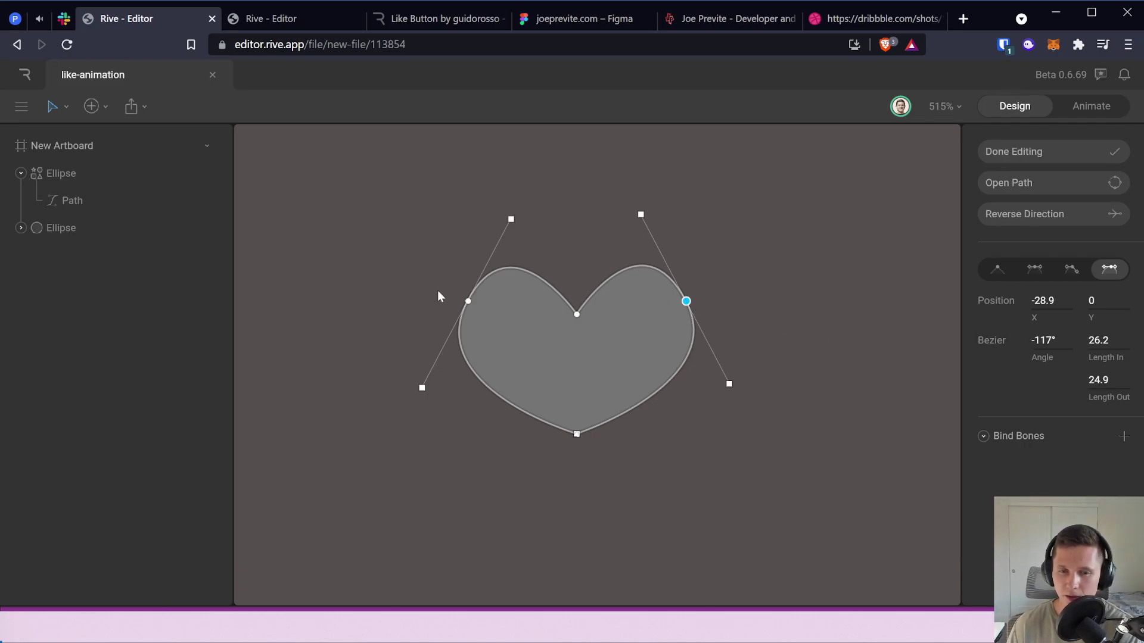
pyautogui.click(467, 302)
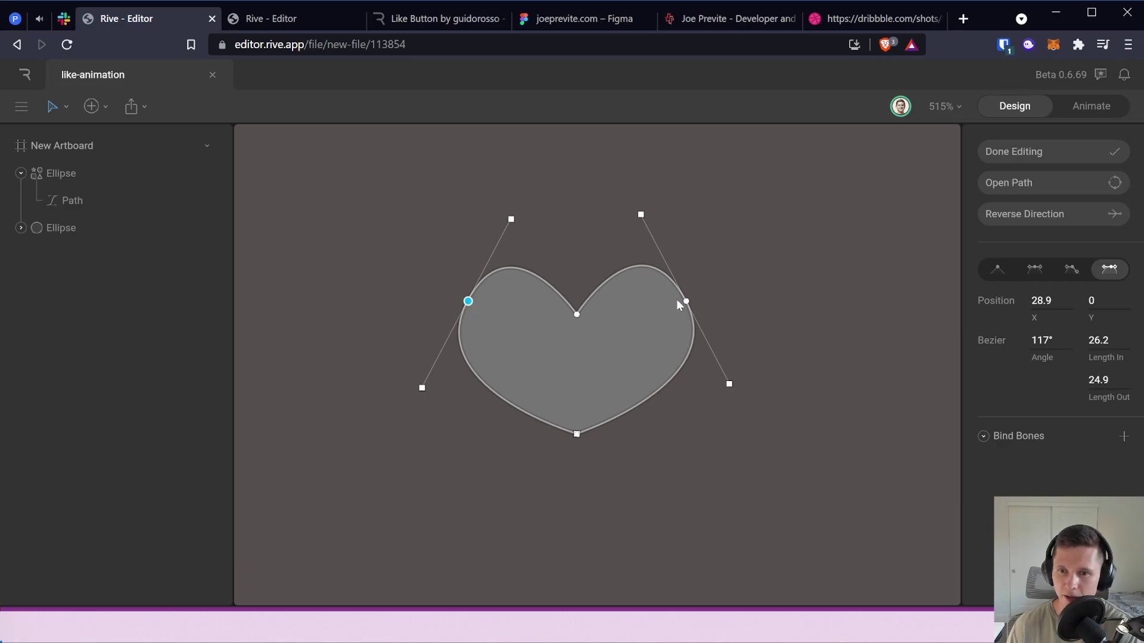
pyautogui.click(778, 295)
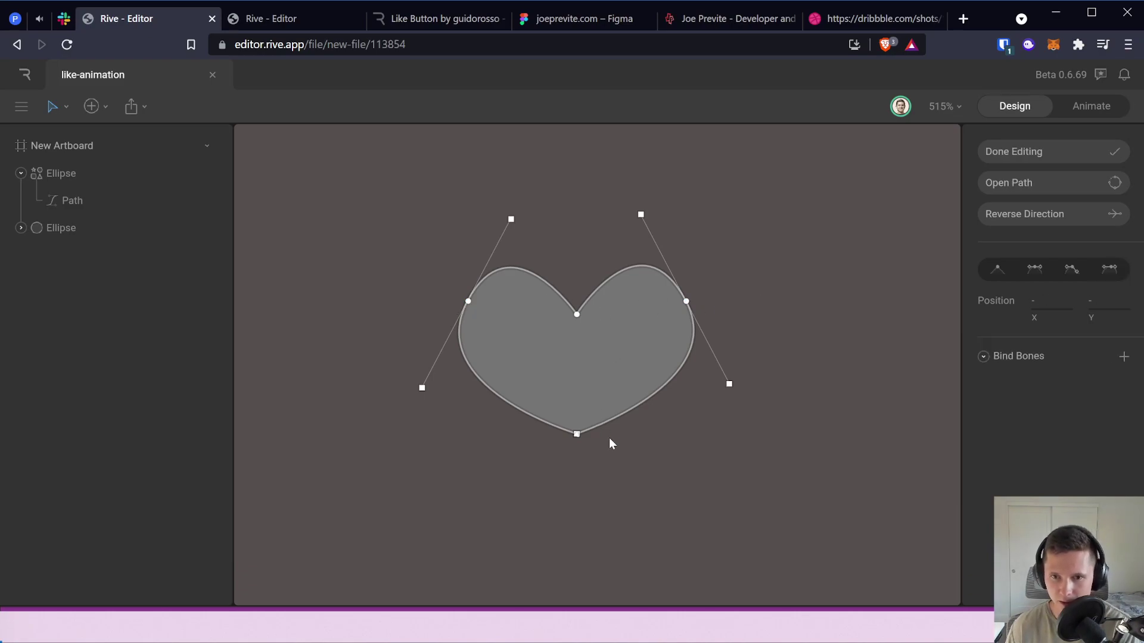
pyautogui.press('Escape')
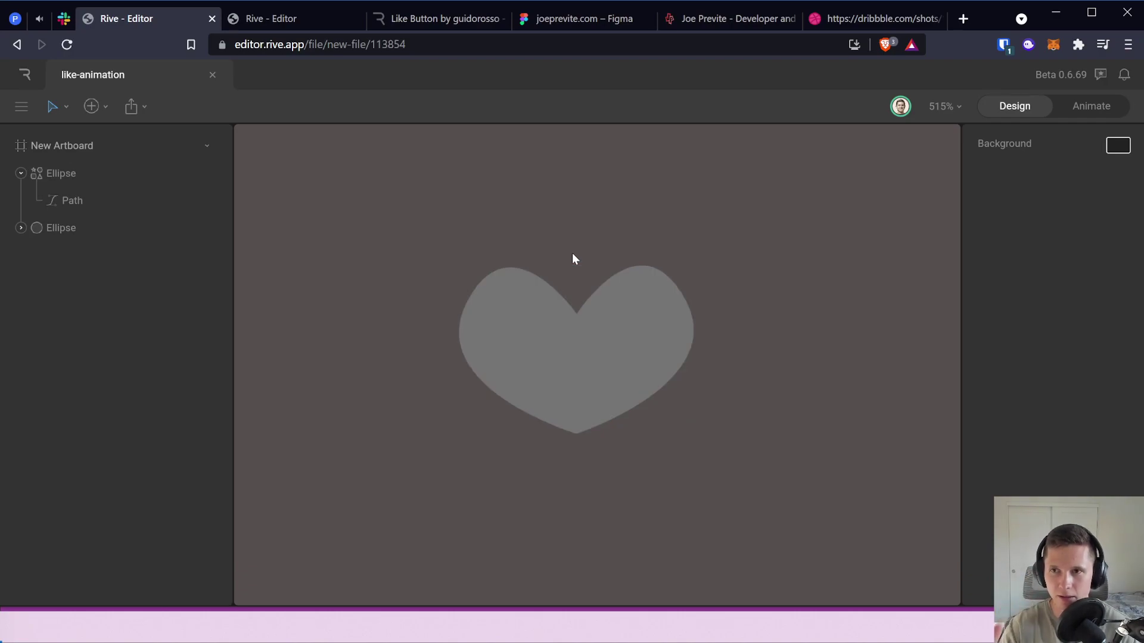
pyautogui.click(556, 325)
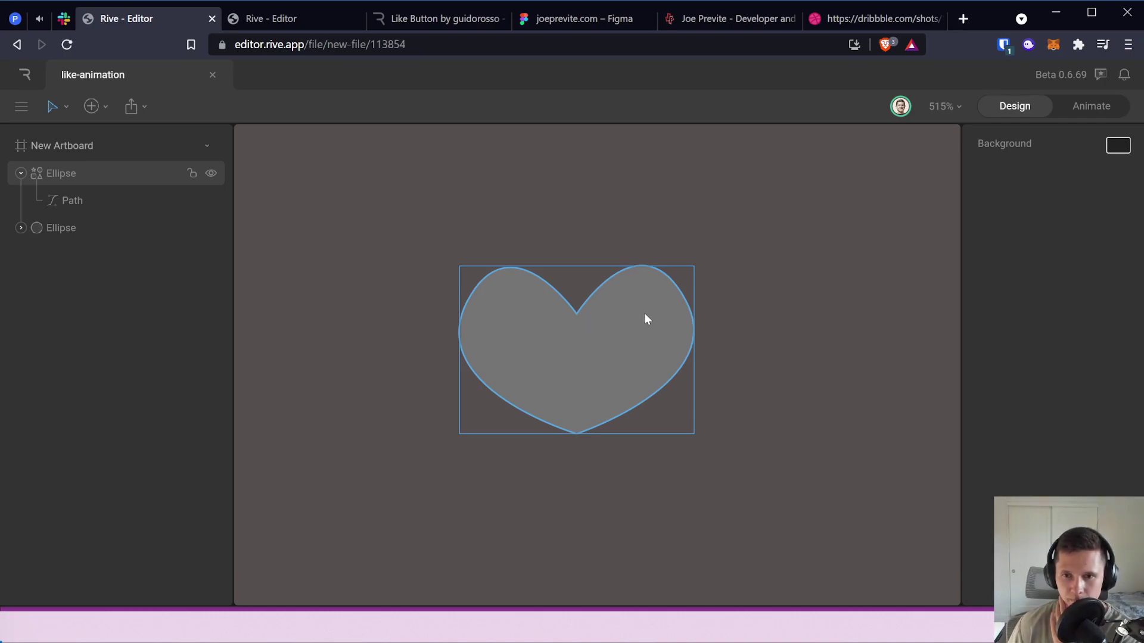
pyautogui.click(577, 316)
pyautogui.click(762, 309)
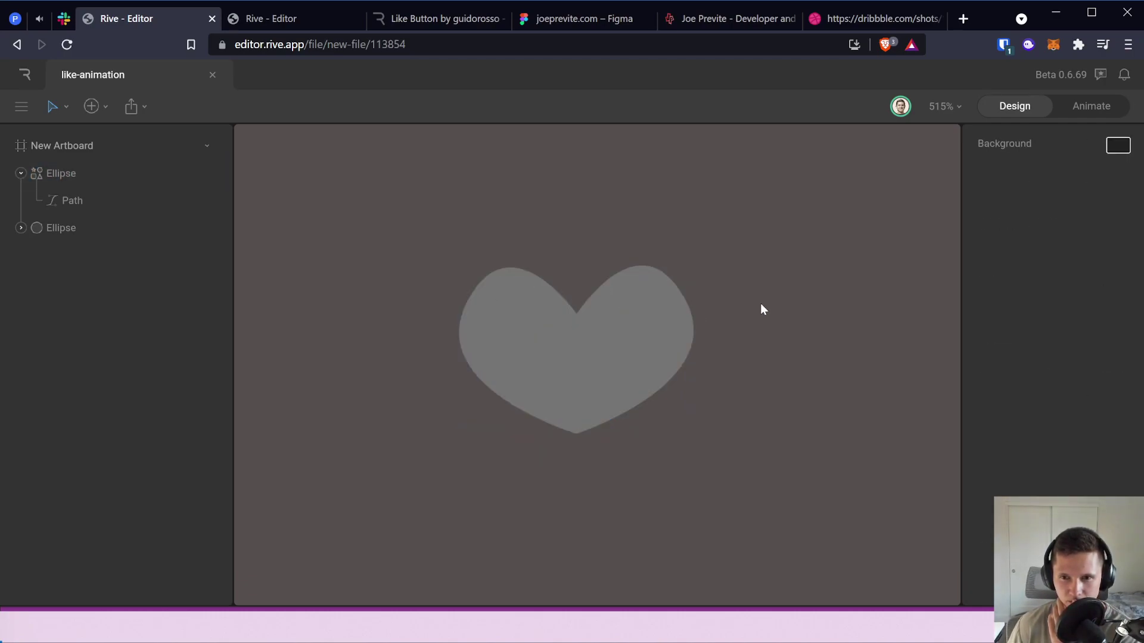
# - Reopen the heart's path, raise the centre notch vertex to X 0, Y 0, and finish editing
pyautogui.click(588, 299)
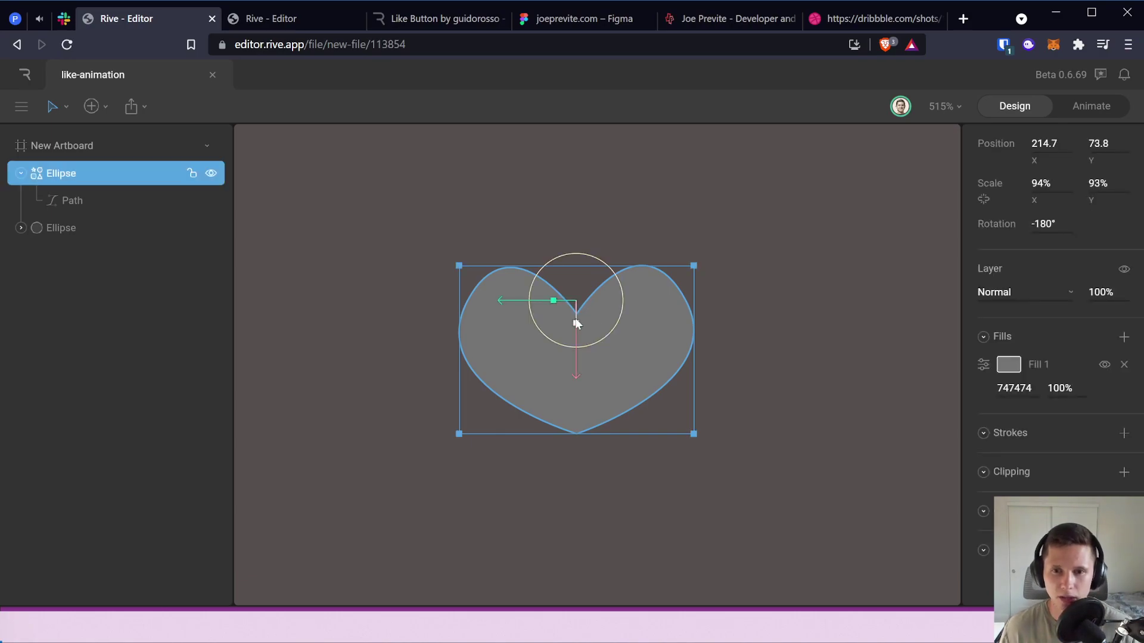
pyautogui.doubleClick(640, 274)
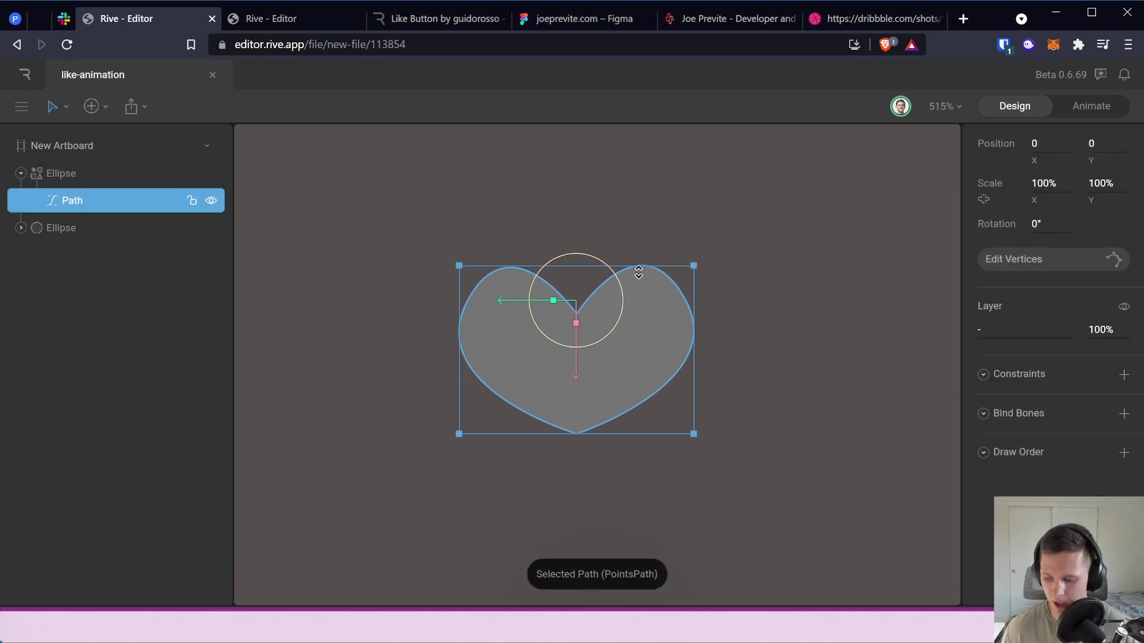
pyautogui.doubleClick(639, 274)
pyautogui.moveTo(577, 314)
pyautogui.mouseDown()
pyautogui.moveTo(578, 271)
pyautogui.moveTo(578, 292)
pyautogui.mouseUp()
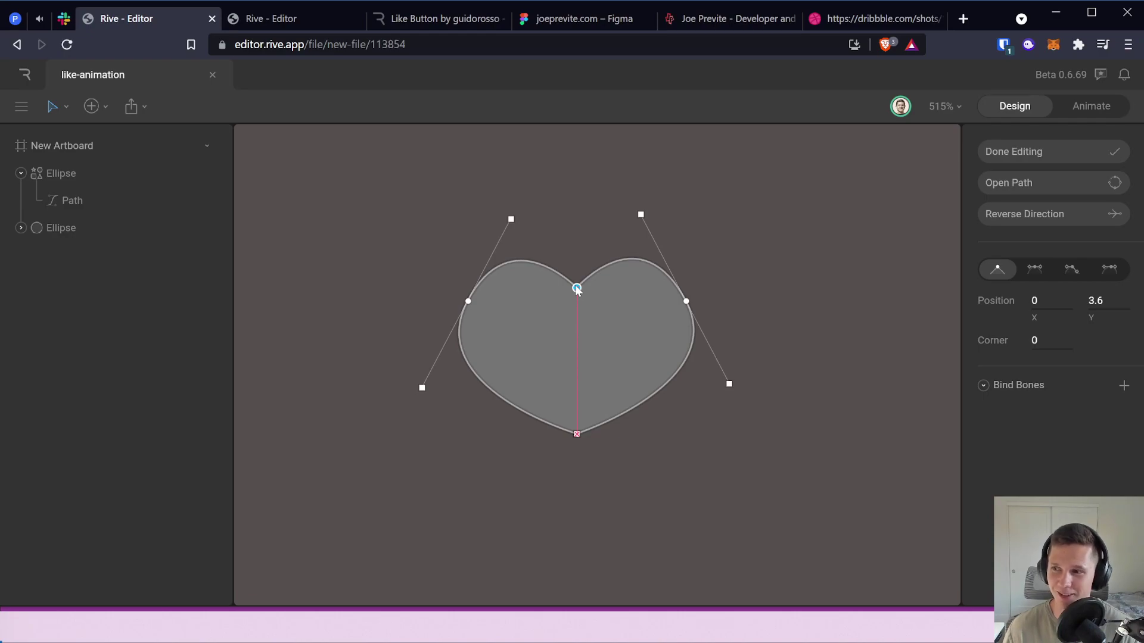
pyautogui.moveTo(576, 288); pyautogui.dragTo(577, 301)
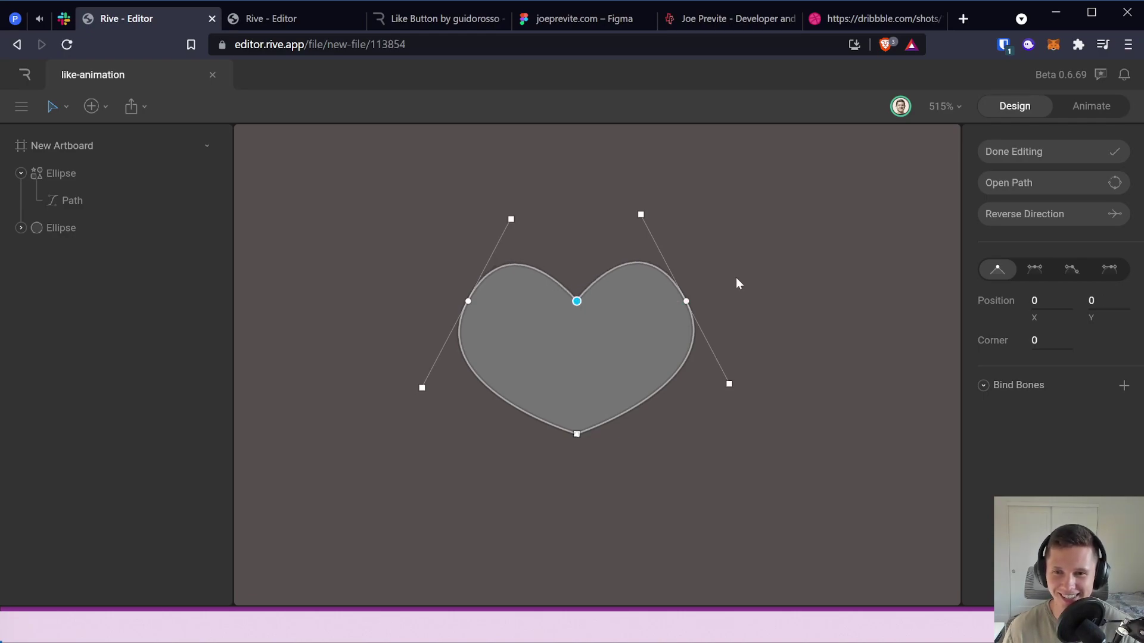
pyautogui.press('Escape')
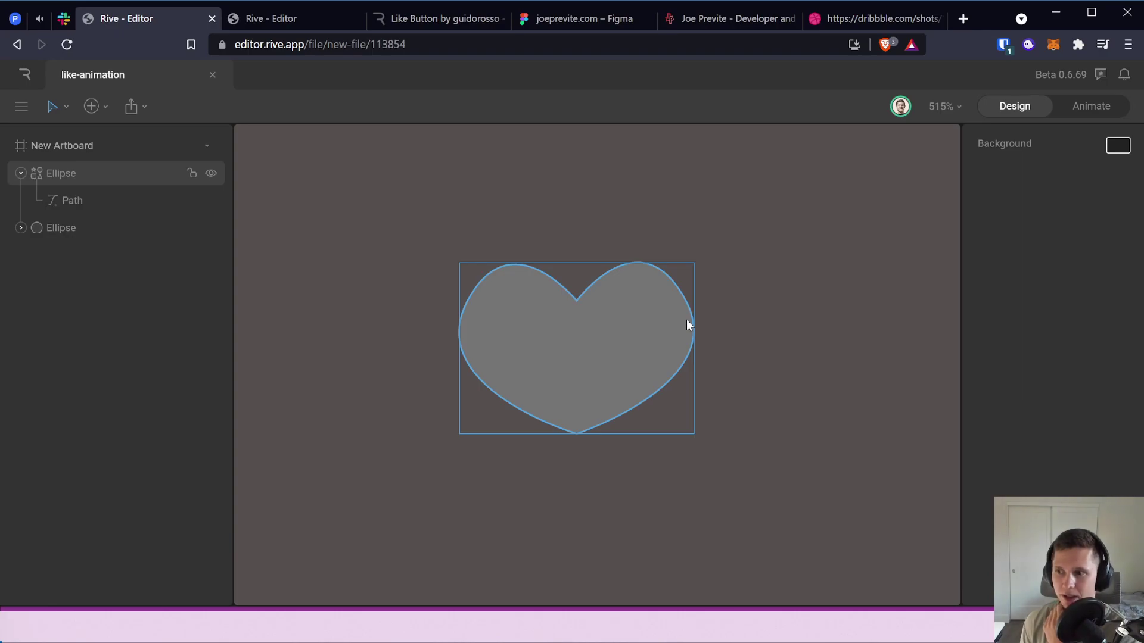
# - In the Like Button reference file, open the Heart Icon path for editing and examine its left vertex's position and Bezier values
pyautogui.click(297, 18)
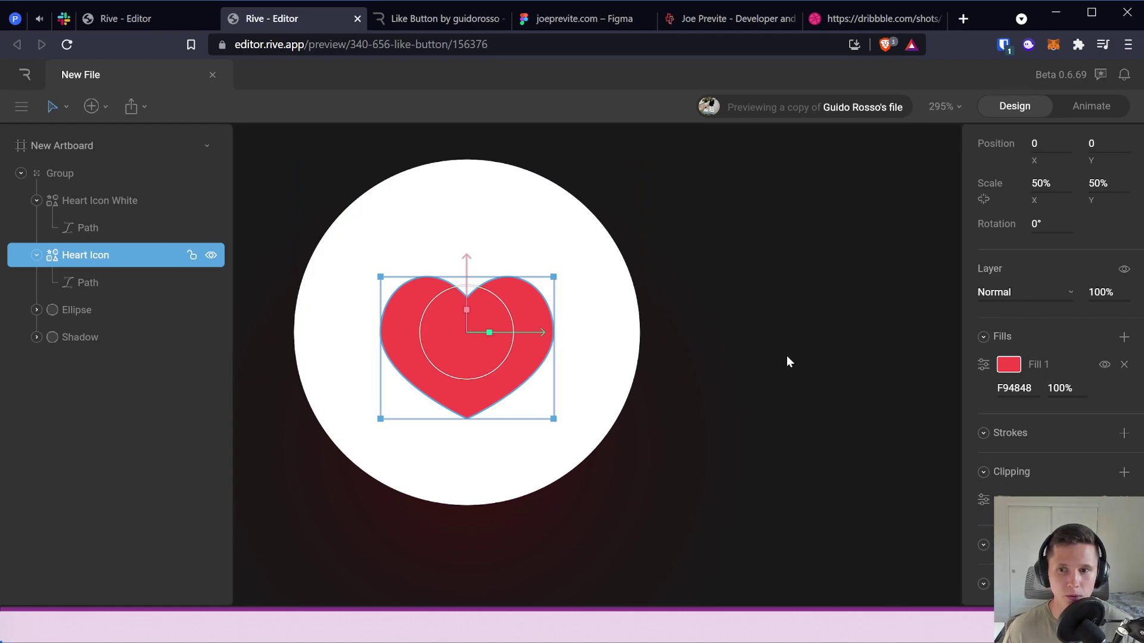
pyautogui.click(828, 345)
pyautogui.click(459, 357)
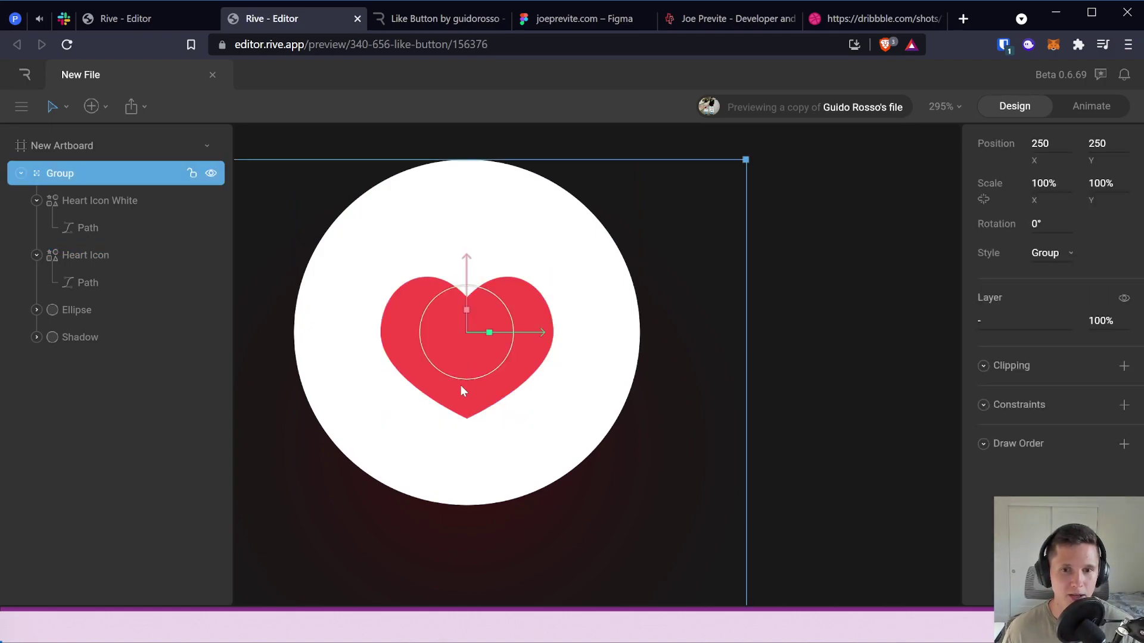
pyautogui.click(99, 252)
pyautogui.press('Down')
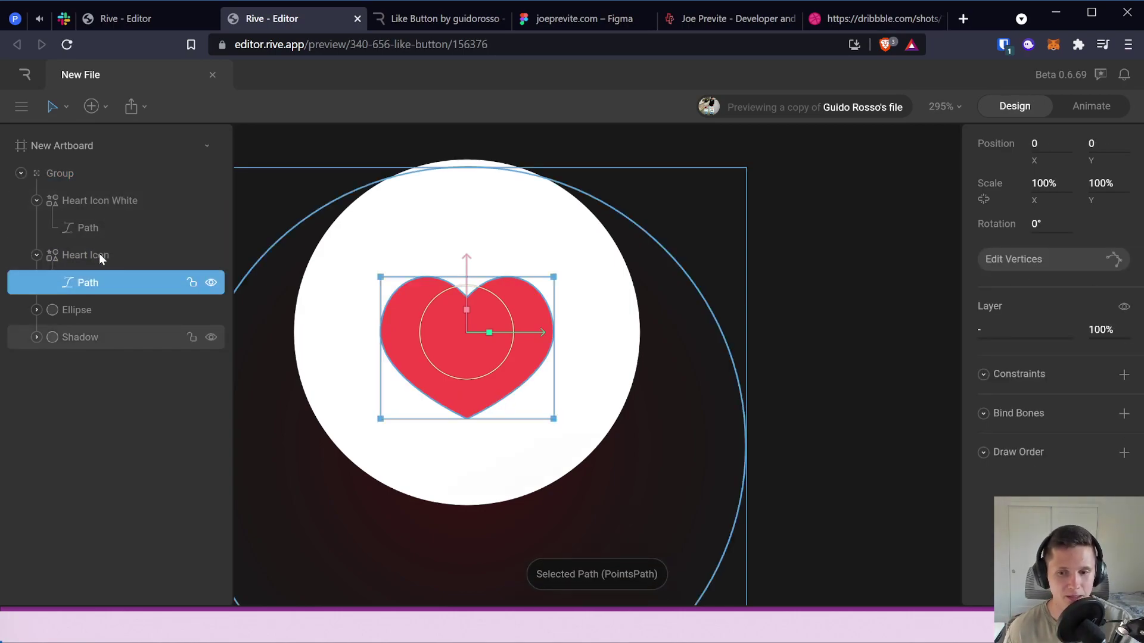
pyautogui.press('Return')
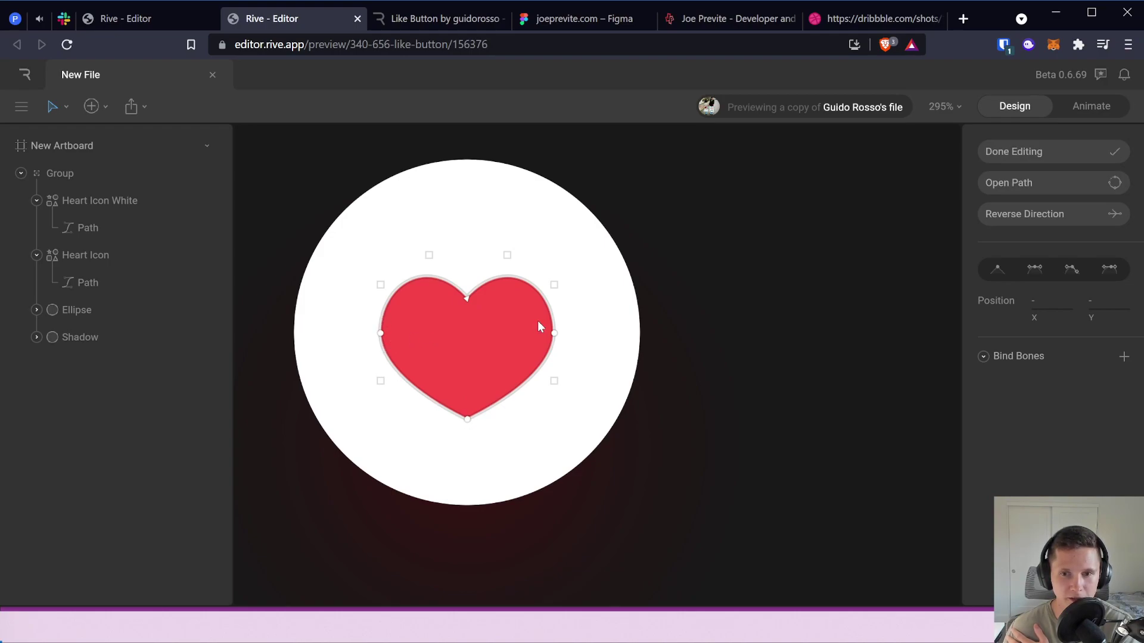
pyautogui.click(382, 333)
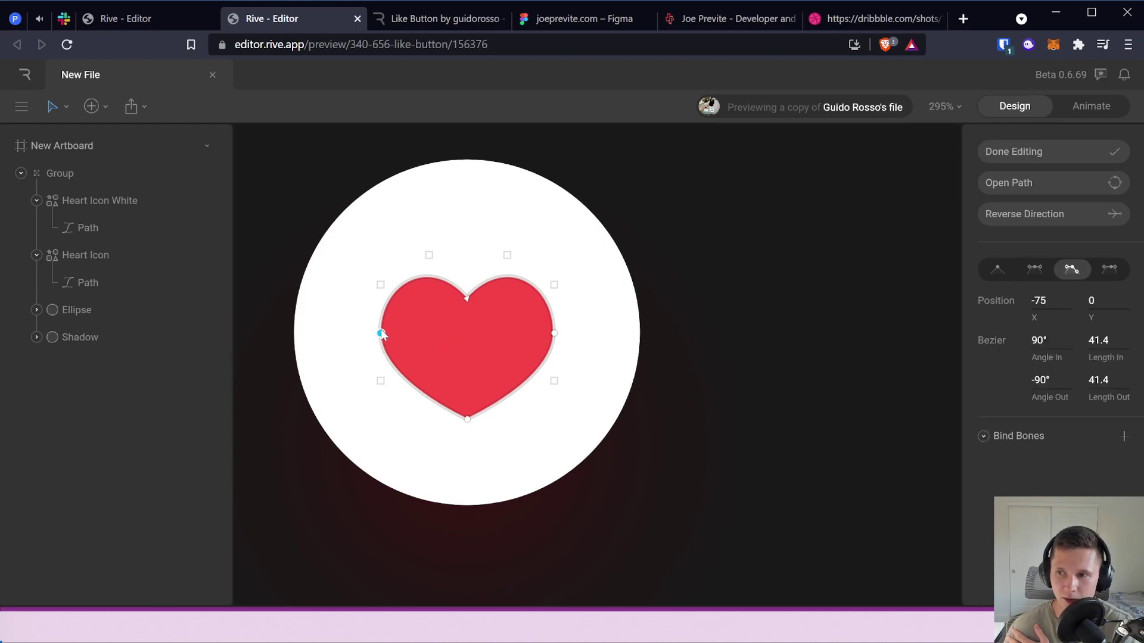
pyautogui.moveTo(1046, 307); pyautogui.dragTo(1067, 303)
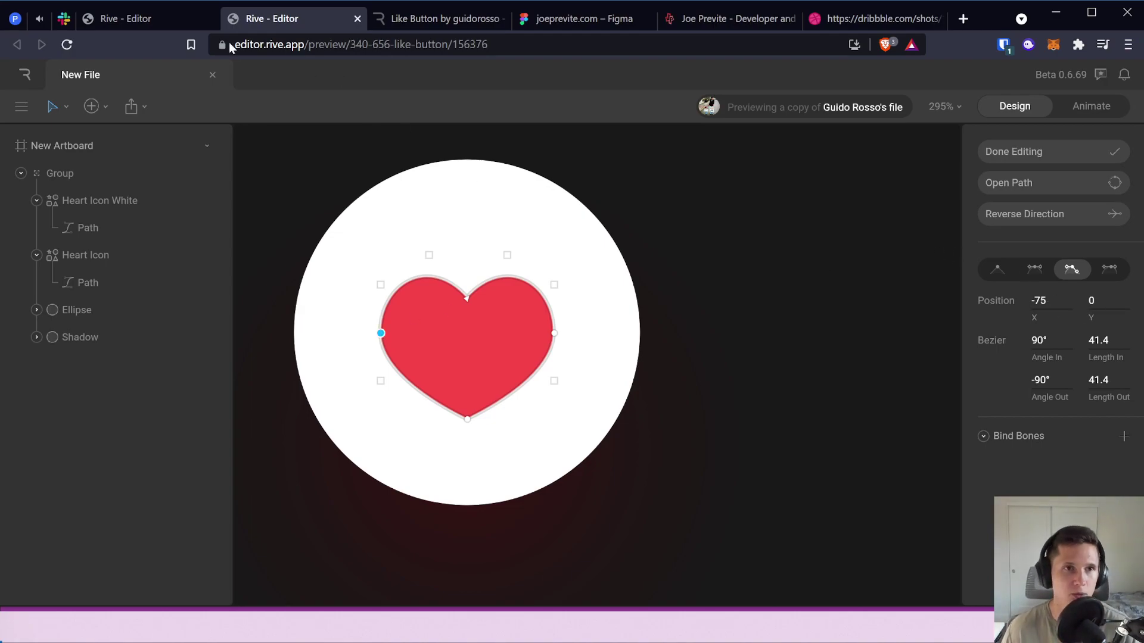
# - Return to the like-animation file and reopen the heart's path with its left vertex selected
pyautogui.click(153, 21)
pyautogui.doubleClick(577, 393)
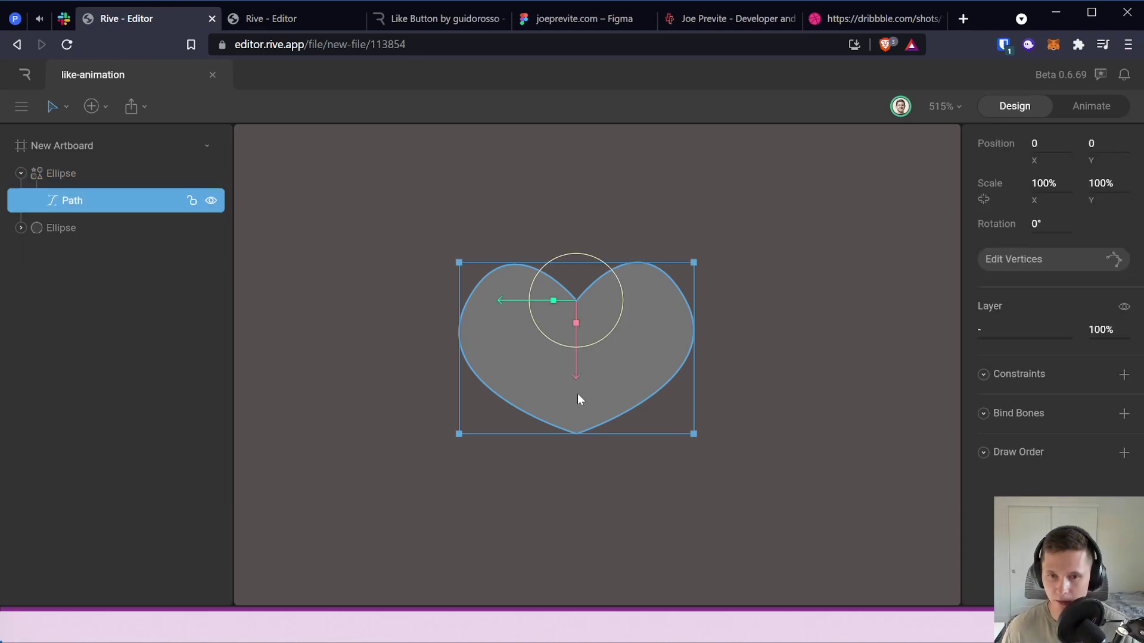
pyautogui.doubleClick(577, 393)
pyautogui.click(470, 302)
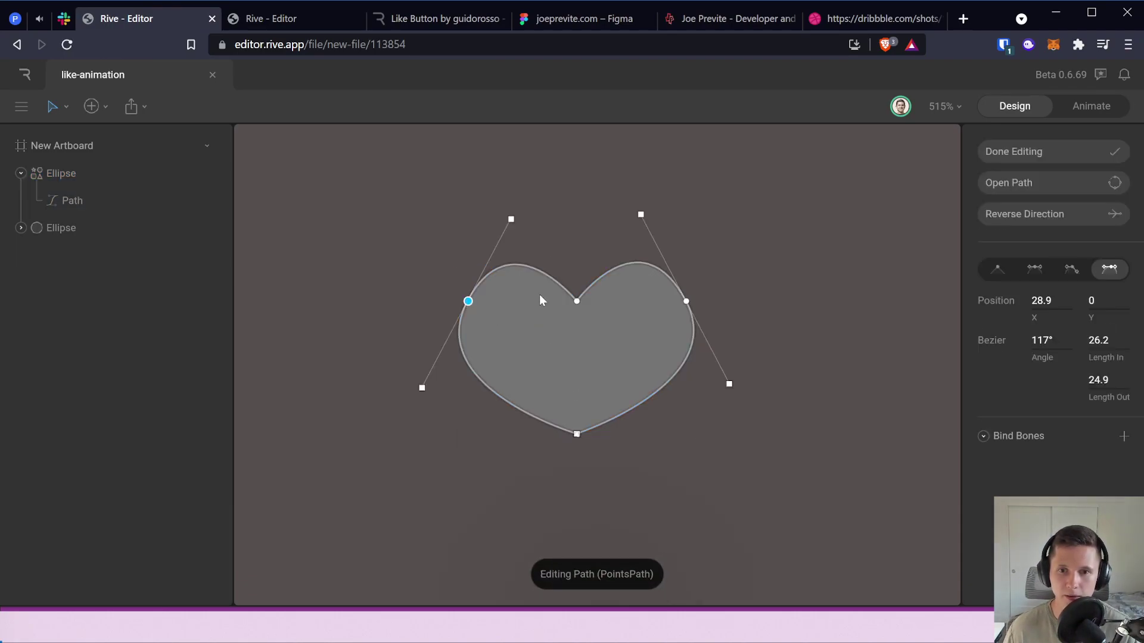
# - Try setting the left vertex's X position to 75 and undo the change
pyautogui.click(1071, 299)
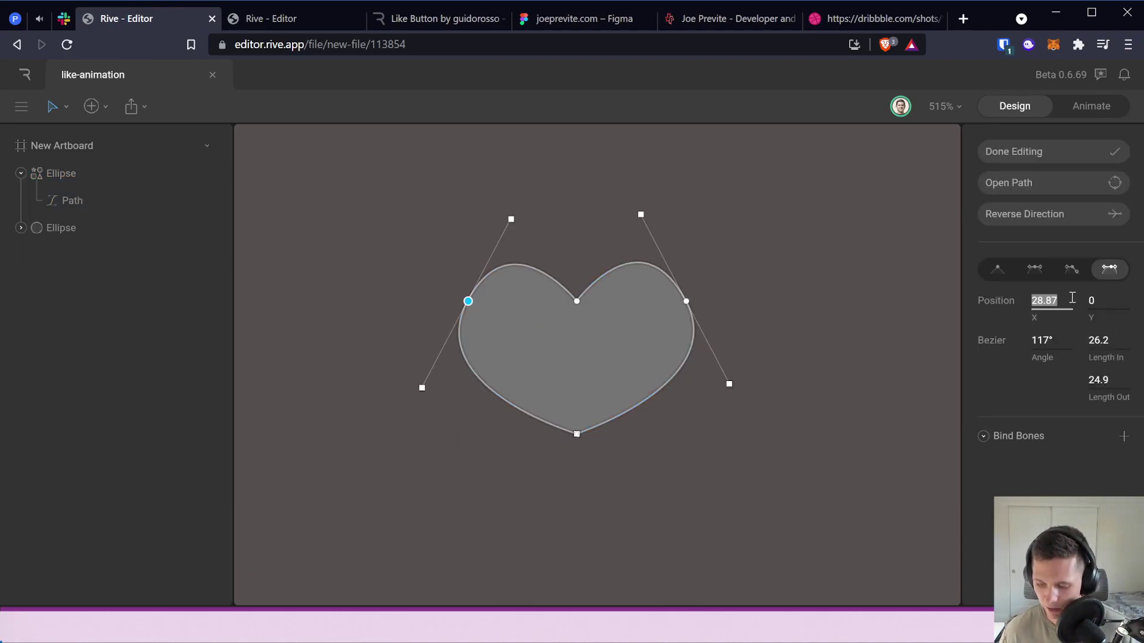
pyautogui.write('75')
pyautogui.press('Return')
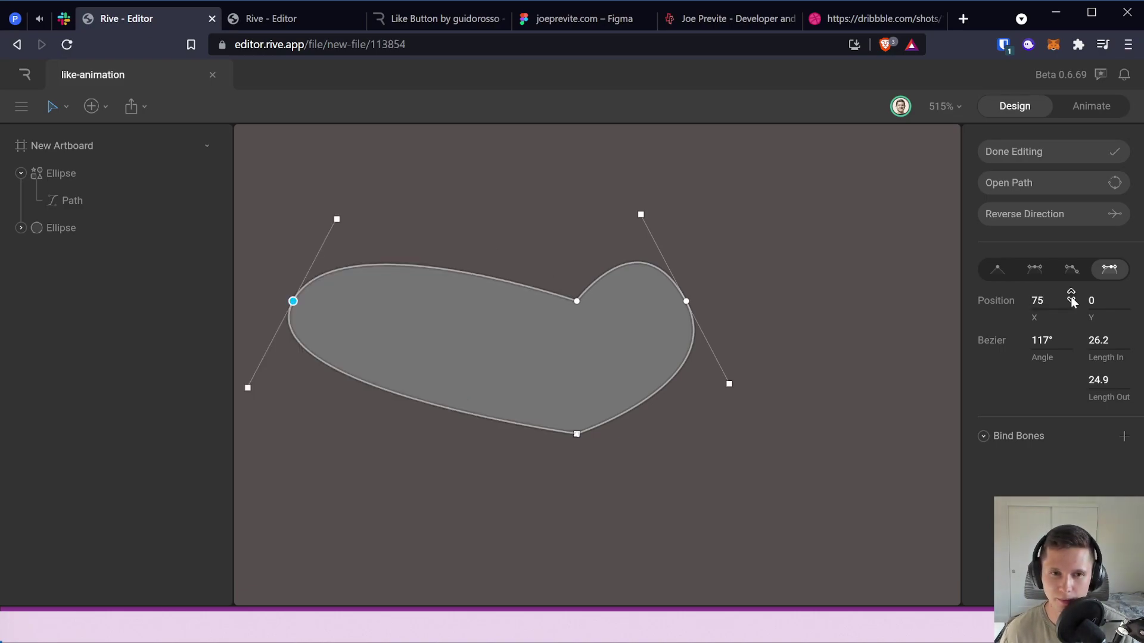
pyautogui.hotkey('ctrl', 'z')
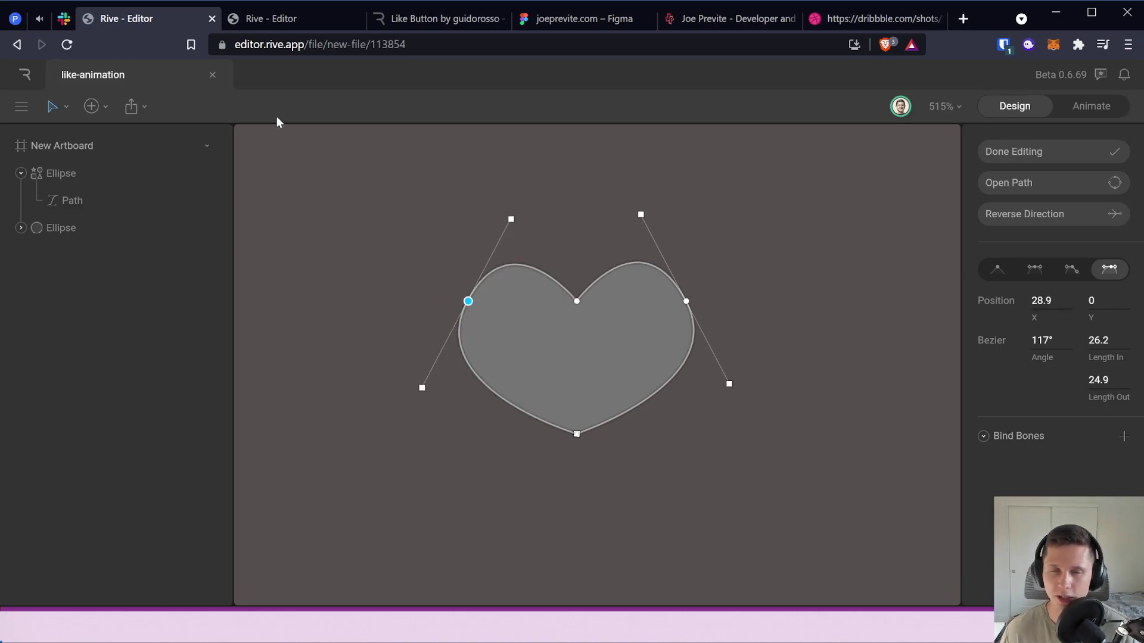
# - Check the reference heart's left vertex settings, and reset the left vertex's handles in like-animation by making it straight, then mirrored
pyautogui.click(265, 20)
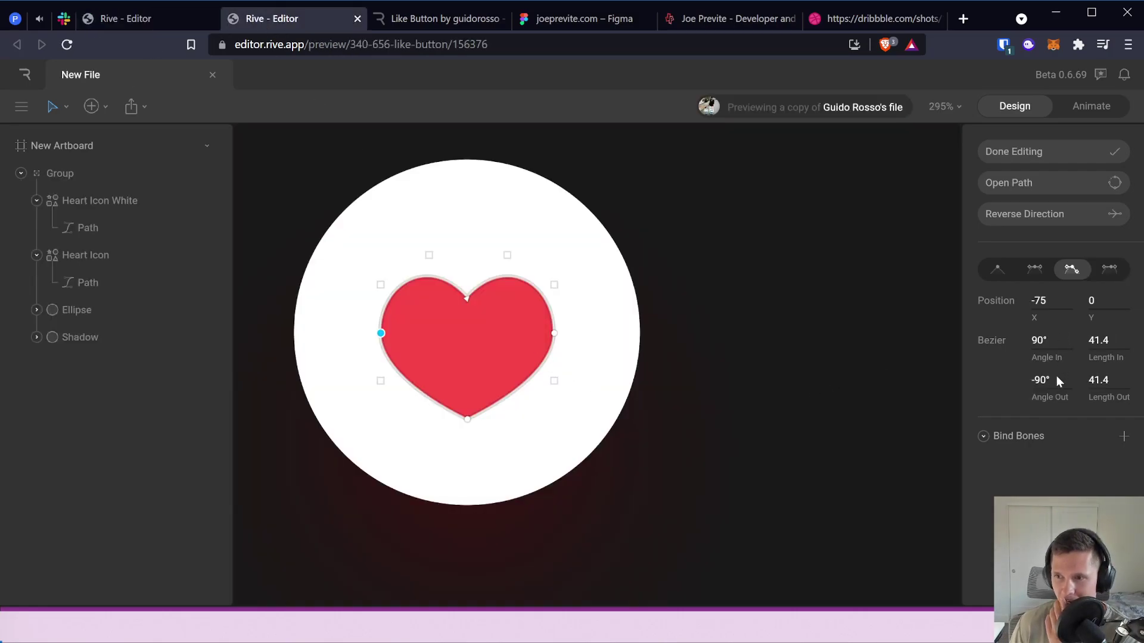
pyautogui.click(173, 19)
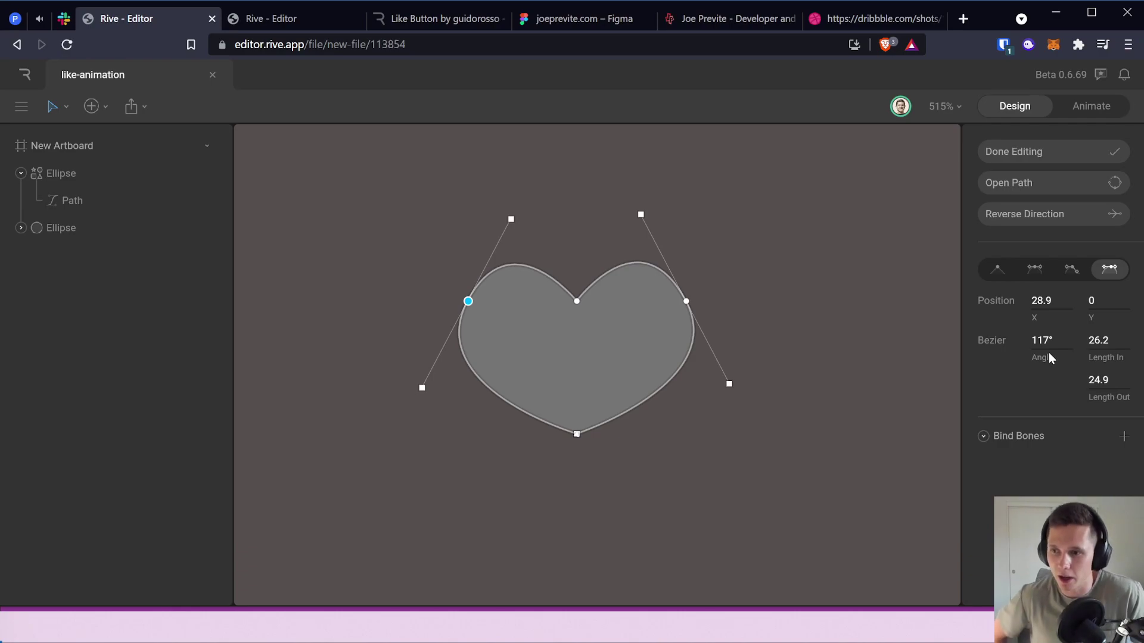
pyautogui.click(1075, 269)
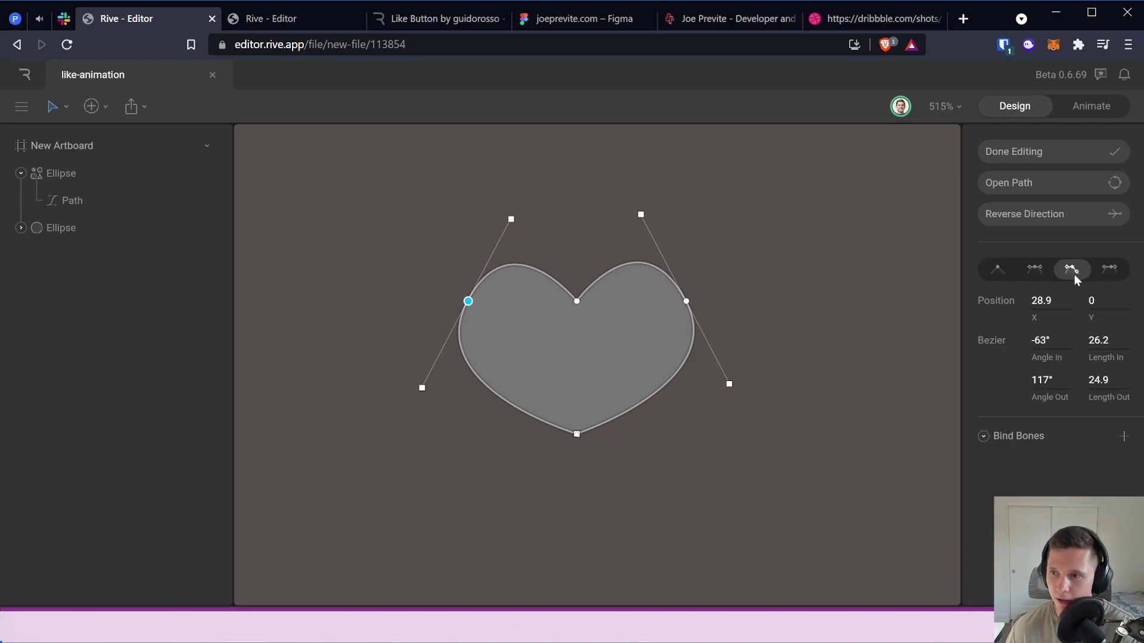
pyautogui.click(1043, 270)
pyautogui.click(1007, 268)
pyautogui.click(1029, 268)
# - Check the vertex type in the reference file and change the like-animation heart's left vertex to Detached
pyautogui.click(283, 17)
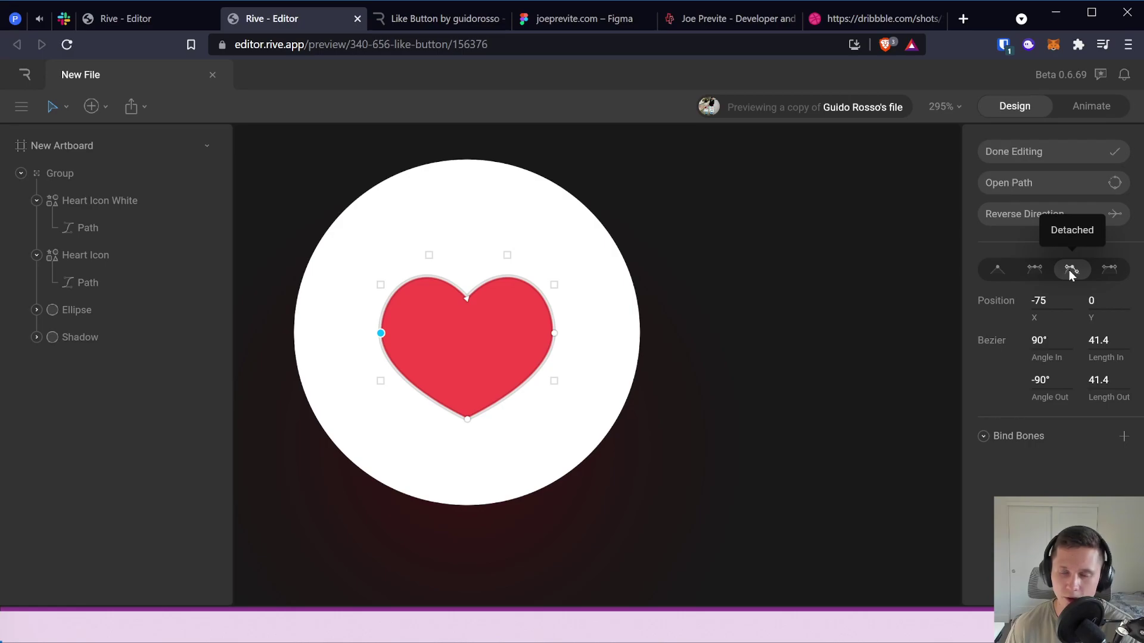
pyautogui.click(438, 19)
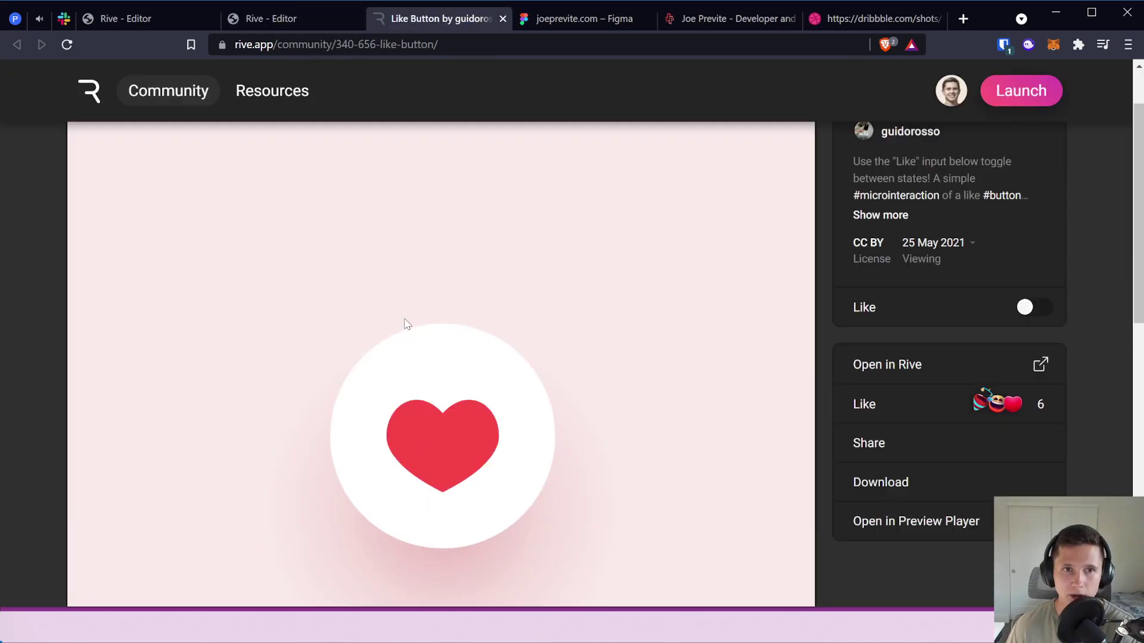
pyautogui.click(115, 19)
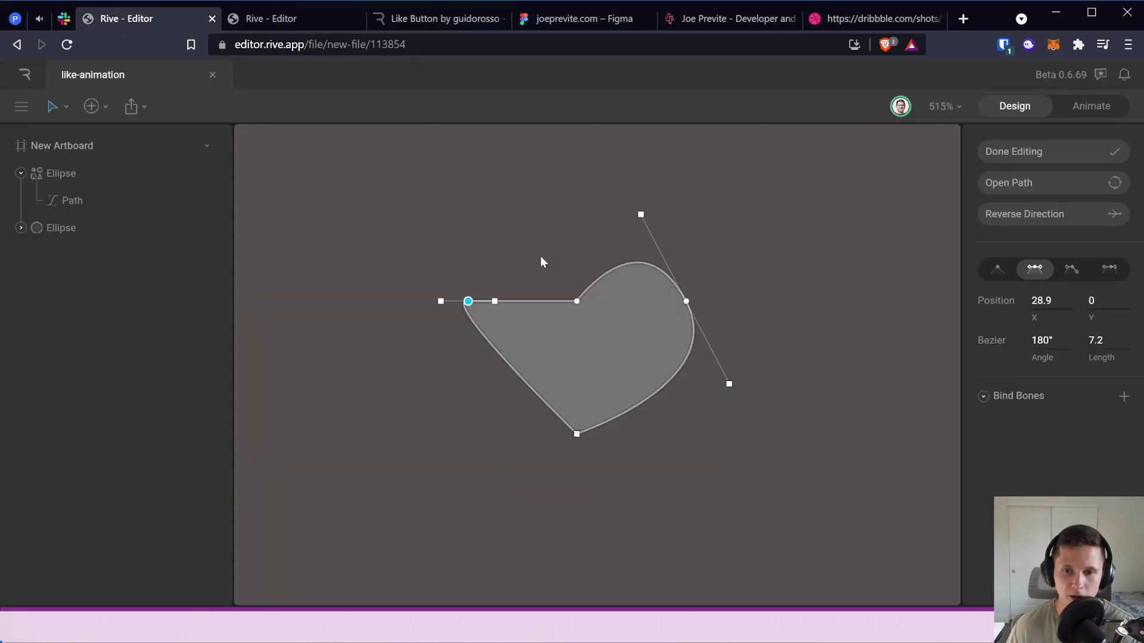
pyautogui.click(1073, 270)
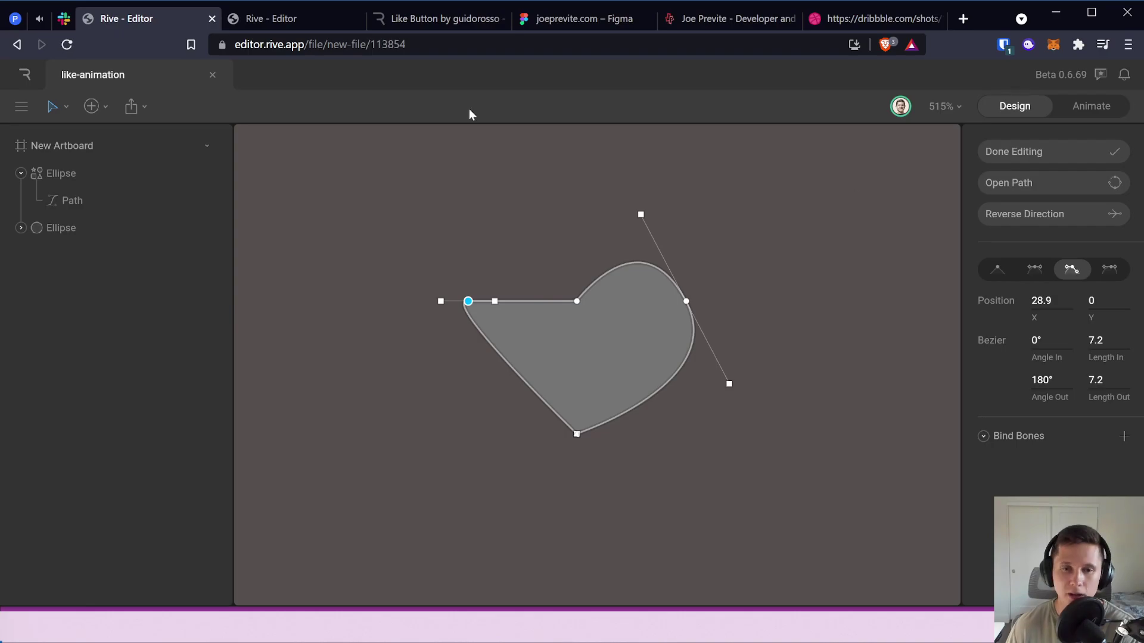
# - Recheck the reference vertex's Bezier values and set the like-animation heart's left vertex Angle In to 90°
pyautogui.click(301, 21)
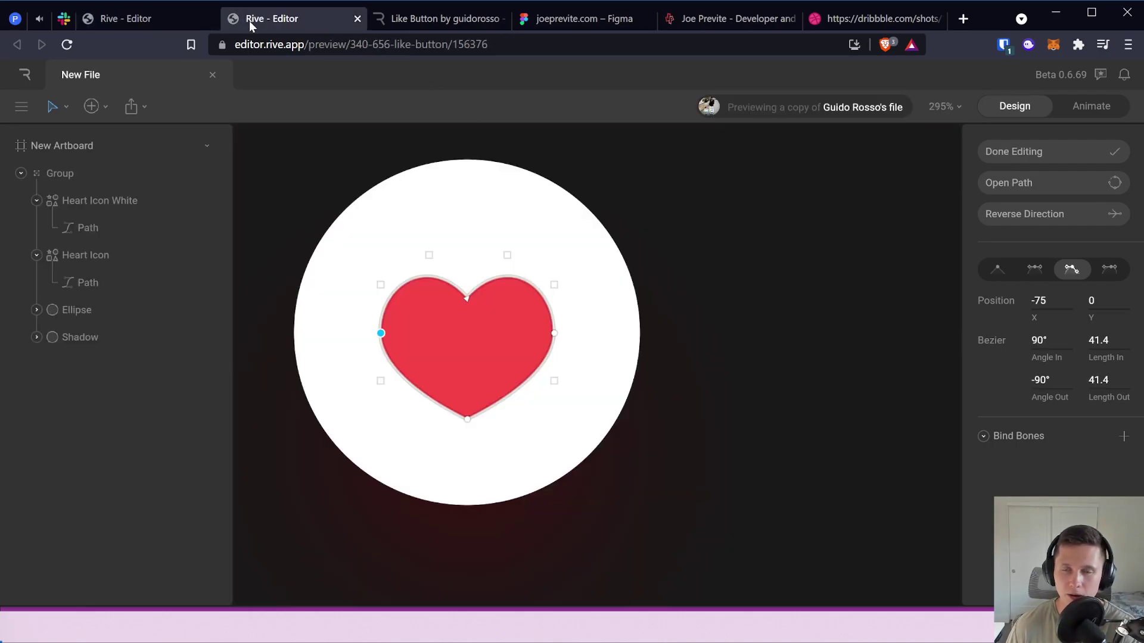
pyautogui.click(149, 20)
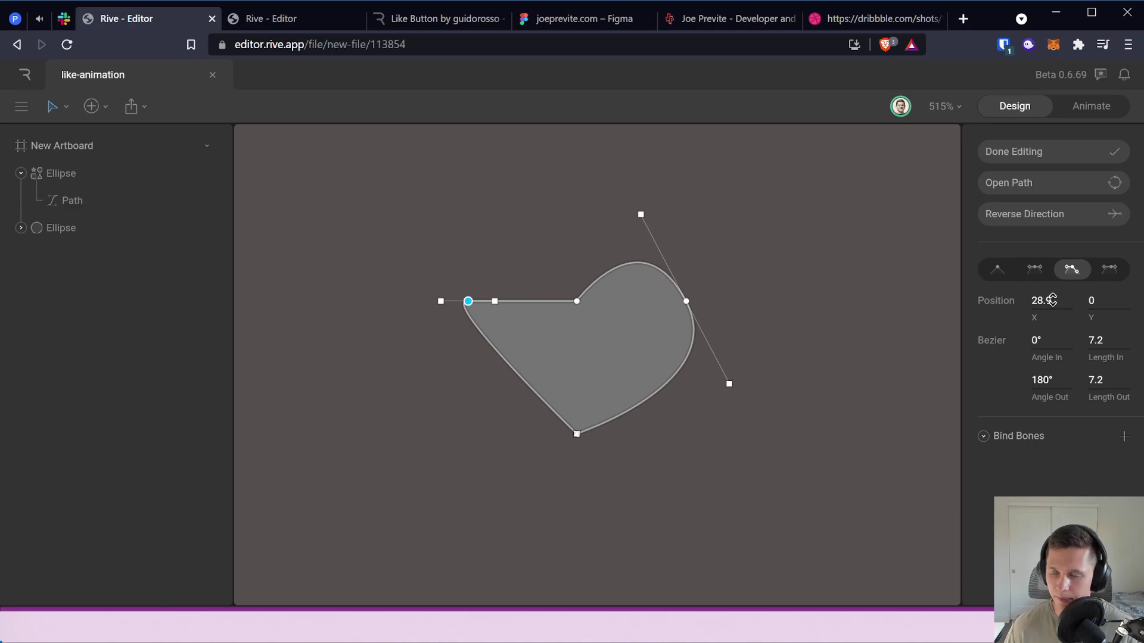
pyautogui.click(1053, 342)
pyautogui.write('90')
pyautogui.press('Return')
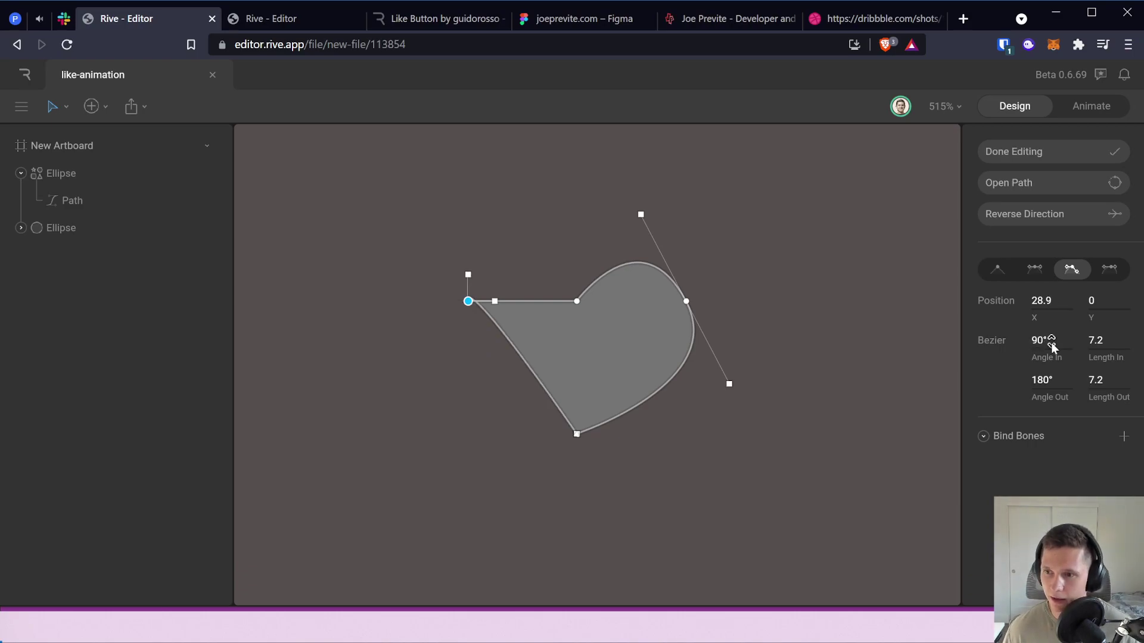
# - Set the like-animation heart's left vertex Angle Out to -90°
pyautogui.click(1053, 378)
pyautogui.write('-90')
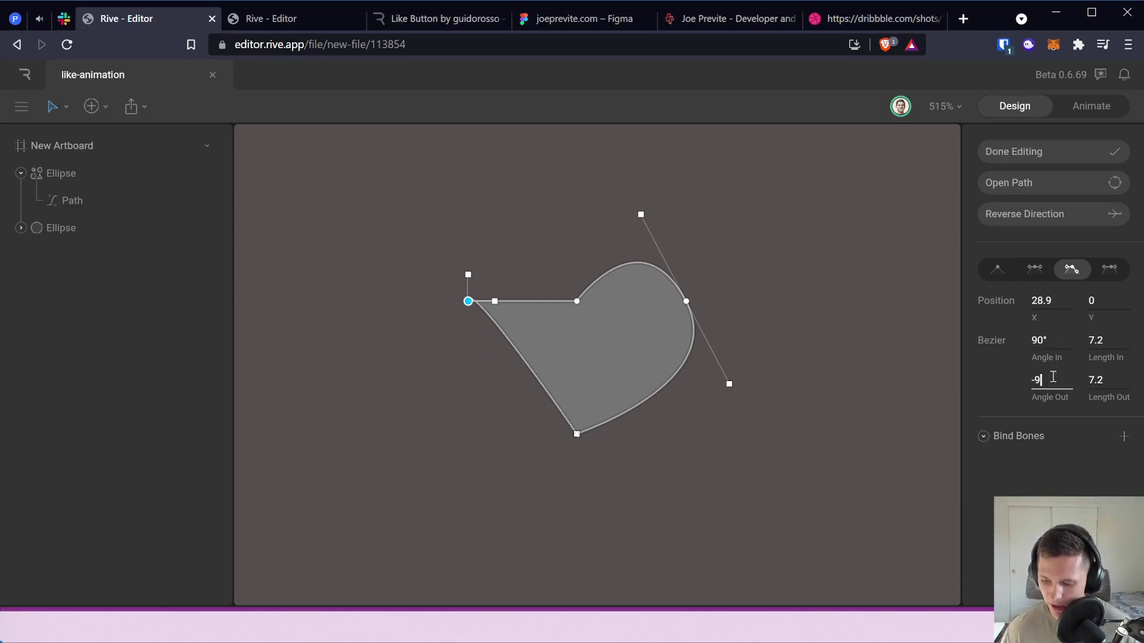
pyautogui.press('Return')
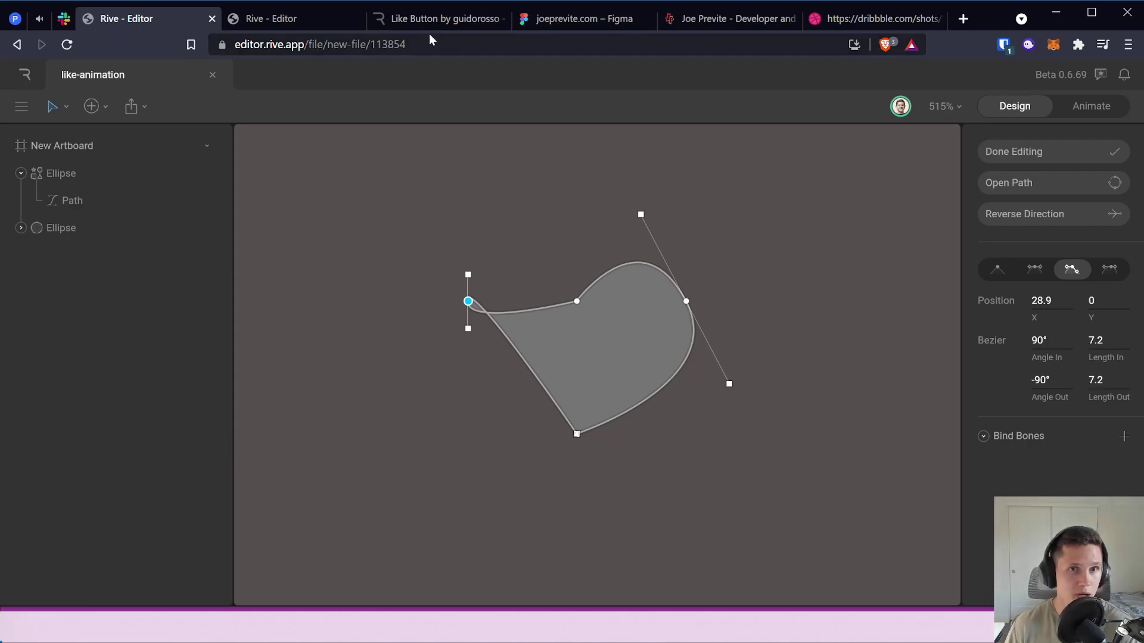
# - Check the reference vertex's handle lengths and set the like-animation heart's left vertex Length In and Length Out to 41.4
pyautogui.click(270, 20)
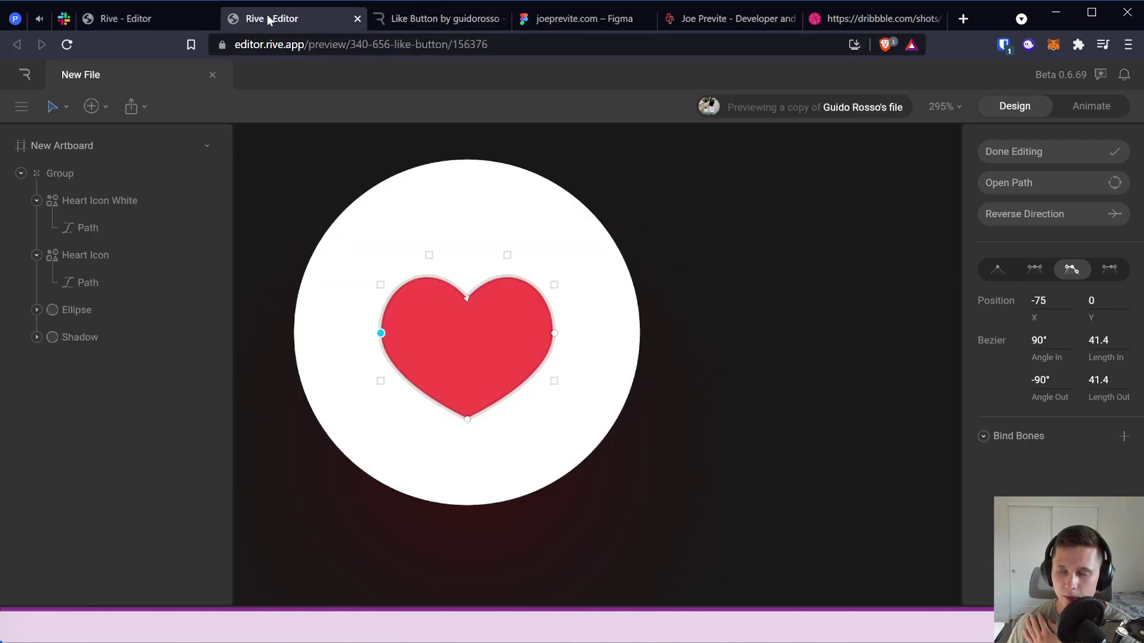
pyautogui.click(146, 18)
pyautogui.click(1103, 347)
pyautogui.write('41.4')
pyautogui.press('Return')
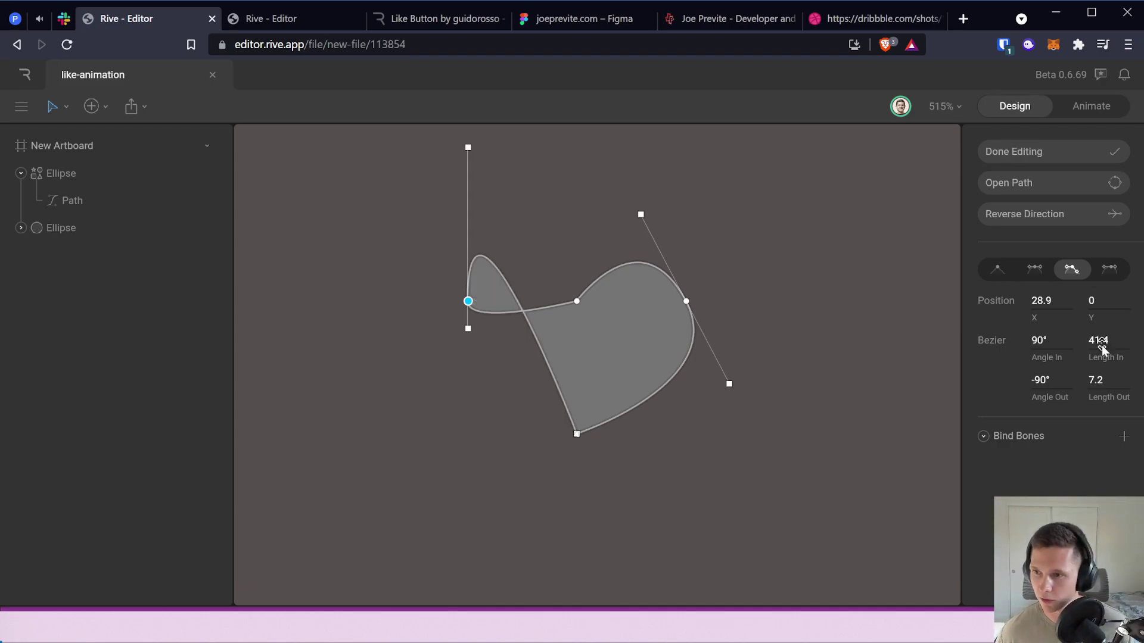
pyautogui.click(1106, 375)
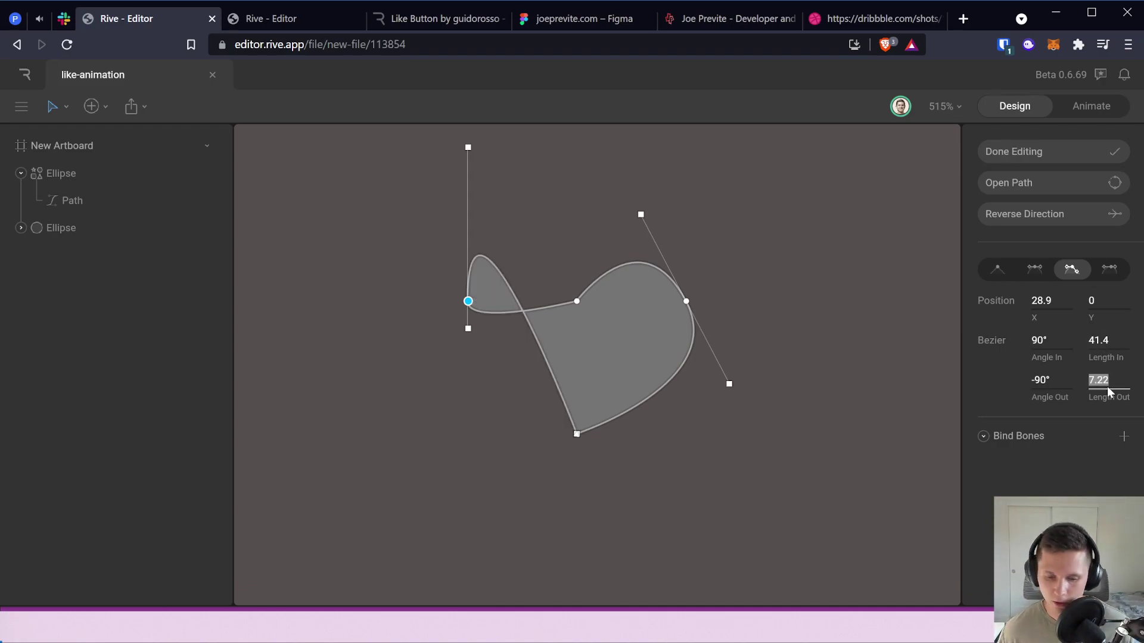
pyautogui.write('41.4')
pyautogui.press('Return')
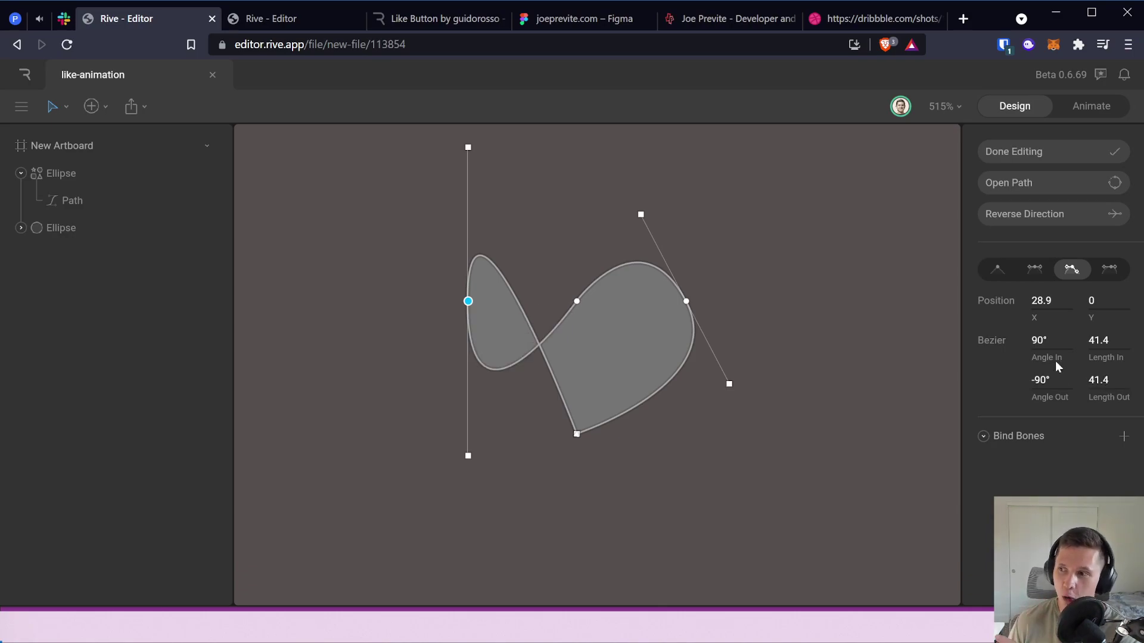
# - Compare with the reference heart and step through the edit history in like-animation to restore the symmetric heart
pyautogui.click(298, 21)
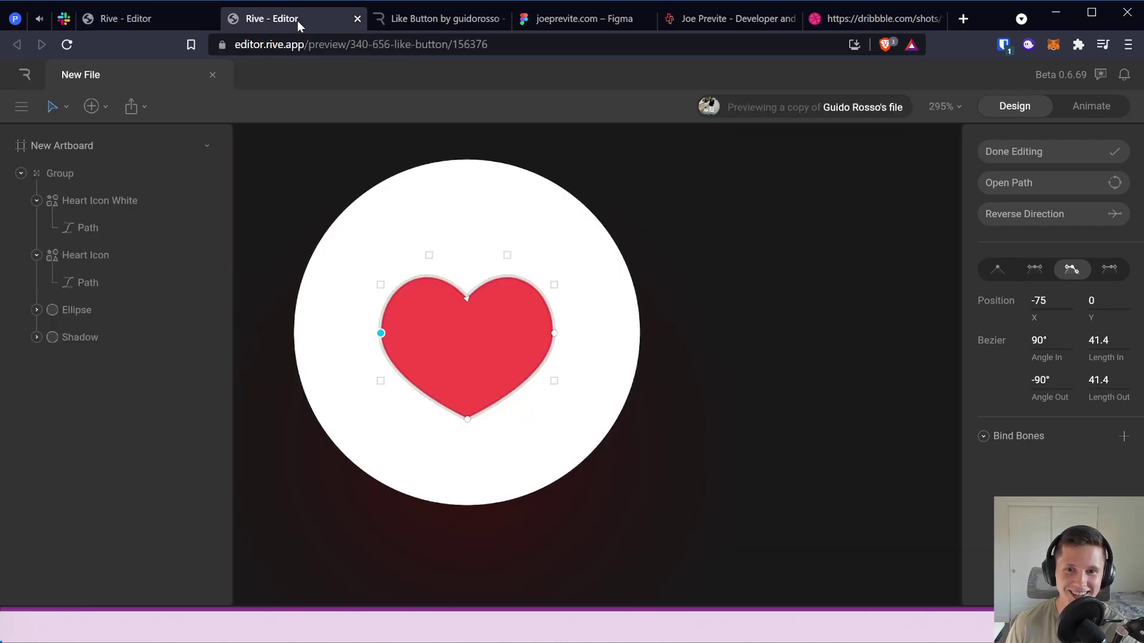
pyautogui.click(169, 20)
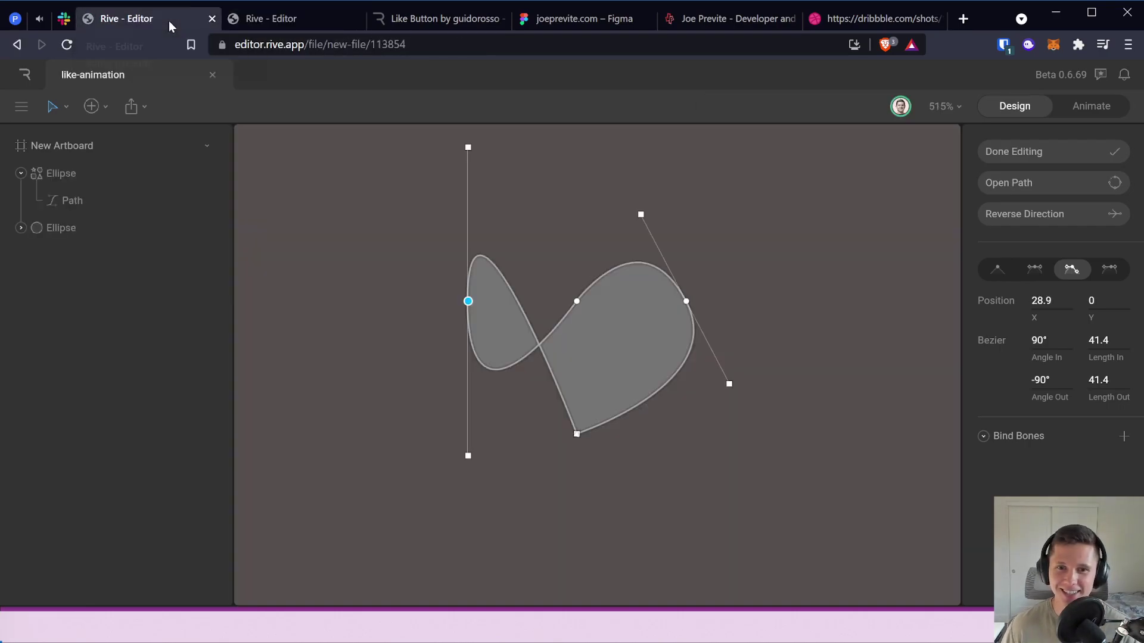
pyautogui.hotkey('ctrl', 'z')
pyautogui.hotkey('ctrl', 'z')
pyautogui.hotkey('ctrl', 'z')
pyautogui.hotkey('ctrl', 'z')
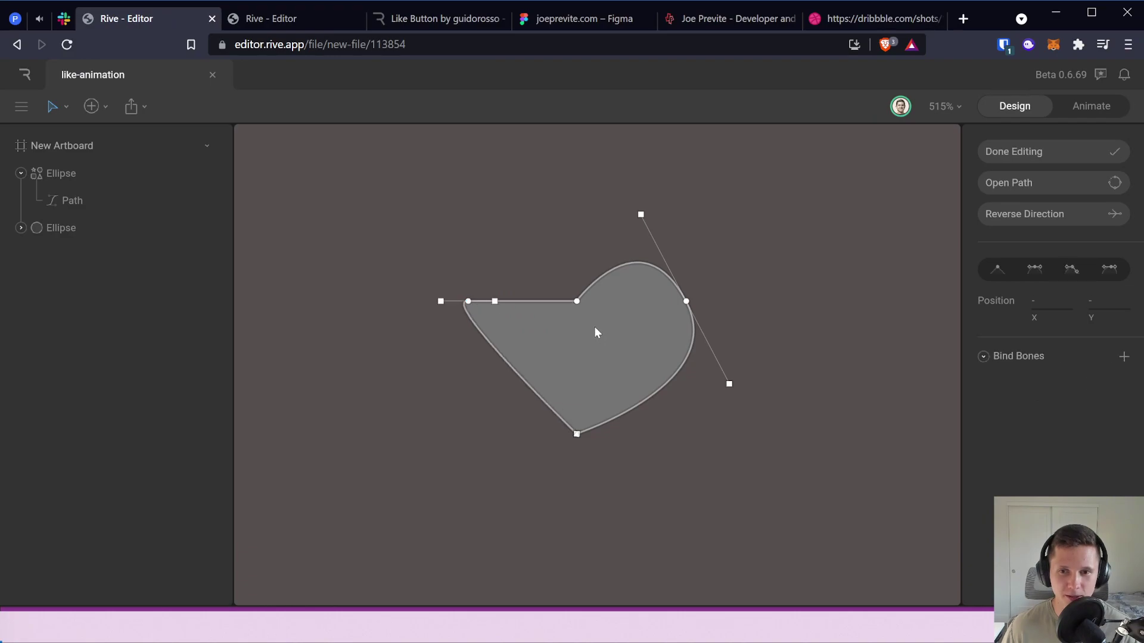
pyautogui.hotkey('ctrl', 'shift', 'z')
pyautogui.hotkey('ctrl', 'shift', 'z')
pyautogui.hotkey('ctrl', 'shift', 'z')
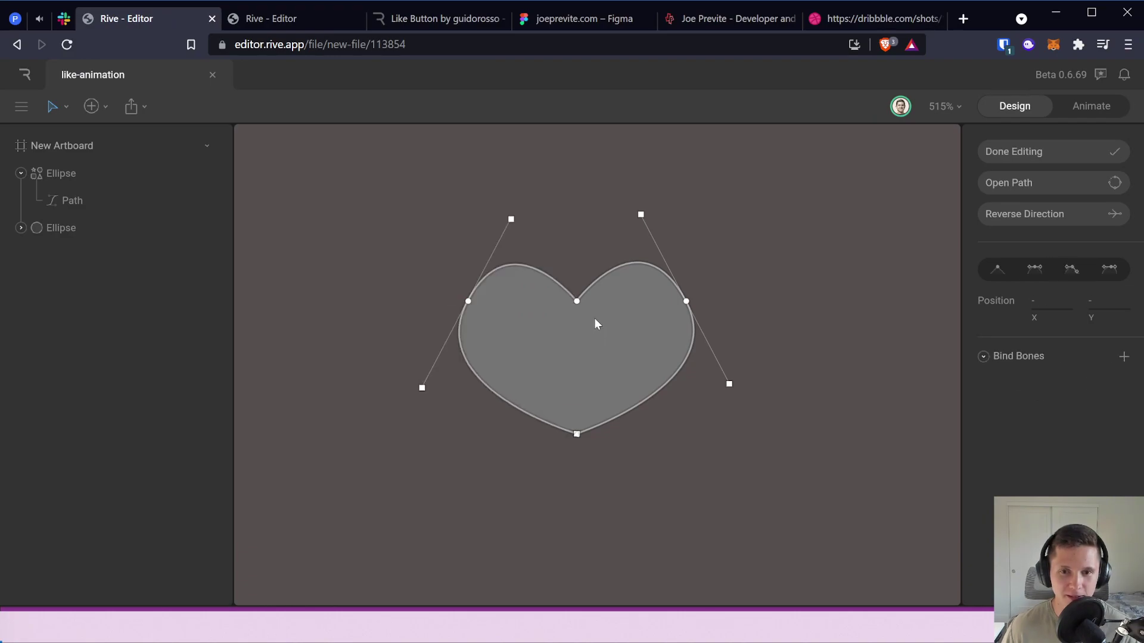
# - Finish editing the heart path, duplicate the heart shape, and hide the duplicate
pyautogui.click(596, 327)
pyautogui.click(334, 251)
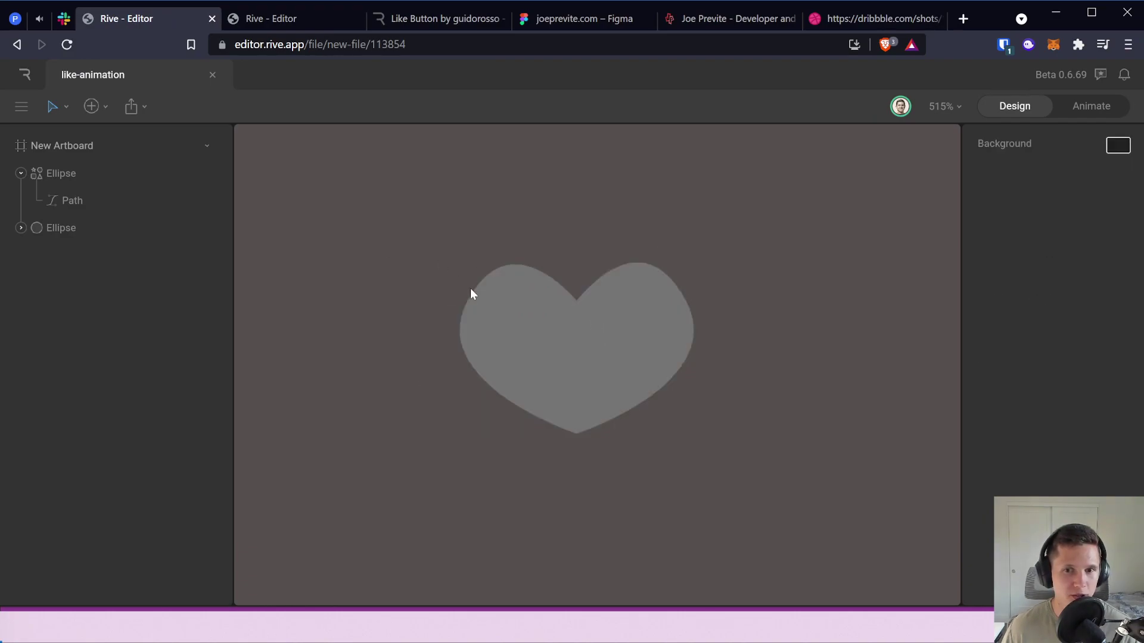
pyautogui.click(476, 293)
pyautogui.hotkey('ctrl', 'g')
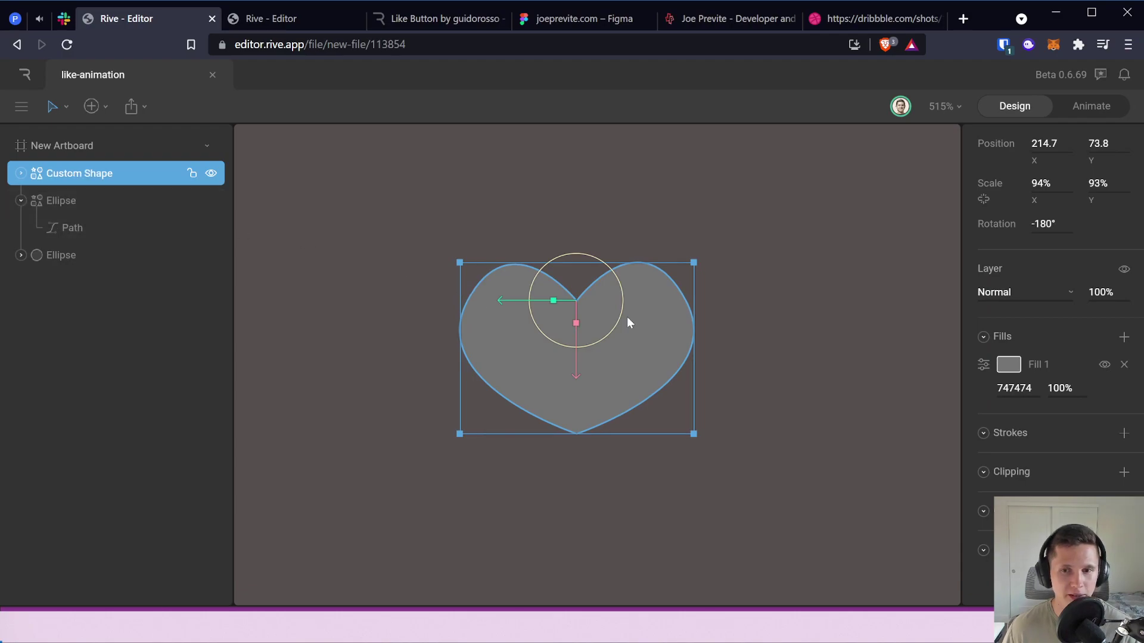
pyautogui.click(210, 172)
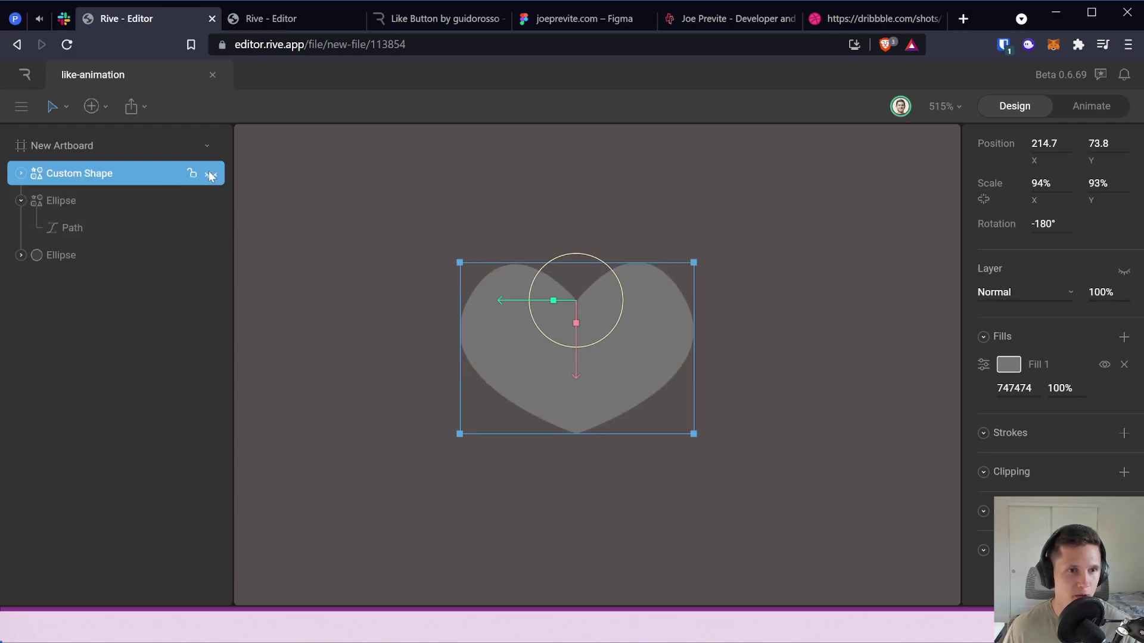
# - Open the visible heart's path for editing and change its left vertex to Detached
pyautogui.click(128, 191)
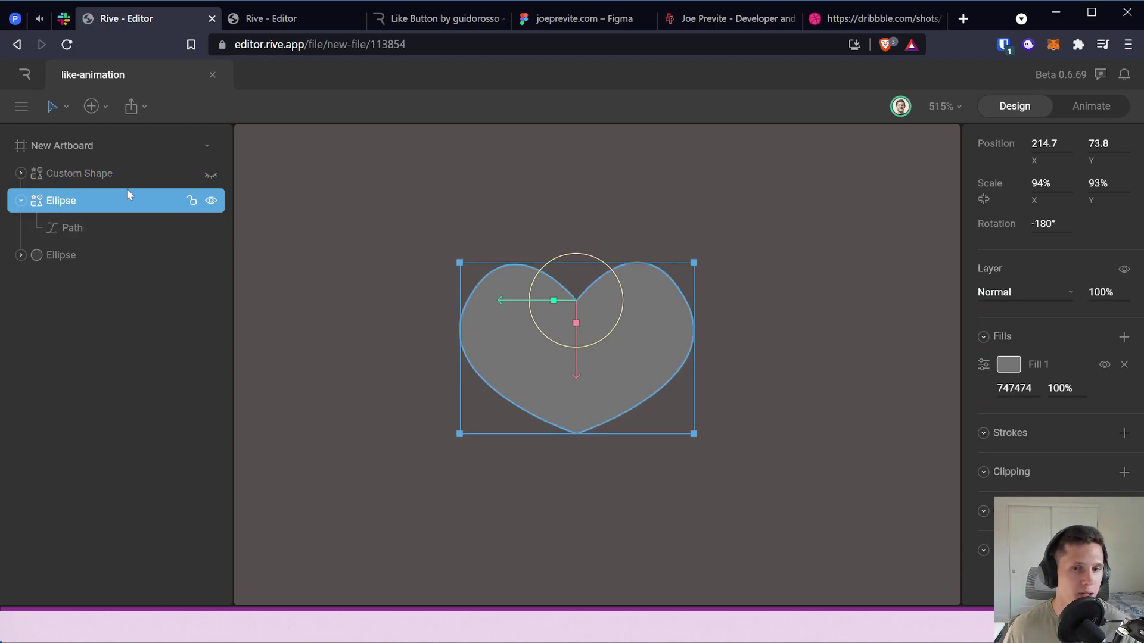
pyautogui.doubleClick(601, 342)
pyautogui.doubleClick(600, 342)
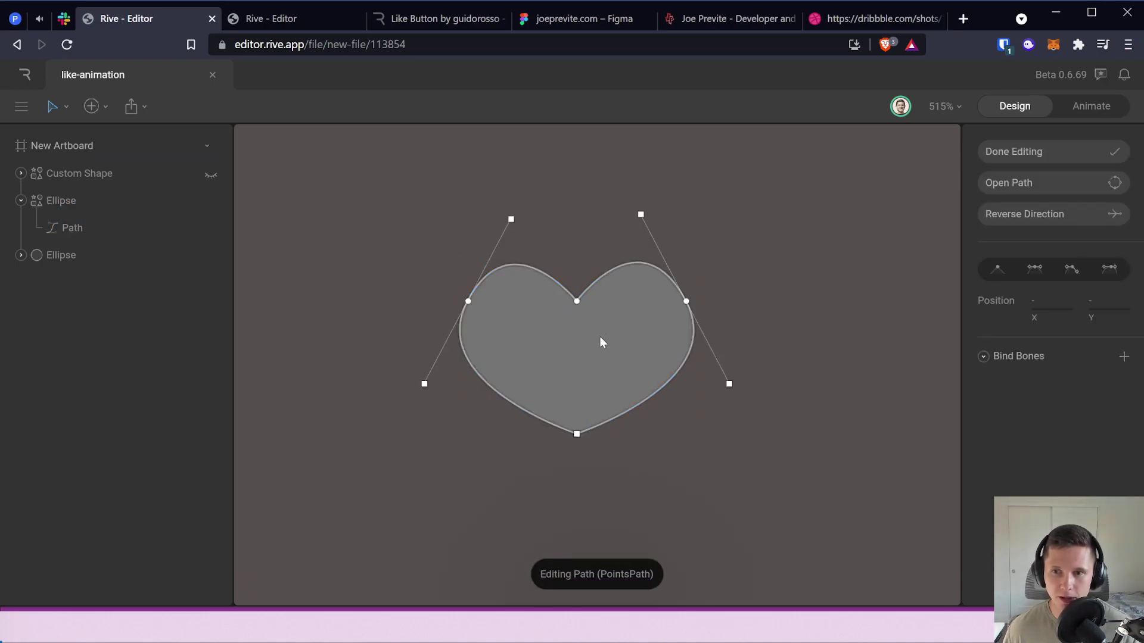
pyautogui.click(468, 301)
pyautogui.click(1072, 270)
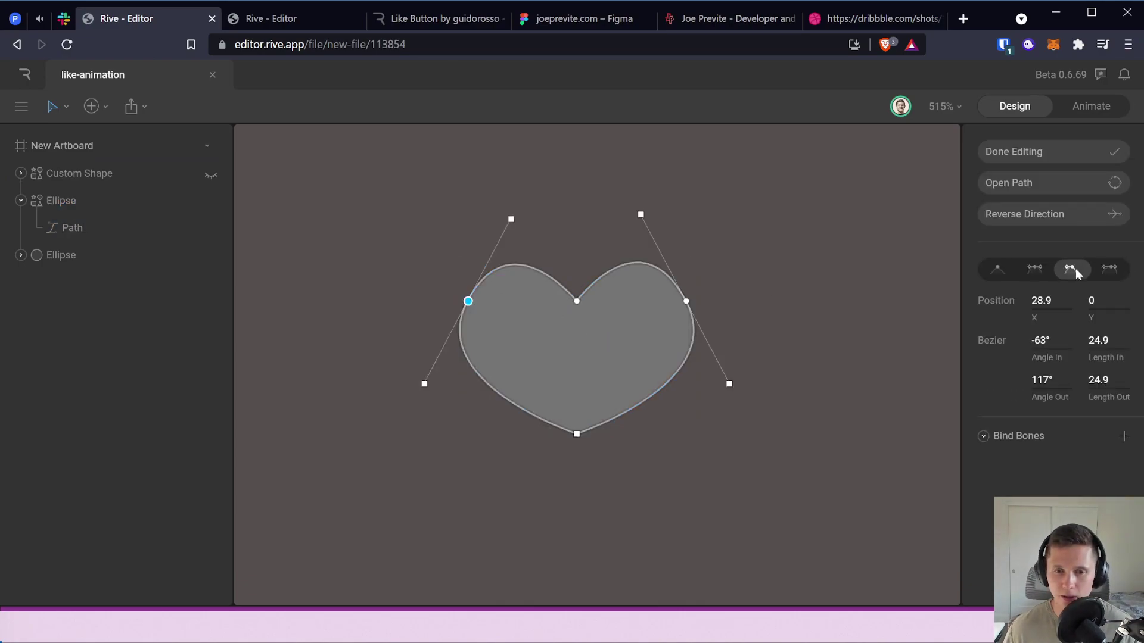
# - Check the reference vertex's angles and set the visible heart's left vertex Angle In to 90° and Angle Out to -90°
pyautogui.click(340, 20)
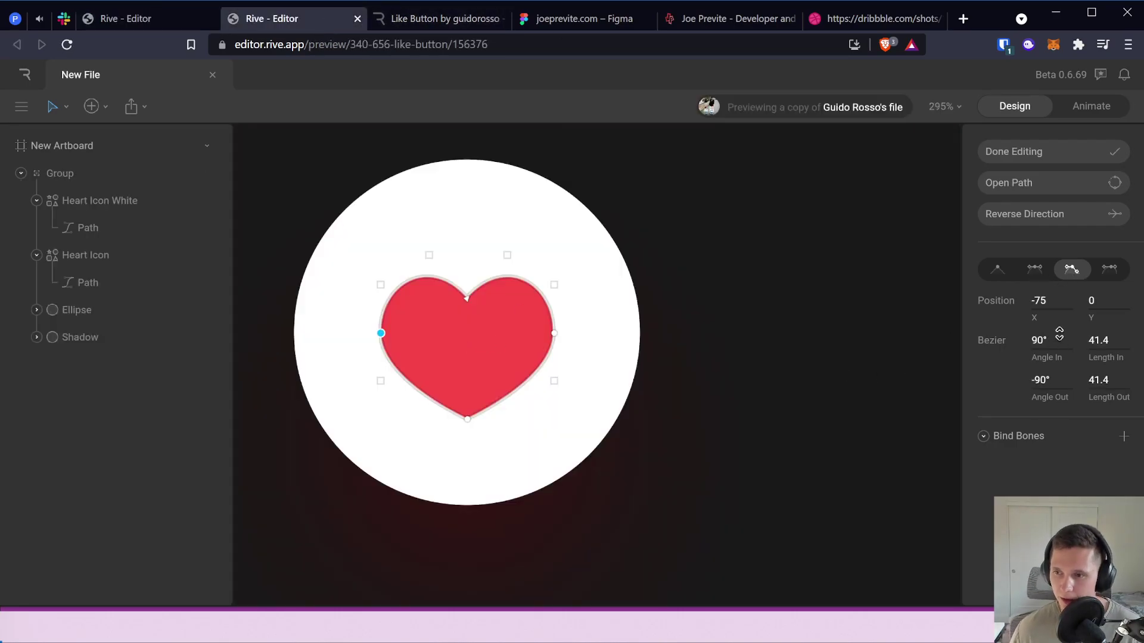
pyautogui.click(178, 18)
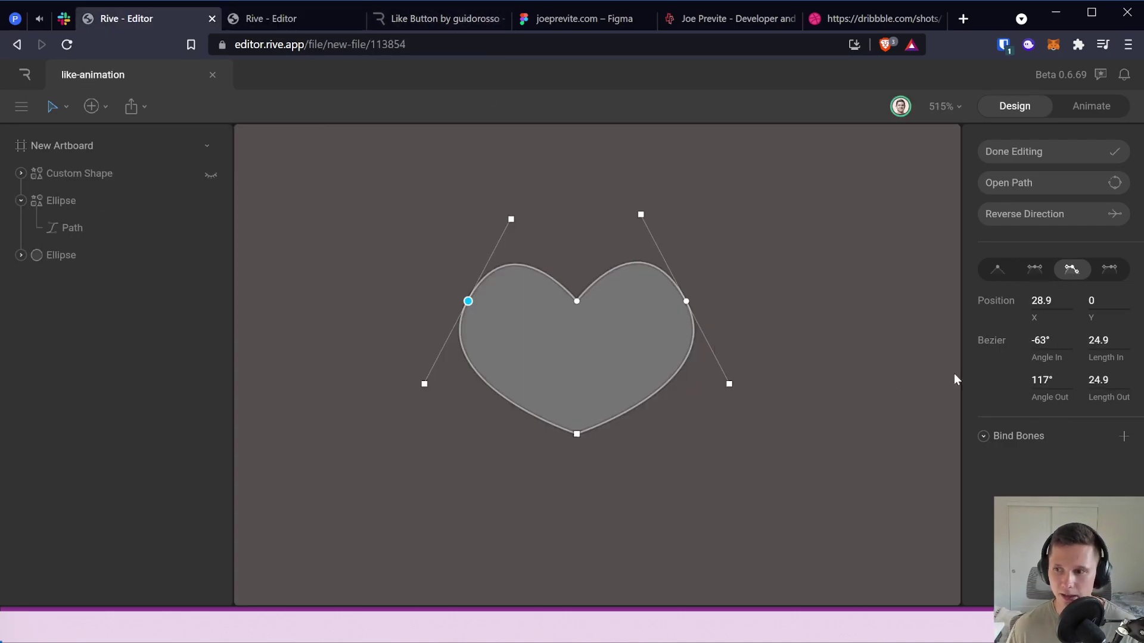
pyautogui.click(1033, 340)
pyautogui.write('90')
pyautogui.press('Return')
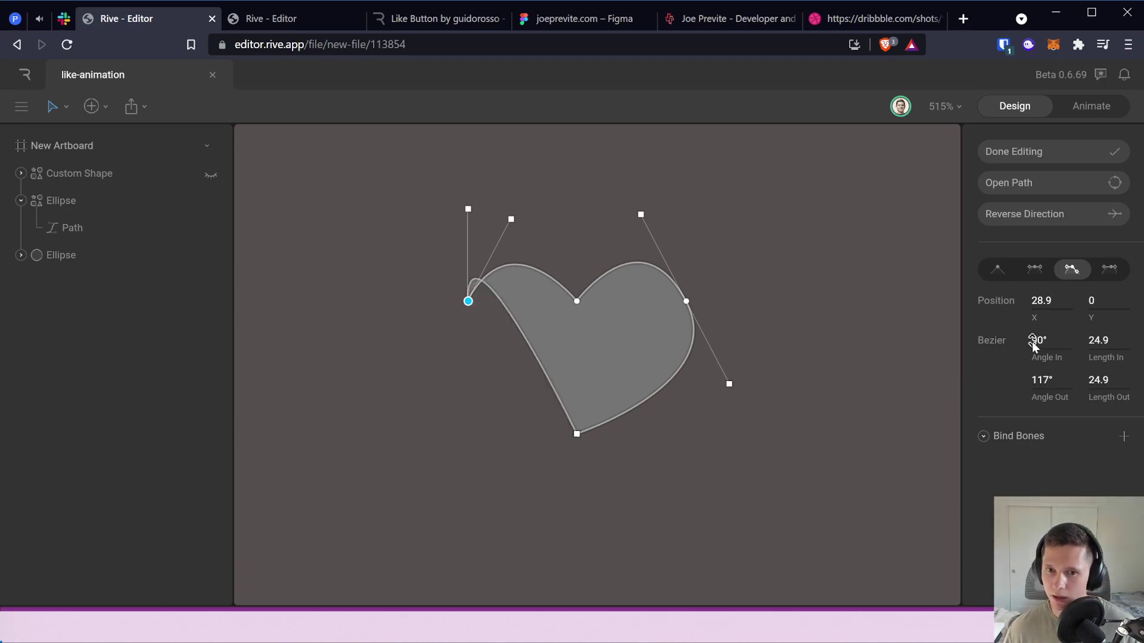
pyautogui.click(1049, 380)
pyautogui.write('-90')
pyautogui.press('Return')
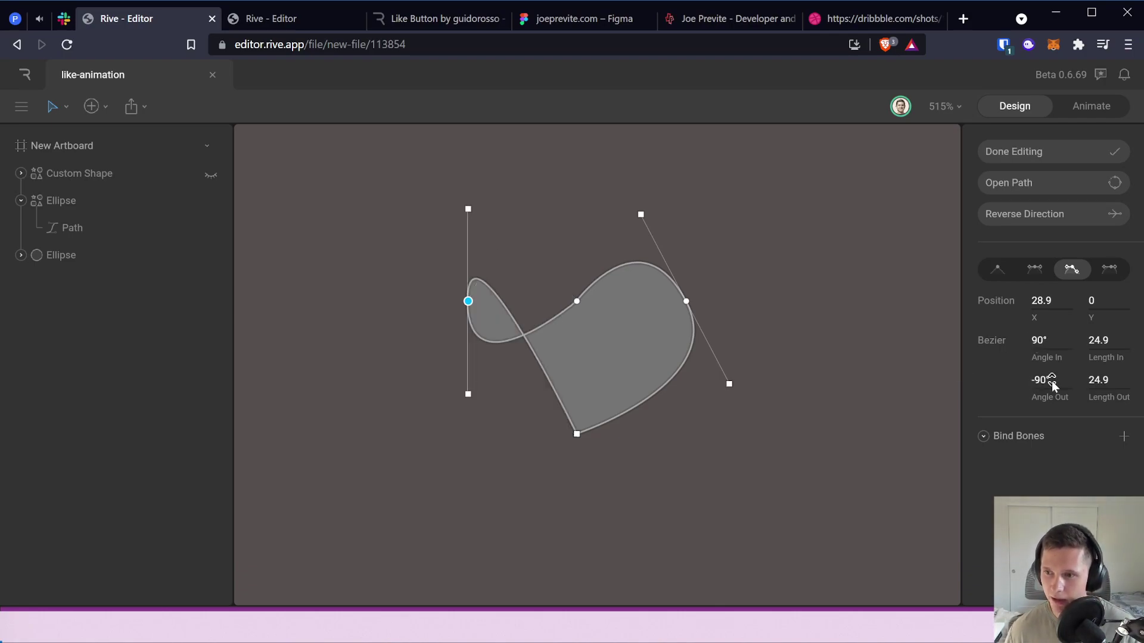
# - Recheck the reference handle lengths and set Length In and Length Out of the visible heart's left vertex to 41.4
pyautogui.click(239, 19)
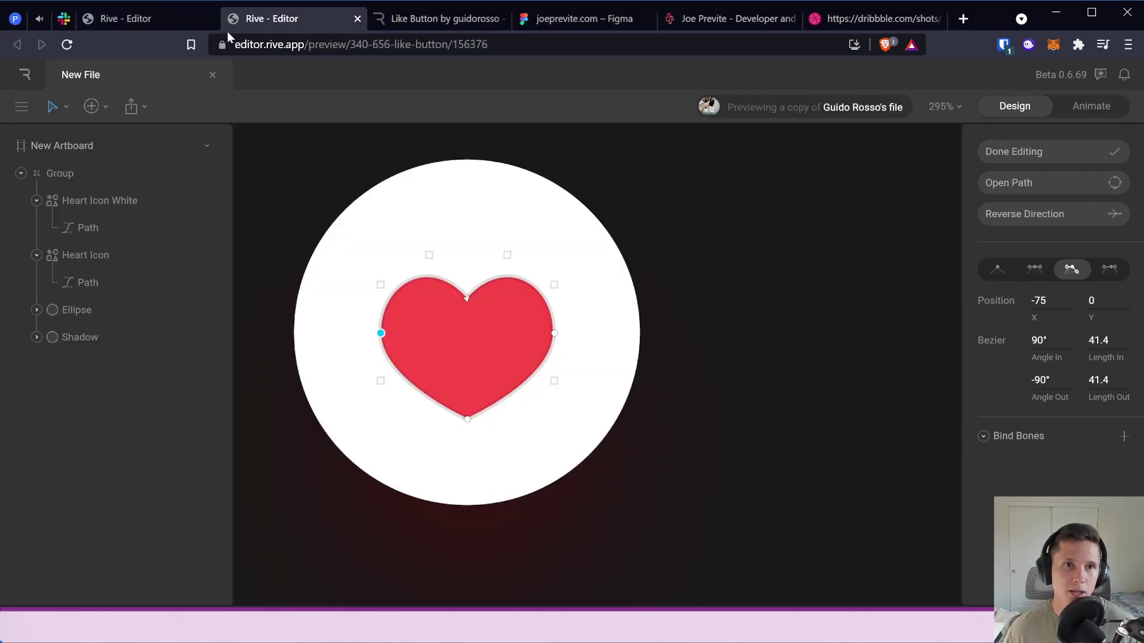
pyautogui.click(149, 20)
pyautogui.click(1100, 341)
pyautogui.write('41.4')
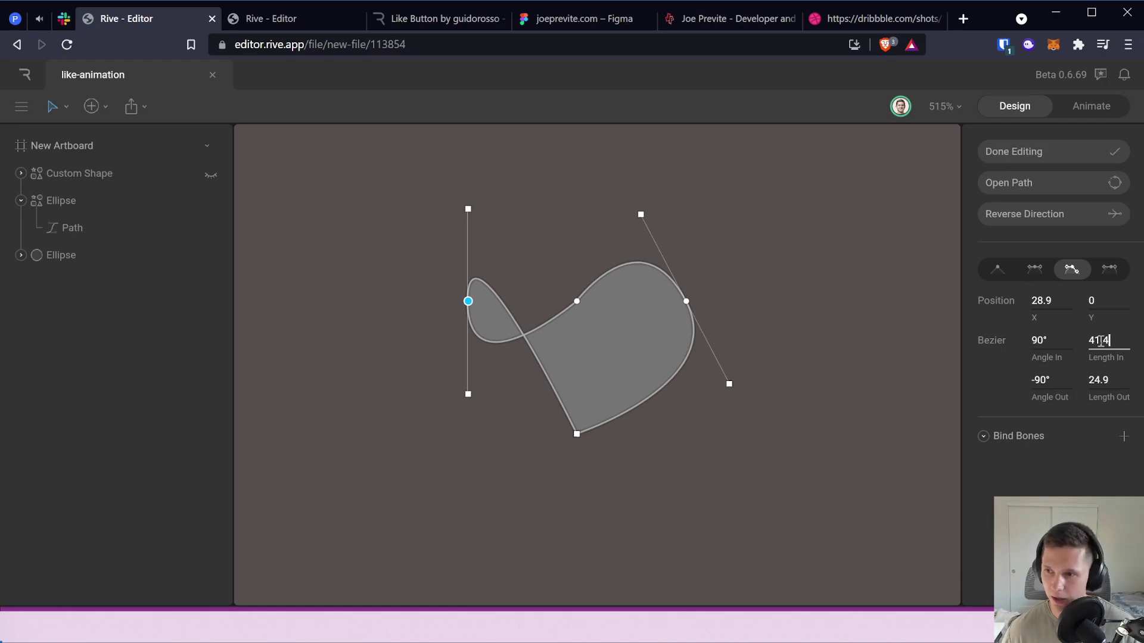
pyautogui.press('Return')
pyautogui.click(1101, 380)
pyautogui.write('41')
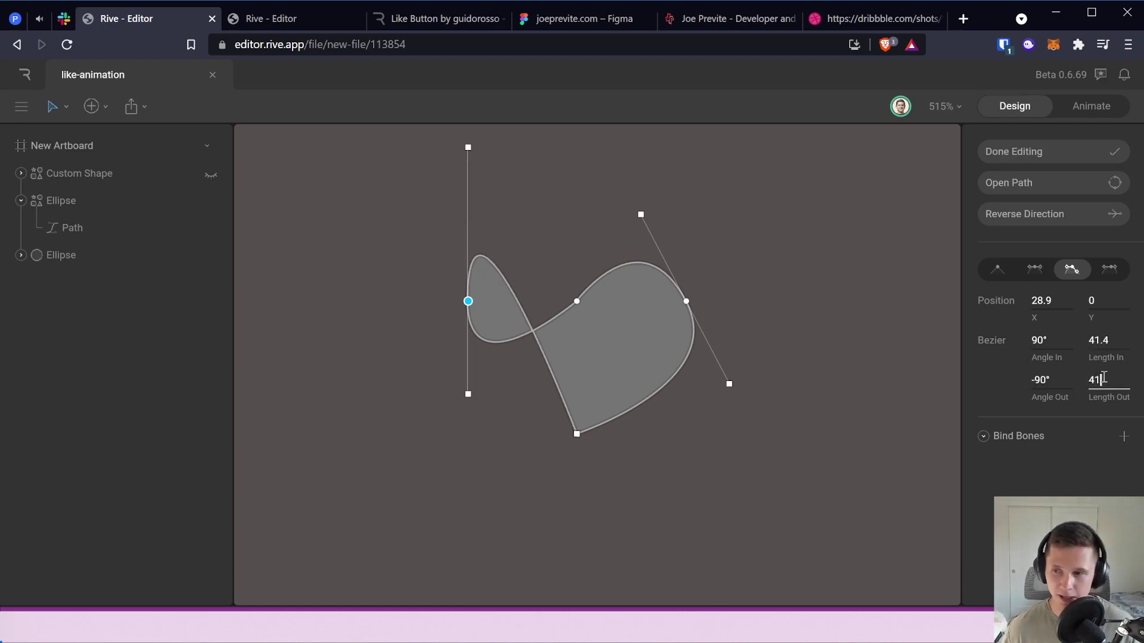
pyautogui.write('.4')
pyautogui.press('Return')
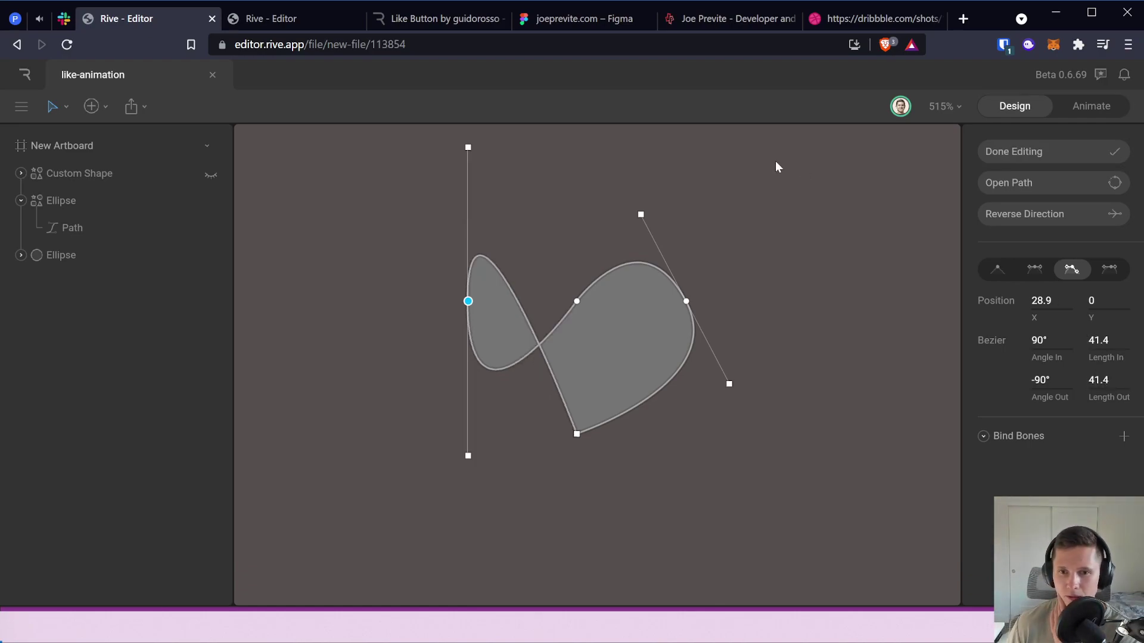
# - Check the reference heart's top center vertex settings and change the matching vertex in like-animation to Detached
pyautogui.click(288, 20)
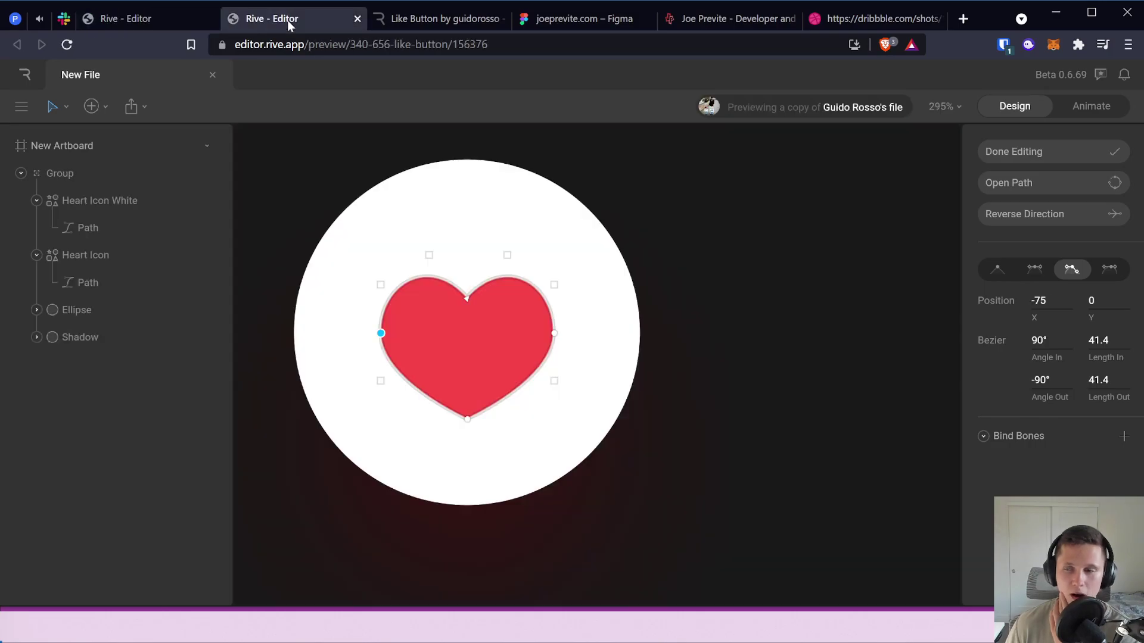
pyautogui.click(468, 297)
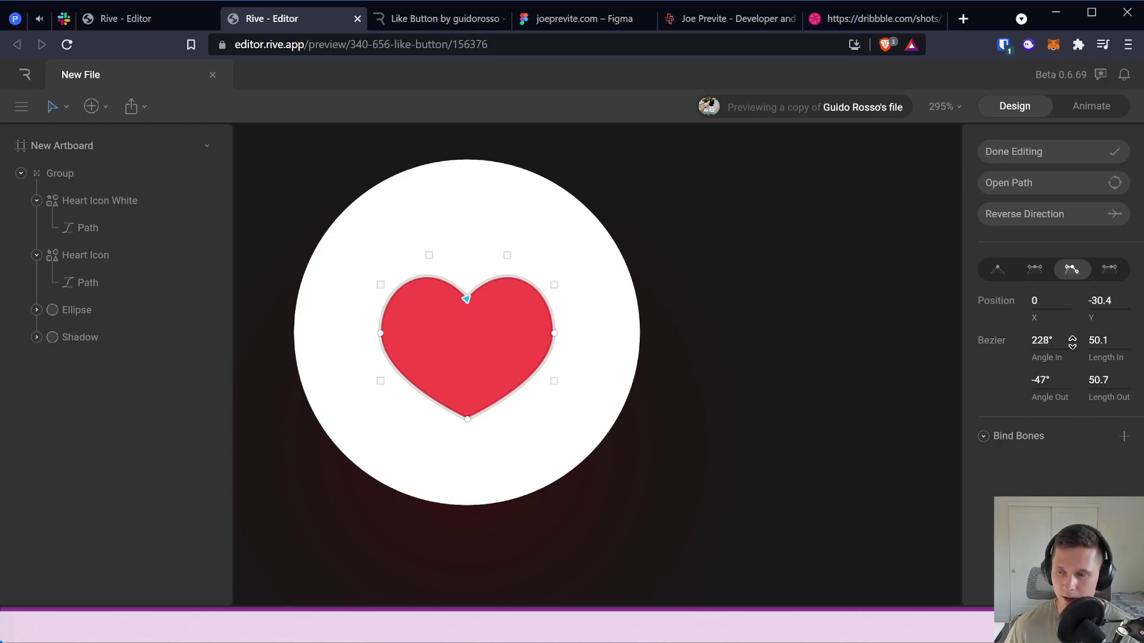
pyautogui.click(163, 24)
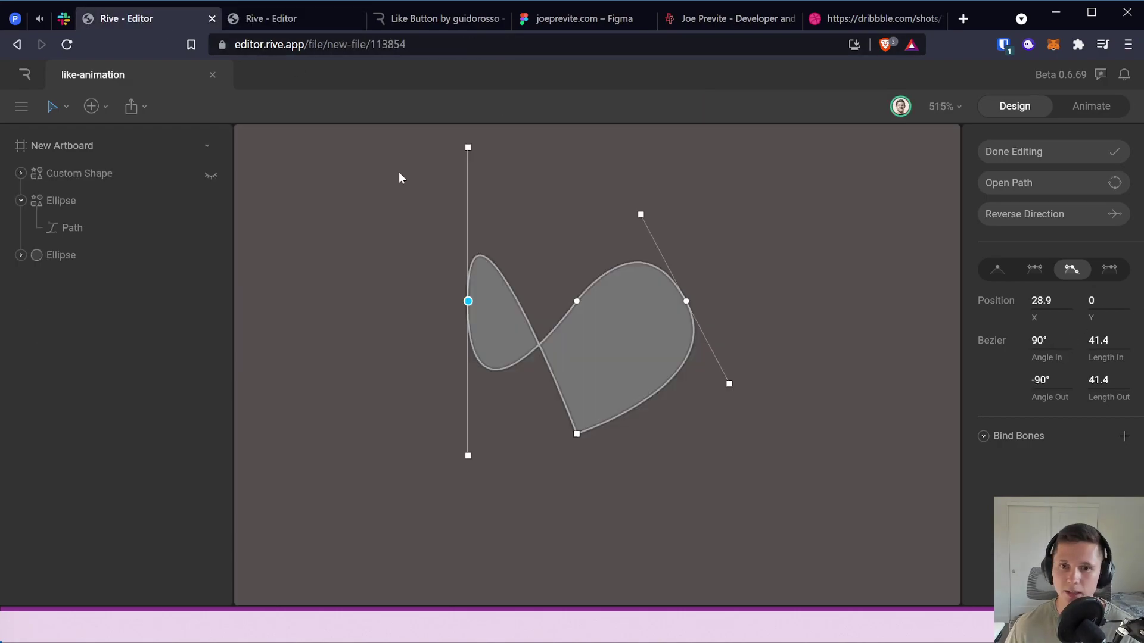
pyautogui.click(577, 302)
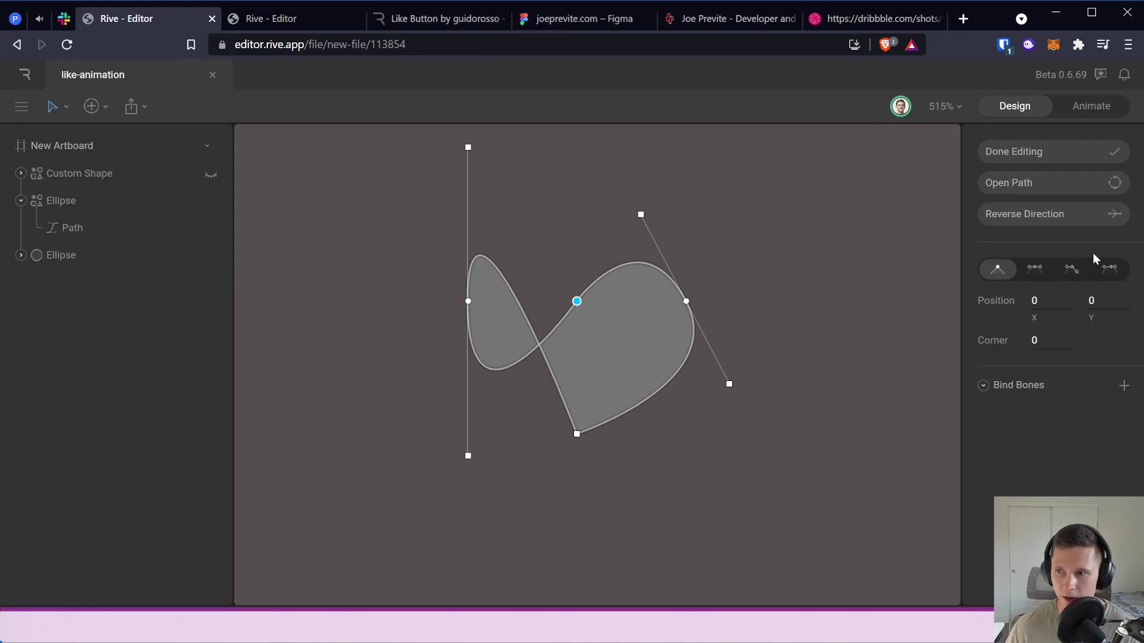
pyautogui.click(1071, 272)
# - Following the reference values, set the top center vertex's Angle In to 228° and Angle Out to -47° in like-animation
pyautogui.click(262, 19)
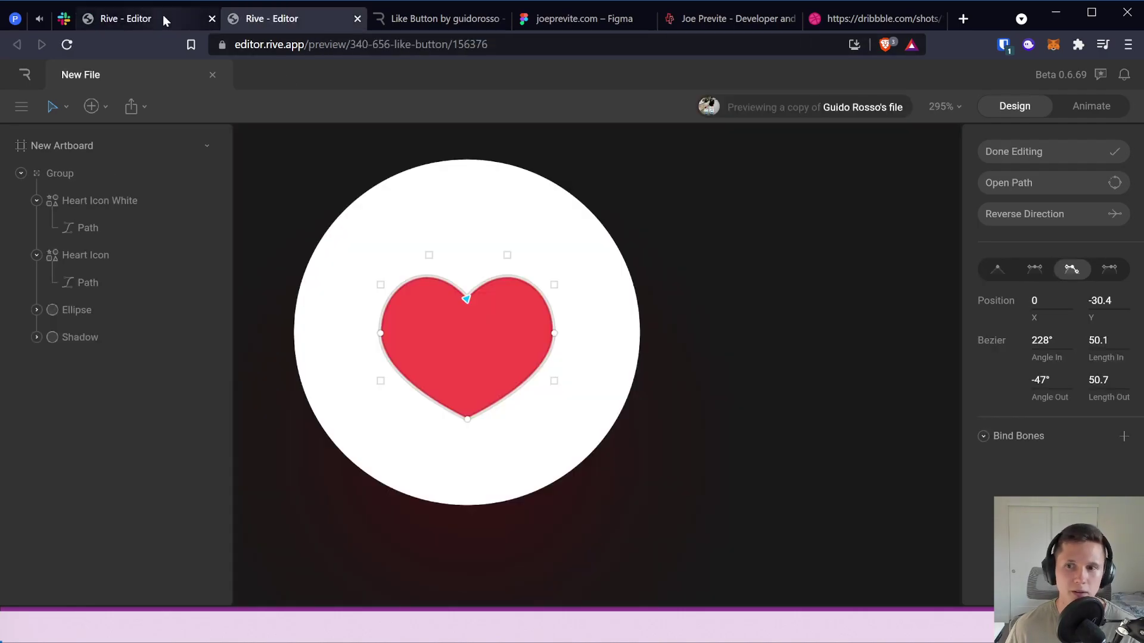
pyautogui.click(163, 16)
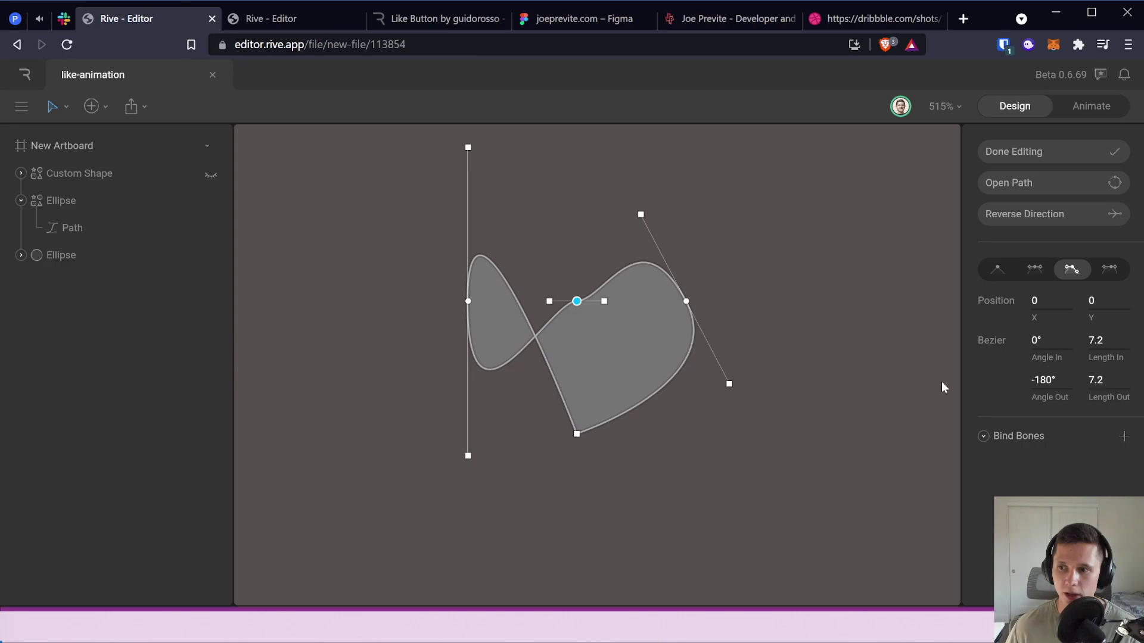
pyautogui.write('228')
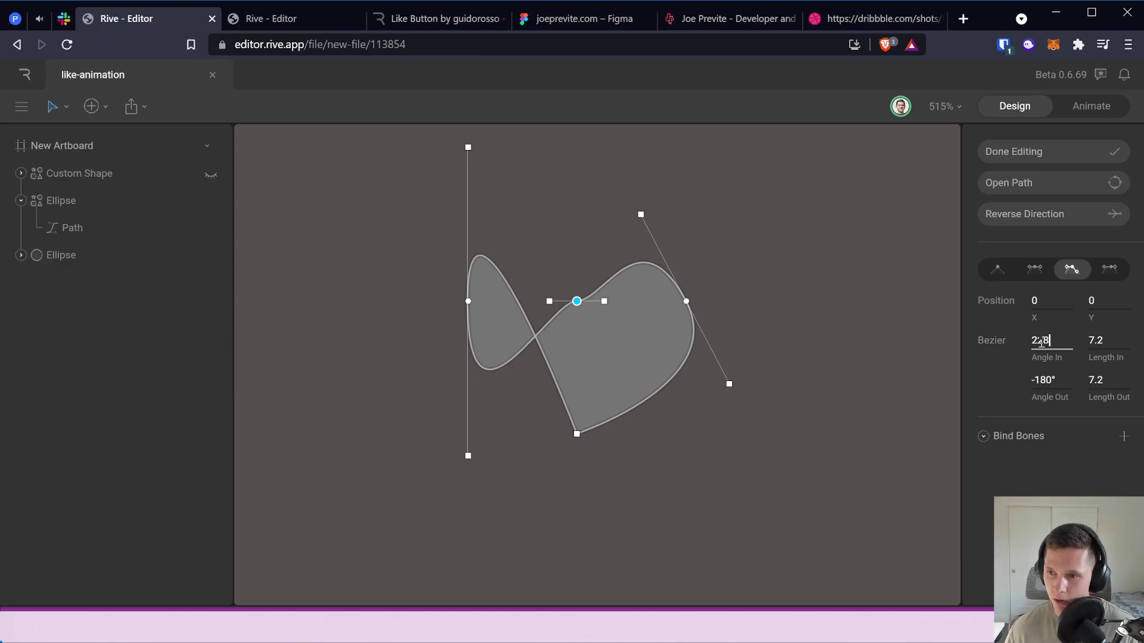
pyautogui.press('Return')
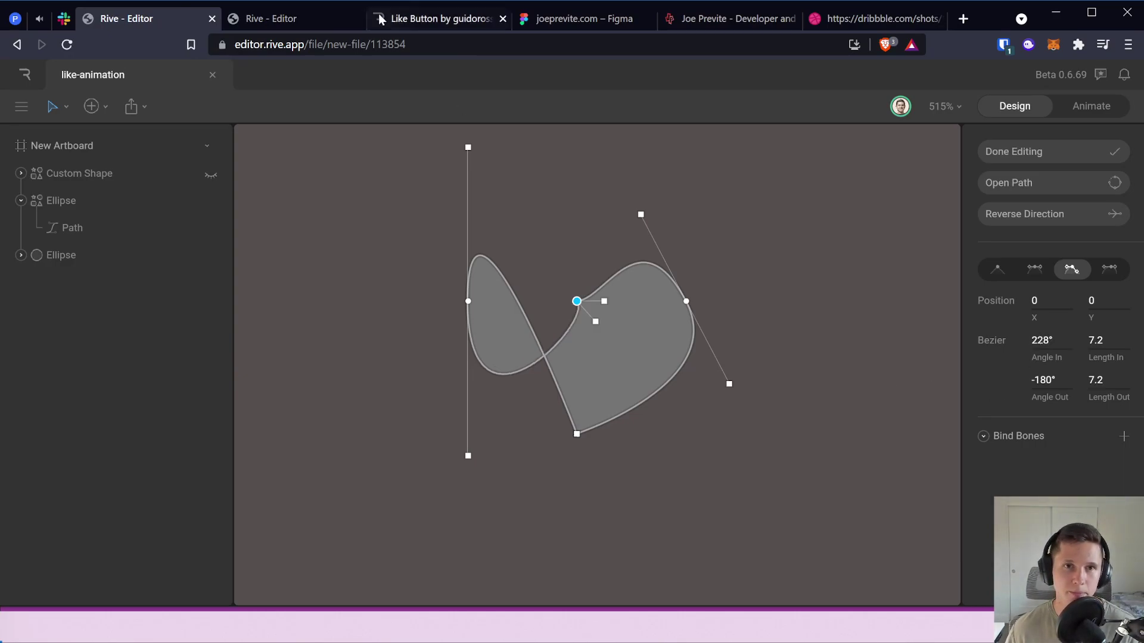
pyautogui.click(271, 18)
pyautogui.click(182, 18)
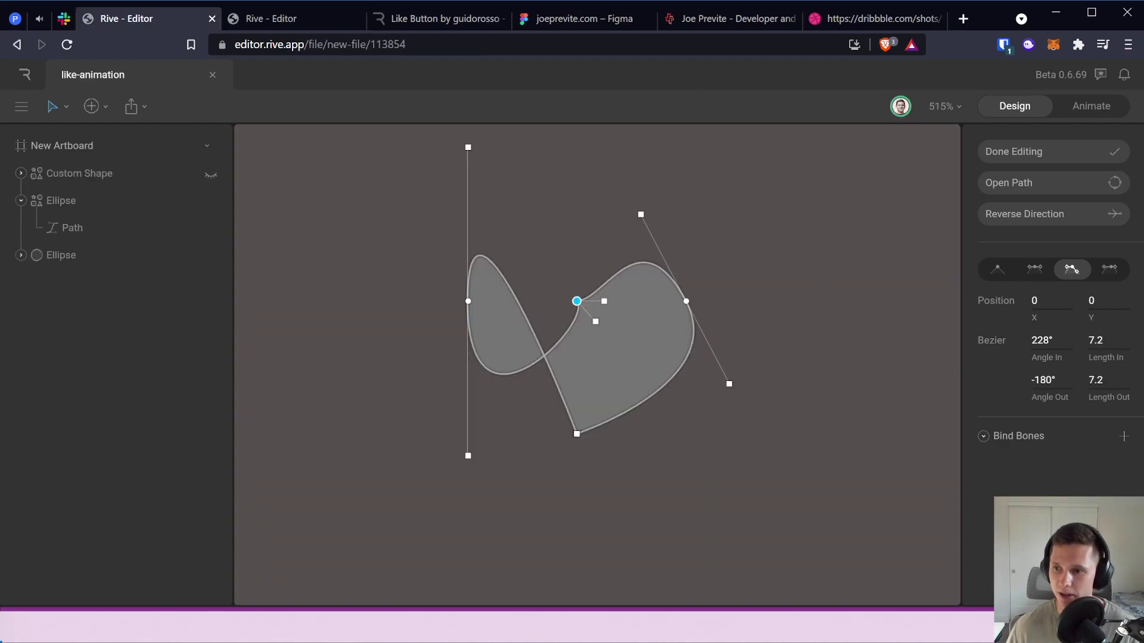
pyautogui.click(1053, 385)
pyautogui.press('BackSpace')
pyautogui.write('-47')
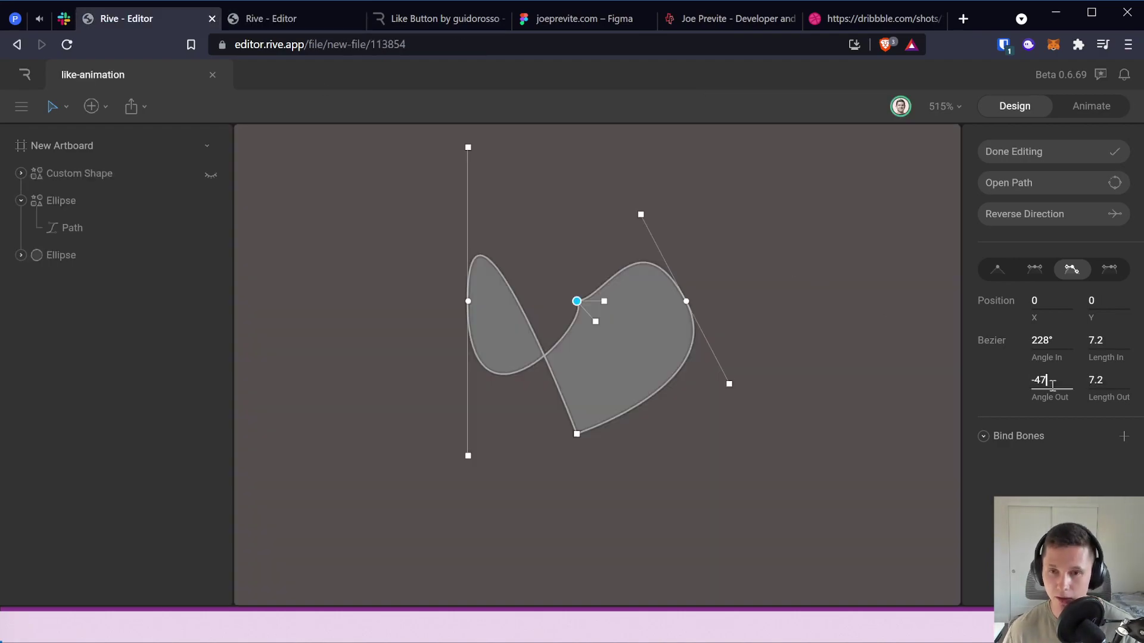
pyautogui.press('Return')
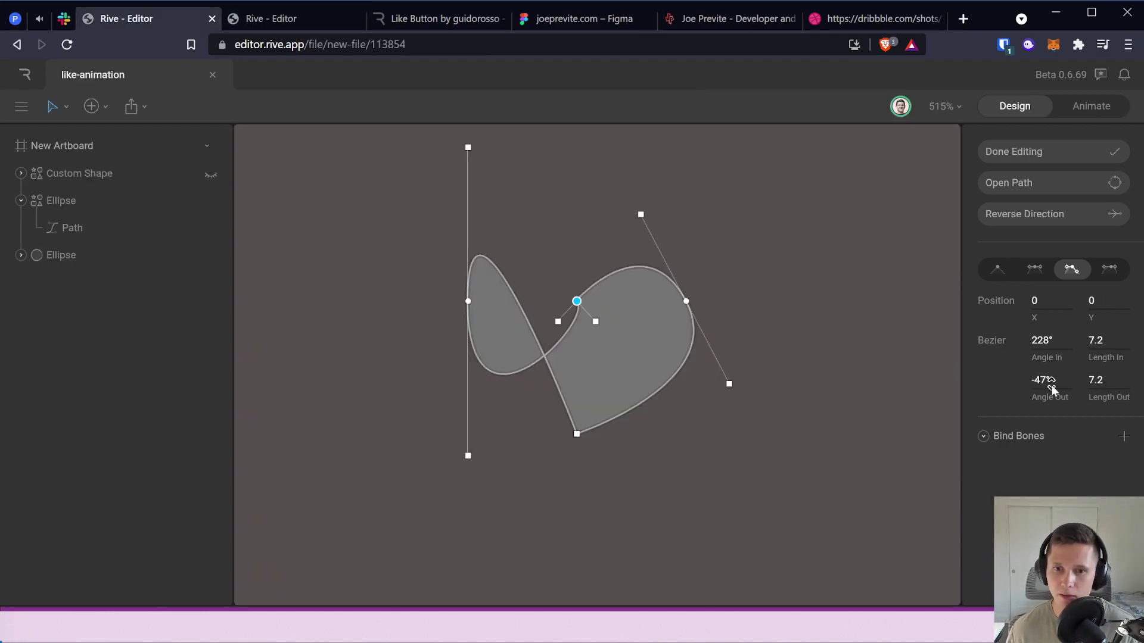
# - Following the reference values, set the top center vertex's Length In to 50.1 and Length Out to 50.7 in like-animation
pyautogui.click(276, 22)
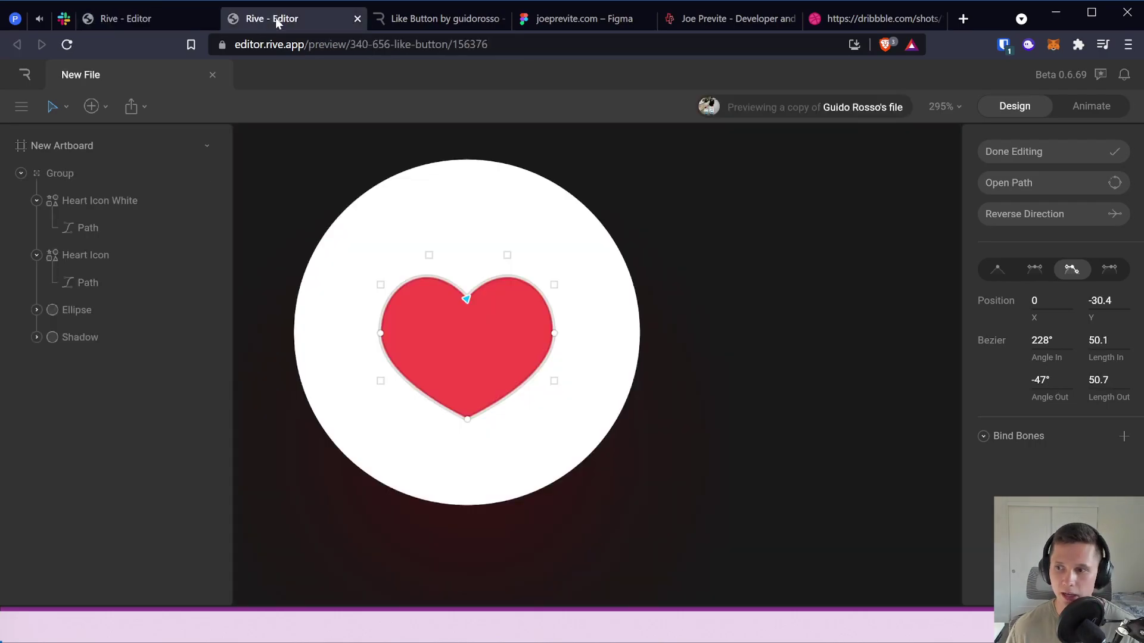
pyautogui.click(150, 19)
pyautogui.click(1119, 345)
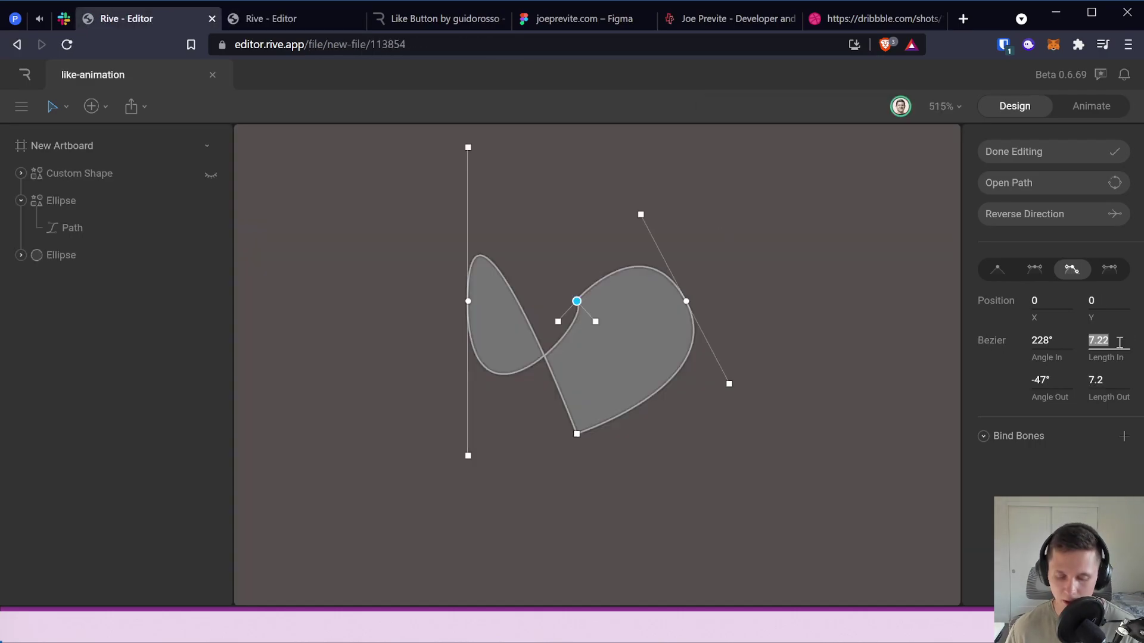
pyautogui.write('50.1')
pyautogui.press('Return')
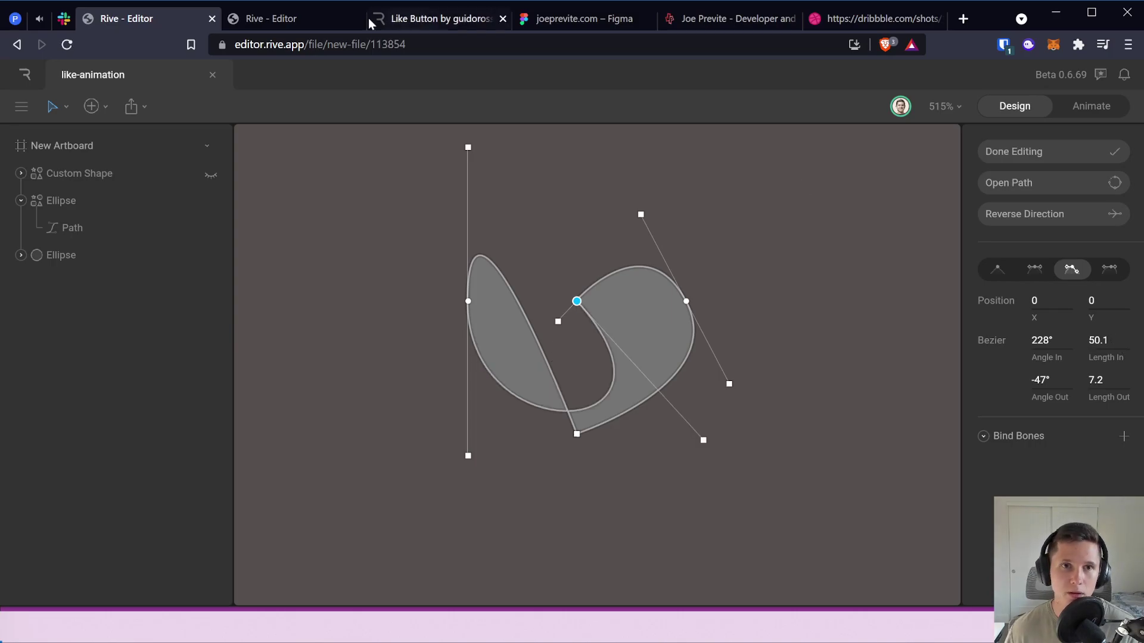
pyautogui.click(302, 21)
pyautogui.click(174, 23)
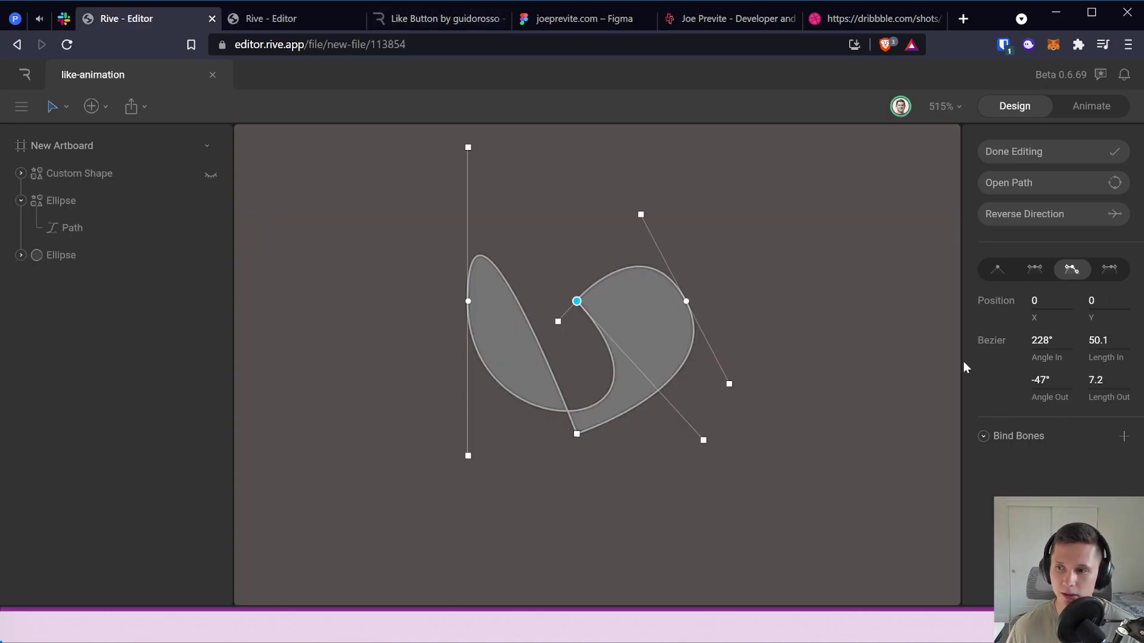
pyautogui.click(1107, 379)
pyautogui.write('50.1')
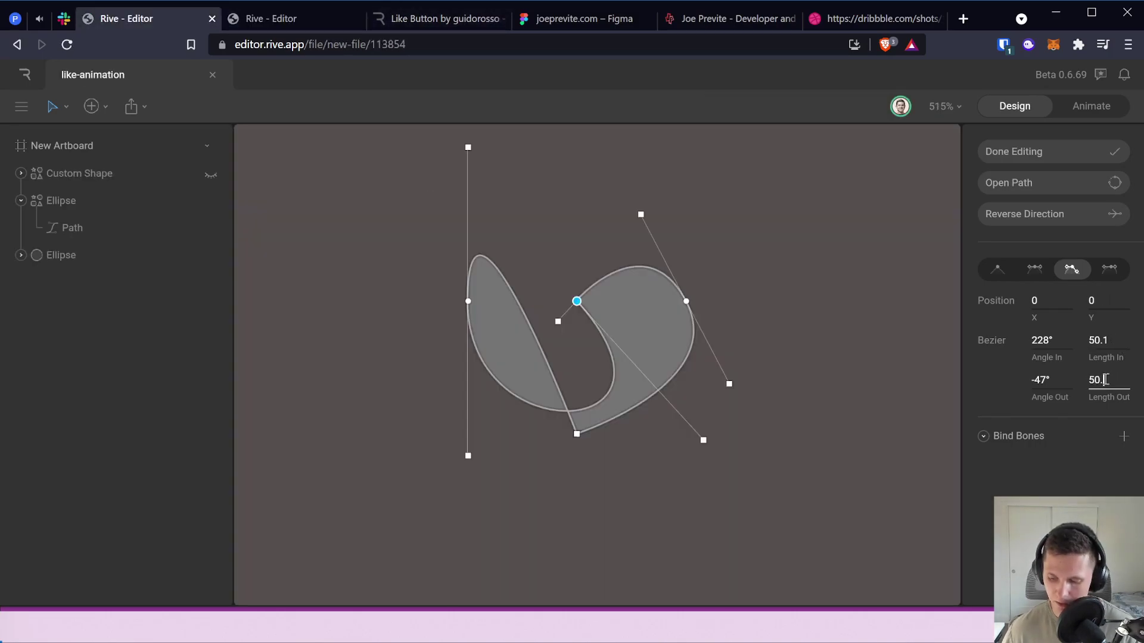
pyautogui.press('Return')
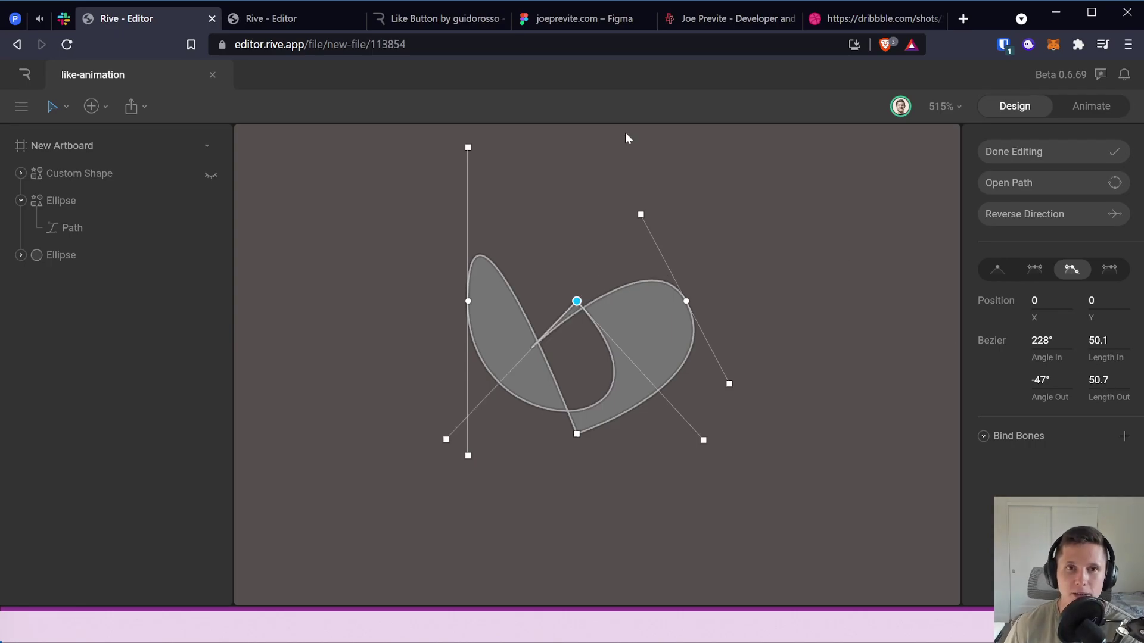
# - Check the reference heart's right vertex settings and change the matching vertex in like-animation to Detached
pyautogui.click(258, 17)
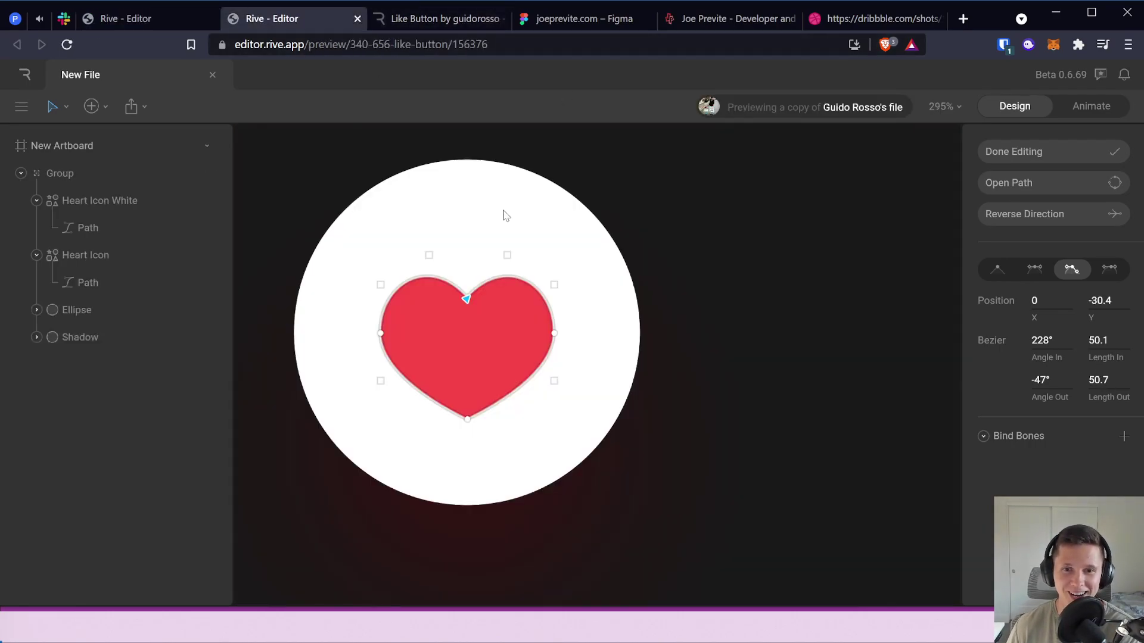
pyautogui.click(554, 334)
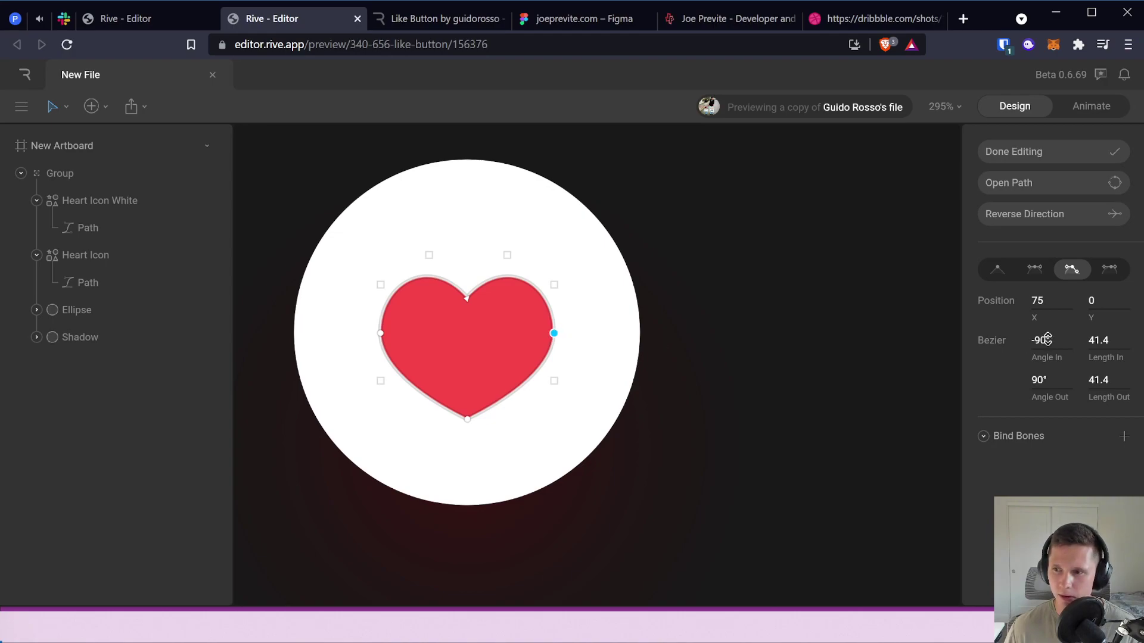
pyautogui.click(140, 18)
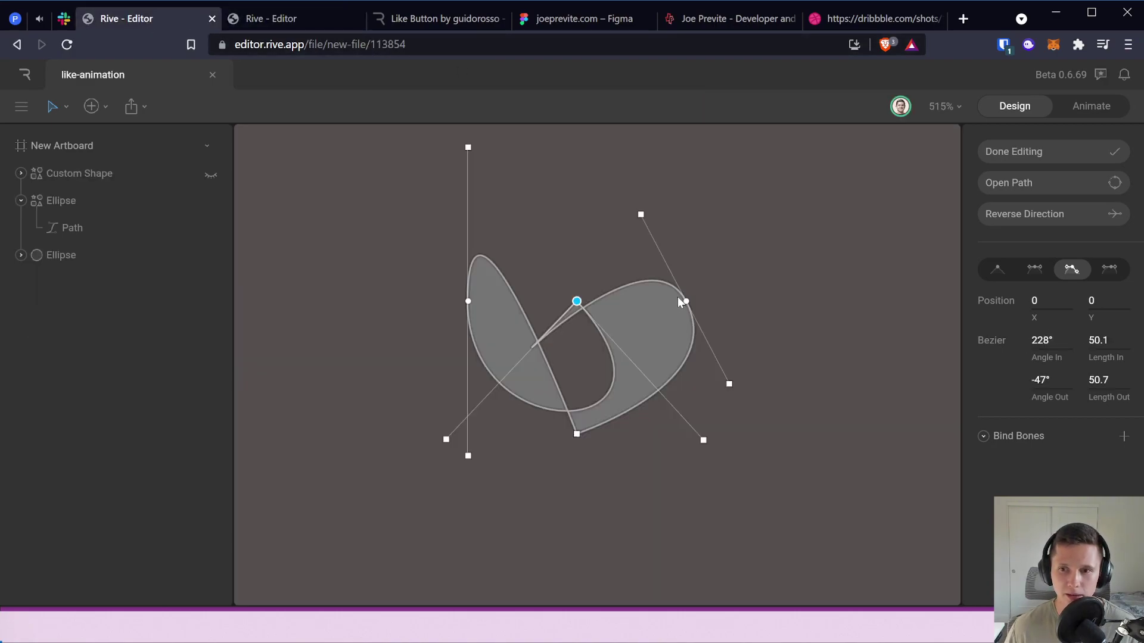
pyautogui.click(687, 301)
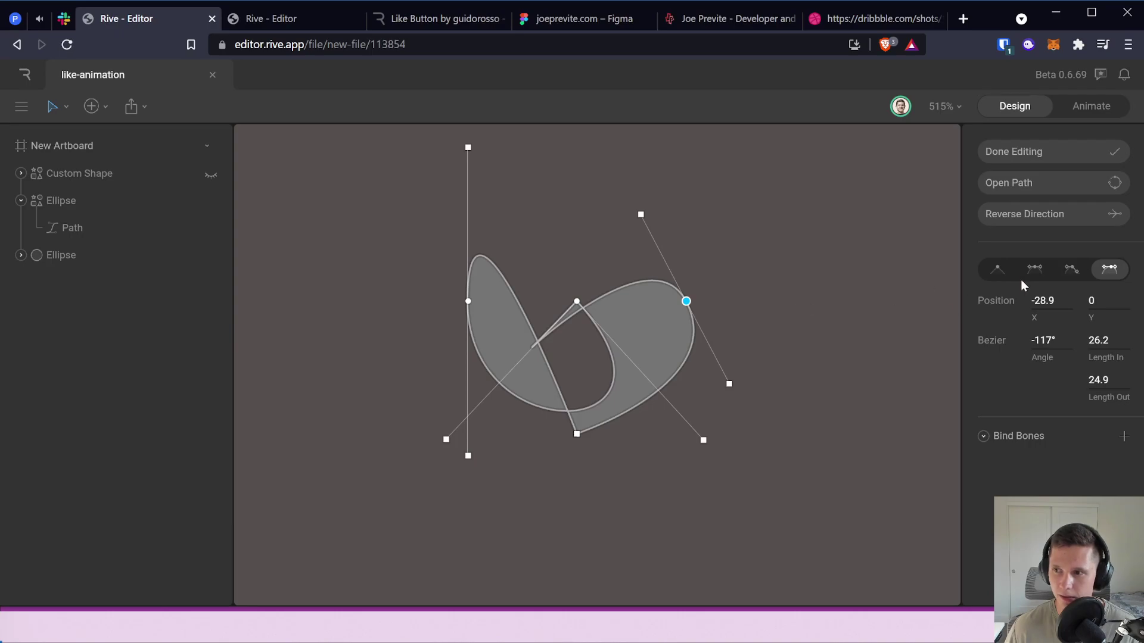
pyautogui.click(1080, 270)
# - Recheck the reference angles and set the right vertex's Angle In to -90° and Angle Out to 90° in like-animation
pyautogui.click(1054, 340)
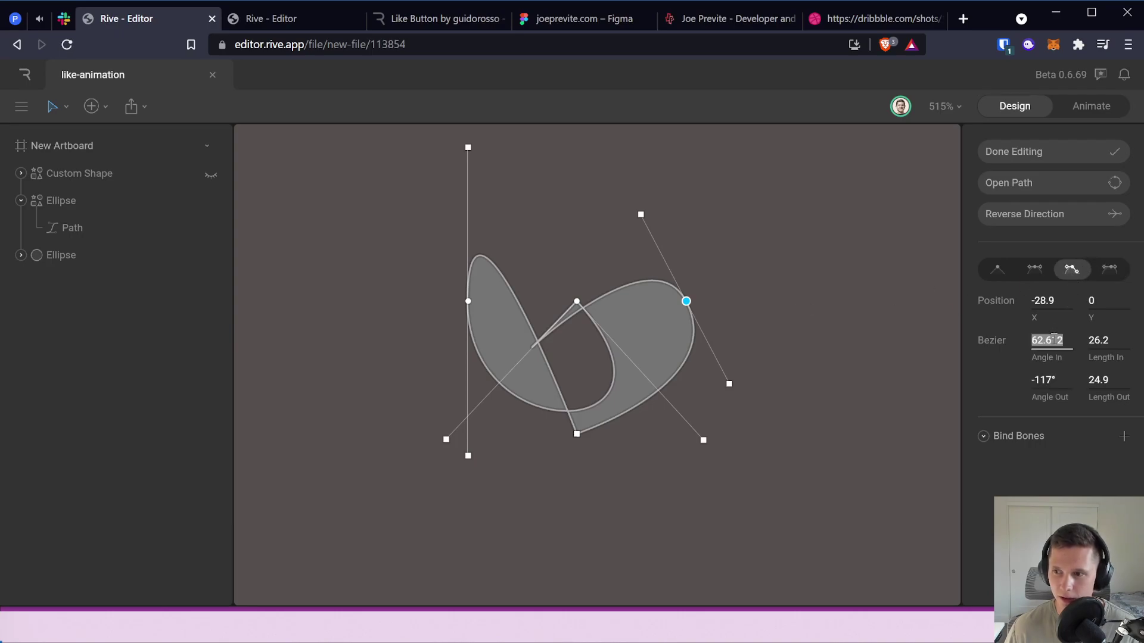
pyautogui.write('90')
pyautogui.press('Return')
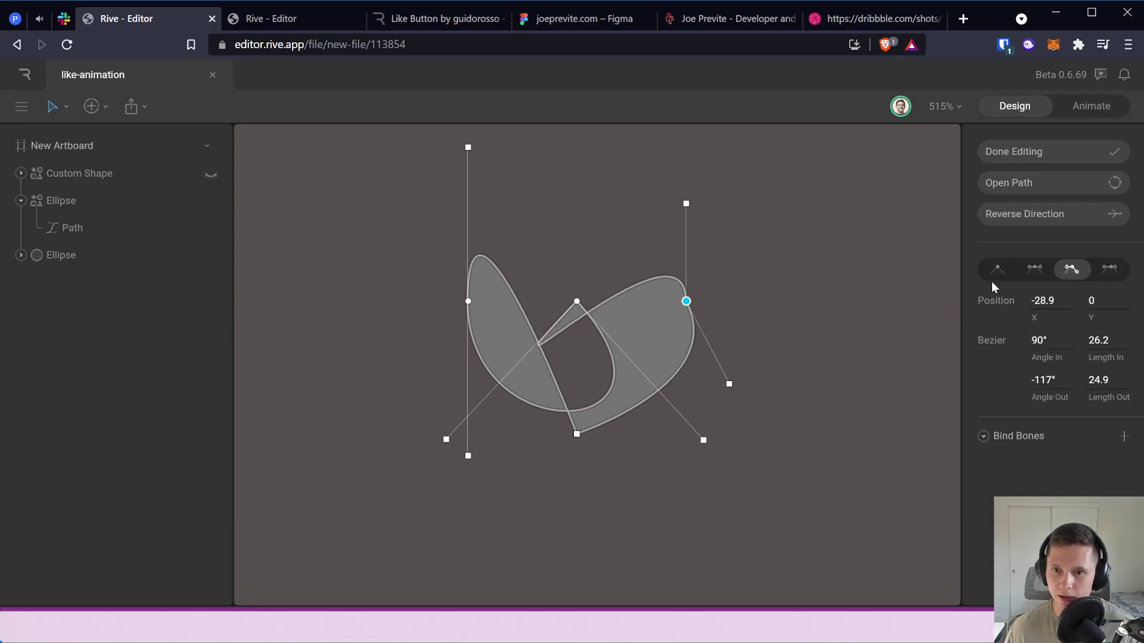
pyautogui.click(267, 18)
pyautogui.click(194, 19)
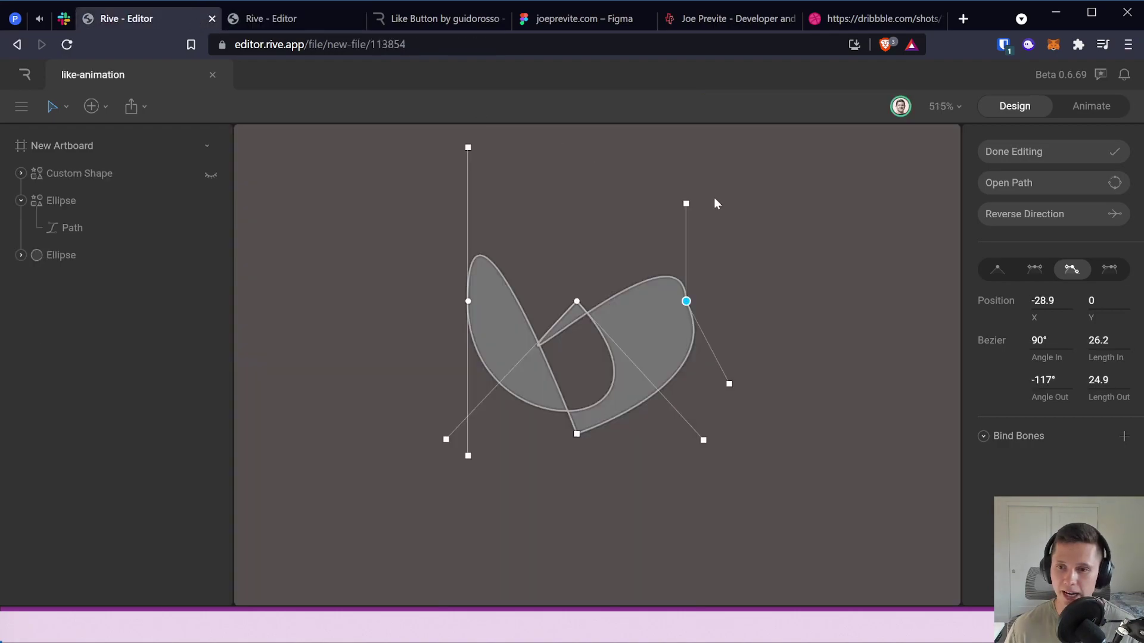
pyautogui.click(1041, 341)
pyautogui.write('-90')
pyautogui.press('Return')
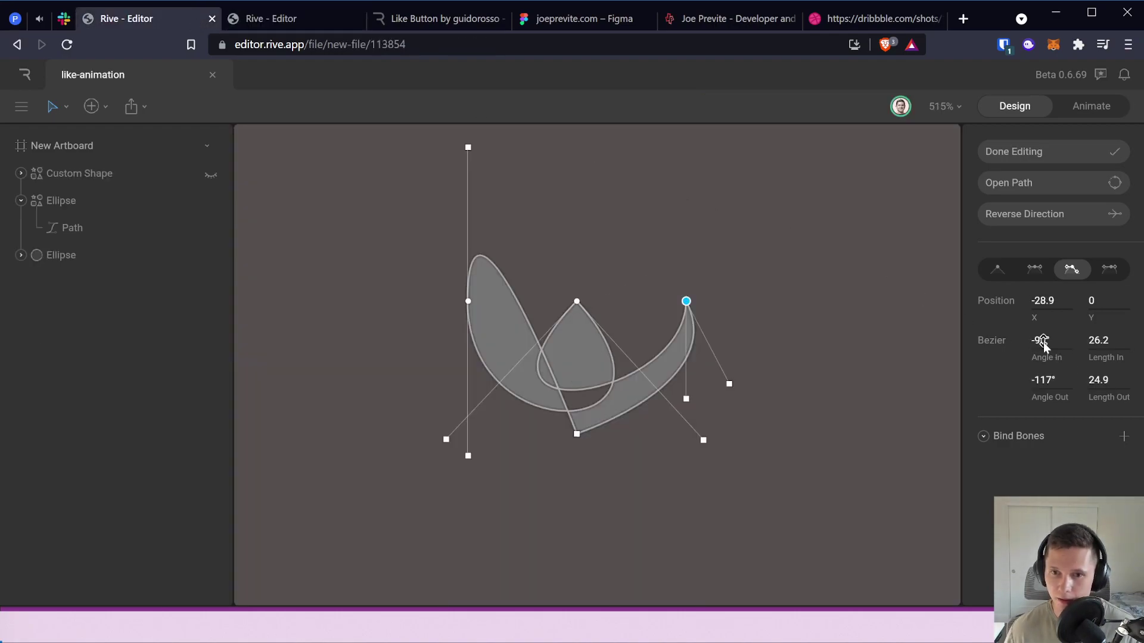
pyautogui.click(1059, 382)
pyautogui.write('90')
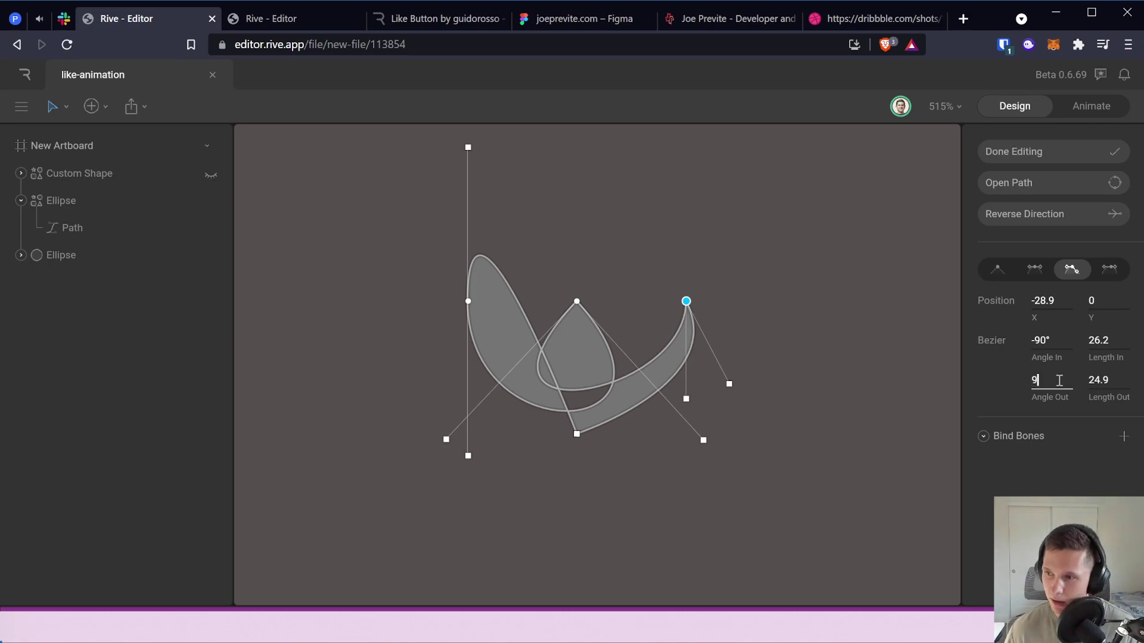
pyautogui.press('Return')
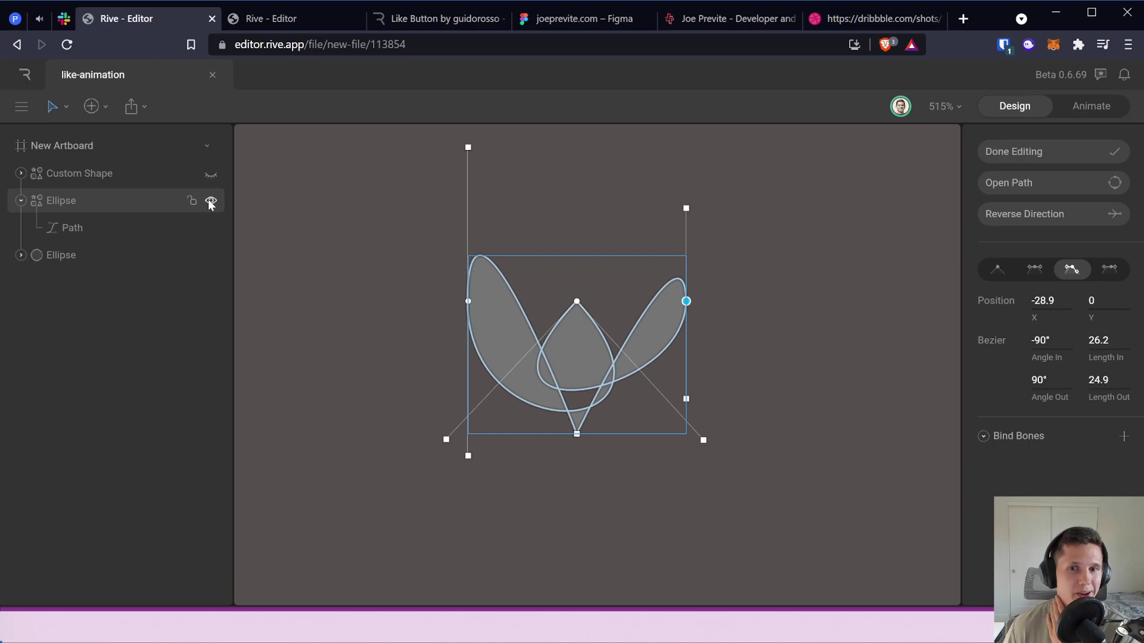
# - Delete the distorted Ellipse heart shape containing the edited path and make the hidden Custom Shape heart visible
pyautogui.click(210, 202)
pyautogui.click(84, 208)
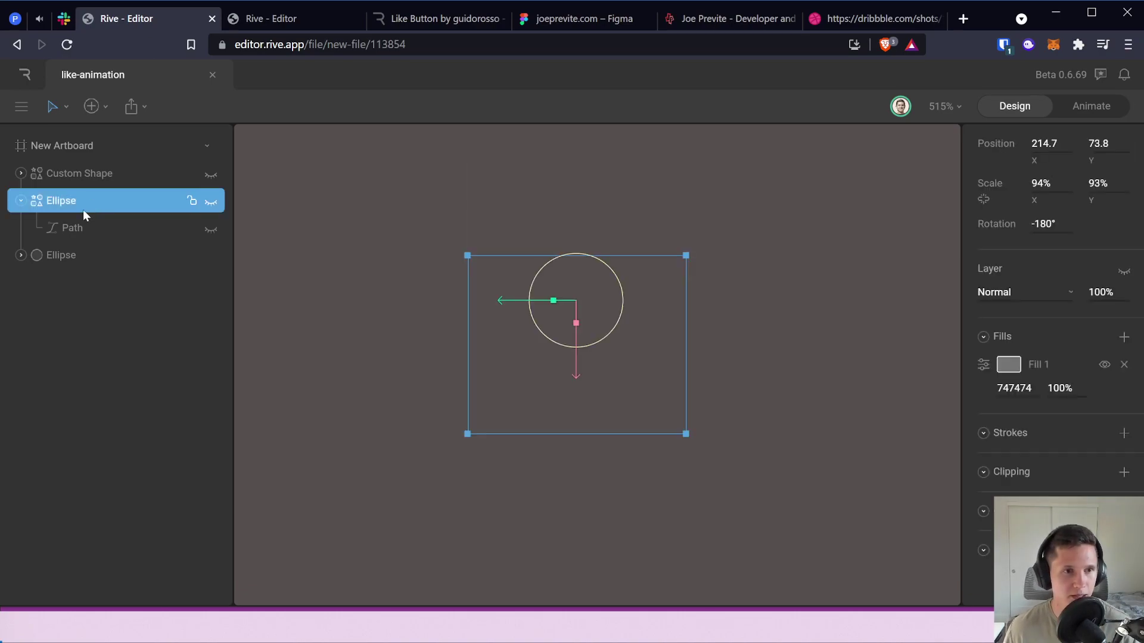
pyautogui.press('Delete')
pyautogui.click(168, 171)
pyautogui.click(211, 173)
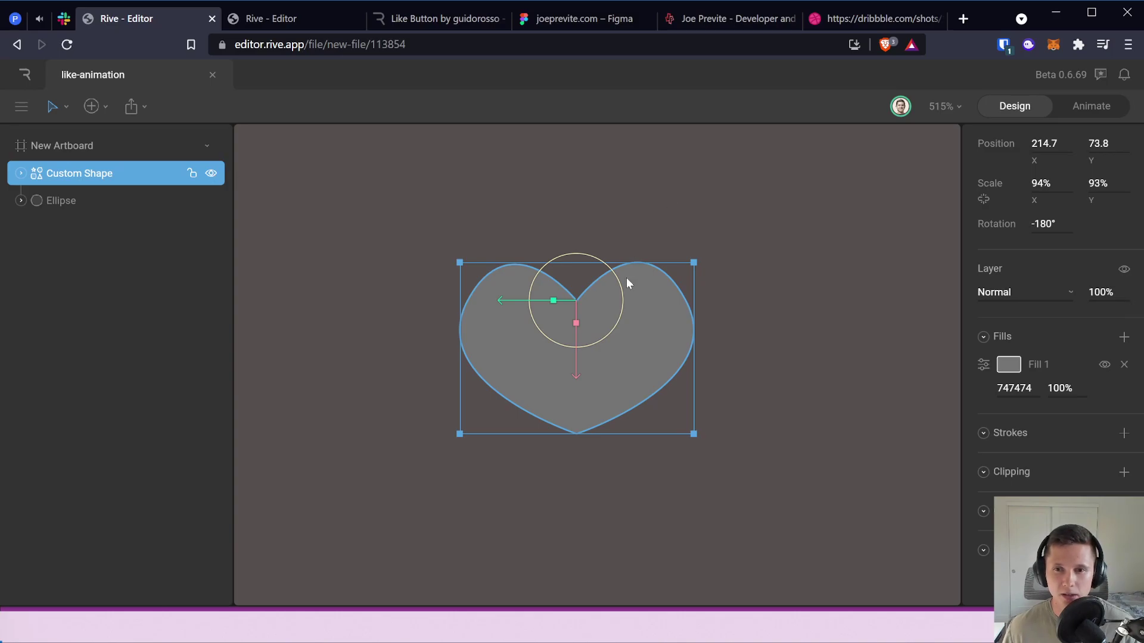
# - Compare with the reference heart, open the Custom Shape's vertices for editing and move its top center vertex up to about Y 5.9
pyautogui.click(298, 19)
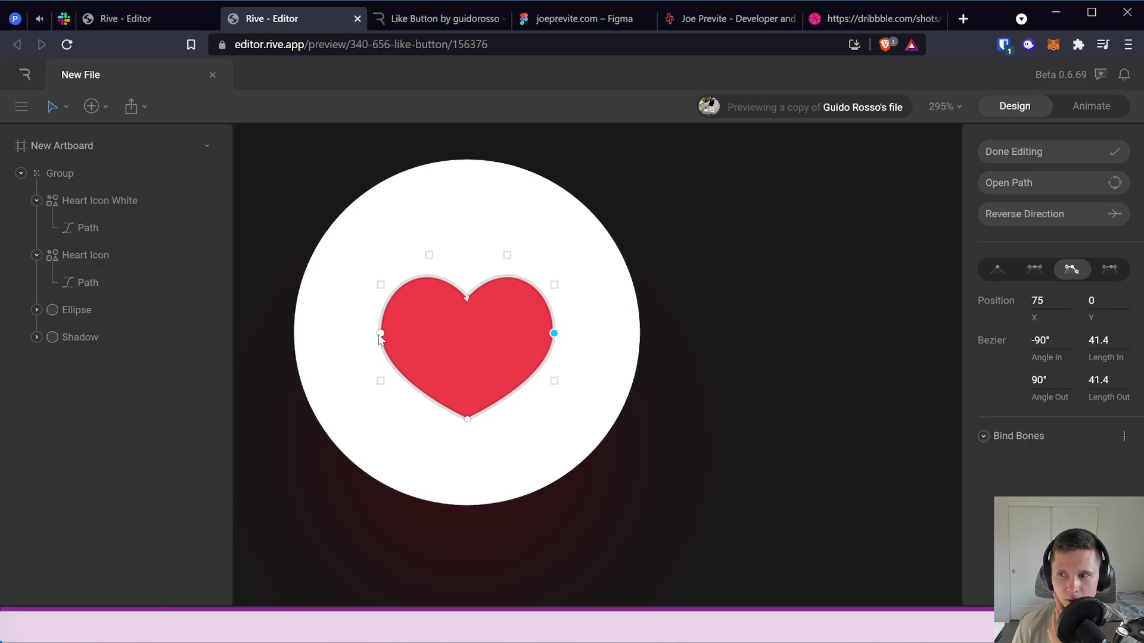
pyautogui.click(166, 21)
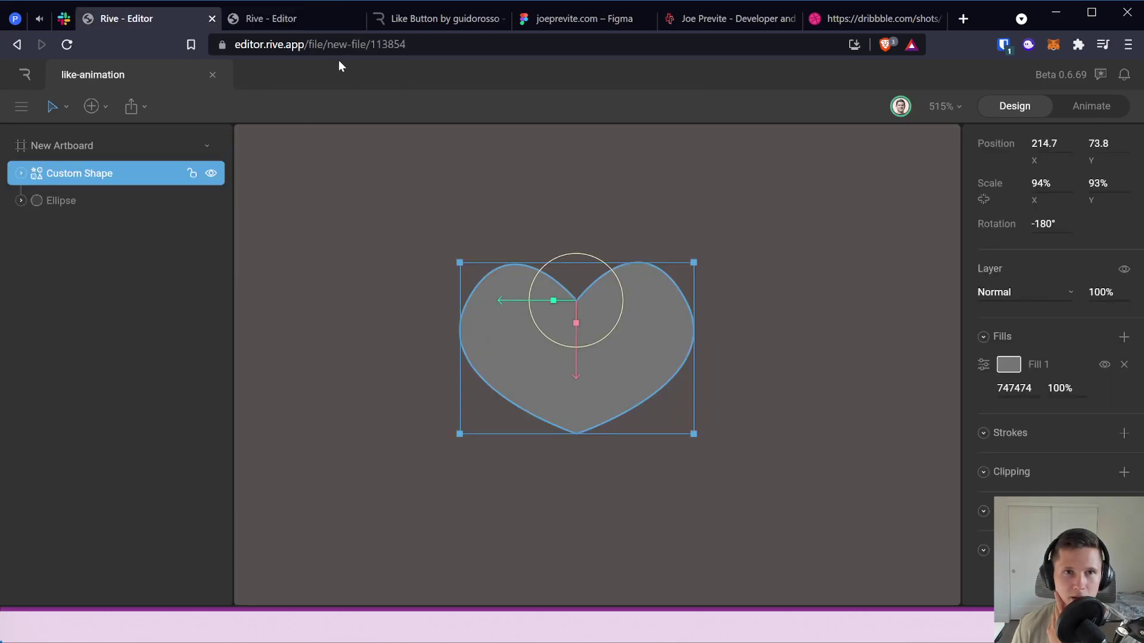
pyautogui.click(581, 294)
pyautogui.click(581, 302)
pyautogui.doubleClick(580, 302)
pyautogui.doubleClick(580, 302)
pyautogui.click(576, 296)
pyautogui.moveTo(575, 288); pyautogui.dragTo(576, 274)
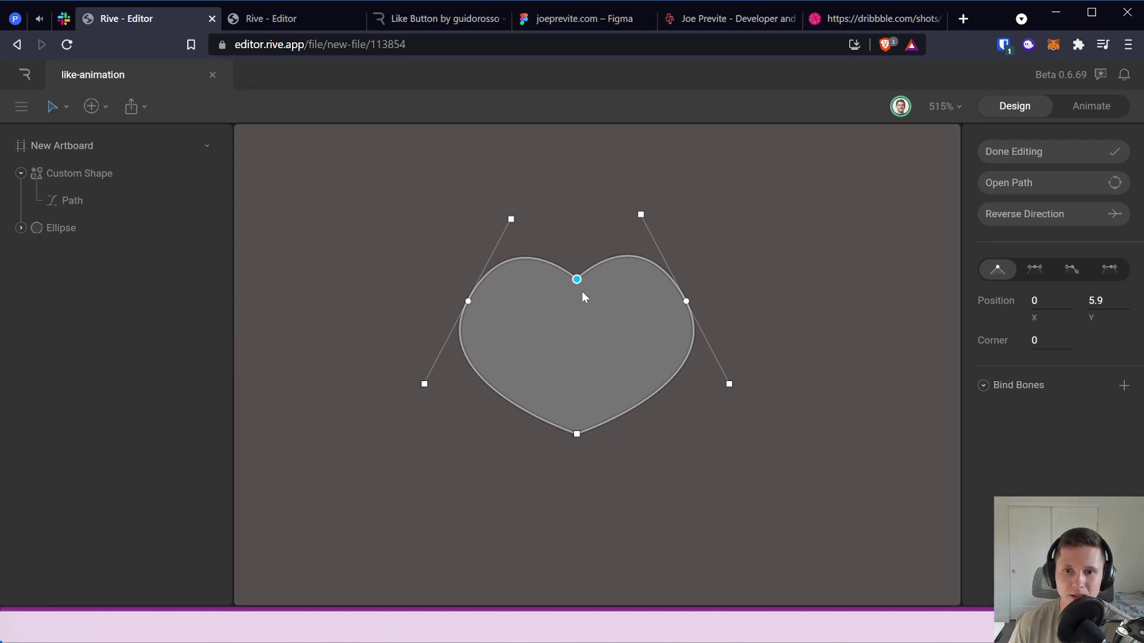
# - Check the reference heart's top center vertex settings and change the Custom Shape's top center vertex to Detached
pyautogui.click(268, 18)
pyautogui.click(466, 298)
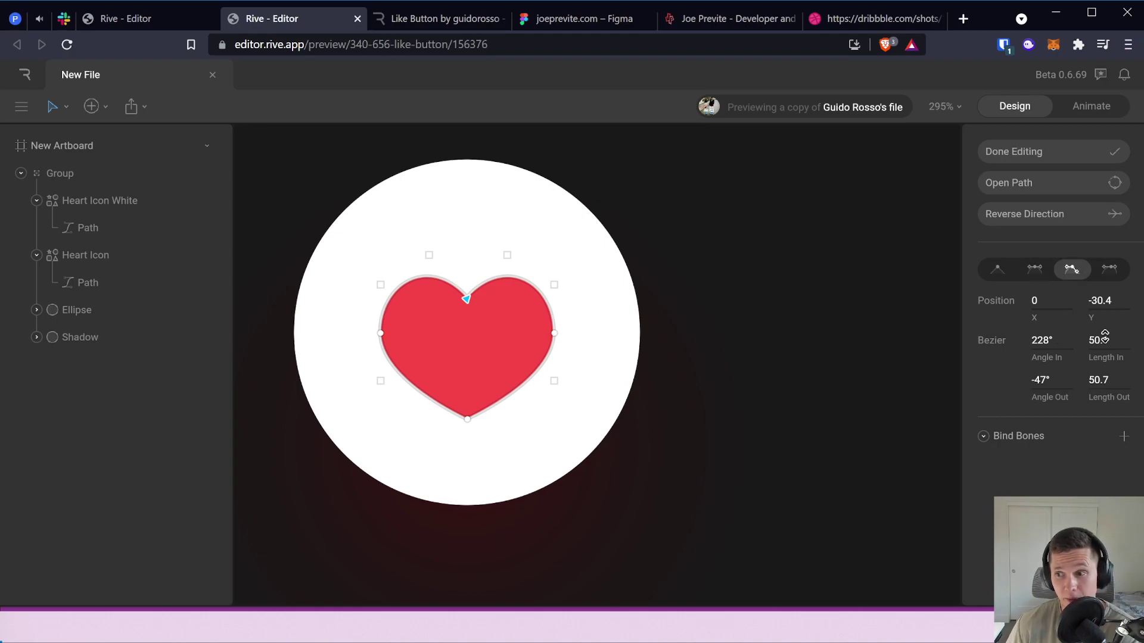
pyautogui.click(149, 21)
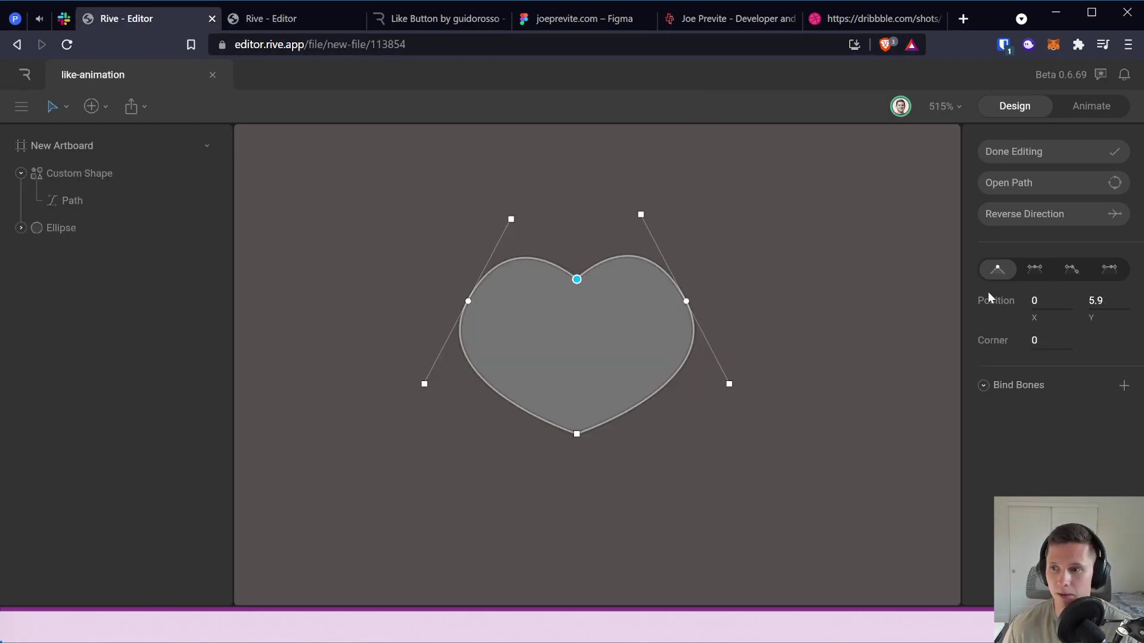
pyautogui.click(1071, 271)
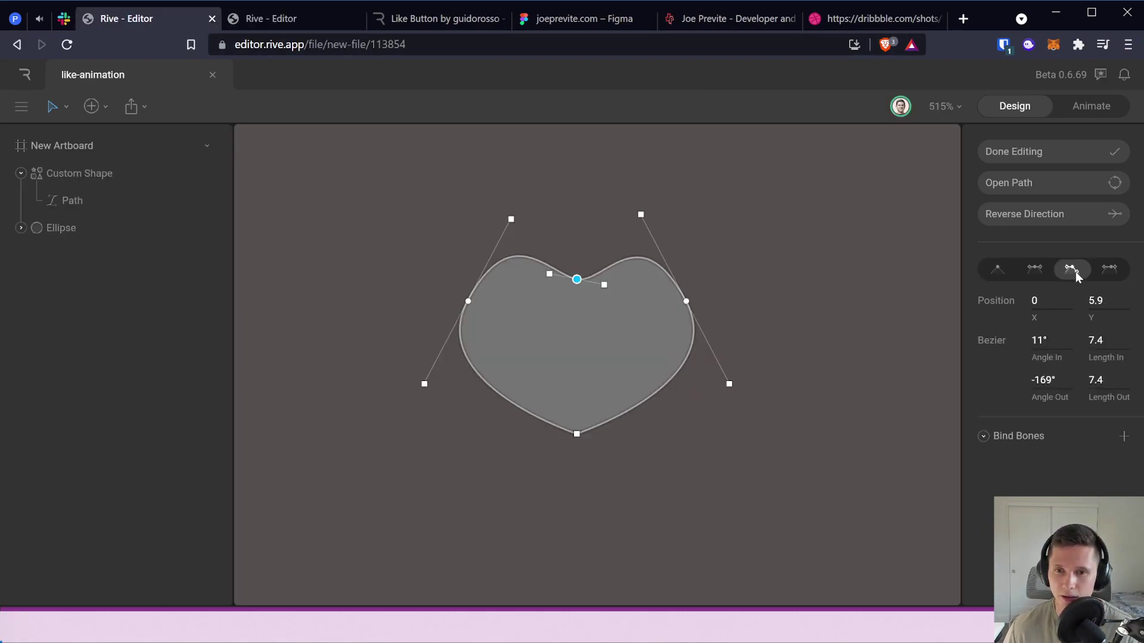
# - Following the reference angles, set the Custom Shape's top center vertex to Angle In 228° and Angle Out -47°
pyautogui.click(295, 20)
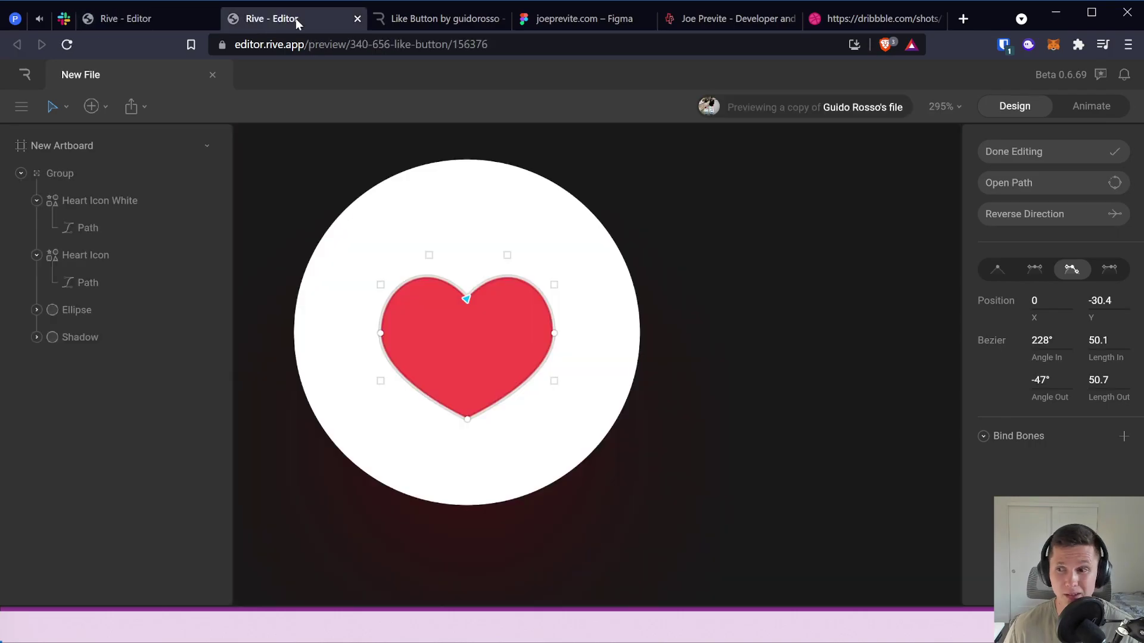
pyautogui.click(172, 16)
pyautogui.click(1041, 338)
pyautogui.write('228')
pyautogui.press('Return')
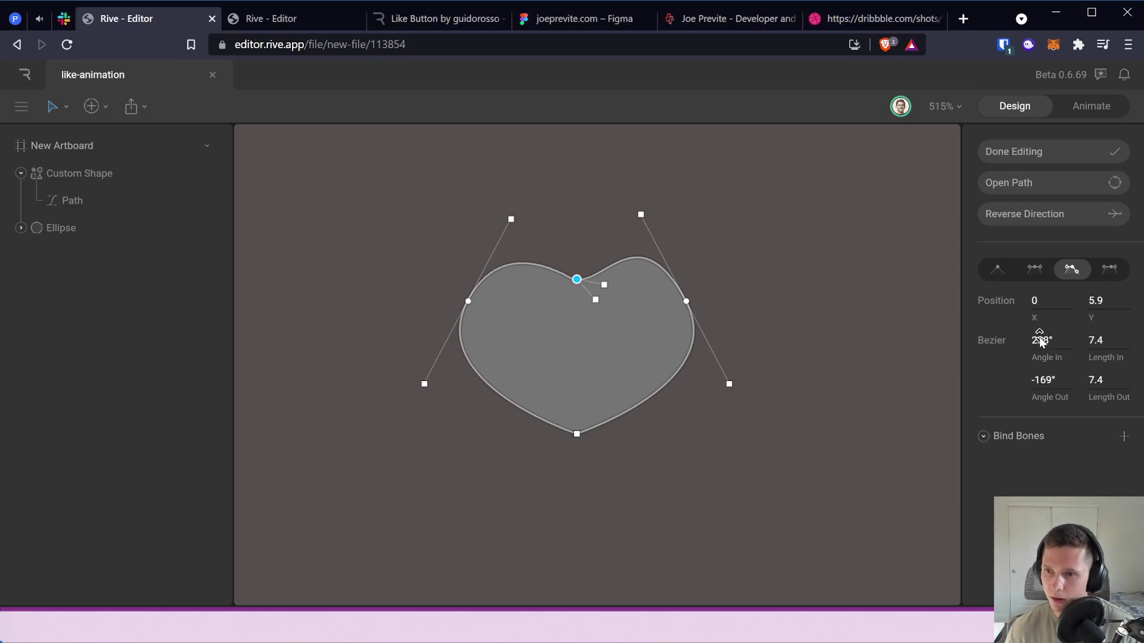
pyautogui.click(1054, 379)
pyautogui.write('-47')
pyautogui.press('Return')
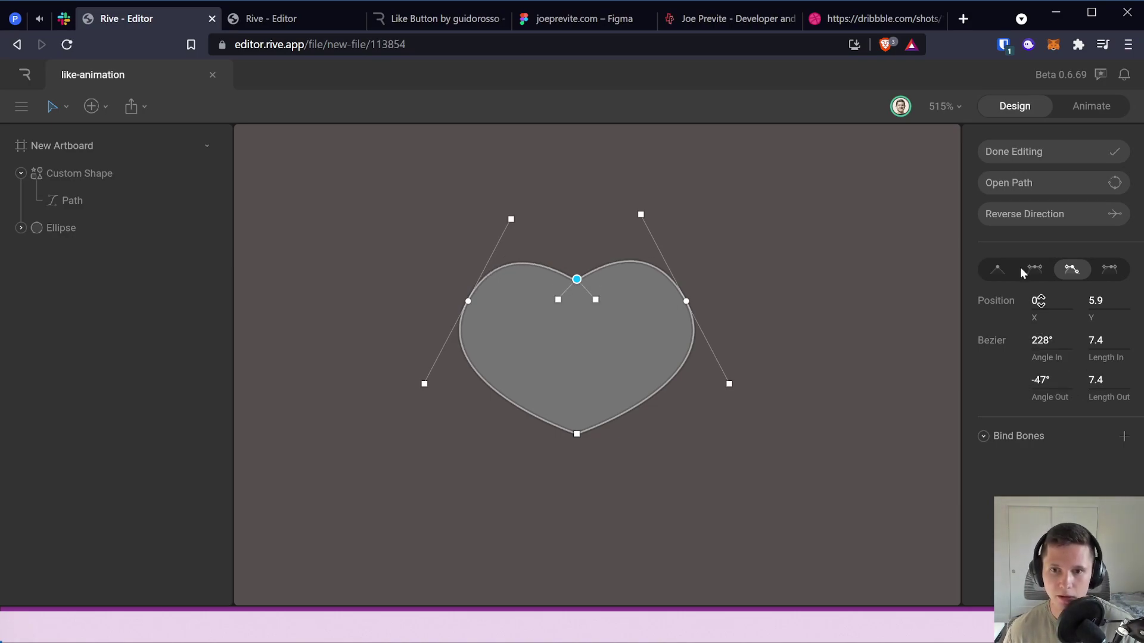
# - Recheck the reference handle lengths and set the Custom Shape's top center vertex to Length In 50.1 and Length Out 50.7
pyautogui.click(262, 23)
pyautogui.click(188, 15)
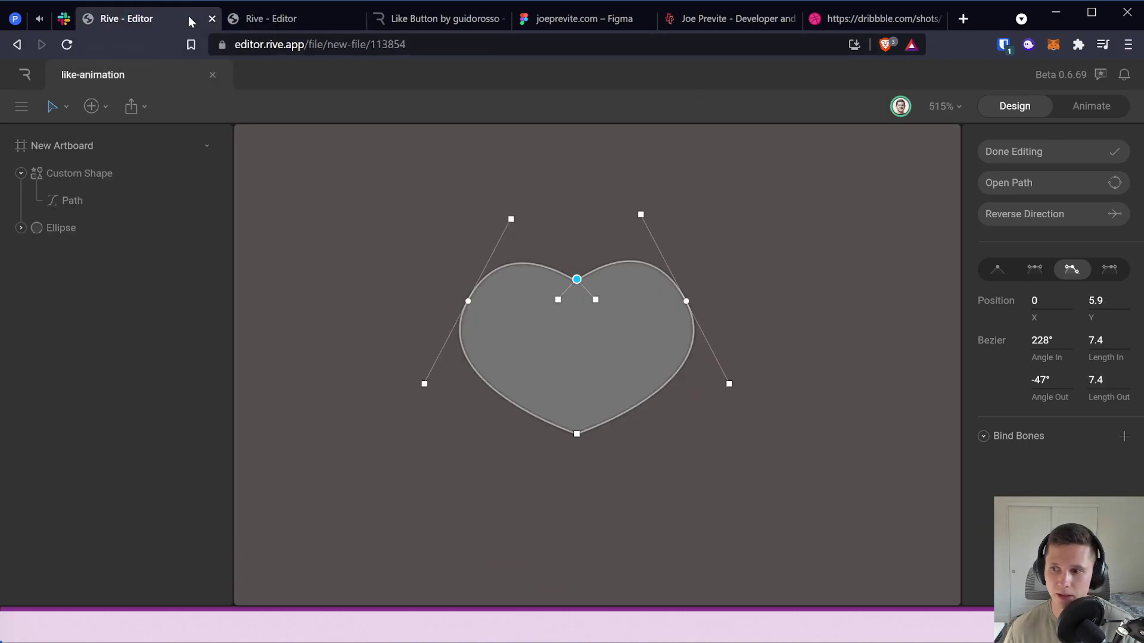
pyautogui.click(1097, 342)
pyautogui.write('50.1')
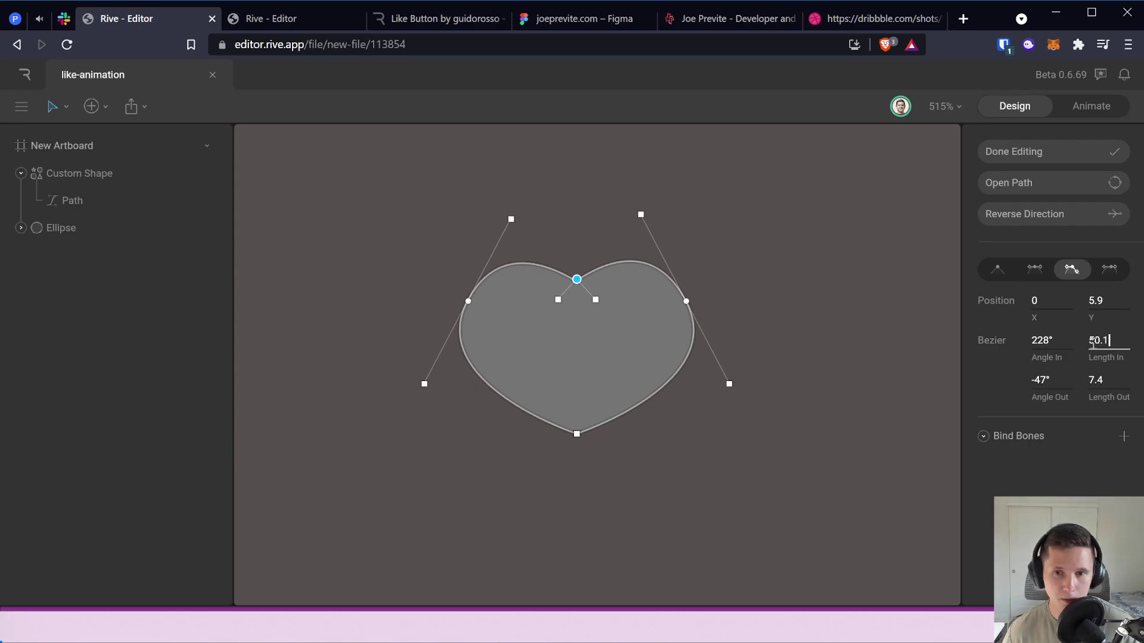
pyautogui.press('Return')
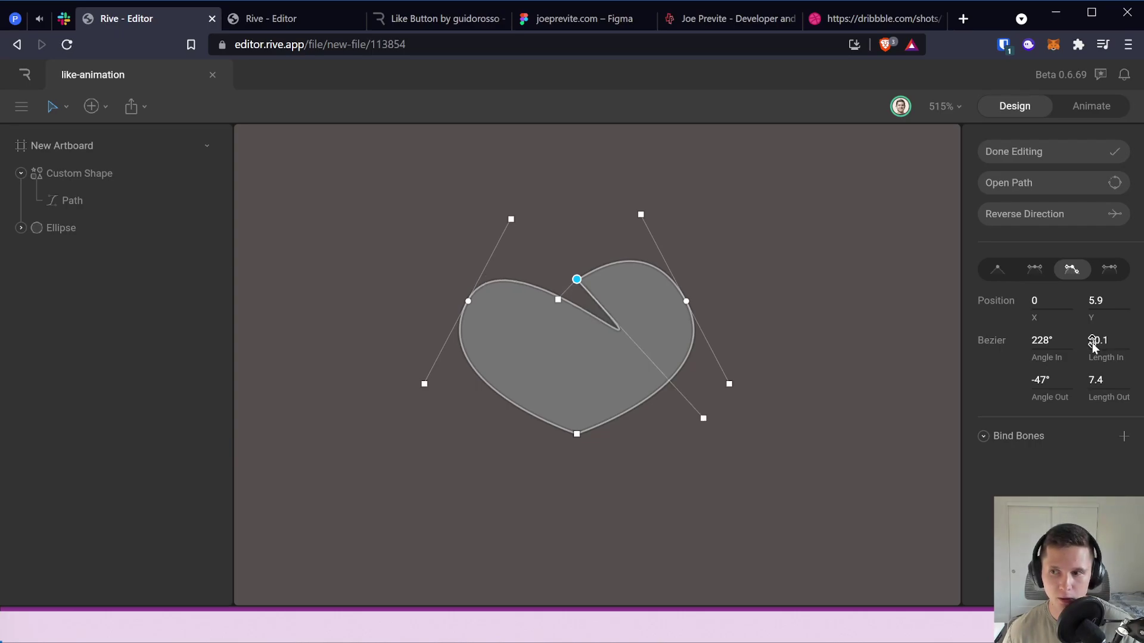
pyautogui.click(295, 22)
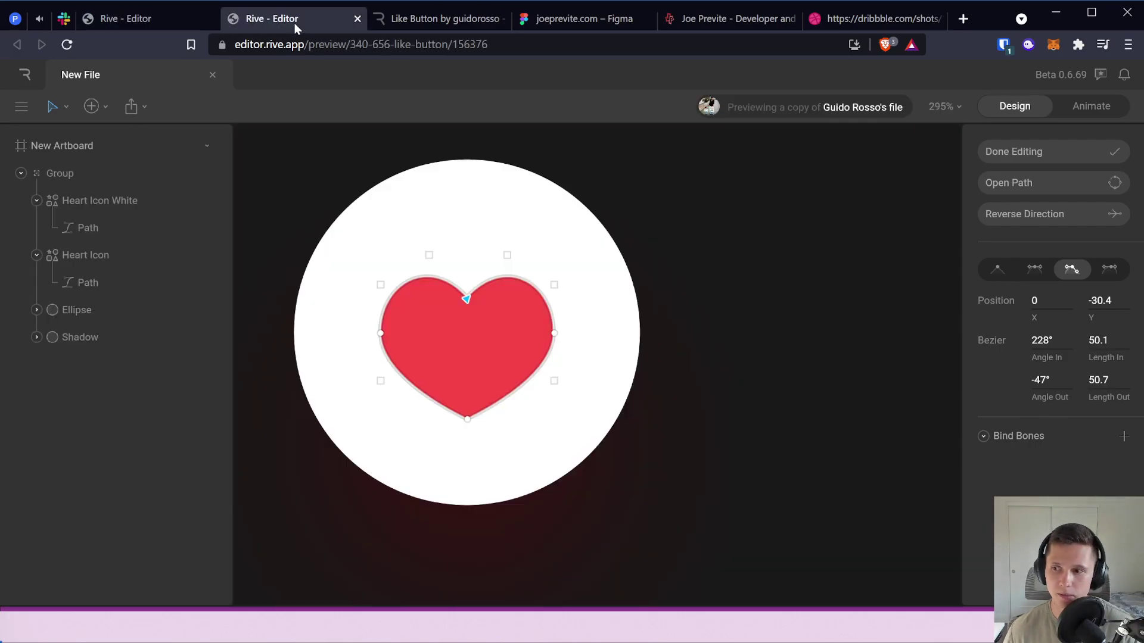
pyautogui.click(180, 18)
pyautogui.click(1121, 380)
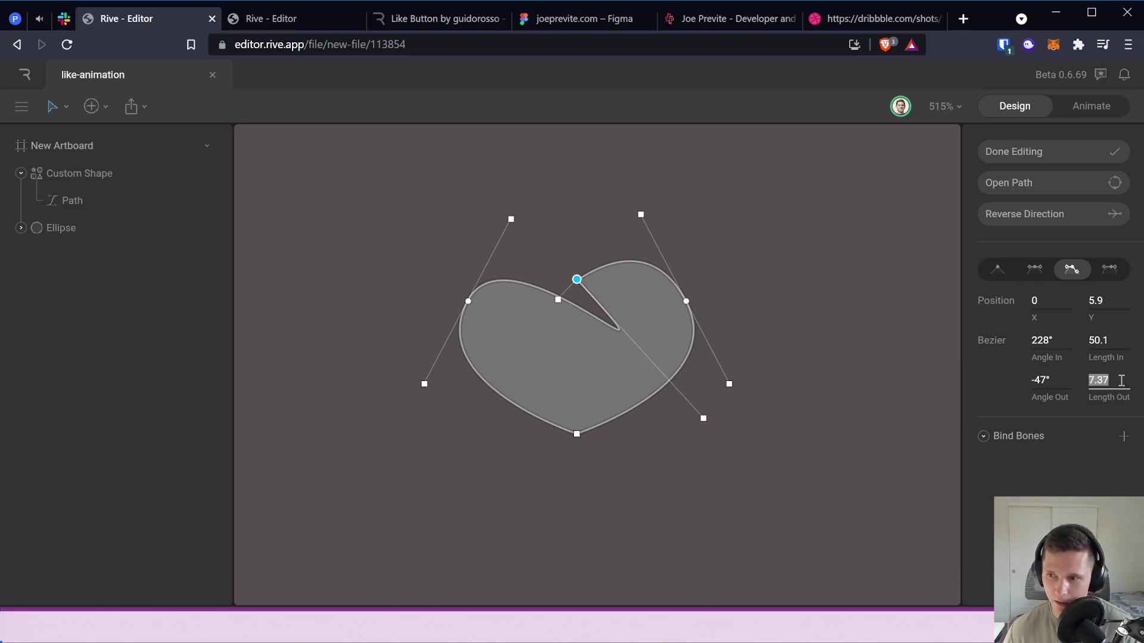
pyautogui.write('50.7')
pyautogui.press('Return')
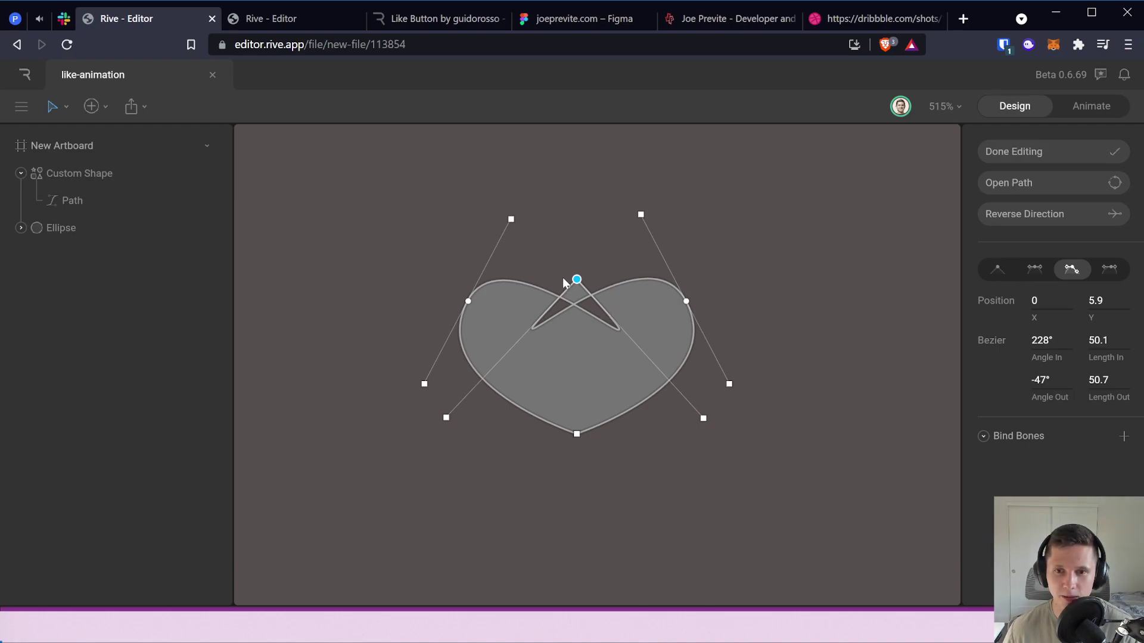
# - Move the Custom Shape's top center vertex down to about Y 3.6 and compare it with the reference heart
pyautogui.moveTo(577, 280)
pyautogui.mouseDown()
pyautogui.moveTo(578, 210)
pyautogui.moveTo(577, 295)
pyautogui.mouseUp()
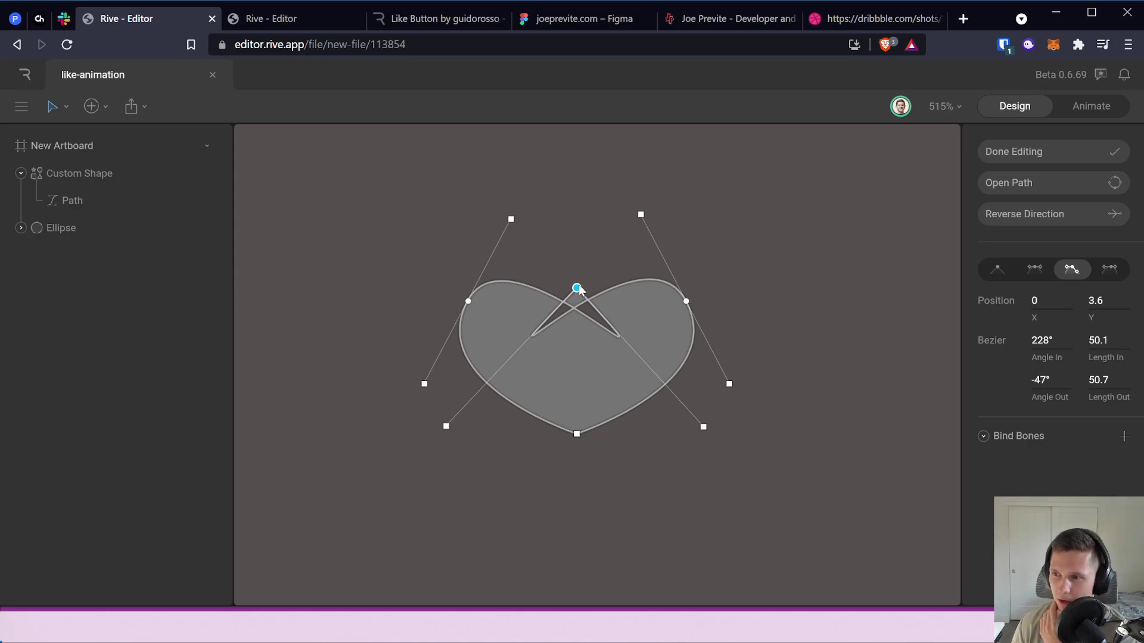
pyautogui.click(285, 26)
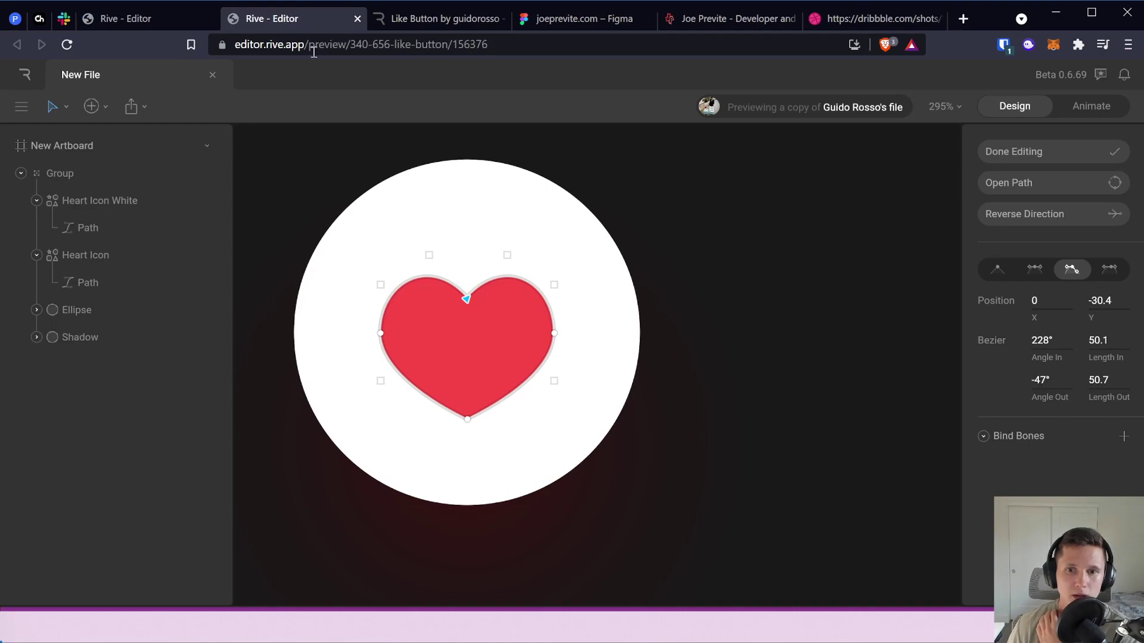
# - Nudge the reference heart's top center vertex up to about Y -32.8, and move the Custom Shape's top center vertex up to about Y 7.3
pyautogui.moveTo(468, 302); pyautogui.dragTo(470, 302)
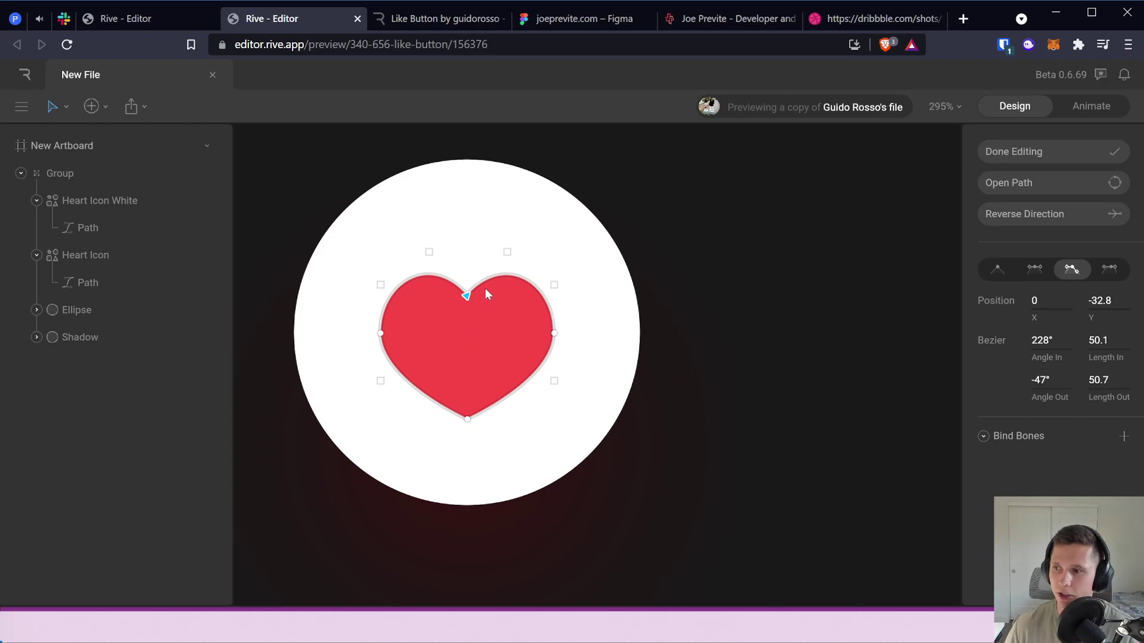
pyautogui.click(154, 20)
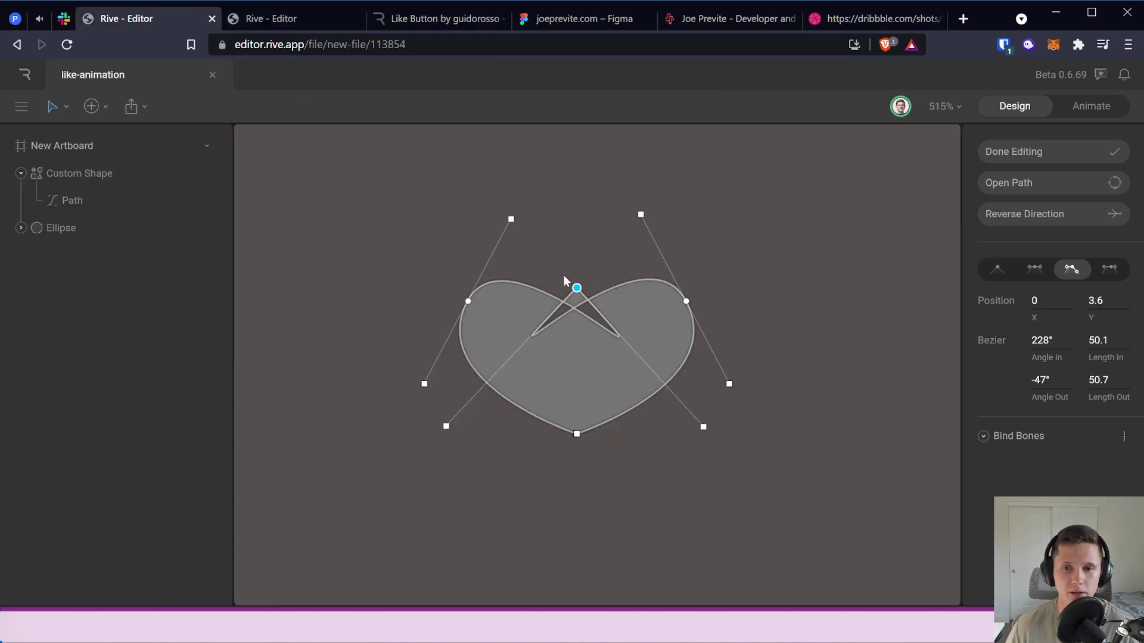
pyautogui.moveTo(577, 288); pyautogui.dragTo(578, 274)
pyautogui.press('Escape')
pyautogui.rightClick(577, 274)
pyautogui.click(578, 291)
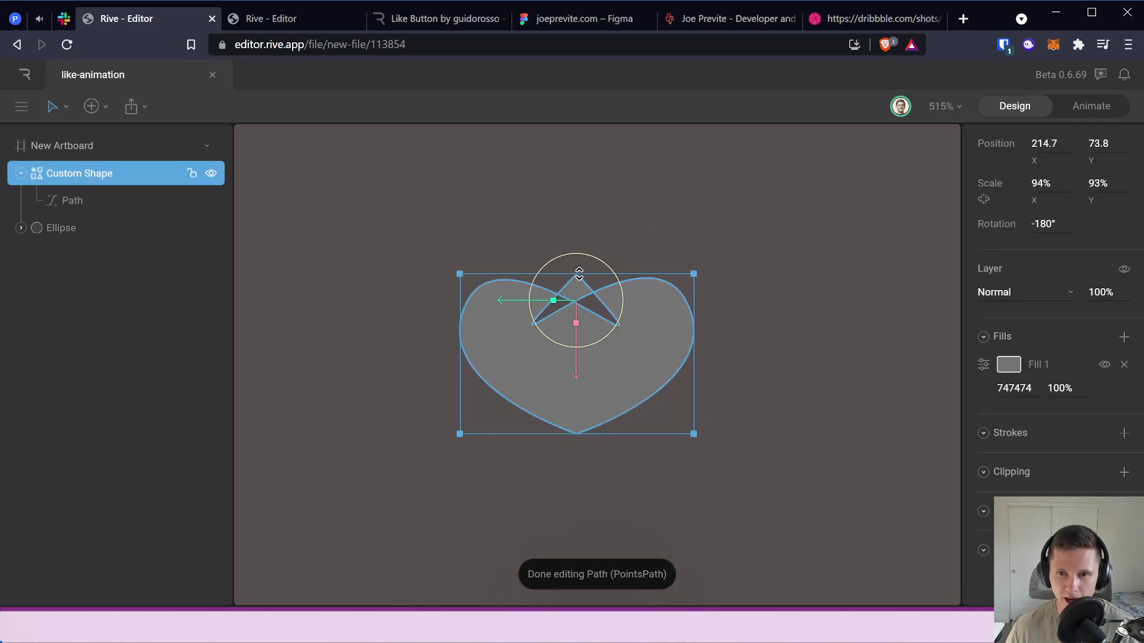
pyautogui.click(578, 288)
pyautogui.click(578, 288)
pyautogui.click(582, 285)
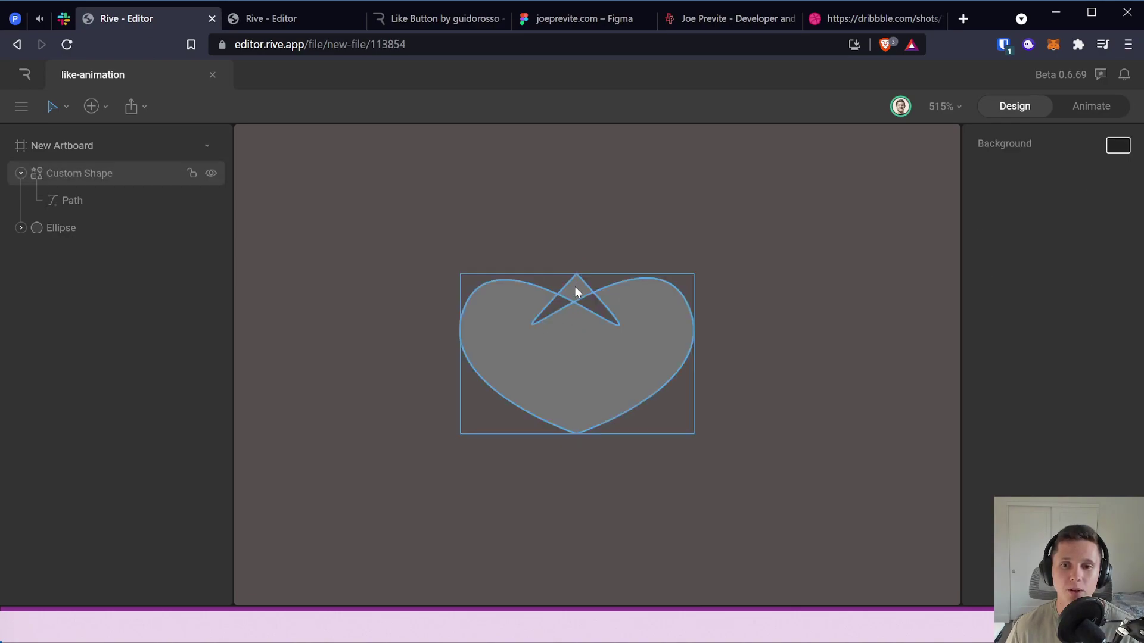
pyautogui.click(574, 287)
pyautogui.click(587, 285)
pyautogui.click(581, 288)
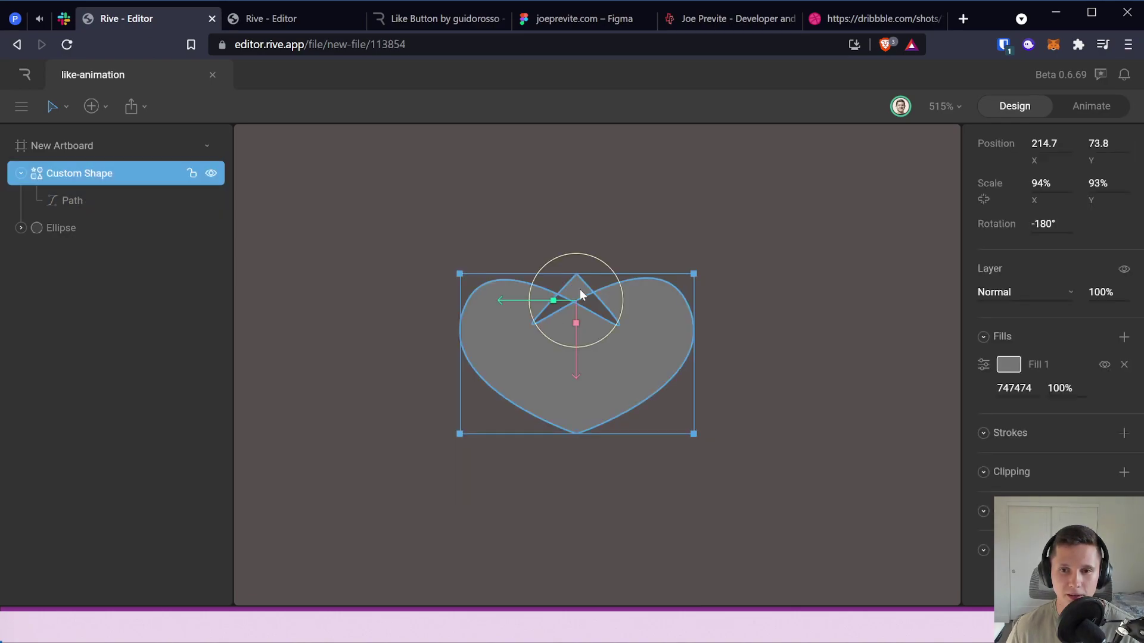
# - Rotate the Custom Shape to about -361° and move it to about X 209, Y 67.7
pyautogui.moveTo(529, 295); pyautogui.dragTo(626, 317)
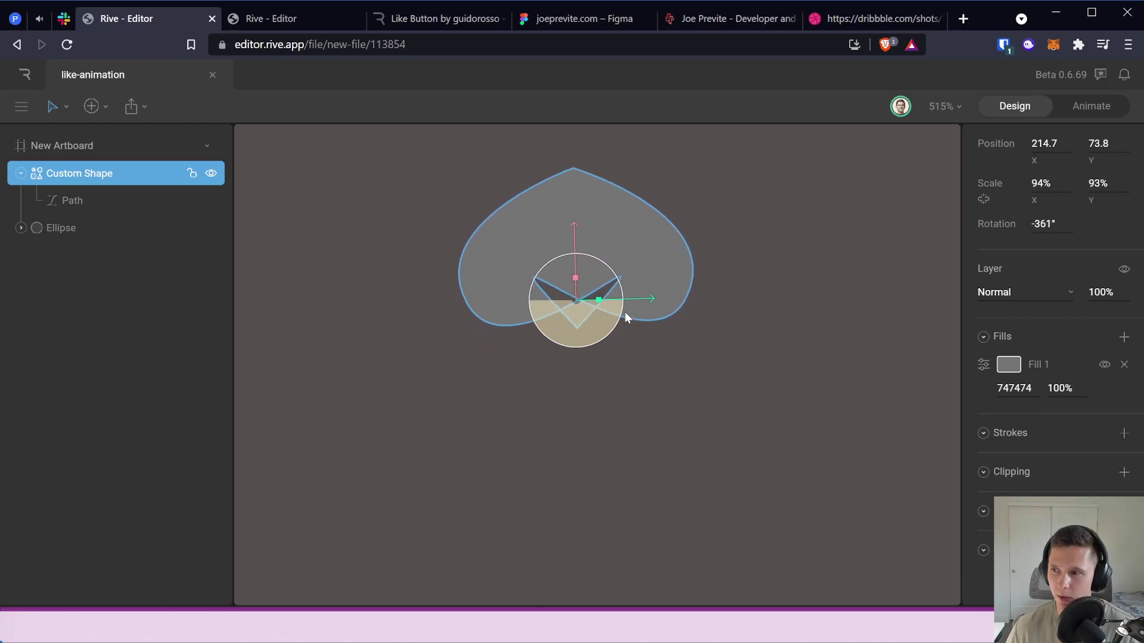
pyautogui.moveTo(624, 312); pyautogui.dragTo(625, 312)
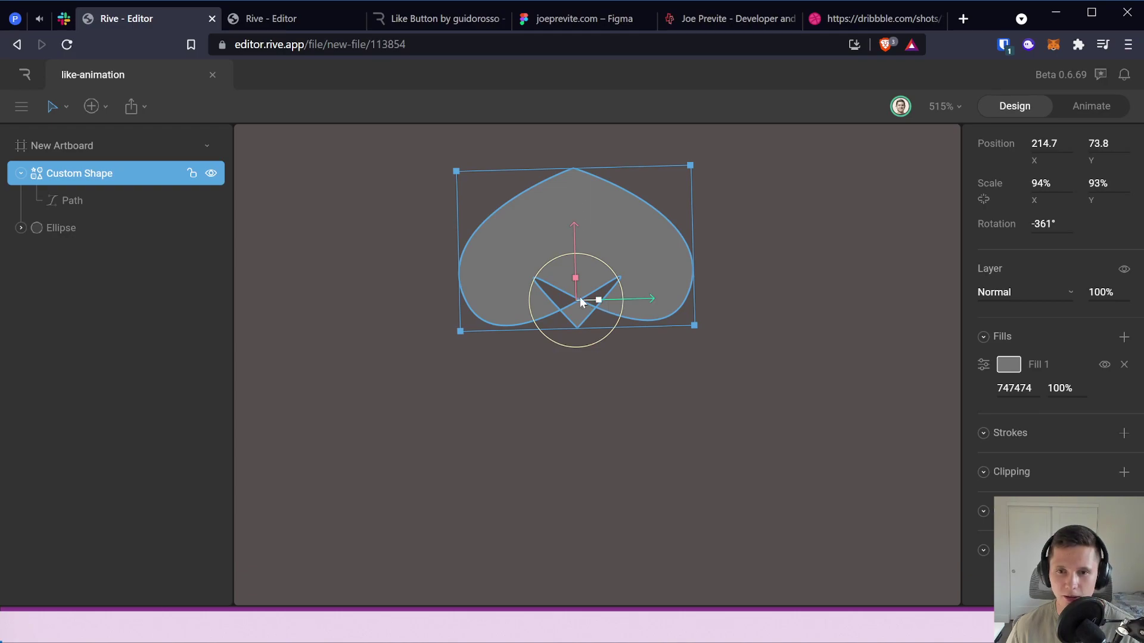
pyautogui.moveTo(619, 261); pyautogui.dragTo(599, 238)
pyautogui.doubleClick(596, 236)
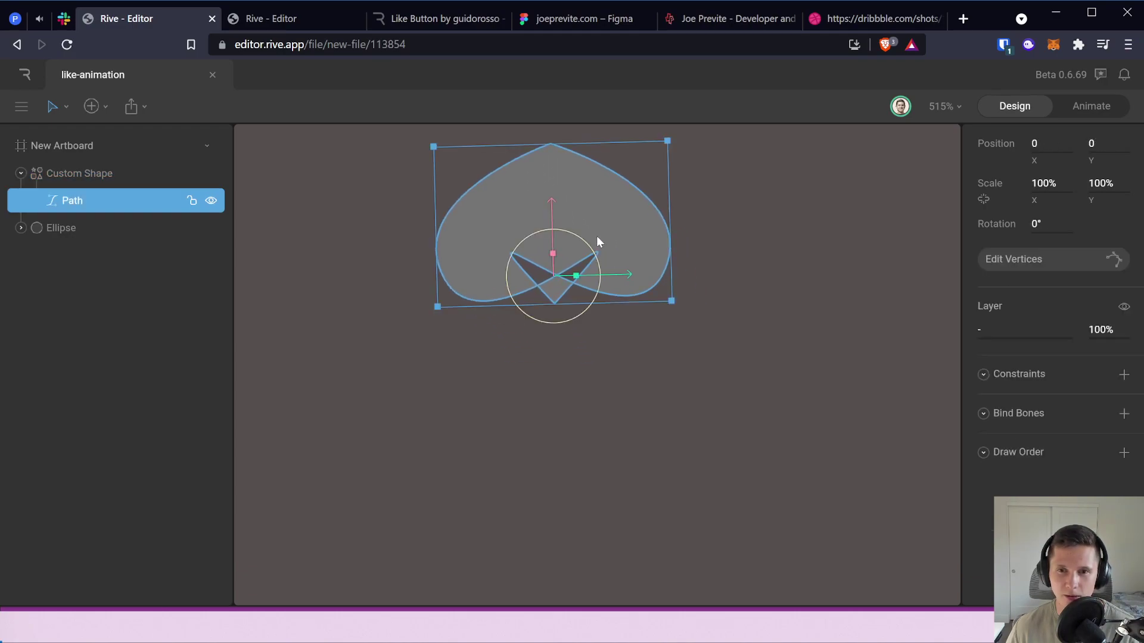
pyautogui.press('Escape')
pyautogui.click(584, 237)
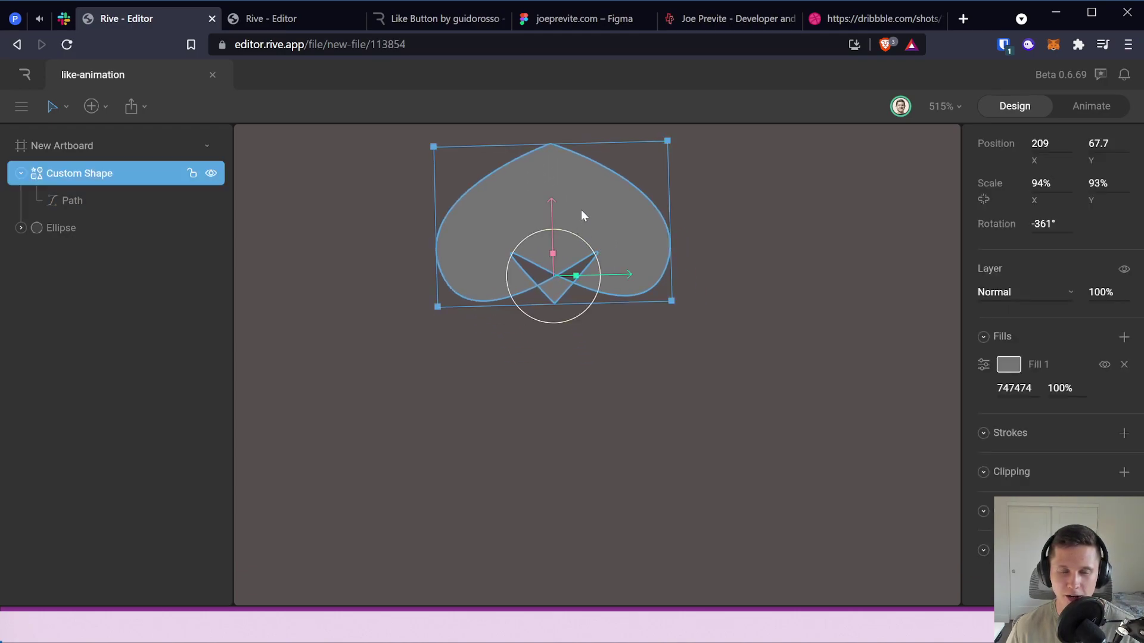
pyautogui.press('Escape')
pyautogui.doubleClick(583, 237)
pyautogui.press('Escape')
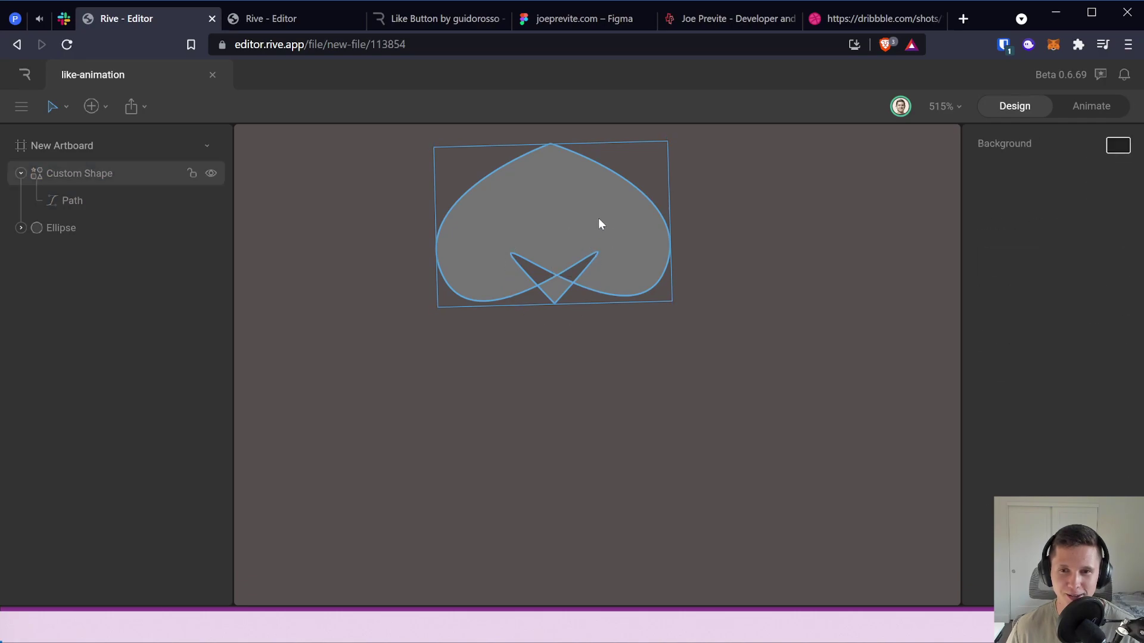
# - Rotate the Custom Shape back upright to -180° and deselect it
pyautogui.click(576, 245)
pyautogui.moveTo(583, 242); pyautogui.dragTo(506, 323)
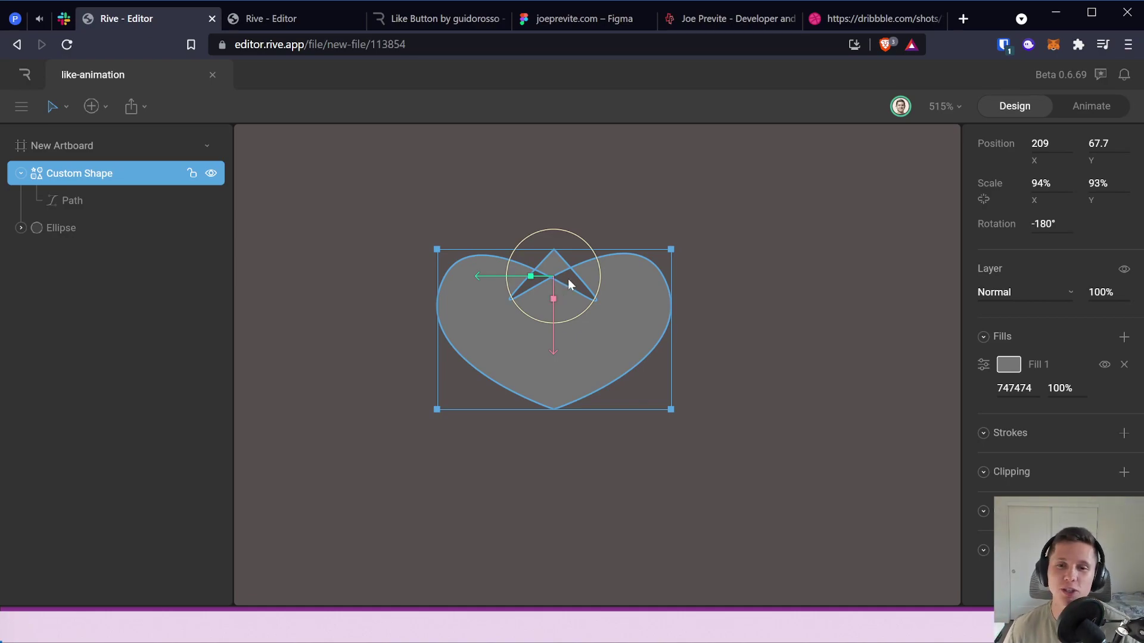
pyautogui.click(608, 229)
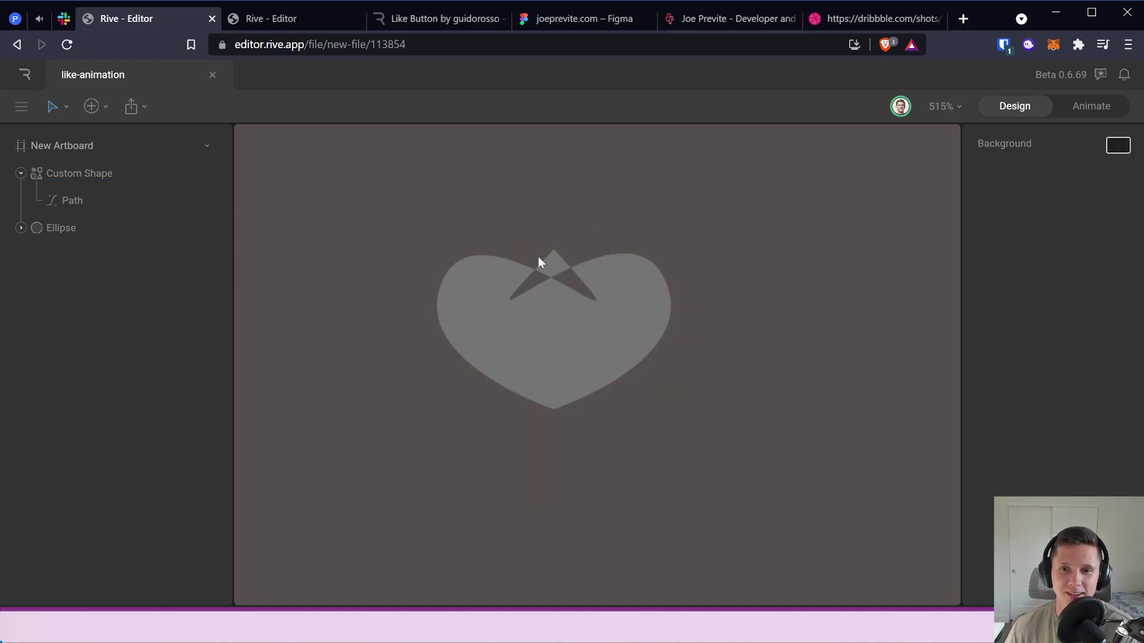
# - Pull the Custom Shape's top center vertex handles upward to about Angle In 395°, Length In 19.3 and Angle Out 499°, Length Out 22.4
pyautogui.click(546, 252)
pyautogui.click(552, 256)
pyautogui.doubleClick(552, 256)
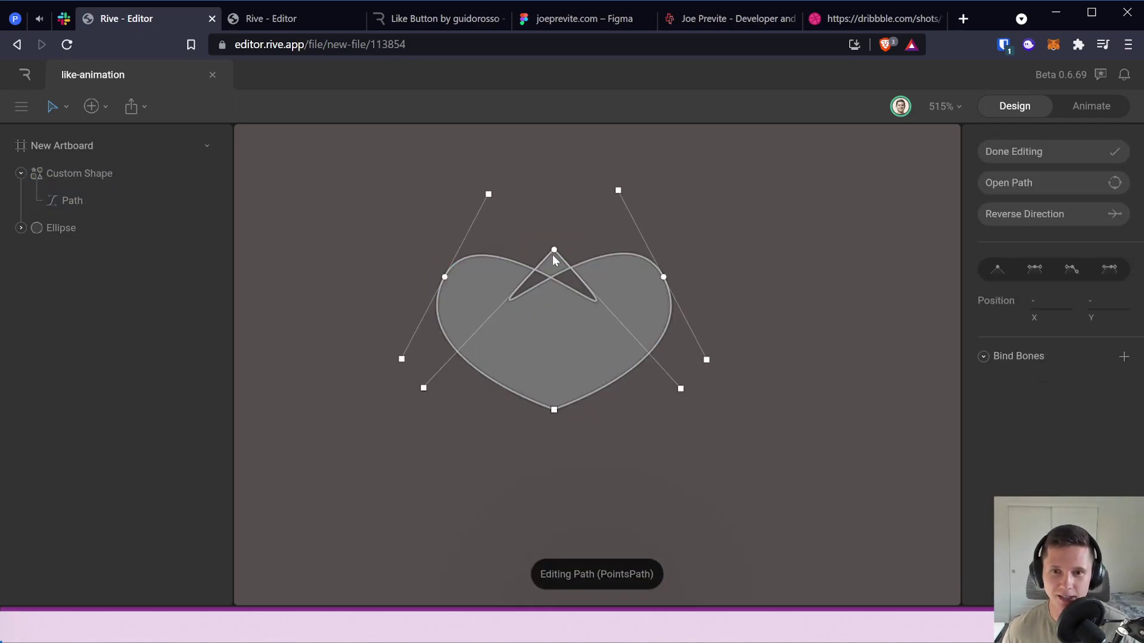
pyautogui.click(554, 248)
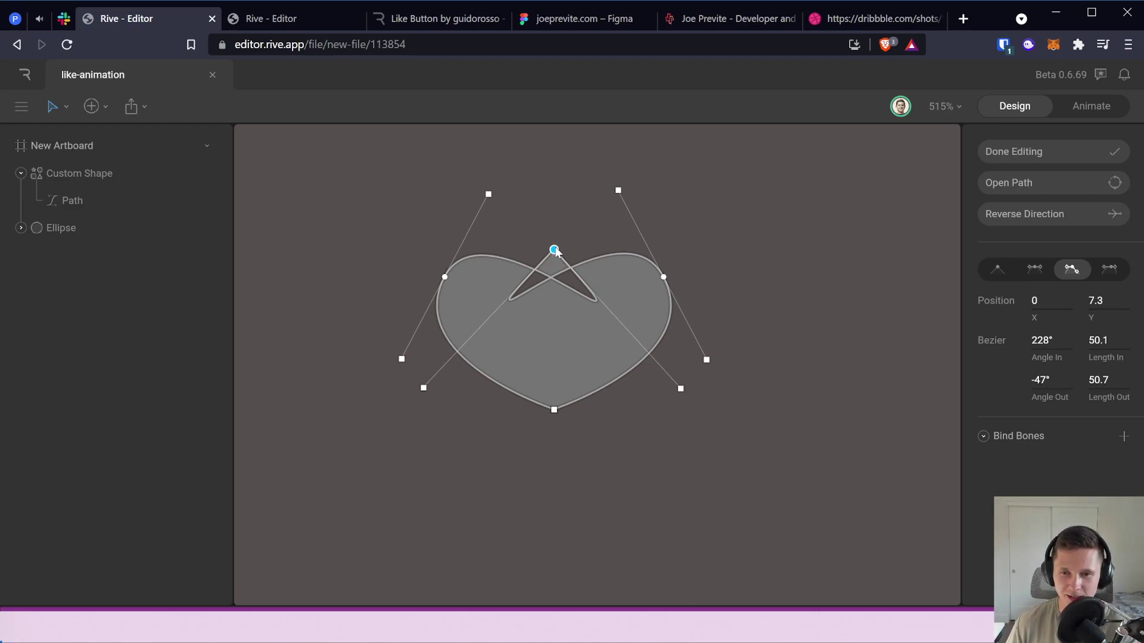
pyautogui.moveTo(422, 388); pyautogui.dragTo(705, 180)
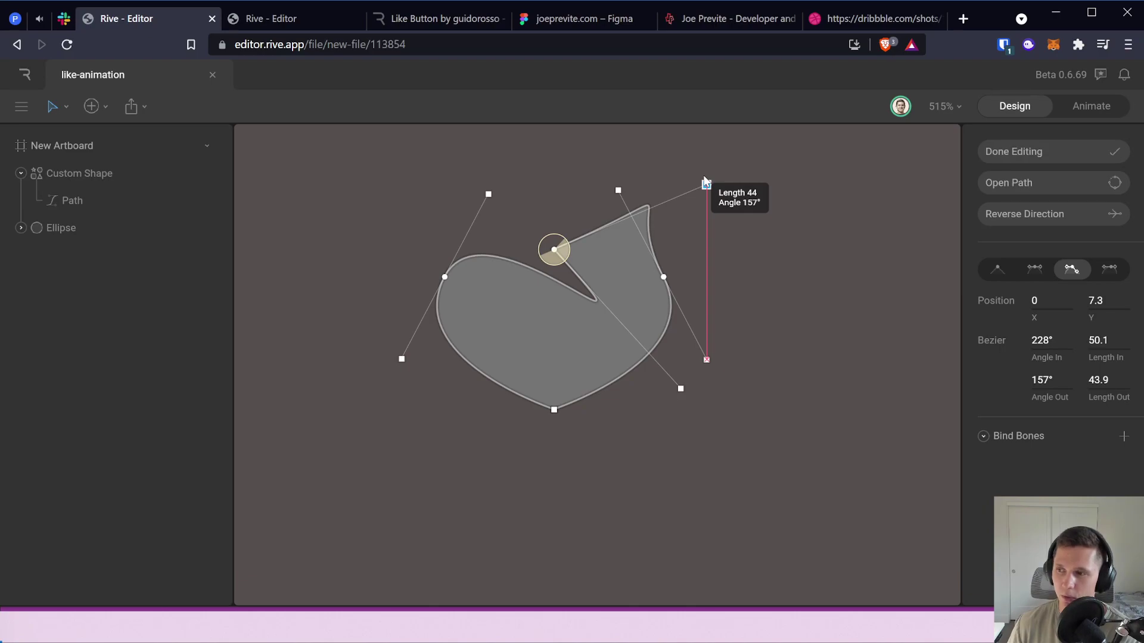
pyautogui.moveTo(705, 181); pyautogui.dragTo(626, 194)
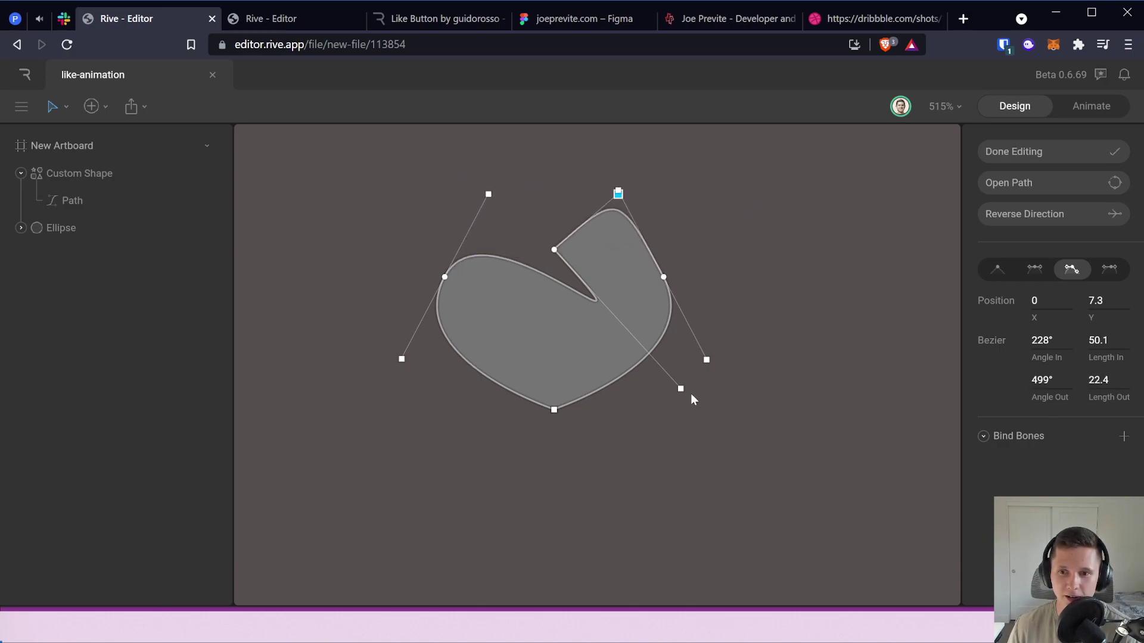
pyautogui.moveTo(682, 390); pyautogui.dragTo(492, 205)
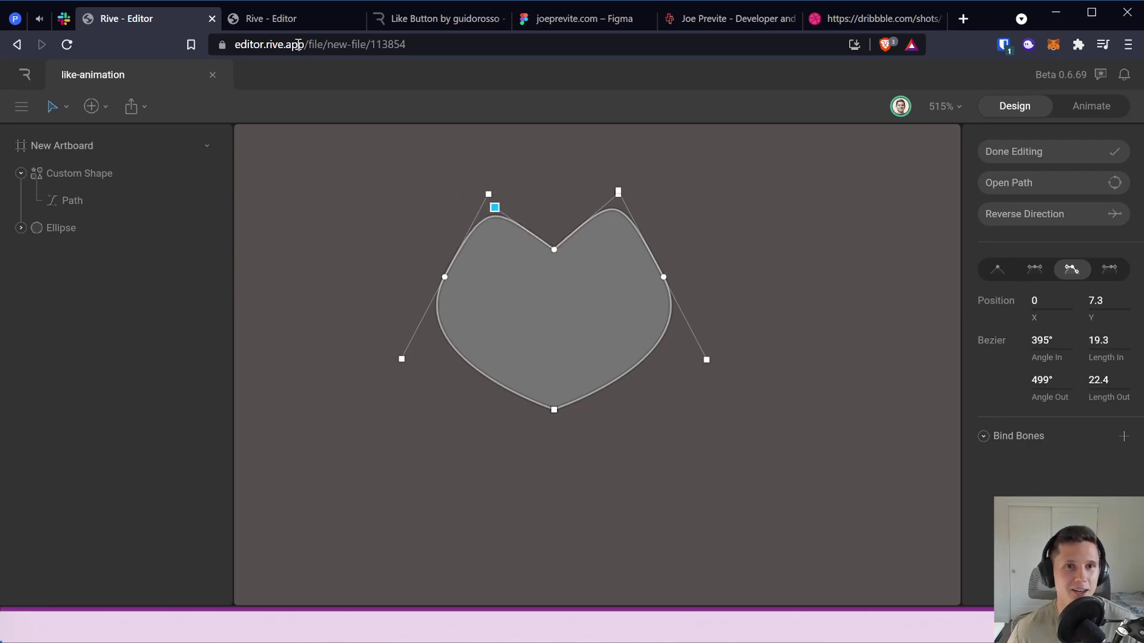
# - Compare with the reference heart and move the Custom Shape's top center vertex down to about Y -1.9
pyautogui.click(298, 19)
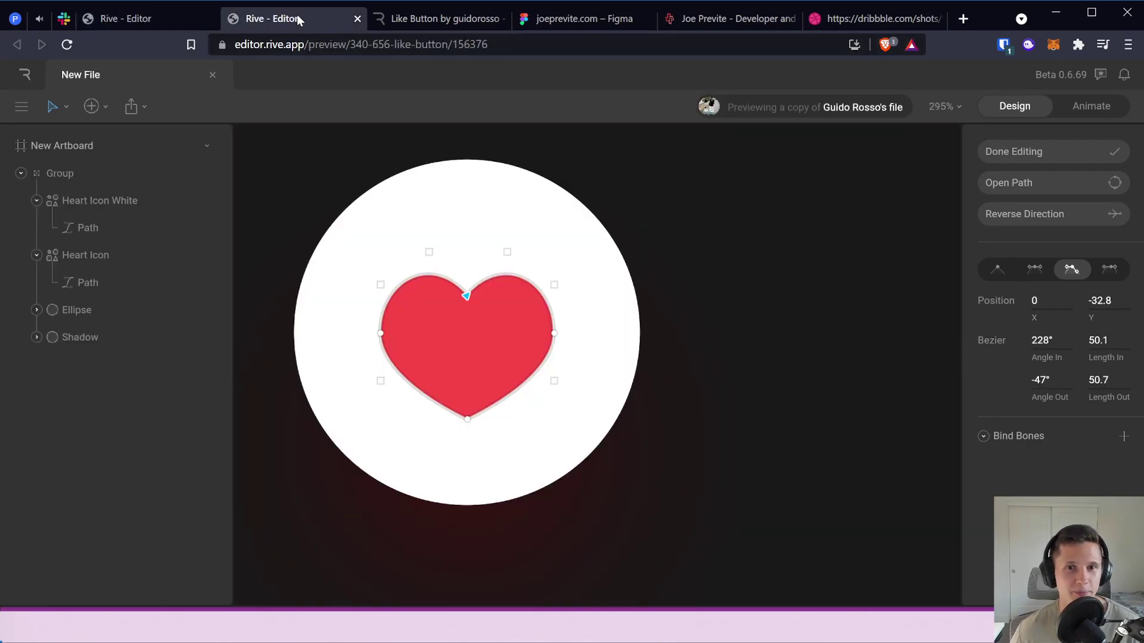
pyautogui.click(176, 18)
pyautogui.click(488, 194)
pyautogui.moveTo(489, 194)
pyautogui.mouseDown()
pyautogui.moveTo(470, 193)
pyautogui.moveTo(492, 193)
pyautogui.mouseUp()
pyautogui.hotkey('ctrl', 'z')
pyautogui.moveTo(549, 248); pyautogui.dragTo(553, 285)
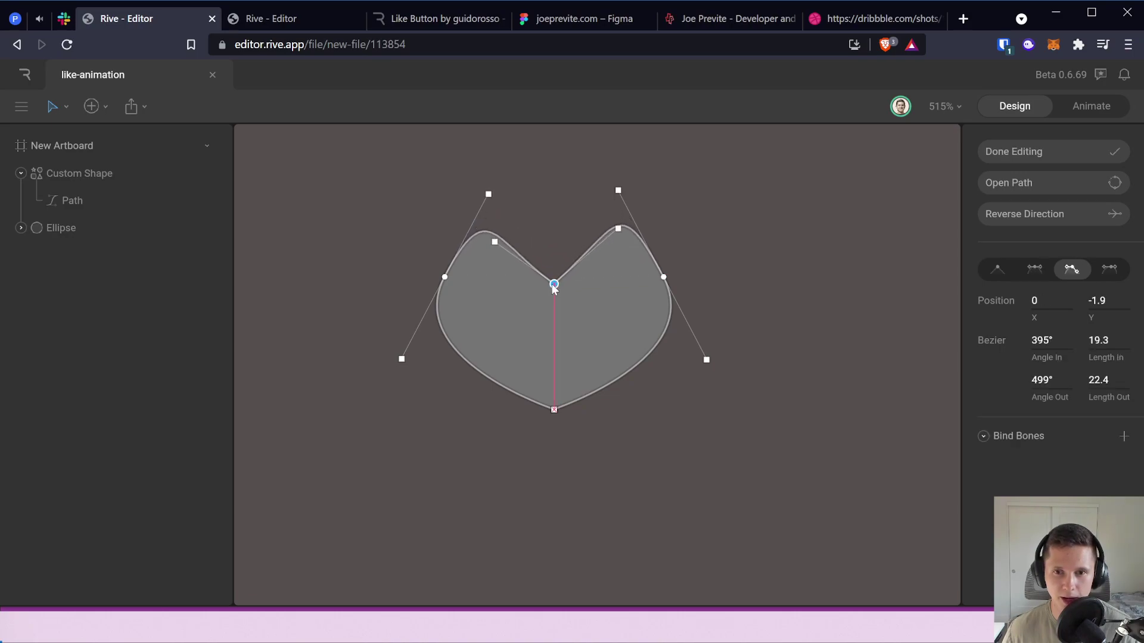
# - Check the reference heart's left vertex position and Bezier settings and compare them with the Custom Shape's left vertex
pyautogui.click(306, 13)
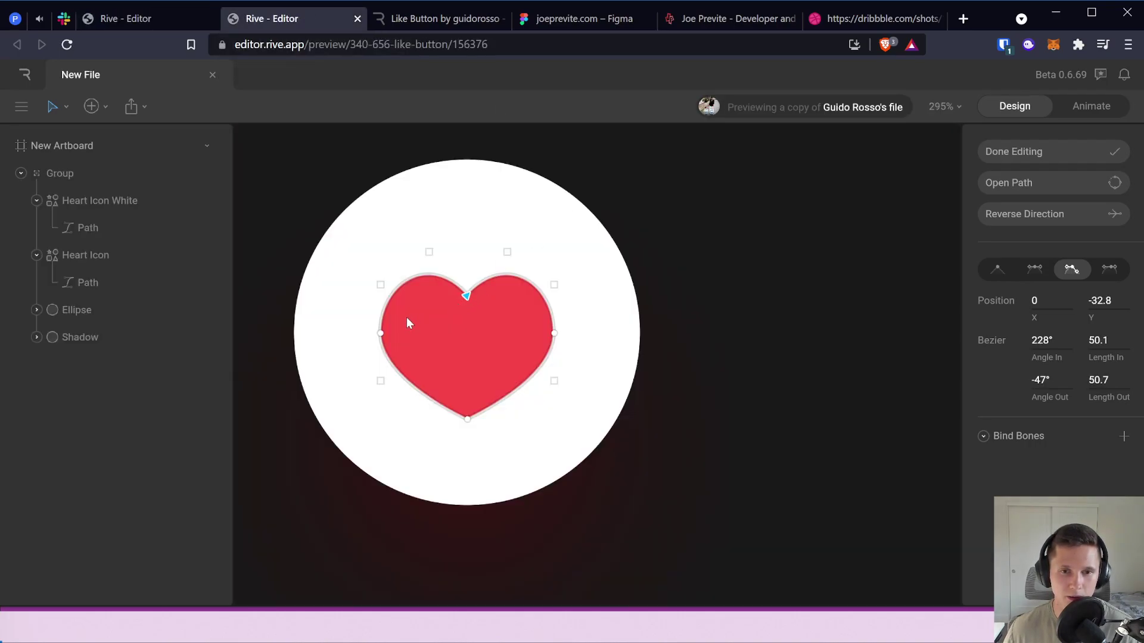
pyautogui.click(381, 333)
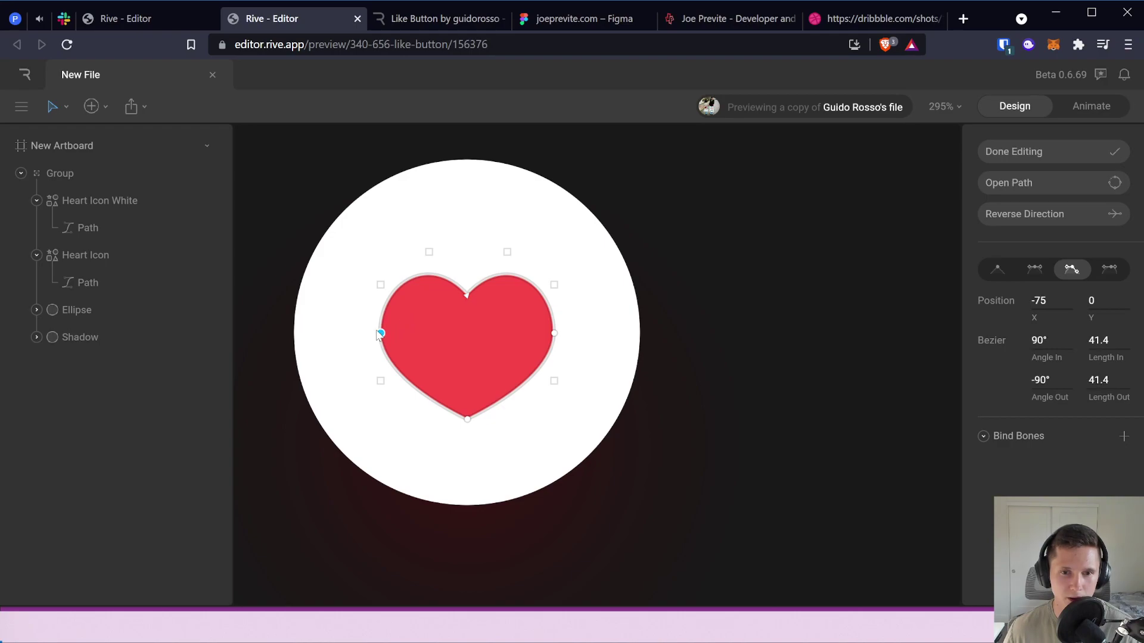
pyautogui.moveTo(381, 337)
pyautogui.mouseDown()
pyautogui.moveTo(371, 320)
pyautogui.moveTo(380, 337)
pyautogui.mouseUp()
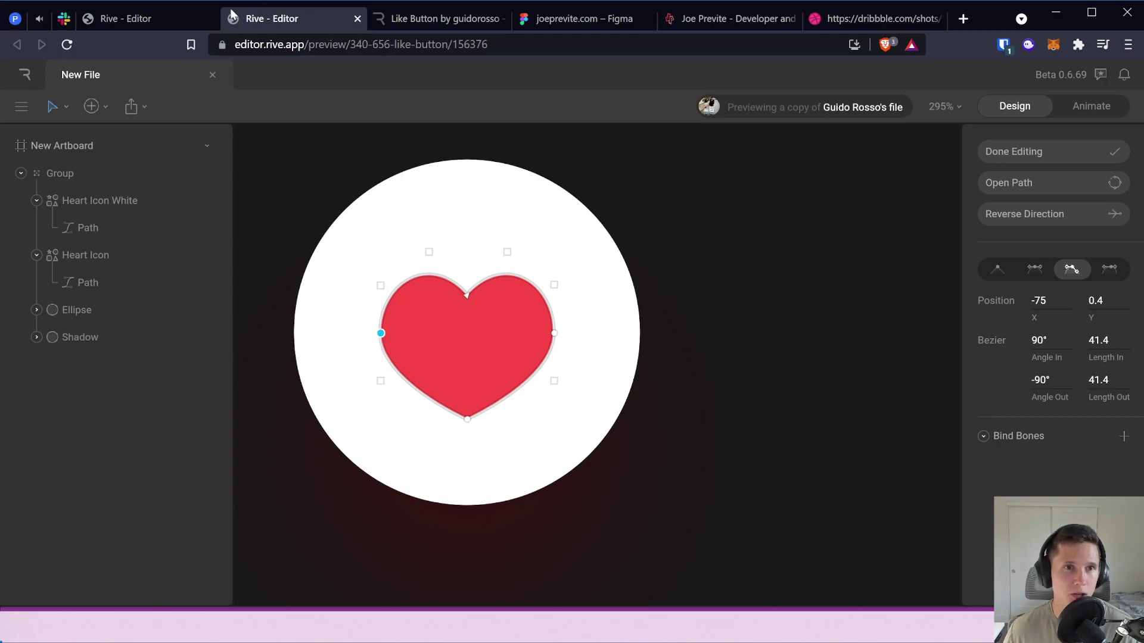
pyautogui.hotkey('ctrl', 'shift', 'Tab')
pyautogui.moveTo(442, 282)
pyautogui.mouseDown()
pyautogui.moveTo(368, 293)
pyautogui.moveTo(454, 284)
pyautogui.mouseUp()
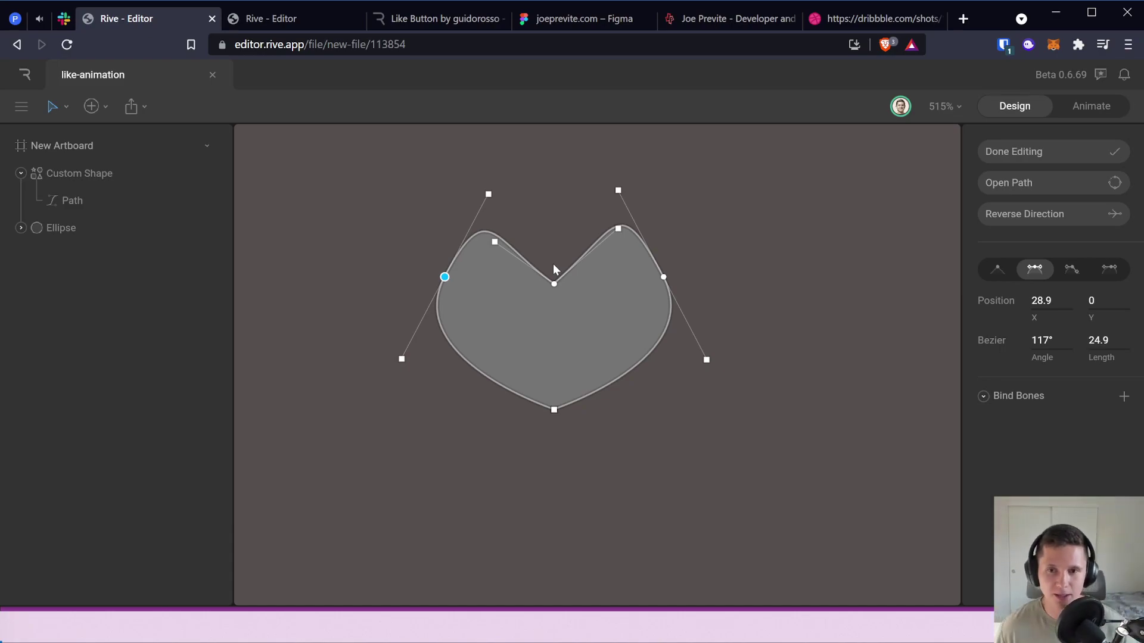
# - Pull both Bezier handles of the Custom Shape's top center vertex inward above it to round the lobes, and finish editing the path
pyautogui.moveTo(496, 242); pyautogui.dragTo(541, 233)
pyautogui.moveTo(619, 229); pyautogui.dragTo(568, 231)
pyautogui.click(714, 198)
pyautogui.press('Escape')
pyautogui.click(575, 268)
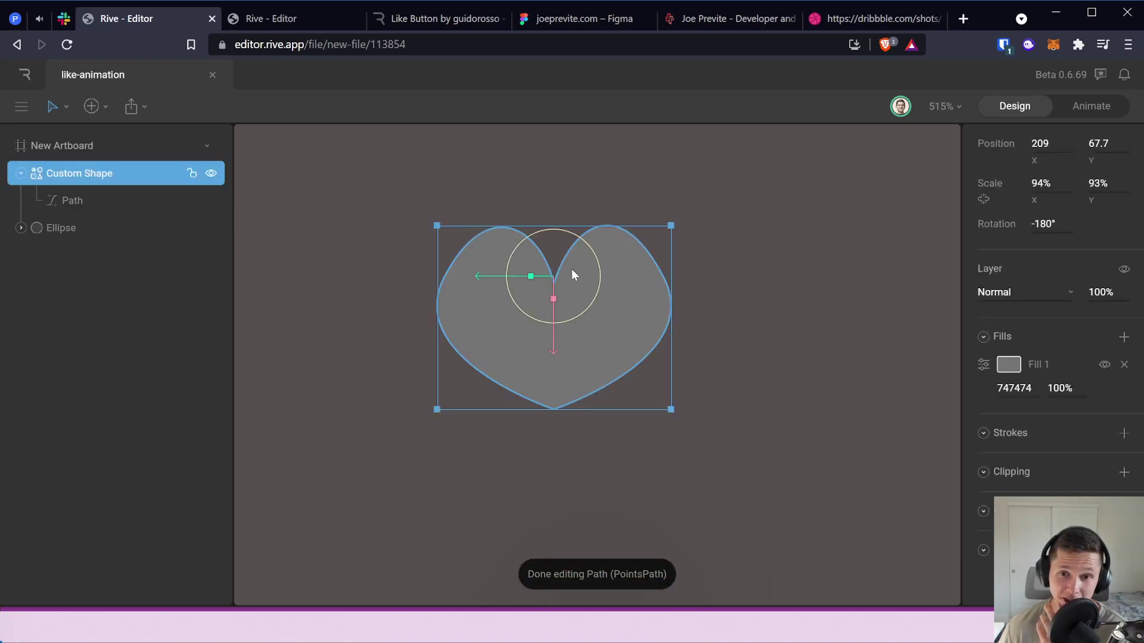
# - Edit the heart's path and raise its notch vertex to position X 0, Y 0
pyautogui.moveTo(556, 299); pyautogui.dragTo(560, 293)
pyautogui.hotkey('ctrl', 'z')
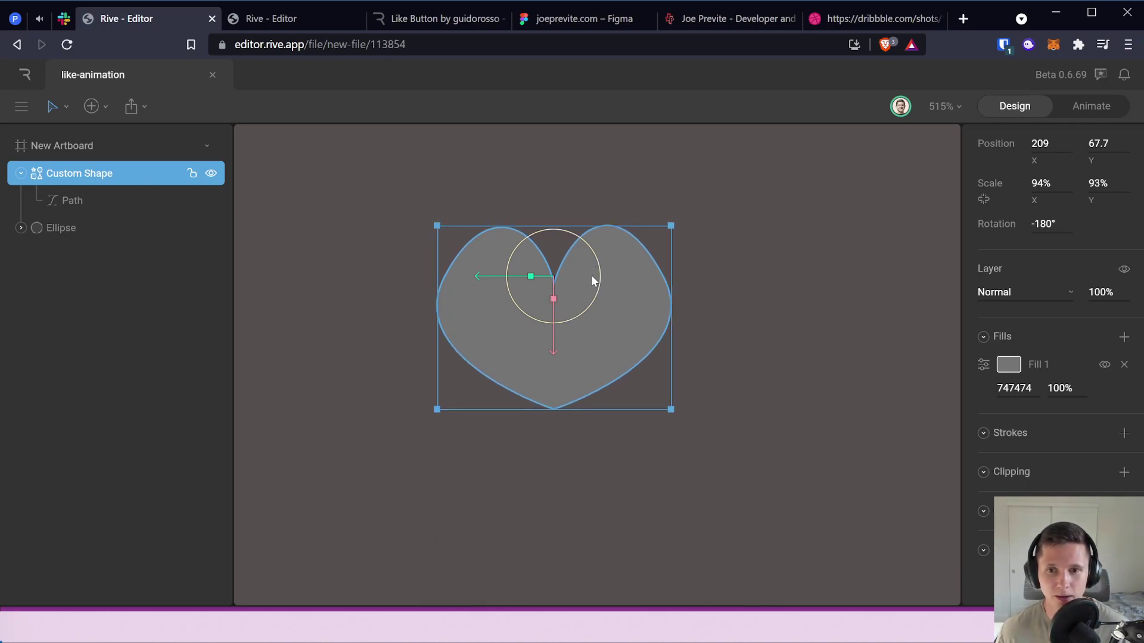
pyautogui.doubleClick(559, 266)
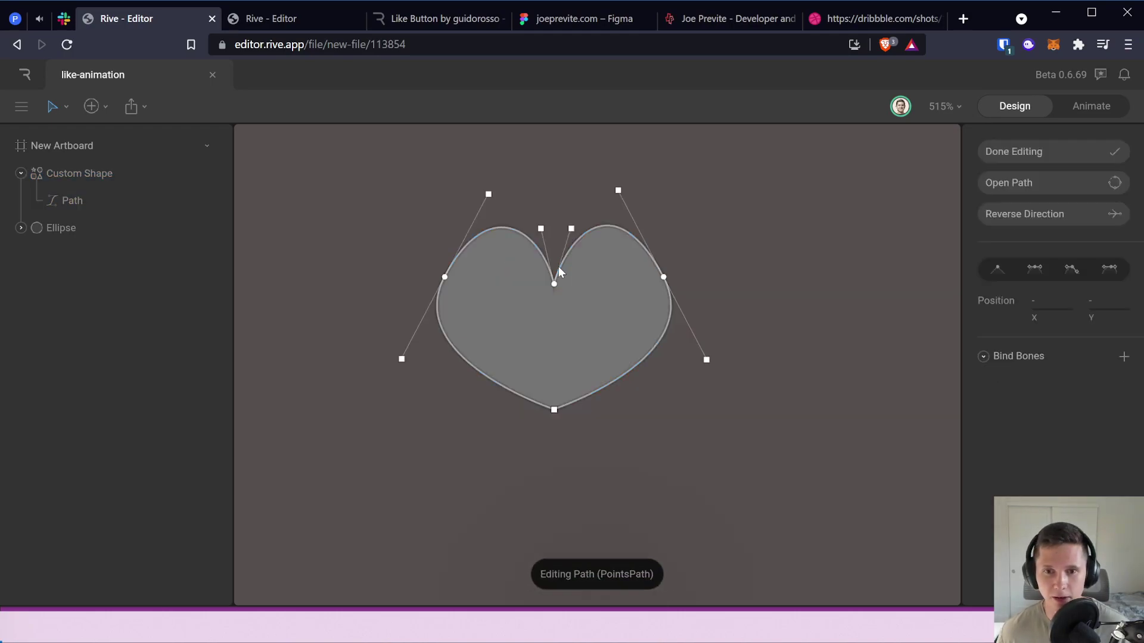
pyautogui.moveTo(554, 285)
pyautogui.mouseDown()
pyautogui.moveTo(554, 256)
pyautogui.moveTo(554, 275)
pyautogui.mouseUp()
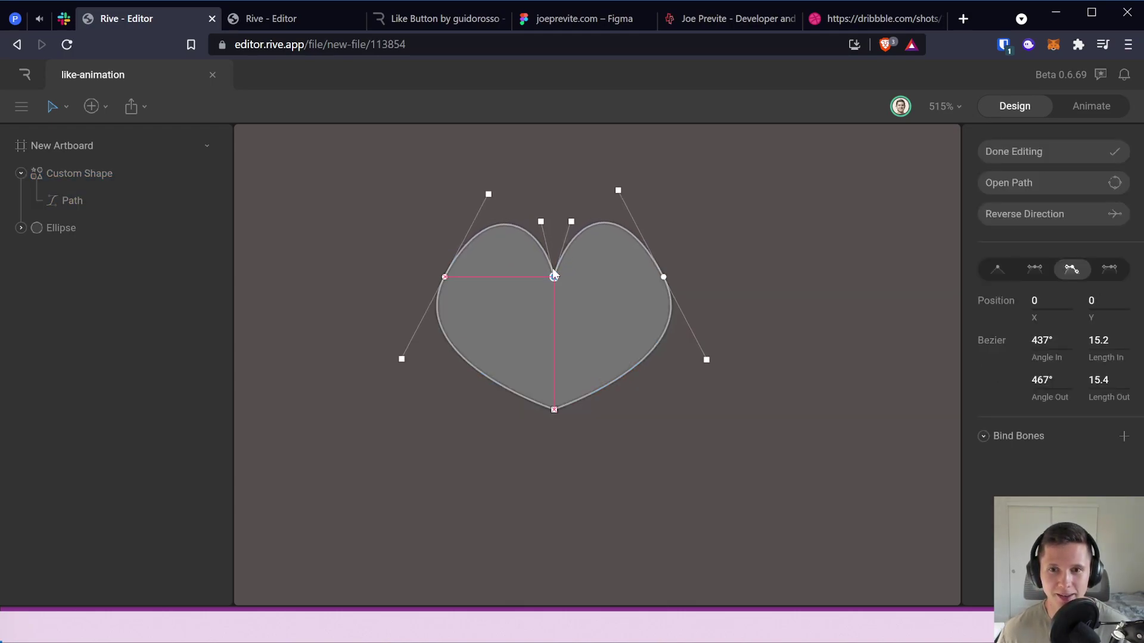
# - Make the bezier handles of both side vertices vertical, with angle 90° on the left and -90° on the right
pyautogui.moveTo(541, 222); pyautogui.dragTo(537, 224)
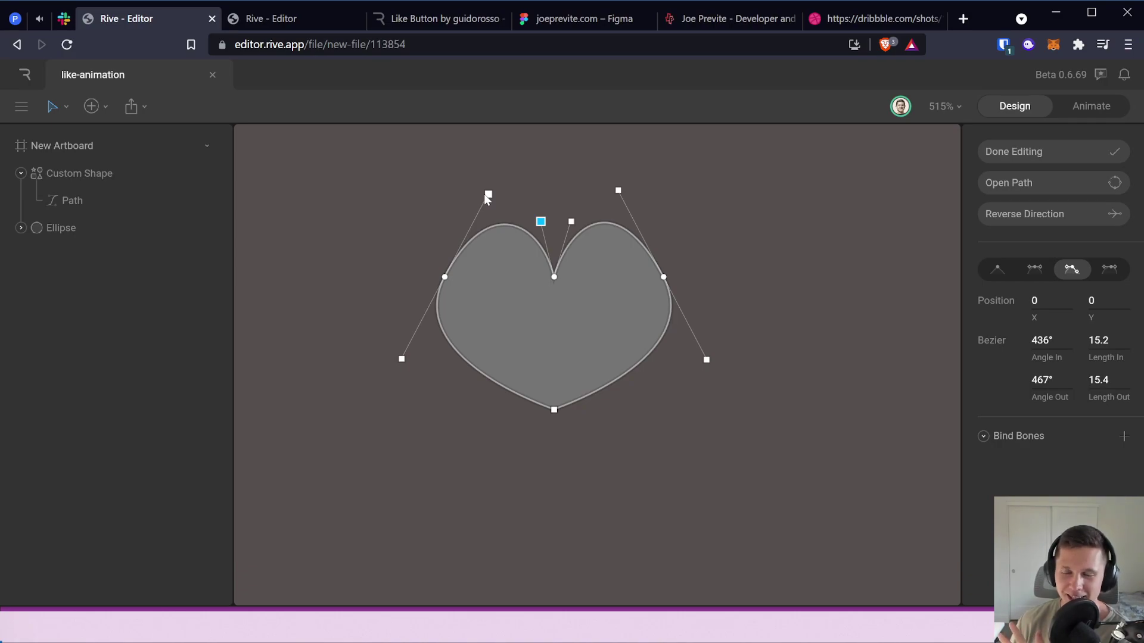
pyautogui.moveTo(488, 195); pyautogui.dragTo(442, 190)
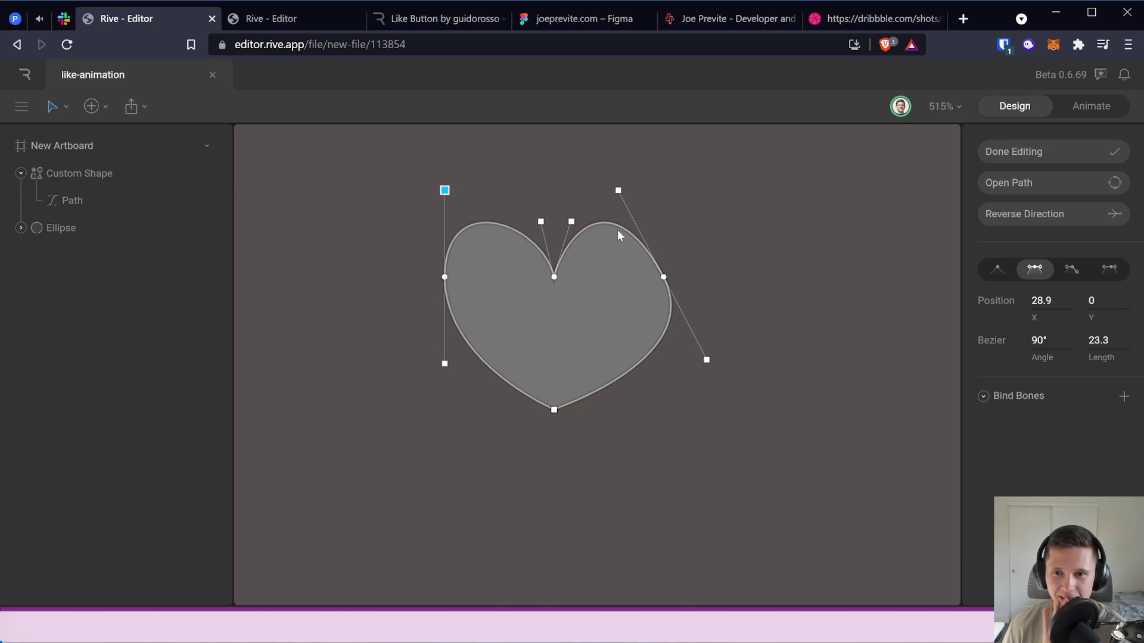
pyautogui.moveTo(617, 192); pyautogui.dragTo(667, 192)
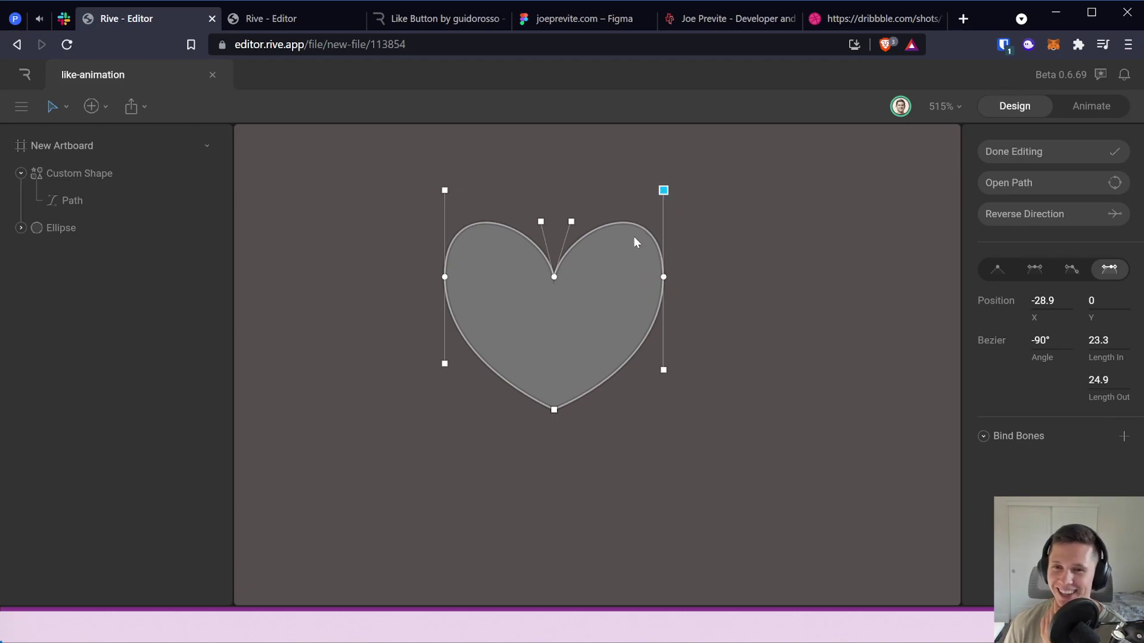
# - Raise the notch vertex to about Y 12.7, spread its handles to angles of about 421° in and 476° out, and finish path editing
pyautogui.moveTo(556, 276); pyautogui.dragTo(554, 228)
pyautogui.click(540, 175)
pyautogui.moveTo(536, 174); pyautogui.dragTo(585, 177)
pyautogui.click(522, 175)
pyautogui.moveTo(586, 174); pyautogui.dragTo(582, 173)
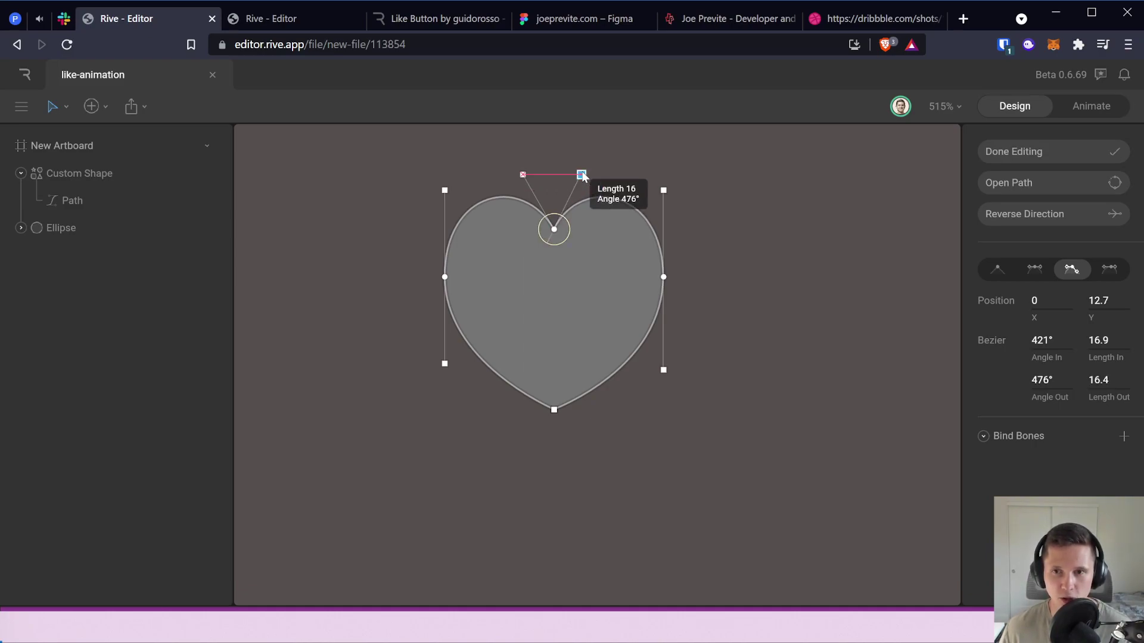
pyautogui.click(771, 184)
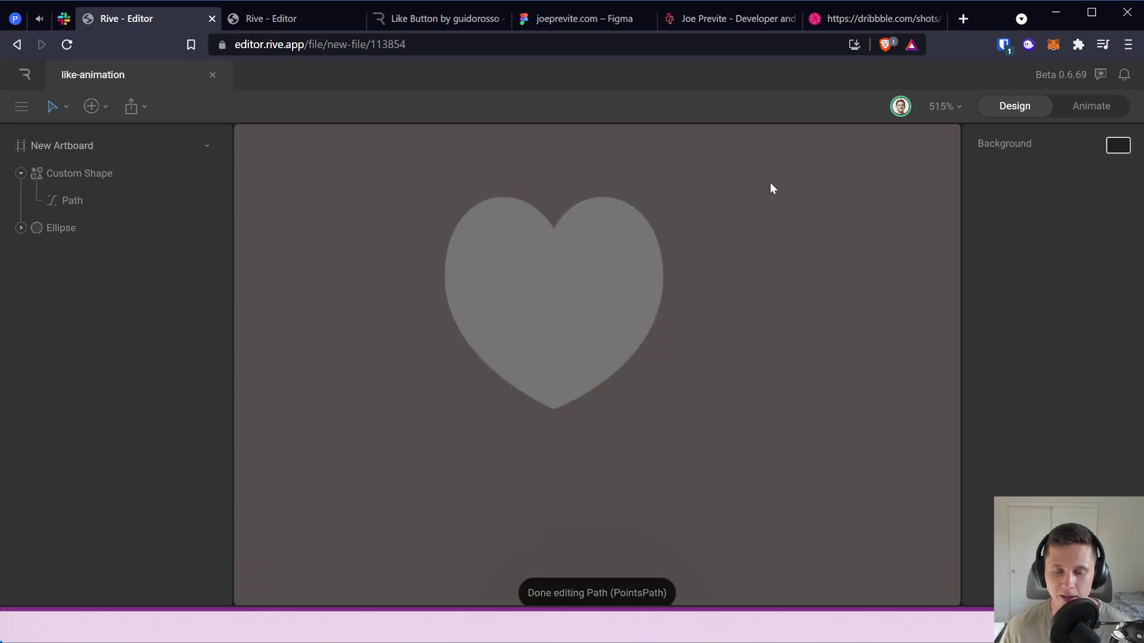
# - Open the heart's path again to check the position of its bottom tip vertex
pyautogui.click(575, 326)
pyautogui.click(554, 388)
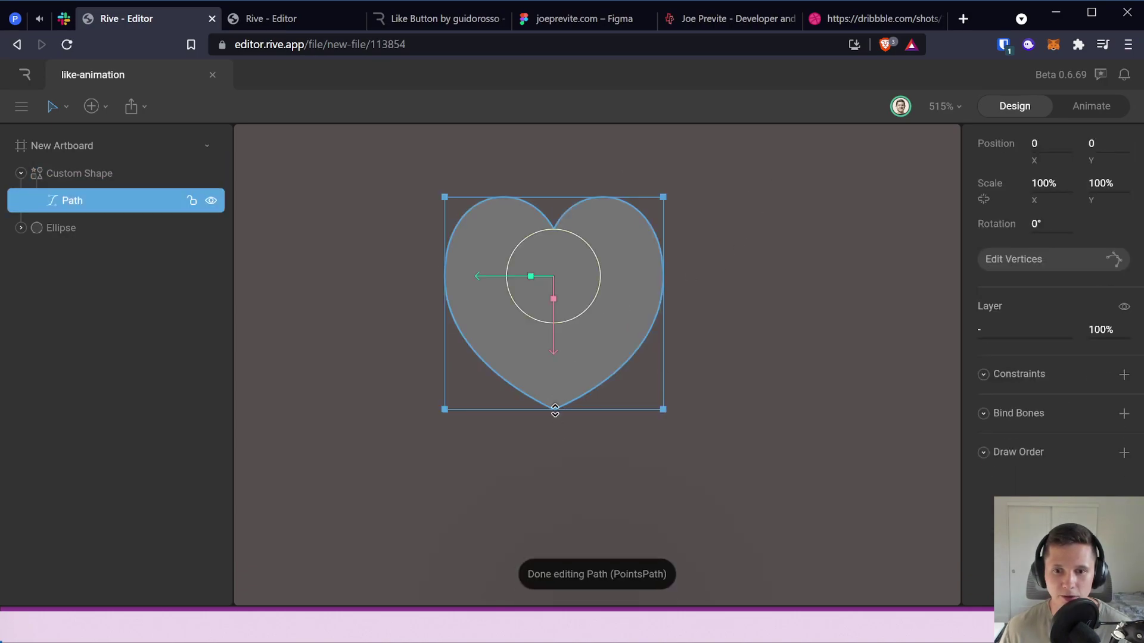
pyautogui.doubleClick(573, 385)
pyautogui.click(553, 408)
pyautogui.moveTo(553, 408)
pyautogui.mouseDown()
pyautogui.moveTo(552, 376)
pyautogui.moveTo(553, 409)
pyautogui.mouseUp()
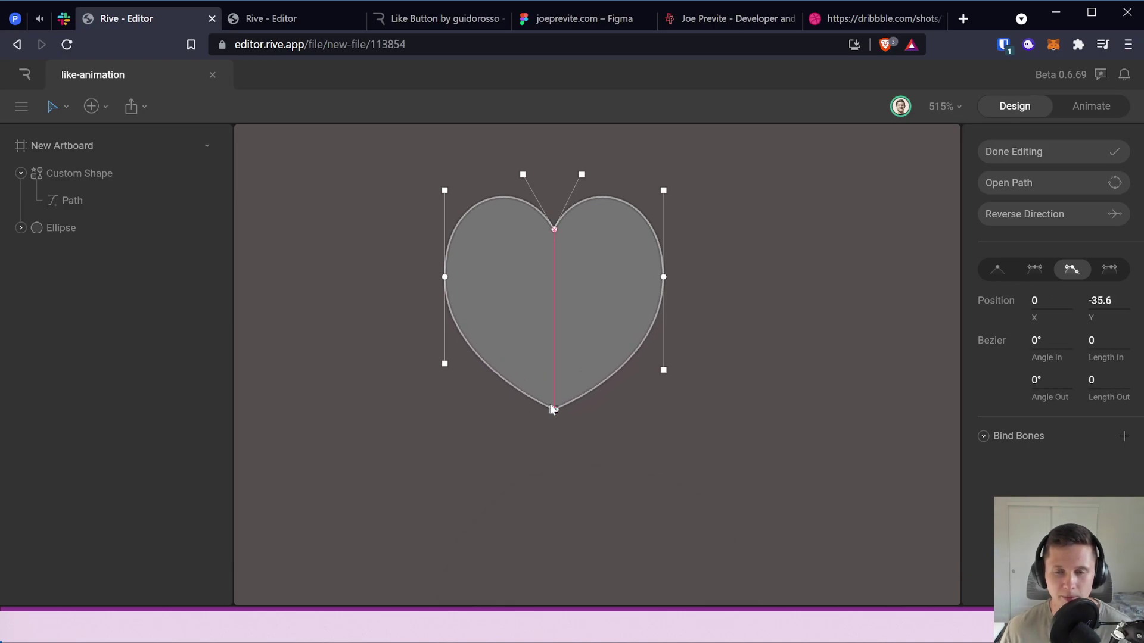
pyautogui.click(841, 302)
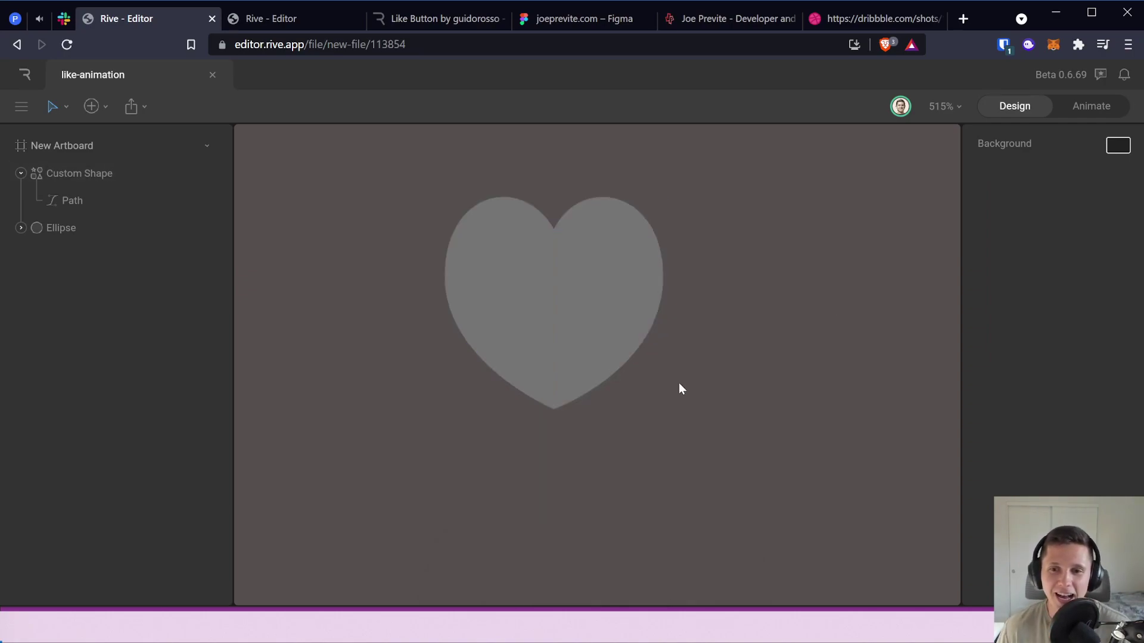
pyautogui.moveTo(578, 375); pyautogui.dragTo(602, 376)
pyautogui.click(648, 378)
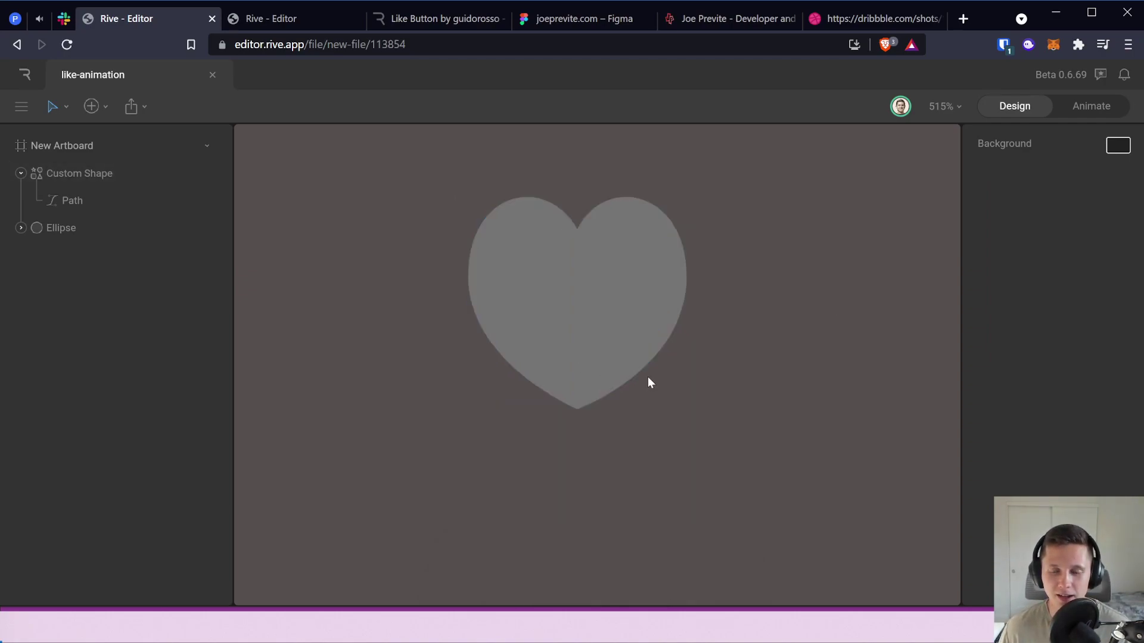
pyautogui.hotkey('ctrl', 'z')
# - Reopen the heart's path for vertex editing and compare the handle types of its left and right side vertices
pyautogui.scroll(-1, 639, 376)
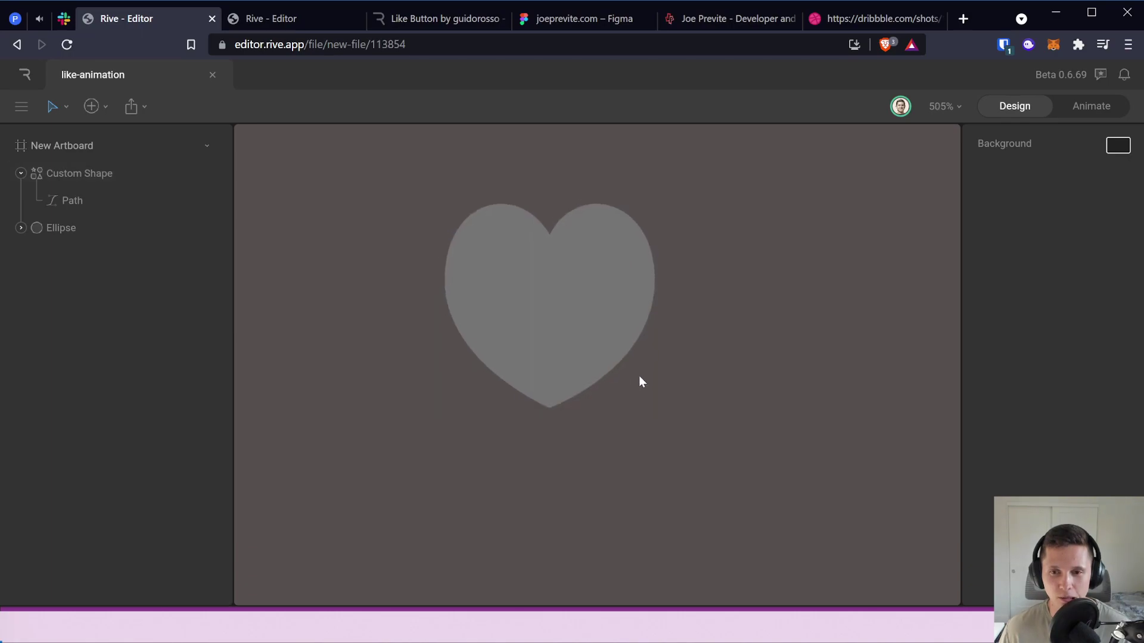
pyautogui.click(562, 391)
pyautogui.scroll(10, 562, 391)
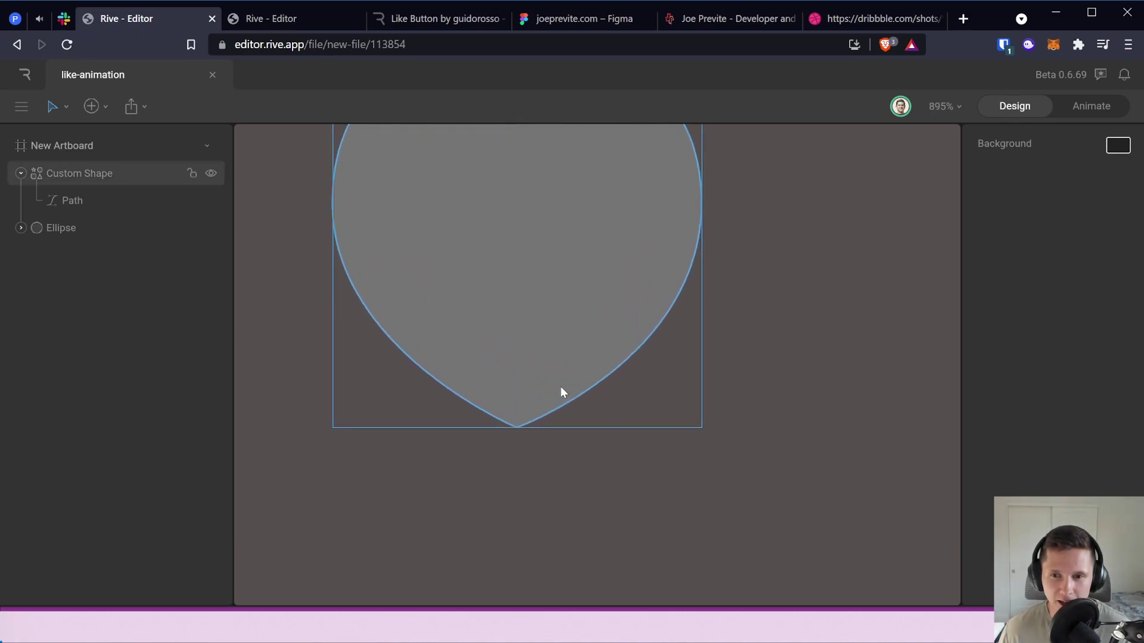
pyautogui.scroll(3, 560, 392)
pyautogui.press('Escape')
pyautogui.click(648, 348)
pyautogui.click(651, 341)
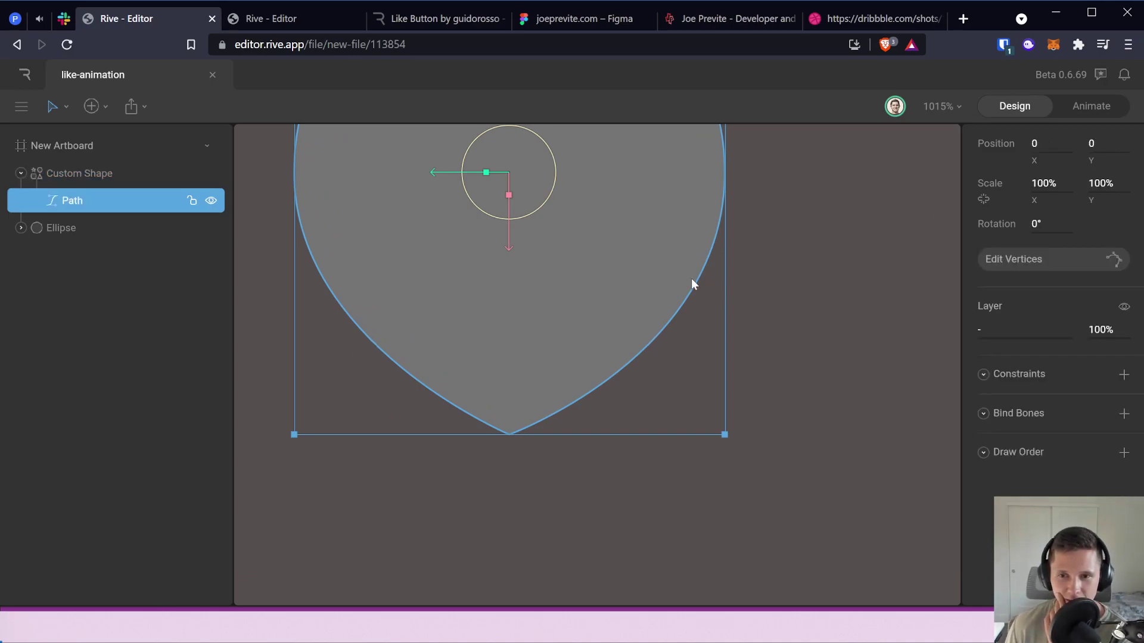
pyautogui.click(755, 308)
pyautogui.click(444, 338)
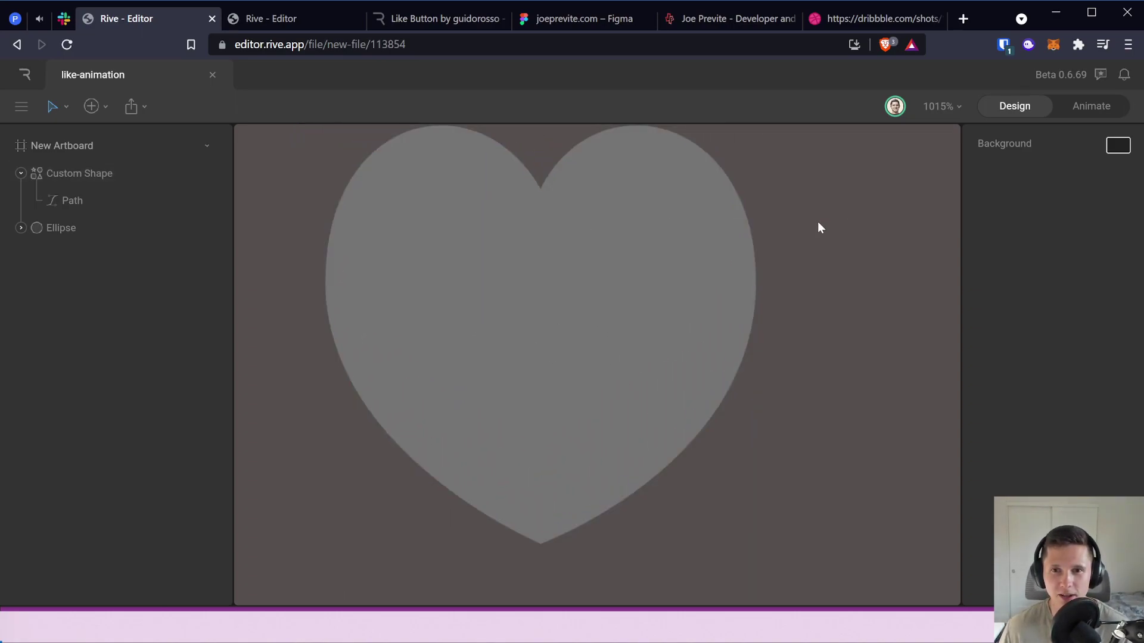
pyautogui.click(589, 216)
pyautogui.click(651, 345)
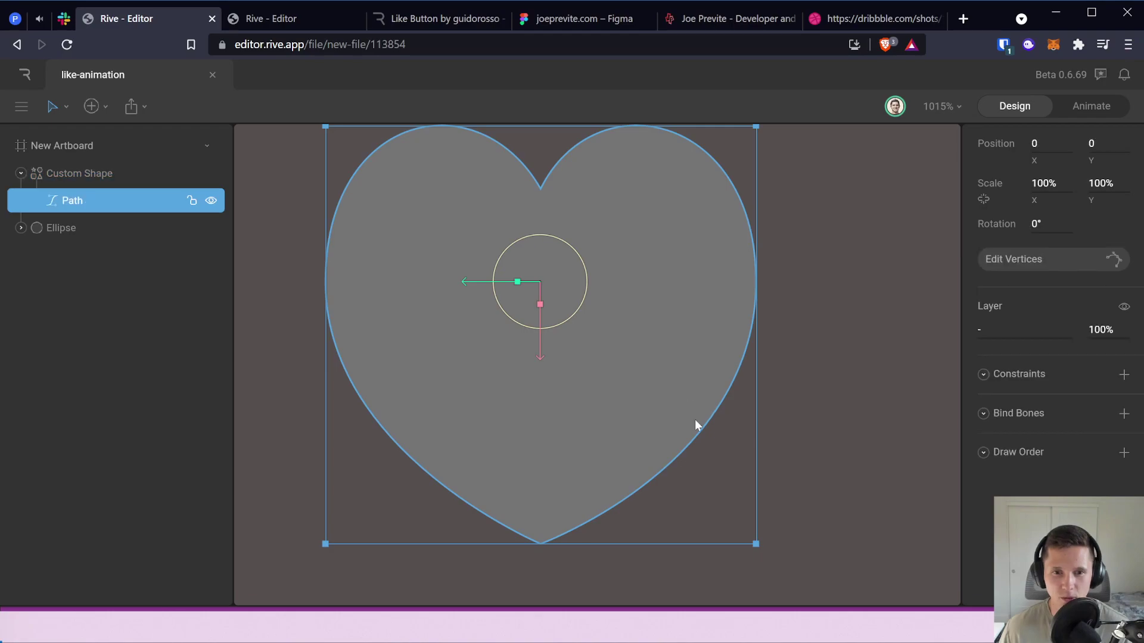
pyautogui.doubleClick(691, 425)
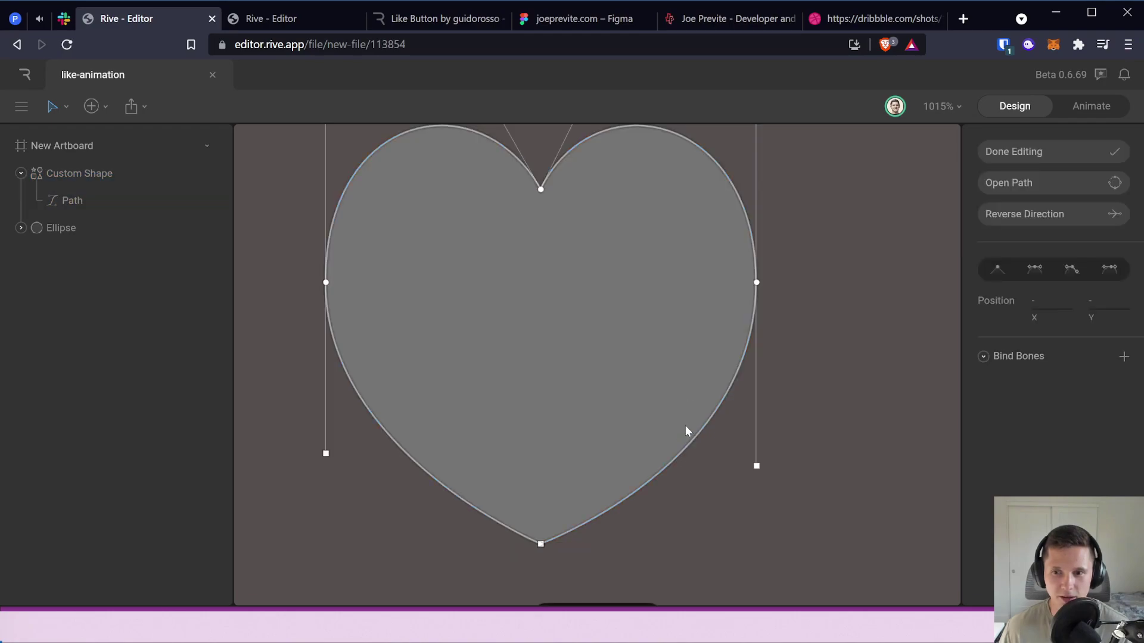
pyautogui.click(756, 283)
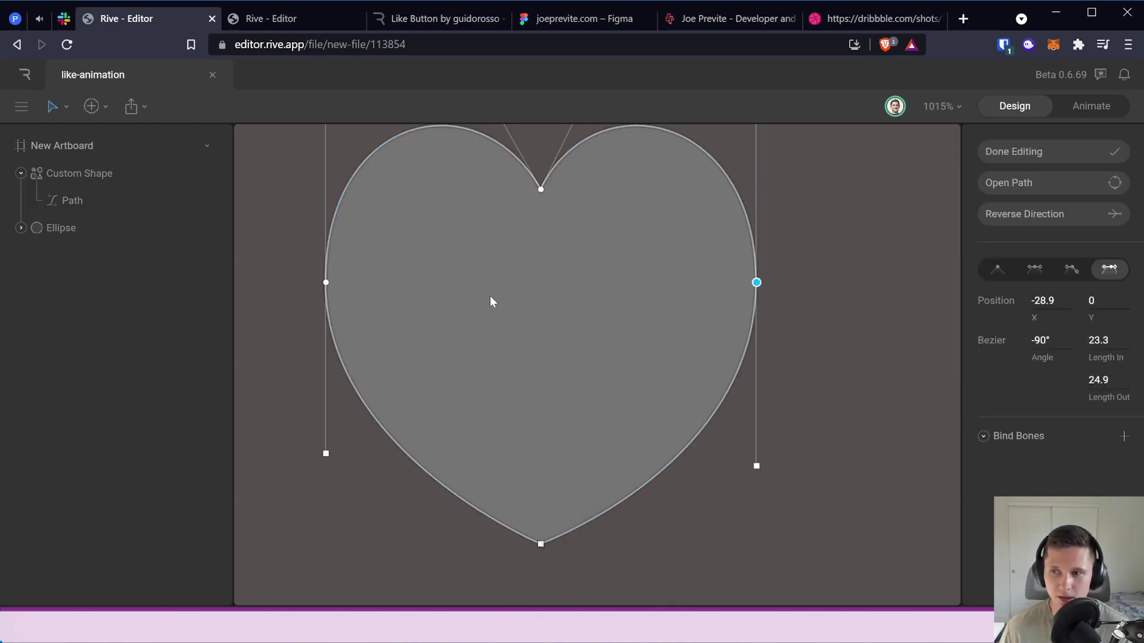
pyautogui.click(326, 284)
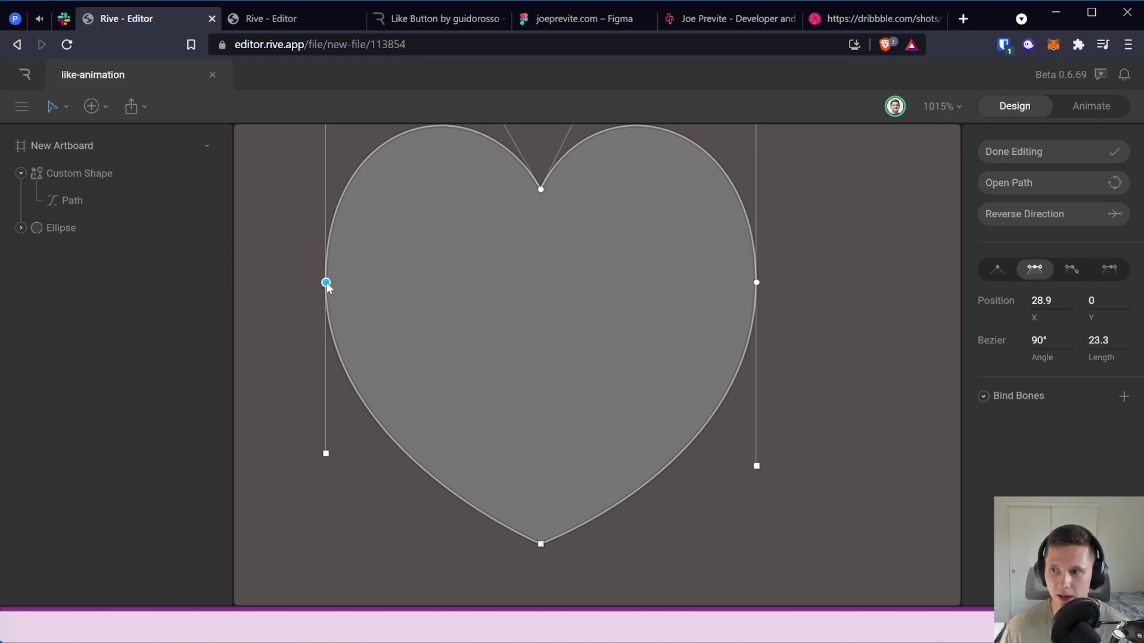
pyautogui.click(757, 283)
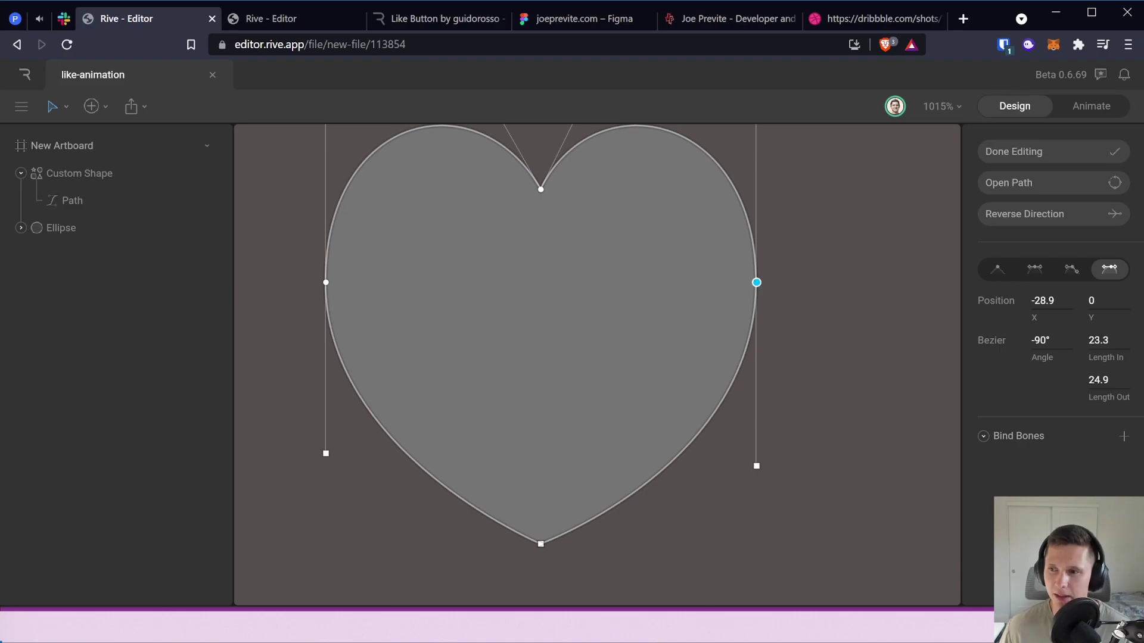
pyautogui.click(323, 281)
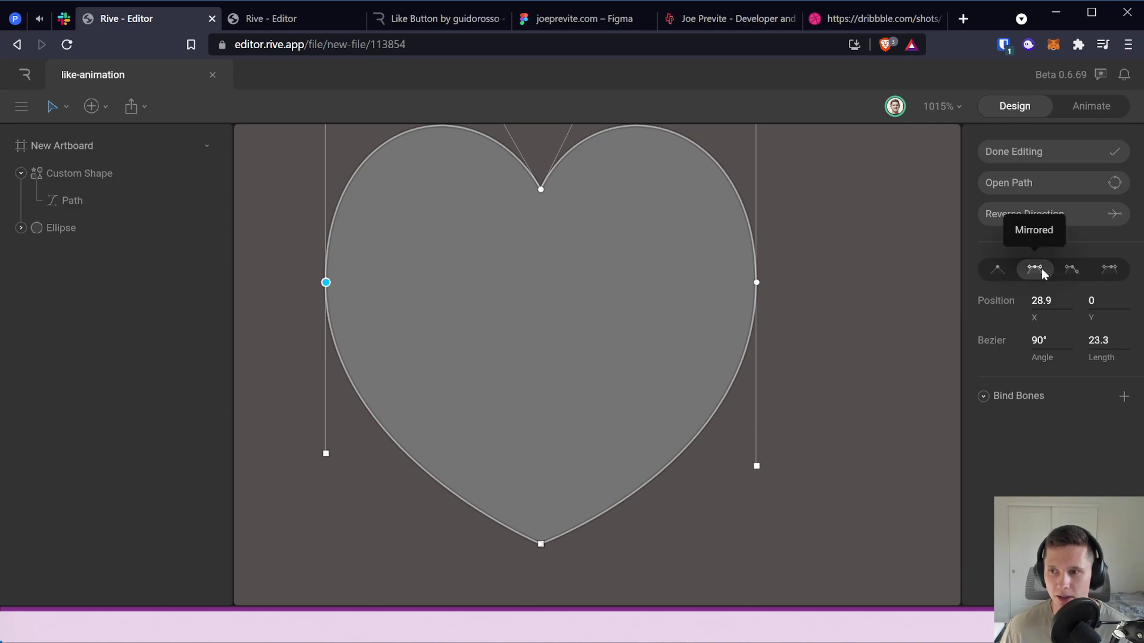
# - Set the heart's right side vertex to Mirrored handles and finish editing the path
pyautogui.click(757, 282)
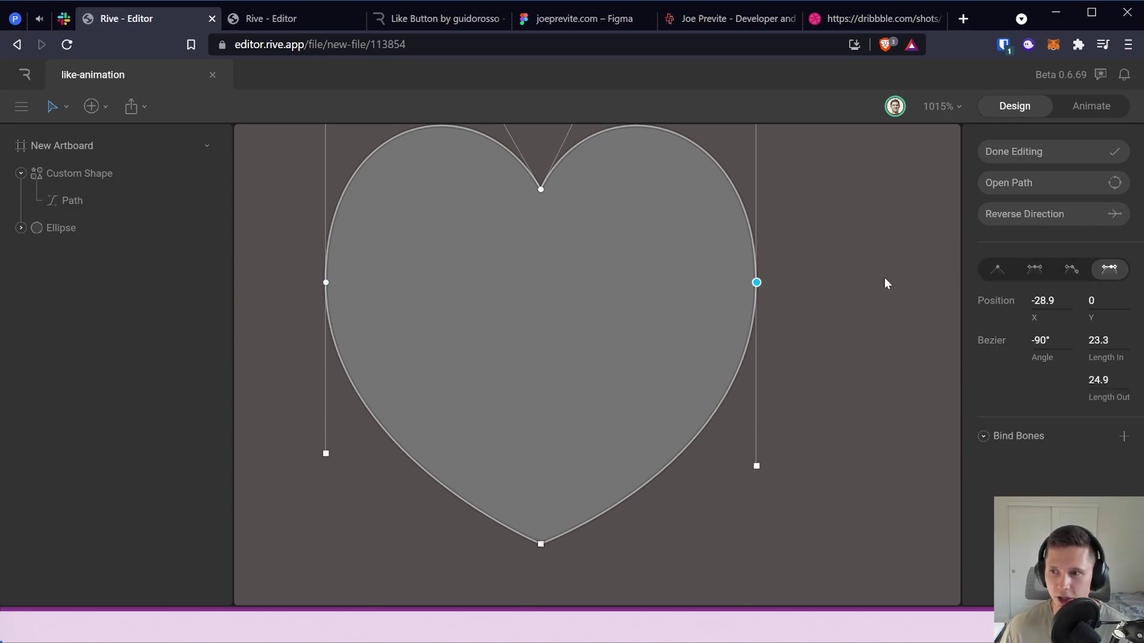
pyautogui.click(1035, 271)
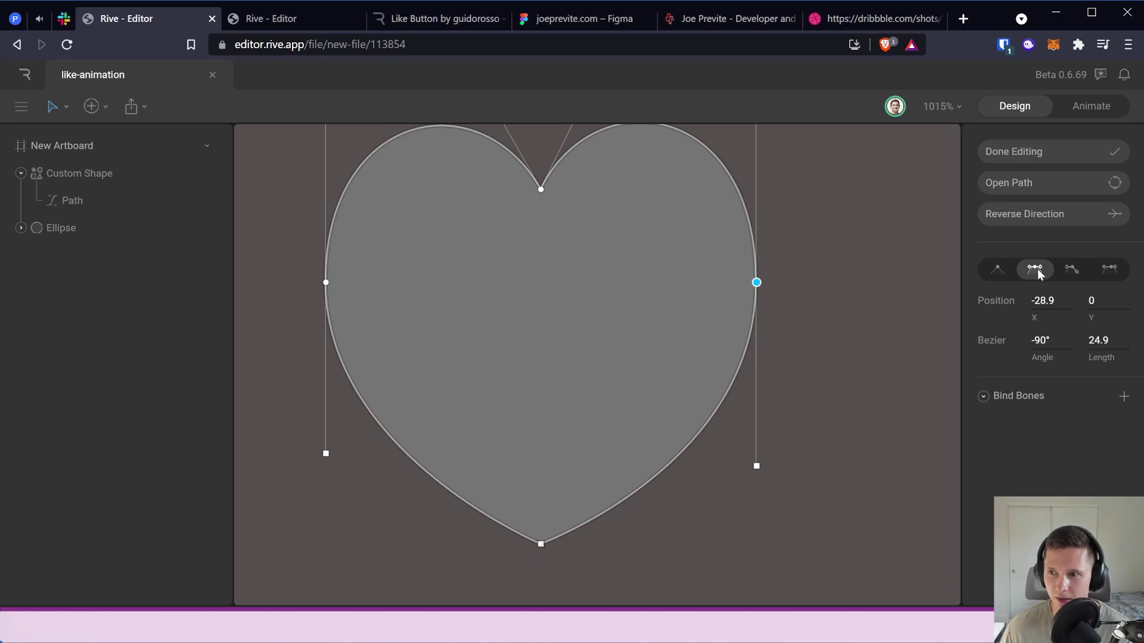
pyautogui.scroll(1, 820, 370)
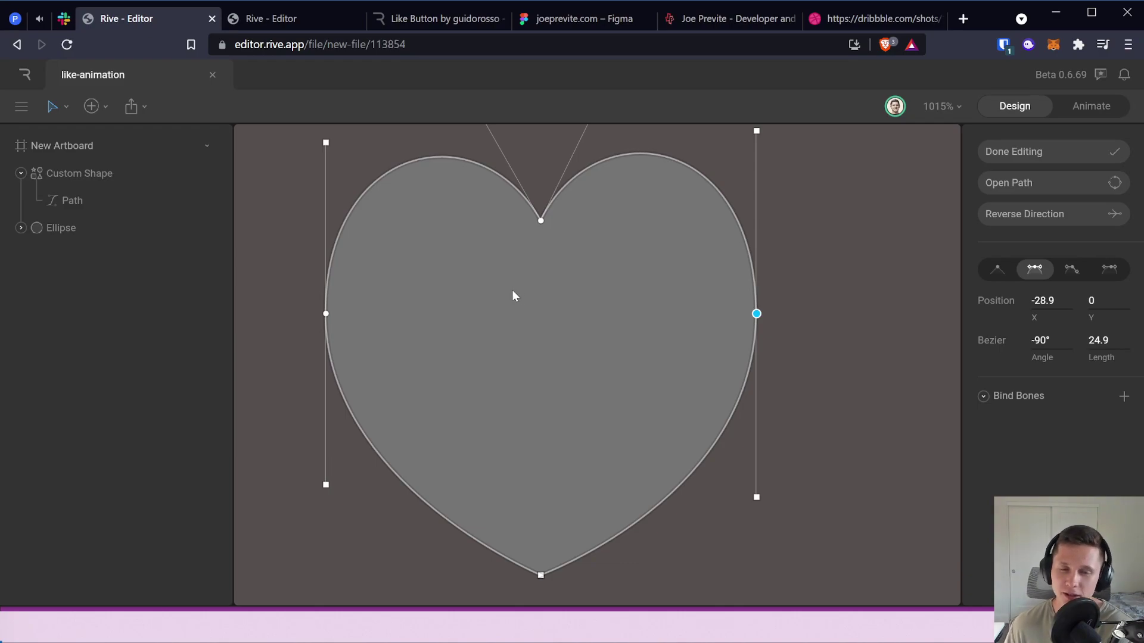
pyautogui.click(902, 294)
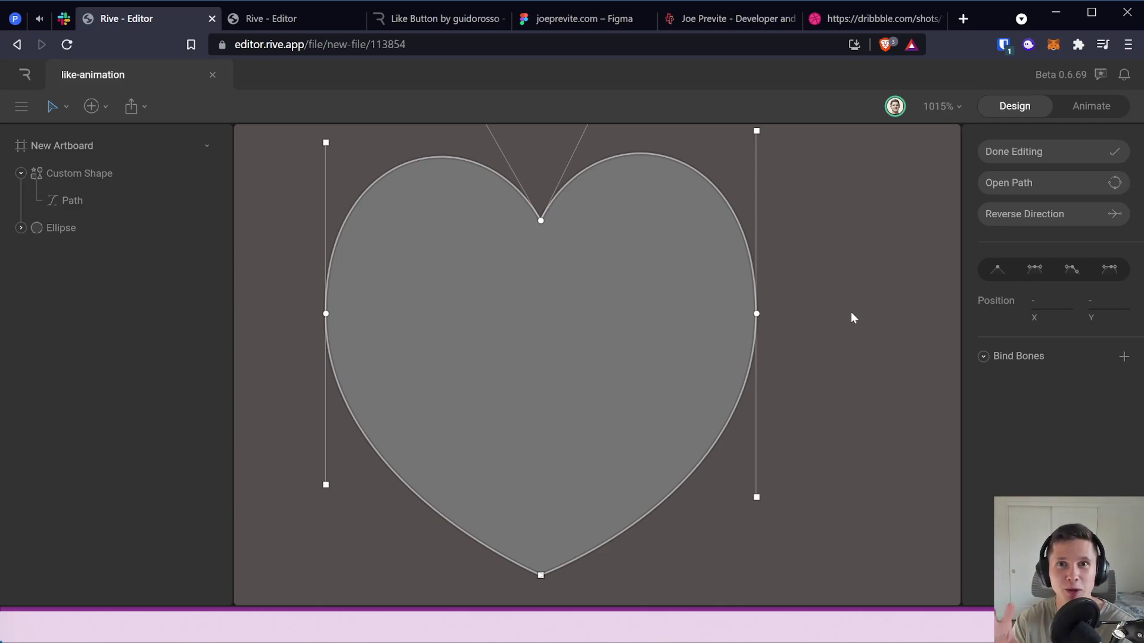
pyautogui.scroll(2, 831, 399)
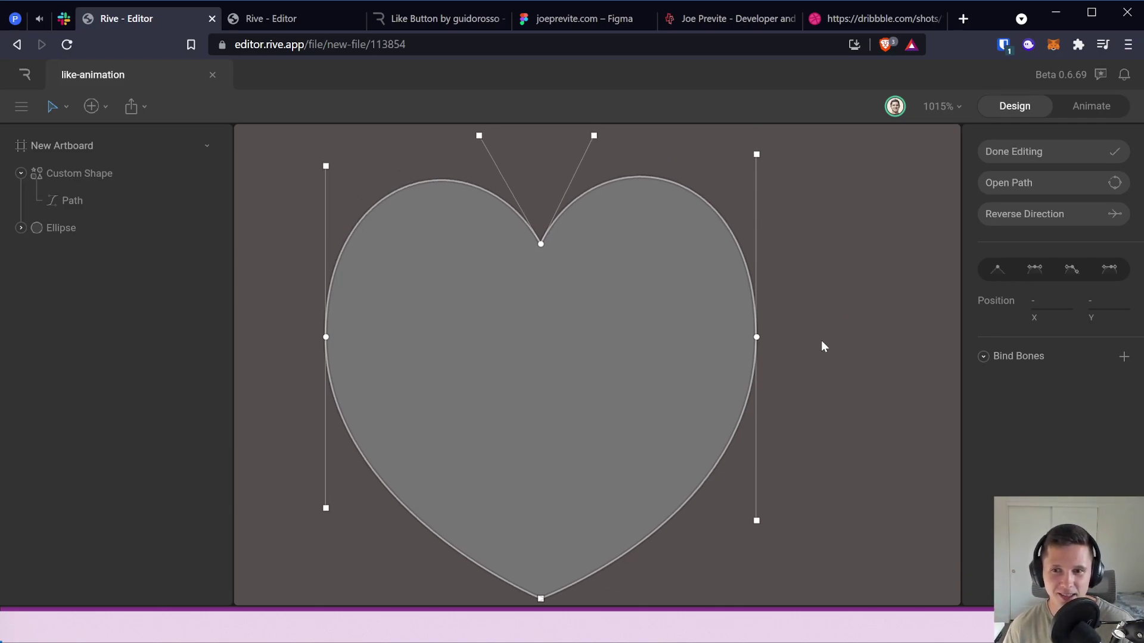
pyautogui.press('Escape')
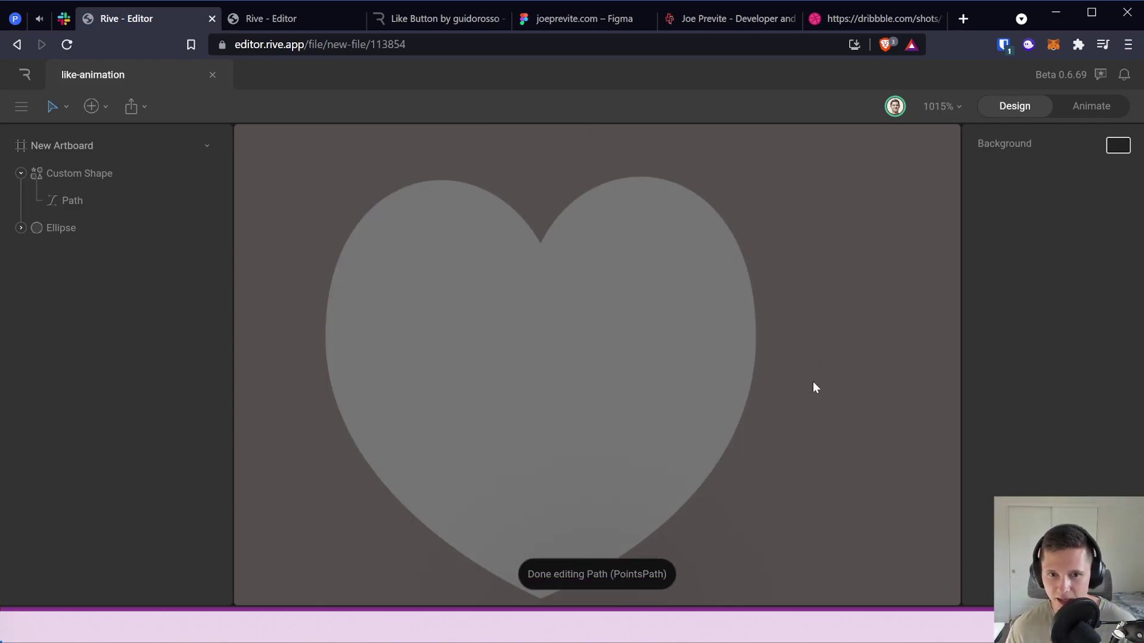
# - Look at the red heart in the reference like-button file, and return to the like-animation file
pyautogui.scroll(-2, 665, 461)
pyautogui.scroll(-5, 662, 456)
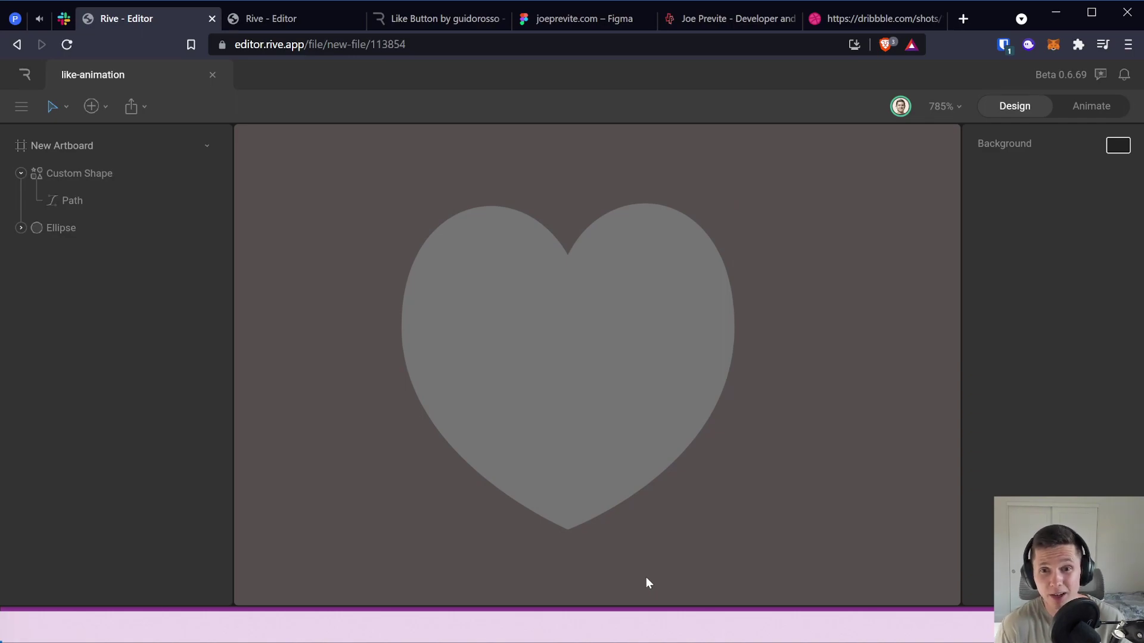
pyautogui.click(269, 19)
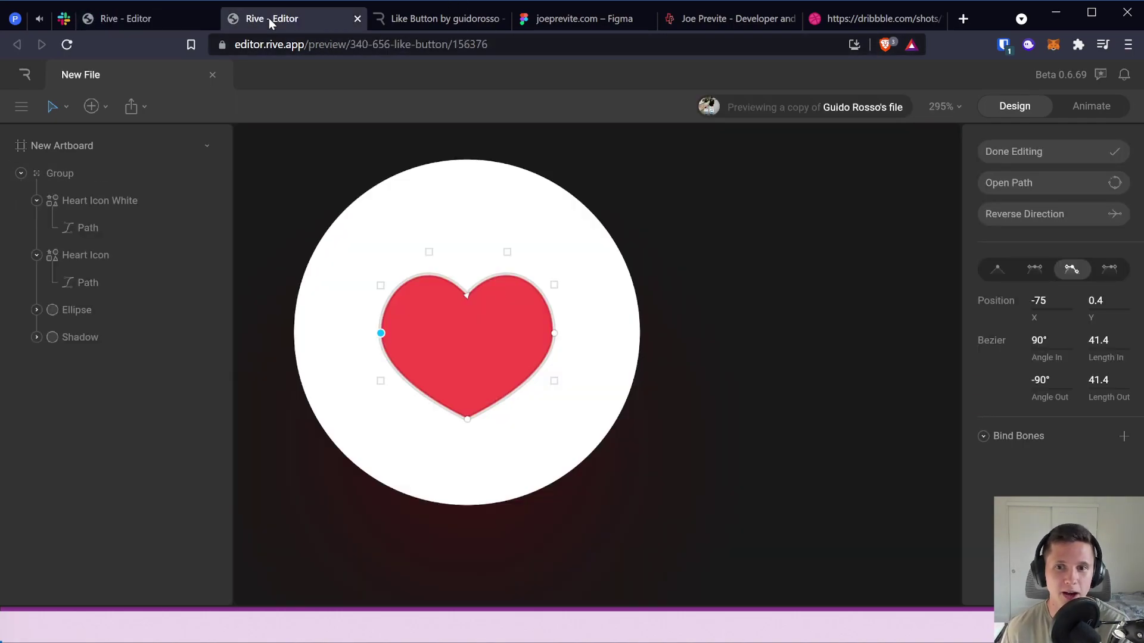
pyautogui.click(95, 23)
# - Edit the heart's path and move its left side vertex outward to position X 34, Y 0
pyautogui.doubleClick(410, 332)
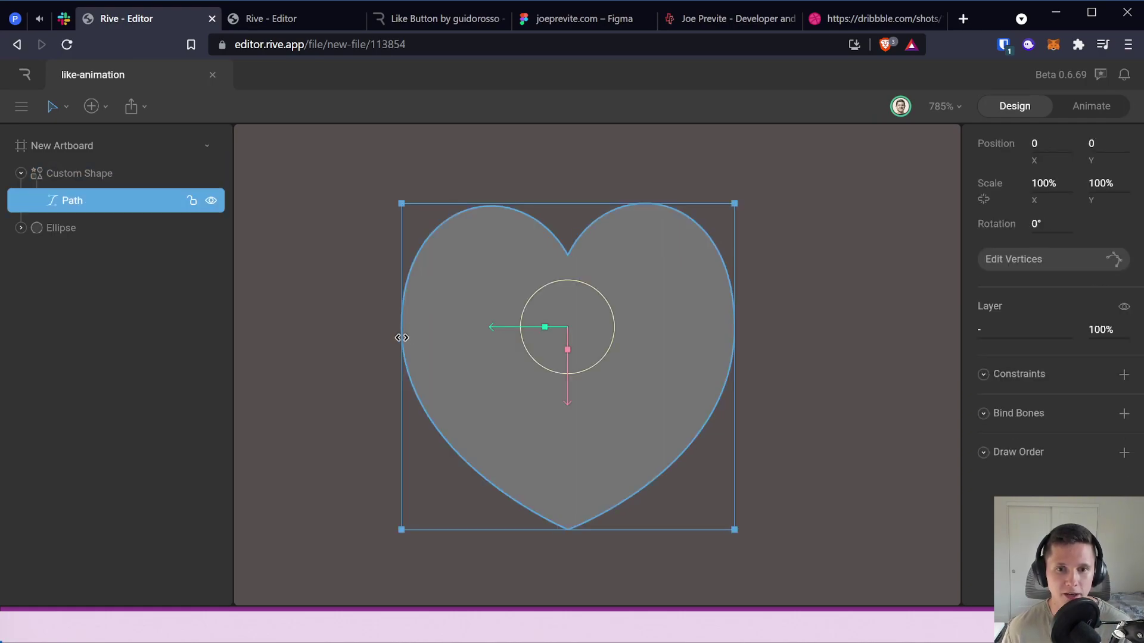
pyautogui.doubleClick(398, 338)
pyautogui.press('Escape')
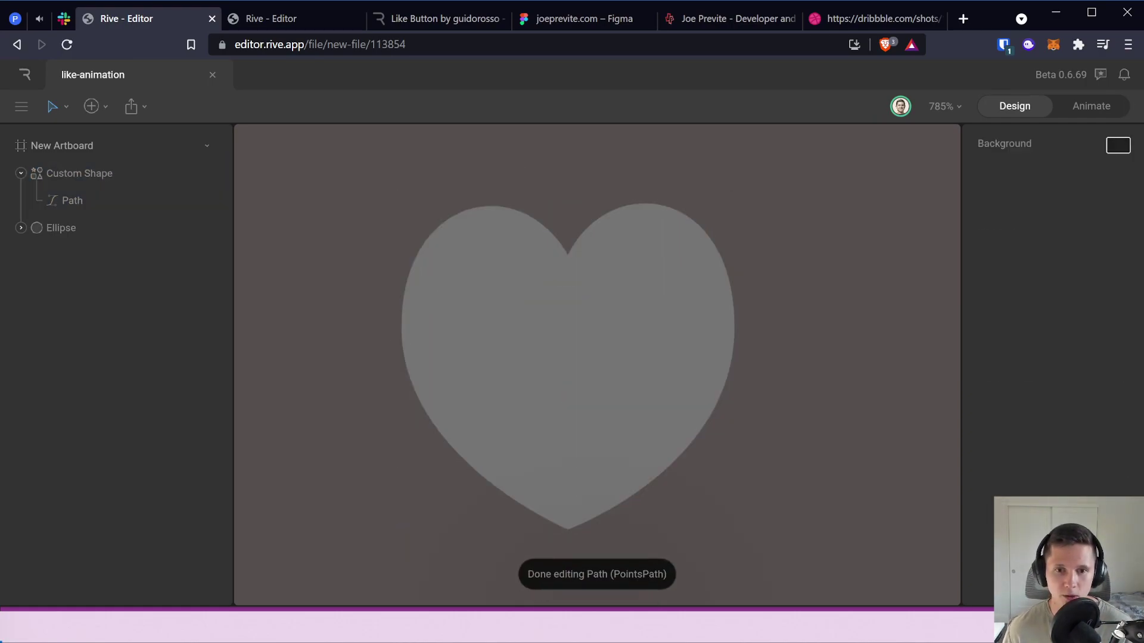
pyautogui.click(461, 350)
pyautogui.click(462, 350)
pyautogui.doubleClick(461, 350)
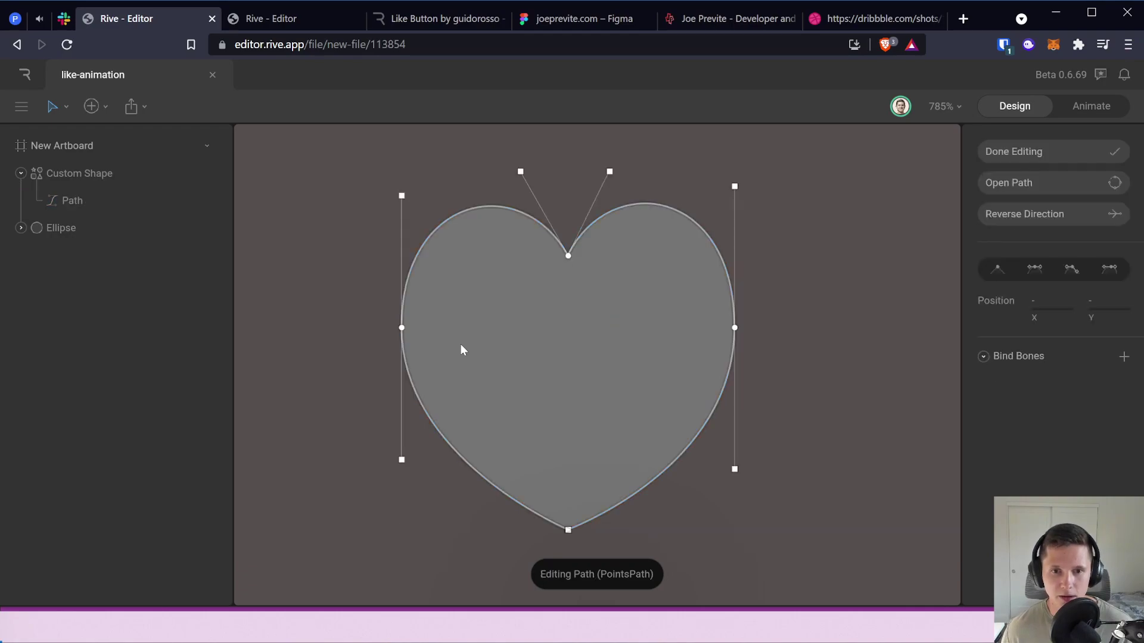
pyautogui.moveTo(403, 330); pyautogui.dragTo(371, 335)
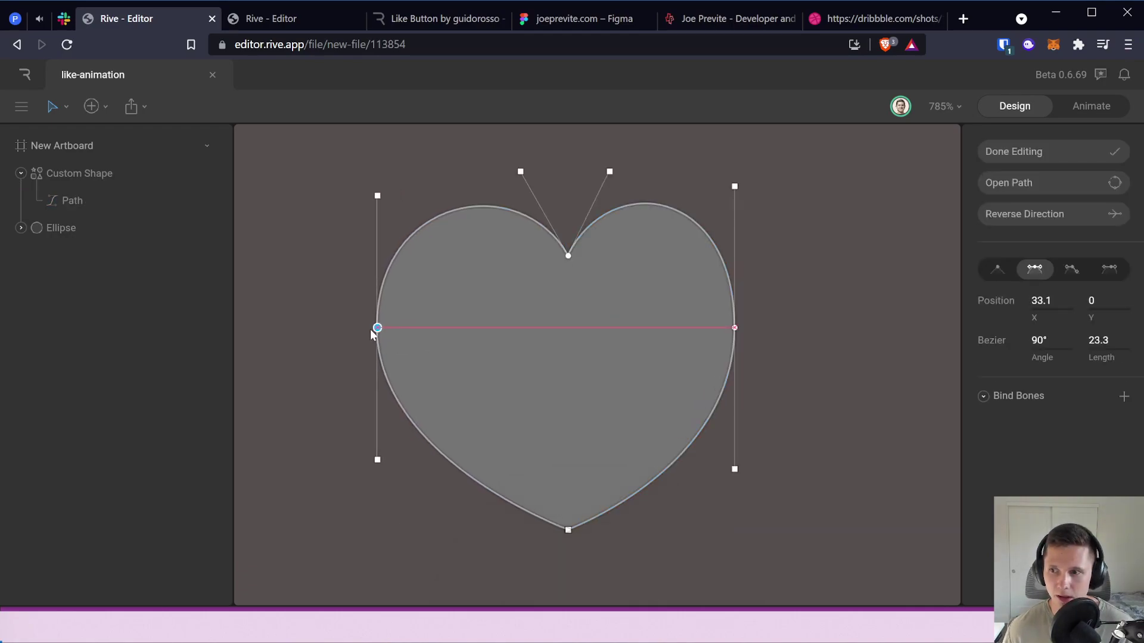
pyautogui.moveTo(371, 334); pyautogui.dragTo(366, 335)
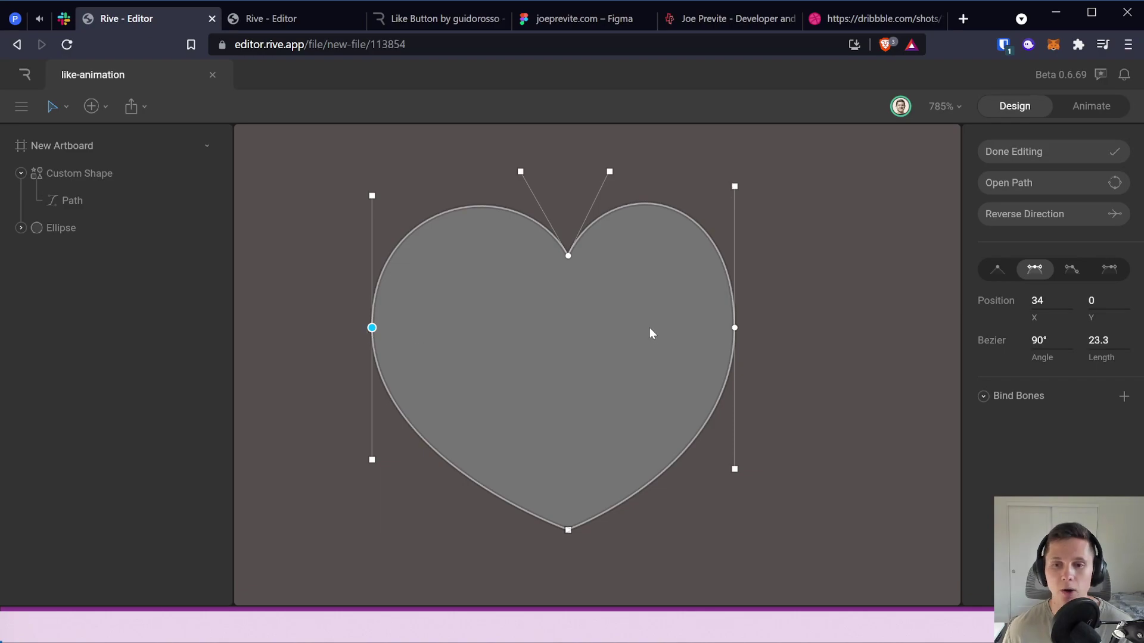
# - Move the heart's right side vertex outward to position X -34, Y 0, and finish editing the path
pyautogui.moveTo(735, 329); pyautogui.dragTo(755, 328)
pyautogui.click(370, 328)
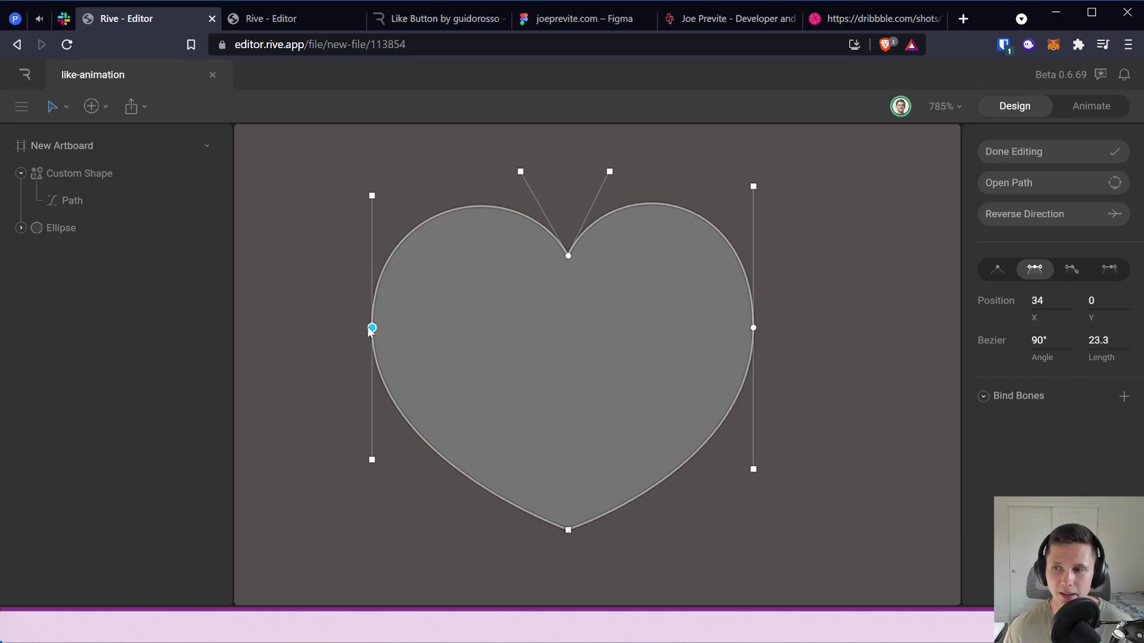
pyautogui.click(753, 327)
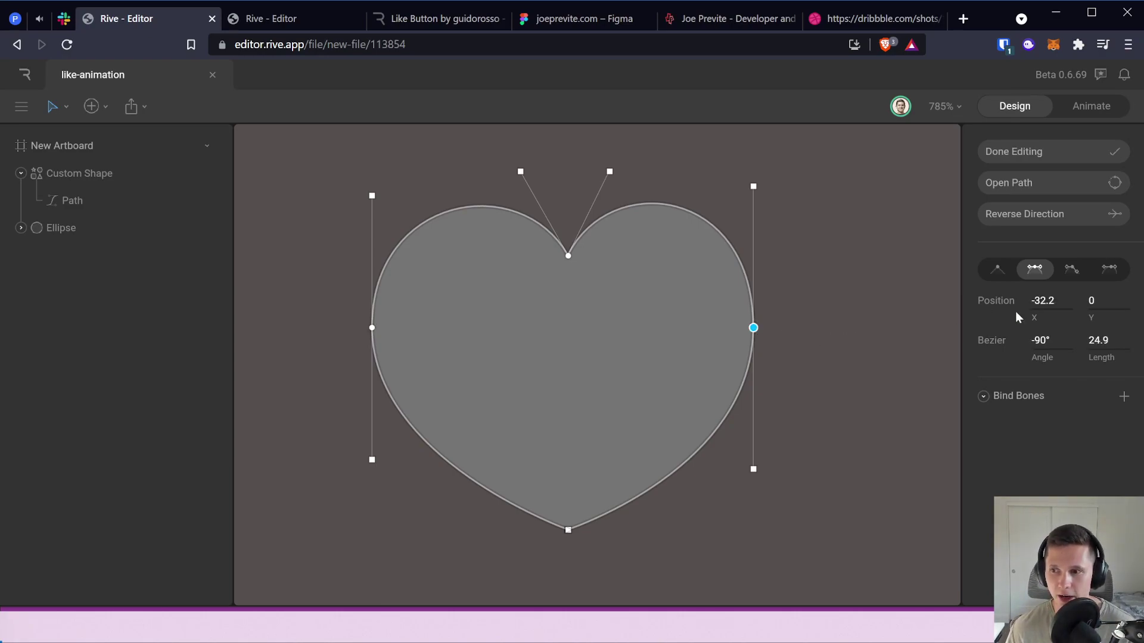
pyautogui.click(1063, 301)
pyautogui.write('-34')
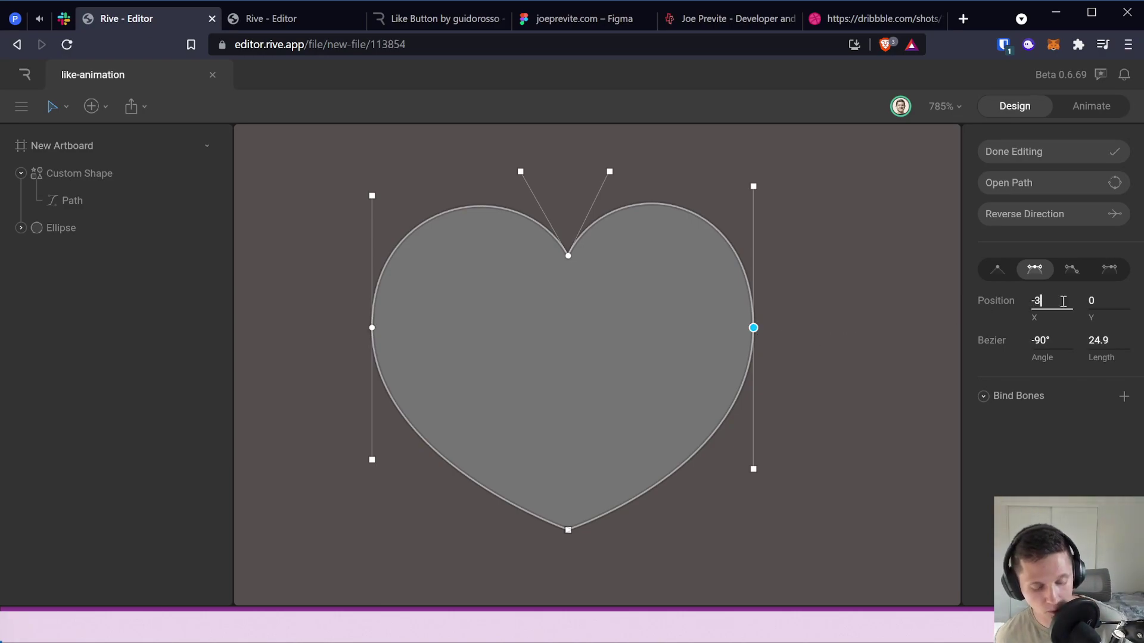
pyautogui.press('Return')
pyautogui.click(928, 314)
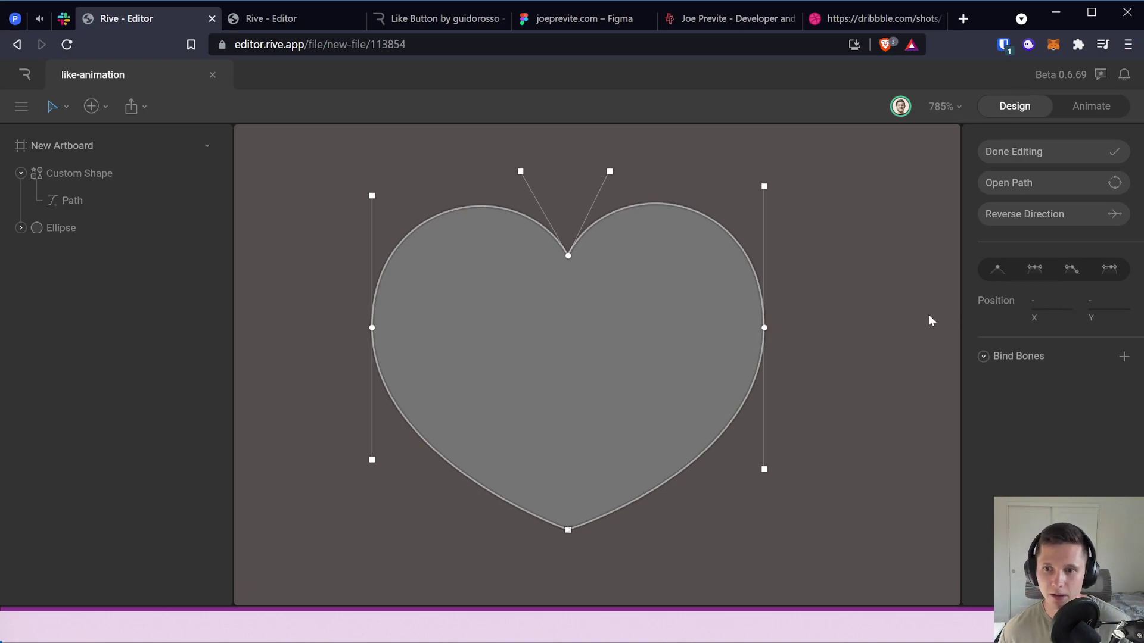
pyautogui.click(853, 334)
pyautogui.click(750, 341)
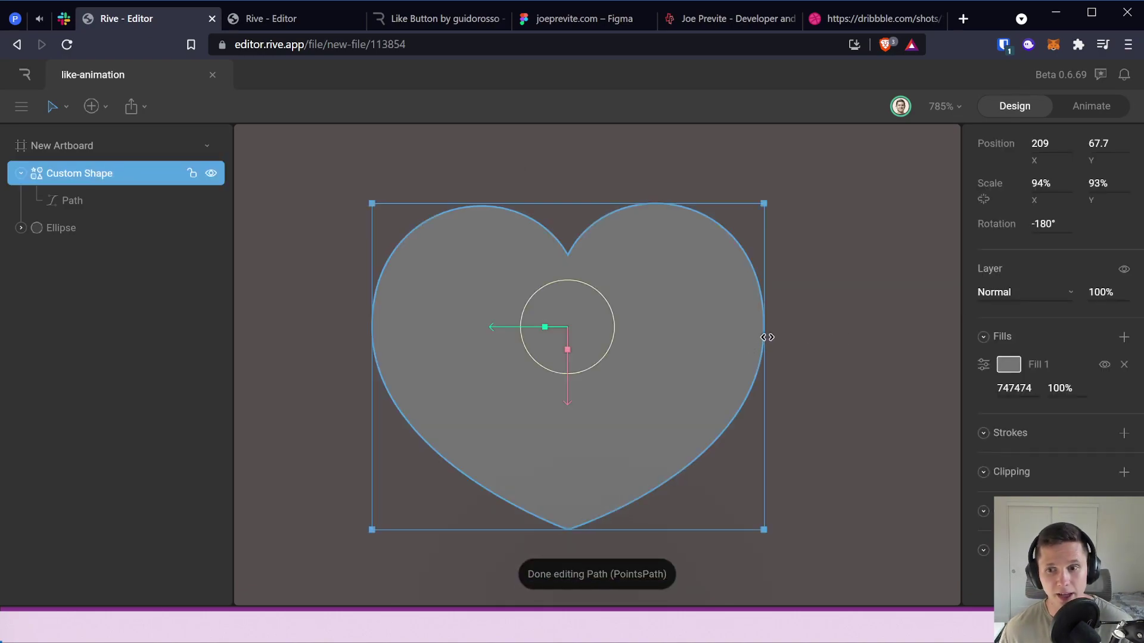
pyautogui.click(795, 320)
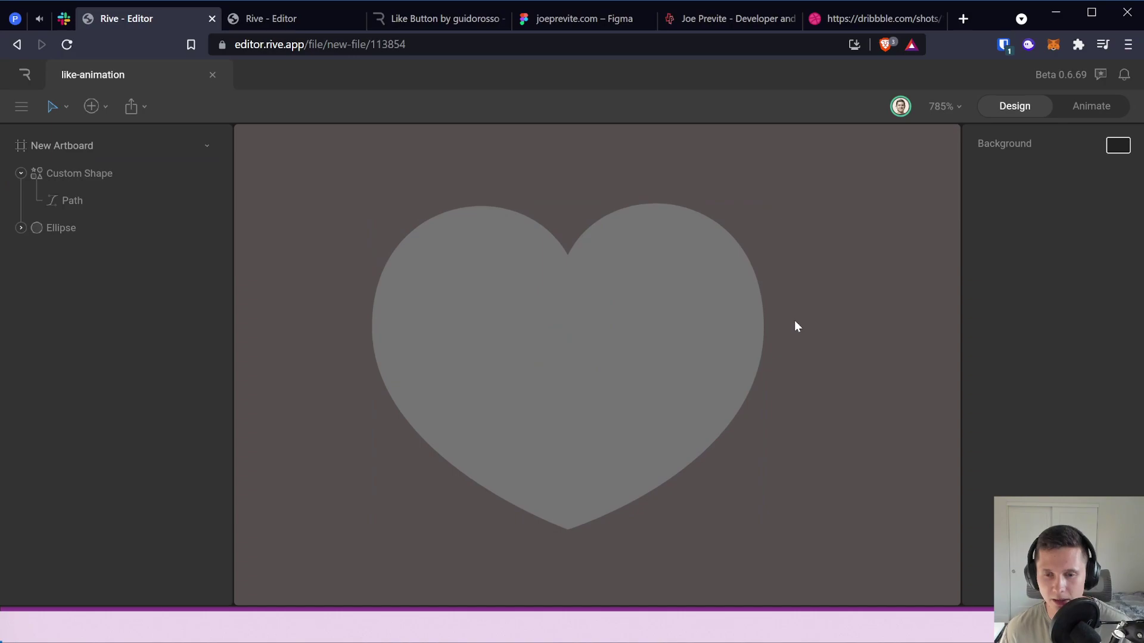
# - Select the whole heart, switch to the reference like-button file, finish its path editing, and copy the Heart Icon's fill colour code
pyautogui.scroll(-5, 795, 320)
pyautogui.scroll(-3, 798, 322)
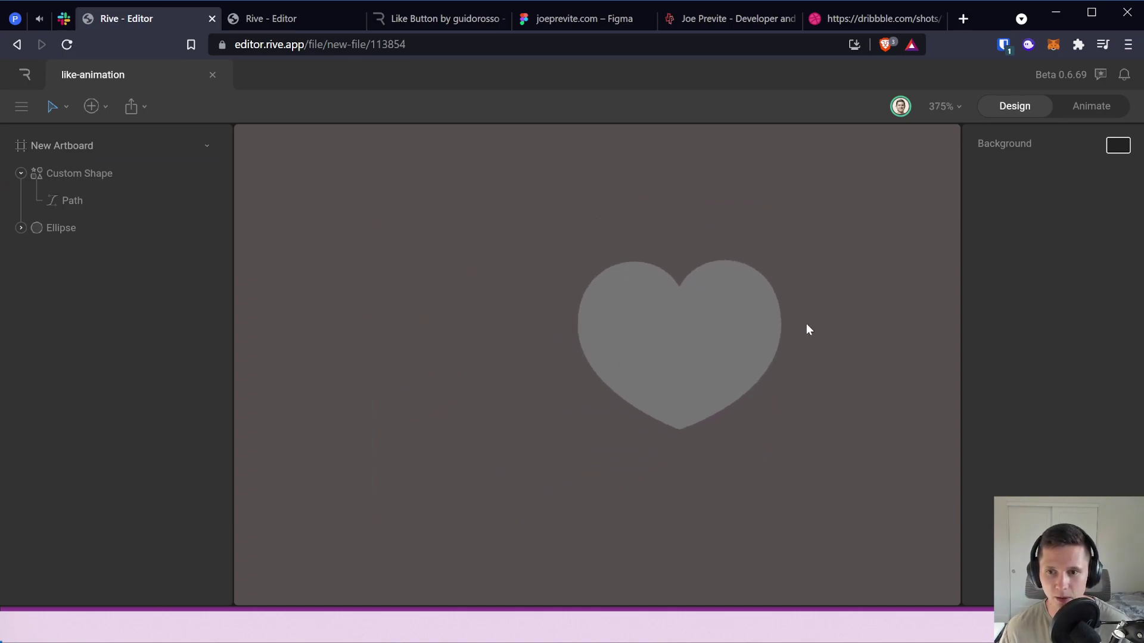
pyautogui.hscroll(2, 804, 324)
pyautogui.scroll(-2, 817, 330)
pyautogui.scroll(-4, 817, 330)
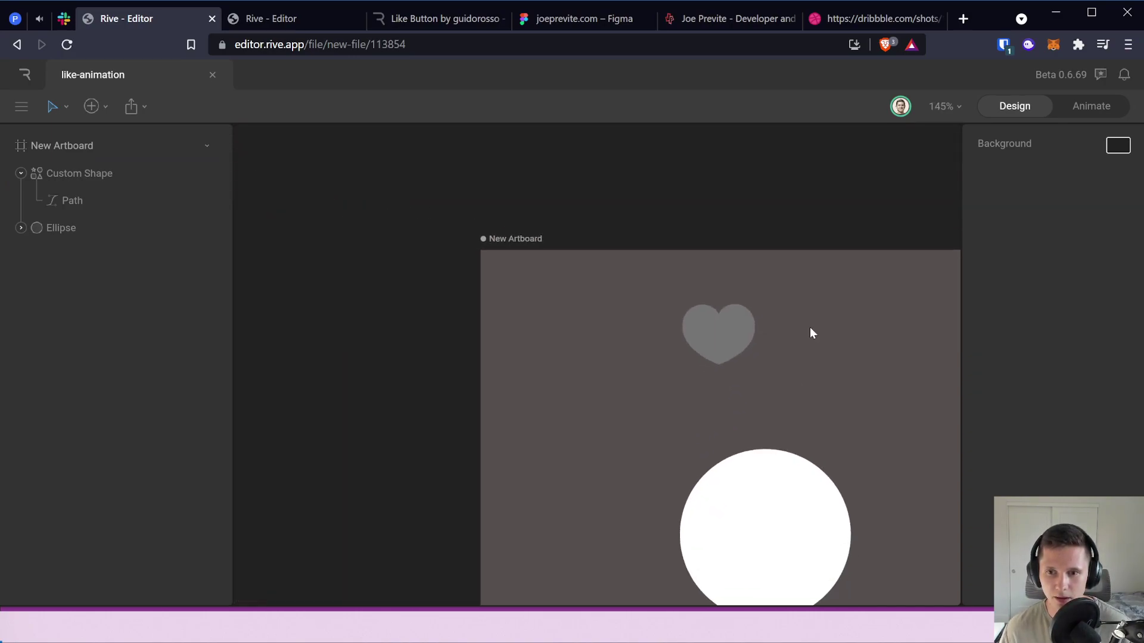
pyautogui.hscroll(2, 774, 330)
pyautogui.scroll(-2, 709, 301)
pyautogui.click(675, 275)
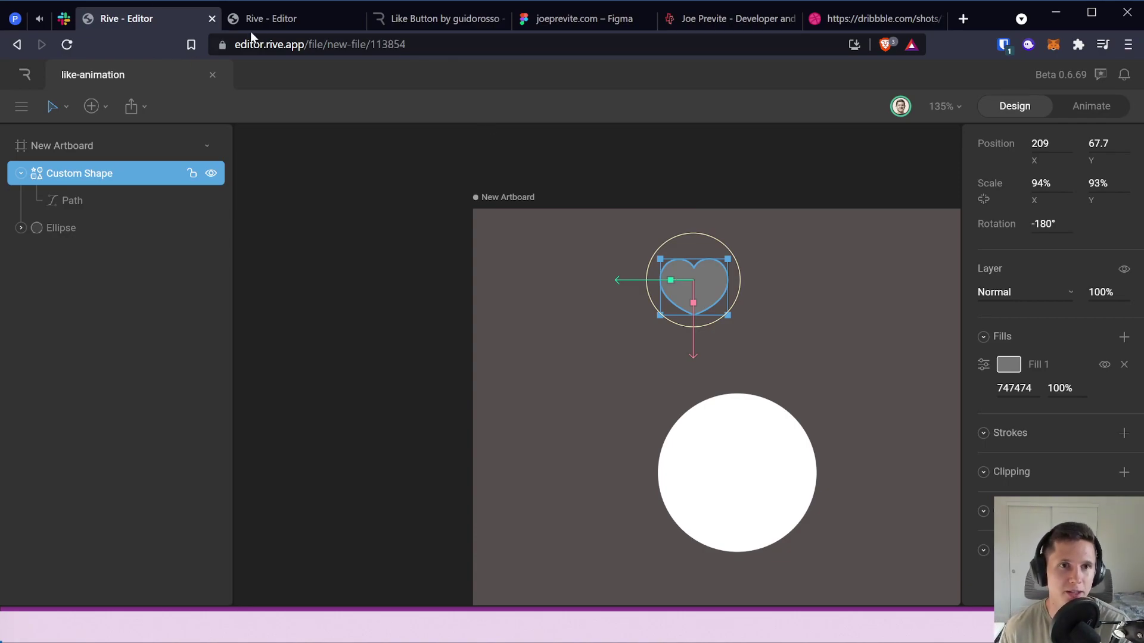
pyautogui.click(265, 22)
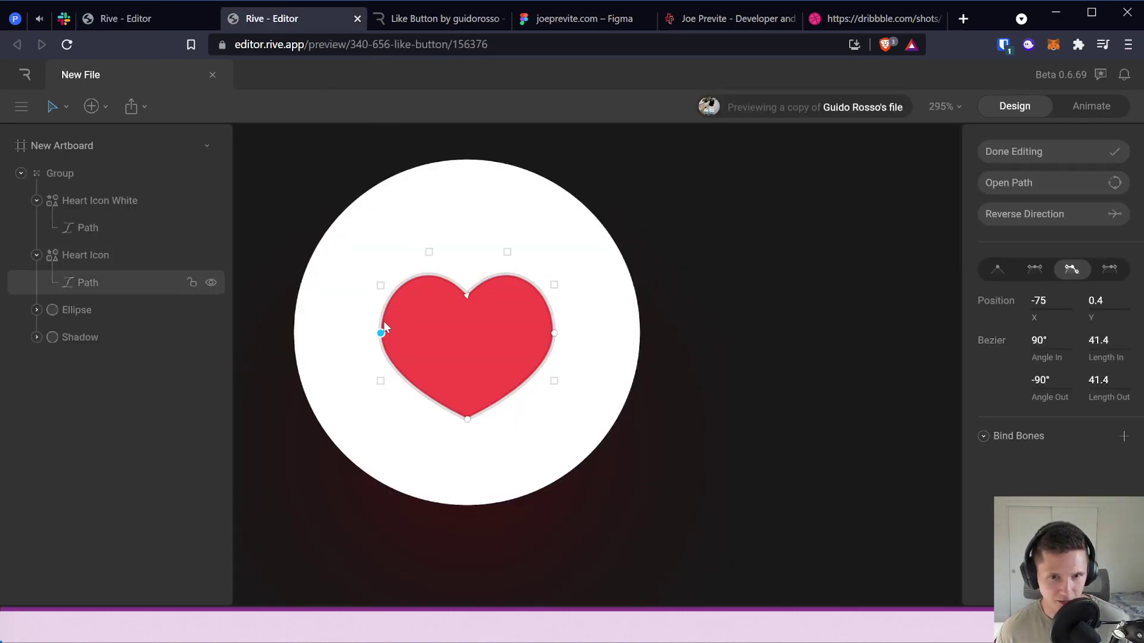
pyautogui.click(483, 347)
pyautogui.press('Escape')
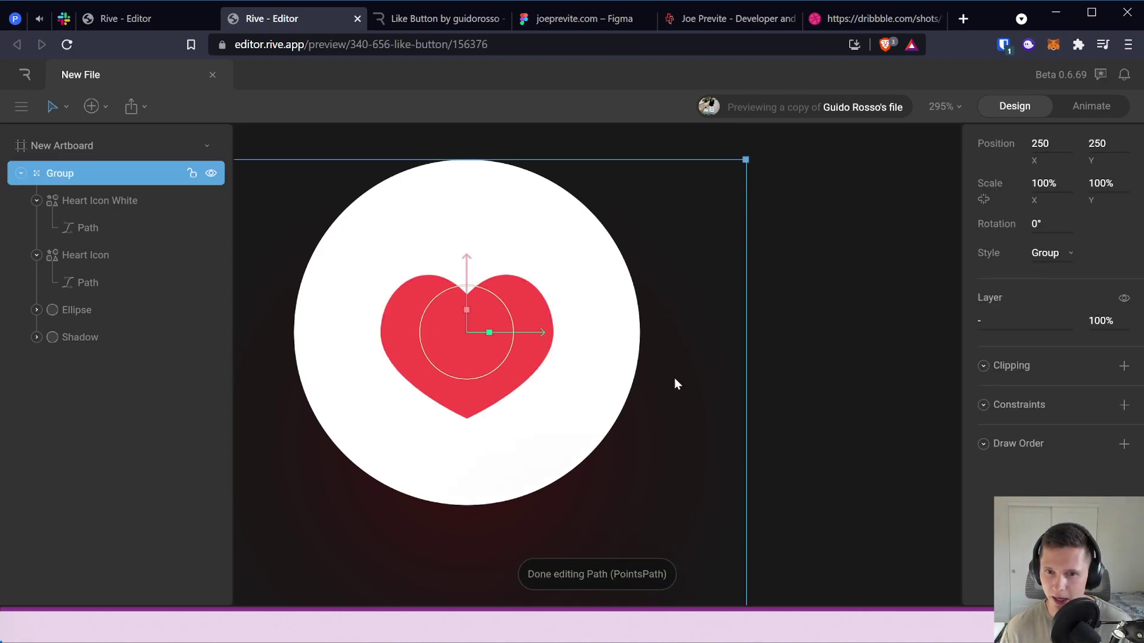
pyautogui.click(90, 260)
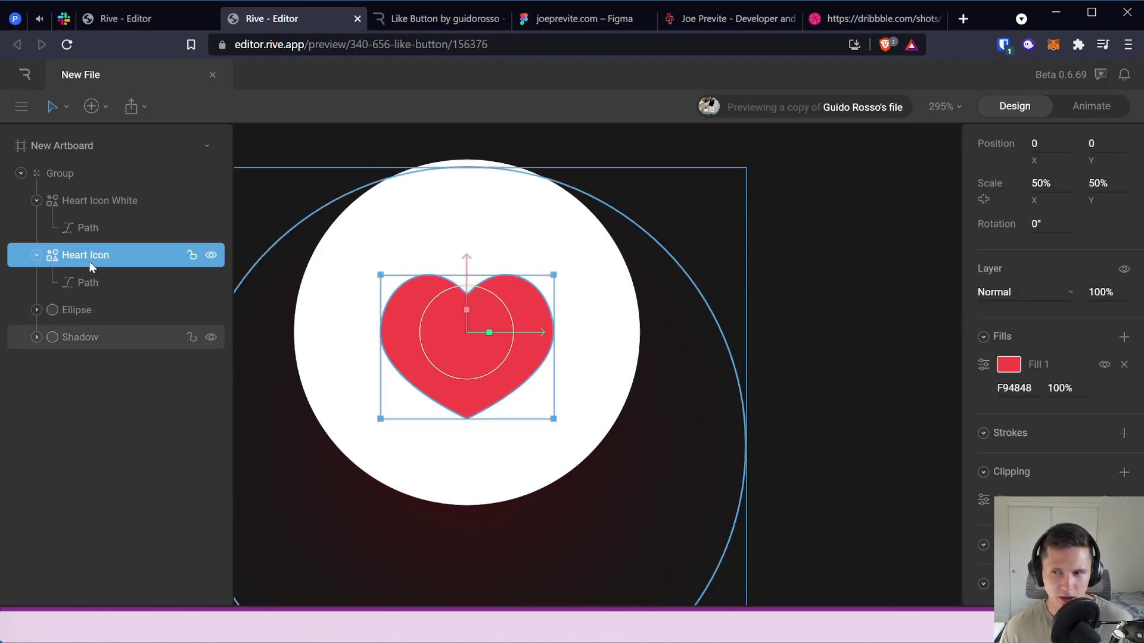
pyautogui.click(1005, 388)
pyautogui.hotkey('ctrl', 'c')
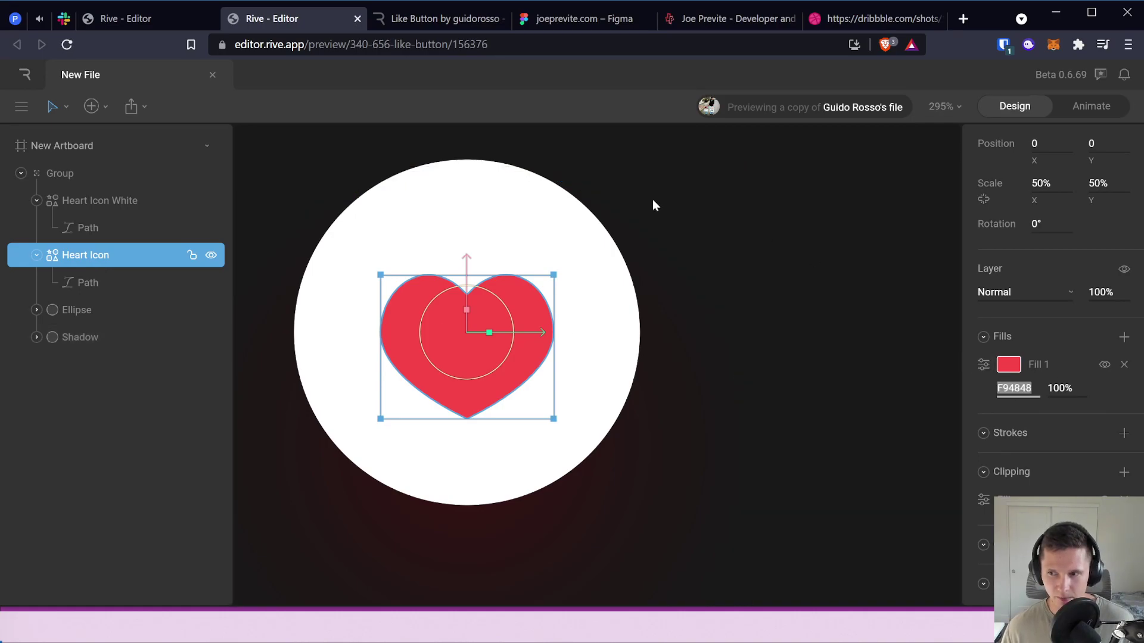
# - Return to the like-animation file and set the heart's fill colour to F94848
pyautogui.click(162, 22)
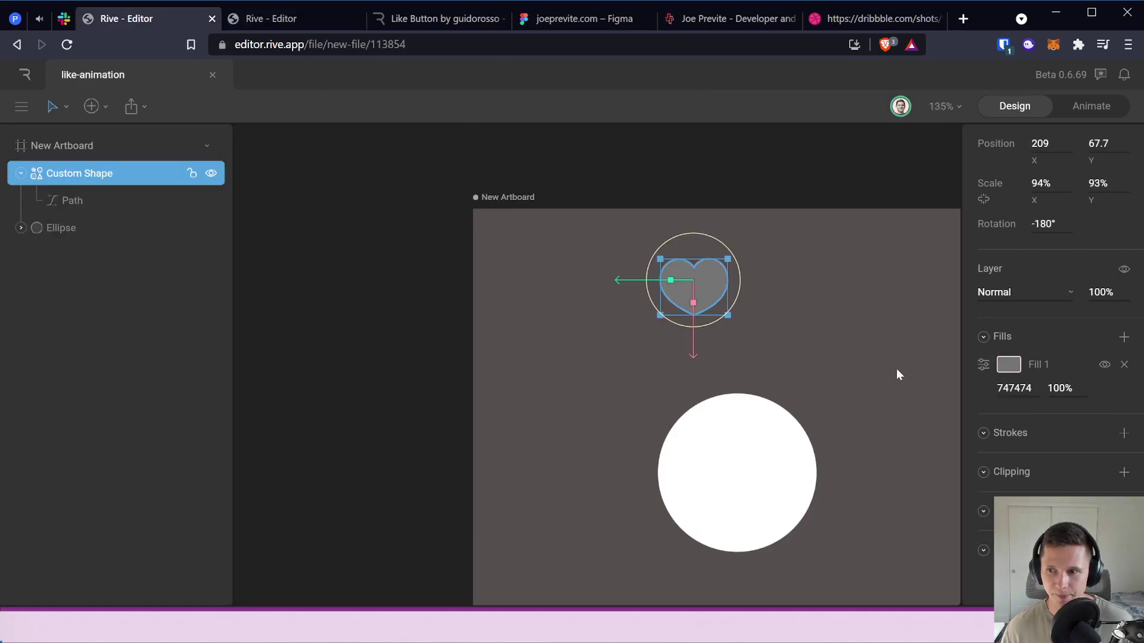
pyautogui.click(1023, 389)
pyautogui.hotkey('ctrl', 'v')
pyautogui.press('Return')
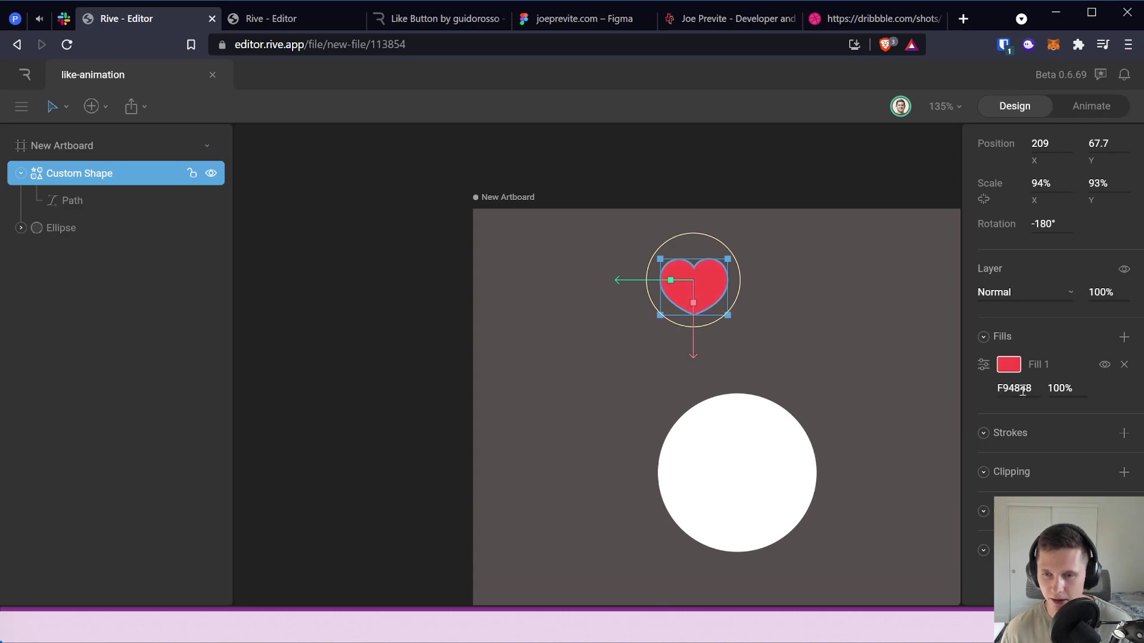
pyautogui.click(817, 266)
# - Check the layer names in the reference file and rename the Custom Shape in like-animation as Heart Icon
pyautogui.click(78, 173)
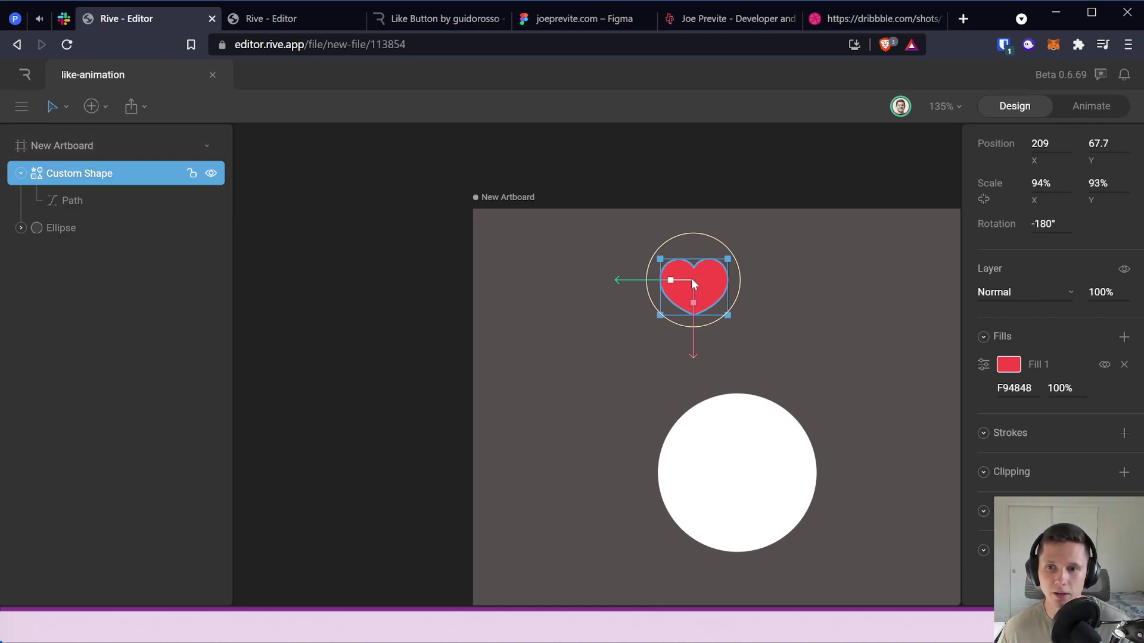
pyautogui.click(292, 23)
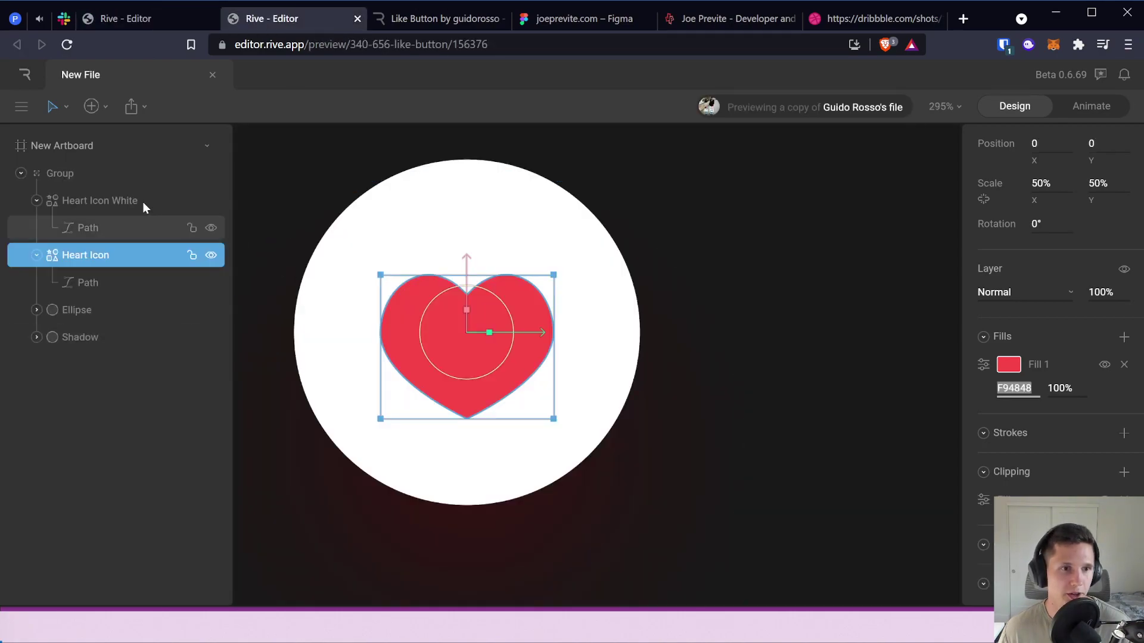
pyautogui.click(59, 173)
pyautogui.click(433, 330)
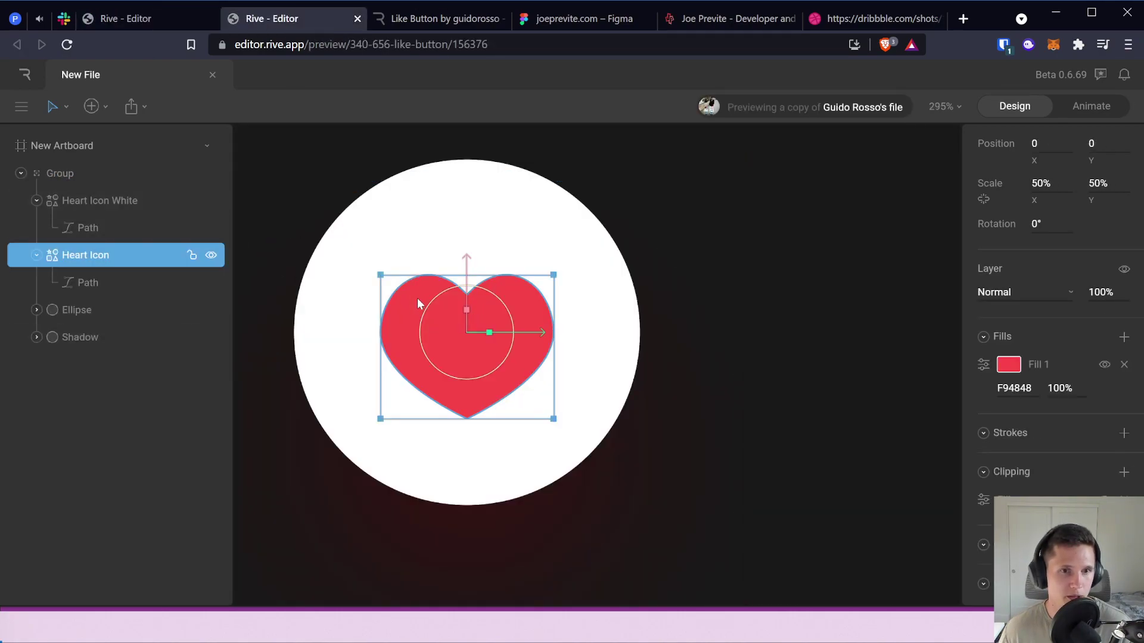
pyautogui.click(125, 21)
pyautogui.hscroll(5, 526, 342)
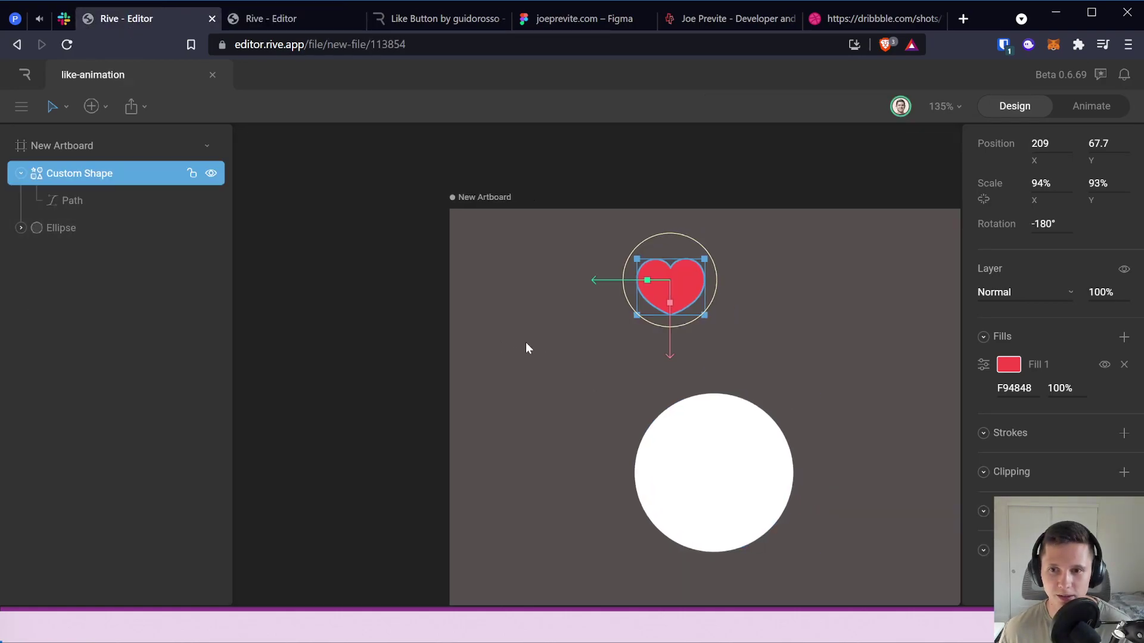
pyautogui.doubleClick(96, 173)
pyautogui.write('Heart Icon')
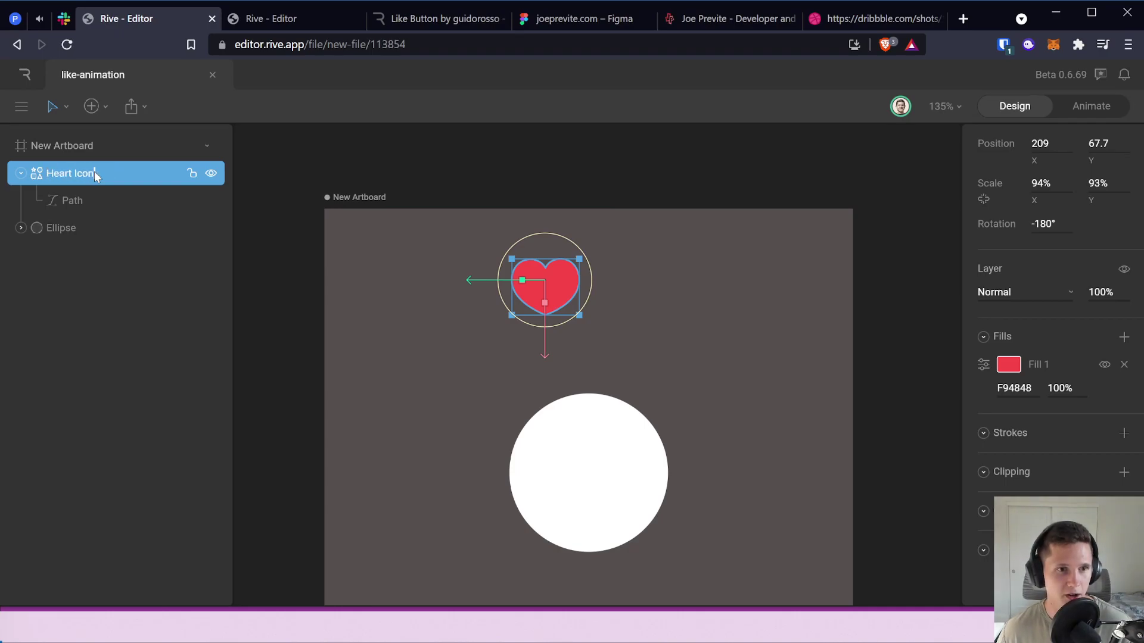
# - Try grouping the Heart Icon with the Ellipse, compare with the reference file's layers, and ungroup them
pyautogui.click(288, 29)
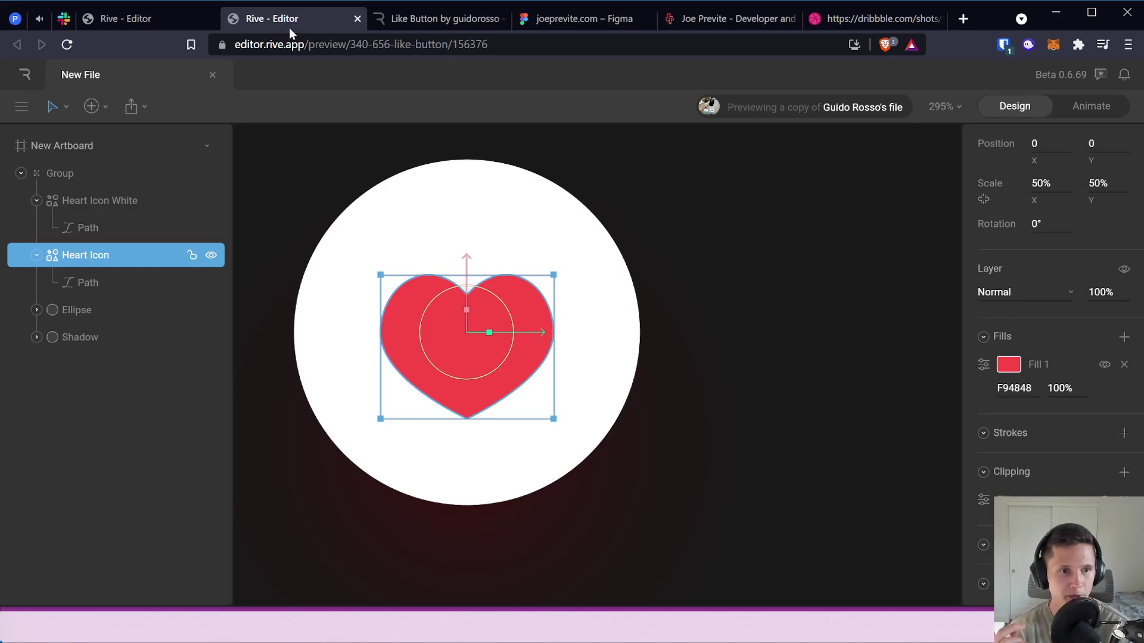
pyautogui.click(197, 20)
pyautogui.click(20, 173)
pyautogui.keyDown('shift'); pyautogui.click(90, 199); pyautogui.keyUp('shift')
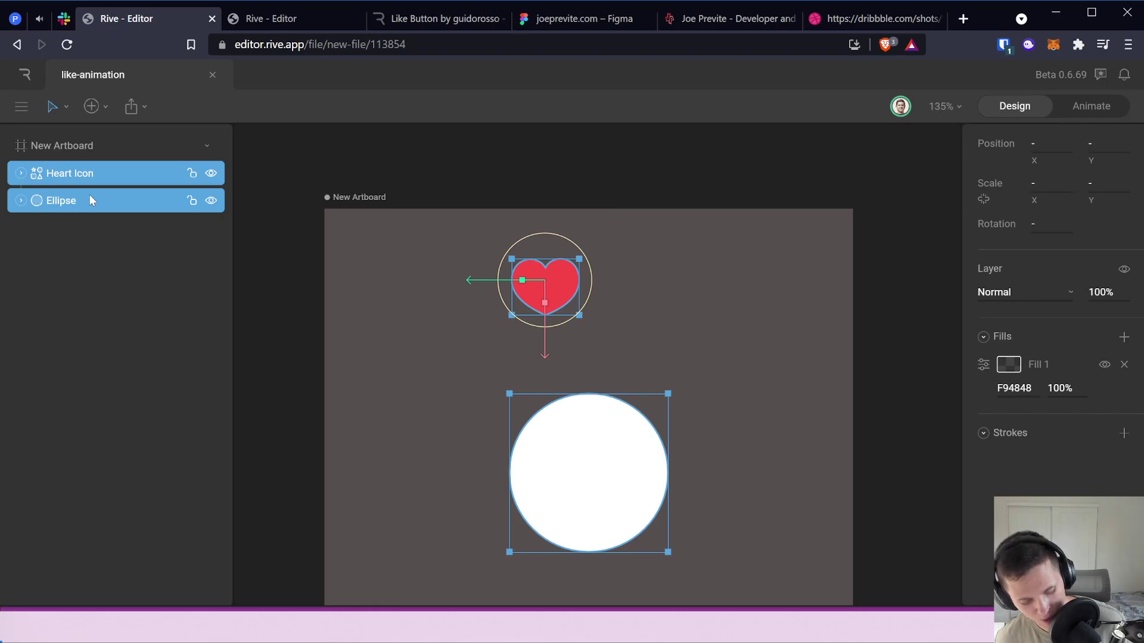
pyautogui.hotkey('ctrl', 'g')
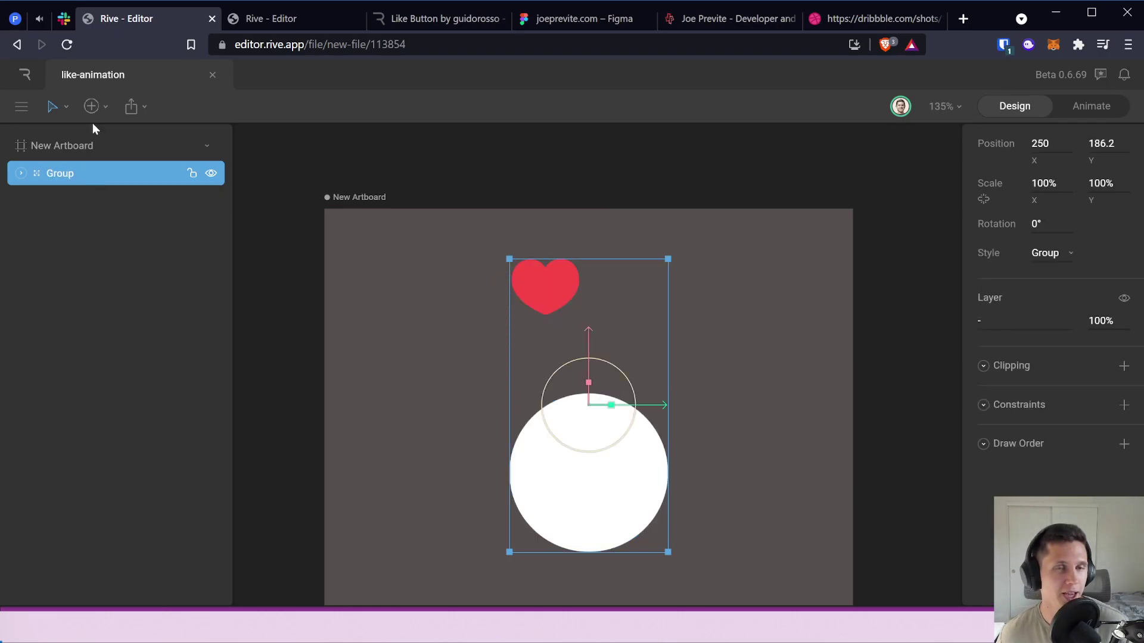
pyautogui.click(301, 17)
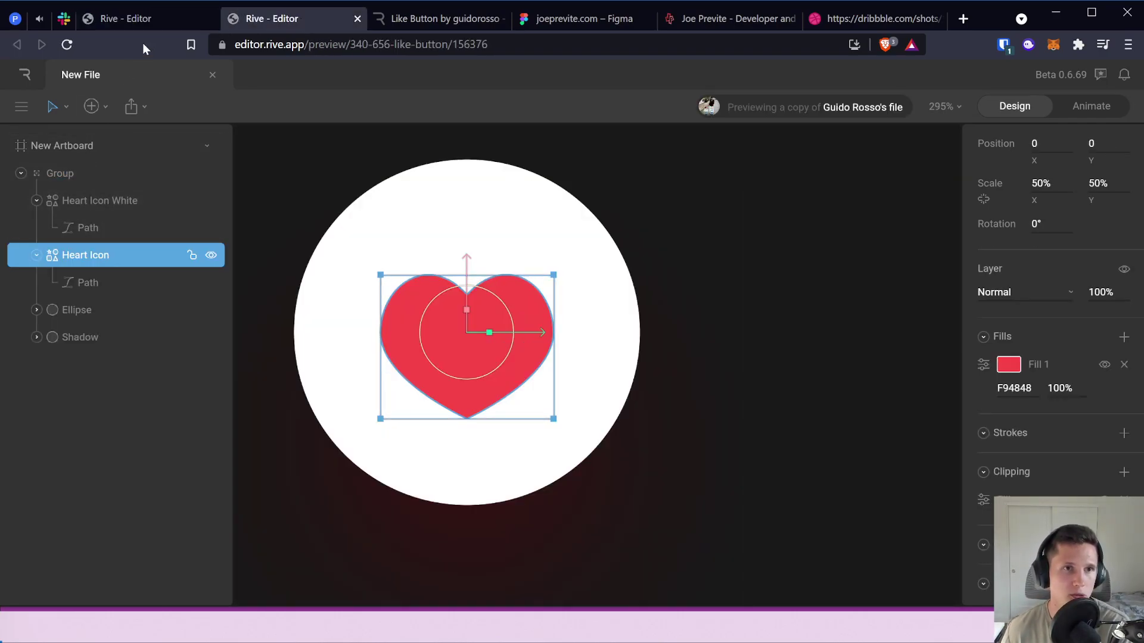
pyautogui.click(156, 23)
pyautogui.hotkey('ctrl', 'shift', 'g')
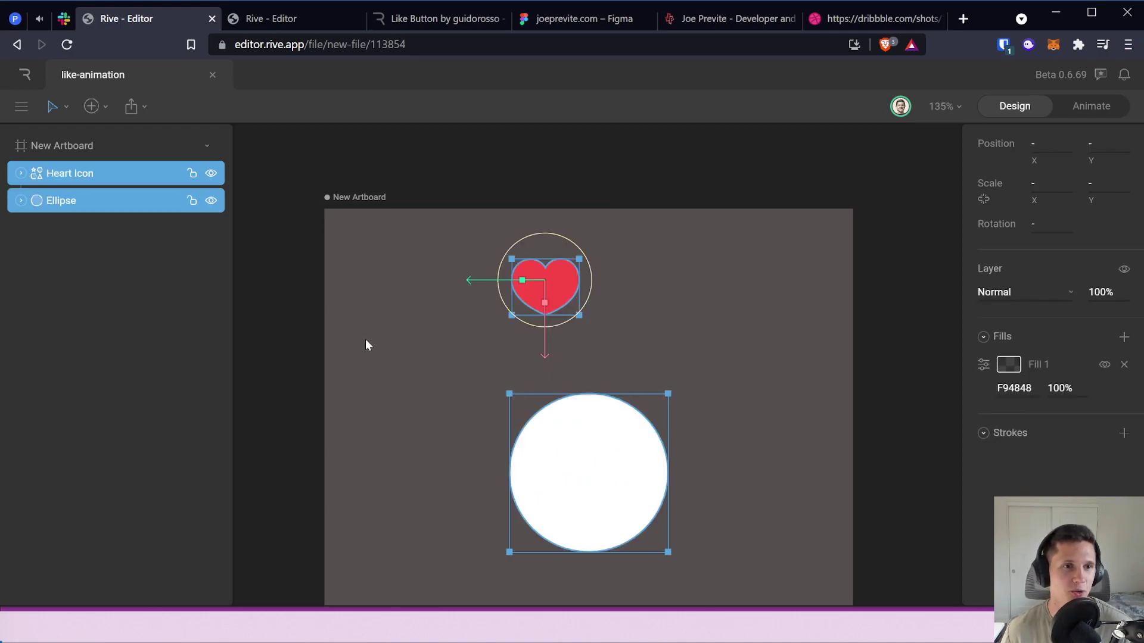
# - Move the Heart Icon onto the middle of the white circle, to position X 250, Y 251.2
pyautogui.click(502, 318)
pyautogui.moveTo(535, 280); pyautogui.dragTo(586, 464)
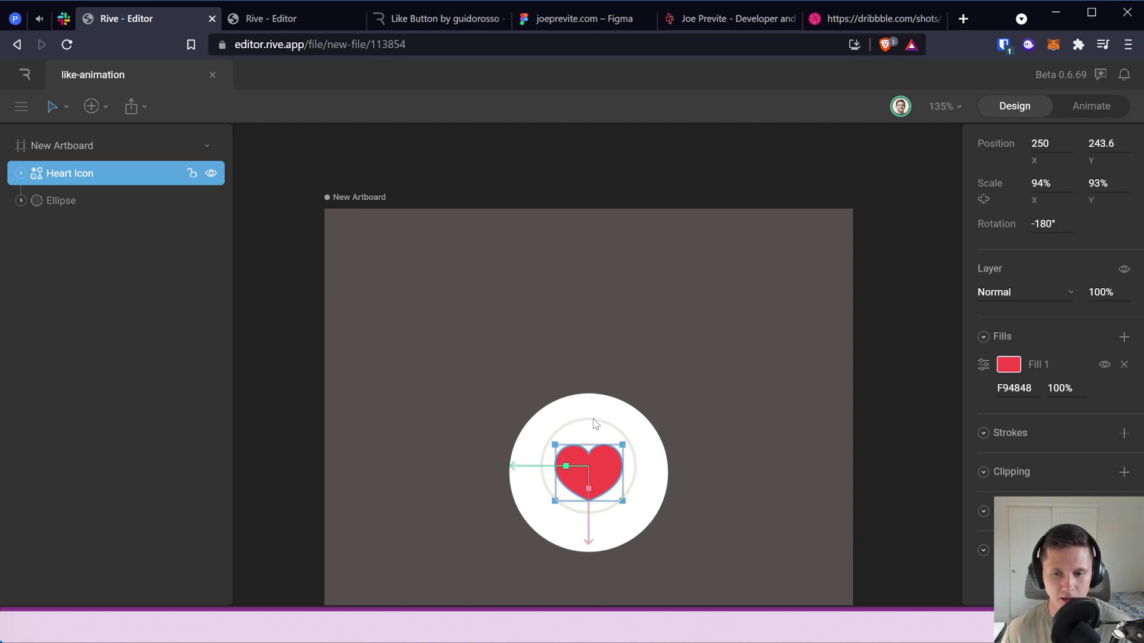
pyautogui.scroll(-5, 582, 391)
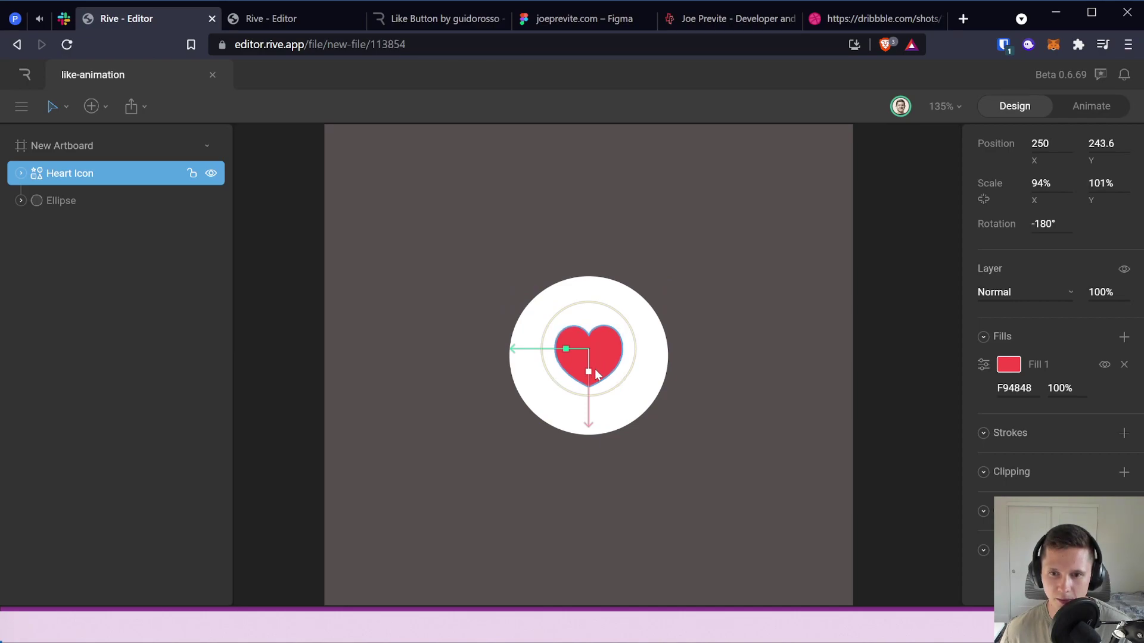
pyautogui.click(608, 347)
pyautogui.click(584, 360)
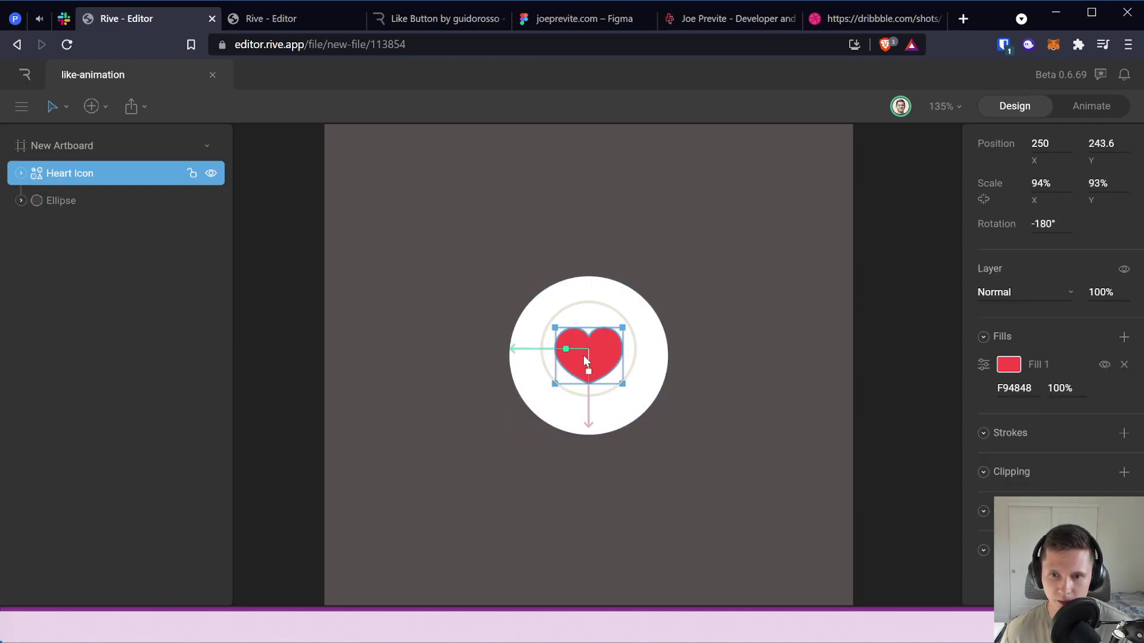
pyautogui.moveTo(603, 345)
pyautogui.mouseDown()
pyautogui.moveTo(593, 341)
pyautogui.moveTo(612, 348)
pyautogui.mouseUp()
# - Compare the positions of the Heart Icon and the Ellipse, and group the two shapes together
pyautogui.click(74, 204)
pyautogui.keyDown('shift'); pyautogui.click(83, 181); pyautogui.keyUp('shift')
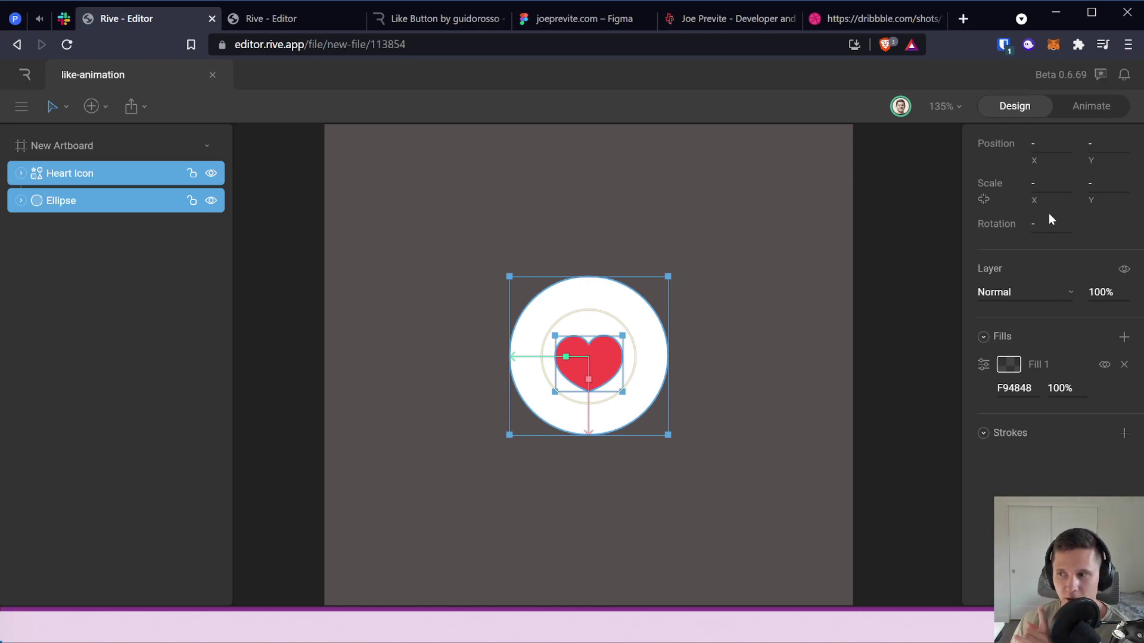
pyautogui.click(739, 323)
pyautogui.click(649, 352)
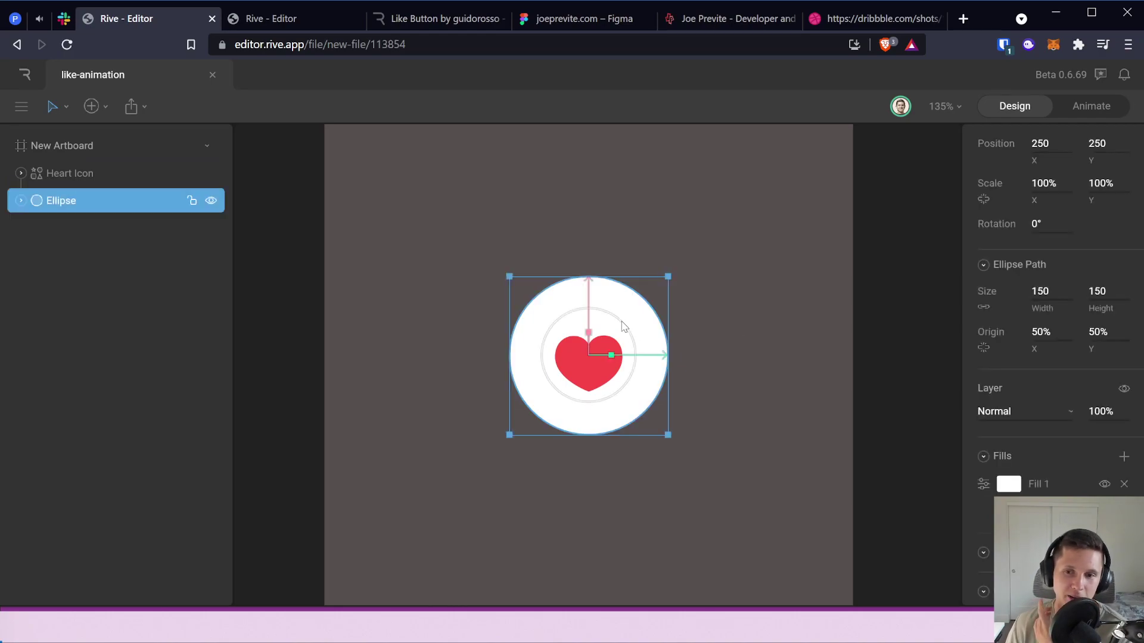
pyautogui.click(586, 362)
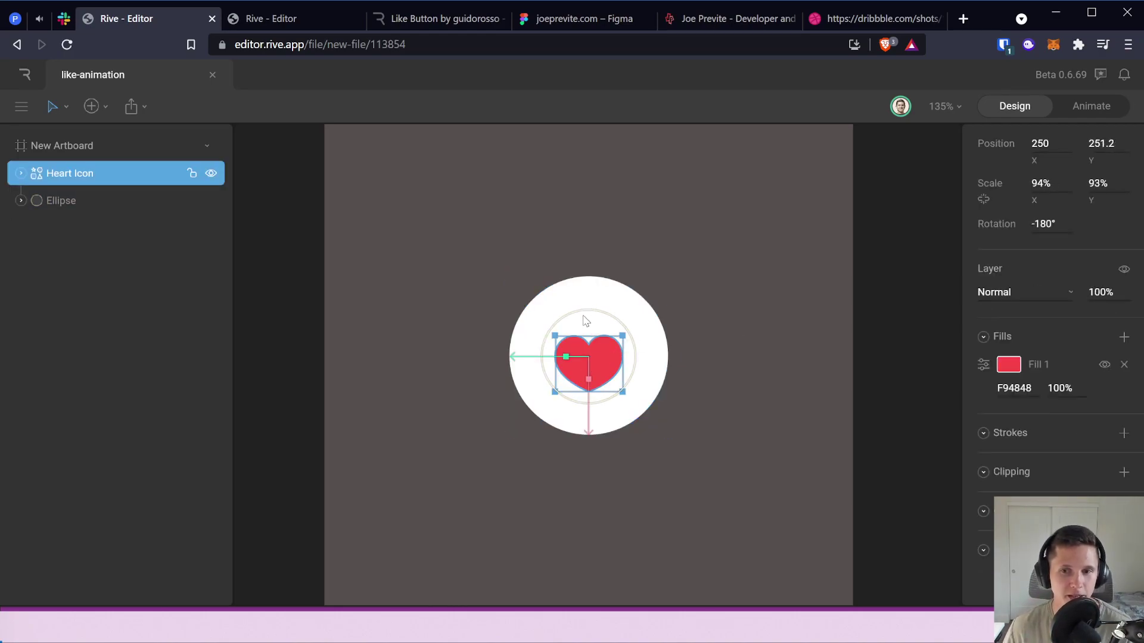
pyautogui.click(568, 295)
pyautogui.keyDown('shift'); pyautogui.click(95, 176); pyautogui.keyUp('shift')
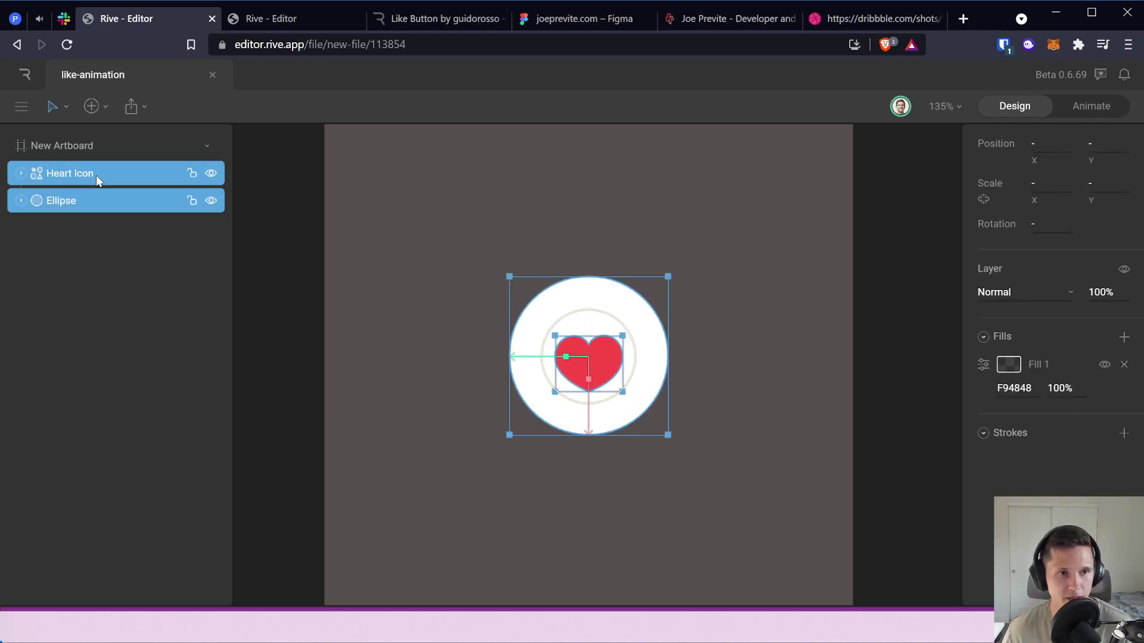
pyautogui.hotkey('ctrl', 'g')
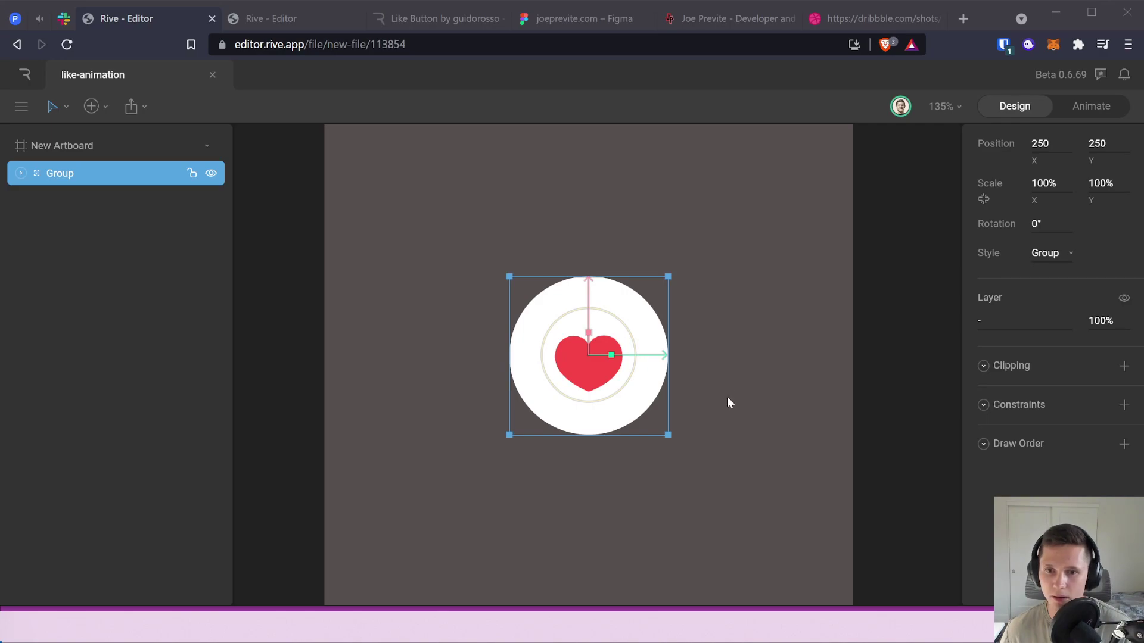
pyautogui.click(767, 389)
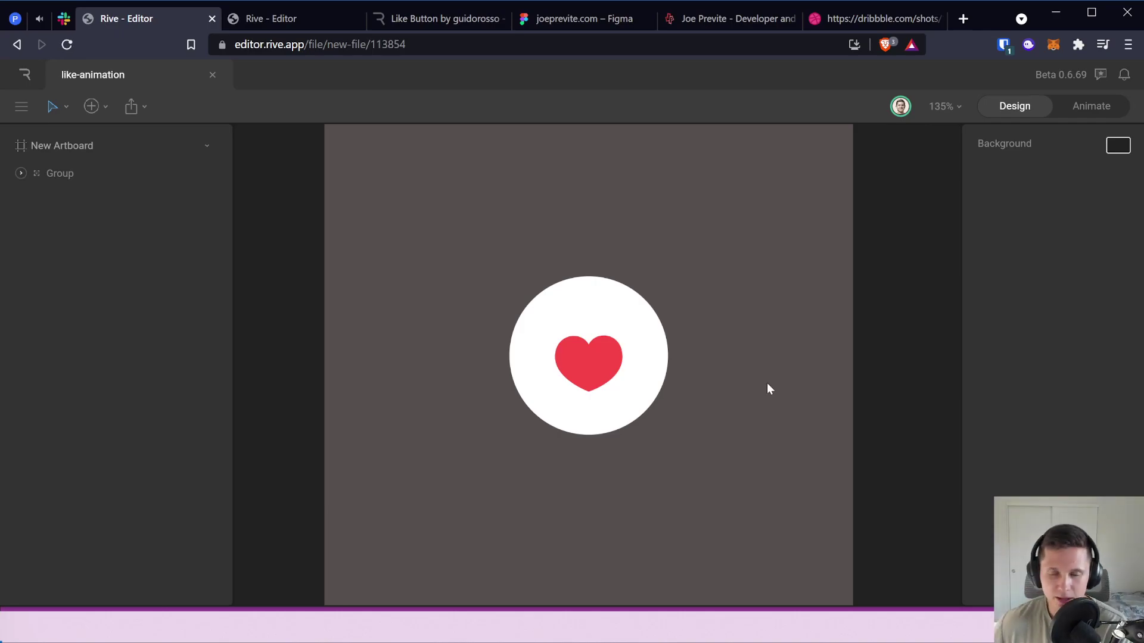
# - Compare the like-animation artboard with the reference file and examine the size and placement of the reference's Shadow ellipse
pyautogui.click(287, 19)
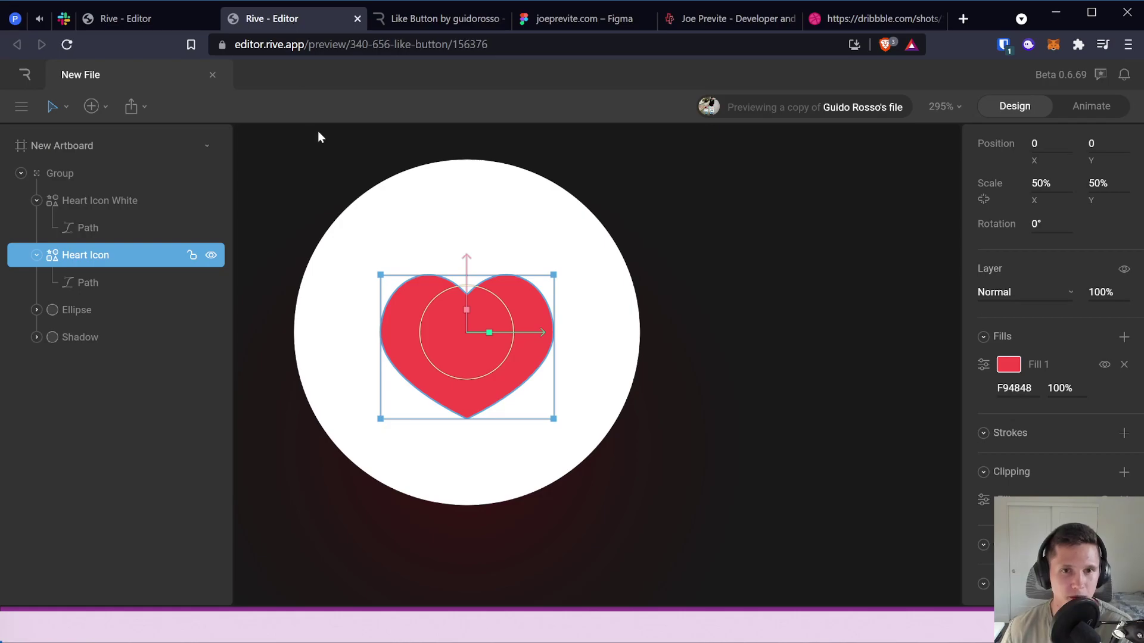
pyautogui.click(156, 21)
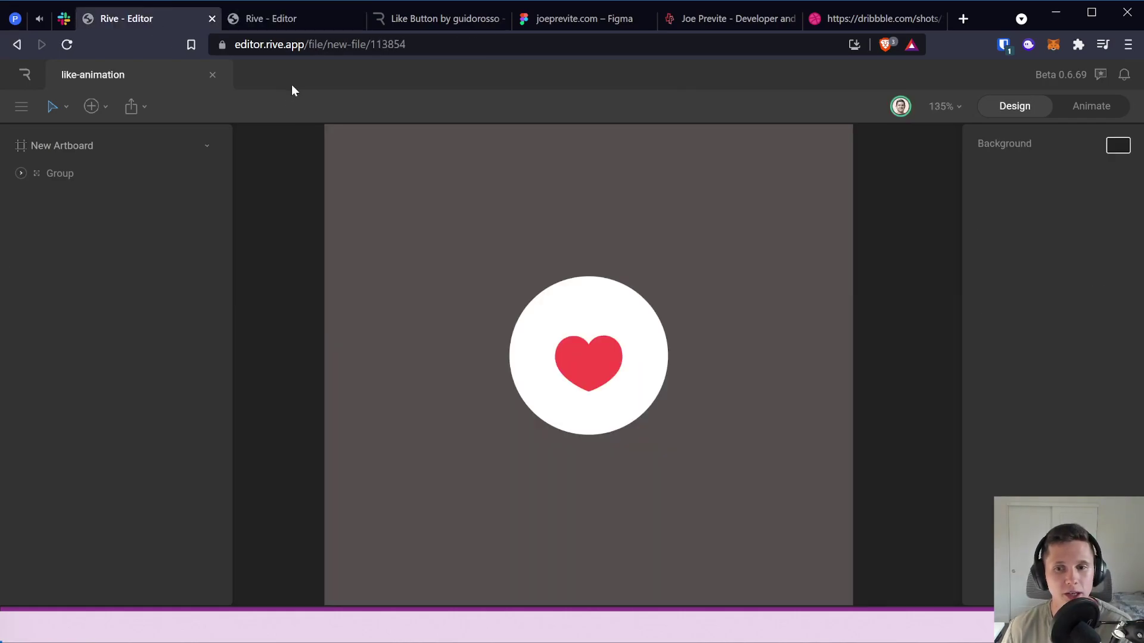
pyautogui.click(309, 22)
pyautogui.click(170, 23)
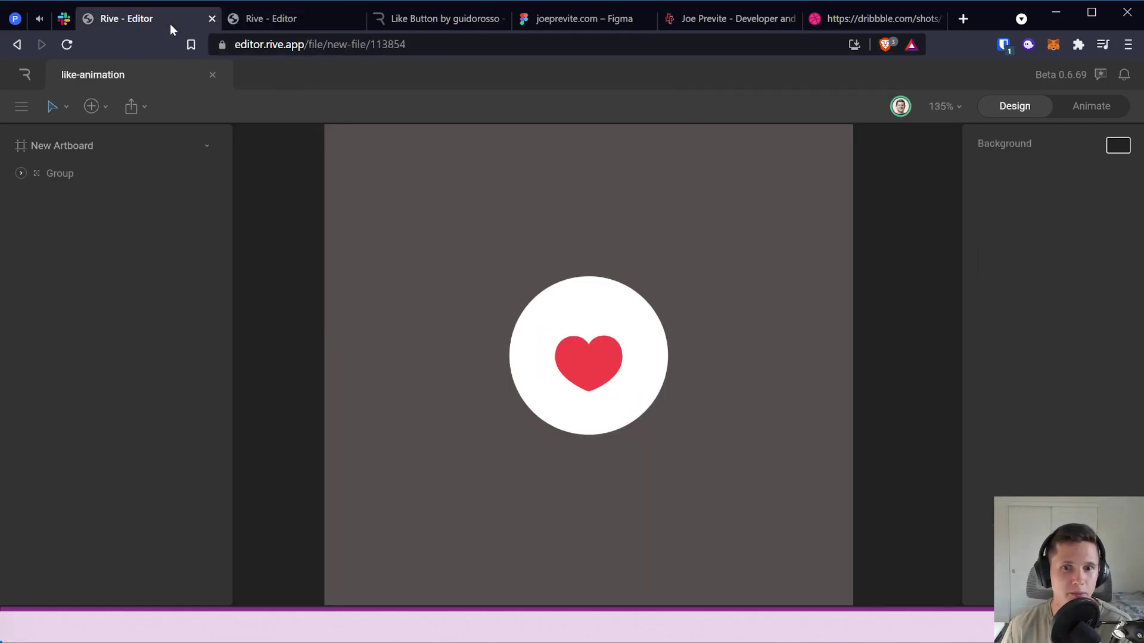
pyautogui.click(280, 22)
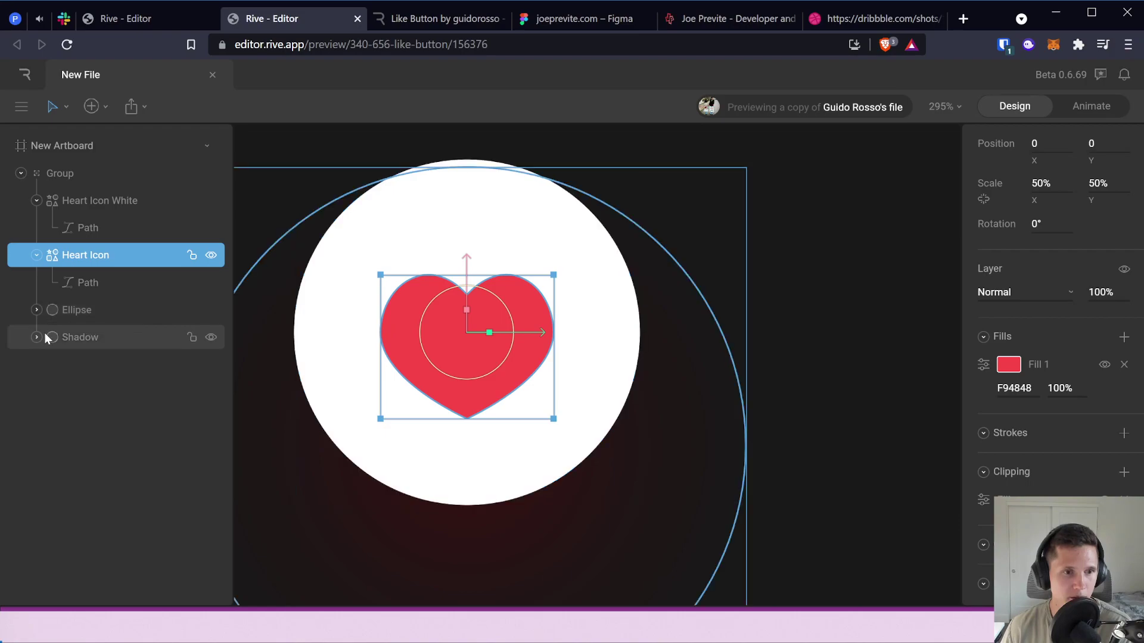
pyautogui.click(77, 337)
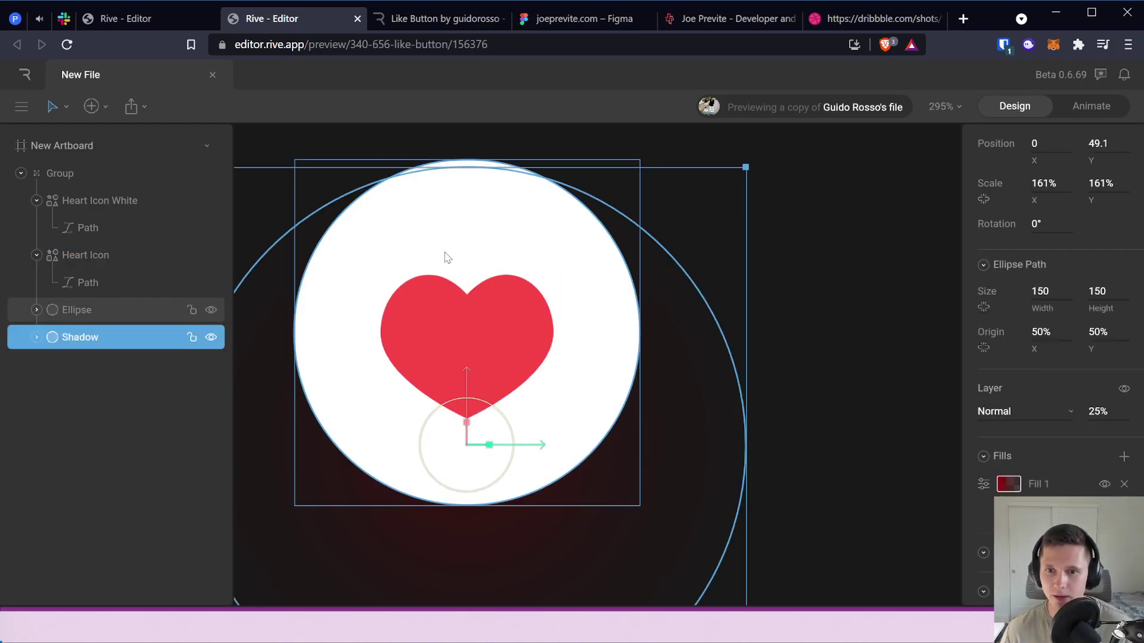
pyautogui.hscroll(2, 453, 258)
pyautogui.hscroll(1, 452, 258)
pyautogui.hscroll(-5, 498, 271)
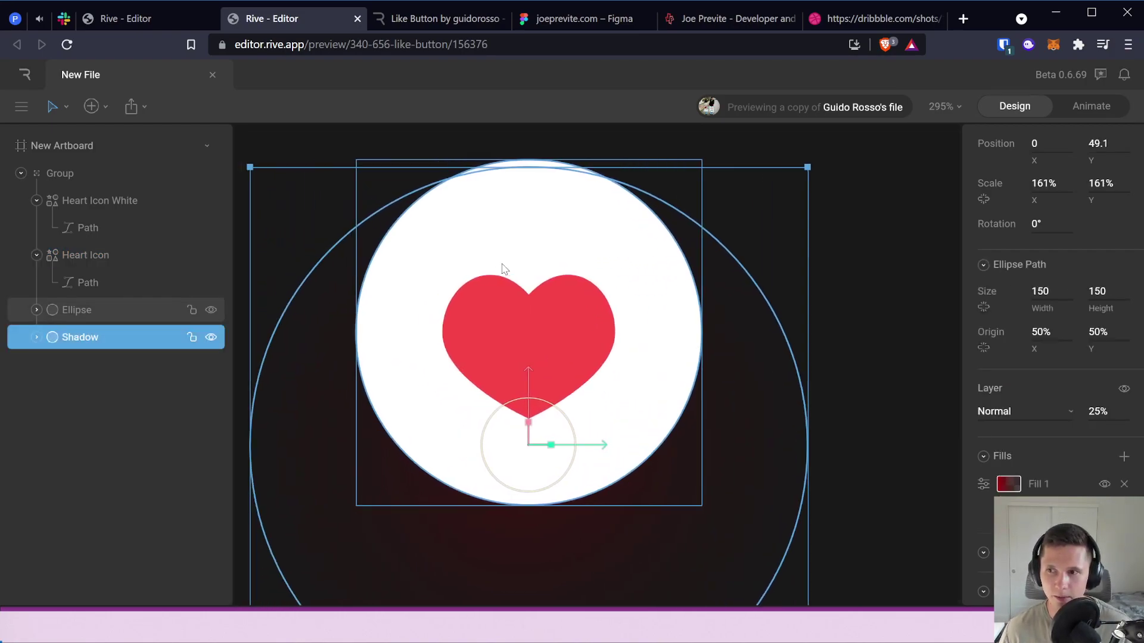
pyautogui.scroll(-4, 502, 269)
pyautogui.scroll(-3, 525, 277)
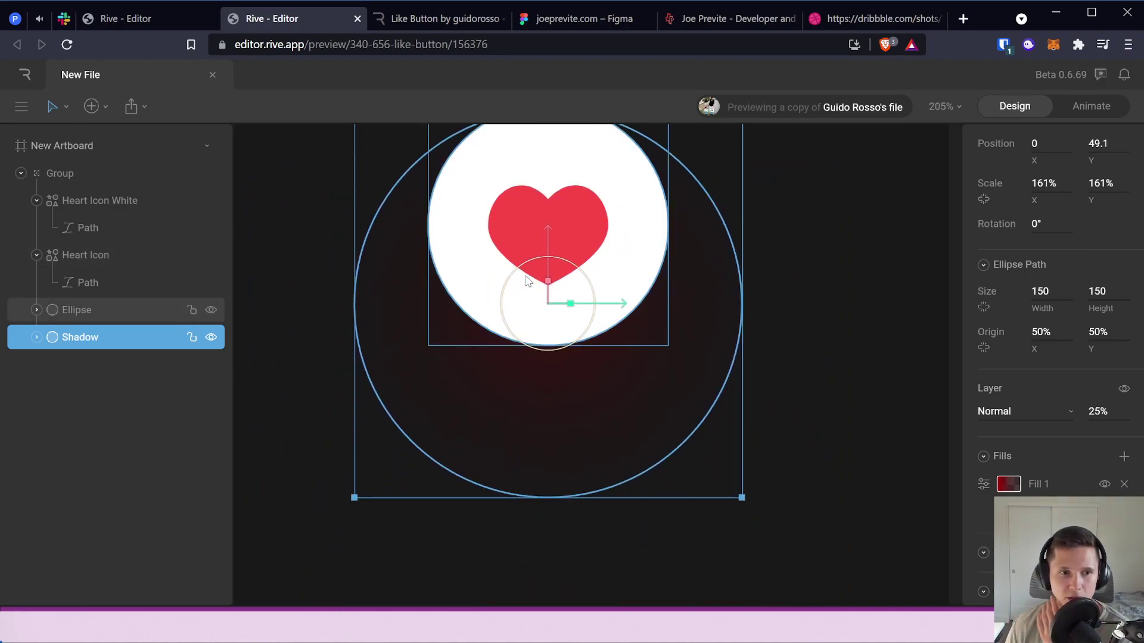
pyautogui.scroll(1, 527, 281)
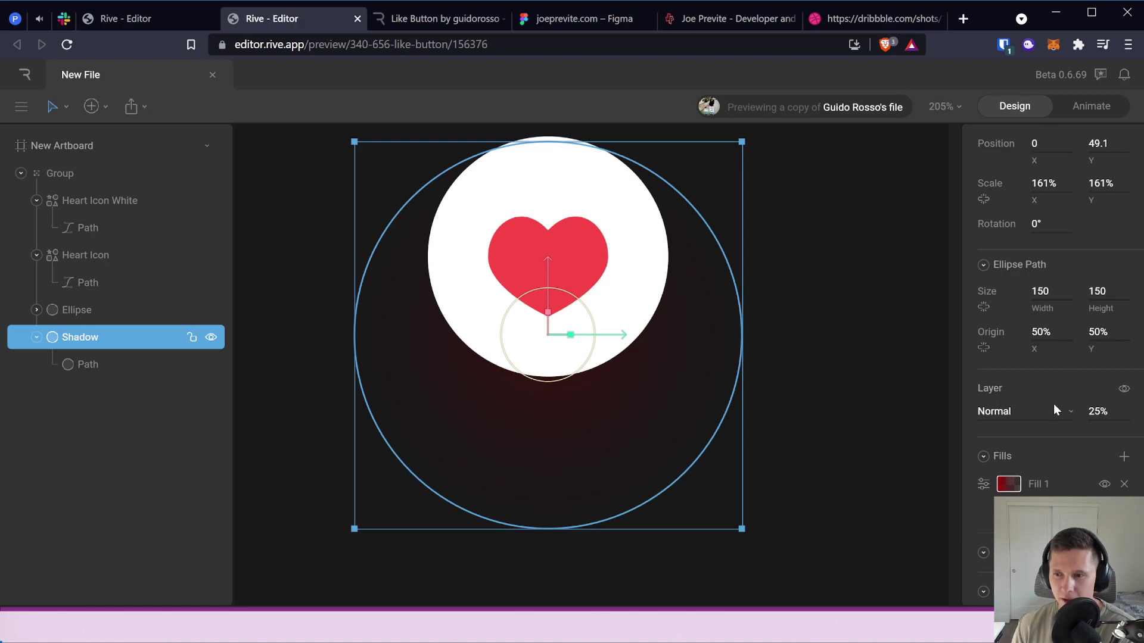
# - Examine the reference Shadow's layer settings and the colour stops of its radial gradient fill
pyautogui.scroll(-2, 1054, 402)
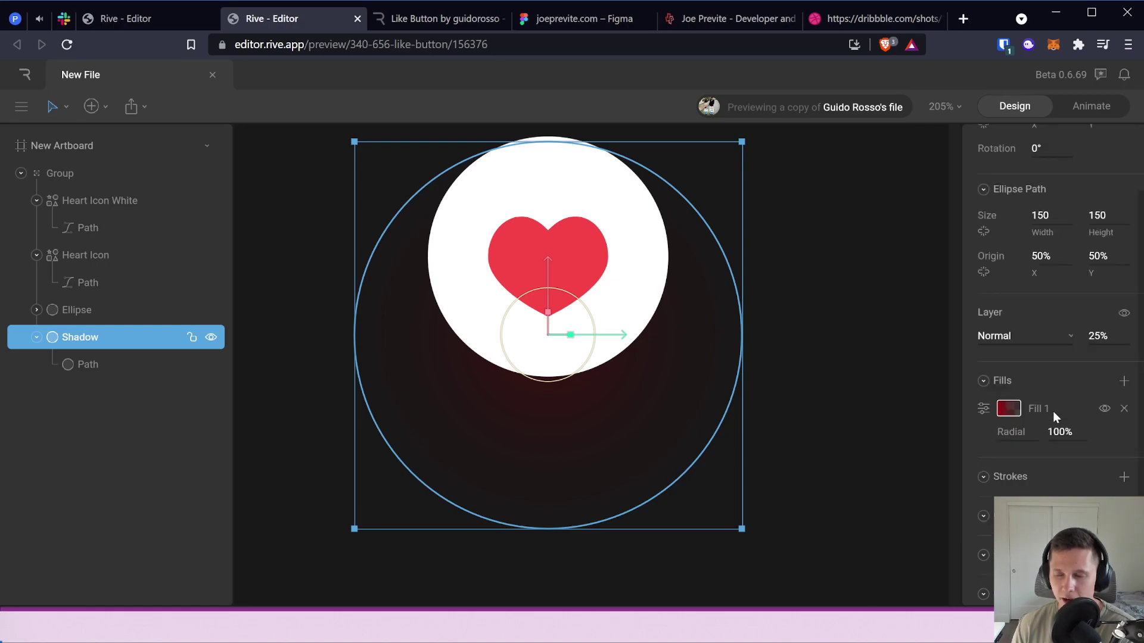
pyautogui.click(1014, 337)
pyautogui.click(924, 339)
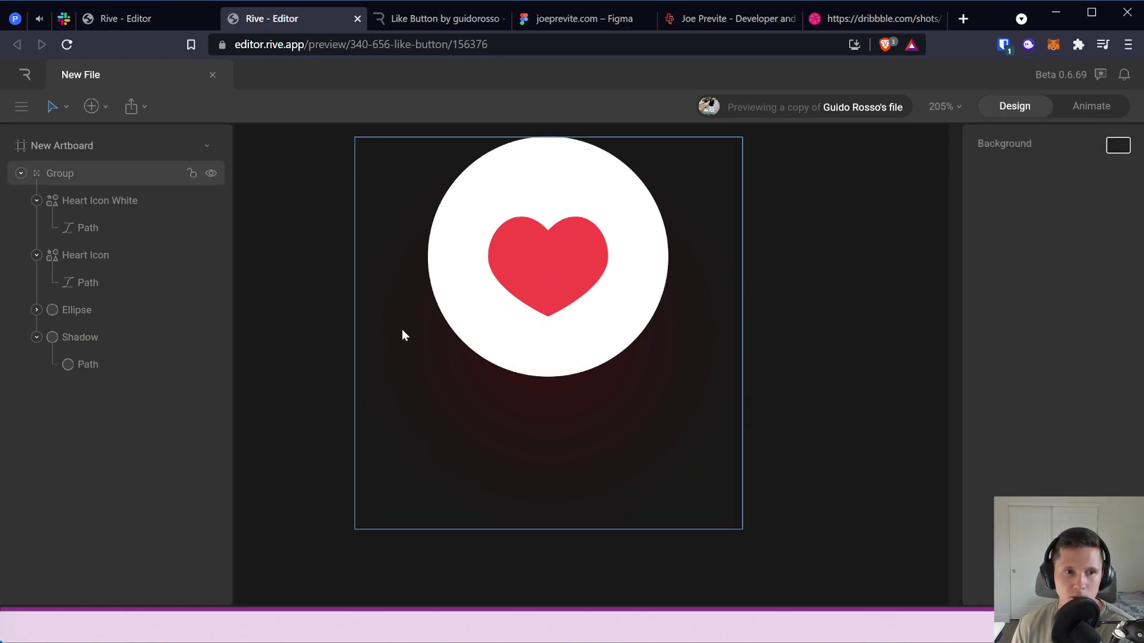
pyautogui.click(517, 375)
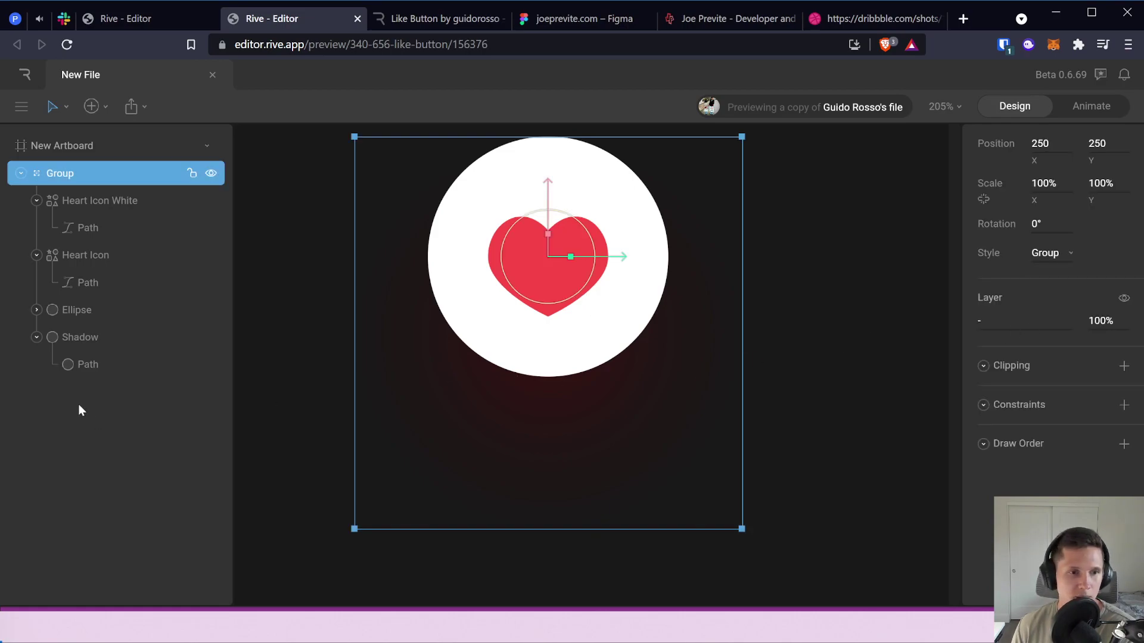
pyautogui.click(109, 338)
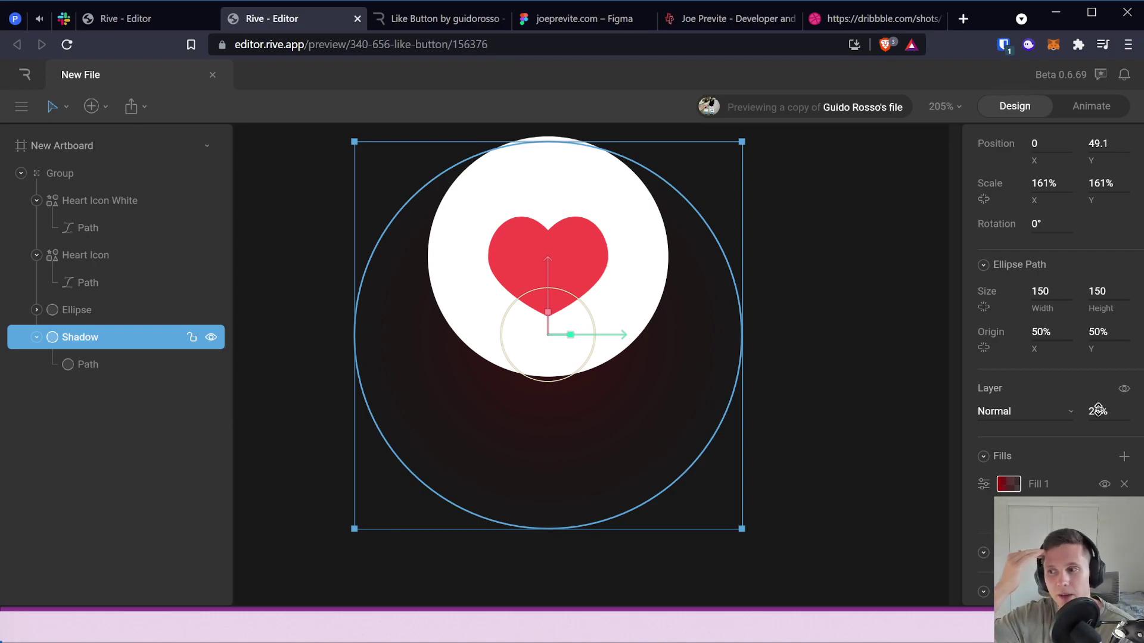
pyautogui.scroll(-2, 982, 502)
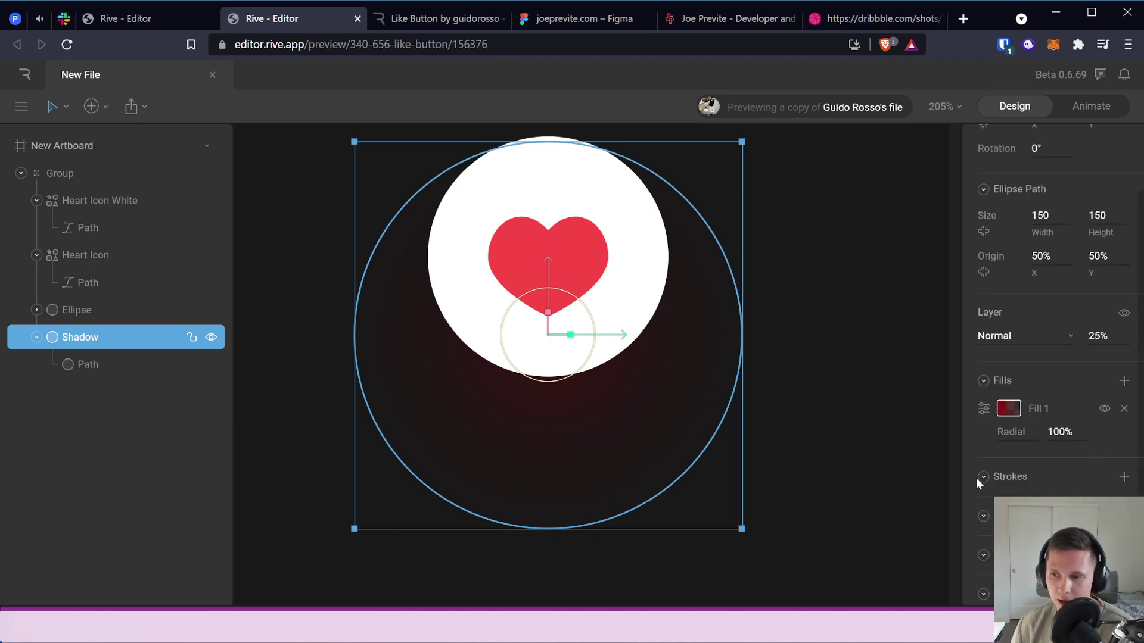
pyautogui.click(1010, 410)
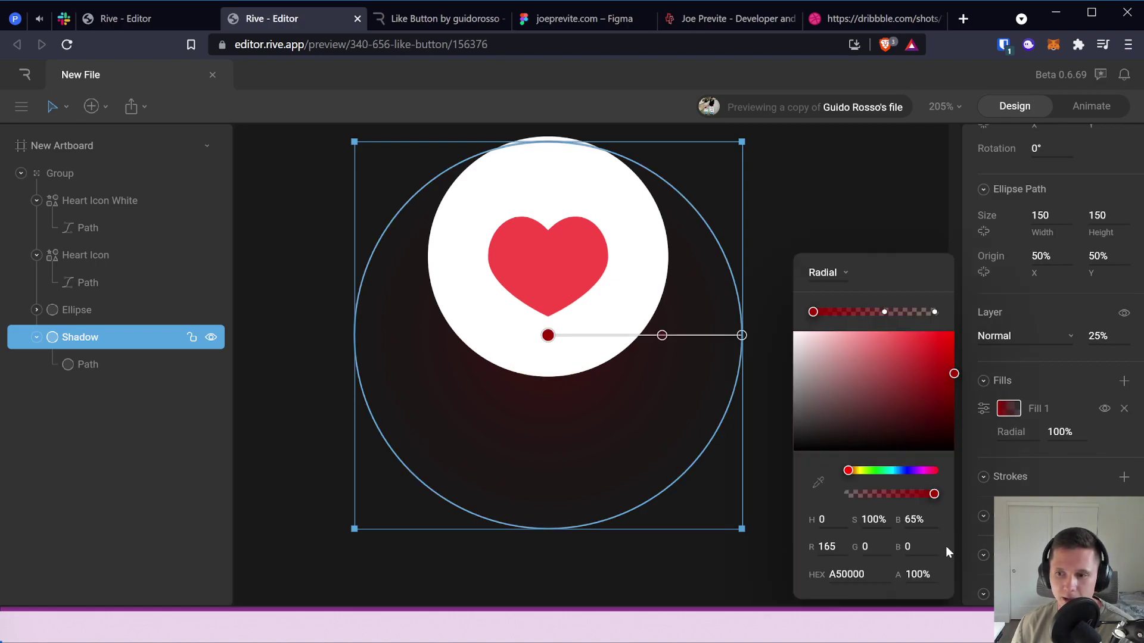
pyautogui.click(873, 241)
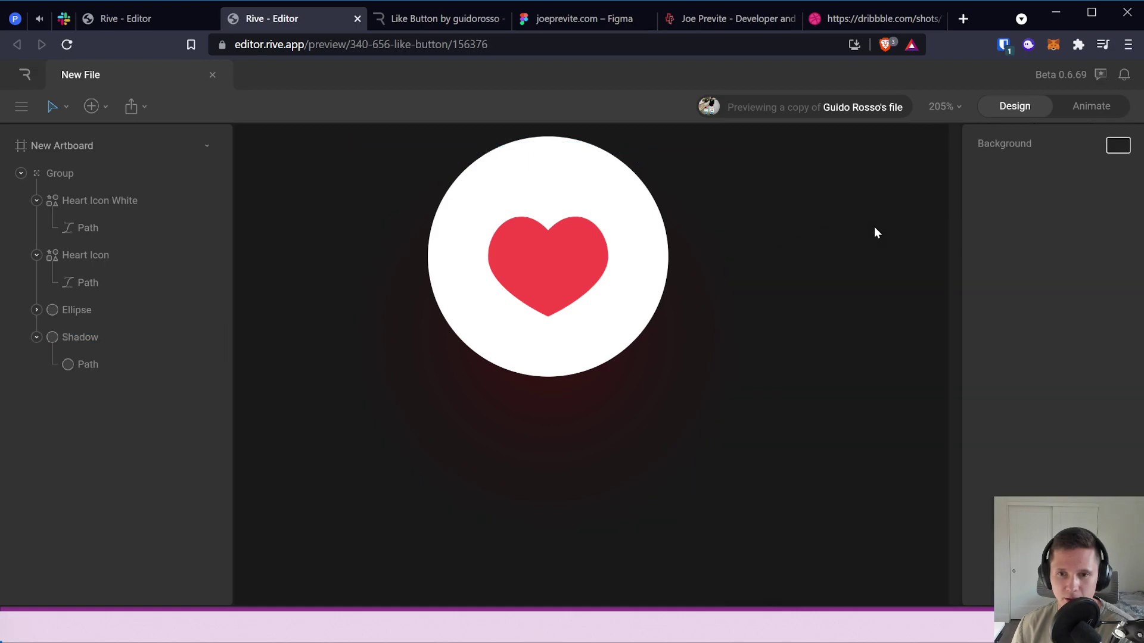
# - In the like-animation file, draw a circle about 276 wide and high that overlaps the heart button
pyautogui.click(132, 23)
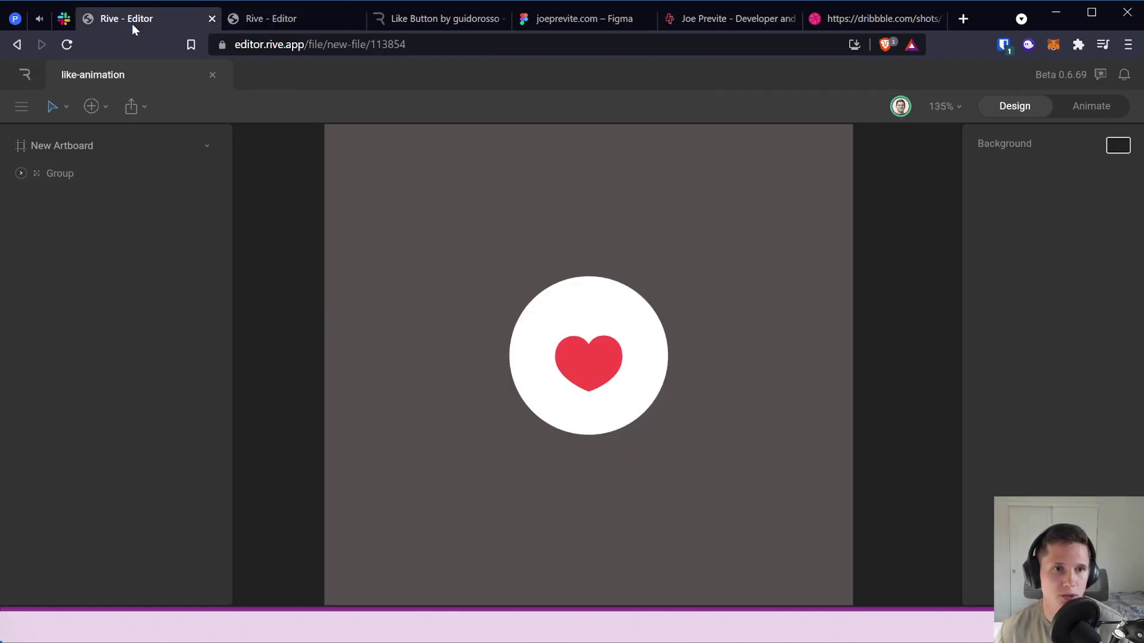
pyautogui.press('o')
pyautogui.moveTo(514, 274); pyautogui.dragTo(742, 563)
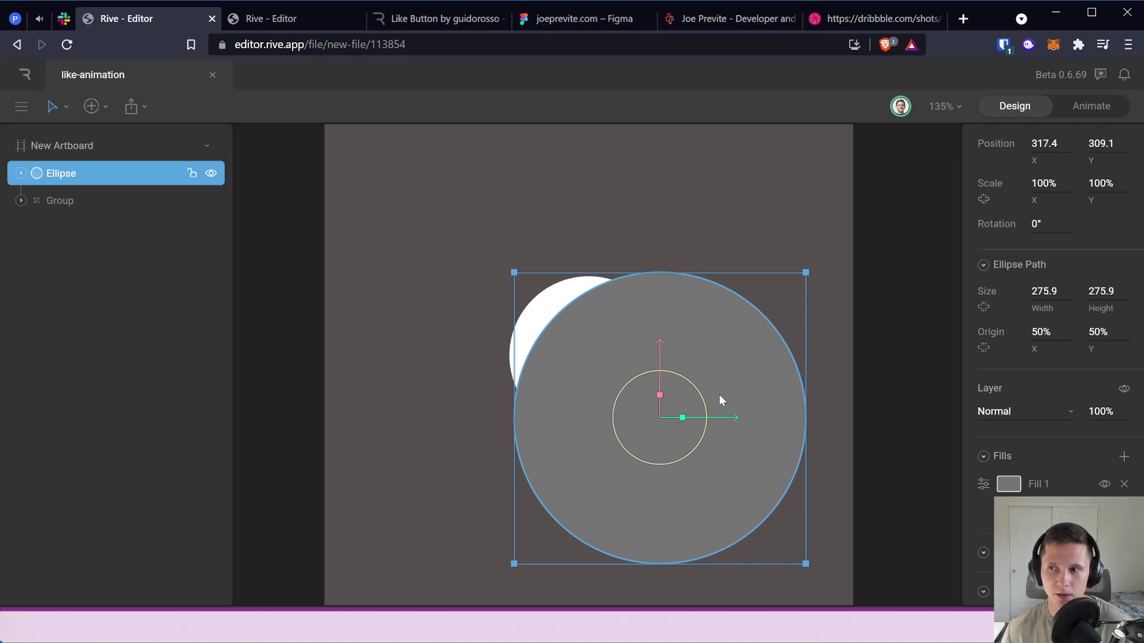
pyautogui.click(1053, 141)
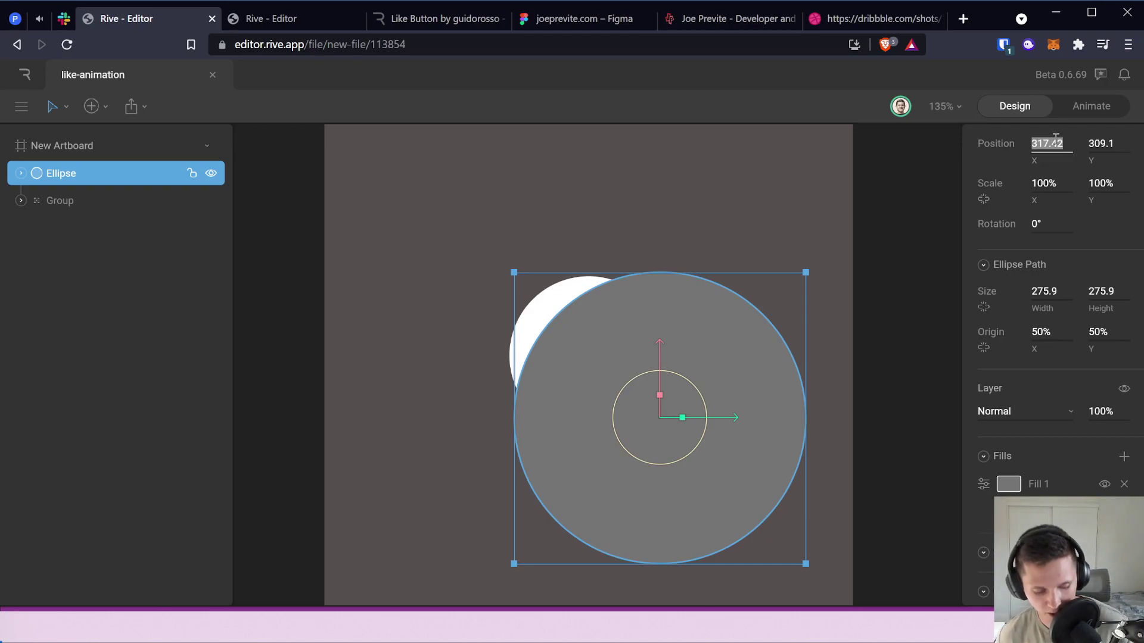
pyautogui.press('Return')
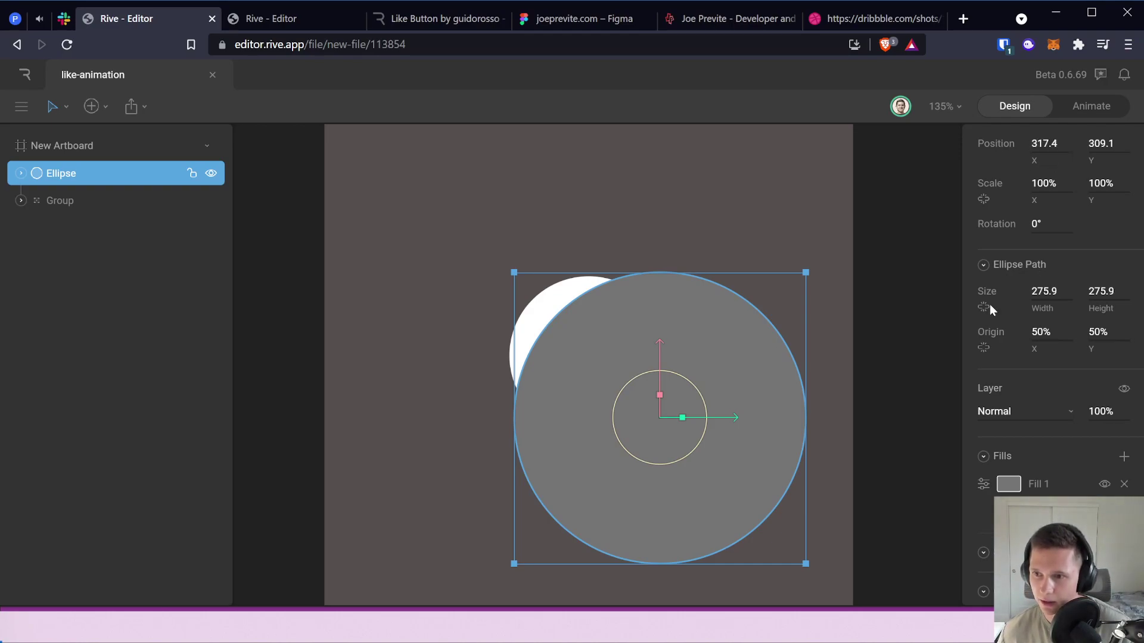
# - Set the new circle's linked width and height to 150 and centre it over the button at position X 250, Y 250
pyautogui.click(1052, 290)
pyautogui.write('150')
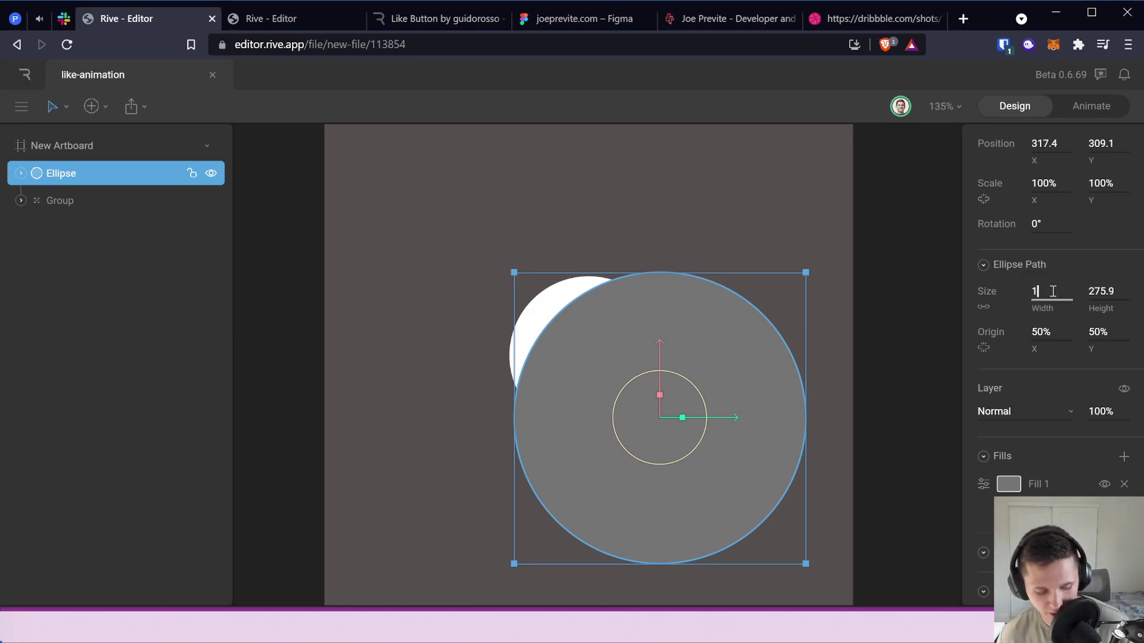
pyautogui.press('Return')
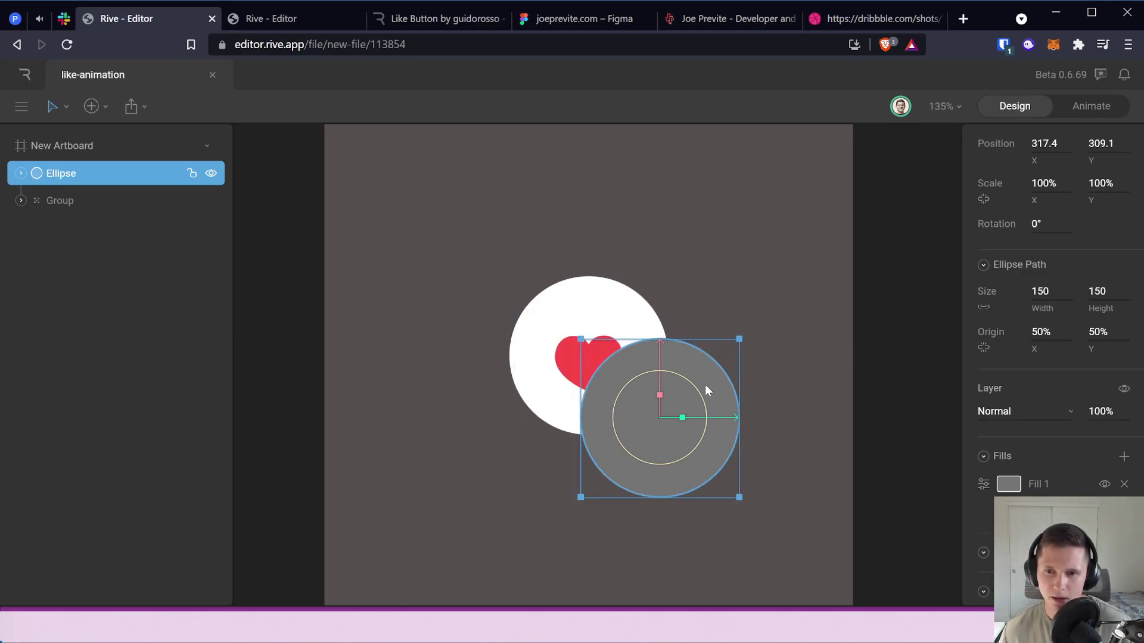
pyautogui.moveTo(684, 361); pyautogui.dragTo(630, 318)
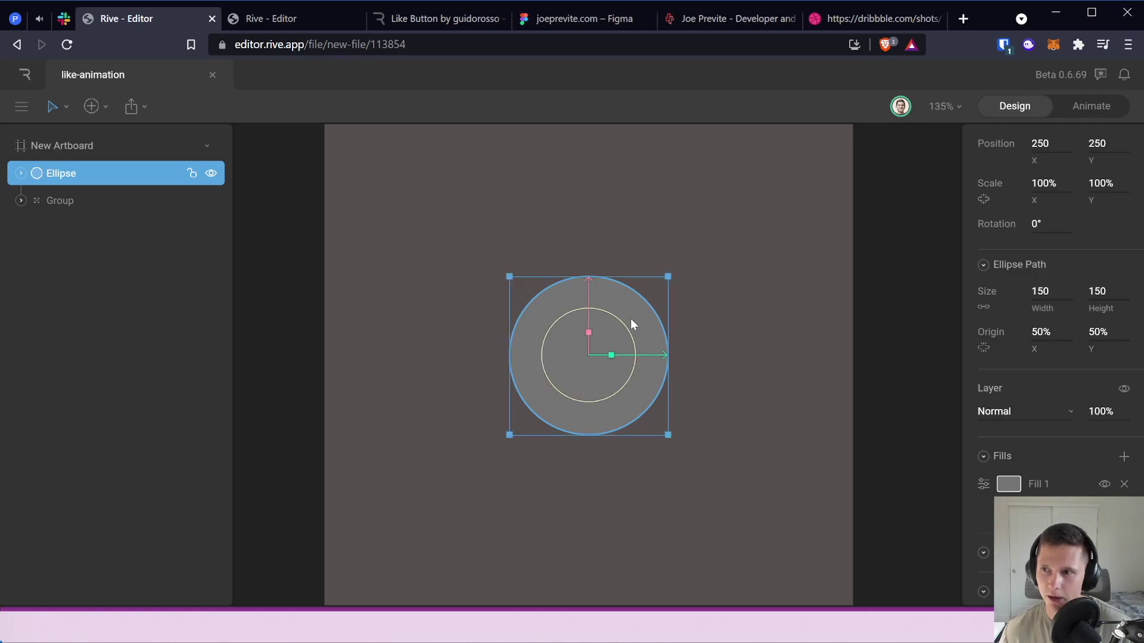
# - Check the reference Shadow's scale, scale the new Ellipse to 161% on both axes, and place it beneath the Group in the layer order
pyautogui.click(250, 18)
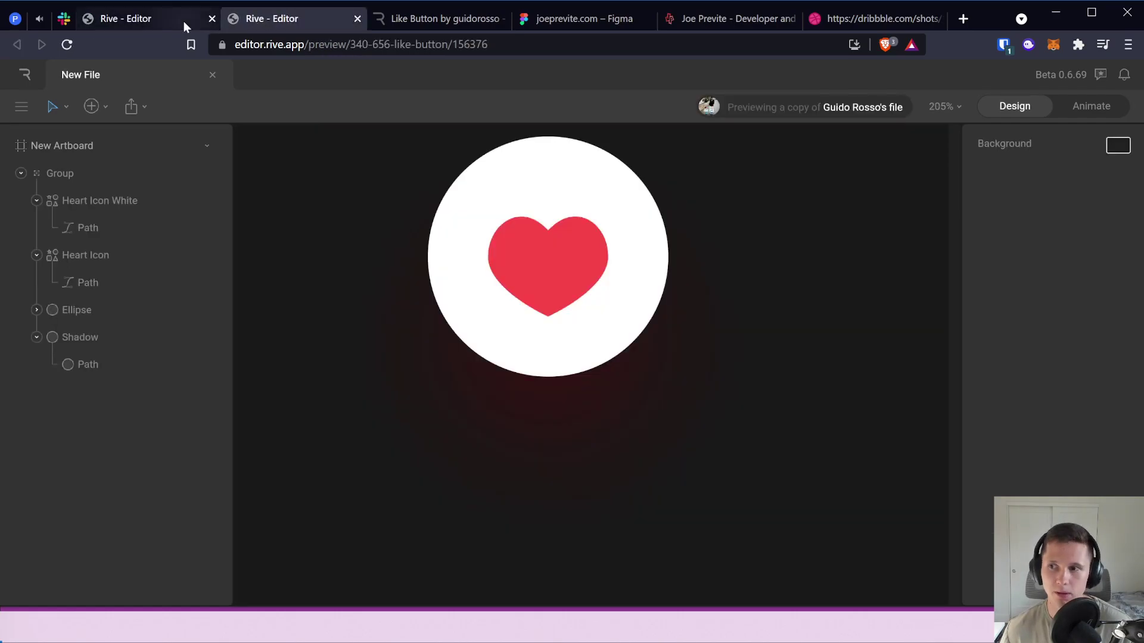
pyautogui.click(105, 346)
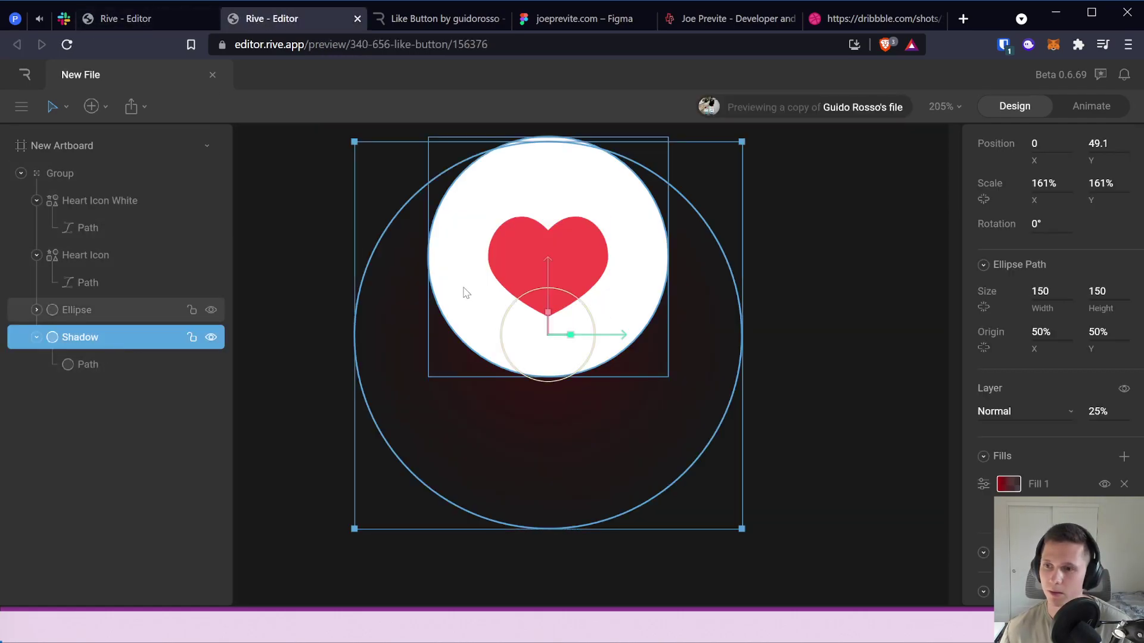
pyautogui.click(198, 21)
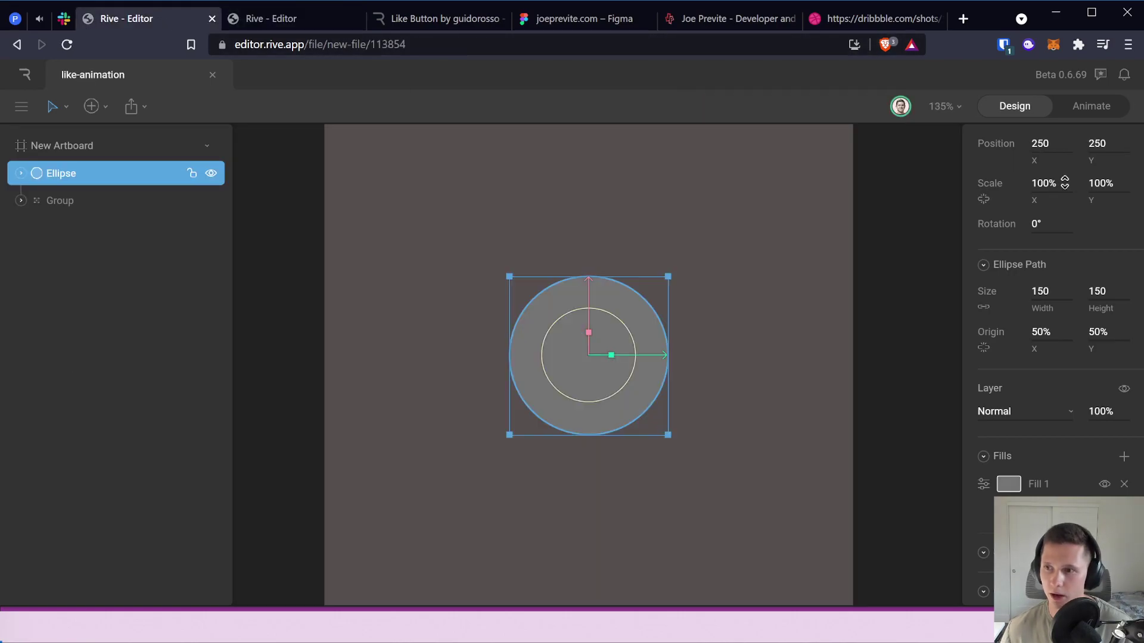
pyautogui.click(1038, 185)
pyautogui.write('161')
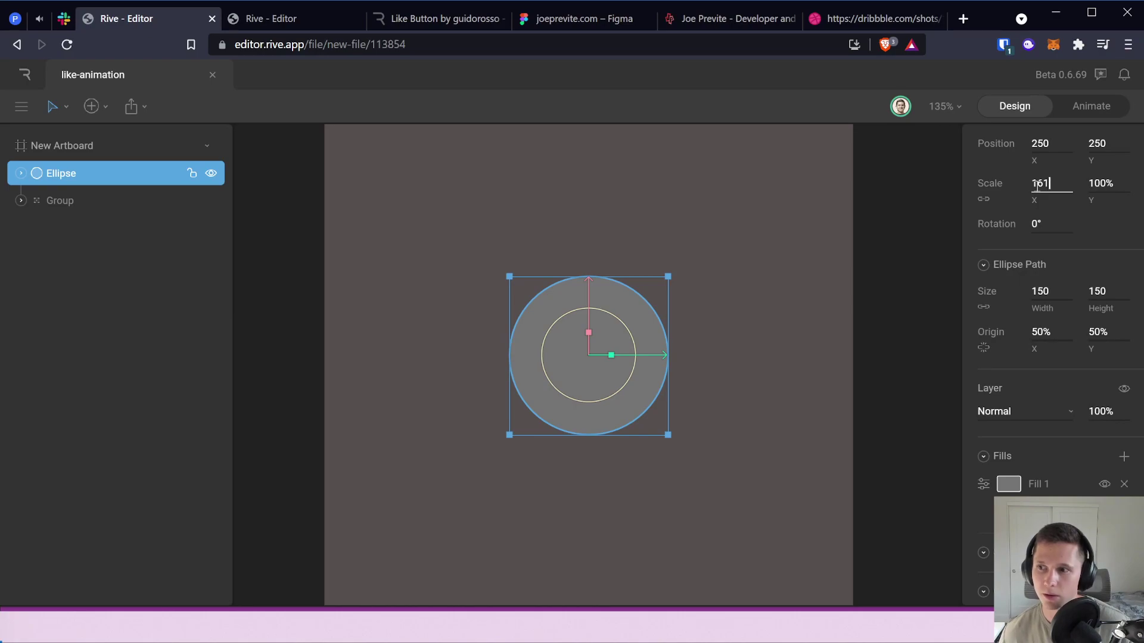
pyautogui.press('Return')
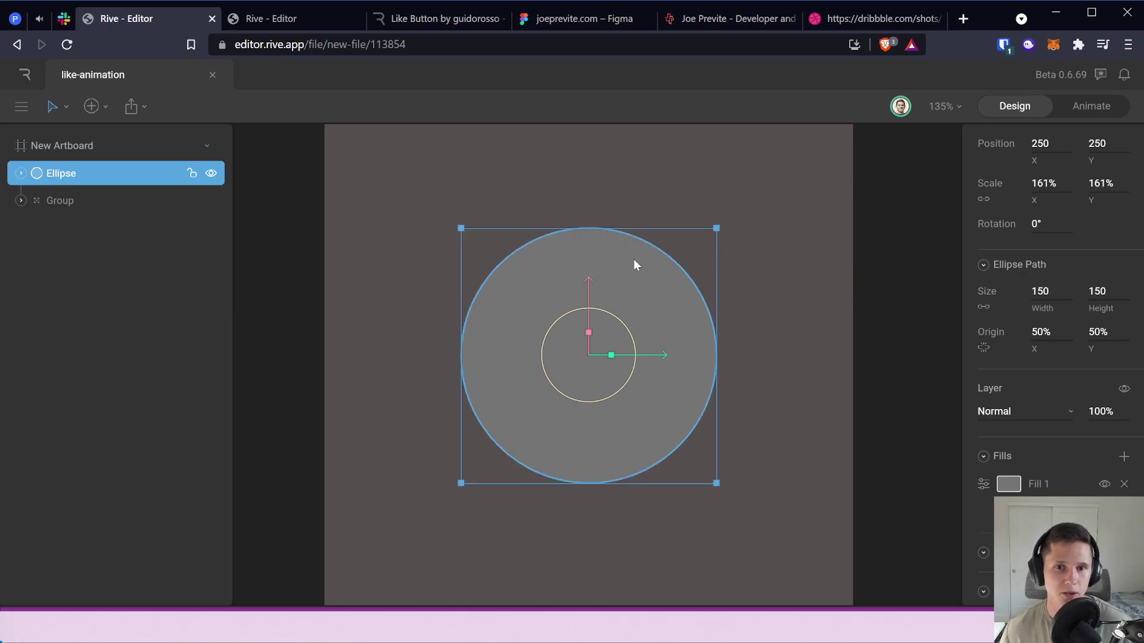
pyautogui.moveTo(134, 182); pyautogui.dragTo(113, 211)
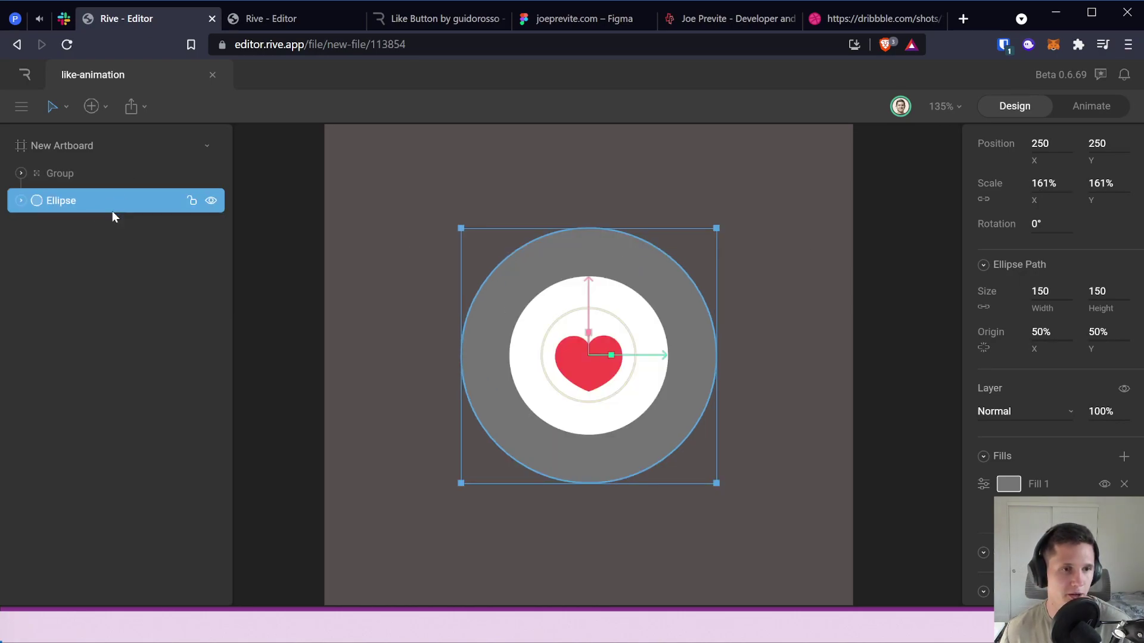
# - Compare the reference's Ellipse, Heart Icon, Heart Icon White and Shadow properties with the new Ellipse in like-animation
pyautogui.click(269, 20)
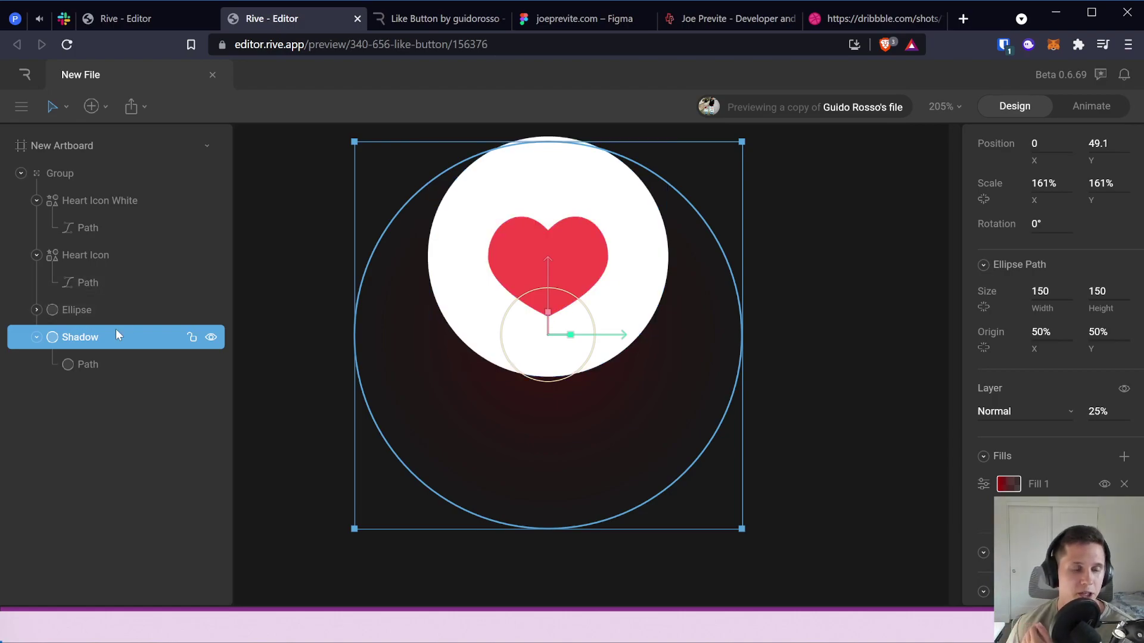
pyautogui.click(112, 314)
pyautogui.click(114, 255)
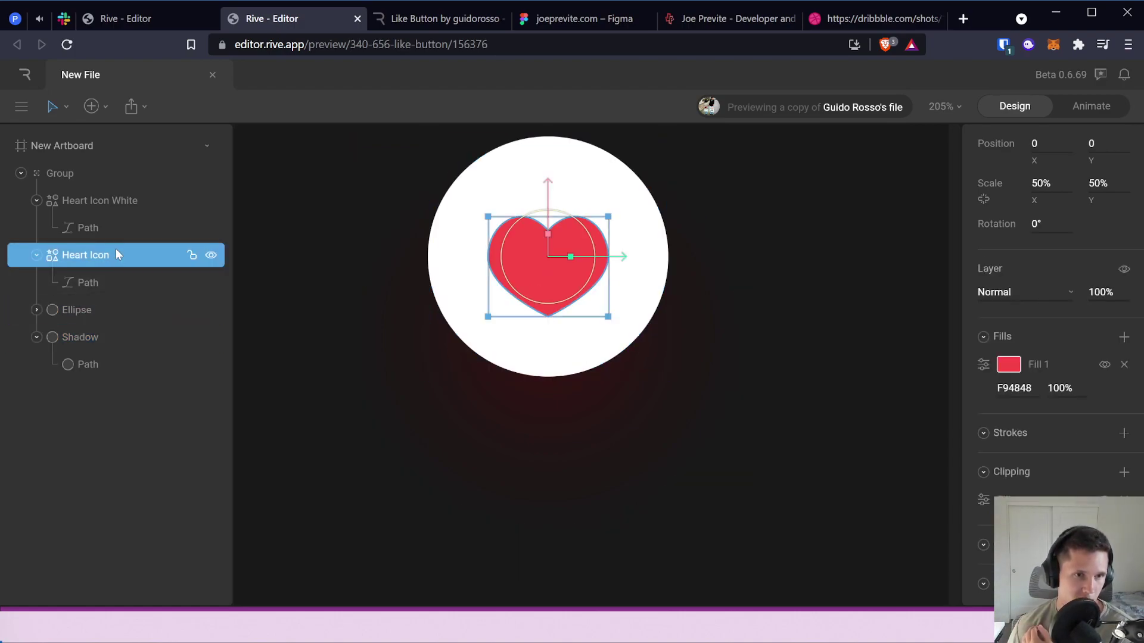
pyautogui.click(126, 201)
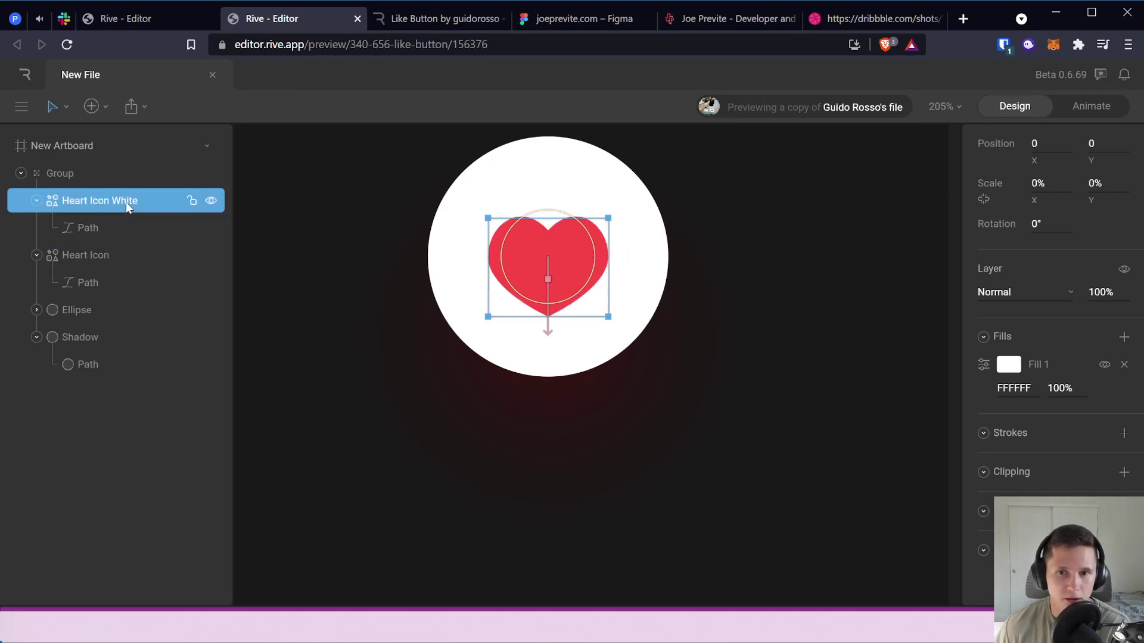
pyautogui.click(168, 23)
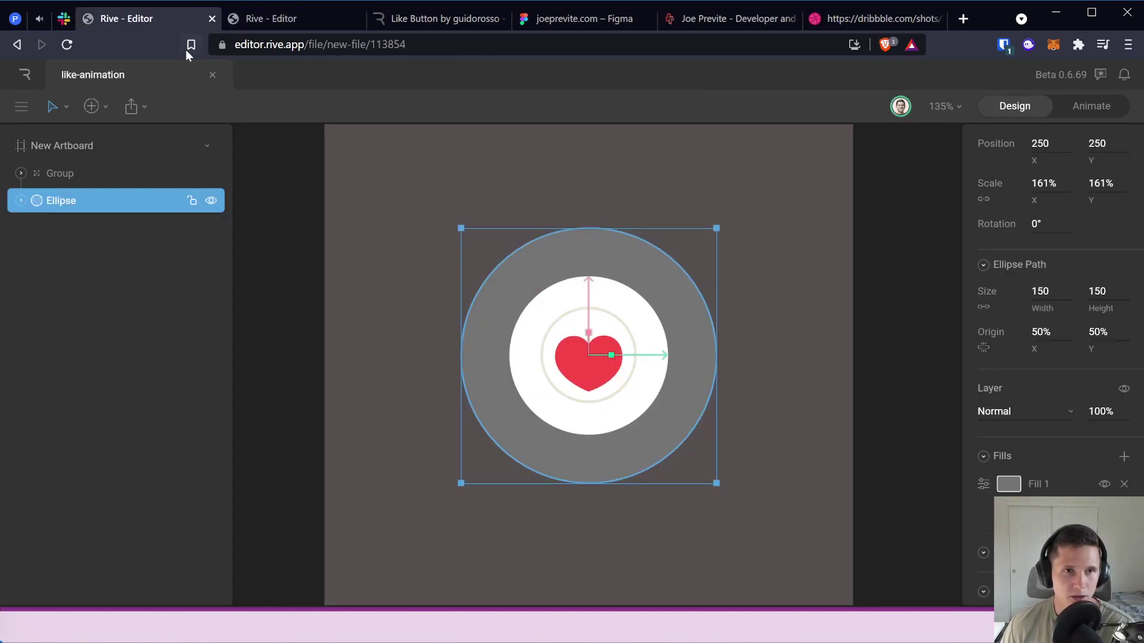
pyautogui.click(253, 24)
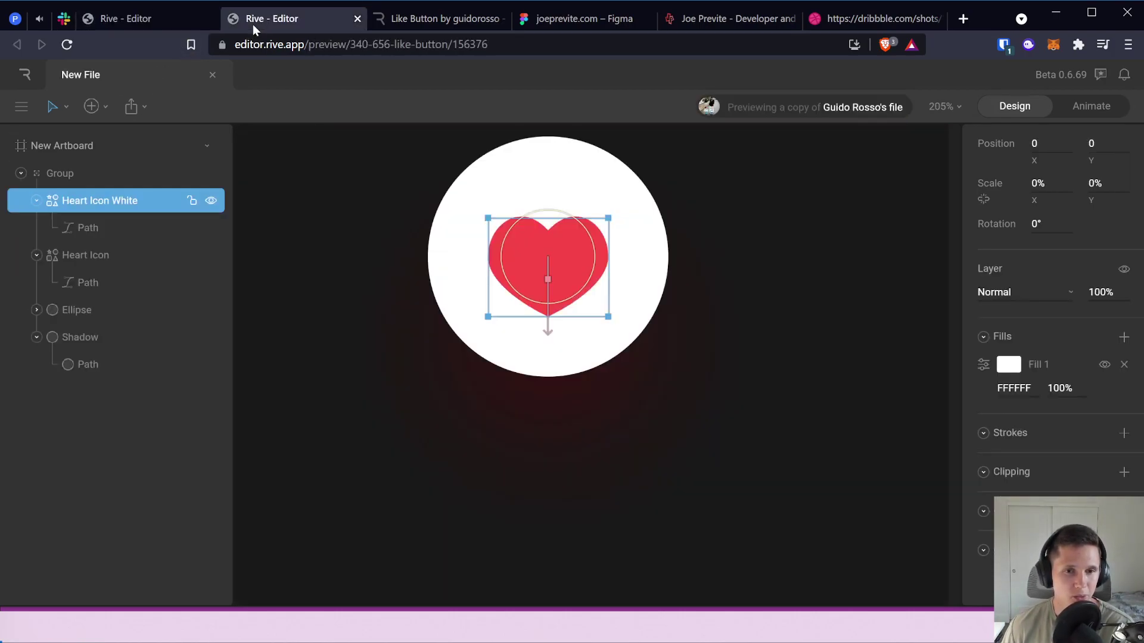
pyautogui.click(113, 337)
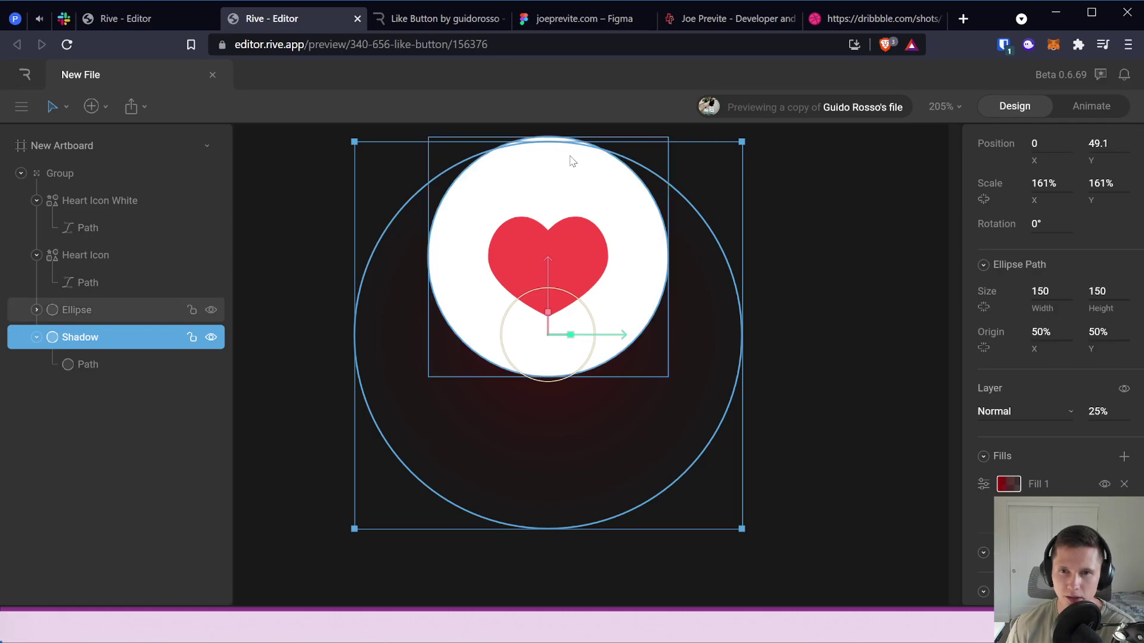
pyautogui.click(175, 23)
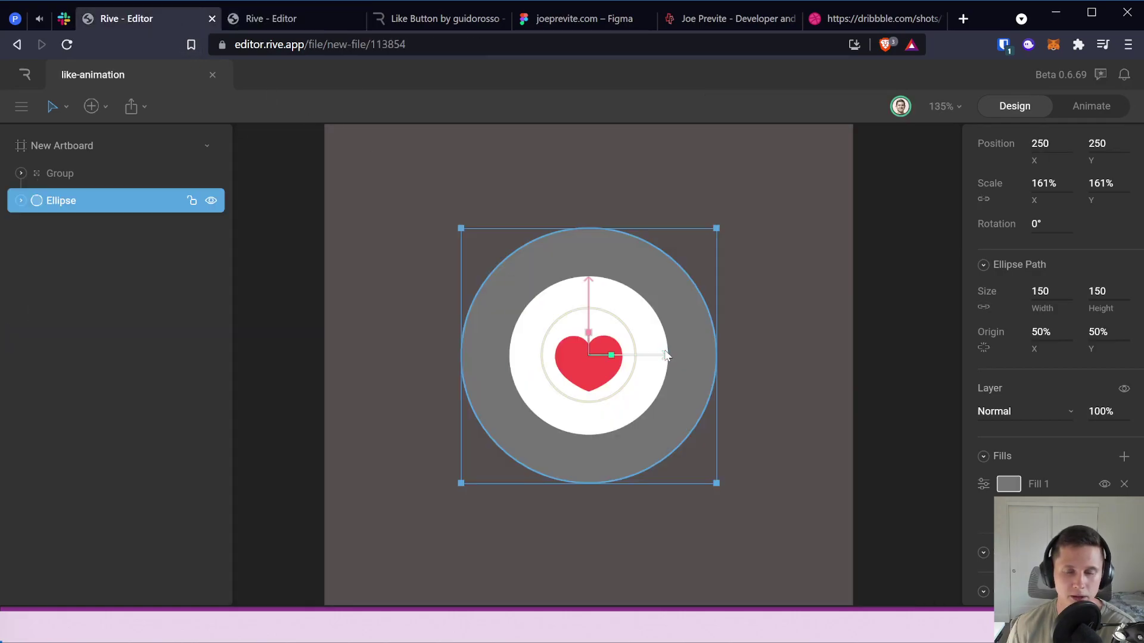
# - Move the Ellipse straight down to about Y 301.6, keeping X at 250, and compare its offset with the reference Shadow
pyautogui.moveTo(654, 283); pyautogui.dragTo(656, 346)
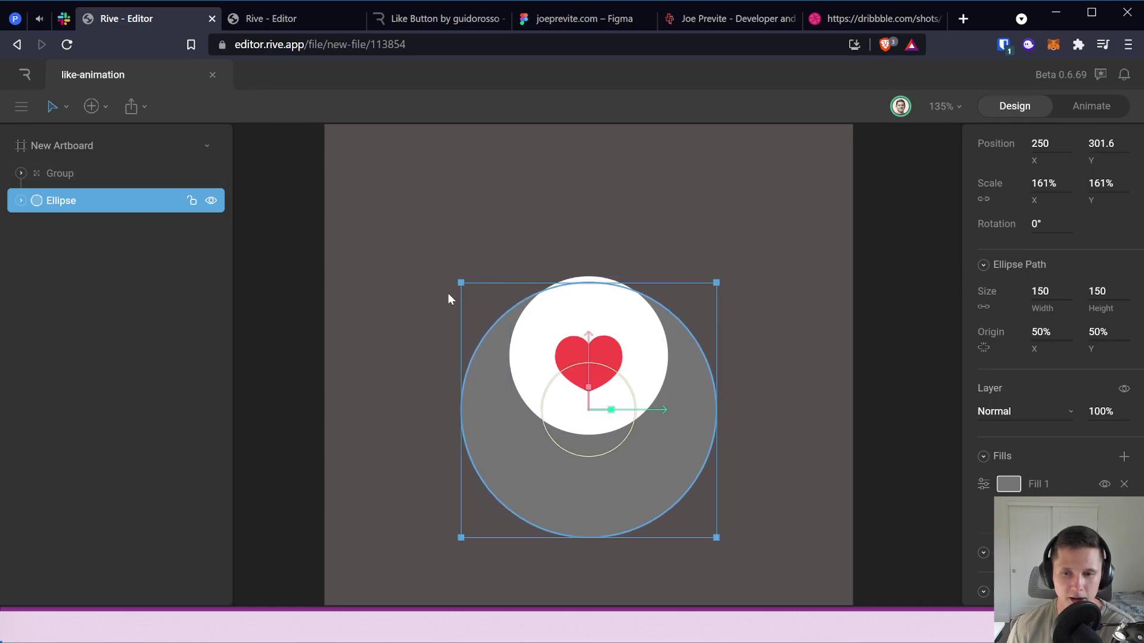
pyautogui.click(263, 26)
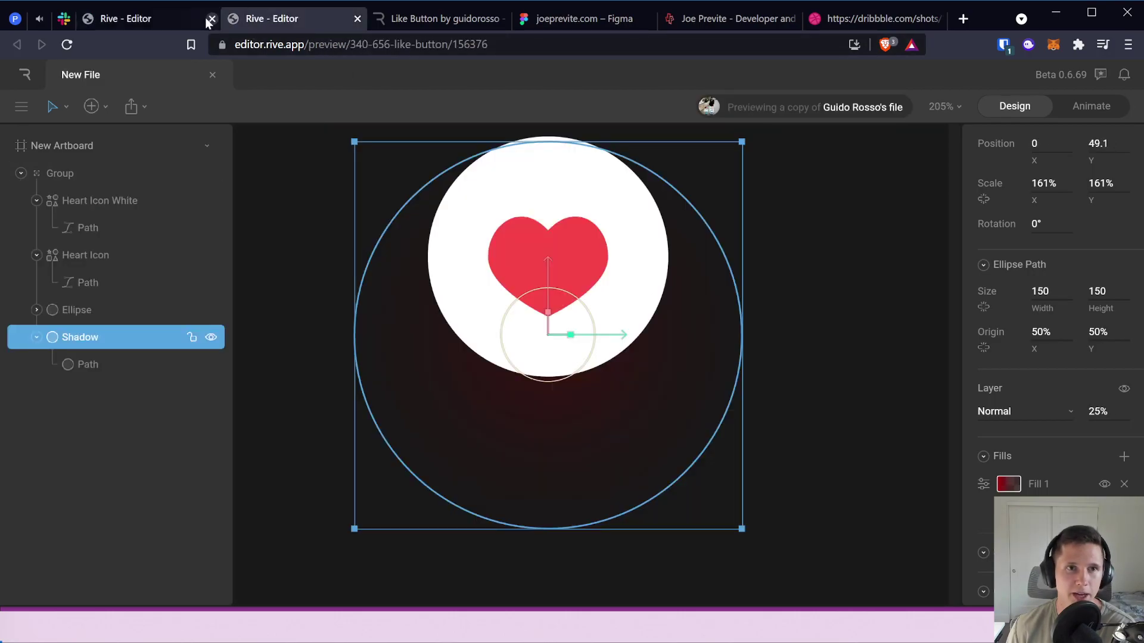
pyautogui.click(122, 18)
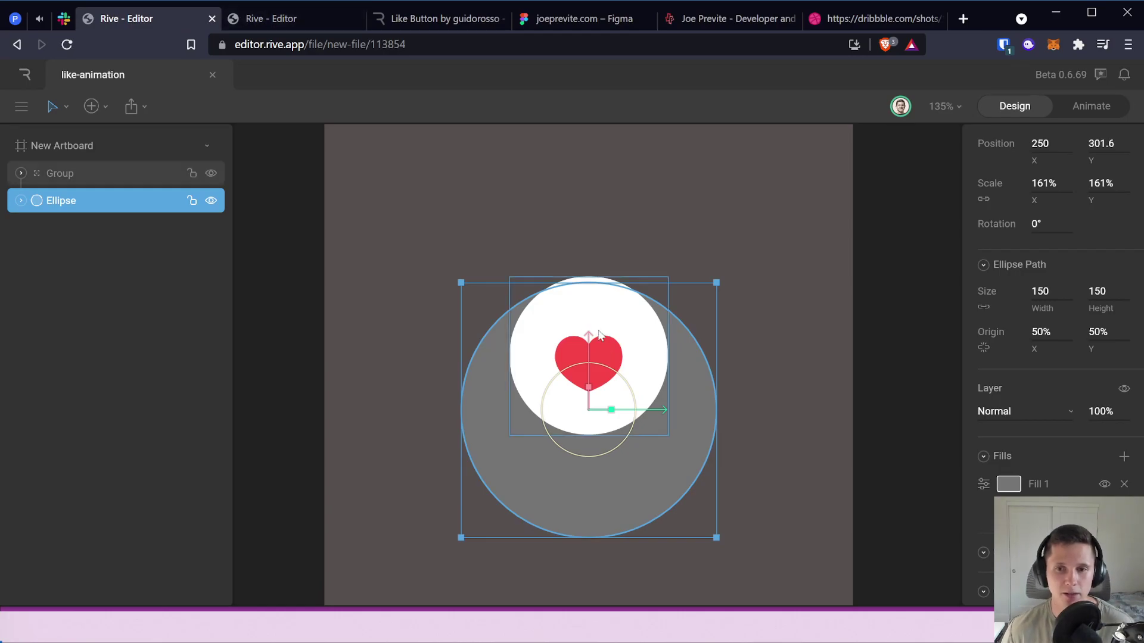
pyautogui.hscroll(1, 599, 337)
pyautogui.scroll(-3, 598, 336)
pyautogui.scroll(3, 598, 340)
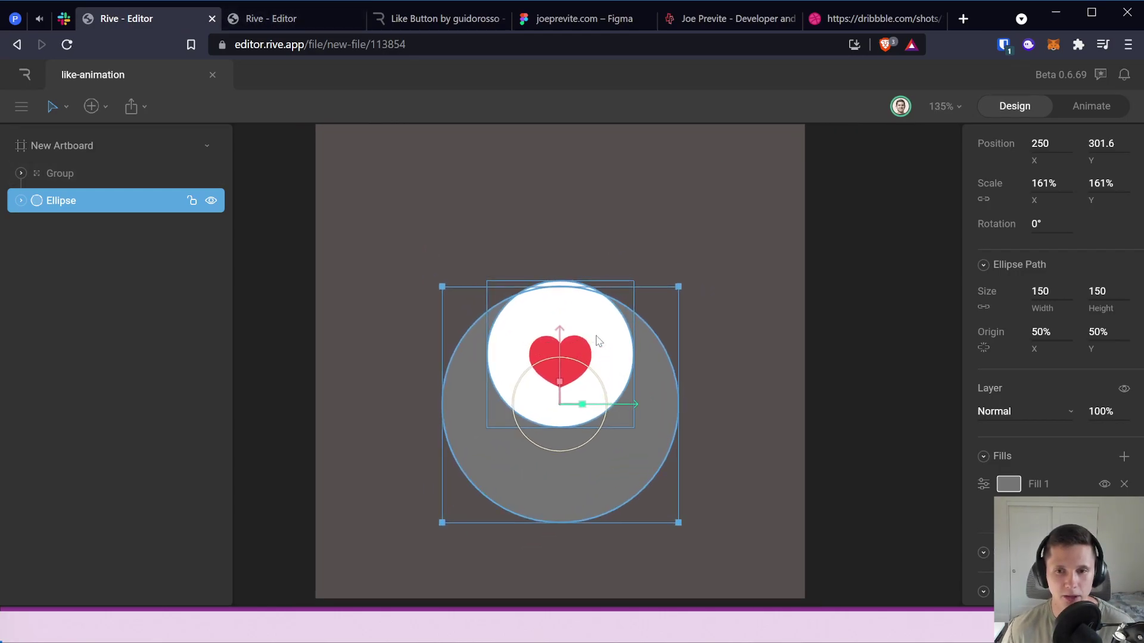
pyautogui.scroll(5, 598, 341)
# - Check the reference Shadow's layer opacity and set the Ellipse's layer opacity in like-animation to 25%
pyautogui.click(238, 19)
pyautogui.click(126, 19)
pyautogui.click(261, 19)
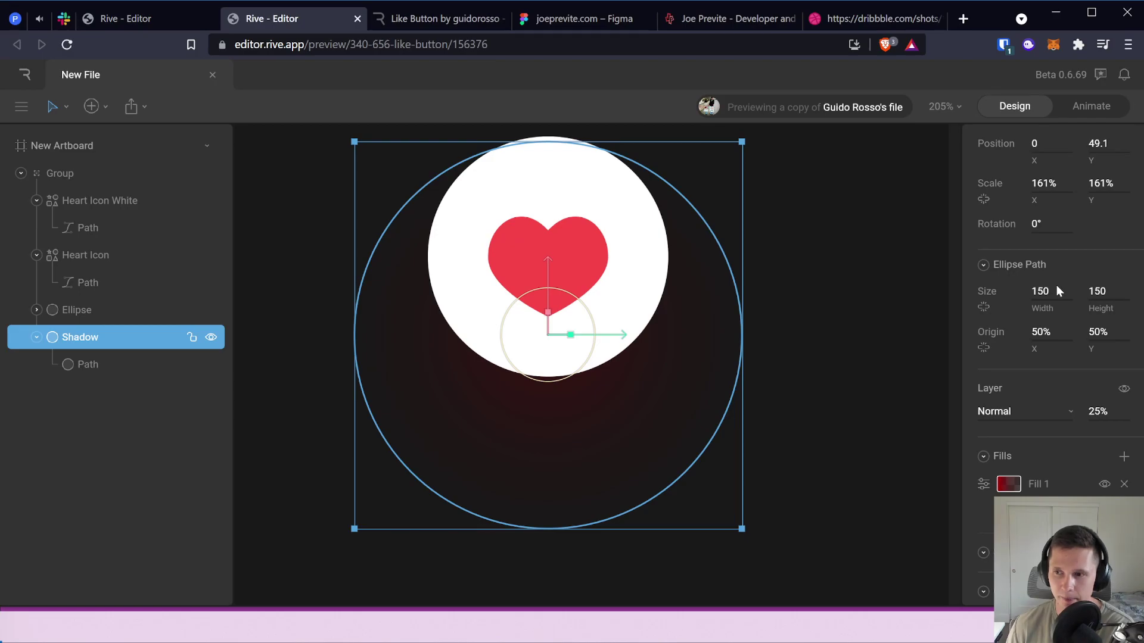
pyautogui.click(154, 26)
pyautogui.click(1100, 410)
pyautogui.write('25')
pyautogui.press('Return')
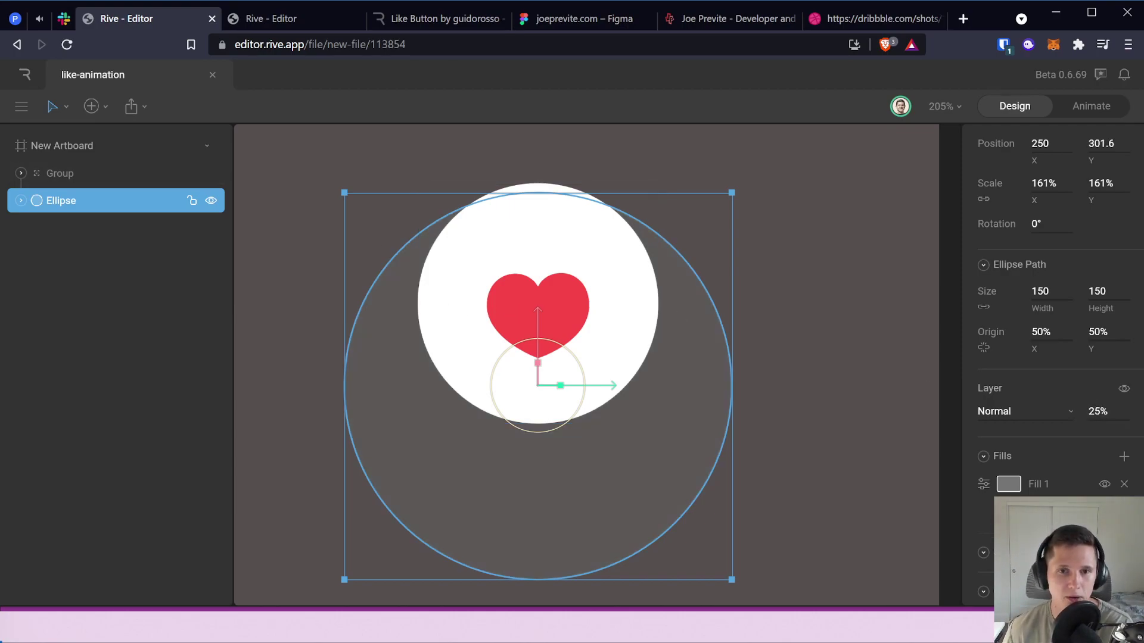
# - Check the reference Shadow's fill type and change the Ellipse's fill in like-animation from solid to a radial gradient
pyautogui.click(288, 20)
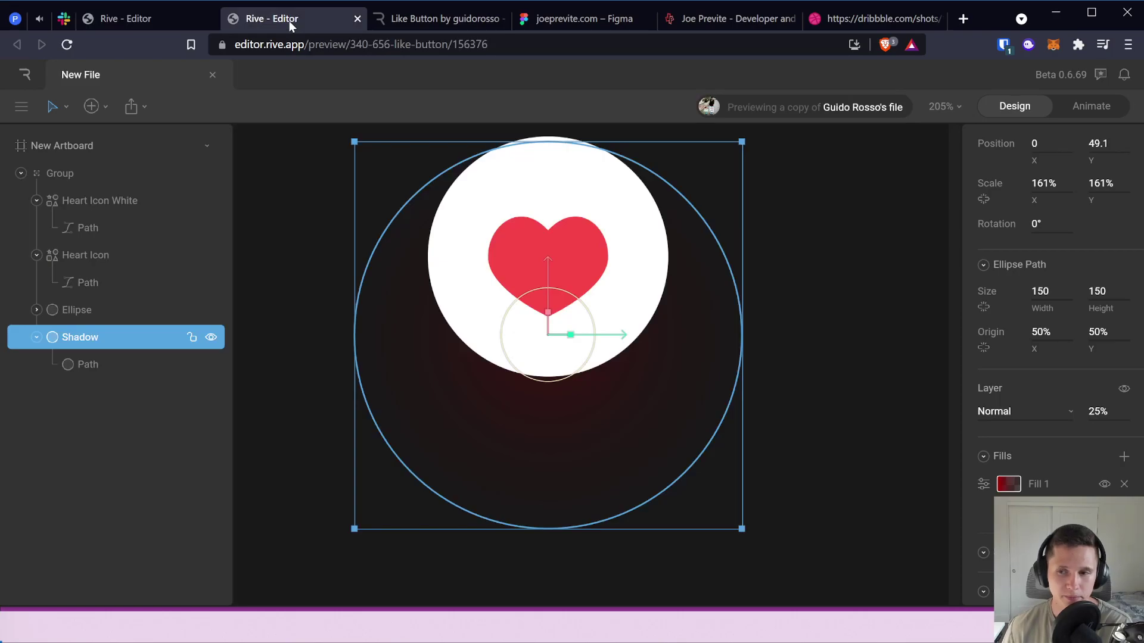
pyautogui.scroll(-2, 1052, 487)
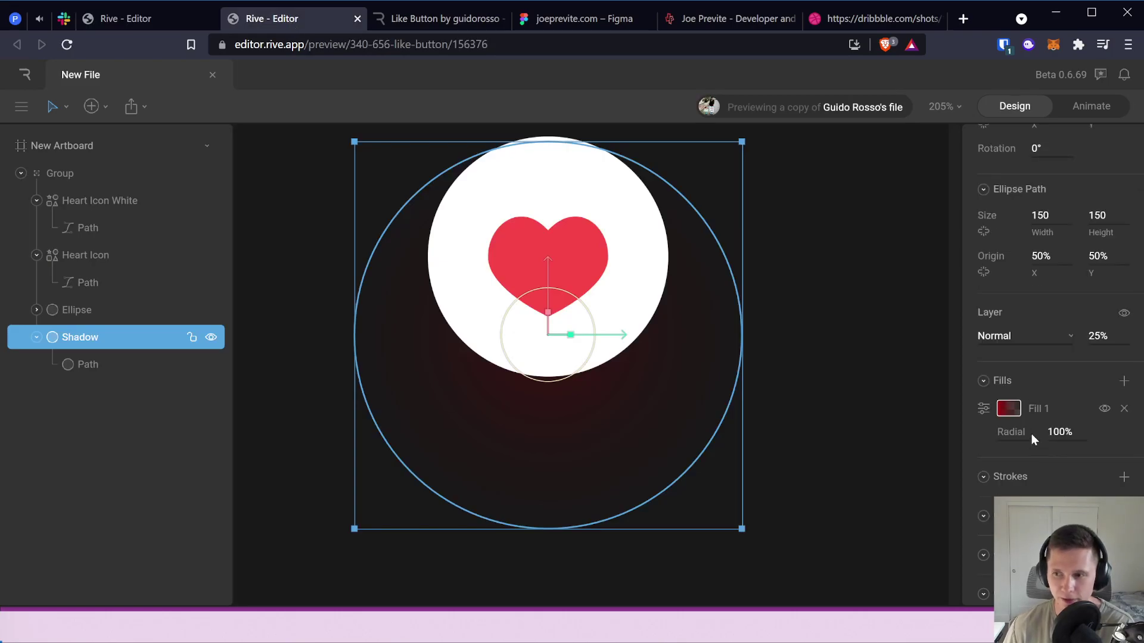
pyautogui.click(148, 21)
pyautogui.scroll(-2, 989, 444)
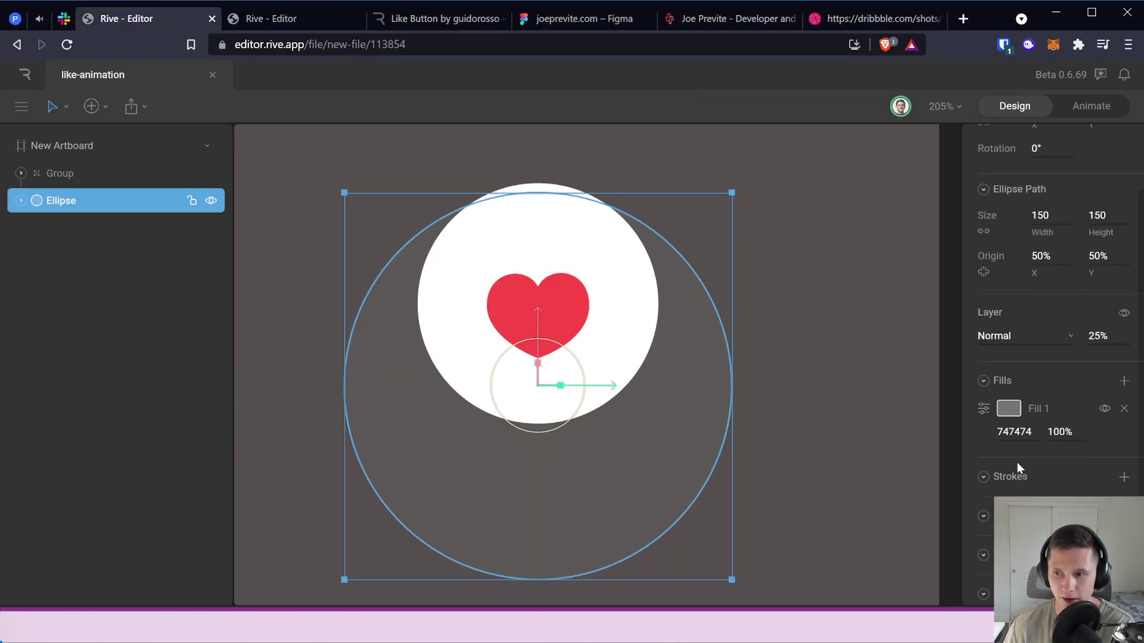
pyautogui.click(985, 411)
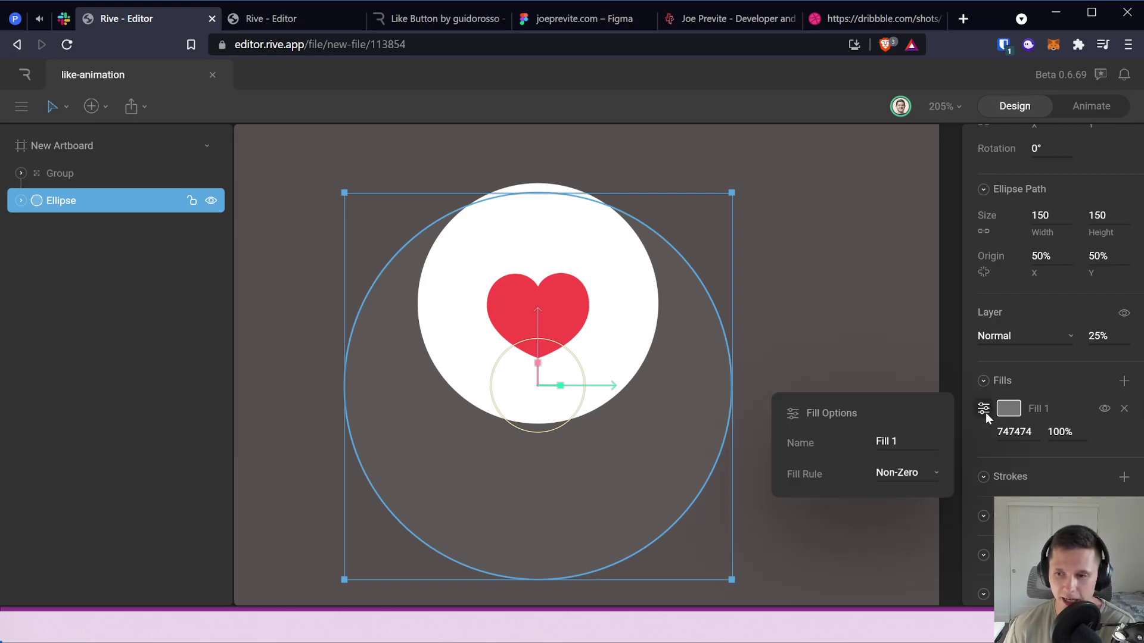
pyautogui.click(1009, 409)
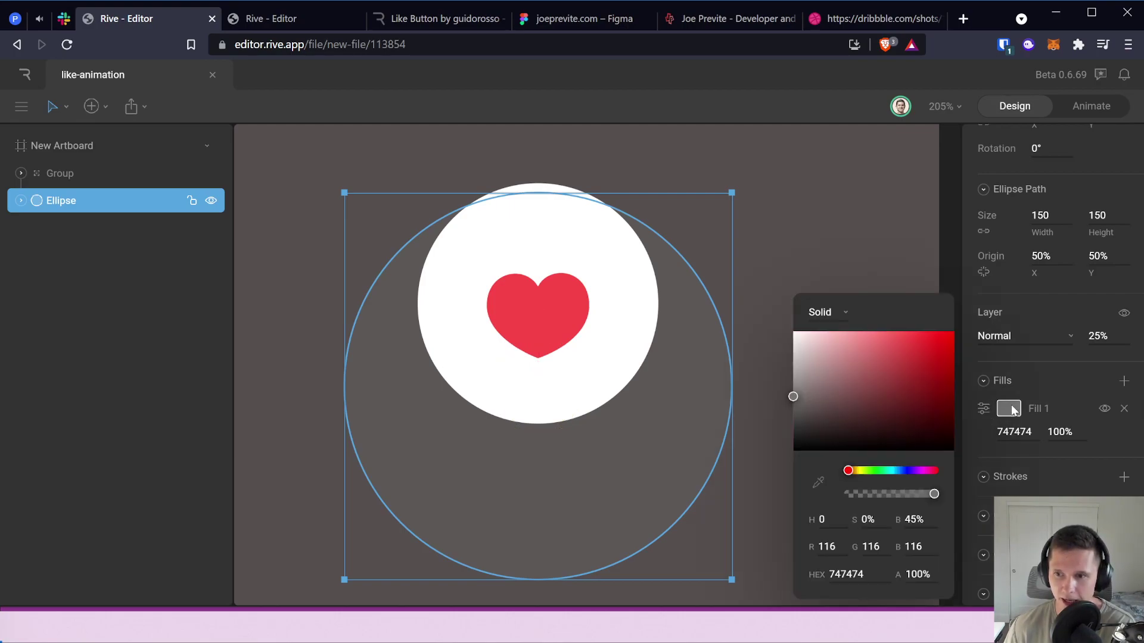
pyautogui.click(845, 314)
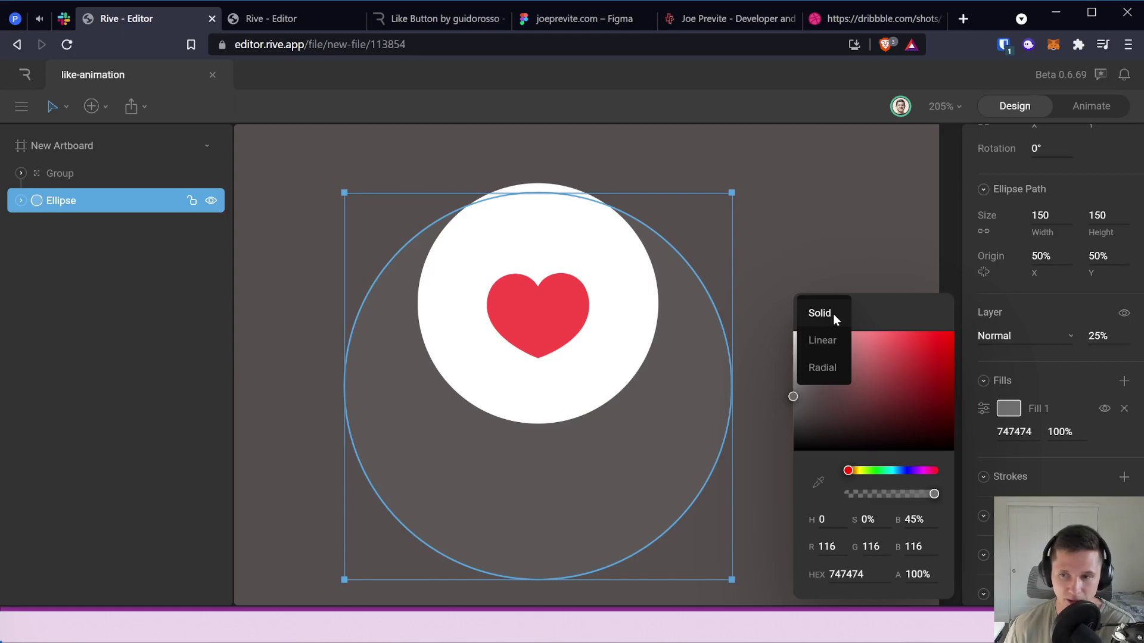
pyautogui.click(825, 367)
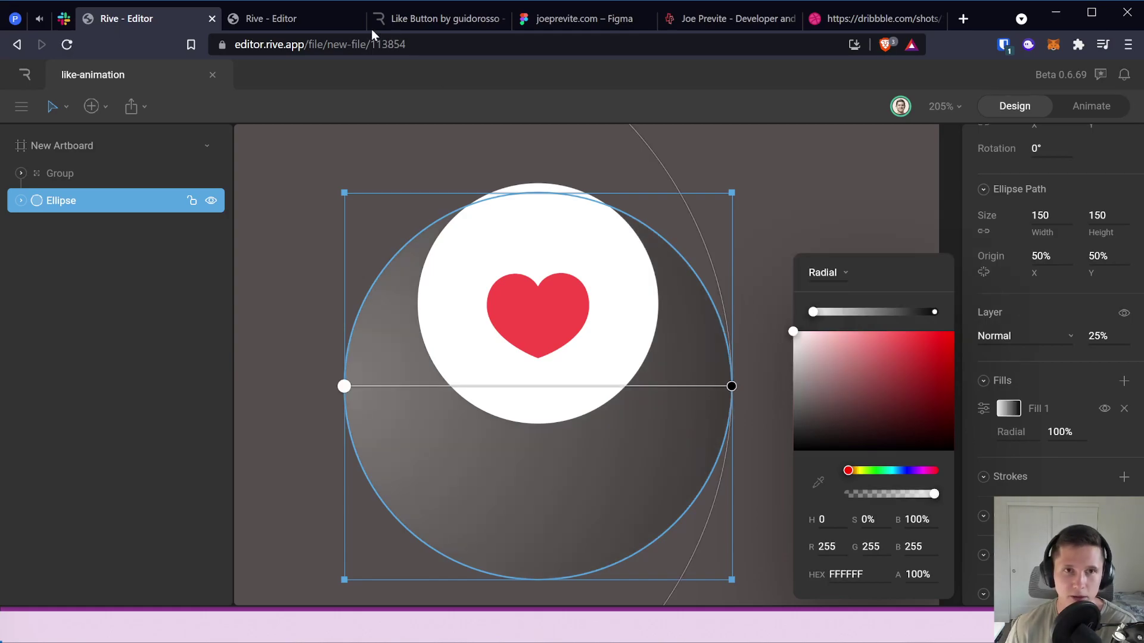
# - Add a middle stop to the Ellipse's radial gradient and set its first stop to A50000, copied from the reference Shadow
pyautogui.click(298, 20)
pyautogui.click(1008, 409)
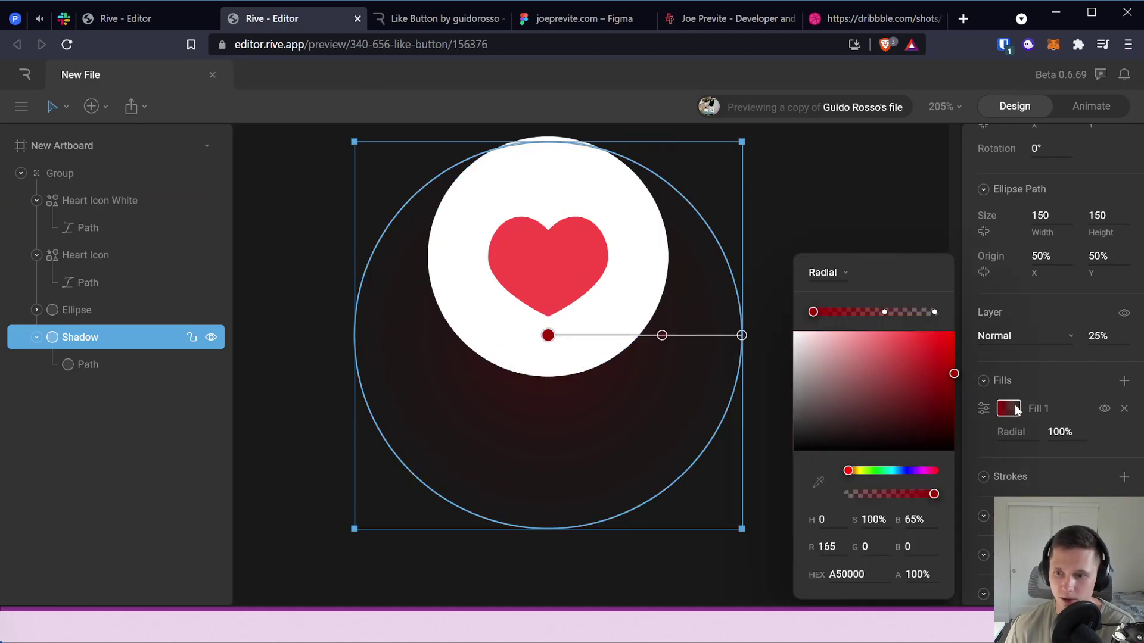
pyautogui.click(864, 572)
pyautogui.hotkey('ctrl', 'c')
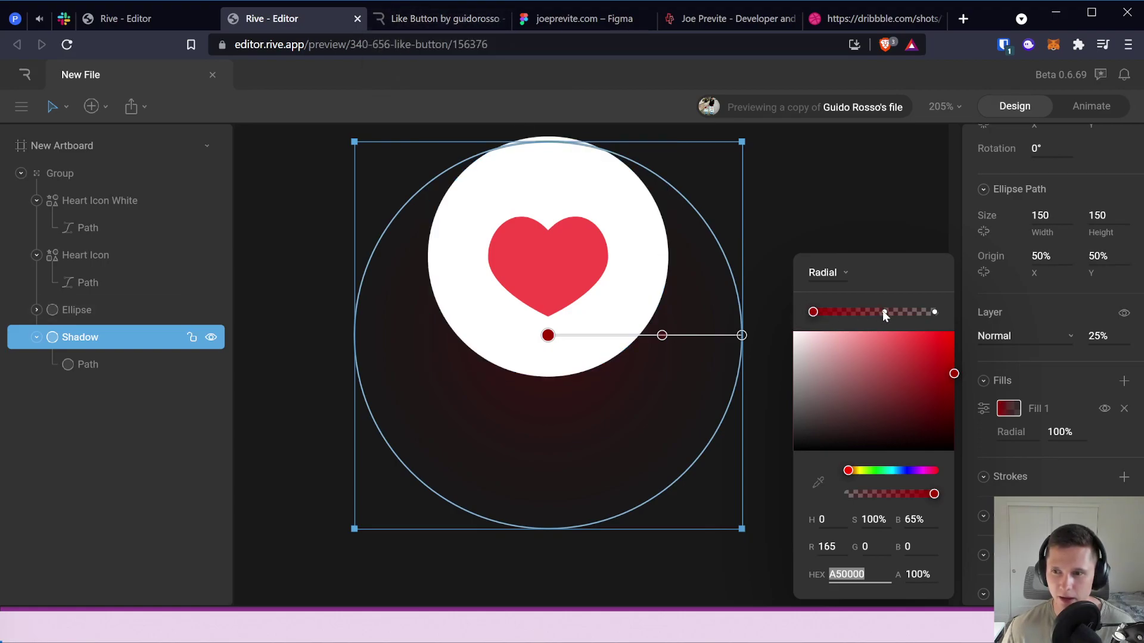
pyautogui.click(411, 19)
pyautogui.click(191, 13)
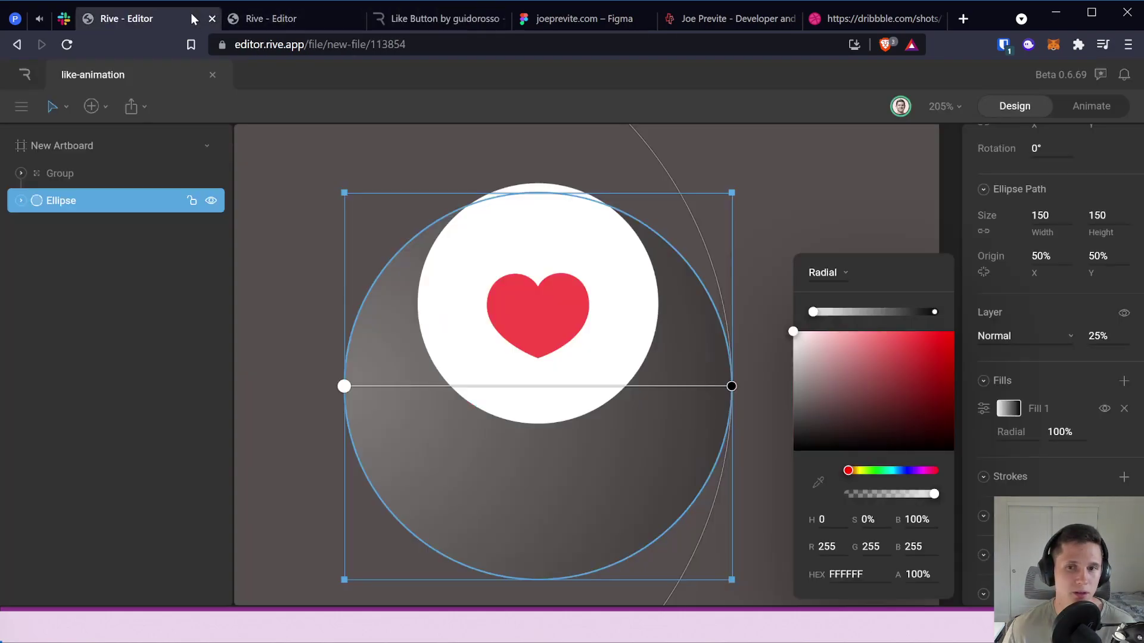
pyautogui.click(869, 312)
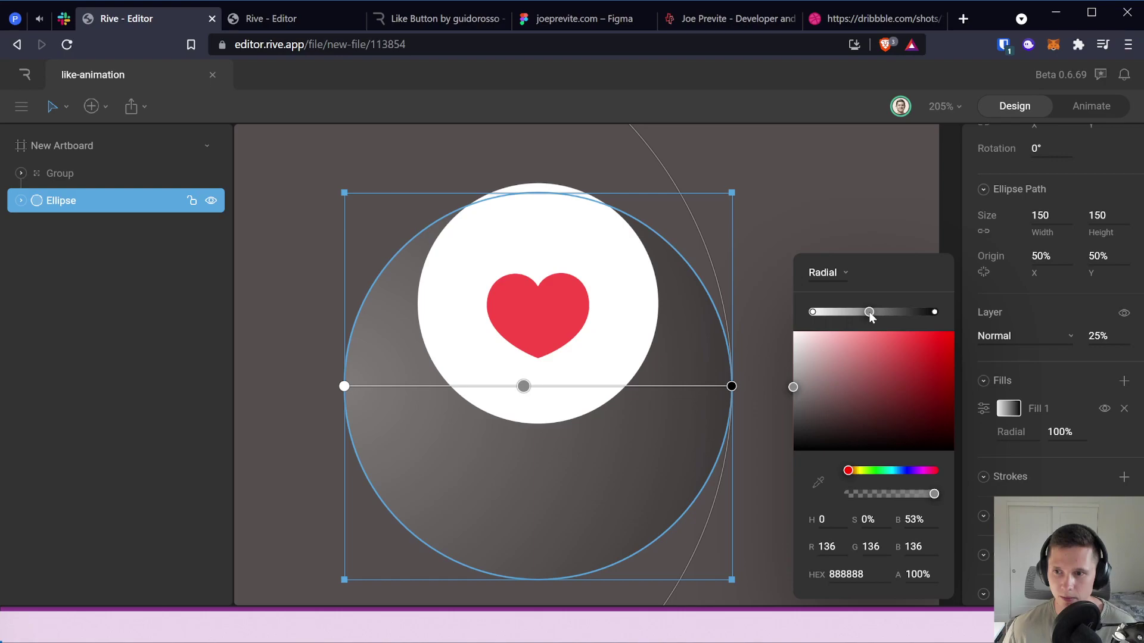
pyautogui.click(812, 312)
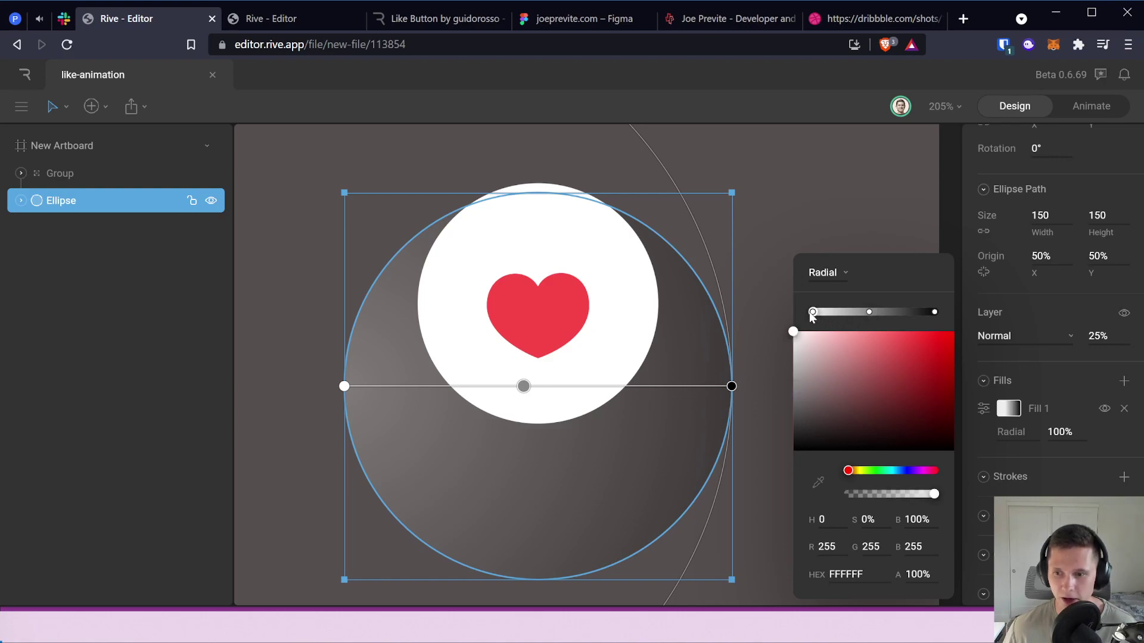
pyautogui.click(837, 571)
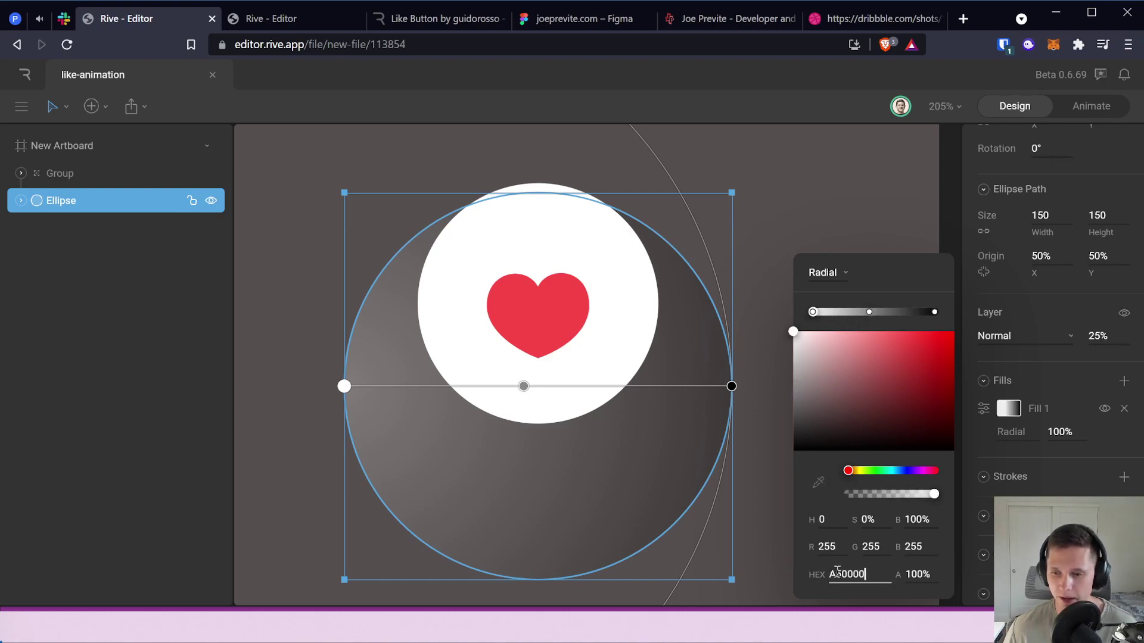
pyautogui.hotkey('ctrl', 'v')
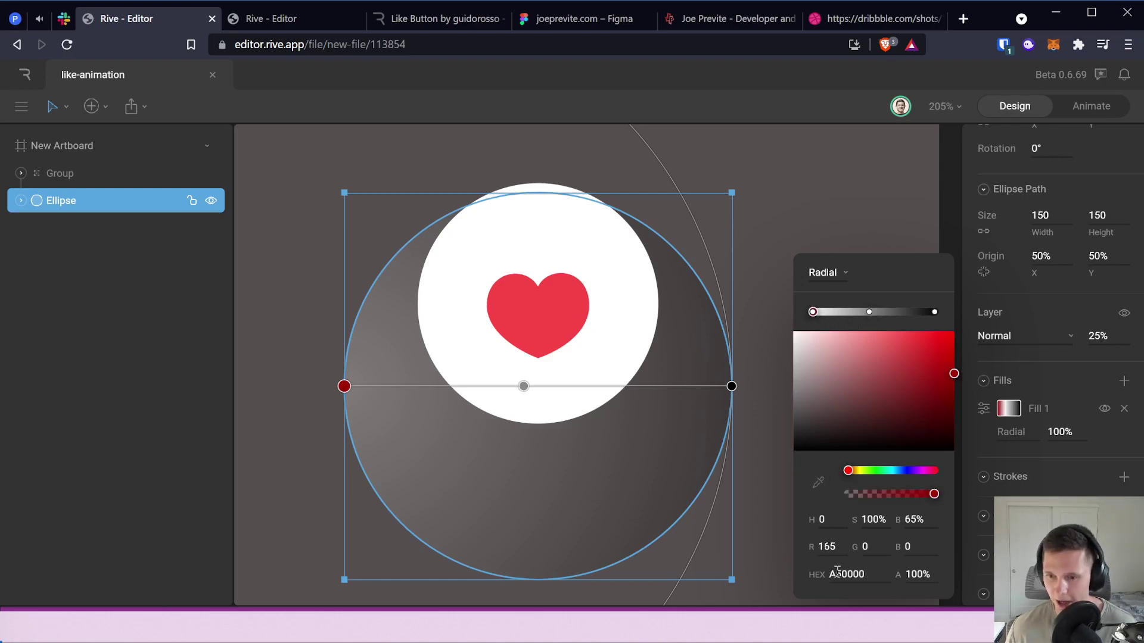
# - Copy the reference Shadow's middle stop colour 9F0000 to the Ellipse's middle gradient stop and set that stop's opacity to 26%
pyautogui.click(266, 12)
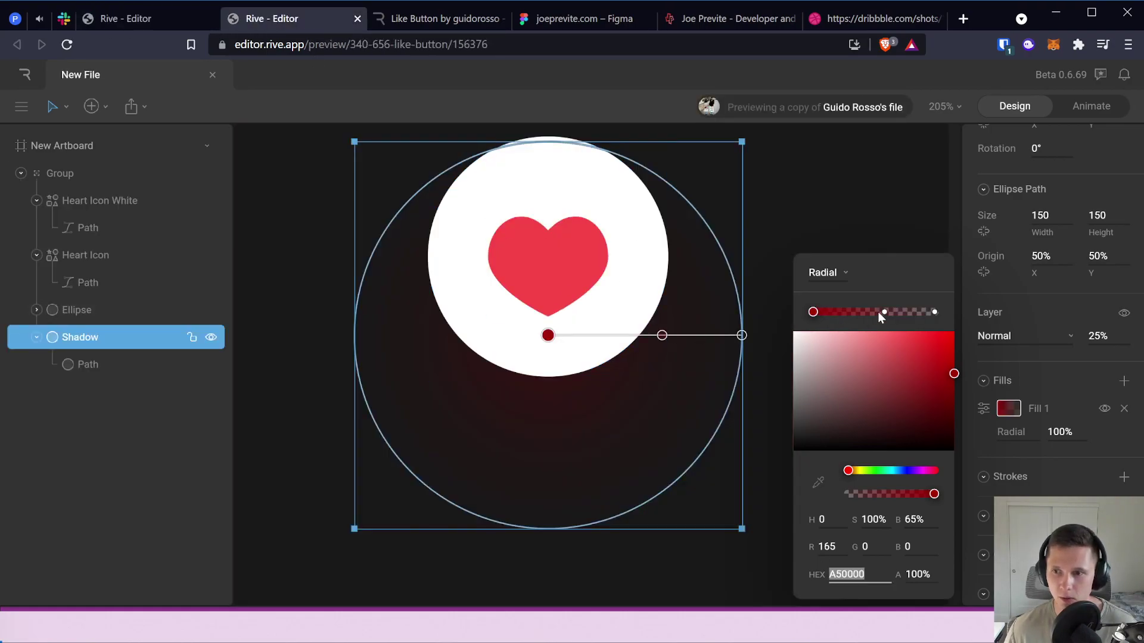
pyautogui.click(883, 312)
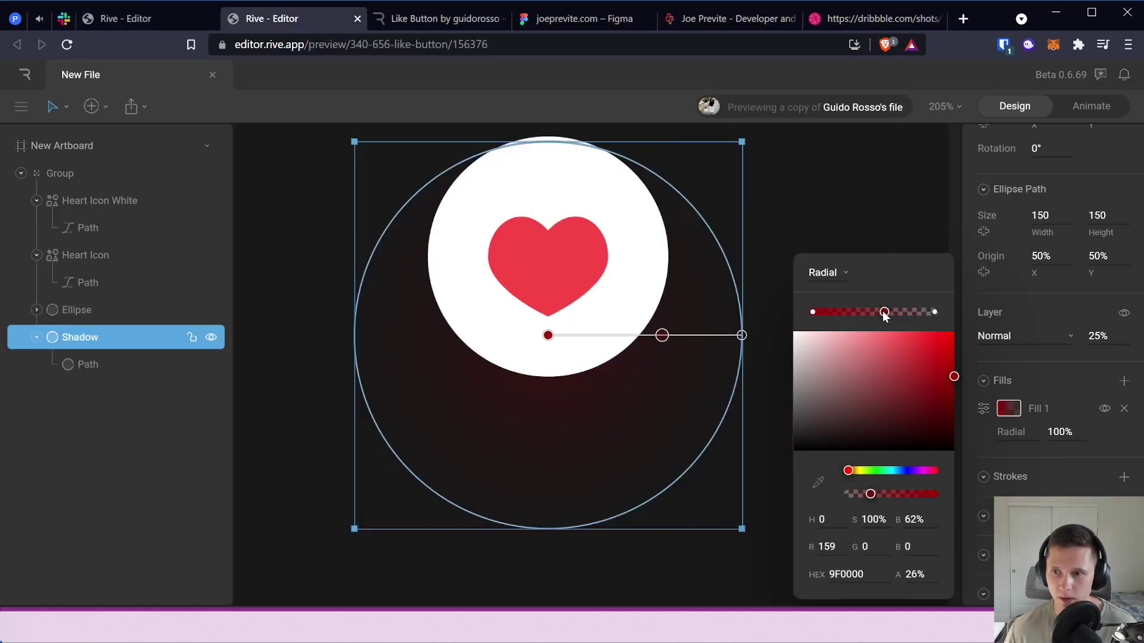
pyautogui.click(853, 572)
pyautogui.hotkey('ctrl', 'c')
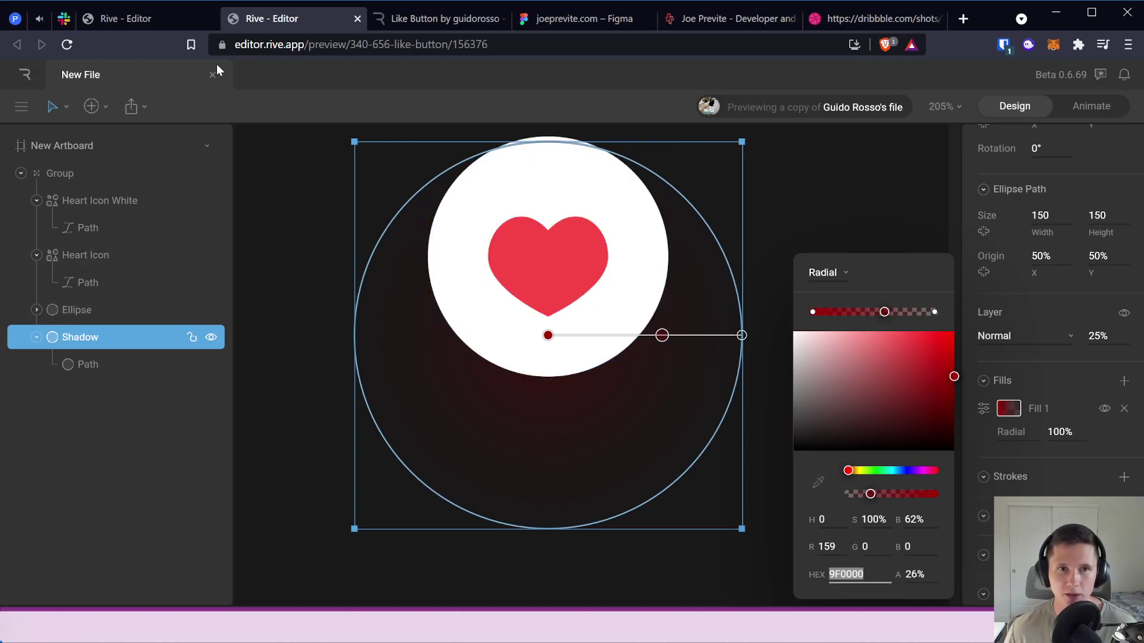
pyautogui.click(164, 17)
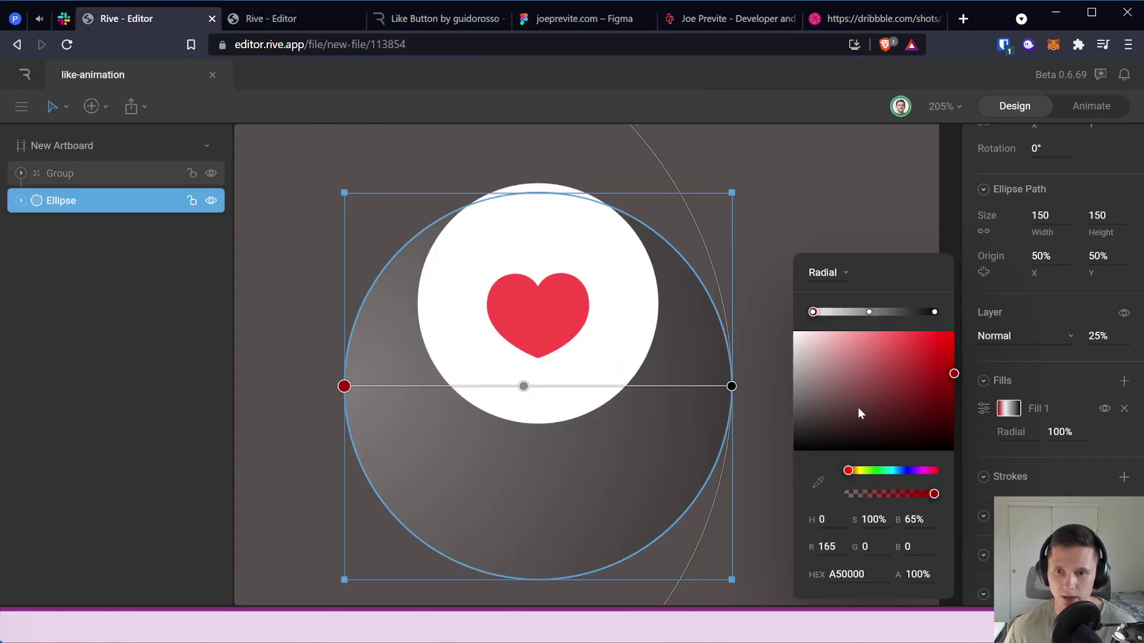
pyautogui.click(869, 312)
pyautogui.doubleClick(853, 575)
pyautogui.hotkey('ctrl', 'v')
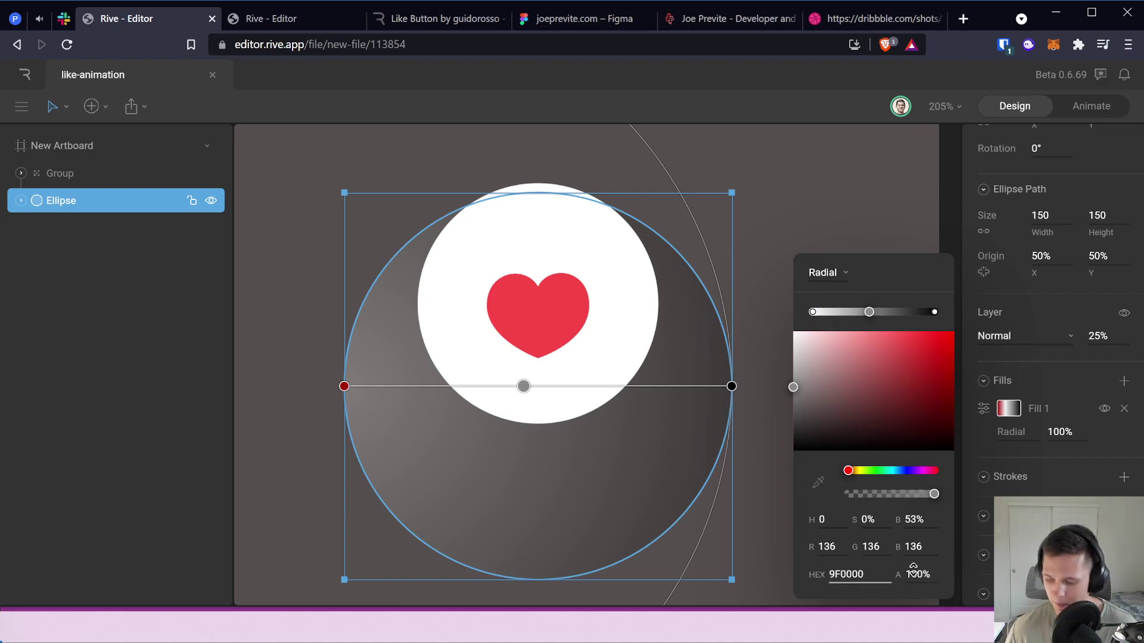
pyautogui.press('Return')
pyautogui.click(915, 573)
pyautogui.write('26')
pyautogui.press('Return')
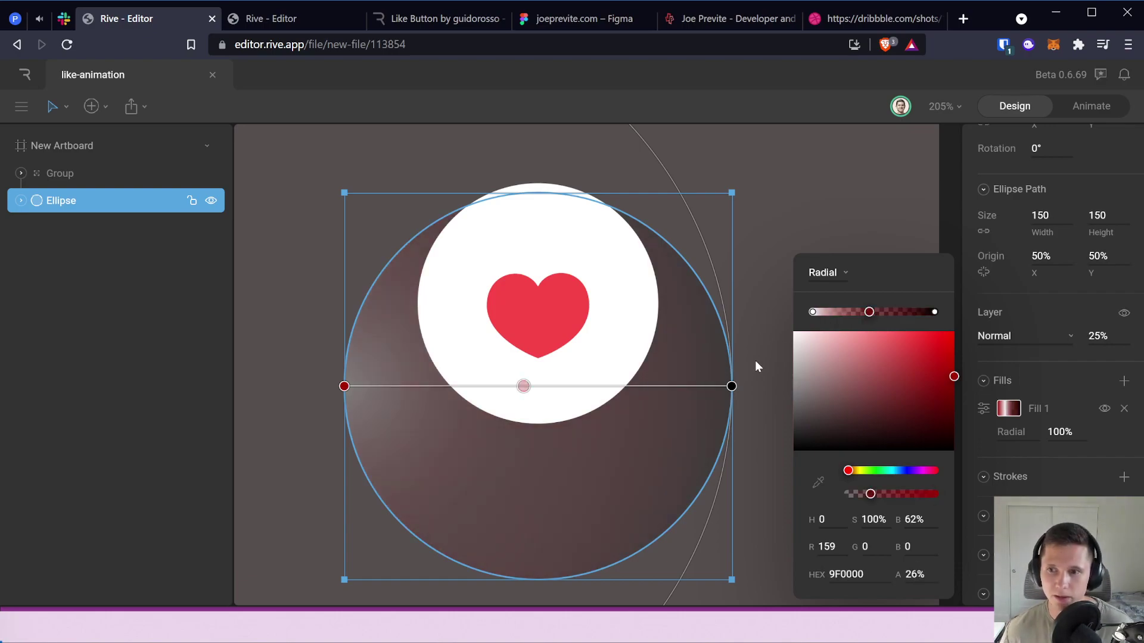
# - Compare the first gradient stop and the gradient line's placement between the Ellipse and the reference Shadow
pyautogui.click(812, 312)
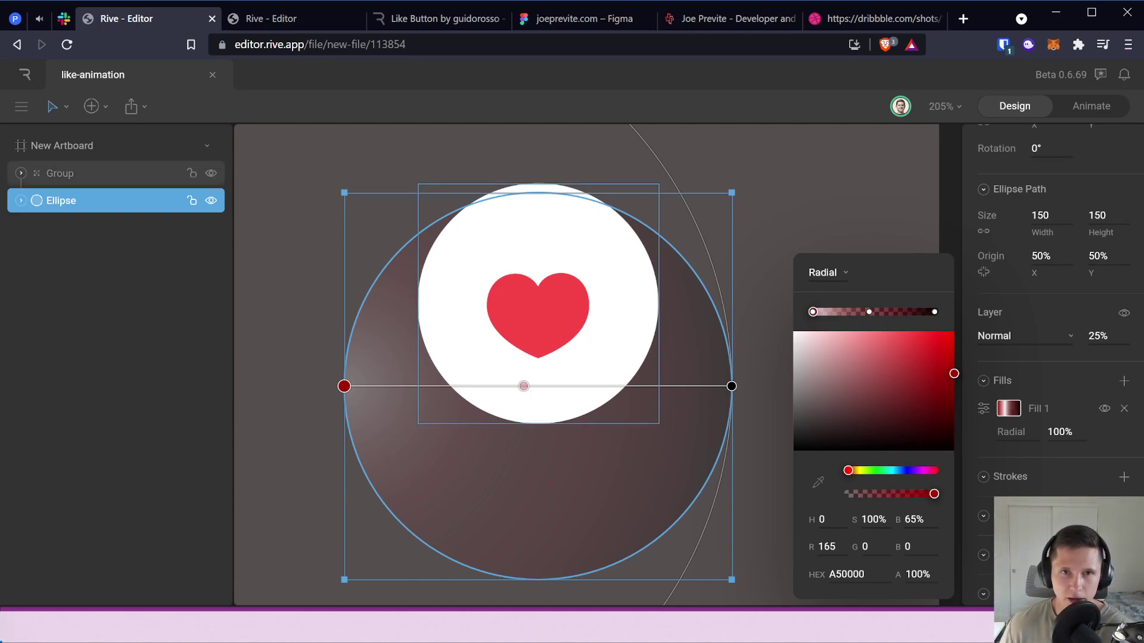
pyautogui.click(292, 19)
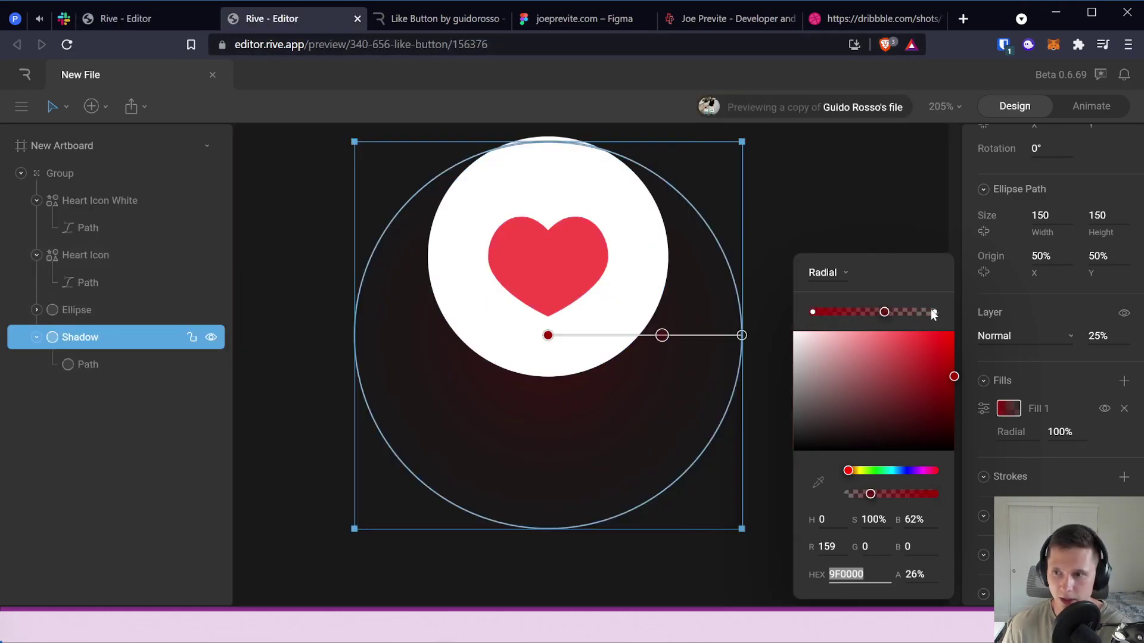
pyautogui.click(813, 312)
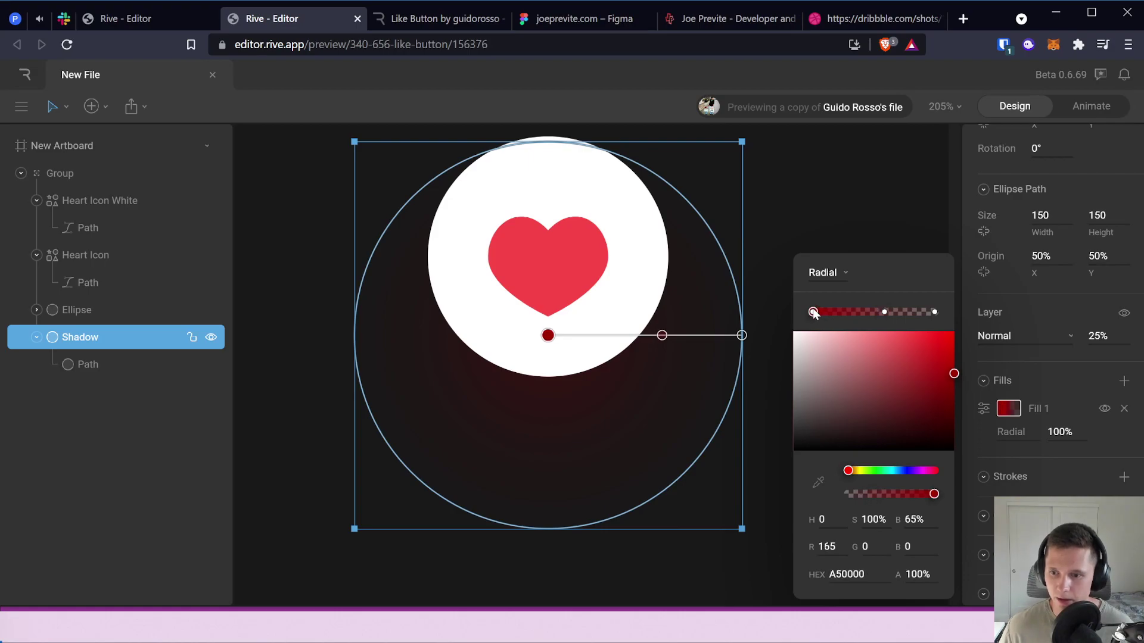
pyautogui.click(202, 13)
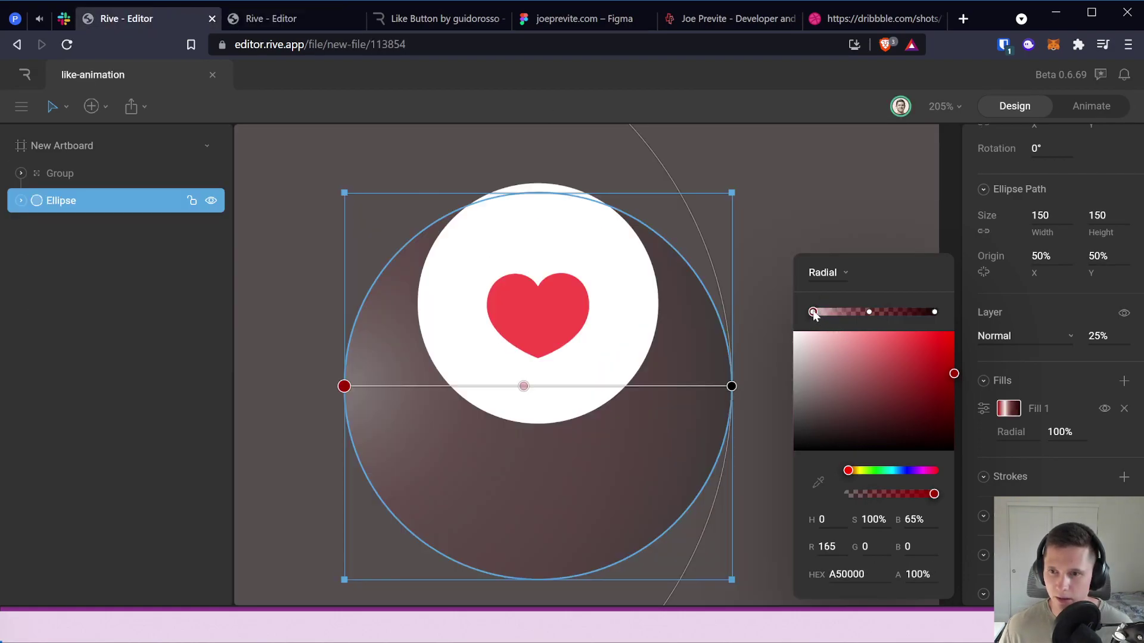
pyautogui.click(323, 23)
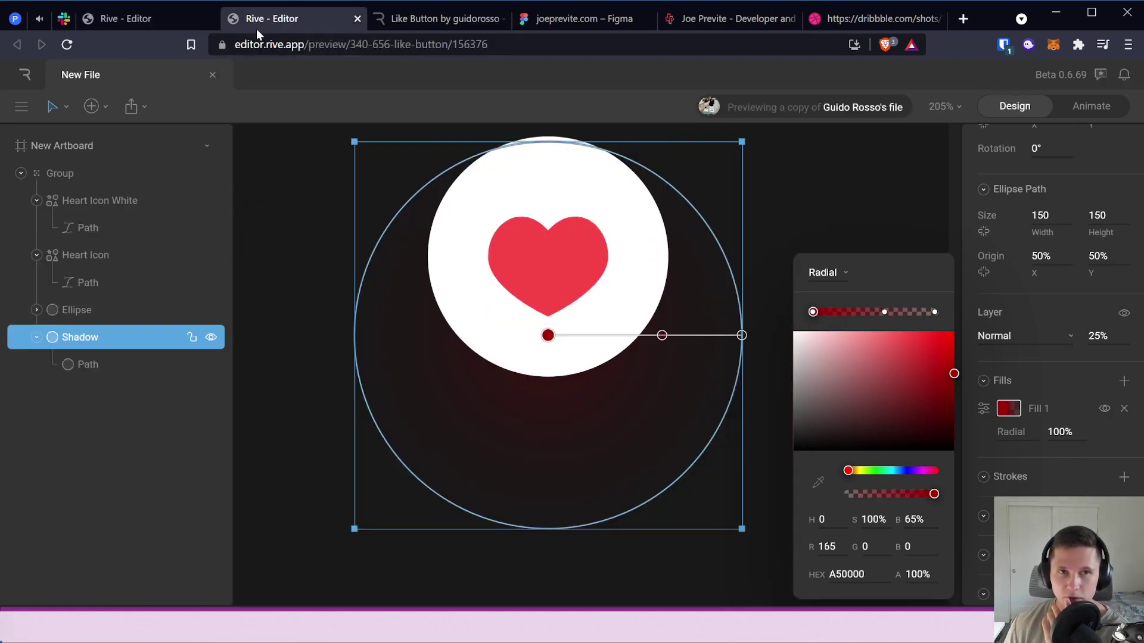
pyautogui.click(162, 17)
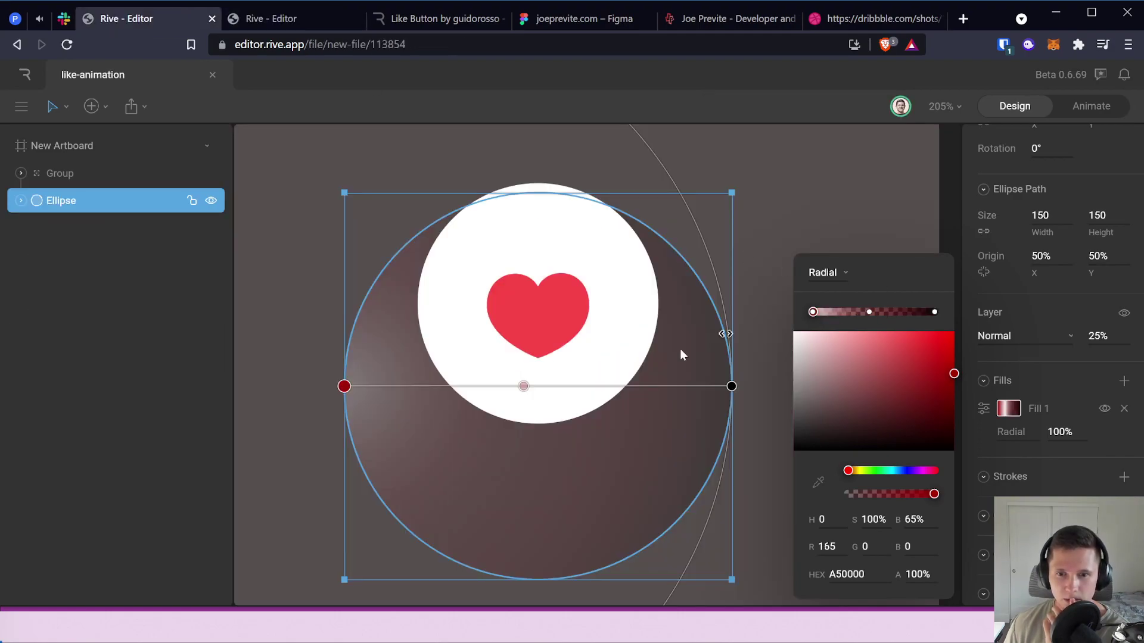
pyautogui.click(301, 23)
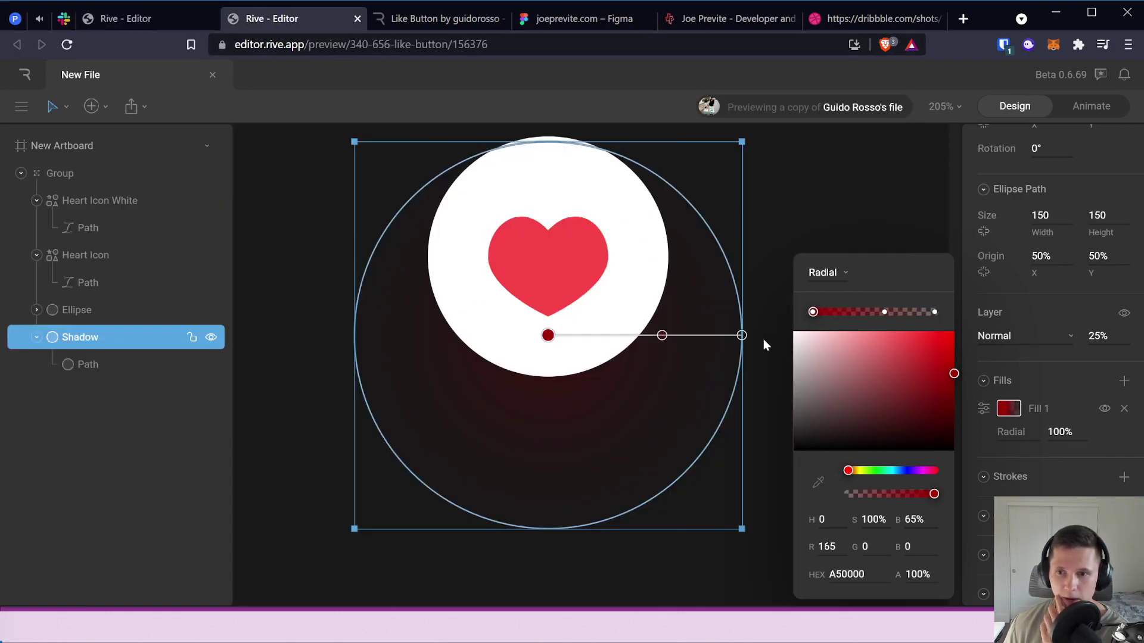
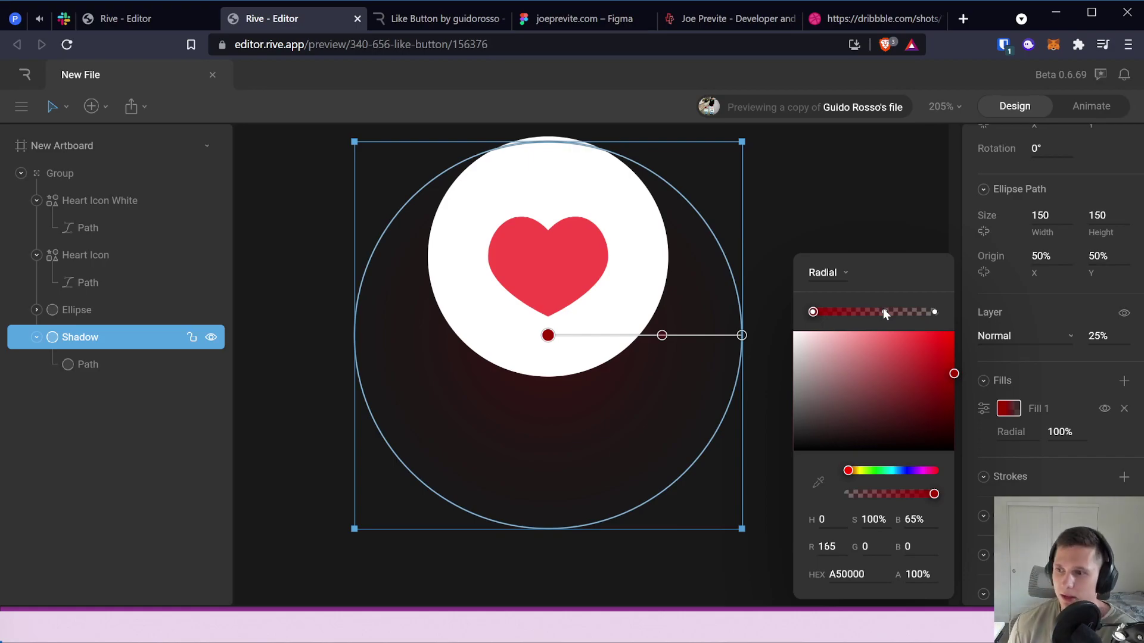
pyautogui.click(134, 20)
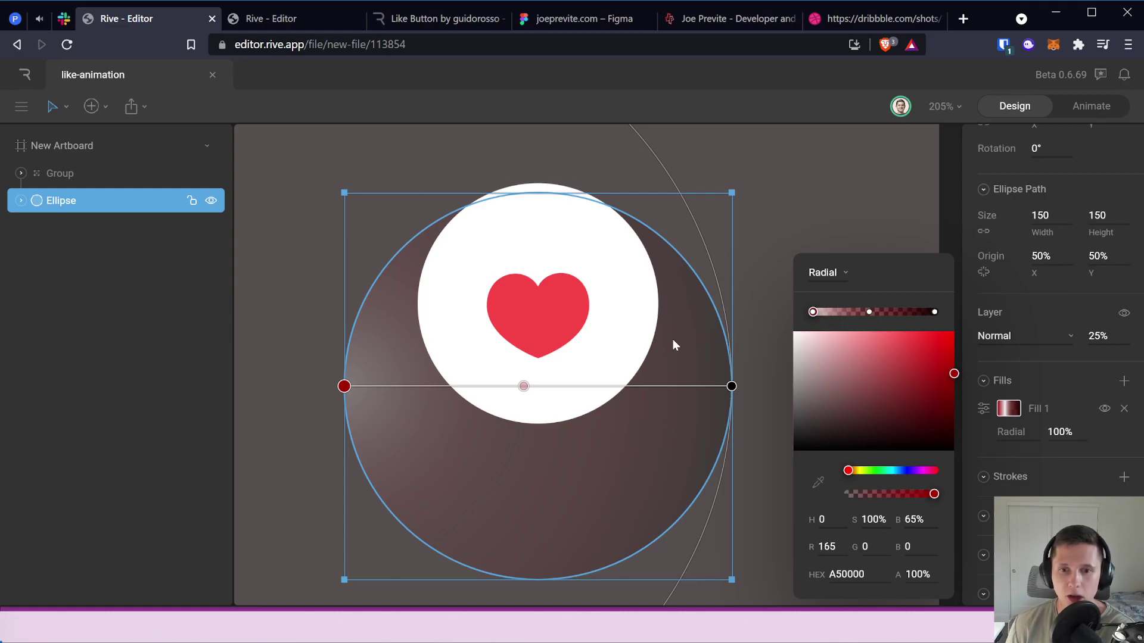
# - Move the start of the Ellipse's radial gradient to the ellipse's centre, as in the reference Shadow
pyautogui.click(272, 19)
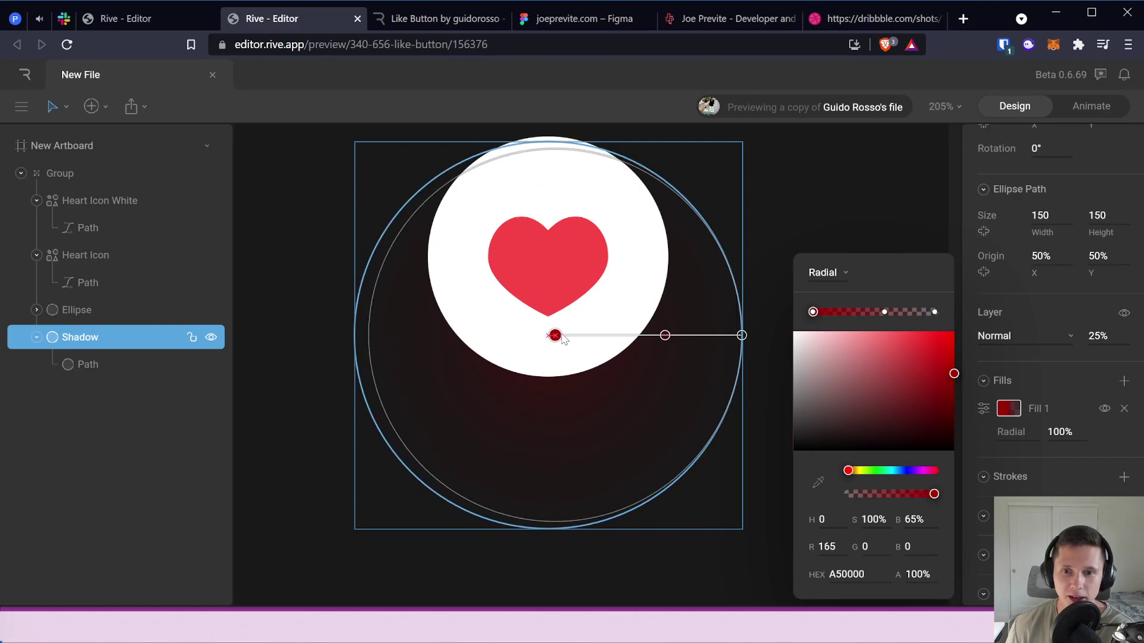
pyautogui.click(169, 14)
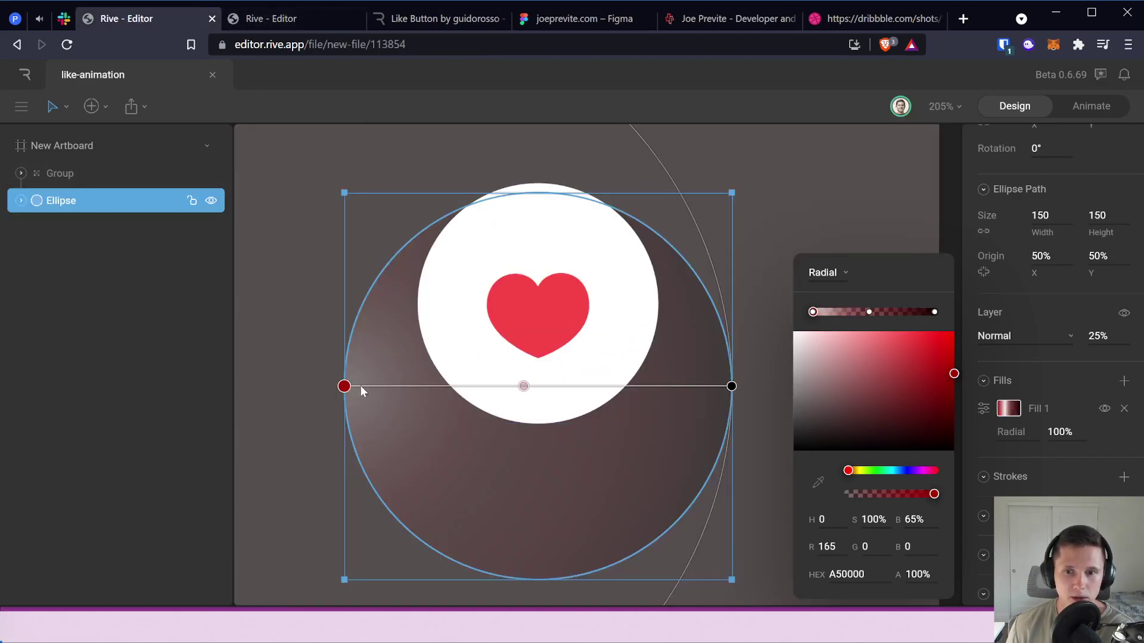
pyautogui.moveTo(347, 386); pyautogui.dragTo(543, 391)
# - Compare the gradient line and stop positions between the Ellipse and the reference Shadow, and inspect the Shadow's middle stop
pyautogui.click(246, 16)
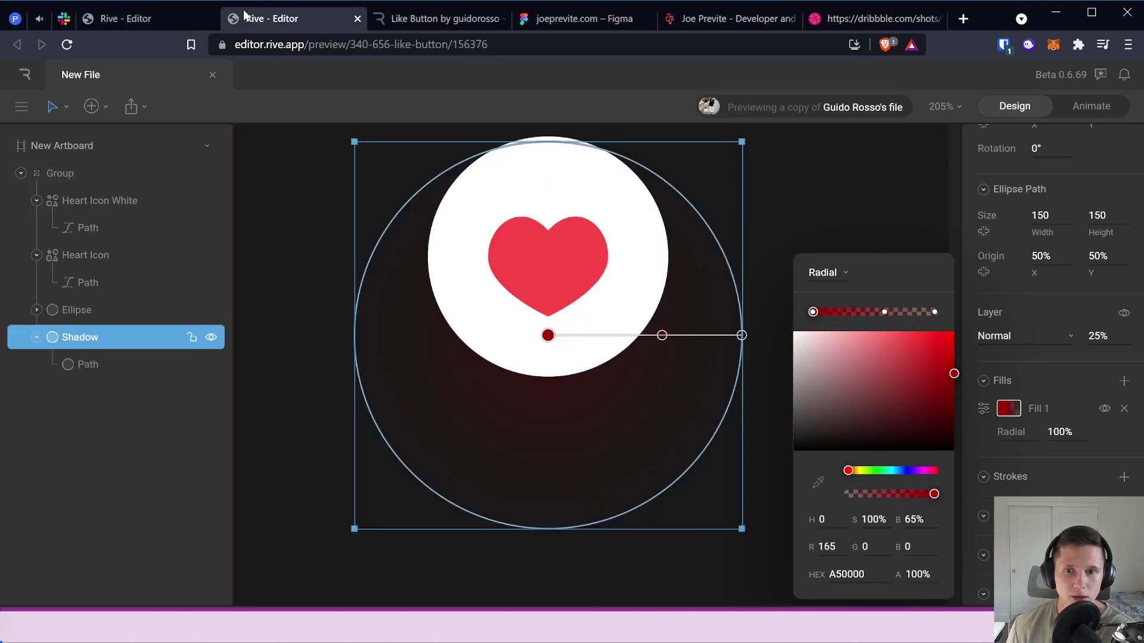
pyautogui.click(184, 6)
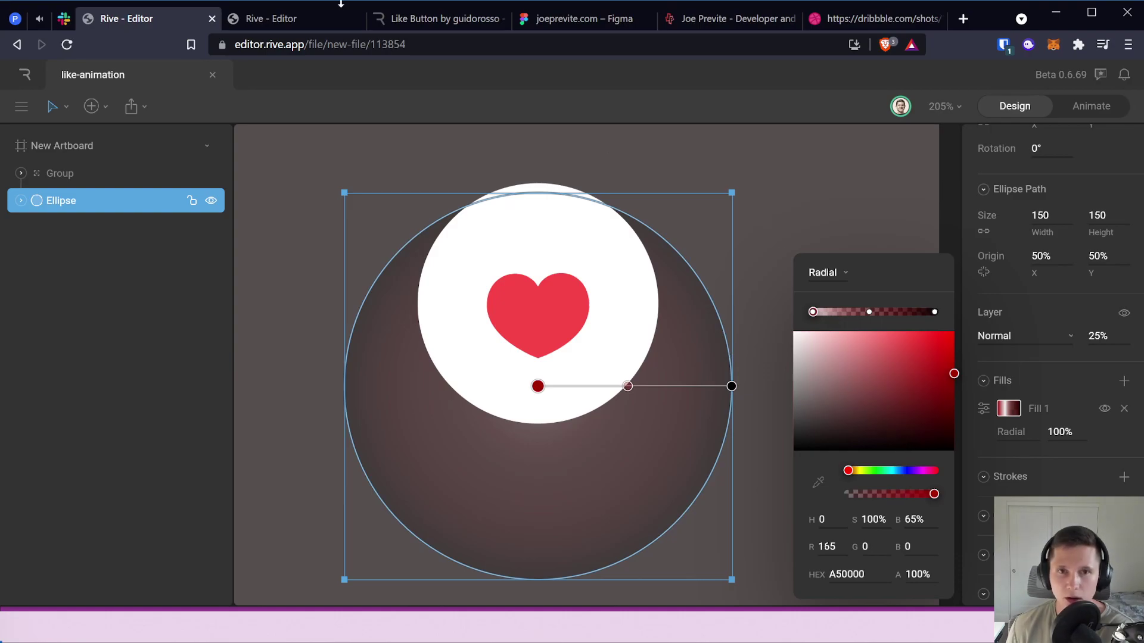
pyautogui.click(243, 19)
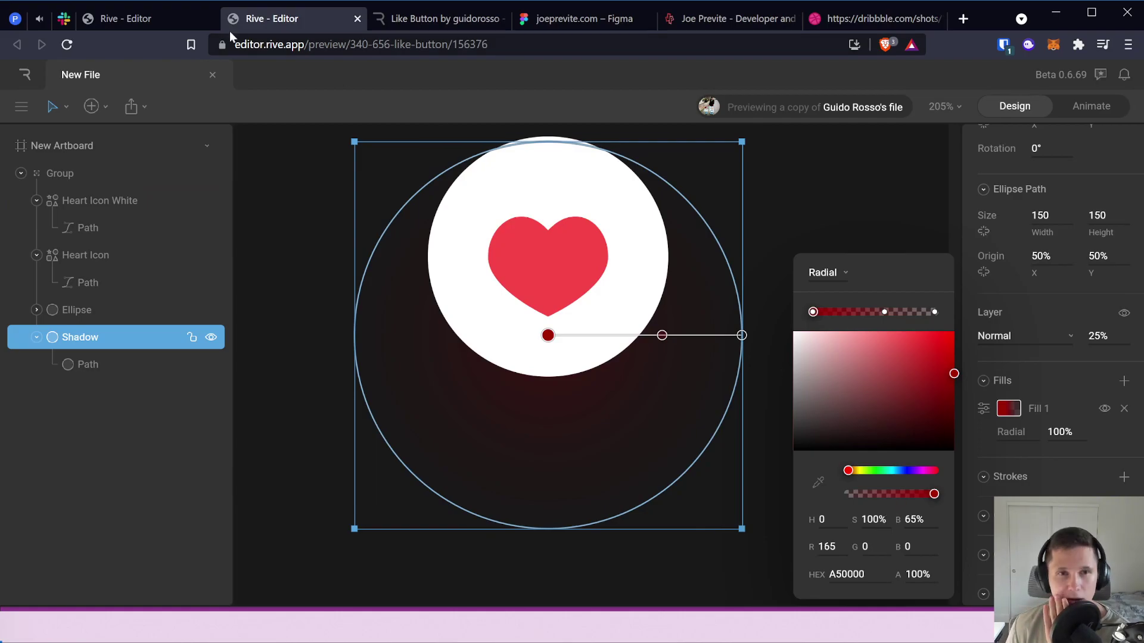
pyautogui.click(166, 15)
pyautogui.click(239, 18)
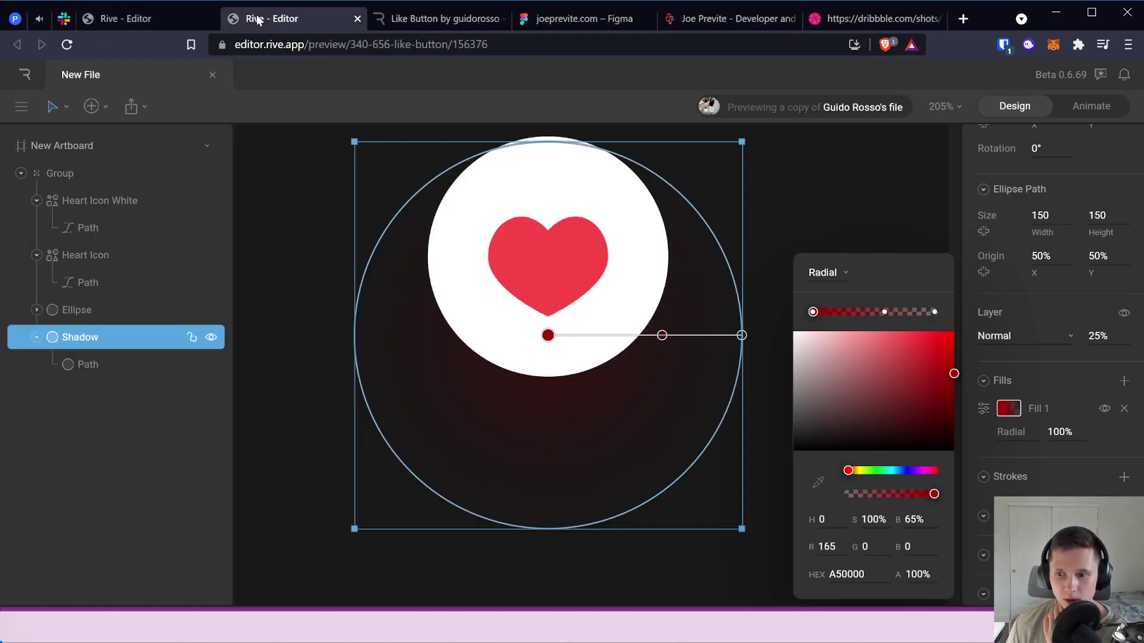
pyautogui.click(174, 14)
pyautogui.click(276, 19)
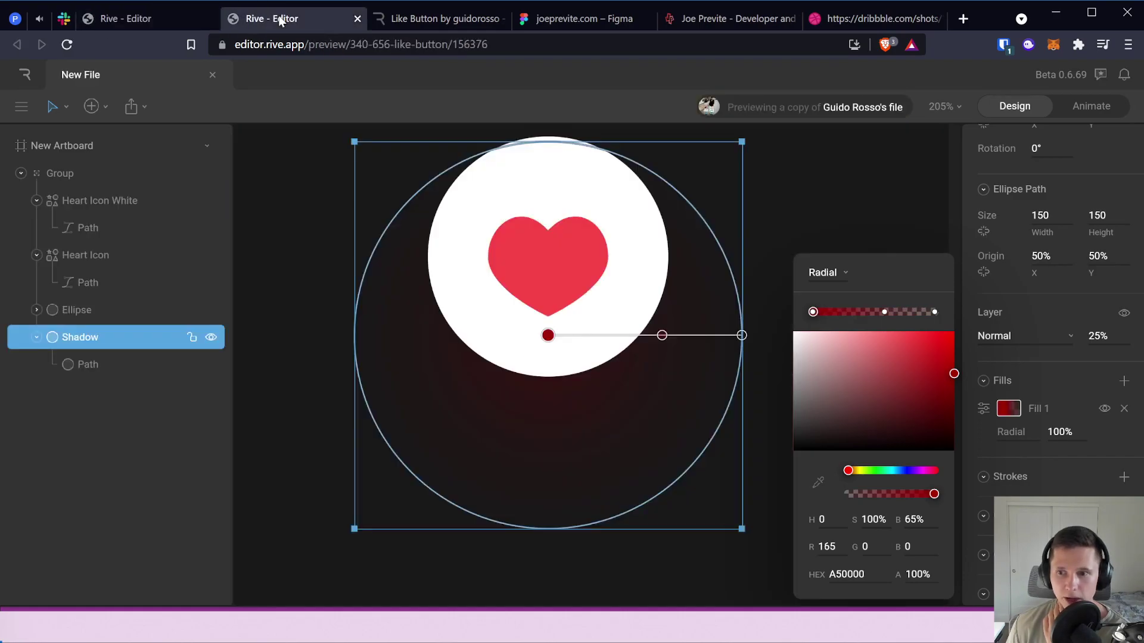
pyautogui.click(140, 18)
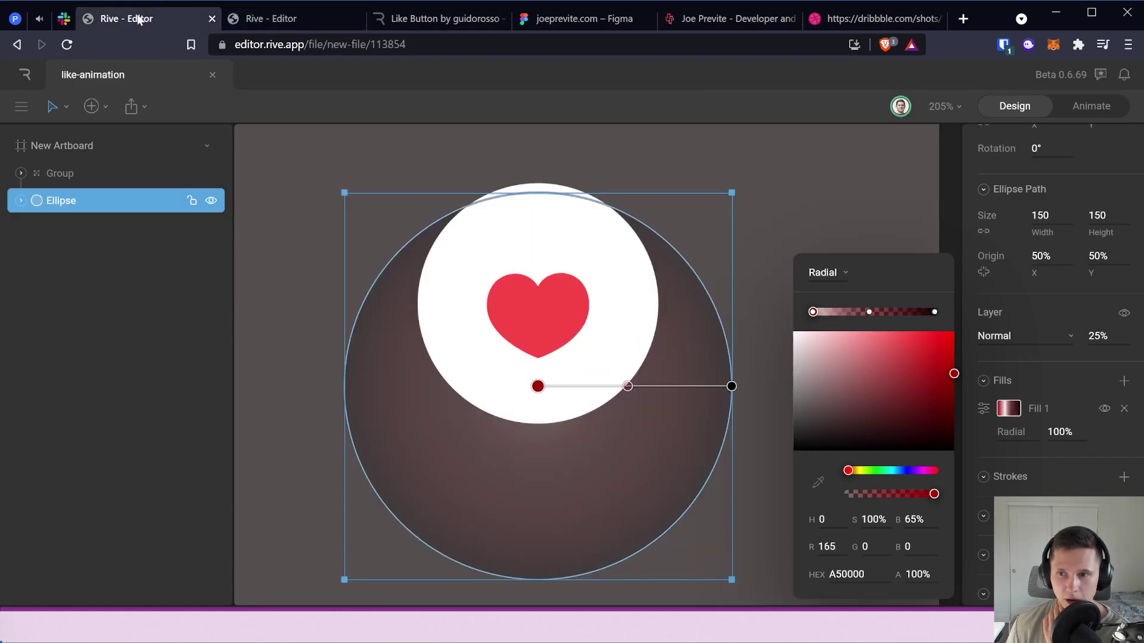
pyautogui.click(272, 19)
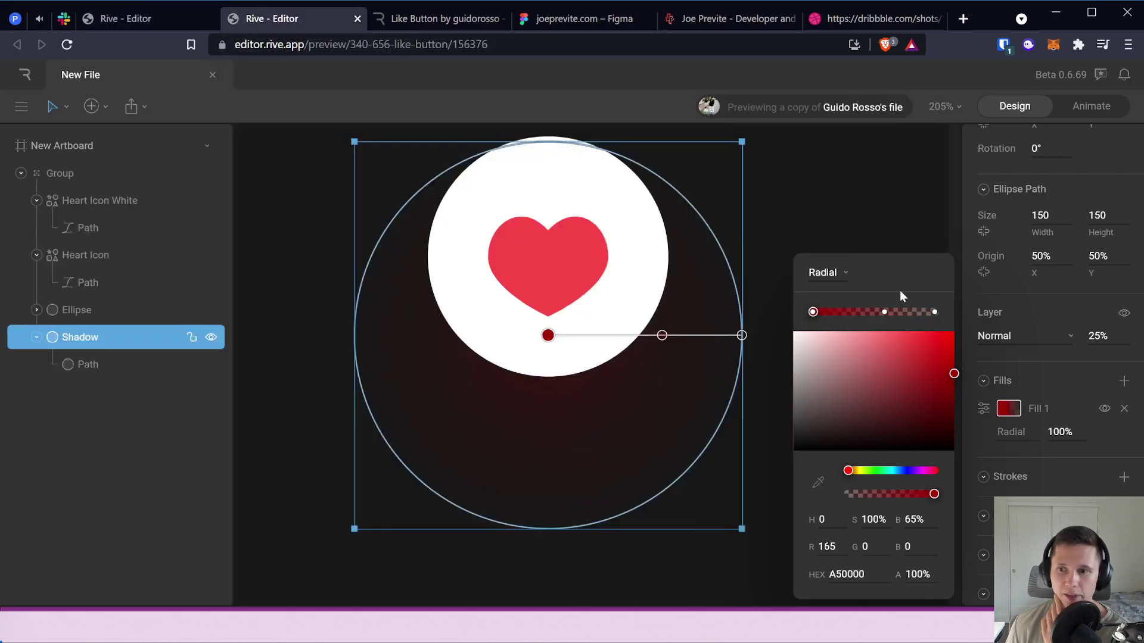
pyautogui.click(884, 314)
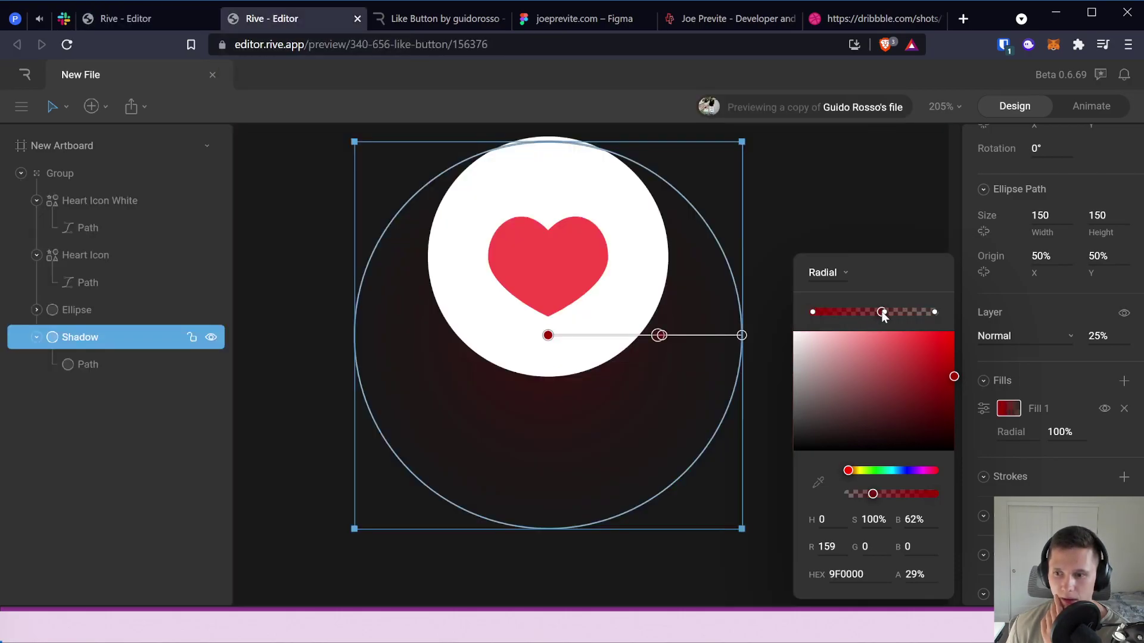
pyautogui.moveTo(884, 315); pyautogui.dragTo(884, 317)
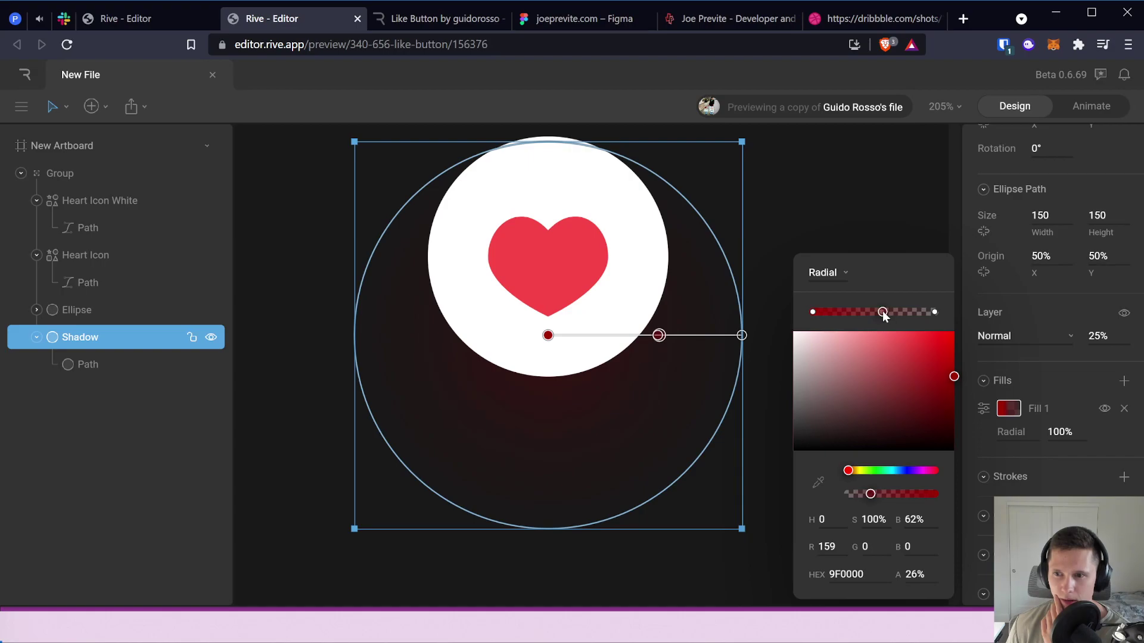
# - Copy the reference Shadow's last gradient stop colour 960000 to the Ellipse's last gradient stop
pyautogui.click(935, 313)
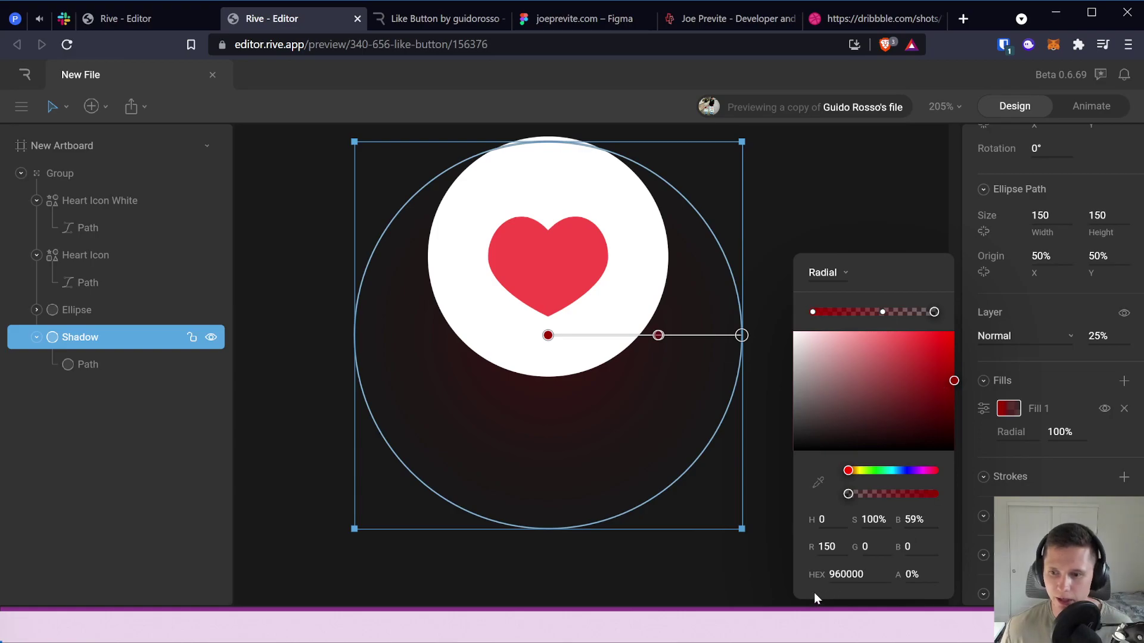
pyautogui.click(842, 574)
pyautogui.hotkey('ctrl', 'c')
pyautogui.click(185, 15)
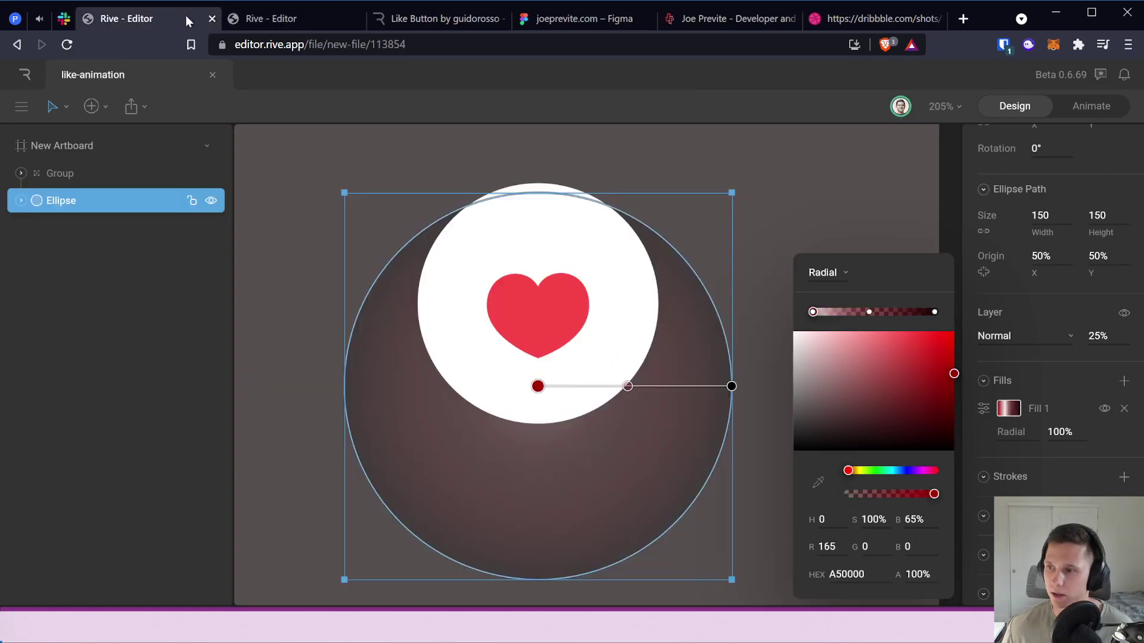
pyautogui.click(934, 311)
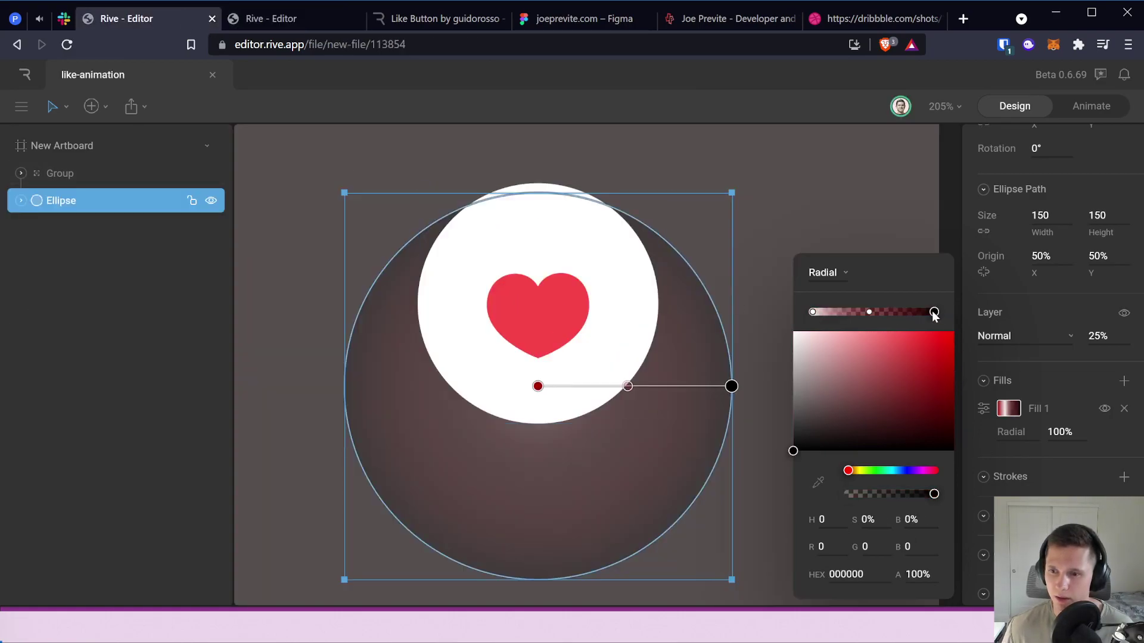
pyautogui.click(846, 574)
pyautogui.hotkey('ctrl', 'v')
pyautogui.press('Return')
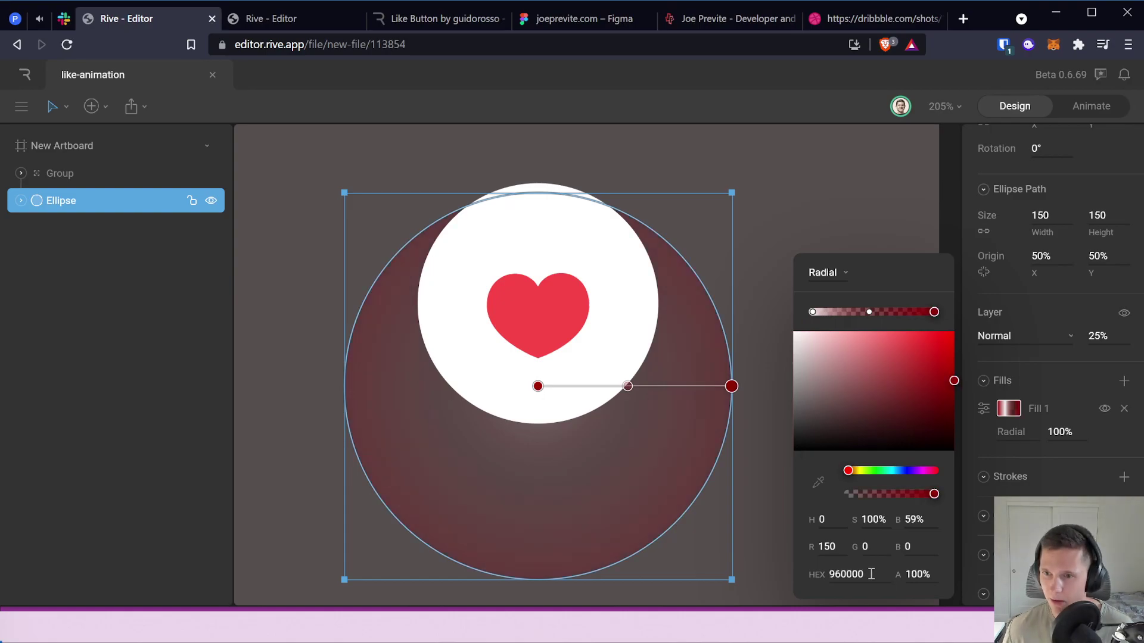
# - Set the opacity of the Ellipse's last gradient stop to 0%, matching the reference Shadow
pyautogui.click(301, 18)
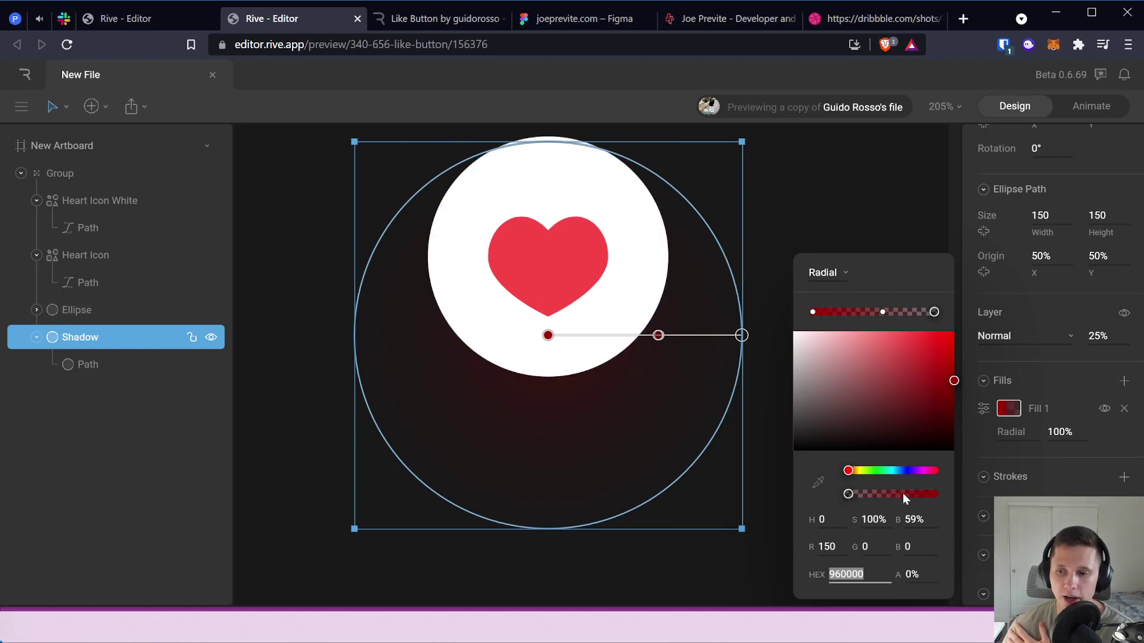
pyautogui.click(161, 19)
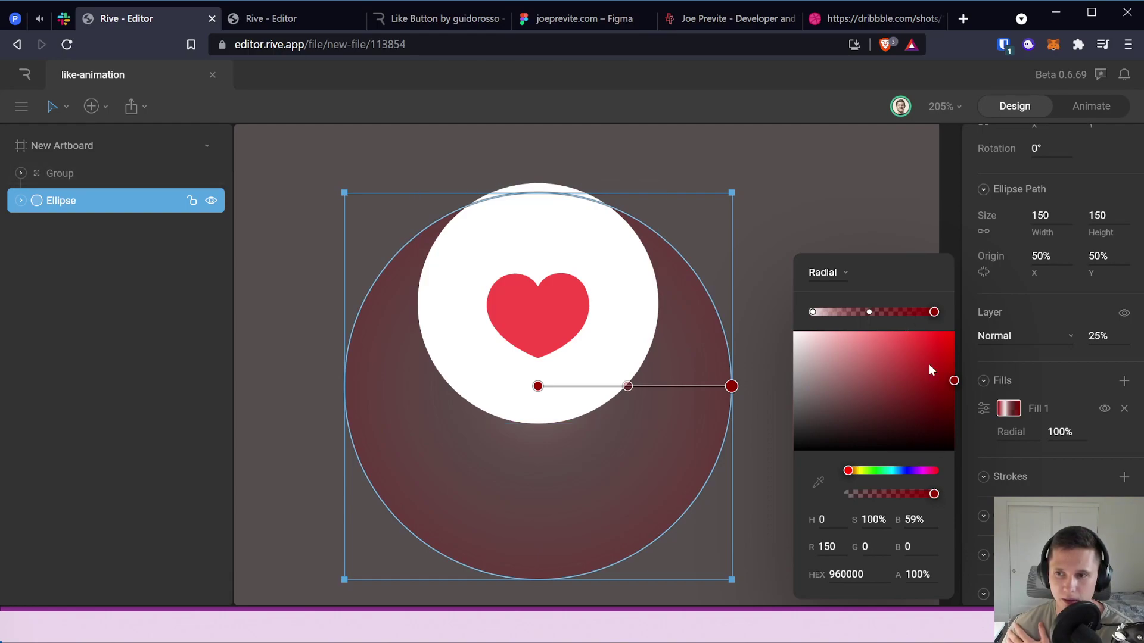
pyautogui.moveTo(936, 496); pyautogui.dragTo(835, 498)
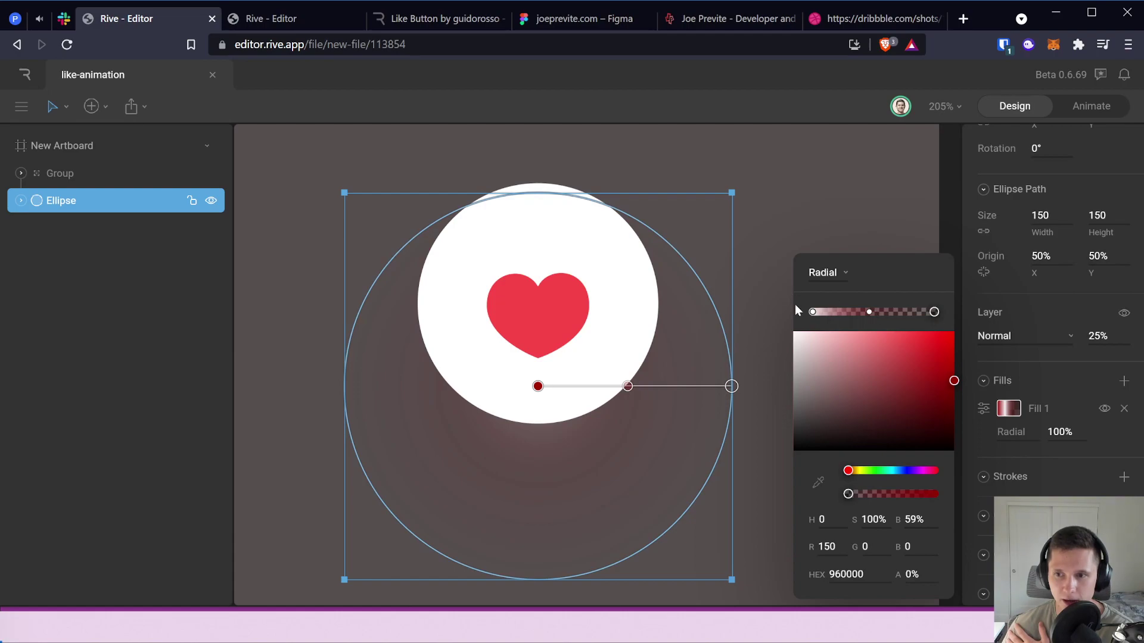
# - Compare the first gradient stop's colour and opacity with the reference Shadow's, and undo a trial move of the gradient's end point
pyautogui.click(813, 312)
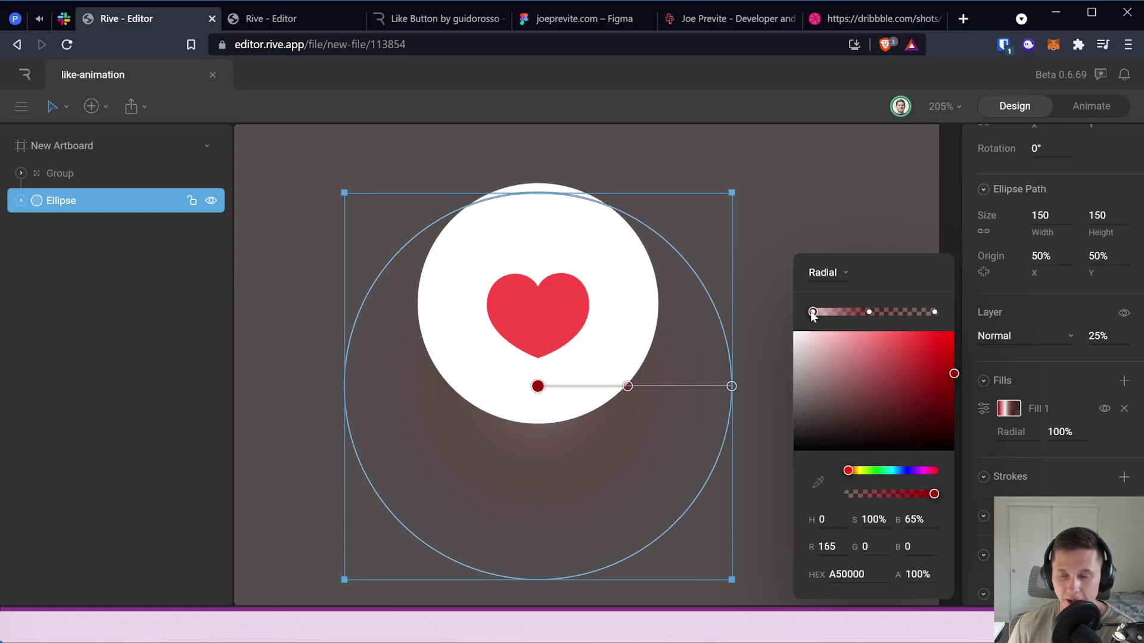
pyautogui.click(311, 12)
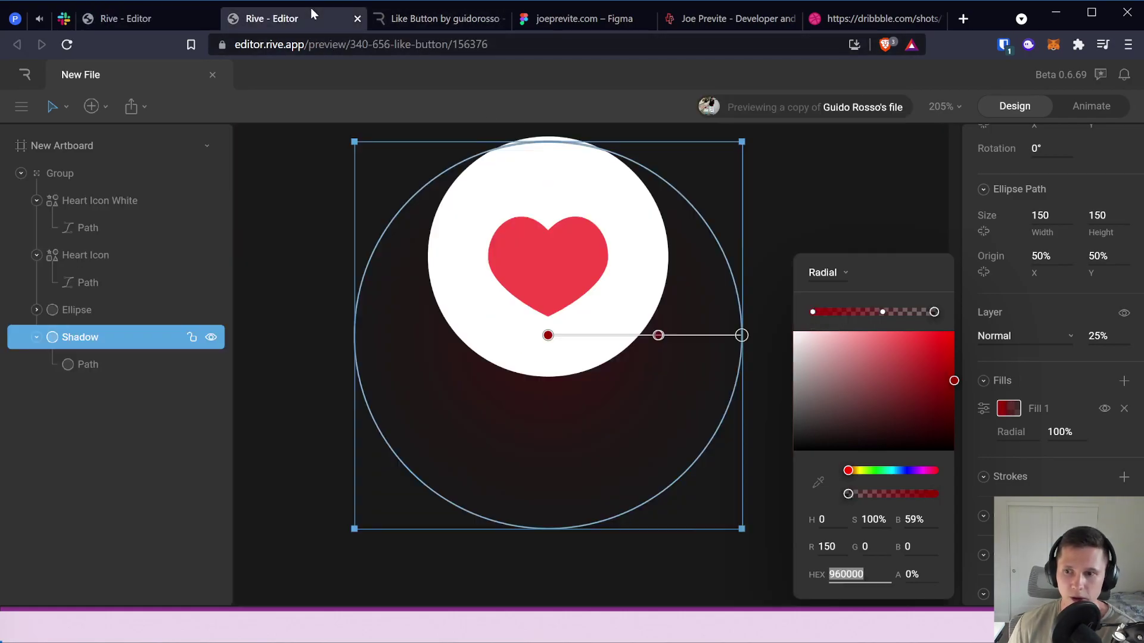
pyautogui.click(813, 313)
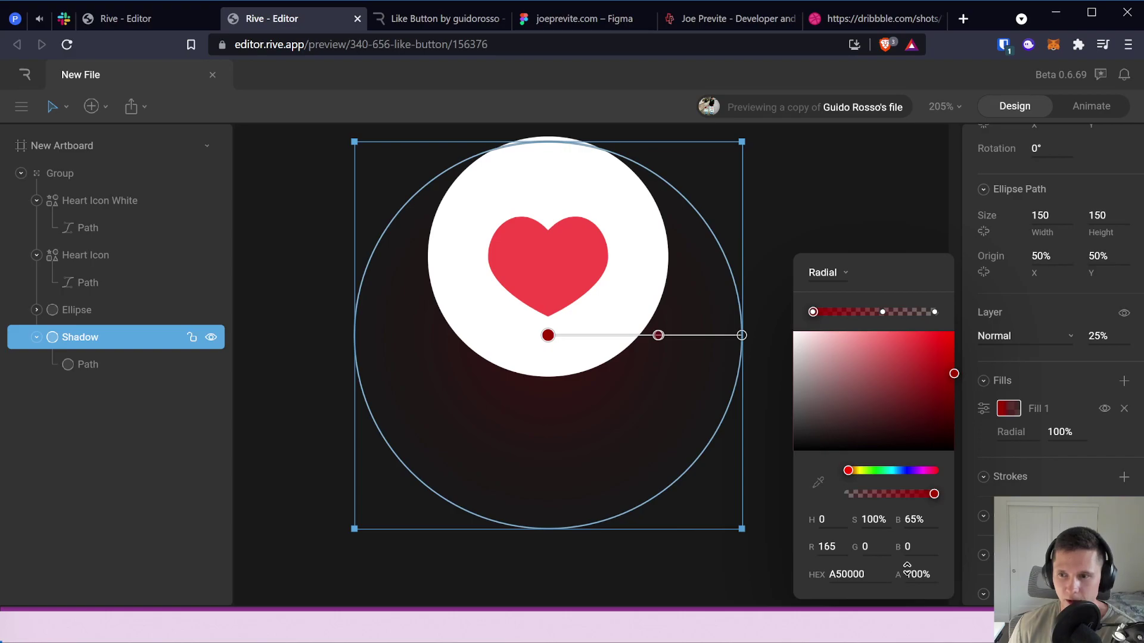
pyautogui.click(148, 22)
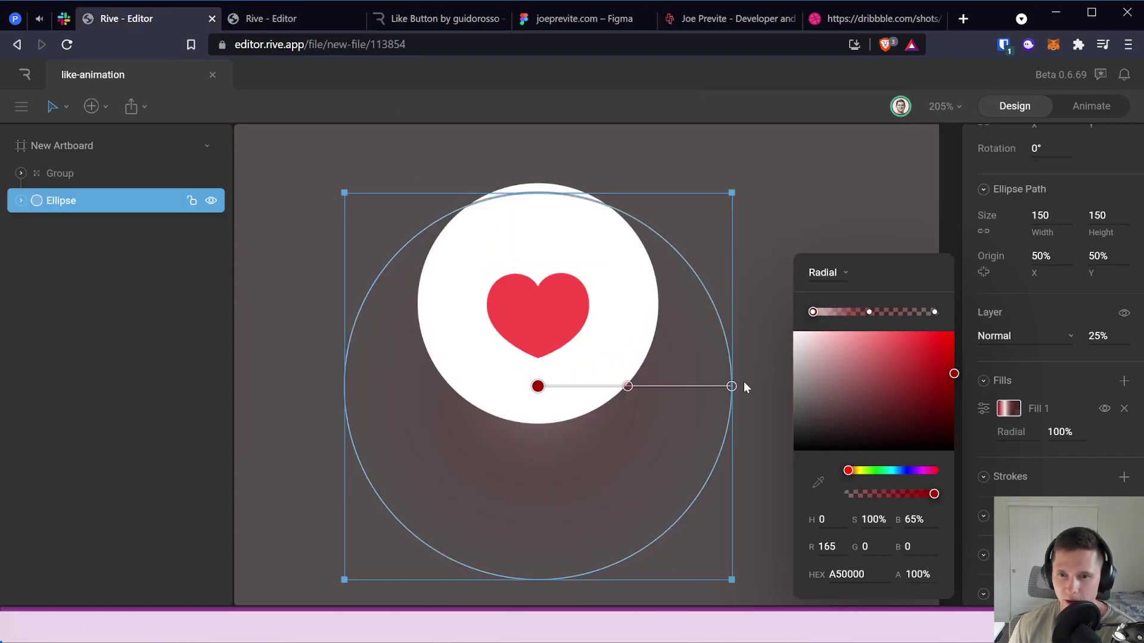
pyautogui.moveTo(730, 389); pyautogui.dragTo(710, 361)
pyautogui.hotkey('ctrl', 'z')
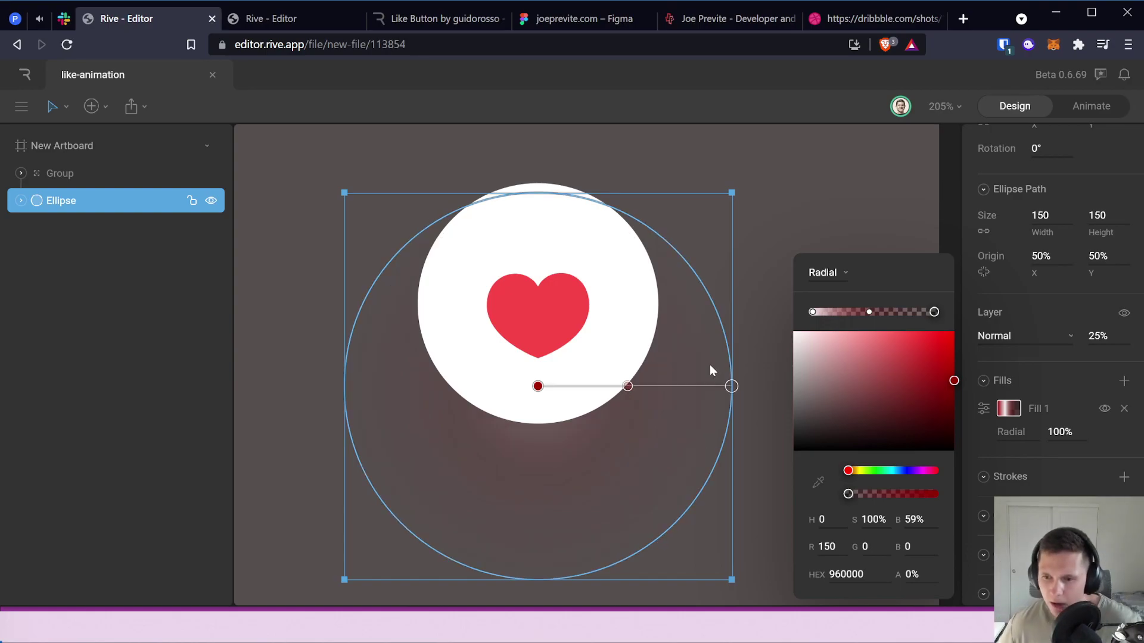
# - Shift the Ellipse's A50000 gradient stop slightly past the white stop at the gradient's start, after checking the reference Shadow
pyautogui.click(291, 19)
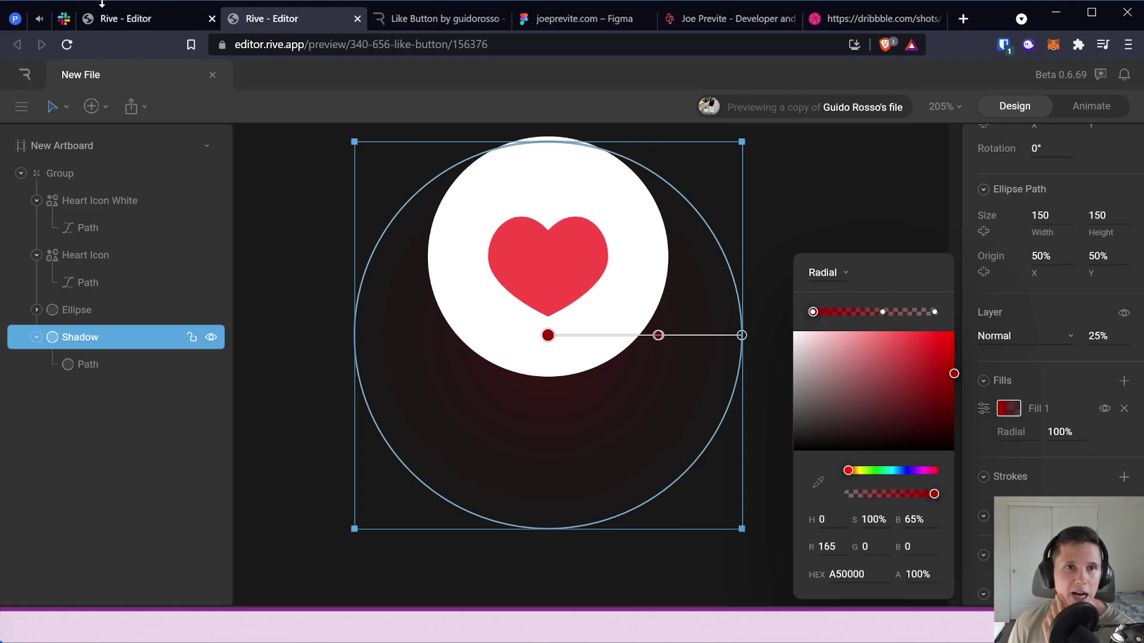
pyautogui.click(114, 19)
pyautogui.click(813, 313)
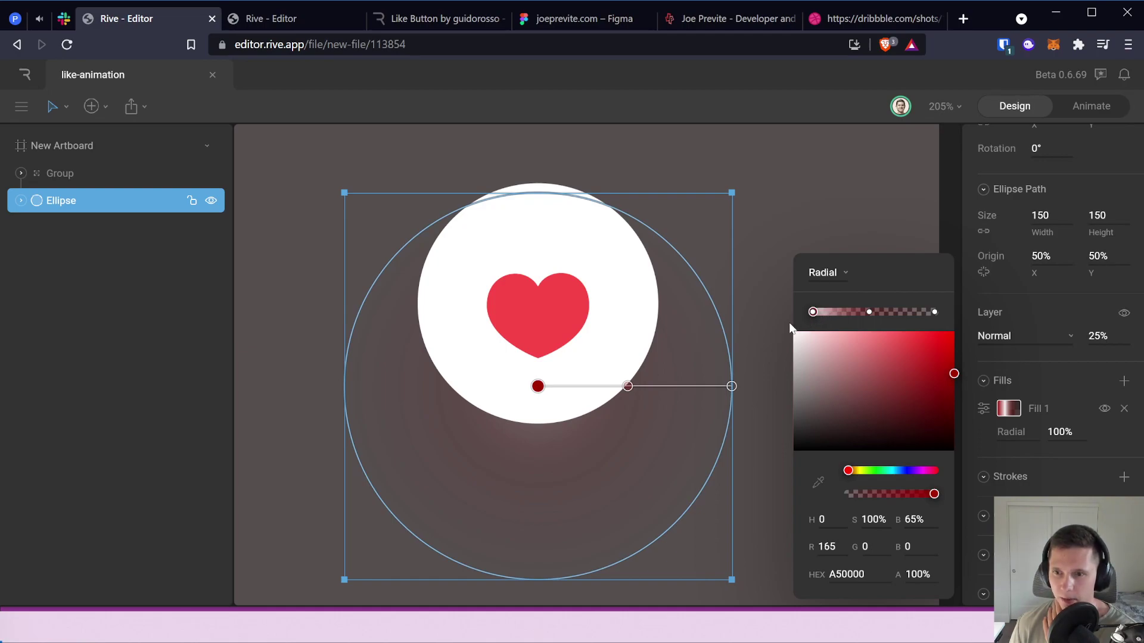
pyautogui.moveTo(812, 312)
pyautogui.mouseDown()
pyautogui.moveTo(846, 311)
pyautogui.moveTo(801, 315)
pyautogui.moveTo(835, 312)
pyautogui.moveTo(813, 312)
pyautogui.mouseUp()
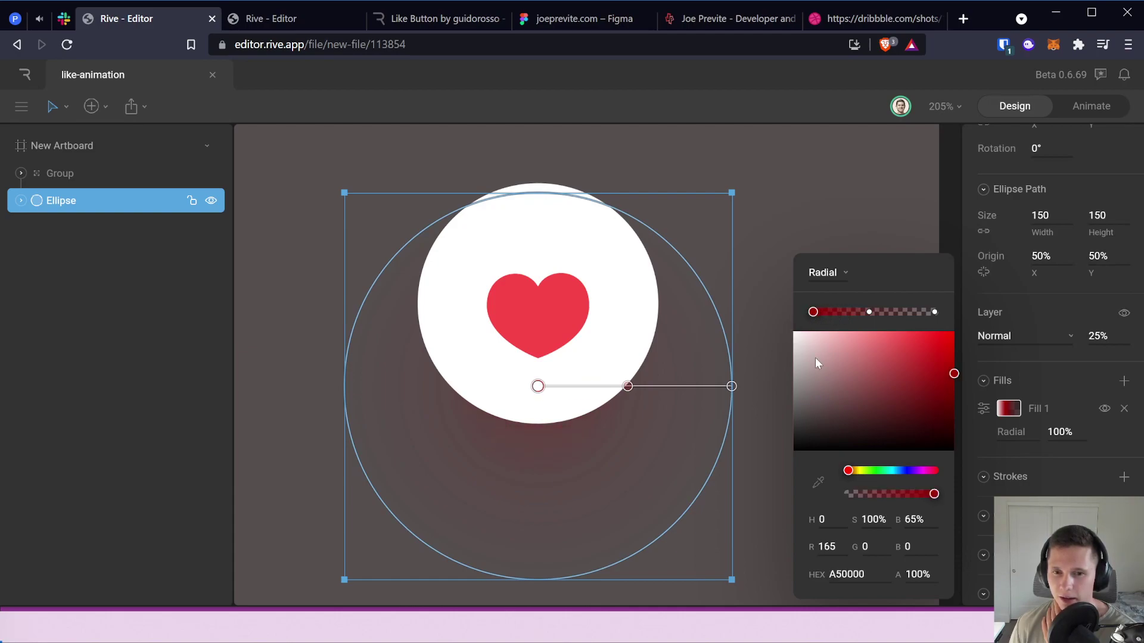
# - Move the Ellipse's middle gradient stop outward to match its position in the reference Shadow's gradient
pyautogui.click(253, 21)
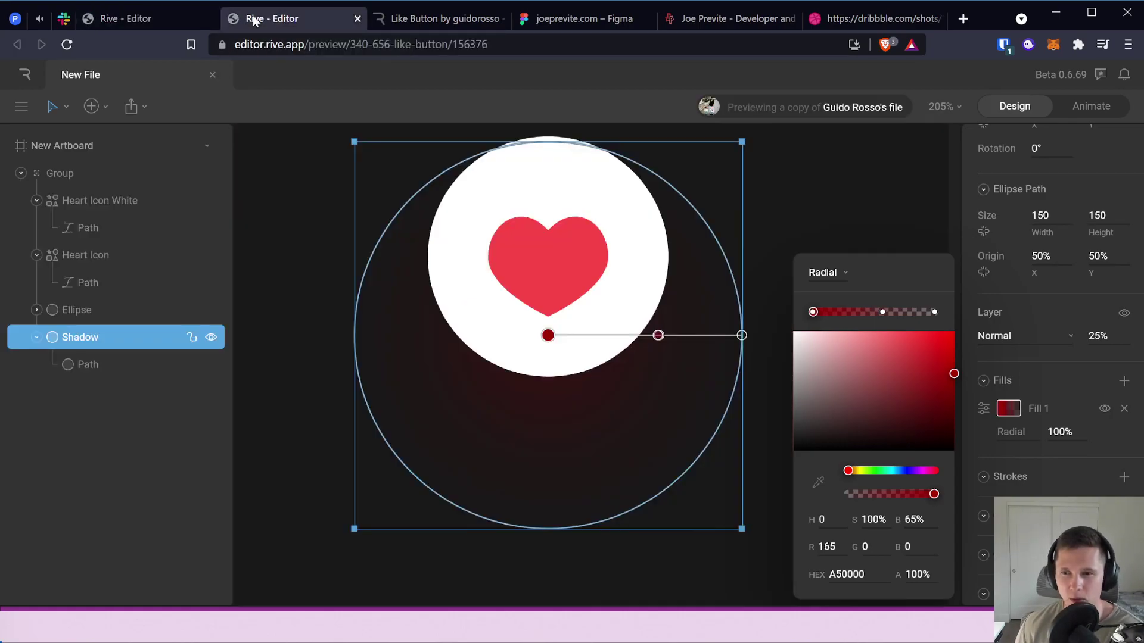
pyautogui.click(180, 18)
pyautogui.click(249, 20)
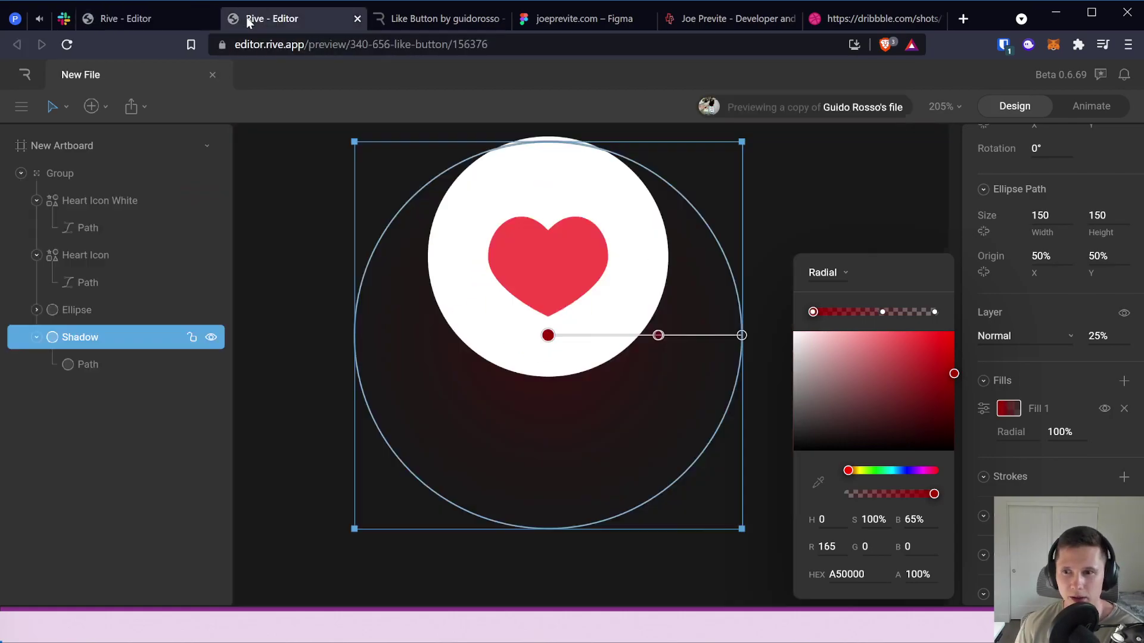
pyautogui.click(165, 20)
pyautogui.moveTo(870, 316); pyautogui.dragTo(884, 316)
# - Compare the Ellipse's shadow effect with the reference Shadow, also viewing it with only the artboard selected
pyautogui.click(266, 19)
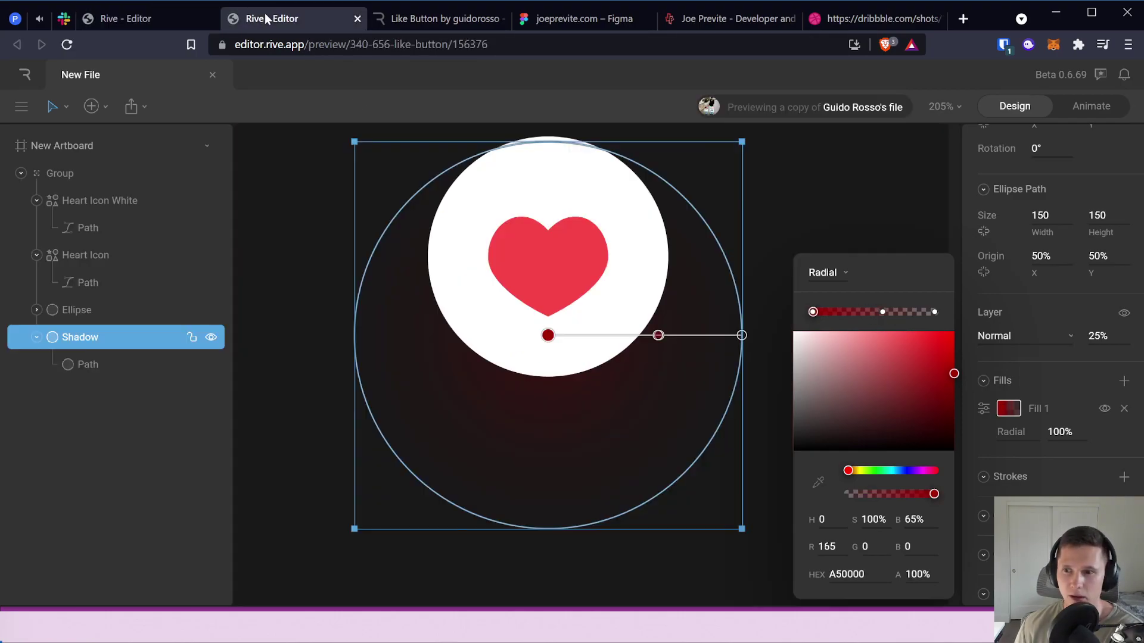
pyautogui.click(165, 26)
pyautogui.click(242, 19)
pyautogui.click(155, 20)
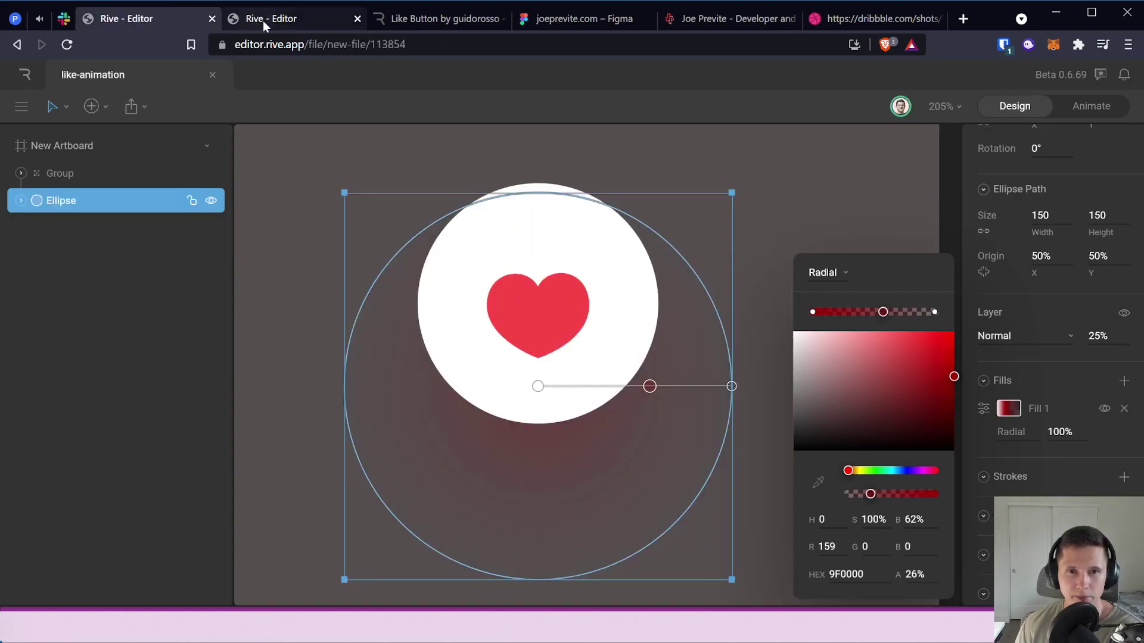
pyautogui.click(327, 21)
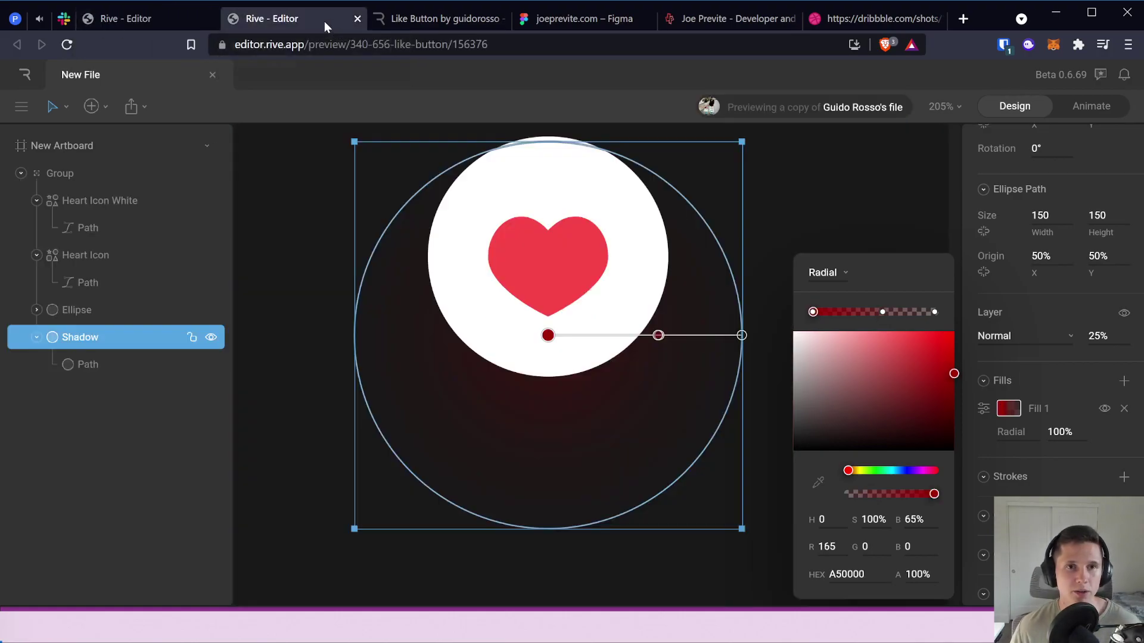
pyautogui.click(176, 19)
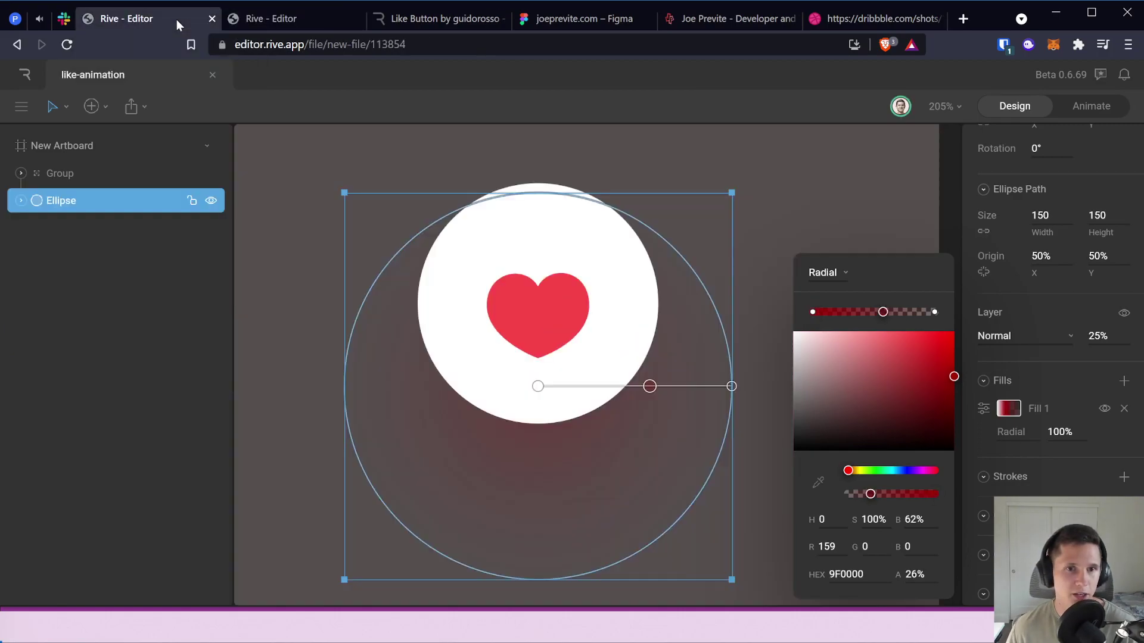
pyautogui.click(102, 151)
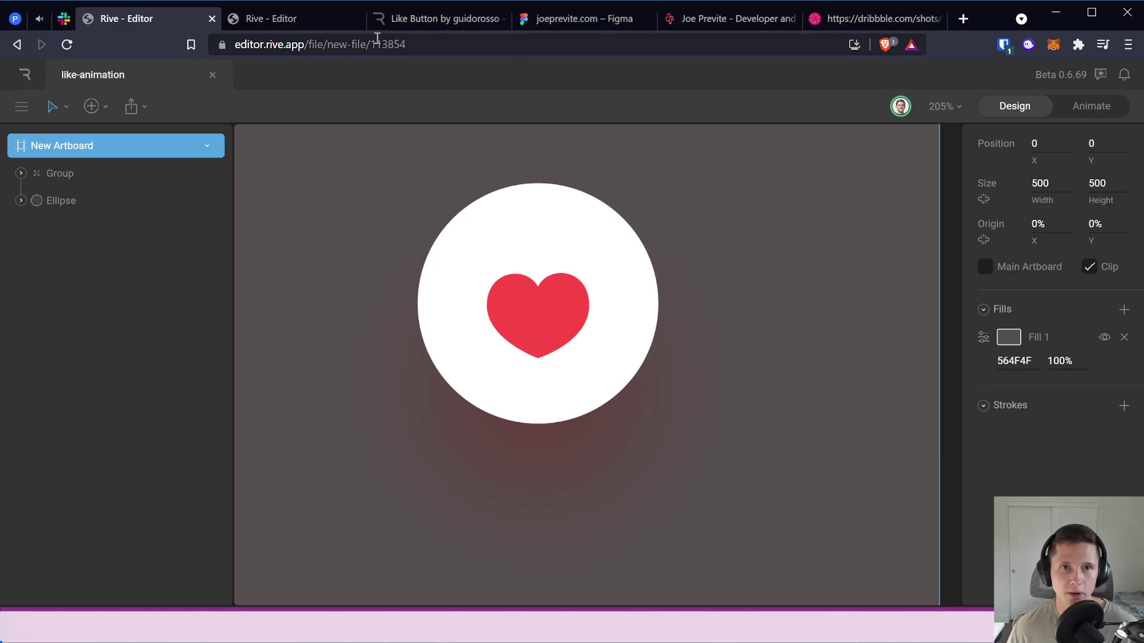
pyautogui.click(316, 26)
pyautogui.scroll(-5, 337, 234)
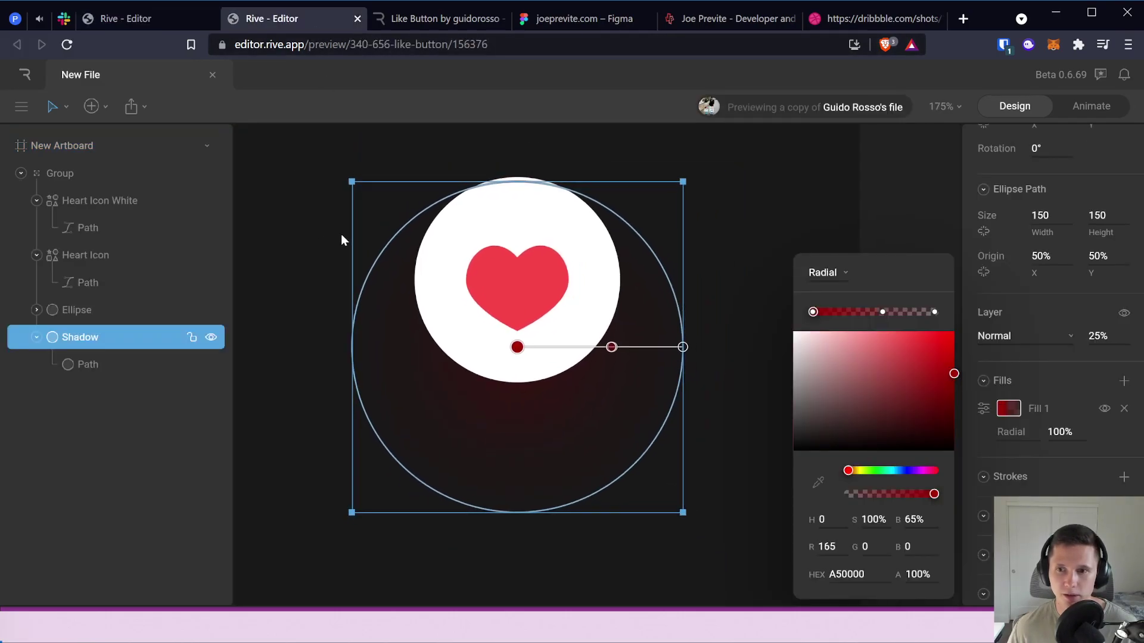
pyautogui.scroll(4, 455, 334)
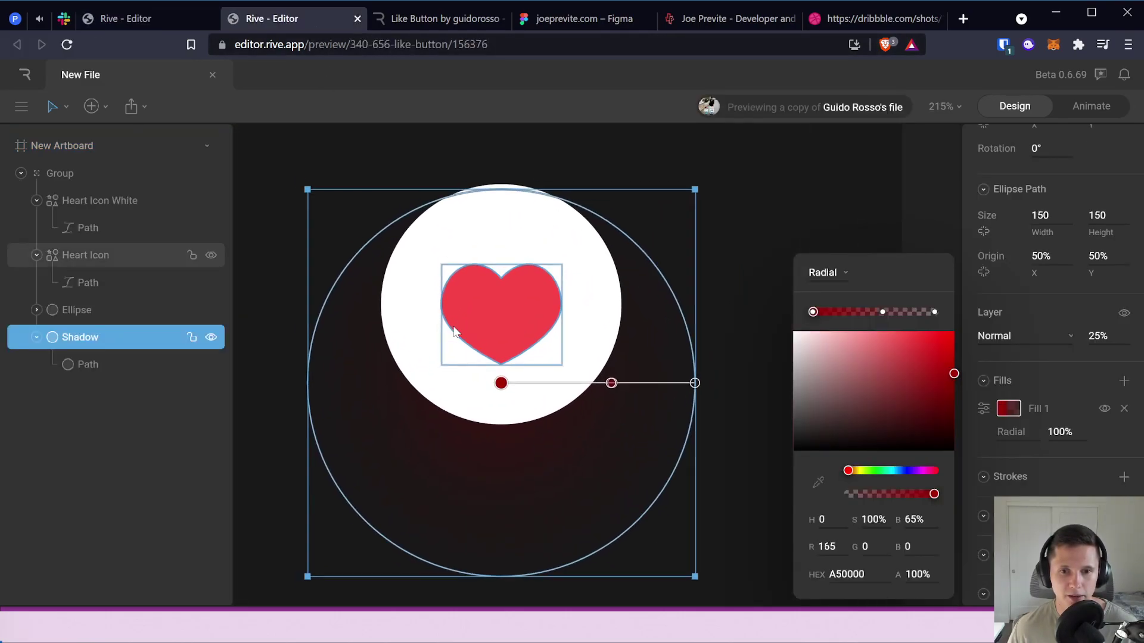
# - Set the artboard's fill colour to 000000 in the like-animation file
pyautogui.click(162, 13)
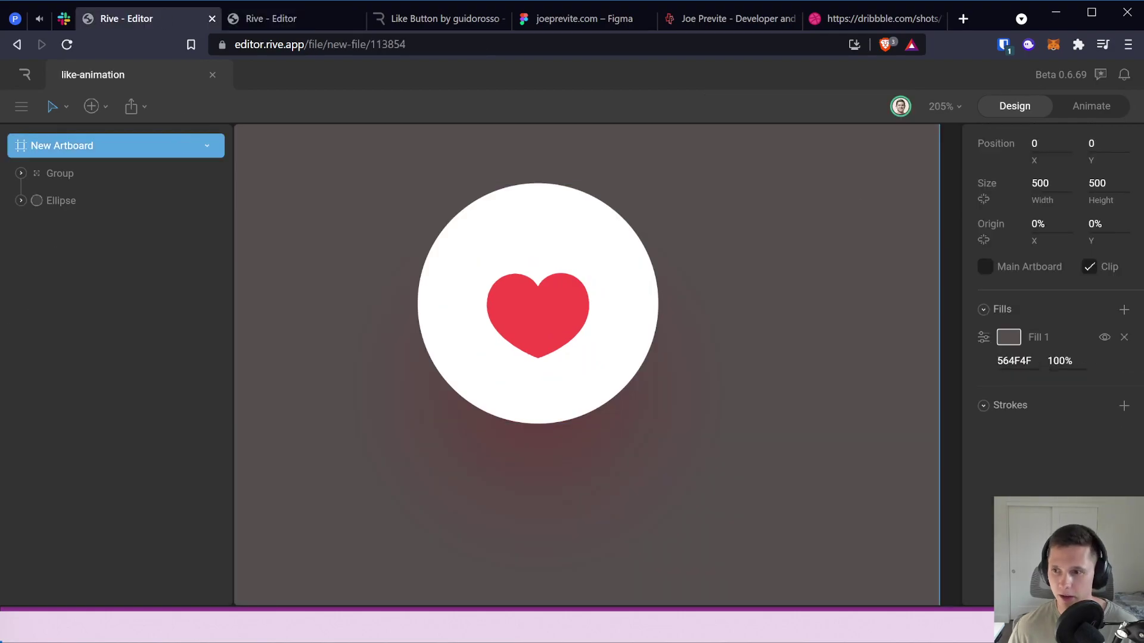
pyautogui.click(1034, 362)
pyautogui.write('000000')
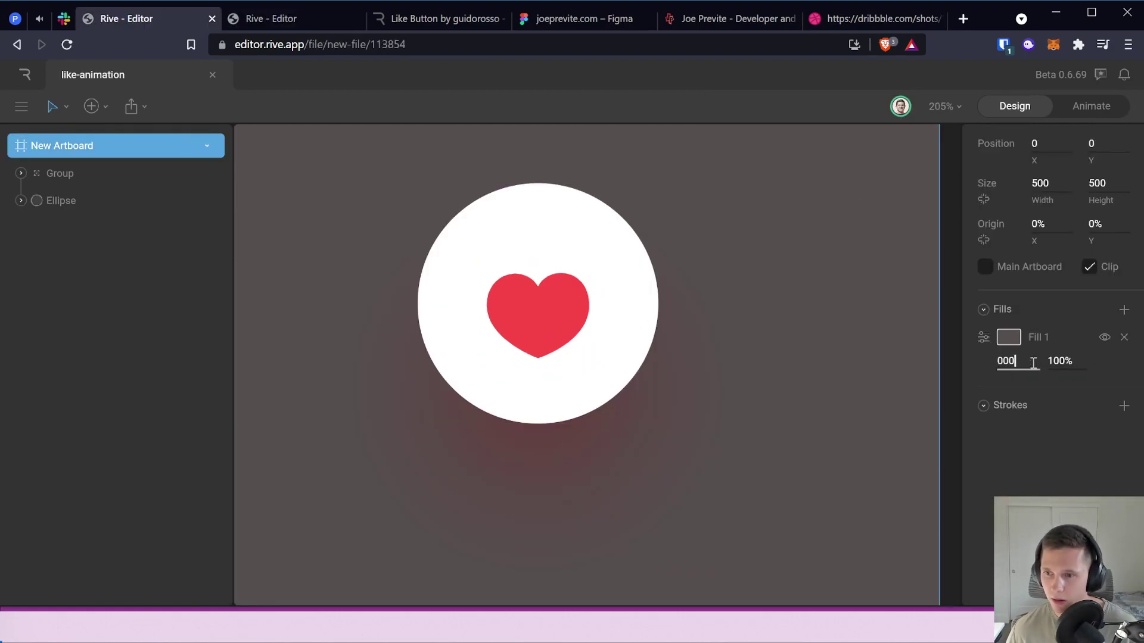
pyautogui.press('Return')
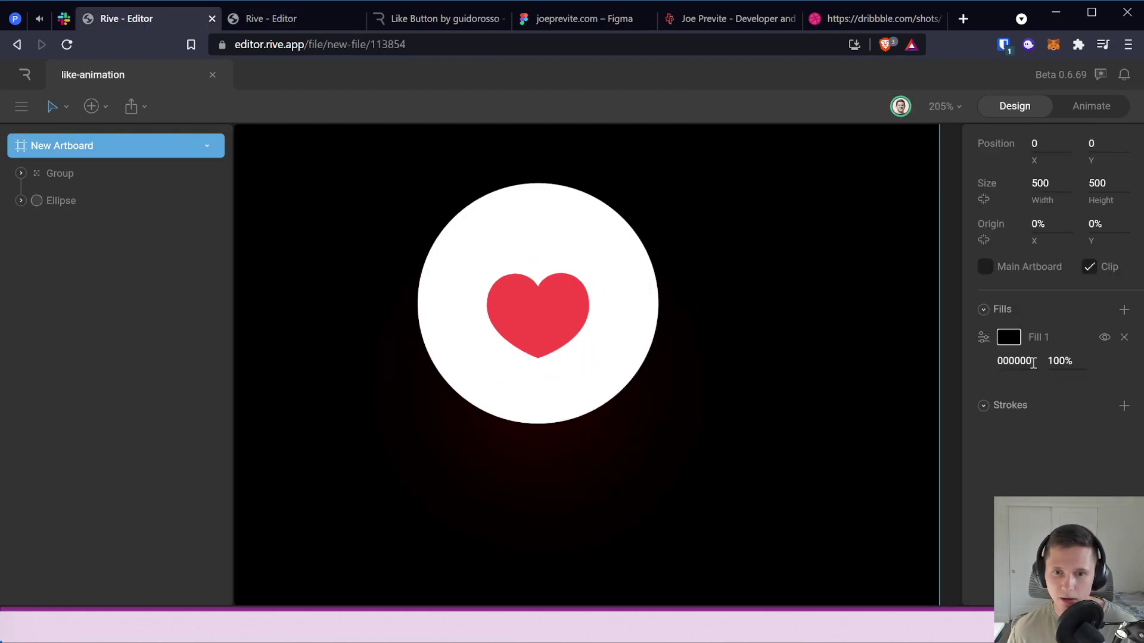
# - Check the reference artboard's fill colour and set the like-animation artboard's fill to 191818
pyautogui.click(337, 19)
pyautogui.click(39, 153)
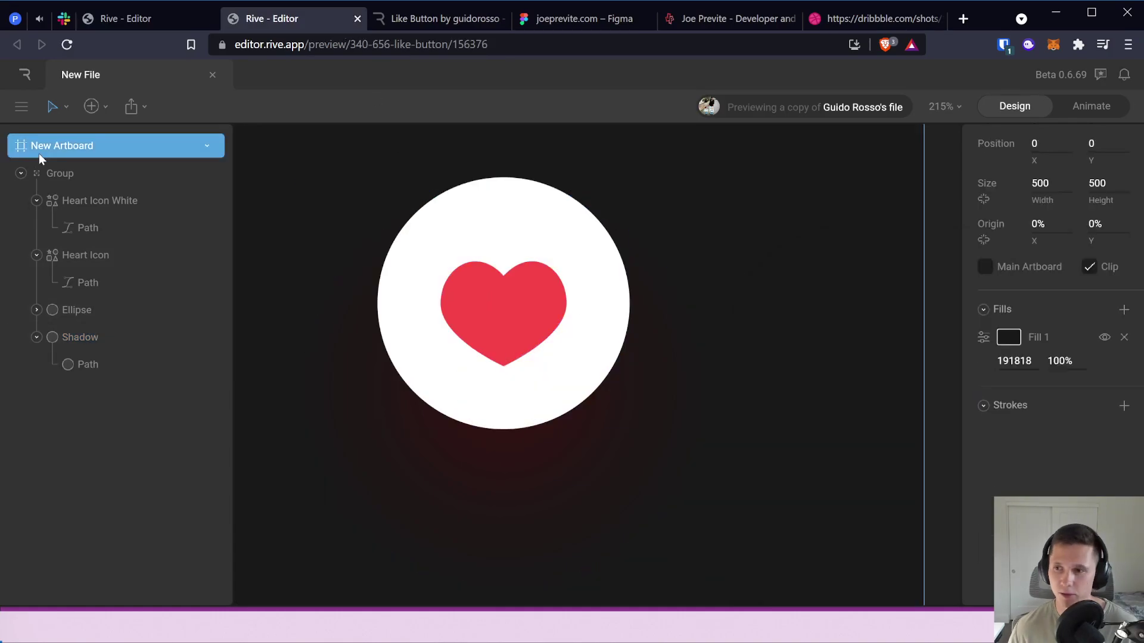
pyautogui.click(183, 23)
pyautogui.click(1013, 361)
pyautogui.write('191818')
pyautogui.press('Return')
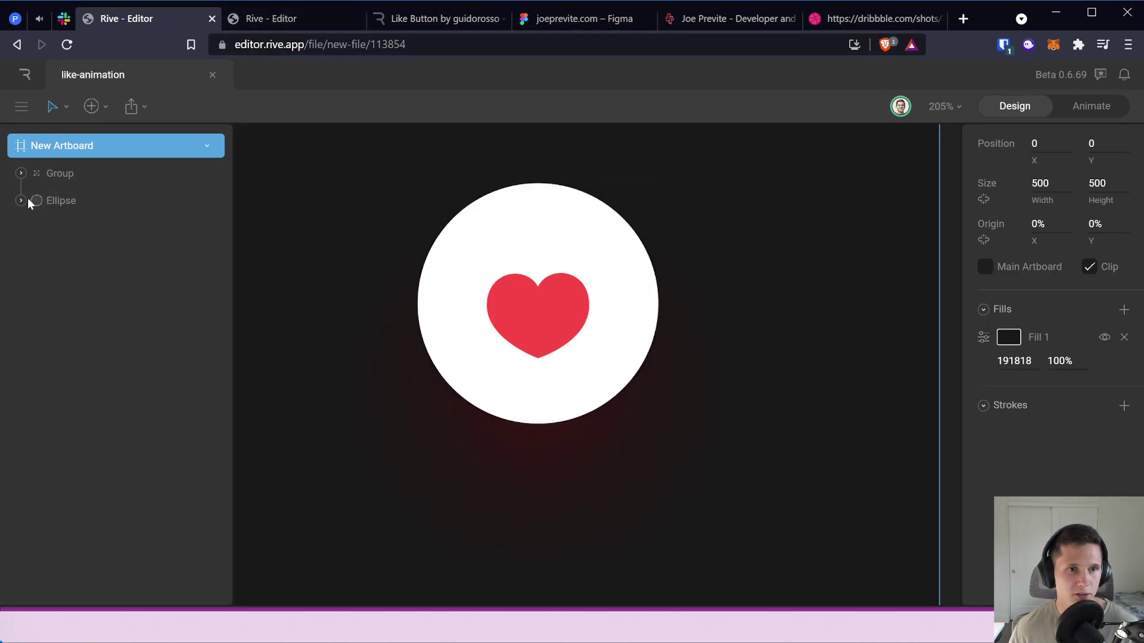
# - Compare the like-animation artwork with the reference file, examining the shadow's look and the layer names and structure
pyautogui.click(48, 202)
pyautogui.click(259, 24)
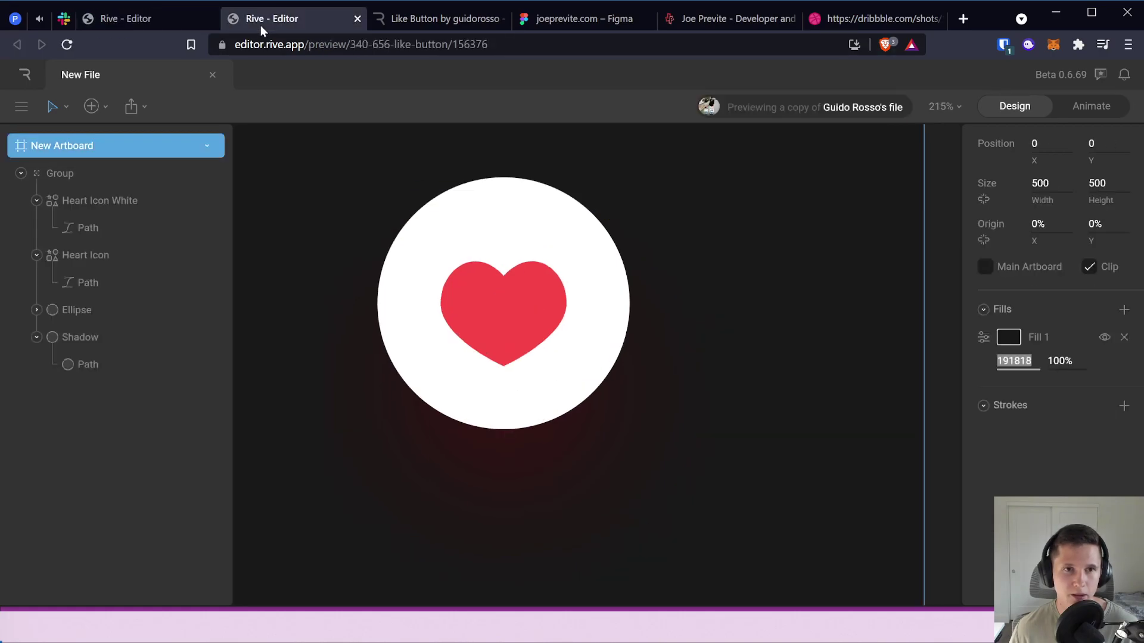
pyautogui.click(169, 15)
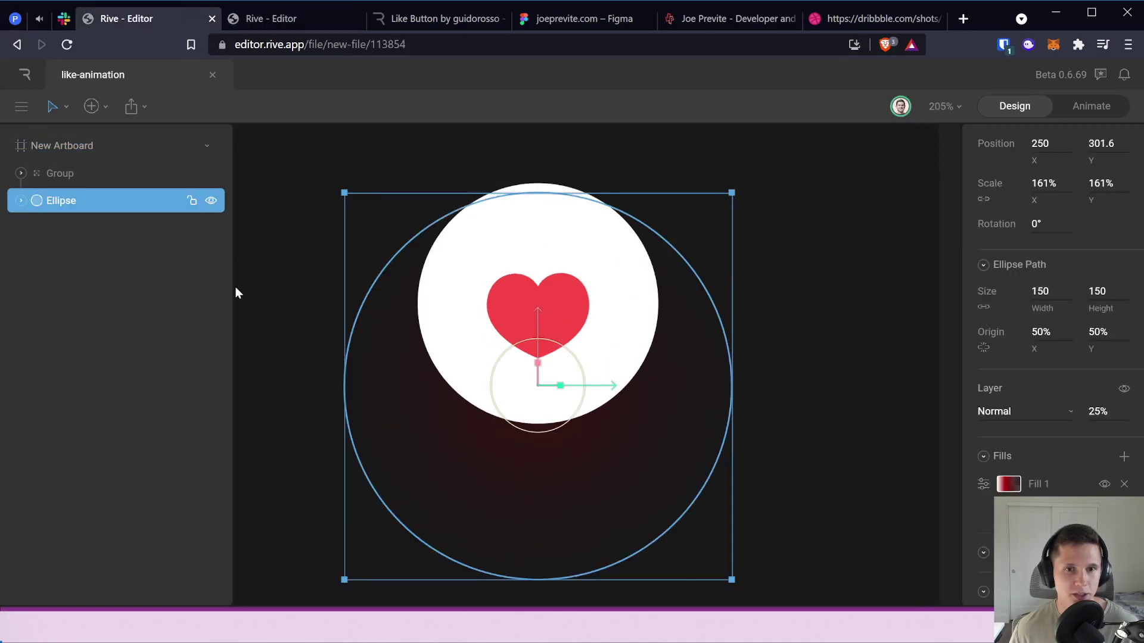
pyautogui.click(300, 261)
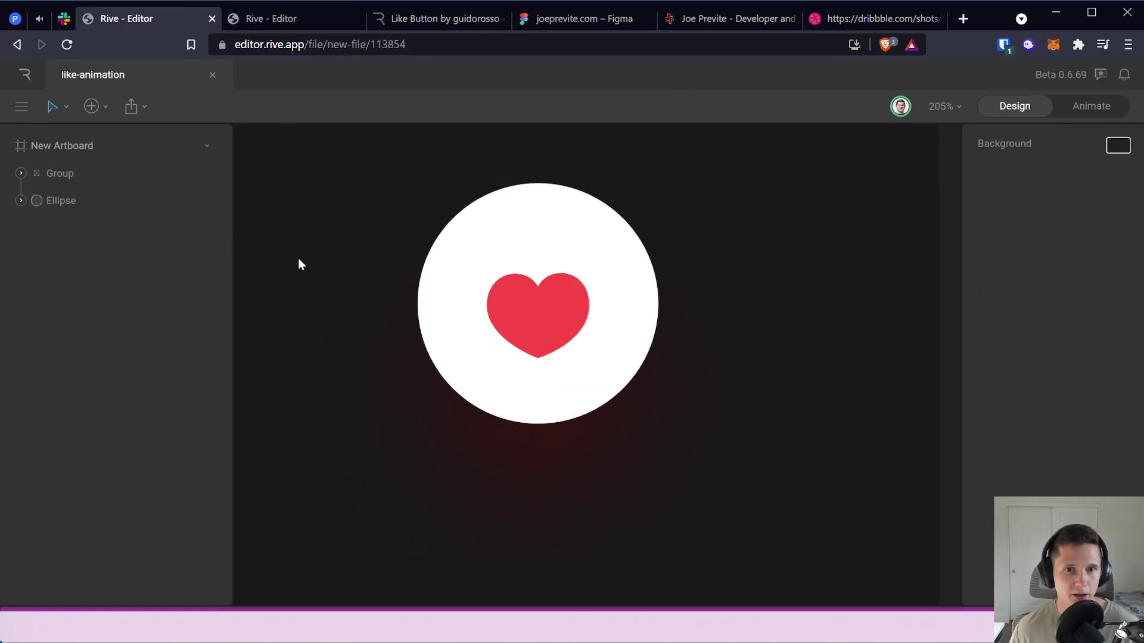
pyautogui.click(300, 19)
pyautogui.click(166, 27)
pyautogui.click(269, 20)
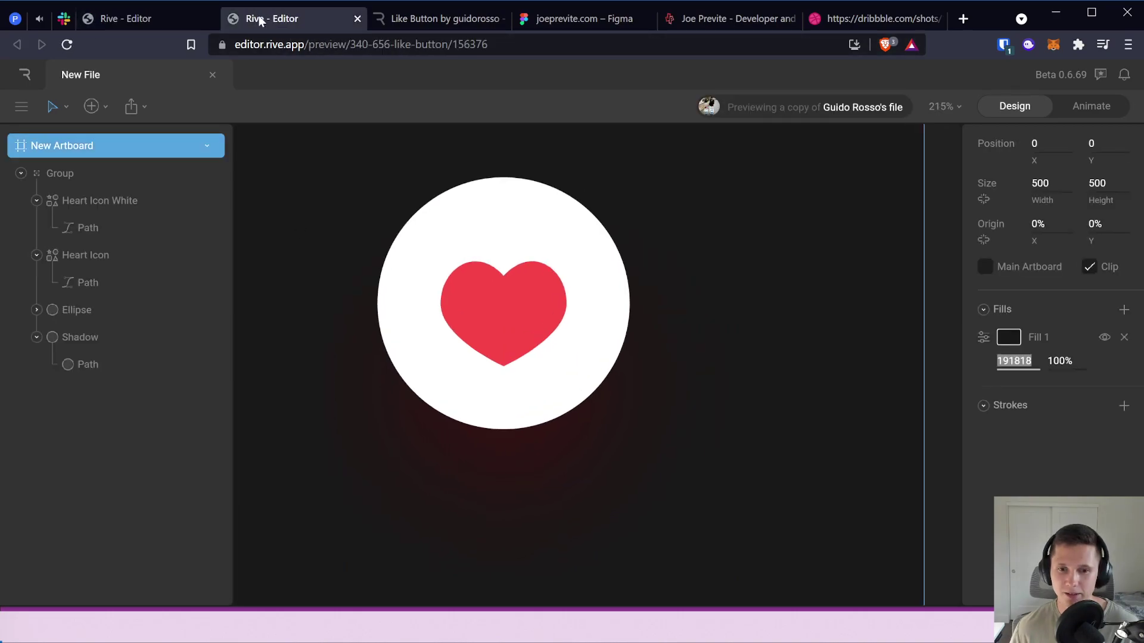
pyautogui.click(188, 19)
pyautogui.click(275, 18)
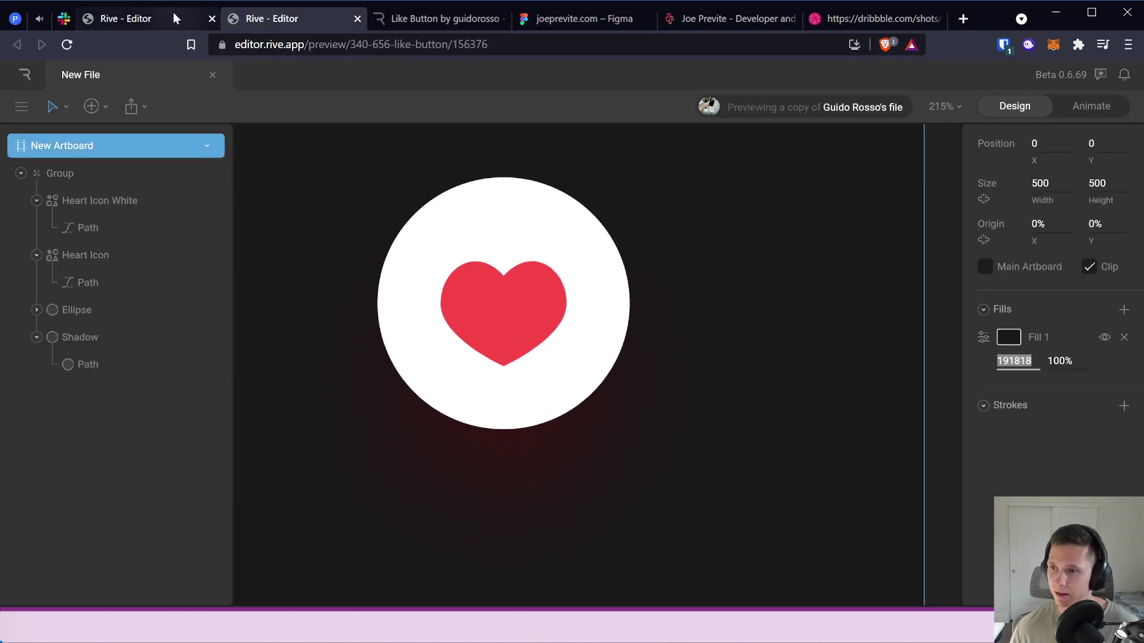
pyautogui.click(174, 13)
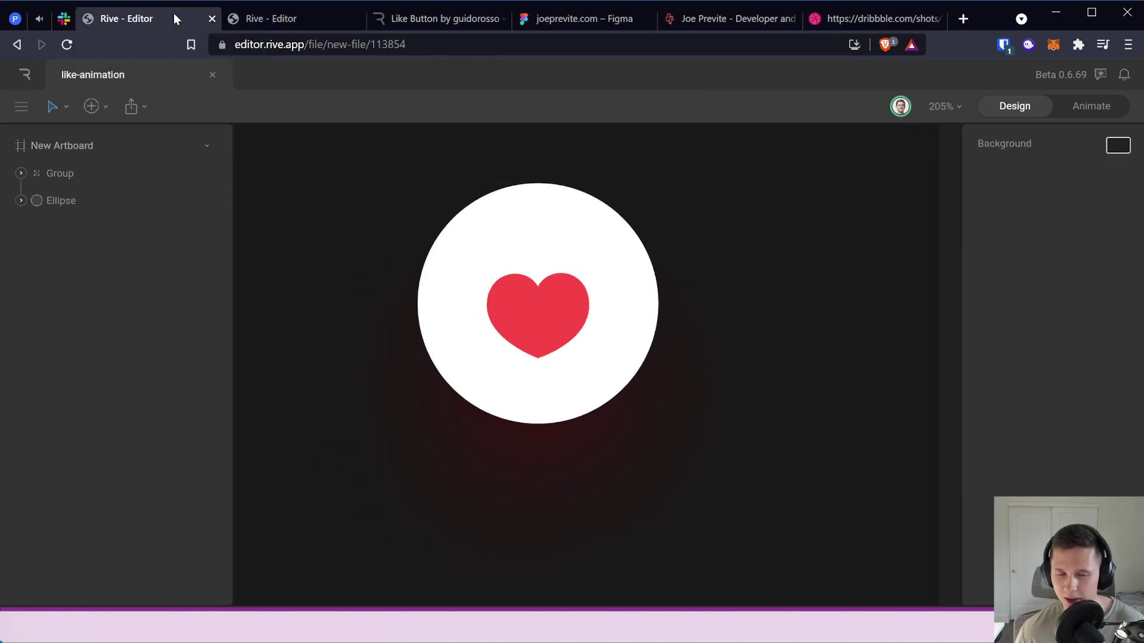
pyautogui.click(262, 19)
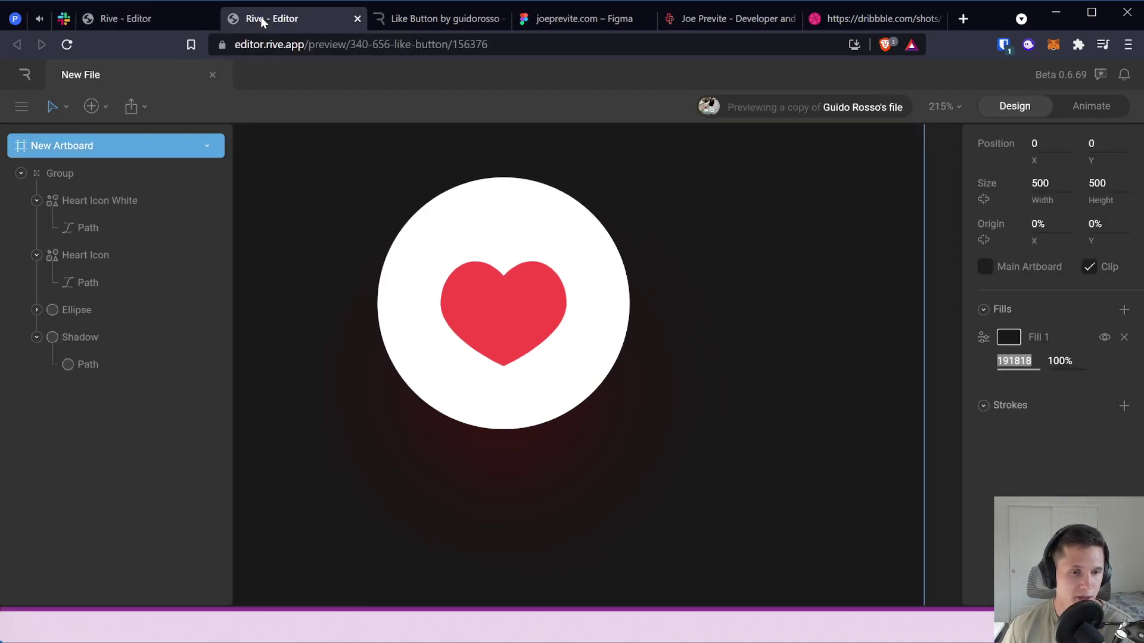
pyautogui.click(130, 21)
pyautogui.click(289, 22)
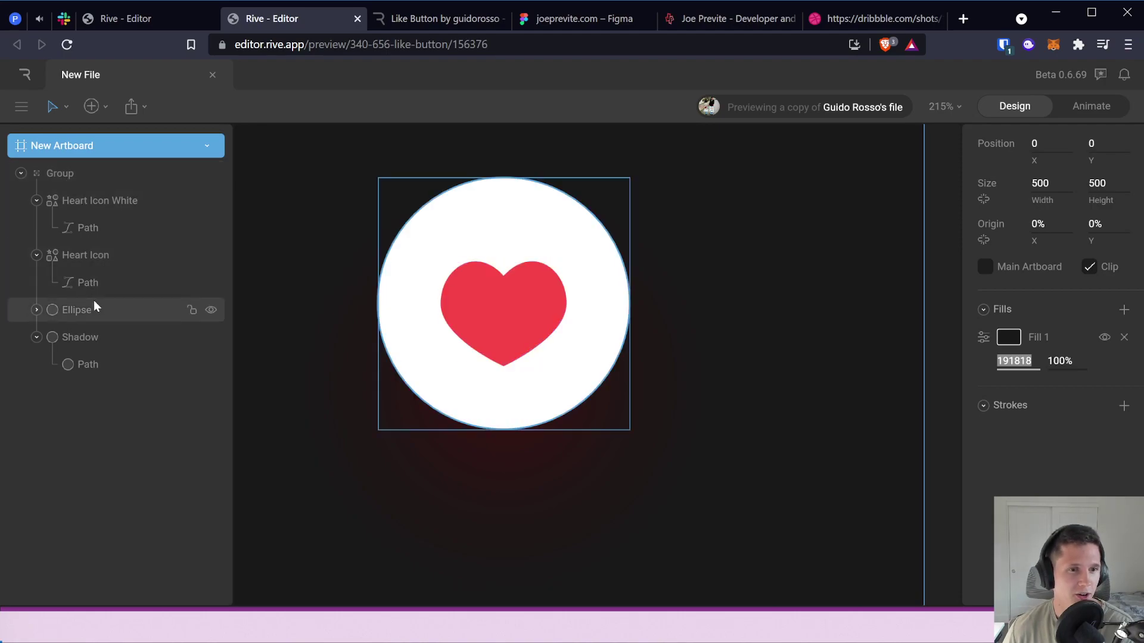
# - Rename the shadow ellipse in the like-animation file to Shadow and move it inside the Group beneath the white circle
pyautogui.click(123, 21)
pyautogui.doubleClick(68, 198)
pyautogui.write('Shadow')
pyautogui.press('Return')
pyautogui.moveTo(64, 201); pyautogui.dragTo(23, 177)
pyautogui.click(20, 173)
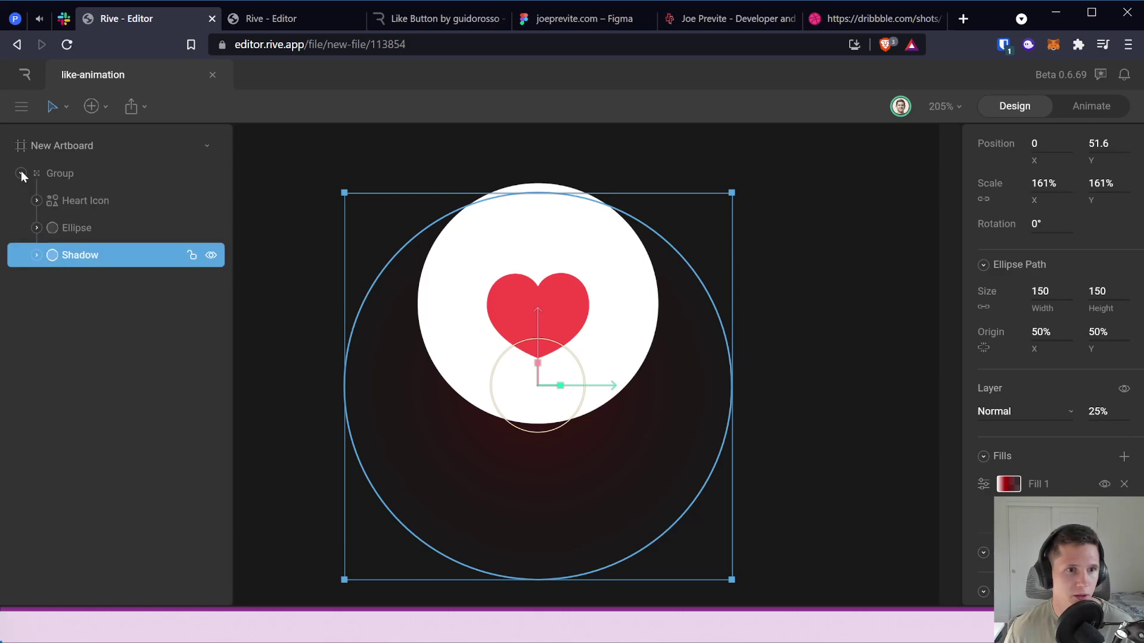
# - In the reference file, collapse the layers and hide Heart Icon, Ellipse and Shadow to isolate Heart Icon White
pyautogui.click(302, 18)
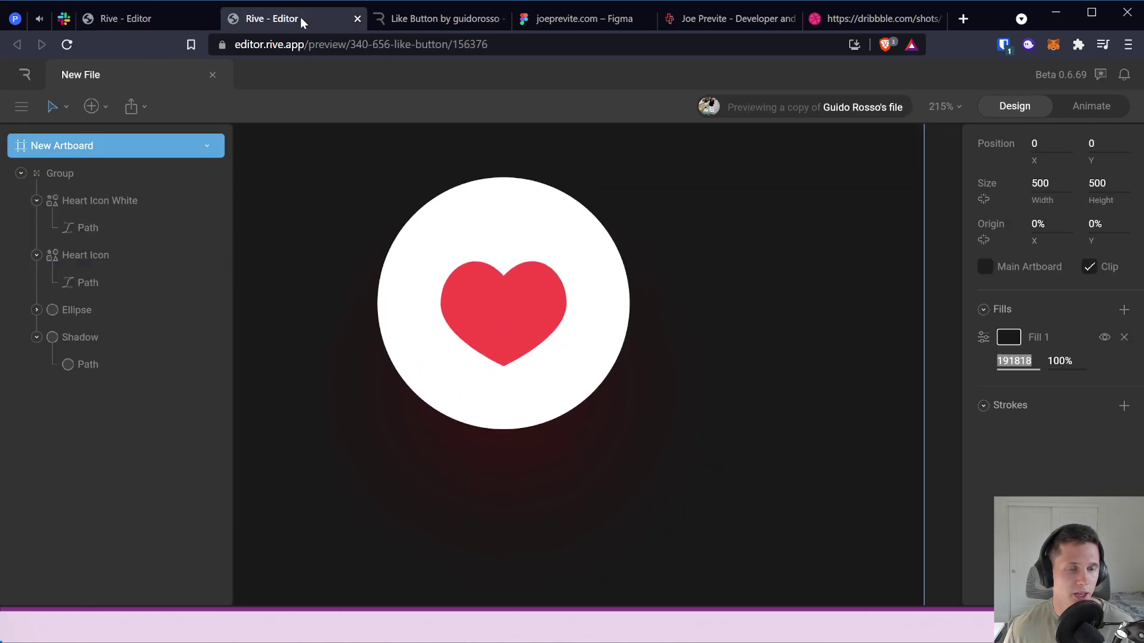
pyautogui.click(37, 201)
pyautogui.click(37, 227)
pyautogui.click(36, 282)
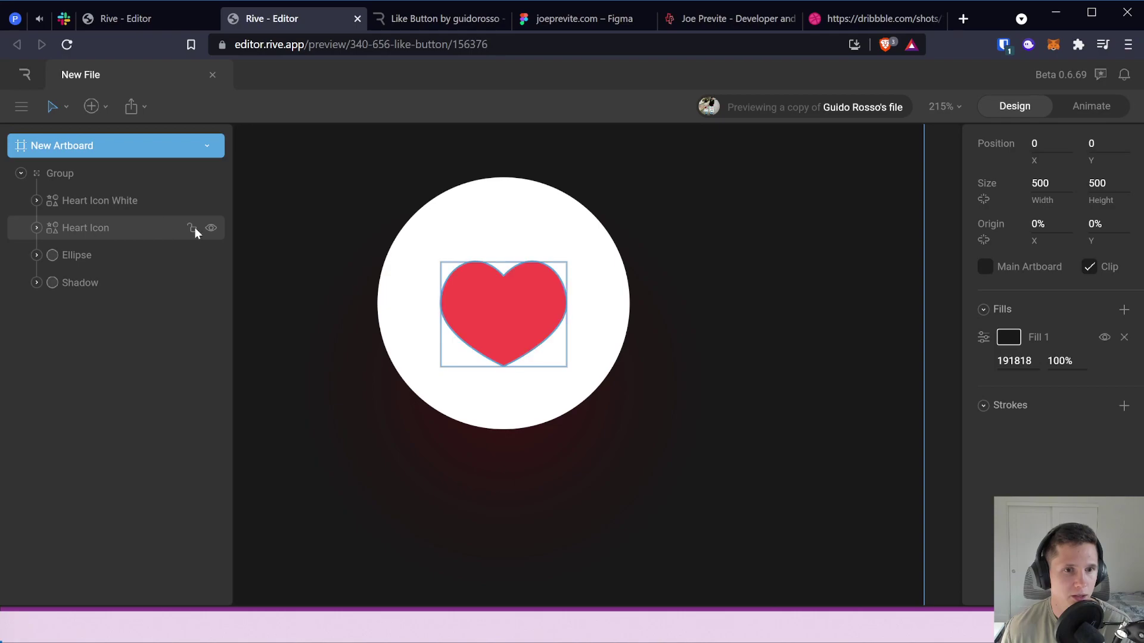
pyautogui.click(216, 228)
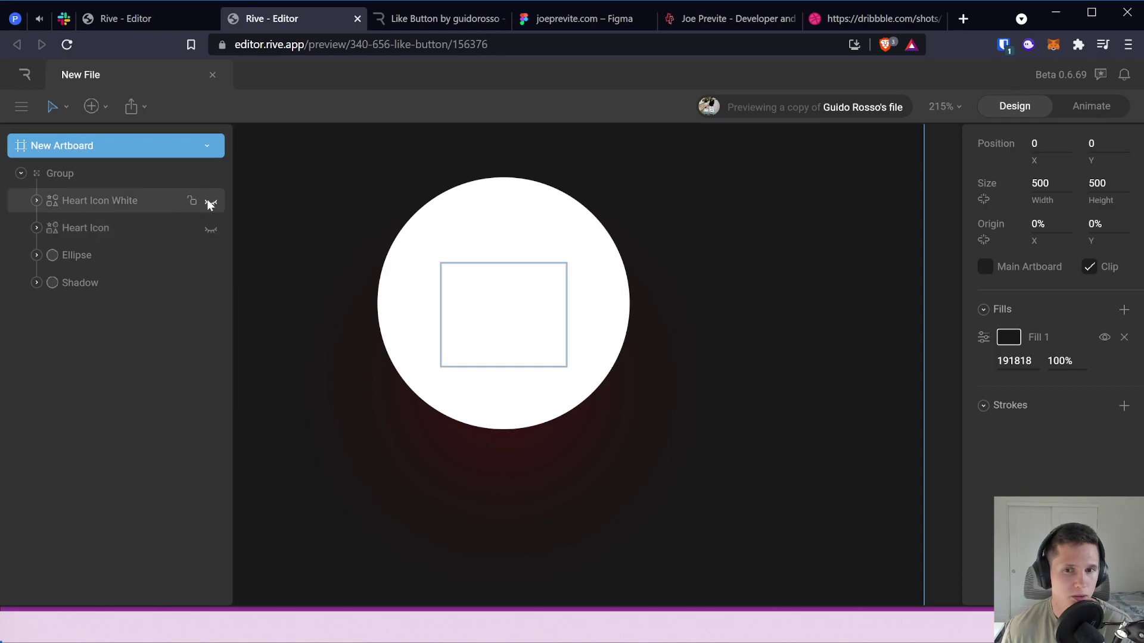
pyautogui.click(211, 202)
pyautogui.click(211, 202)
pyautogui.click(210, 256)
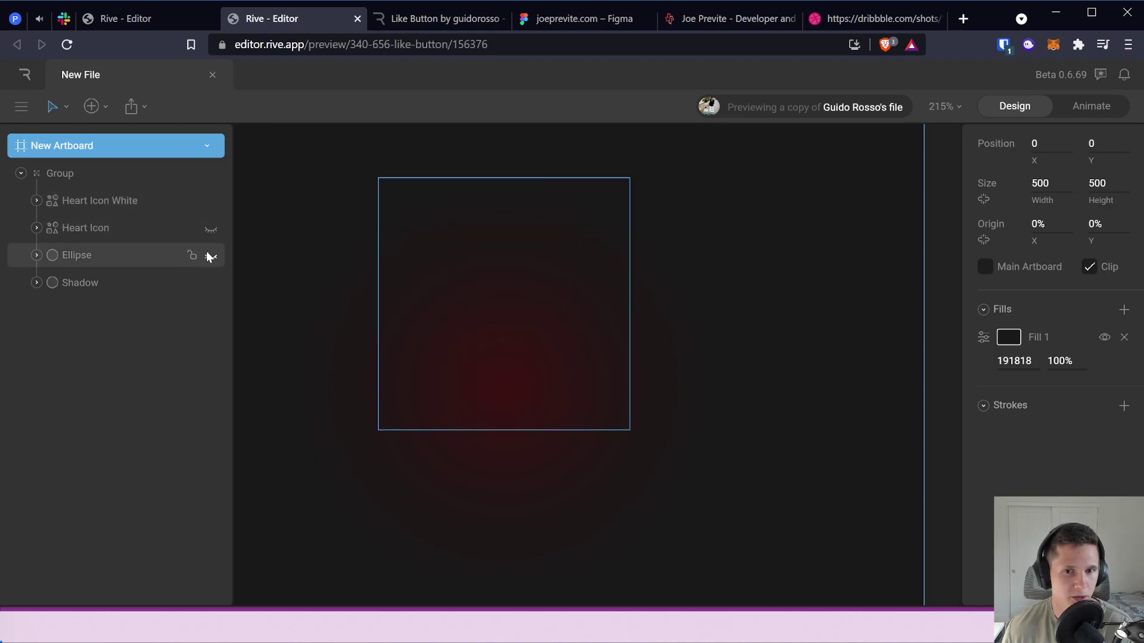
pyautogui.click(209, 280)
# - Examine the reference Heart Icon White layer's visibility, scale, fill and path
pyautogui.click(211, 202)
pyautogui.click(211, 202)
pyautogui.click(148, 199)
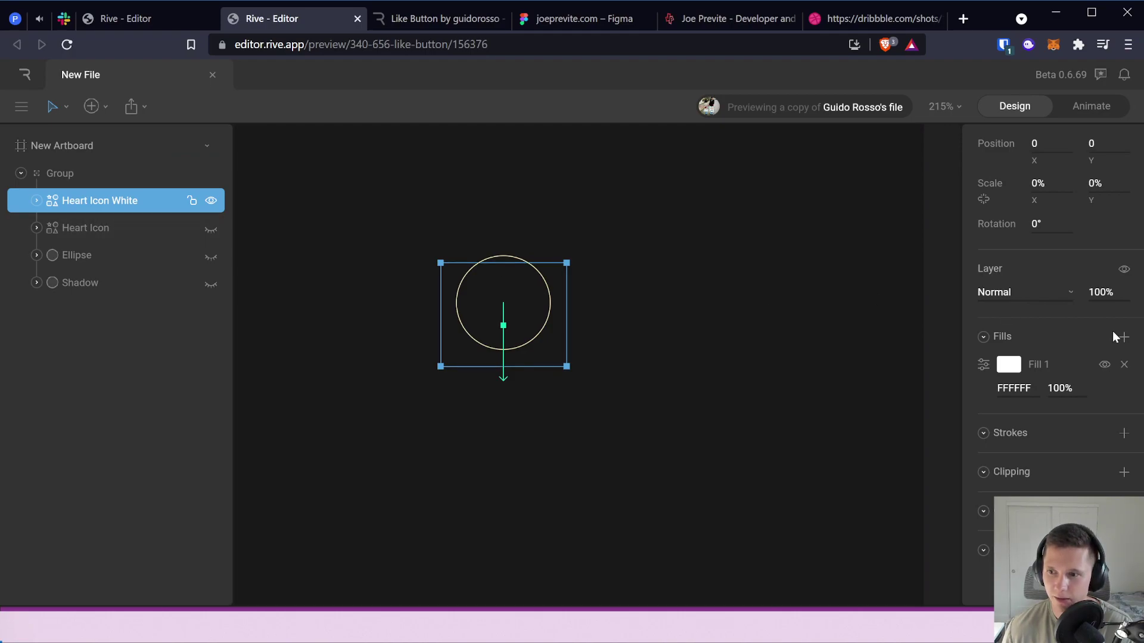
pyautogui.click(36, 201)
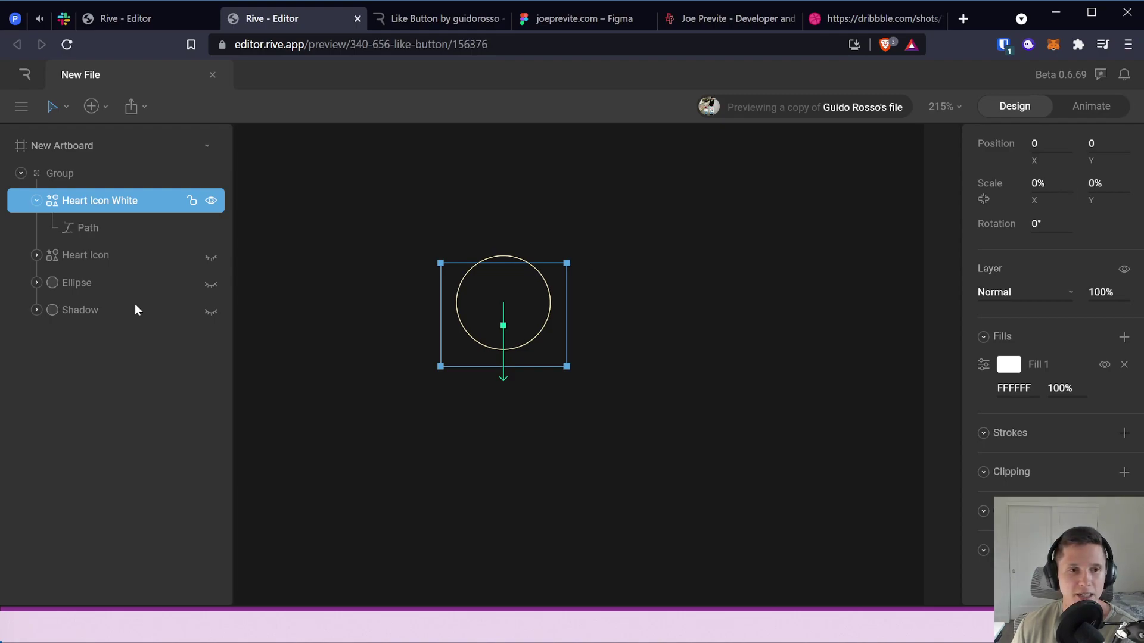
# - Play the reference file's Off animation to examine how Heart Icon White scales, and return the playhead to the start
pyautogui.click(1067, 106)
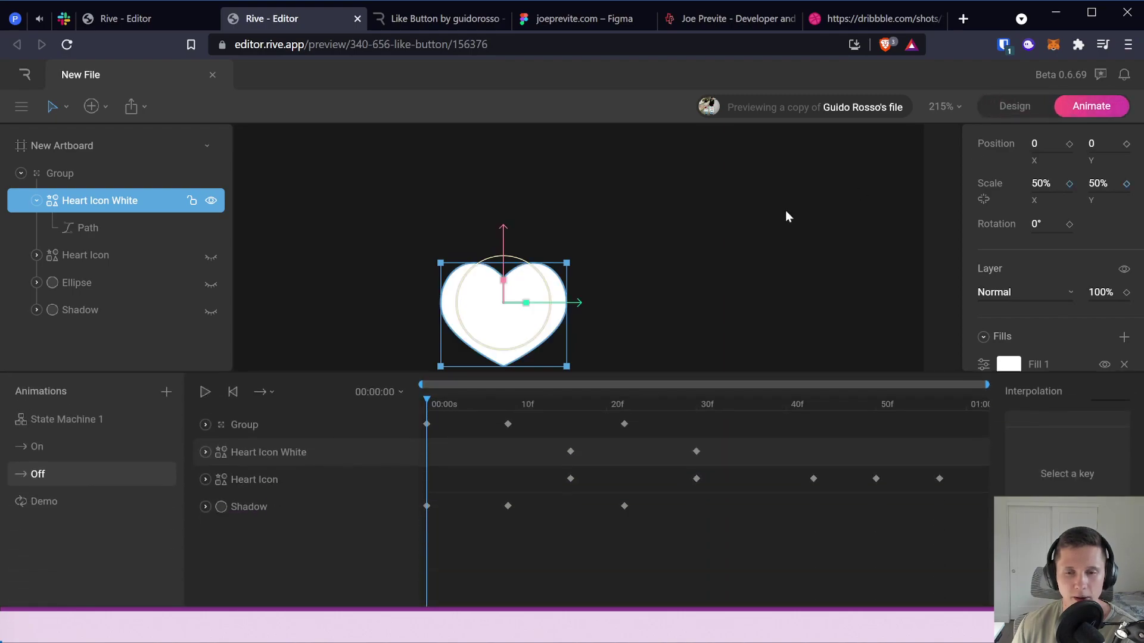
pyautogui.click(1014, 106)
pyautogui.click(1070, 104)
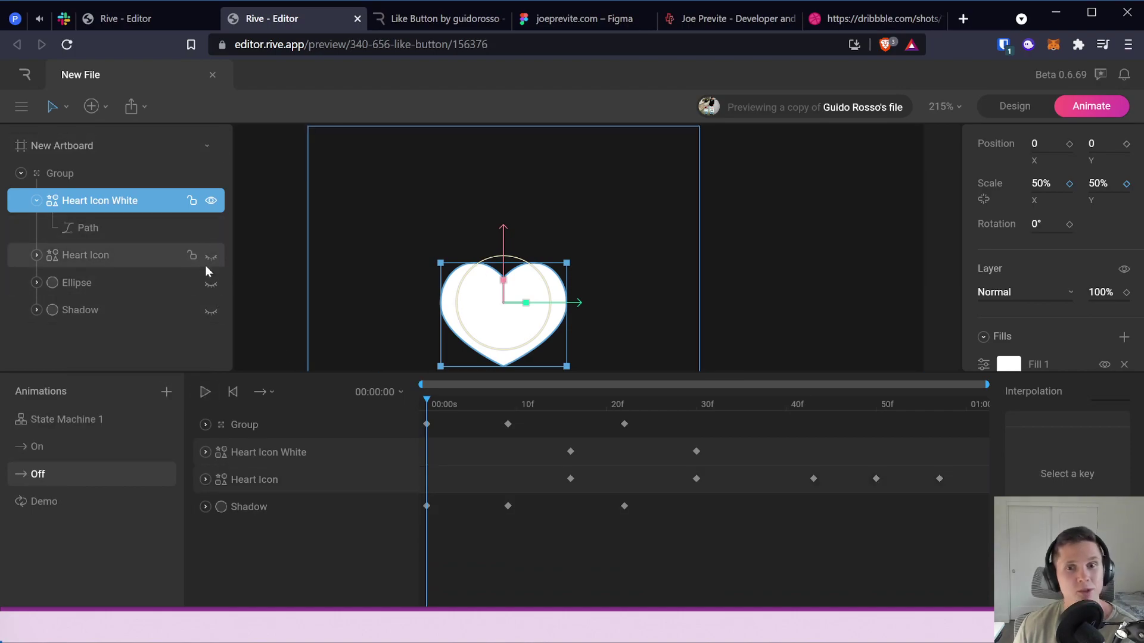
pyautogui.click(216, 398)
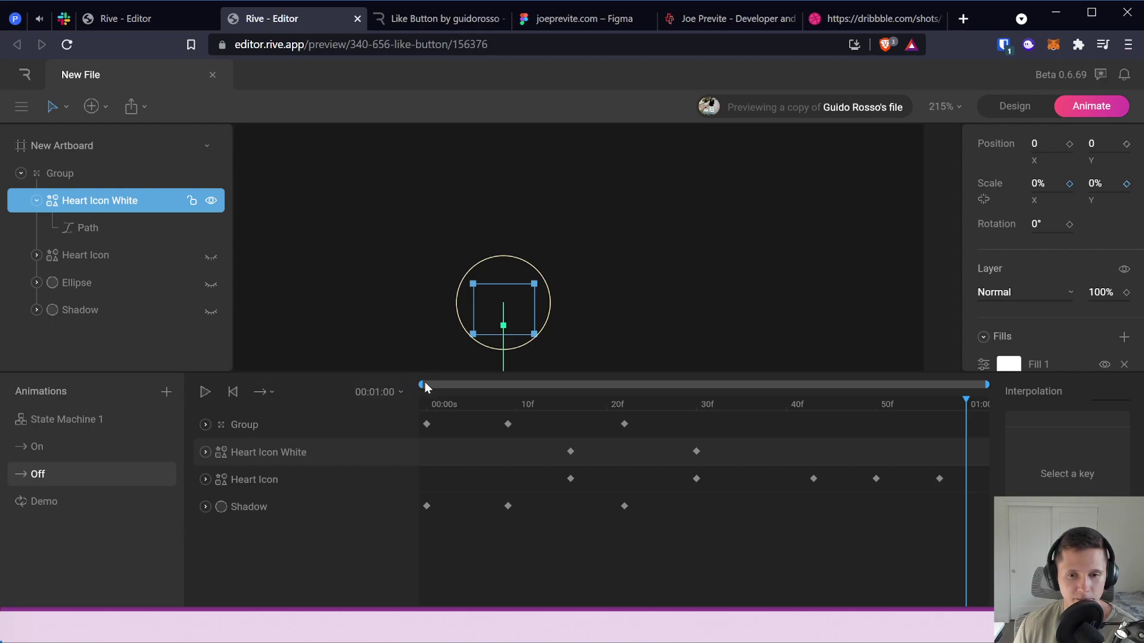
pyautogui.moveTo(967, 404); pyautogui.dragTo(420, 398)
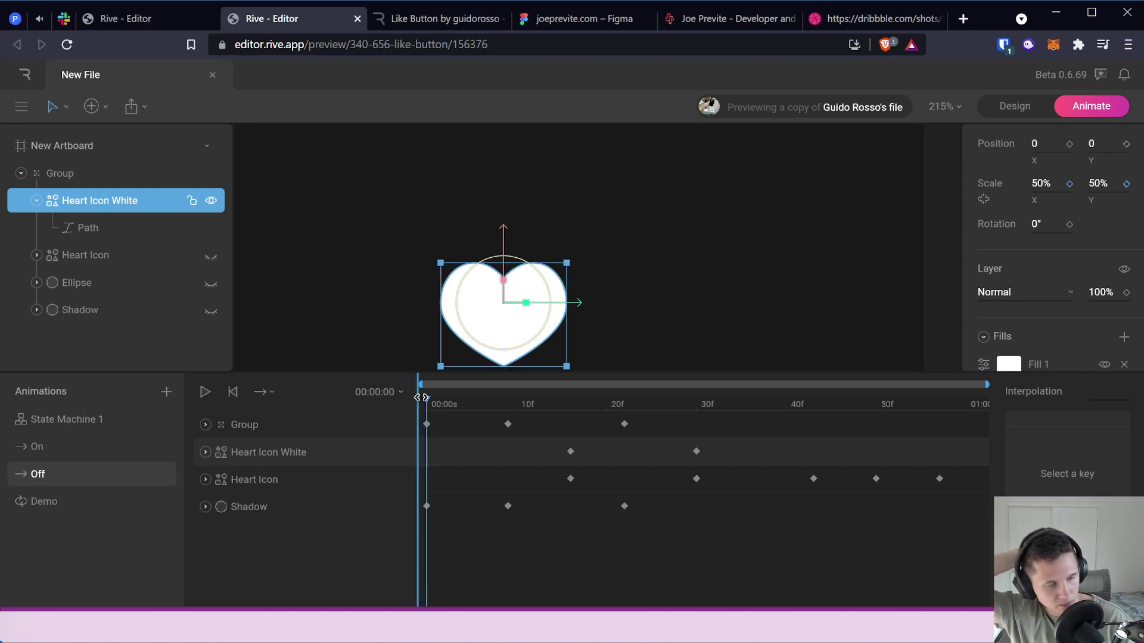
# - Duplicate the Heart Icon layer in the like-animation file
pyautogui.click(145, 18)
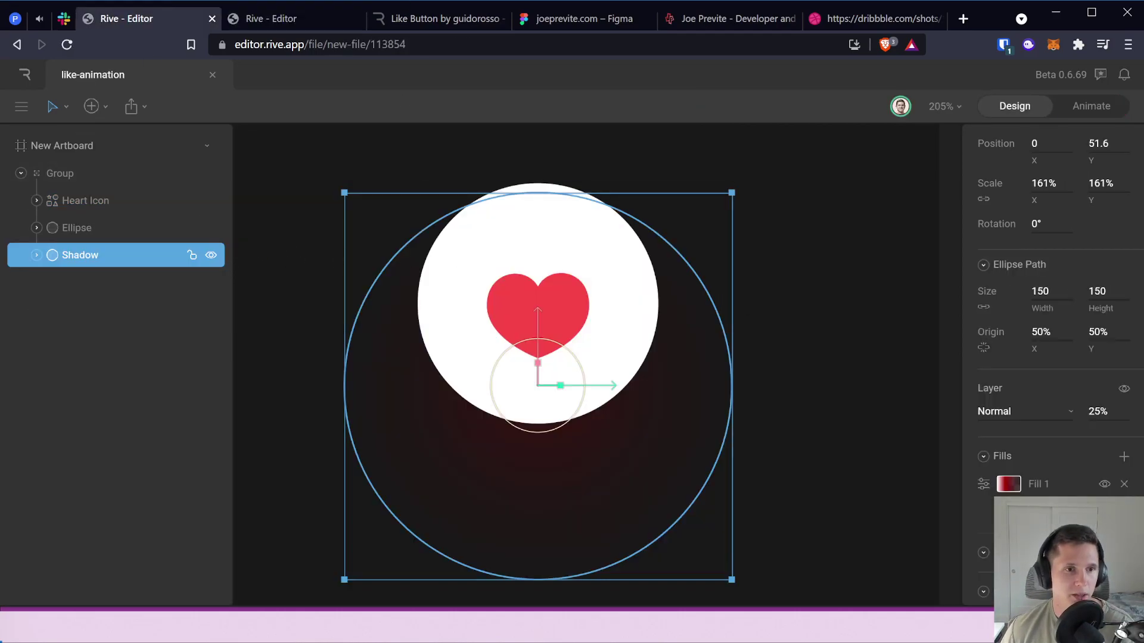
pyautogui.click(129, 206)
pyautogui.rightClick(129, 205)
pyautogui.click(123, 200)
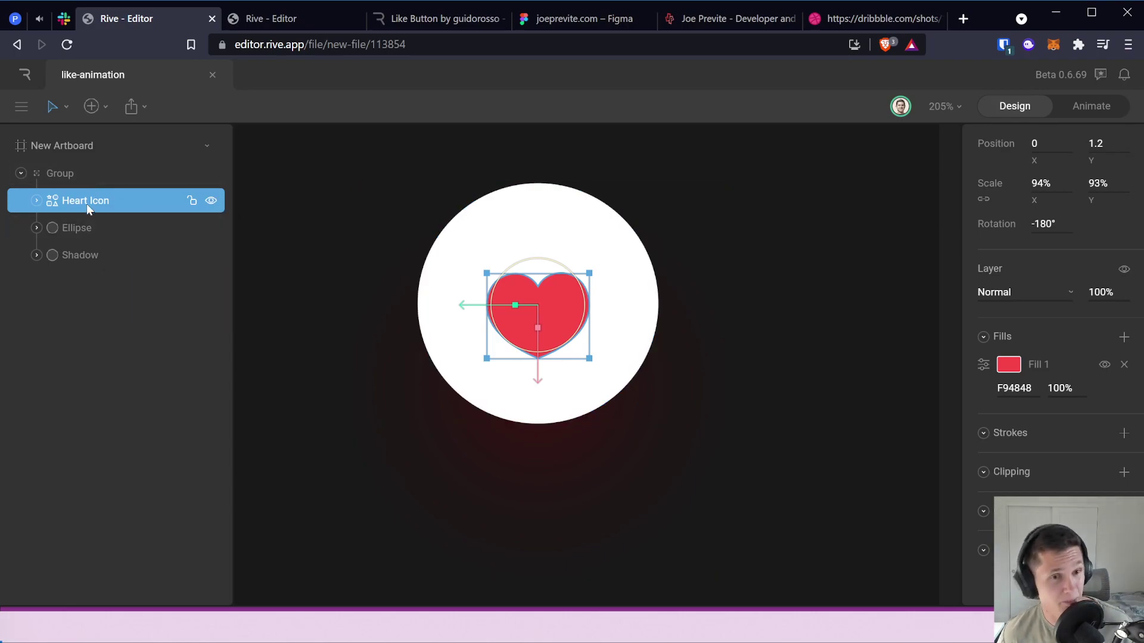
pyautogui.hotkey('ctrl', 'd')
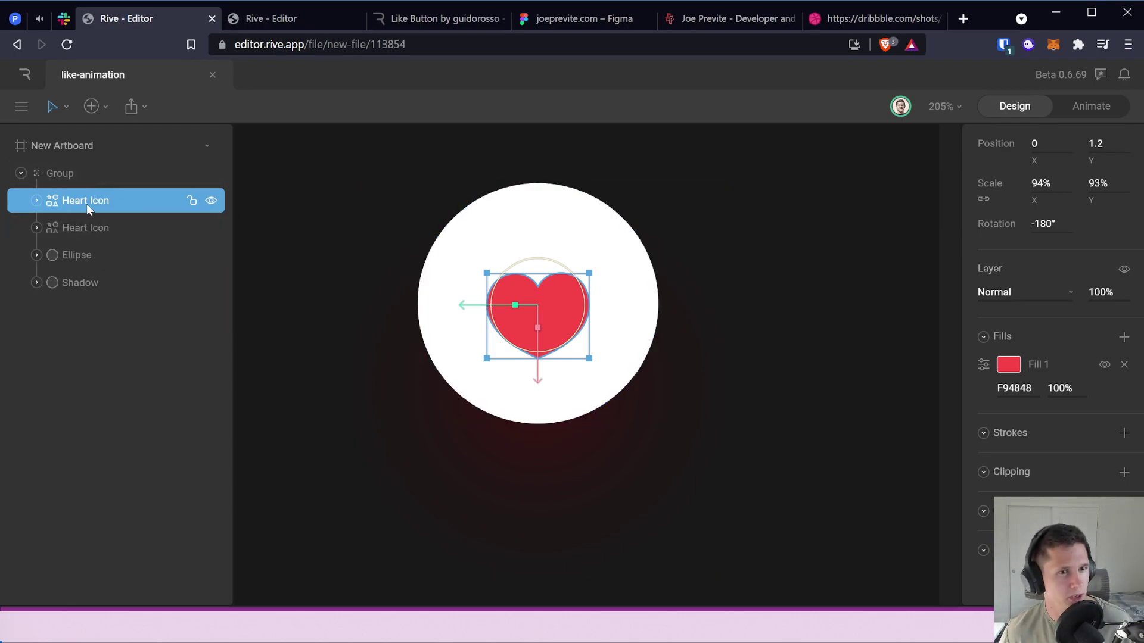
# - Rename the upper Heart Icon copy to Heart Icon White, following the reference file, and set its fill to FFFFFF
pyautogui.click(275, 24)
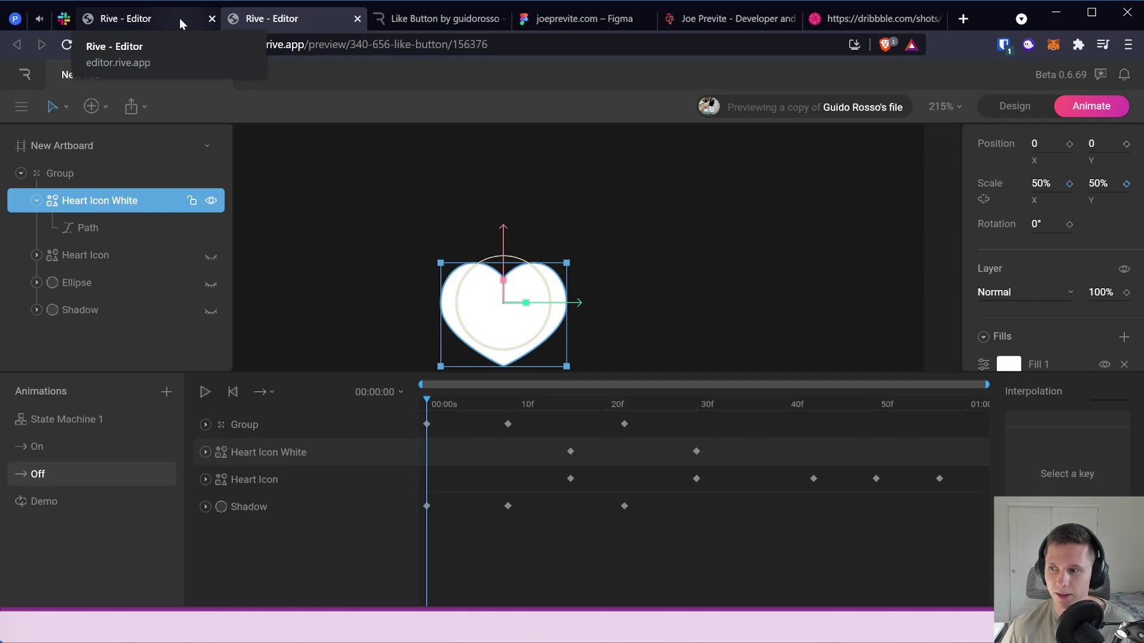
pyautogui.click(180, 18)
pyautogui.click(254, 19)
pyautogui.click(169, 19)
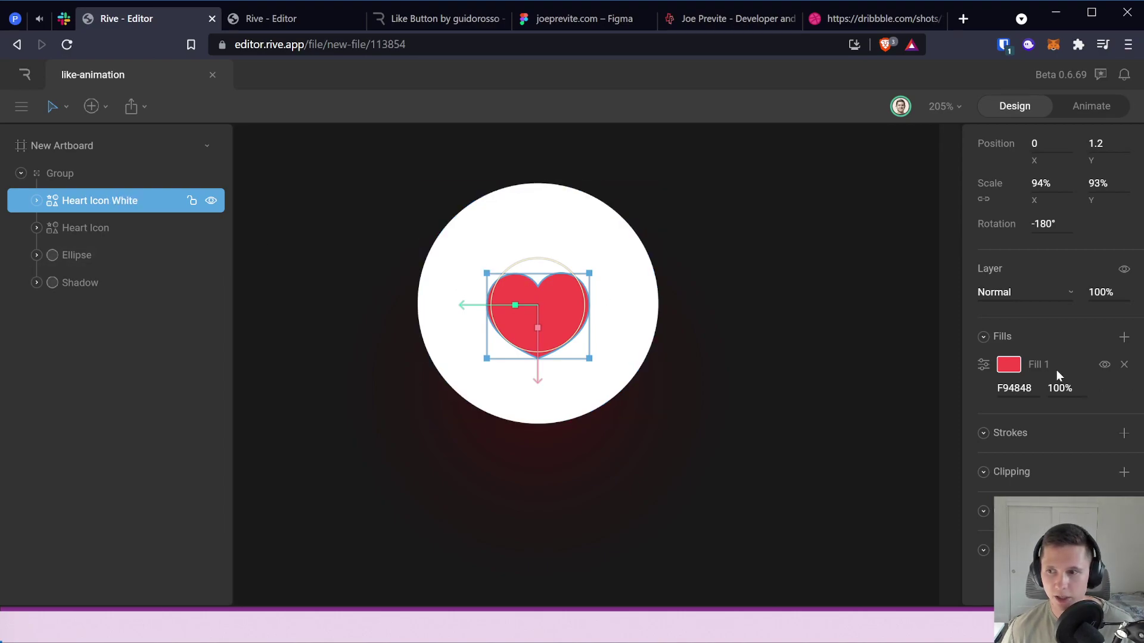
pyautogui.click(1028, 386)
pyautogui.write('0')
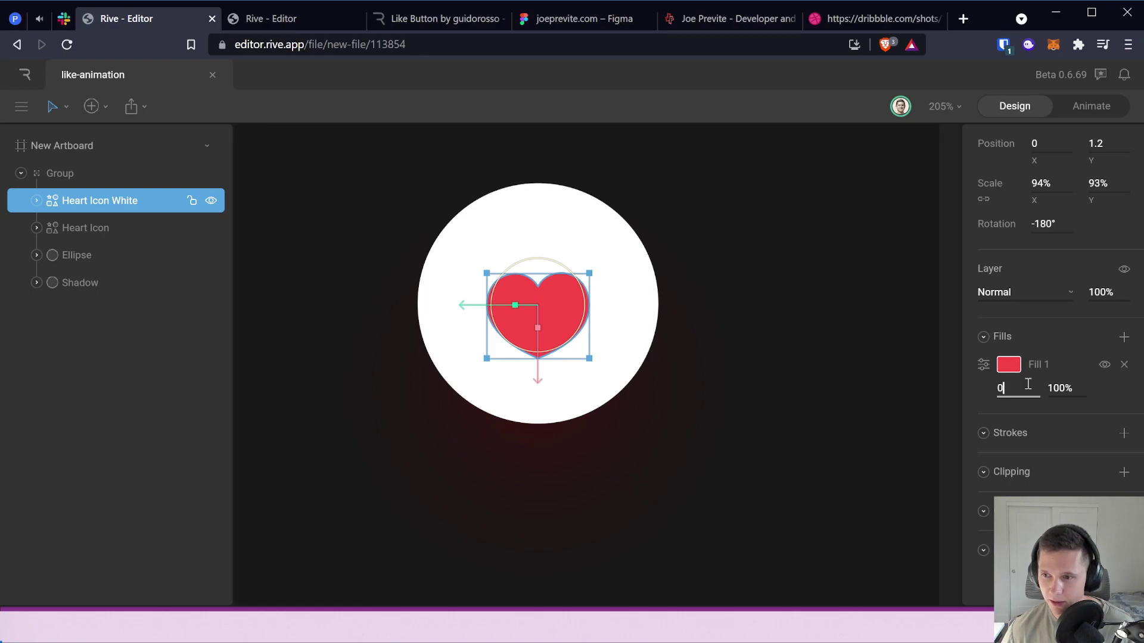
pyautogui.write('fffff')
pyautogui.press('Return')
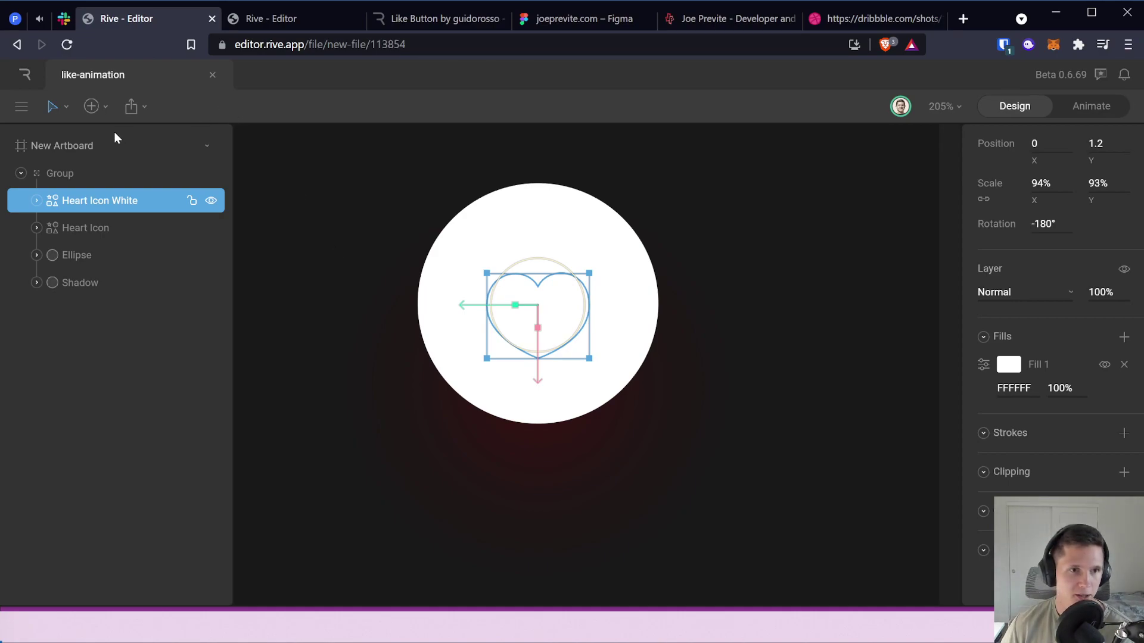
# - Close the Figma, developer website and Dribbble browser tabs and switch to the reference file, leaving the like-animation Group expanded
pyautogui.click(21, 173)
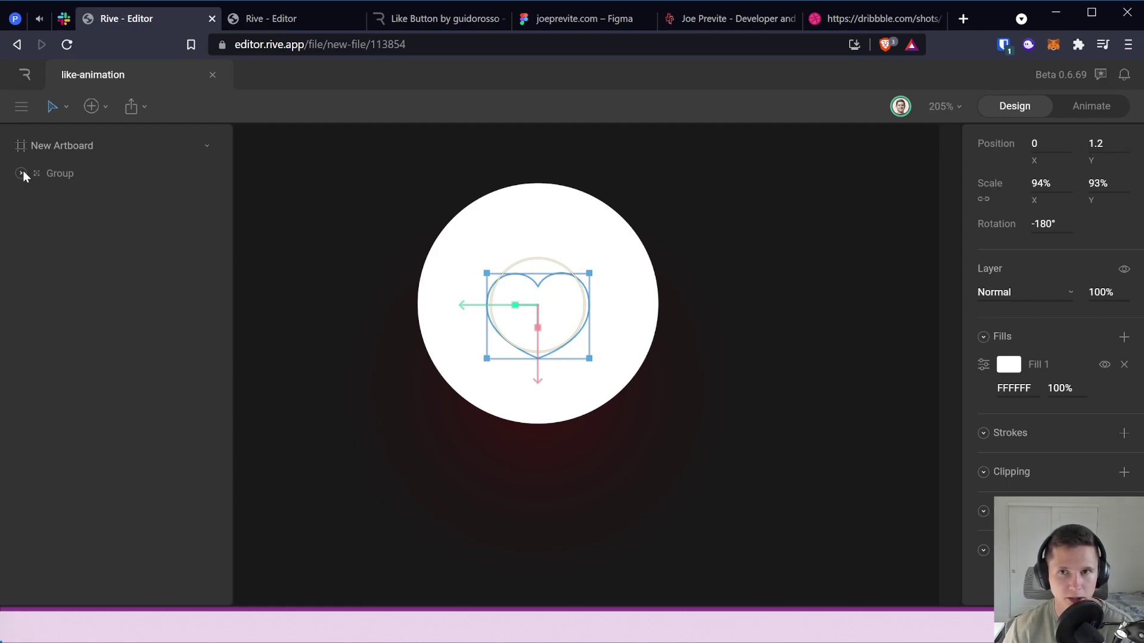
pyautogui.click(647, 18)
pyautogui.click(647, 18)
pyautogui.click(647, 18)
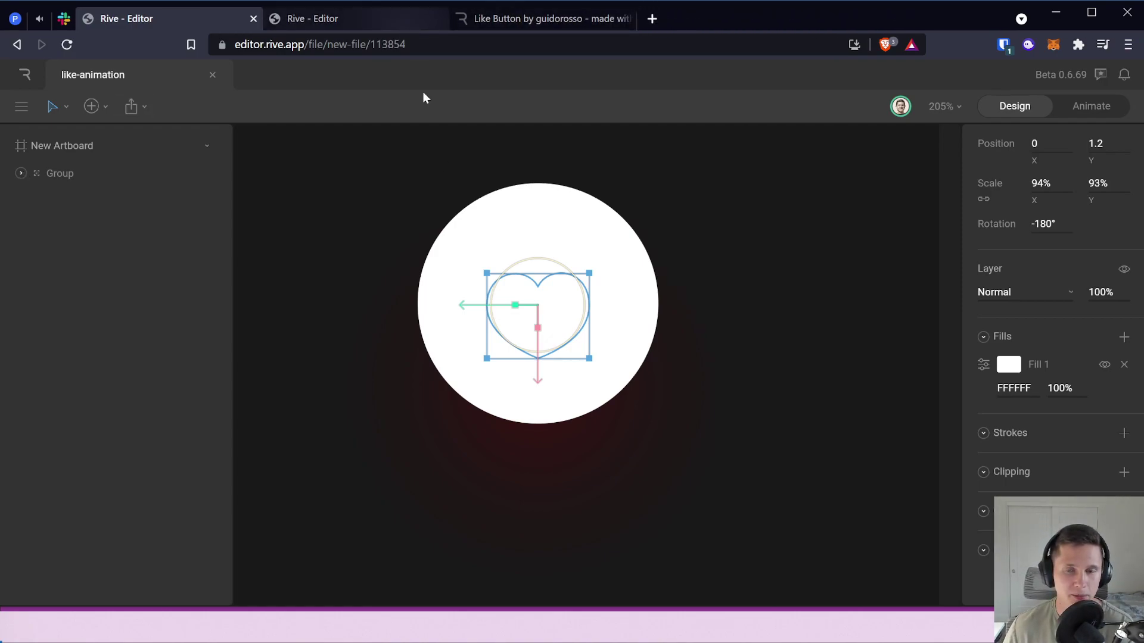
pyautogui.click(21, 173)
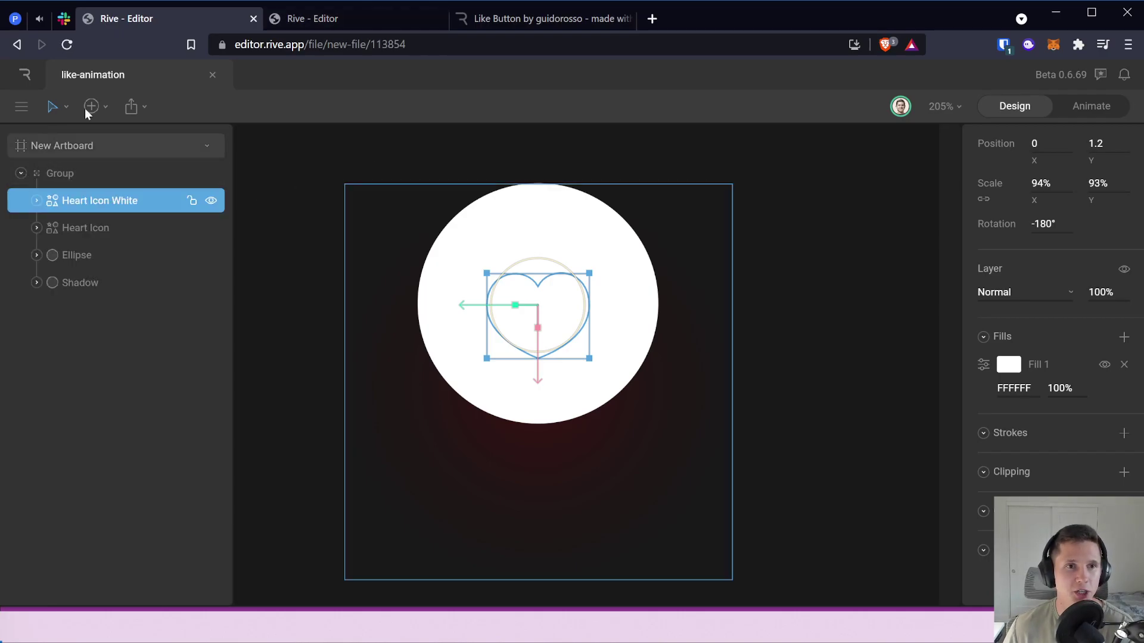
pyautogui.click(337, 23)
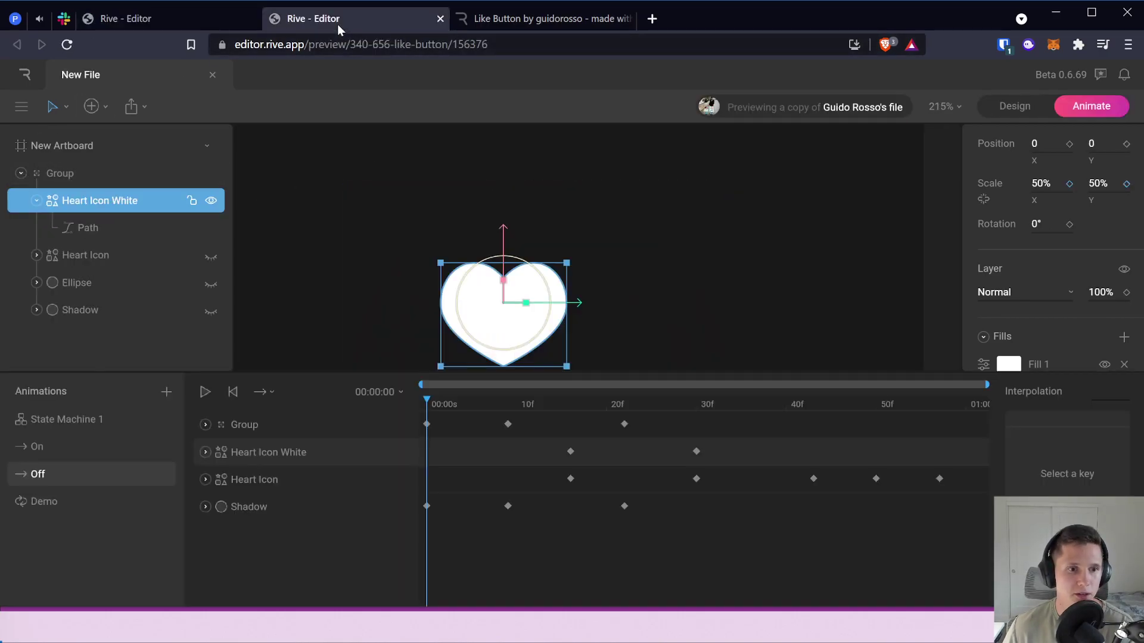
# - Open State Machine 1 in the reference file and show the Heart Icon, Ellipse and Shadow layers again
pyautogui.click(73, 423)
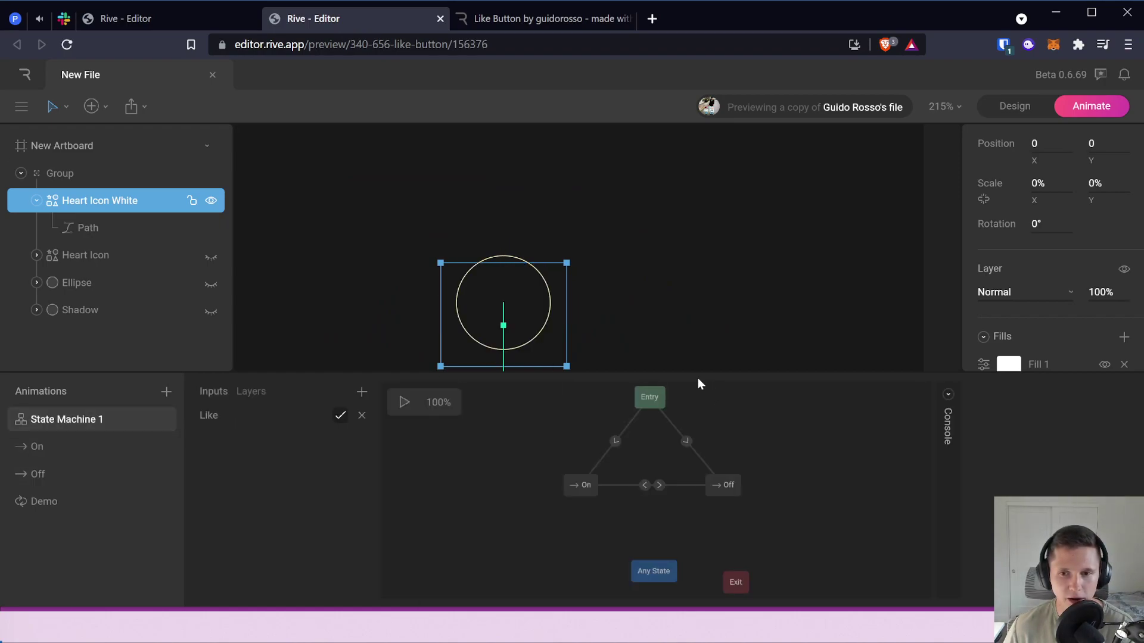
pyautogui.click(211, 256)
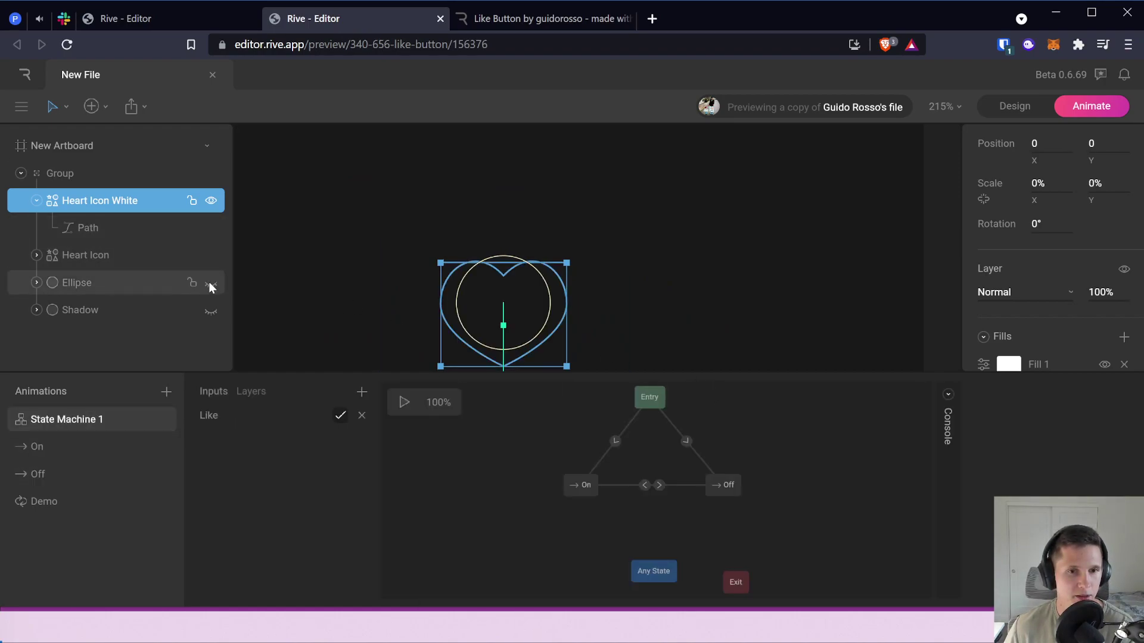
pyautogui.click(210, 285)
pyautogui.click(212, 311)
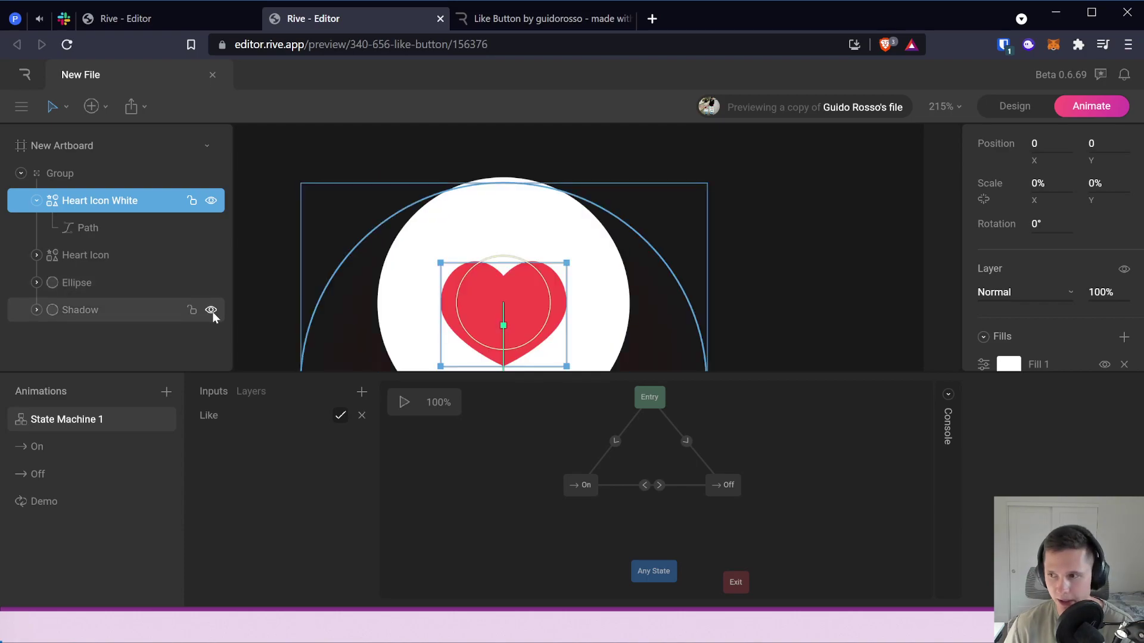
pyautogui.scroll(-2, 374, 255)
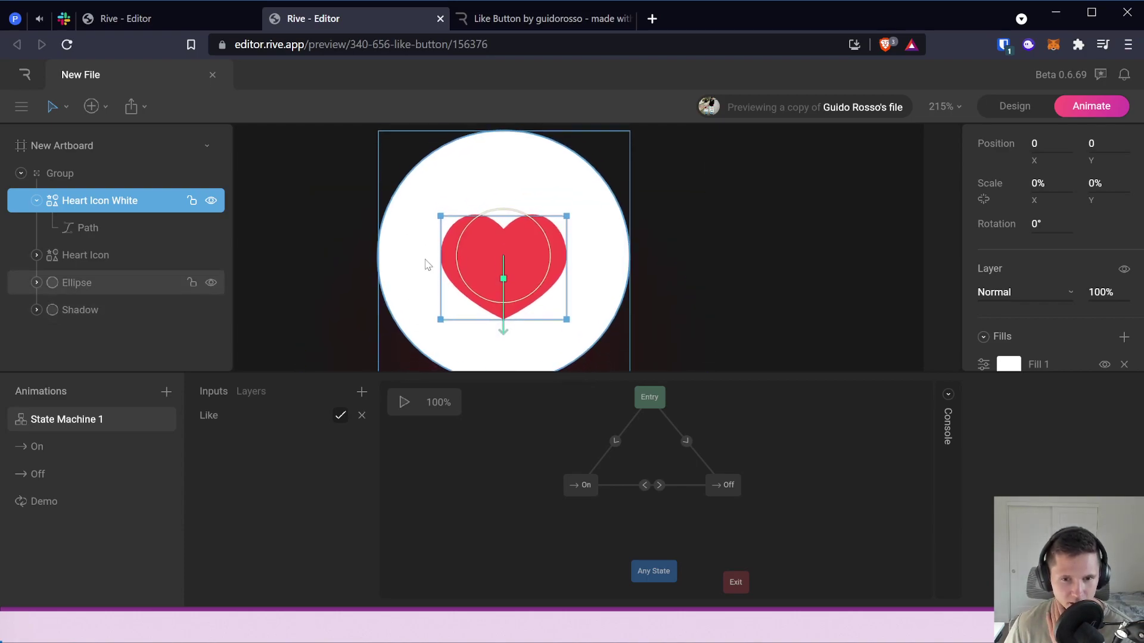
pyautogui.scroll(-1, 427, 265)
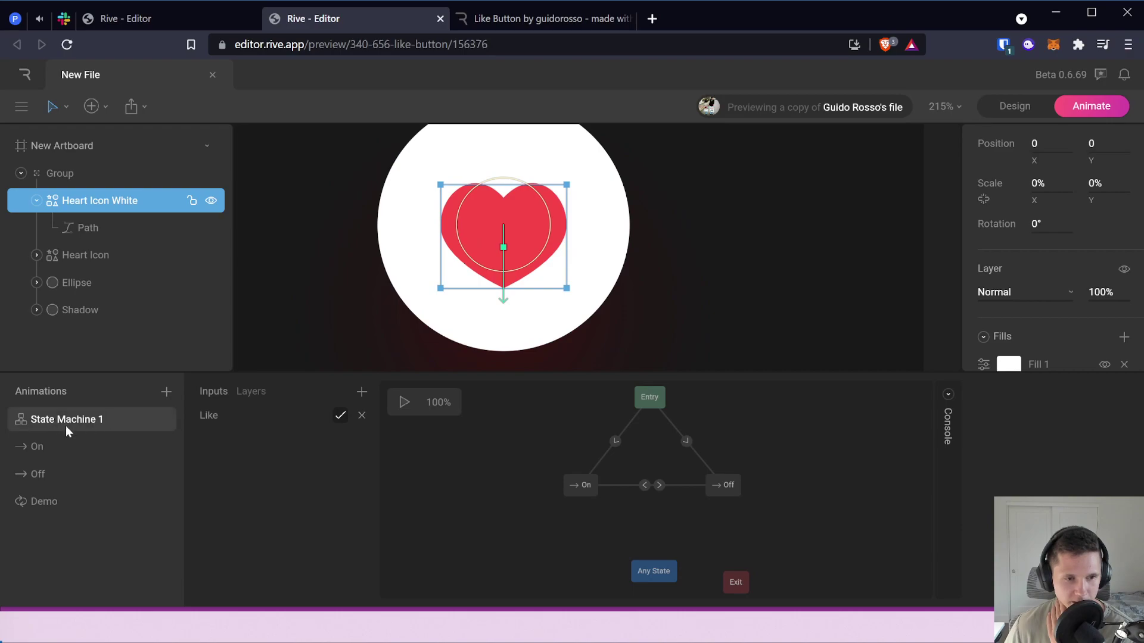
# - Look through the reference file's On, Off and Demo animations, play Demo, and enlarge the canvas area
pyautogui.click(51, 452)
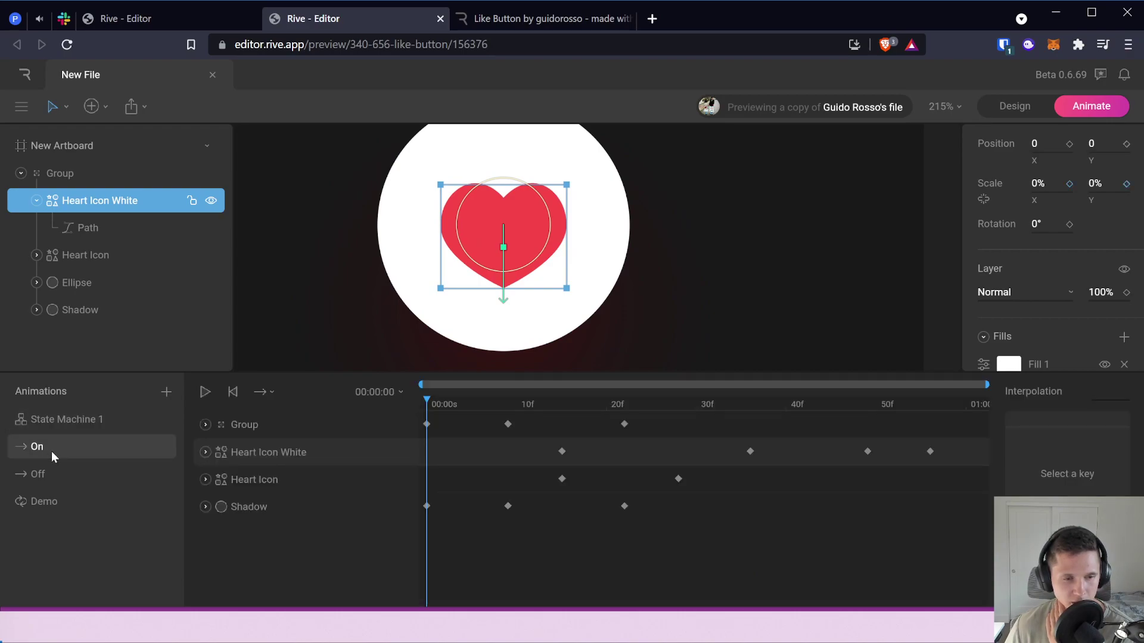
pyautogui.click(52, 473)
pyautogui.click(55, 505)
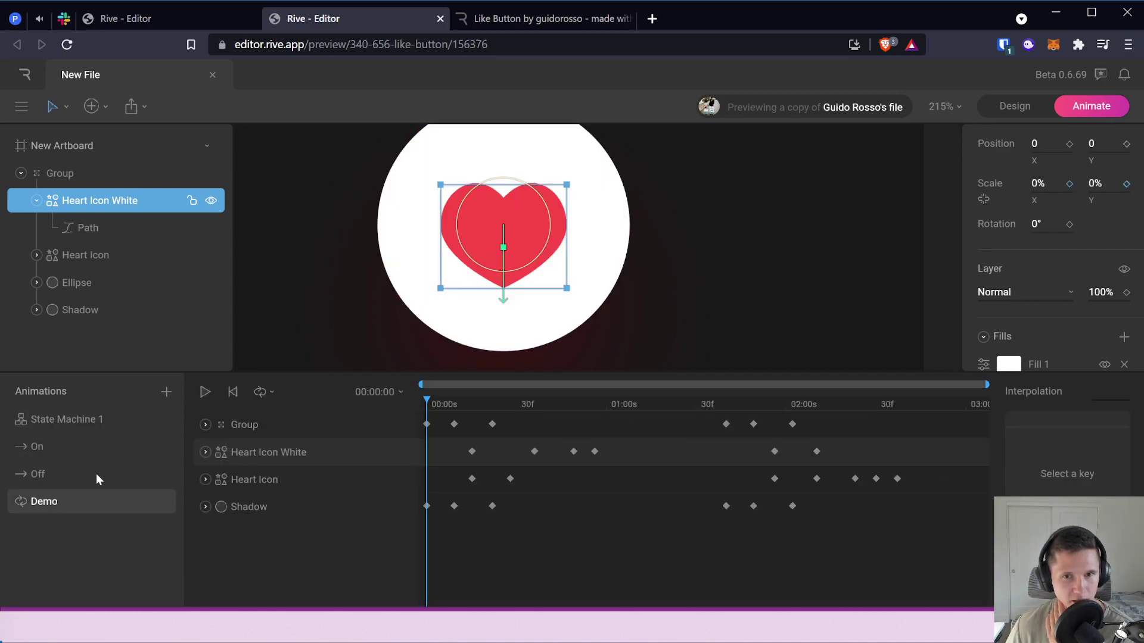
pyautogui.click(206, 393)
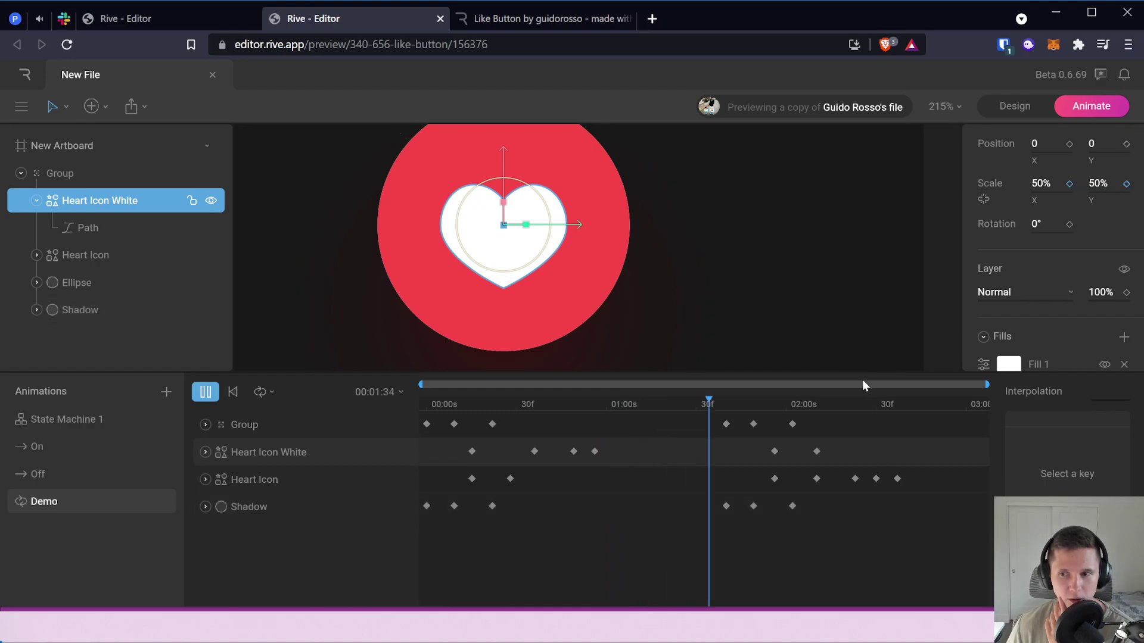
pyautogui.moveTo(866, 371); pyautogui.dragTo(873, 514)
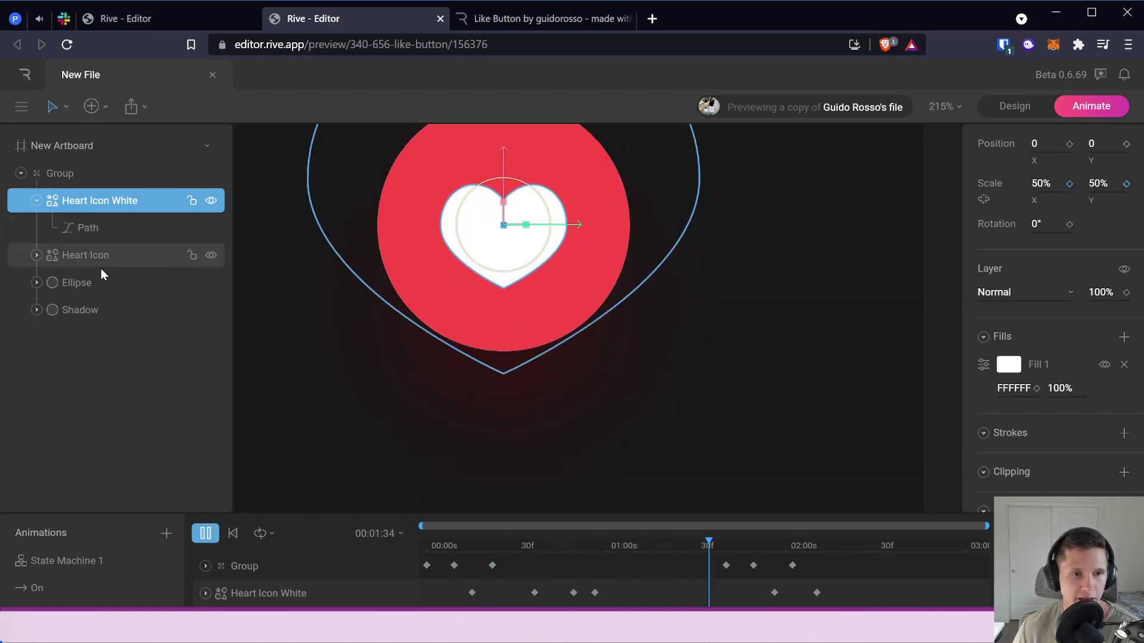
# - Examine the properties of the Shadow, Group and Heart Icon White layers while Demo plays
pyautogui.click(102, 310)
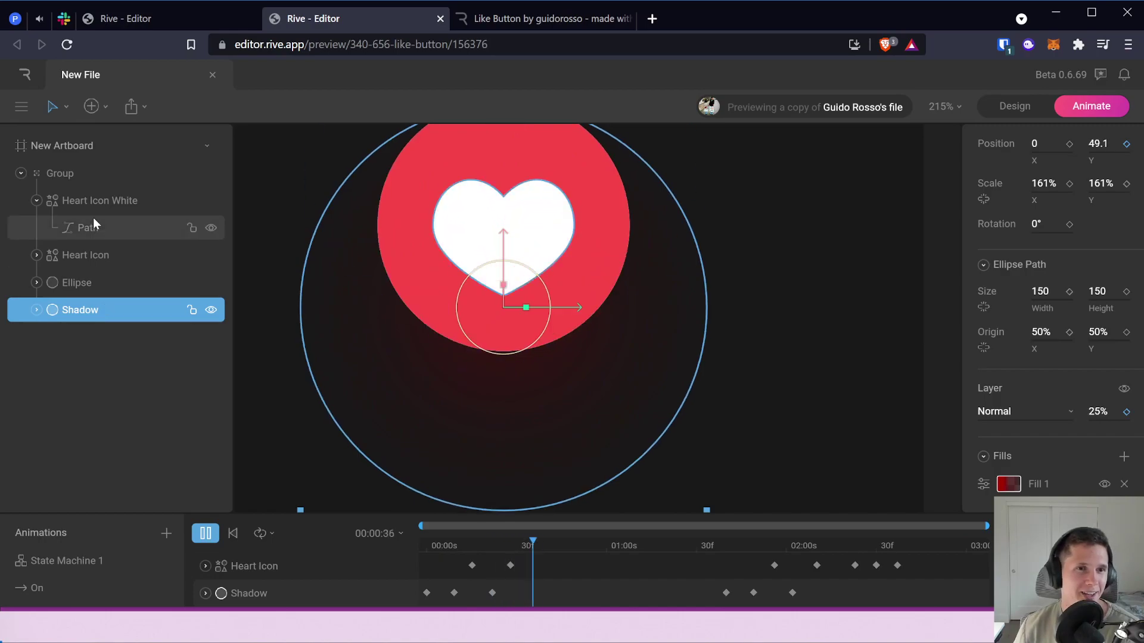
pyautogui.click(122, 172)
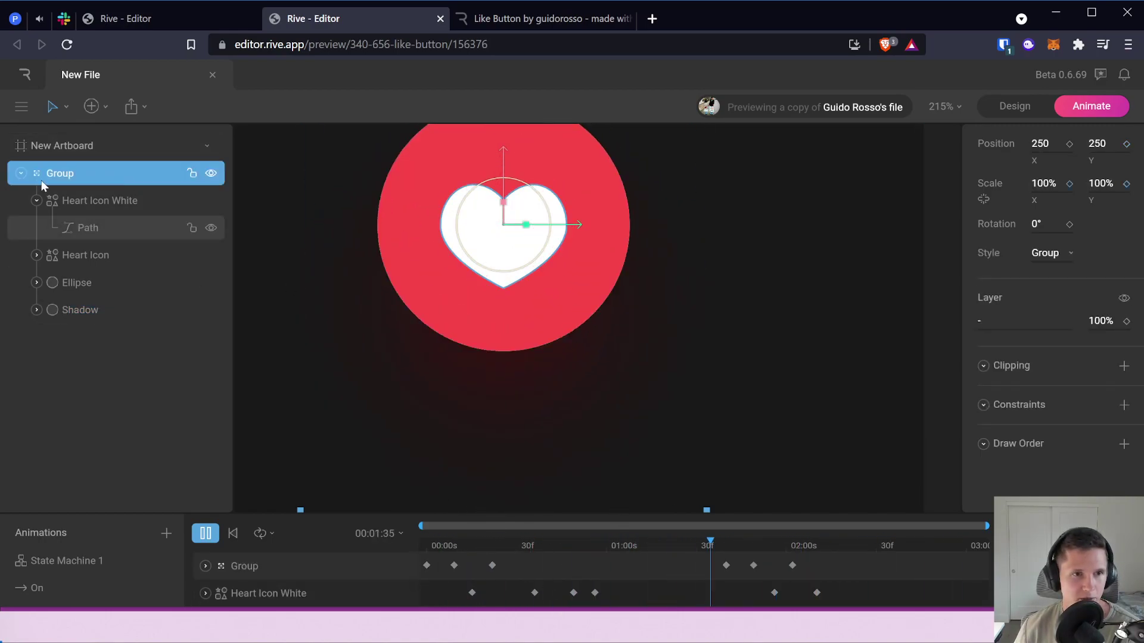
pyautogui.click(88, 203)
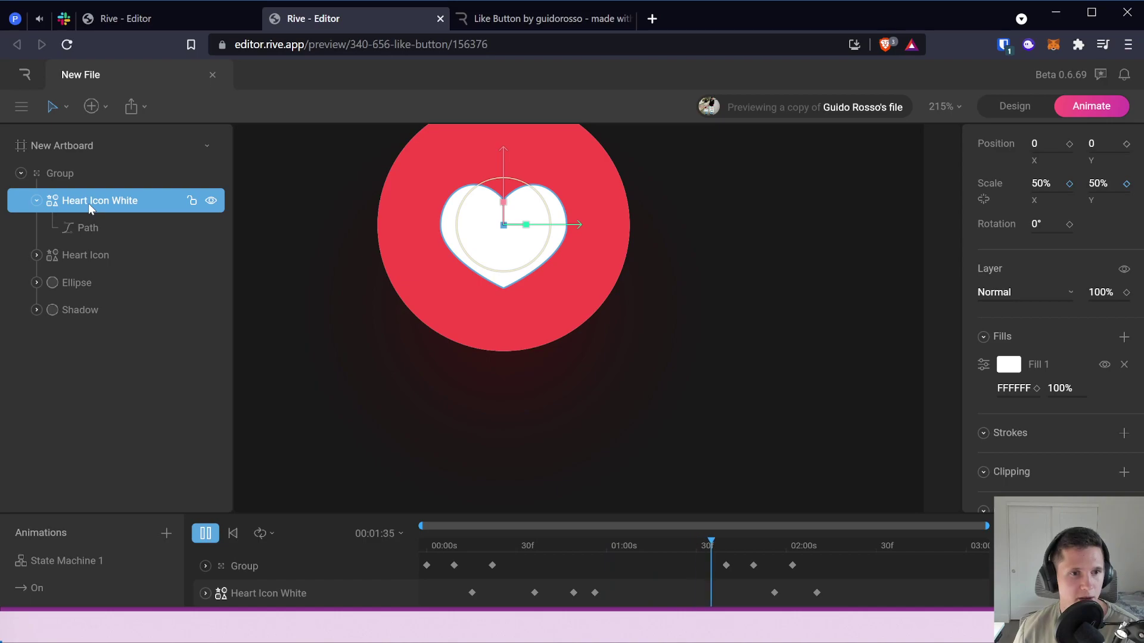
# - Turn the reference Heart Icon's Ellipse clipping off and back on to examine its effect in the Demo animation
pyautogui.click(83, 260)
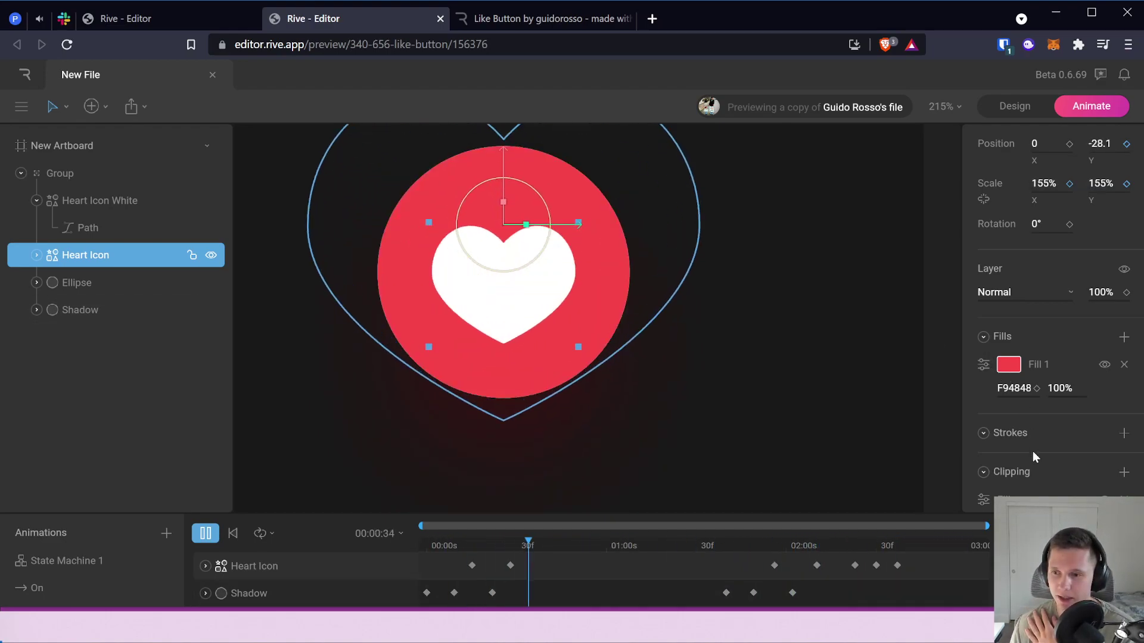
pyautogui.scroll(-2, 1040, 448)
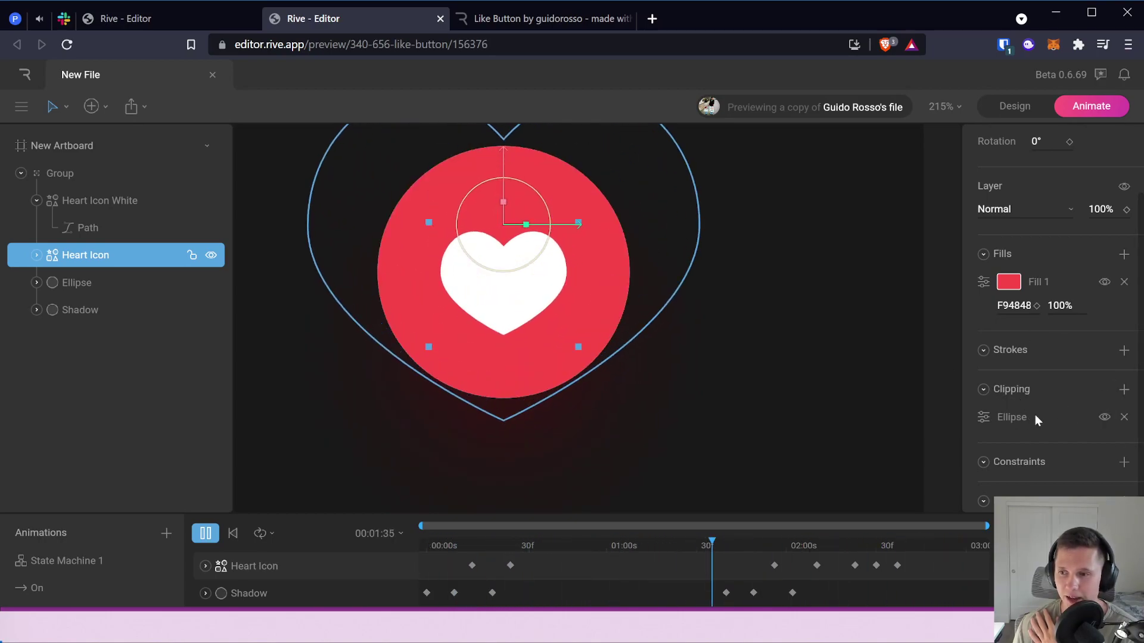
pyautogui.click(1105, 418)
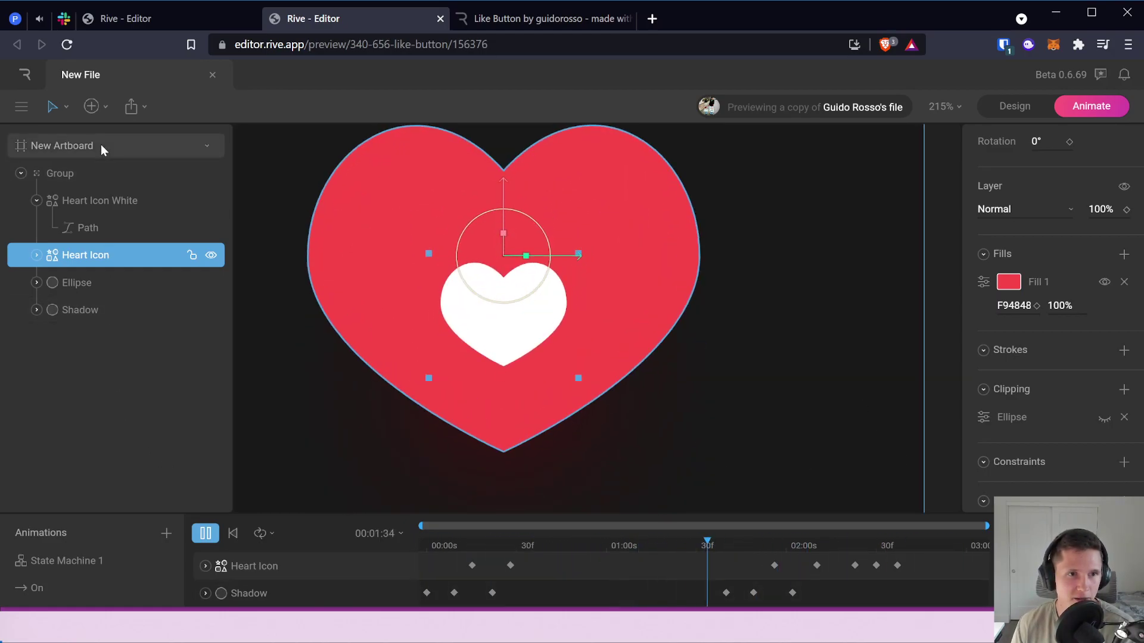
pyautogui.click(101, 146)
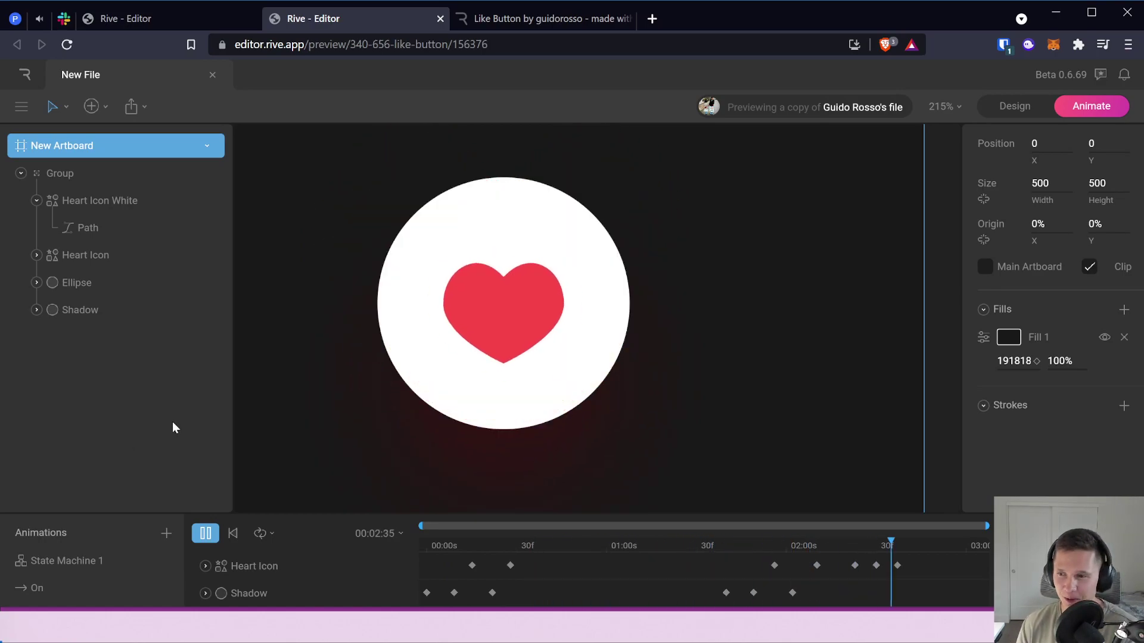
pyautogui.click(152, 250)
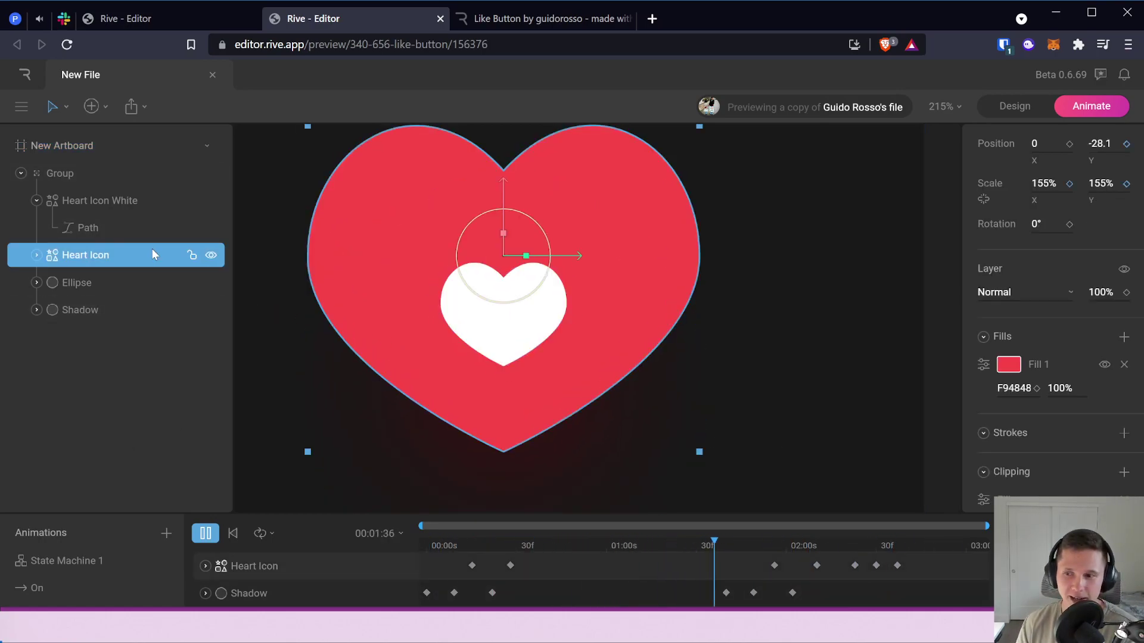
pyautogui.scroll(-2, 1052, 479)
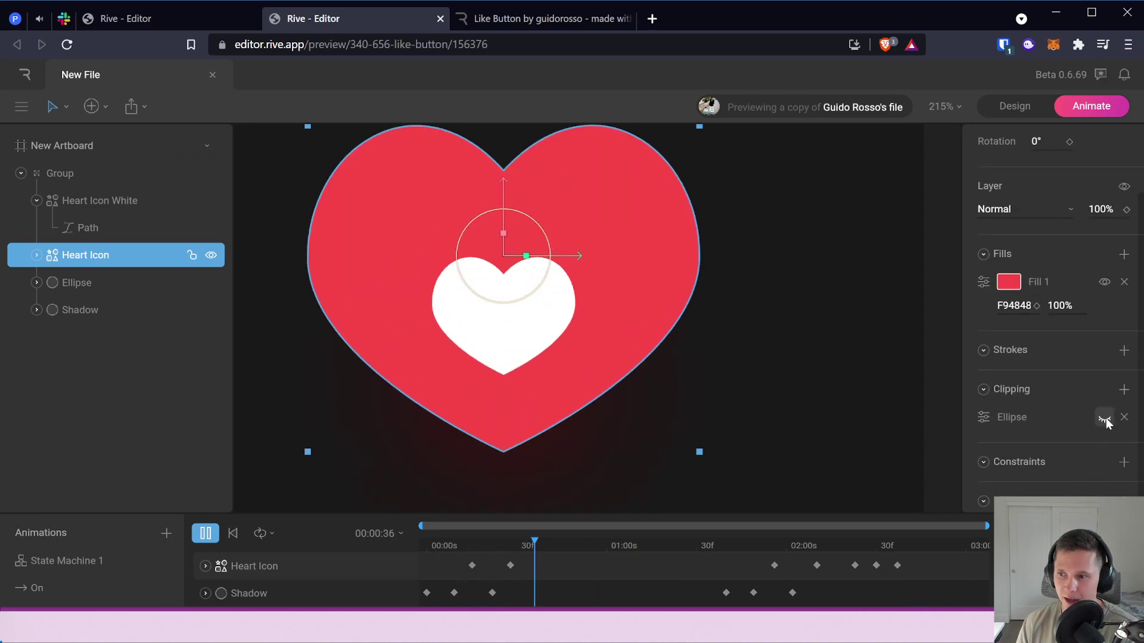
pyautogui.click(1104, 418)
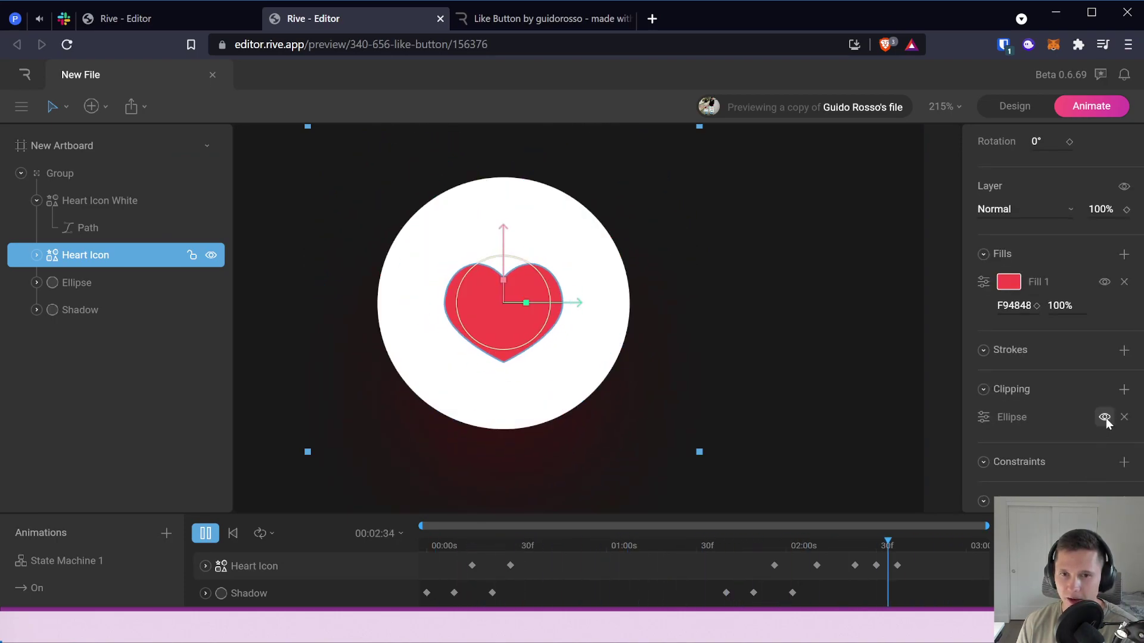
pyautogui.click(77, 170)
pyautogui.click(91, 148)
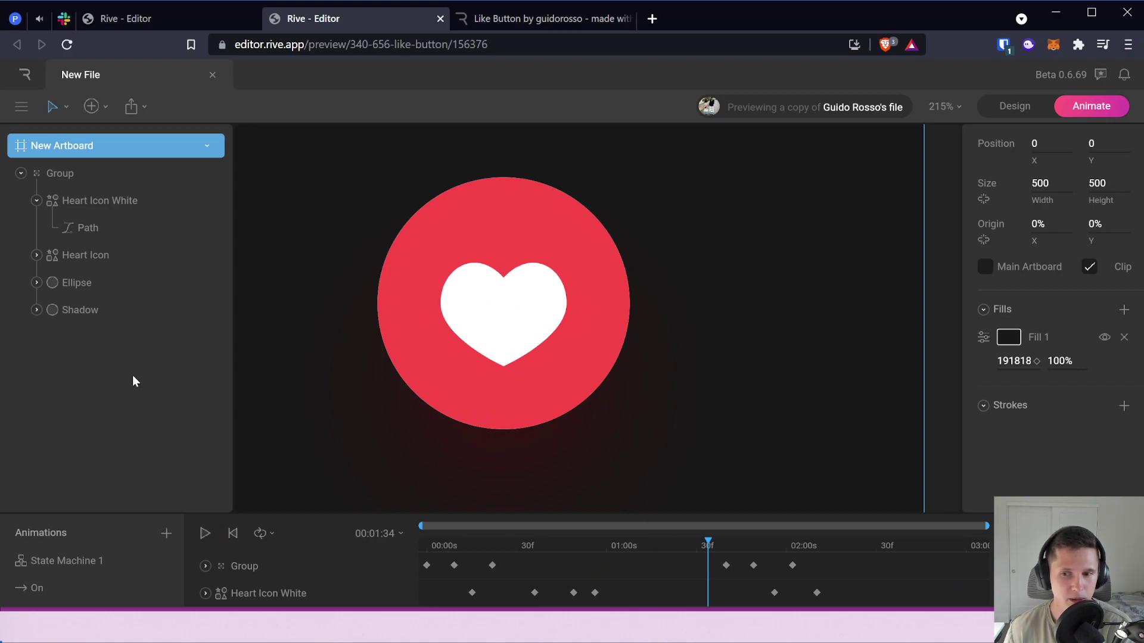
# - Return the Demo playhead to the start and check the clipping settings of Heart Icon White and Heart Icon
pyautogui.click(226, 535)
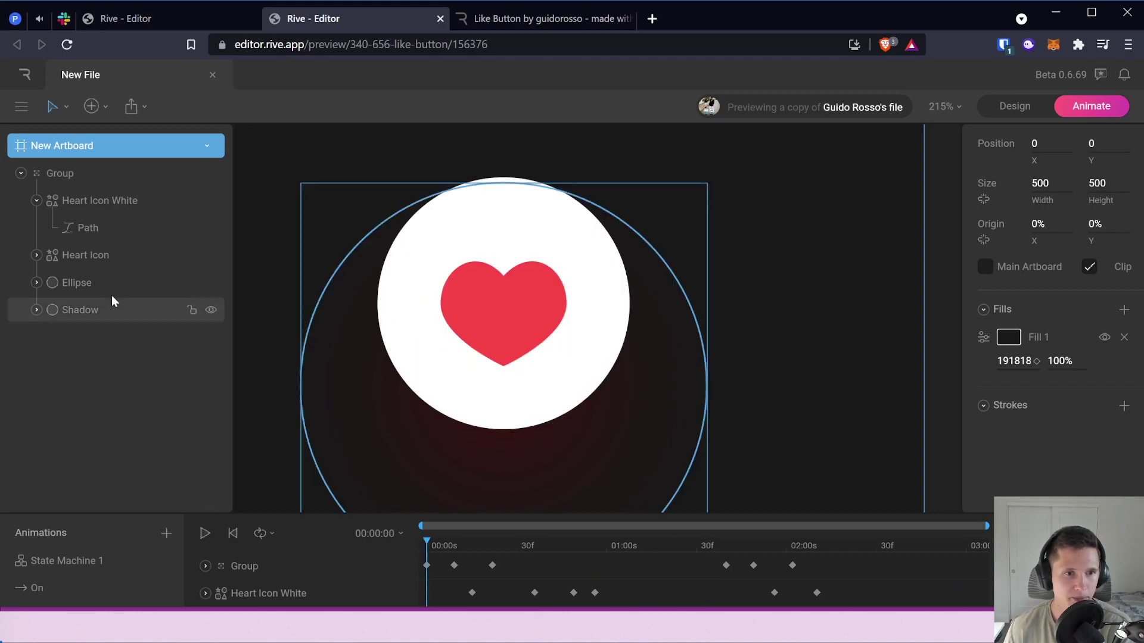
pyautogui.click(102, 200)
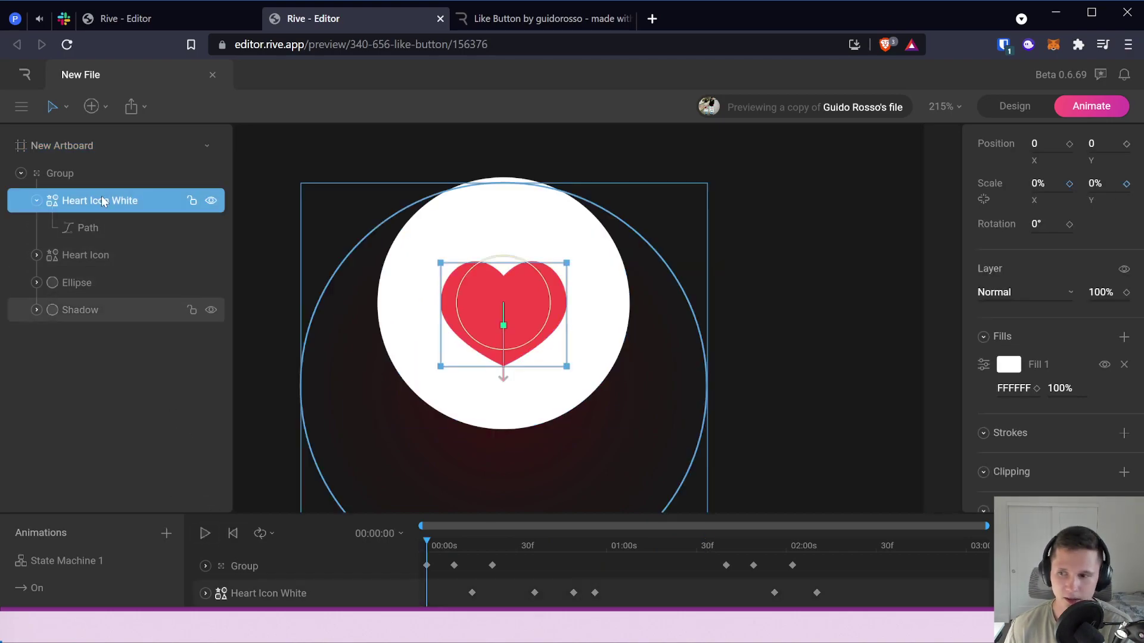
pyautogui.scroll(-1, 1113, 404)
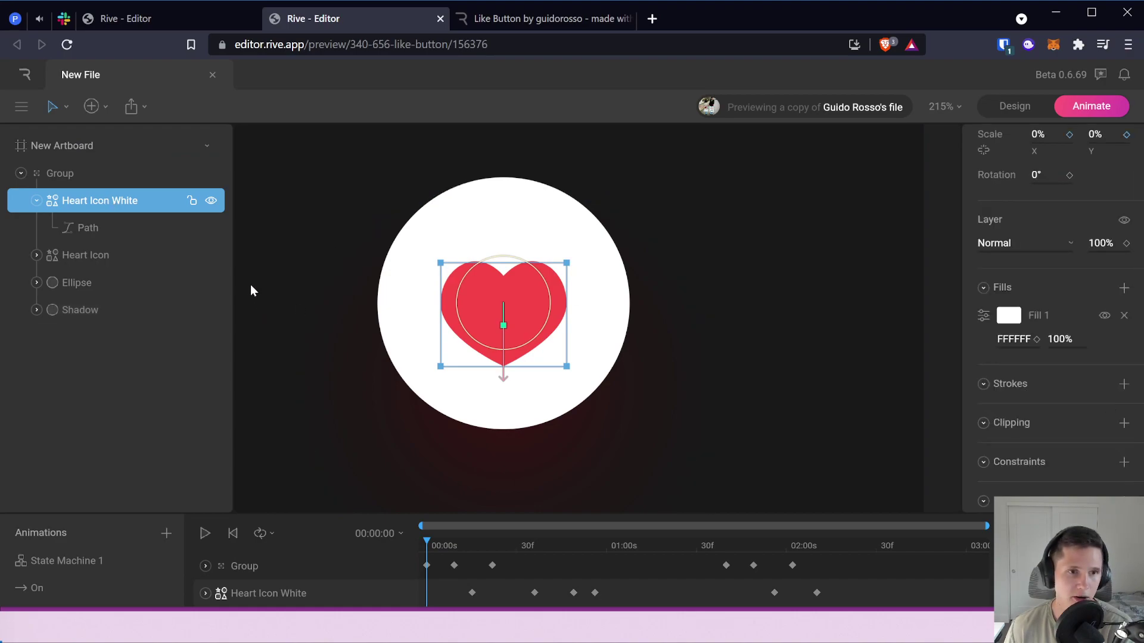
pyautogui.click(87, 255)
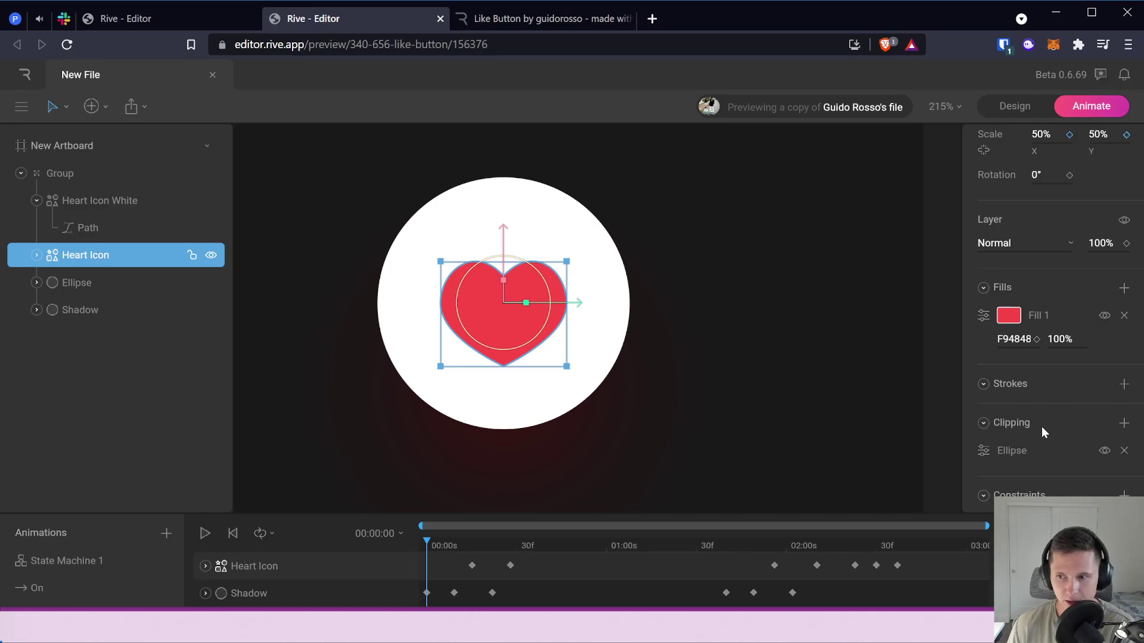
# - In the like-animation file, hide Heart Icon White and clip the Heart Icon layer with the white Ellipse
pyautogui.click(135, 24)
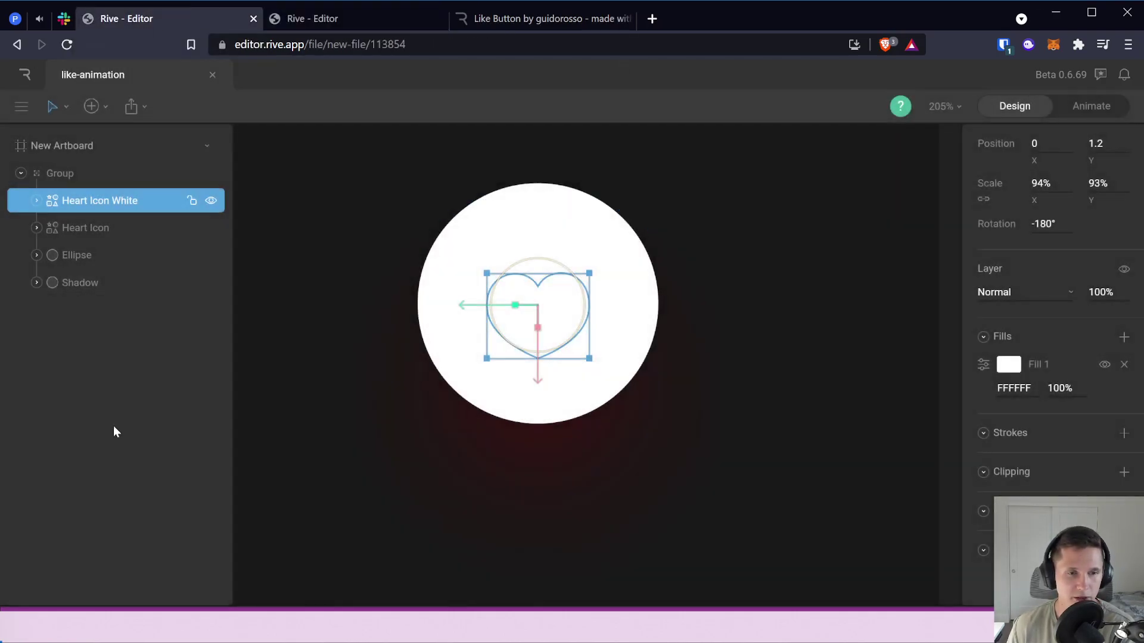
pyautogui.click(132, 229)
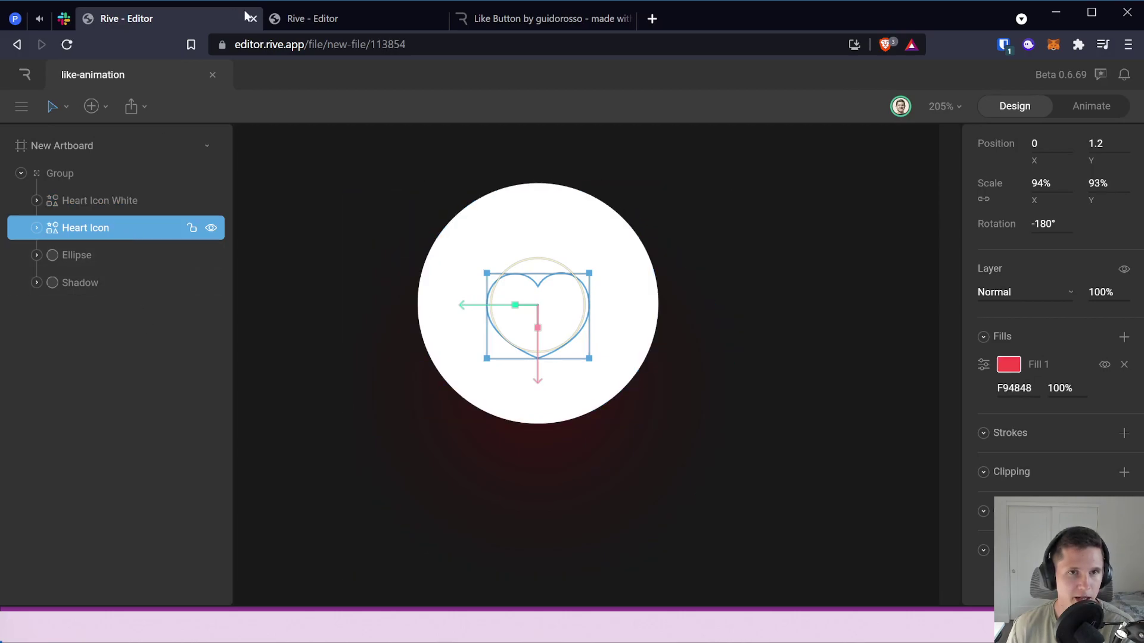
pyautogui.click(301, 19)
pyautogui.click(227, 18)
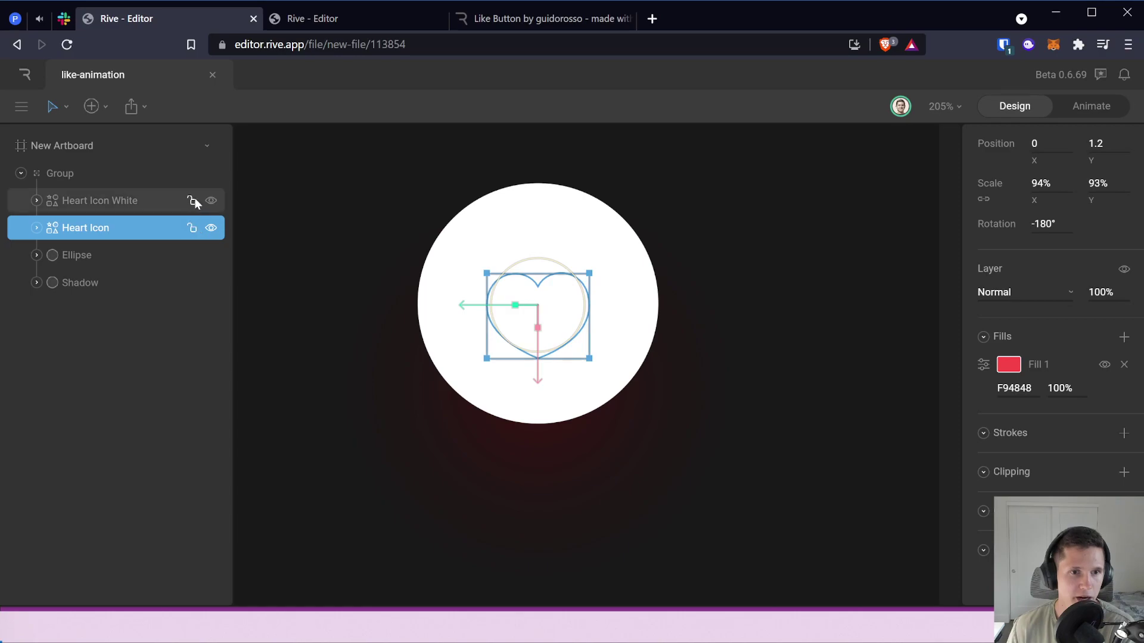
pyautogui.click(210, 201)
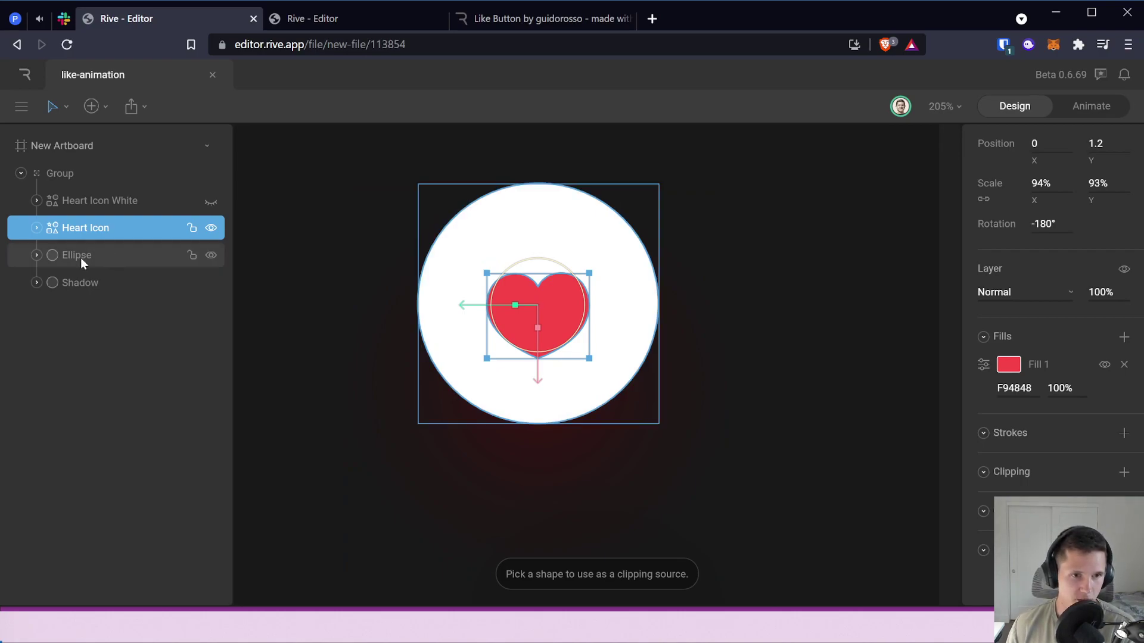
pyautogui.click(510, 232)
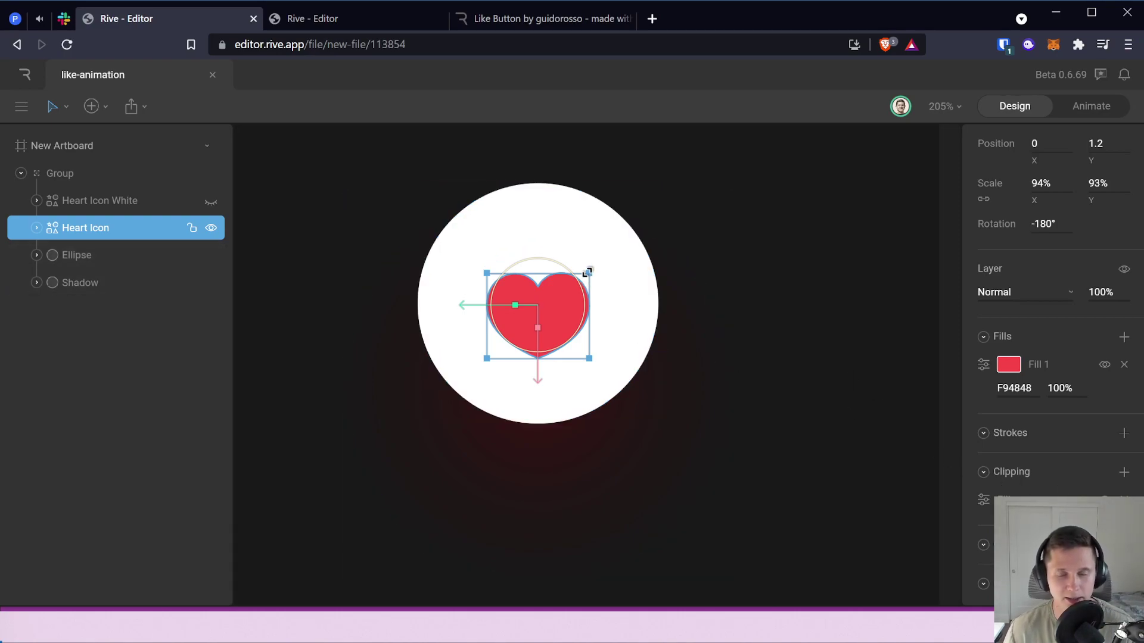
# - Test the clipping by enlarging Heart Icon to about 268% by 190%, and undo the resize
pyautogui.moveTo(591, 272); pyautogui.dragTo(784, 177)
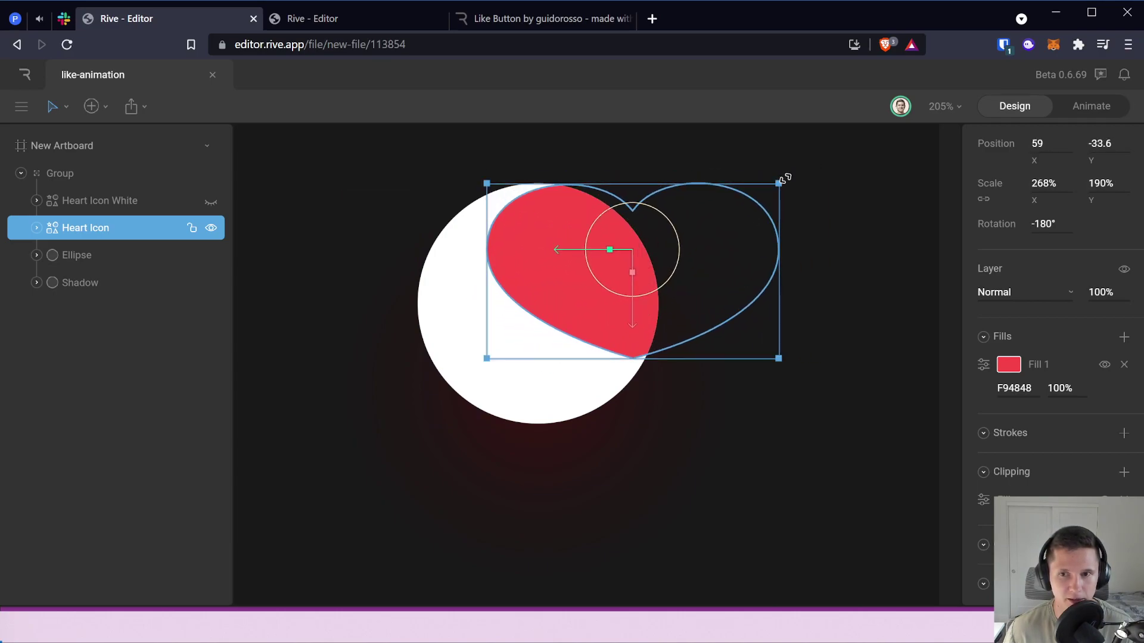
pyautogui.hotkey('ctrl', 'z')
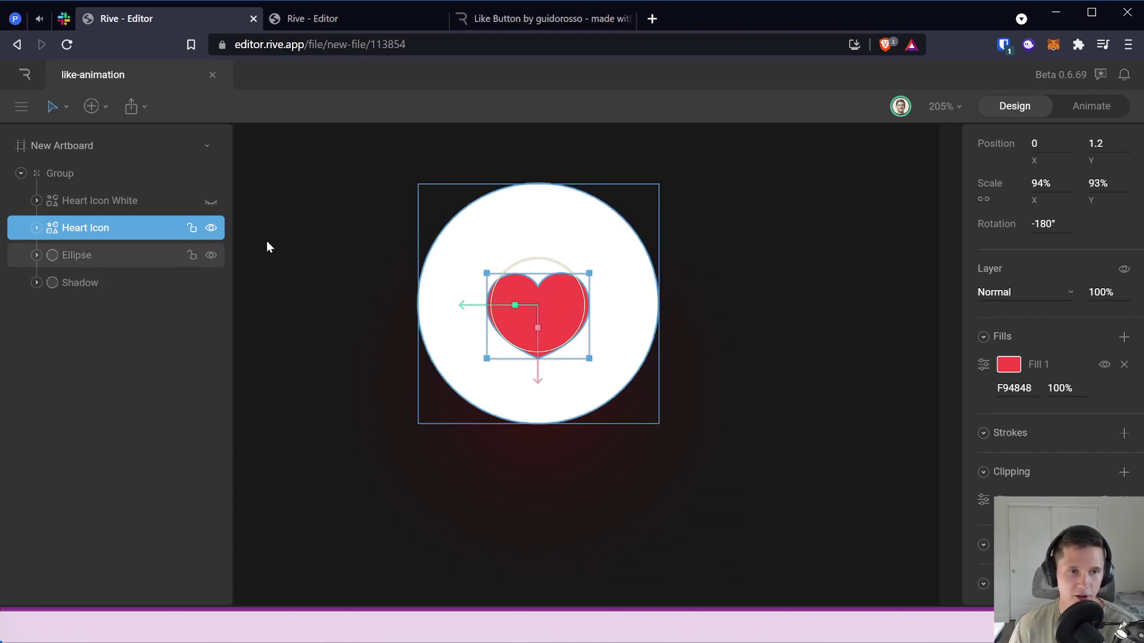
# - Switch to the reference file and check the clipping settings of the Heart Icon, Ellipse and Shadow layers
pyautogui.click(361, 18)
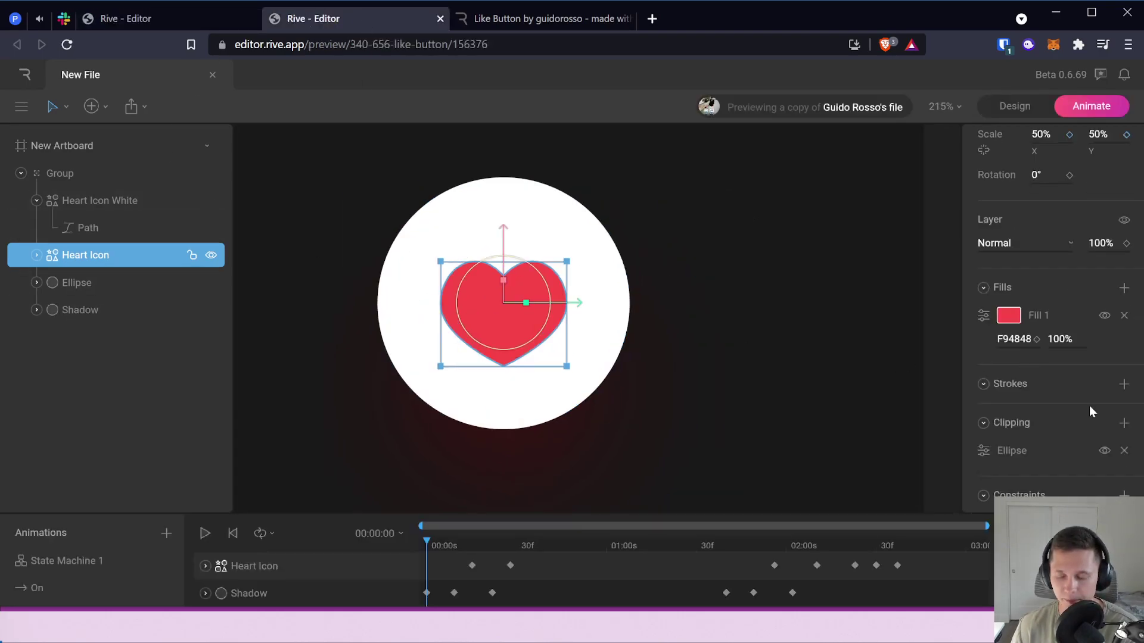
pyautogui.scroll(-1, 1066, 477)
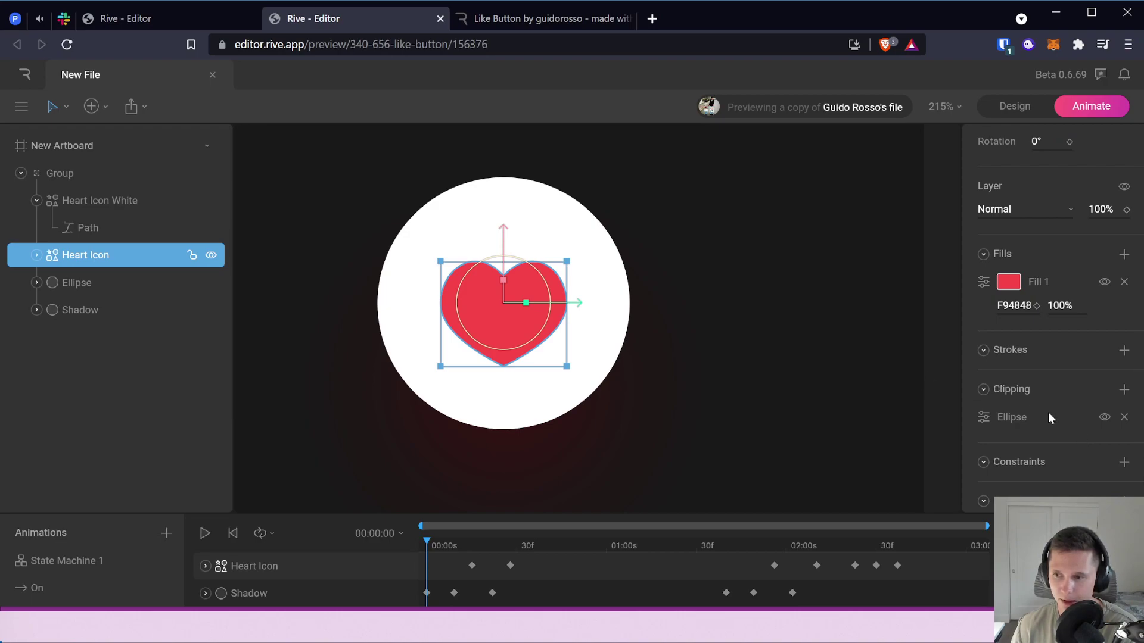
pyautogui.click(132, 284)
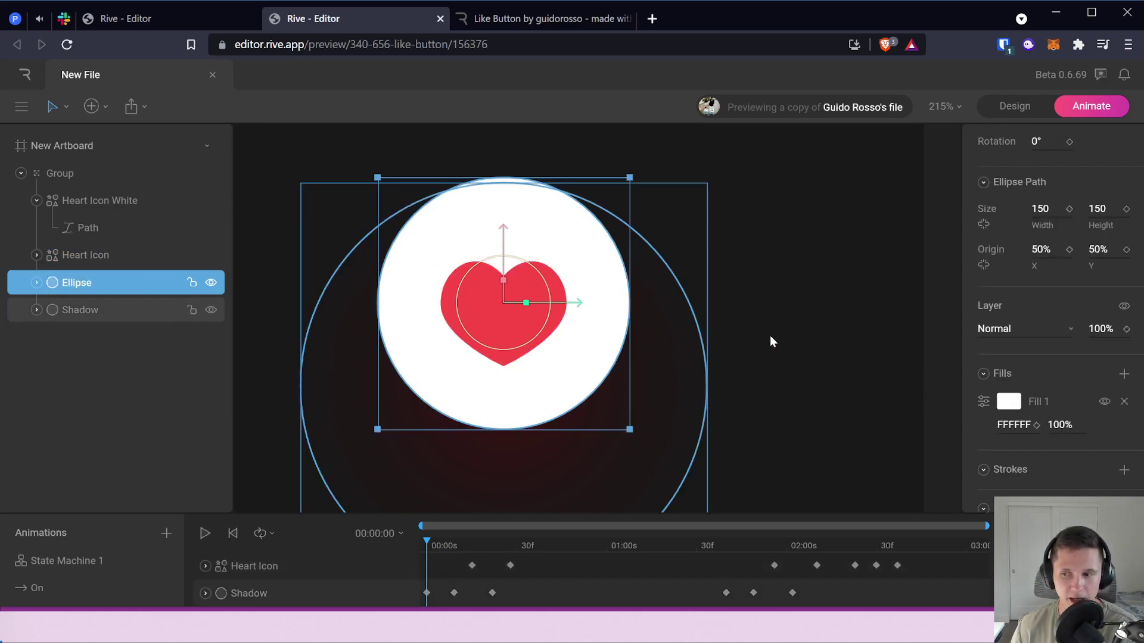
pyautogui.scroll(-2, 1021, 385)
pyautogui.click(94, 308)
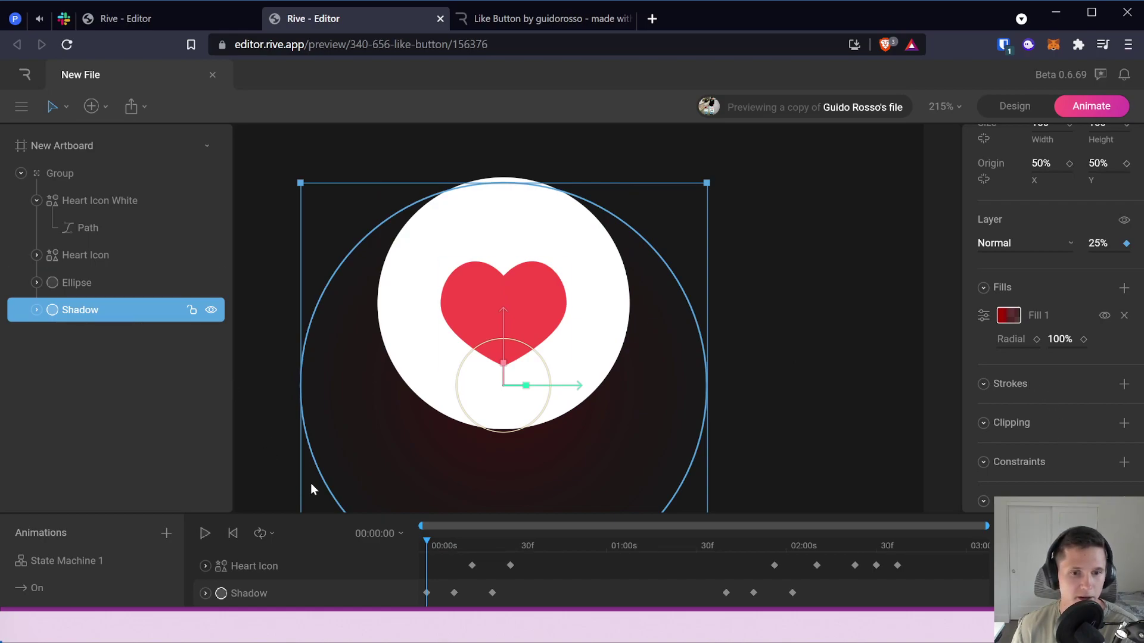
# - Enlarge the reference file's timeline area and examine its State Machine 1, On and Off animations
pyautogui.moveTo(393, 510); pyautogui.dragTo(412, 326)
pyautogui.click(41, 434)
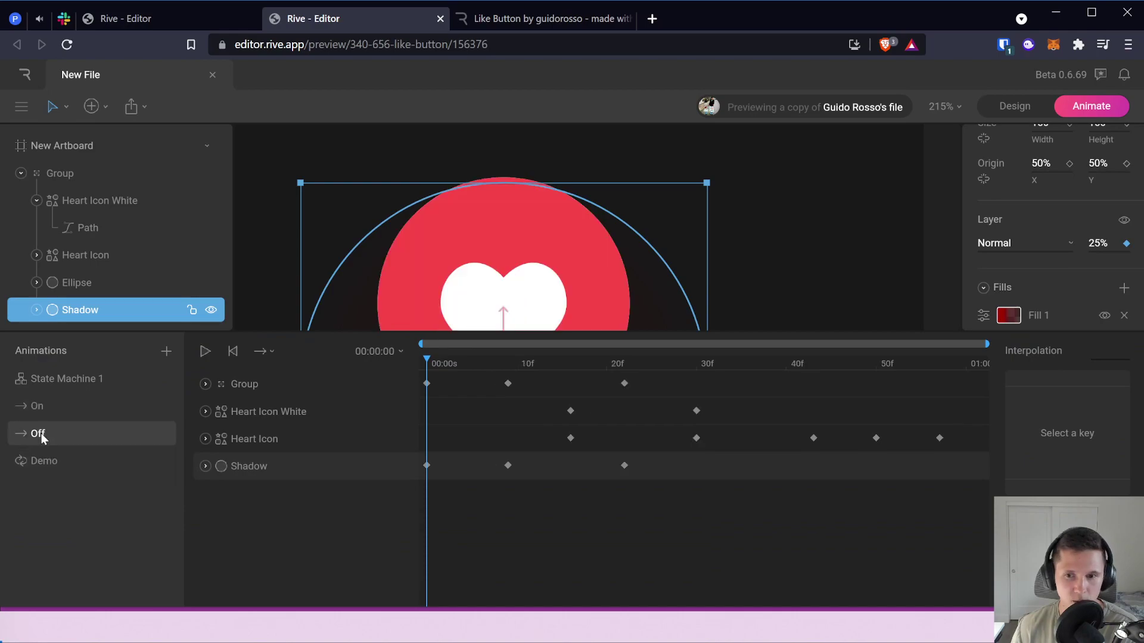
pyautogui.click(51, 408)
pyautogui.click(109, 385)
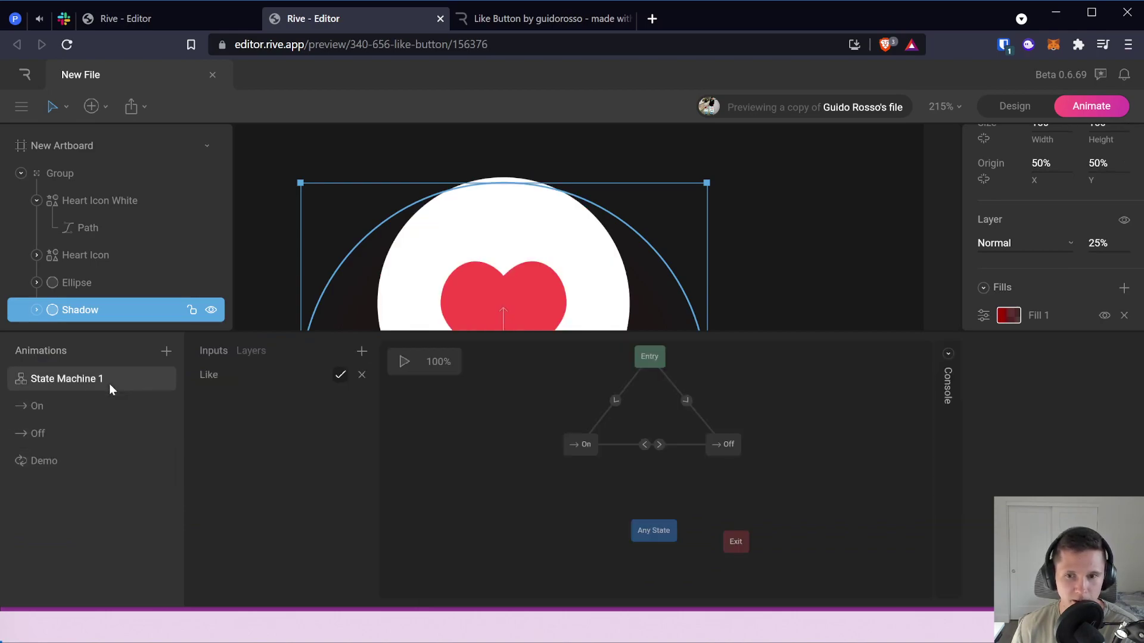
pyautogui.click(96, 405)
pyautogui.click(95, 425)
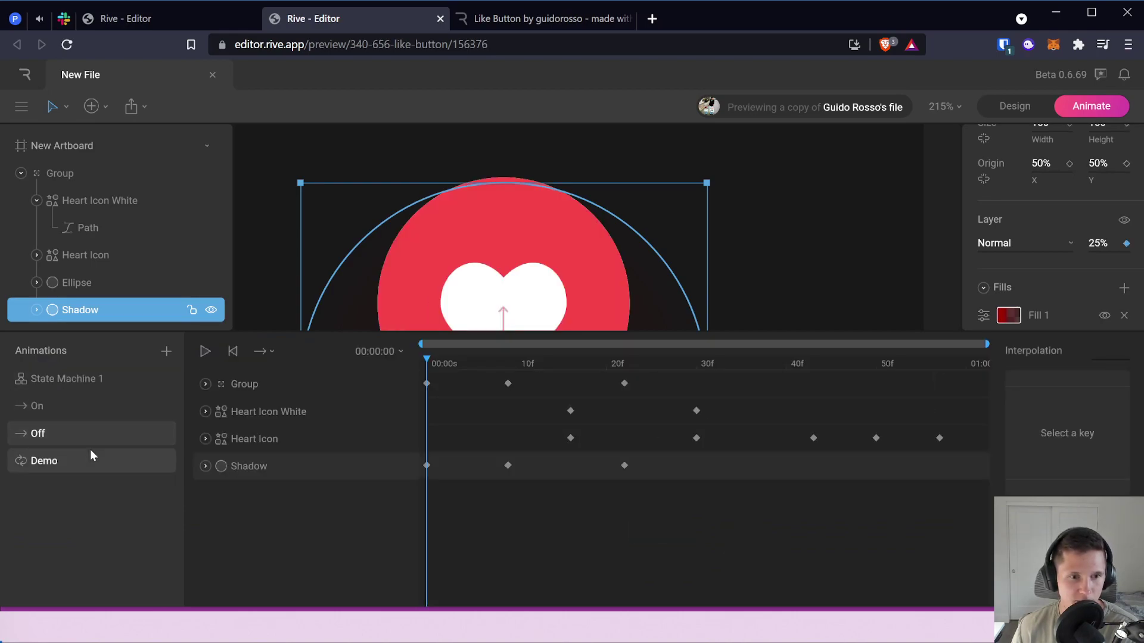
pyautogui.click(98, 409)
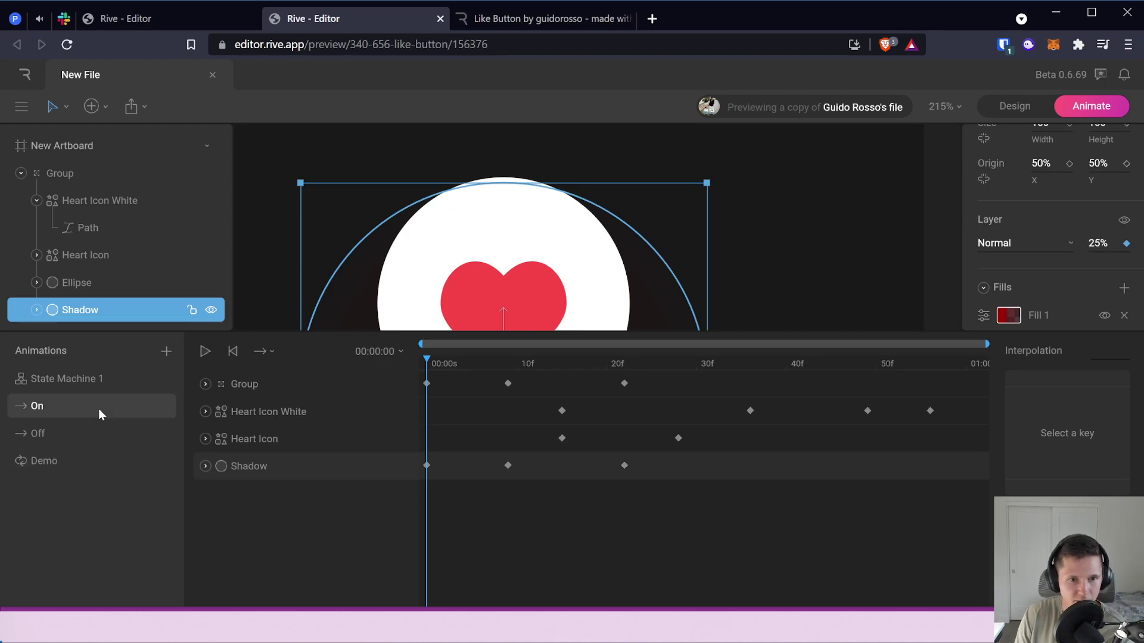
pyautogui.click(100, 442)
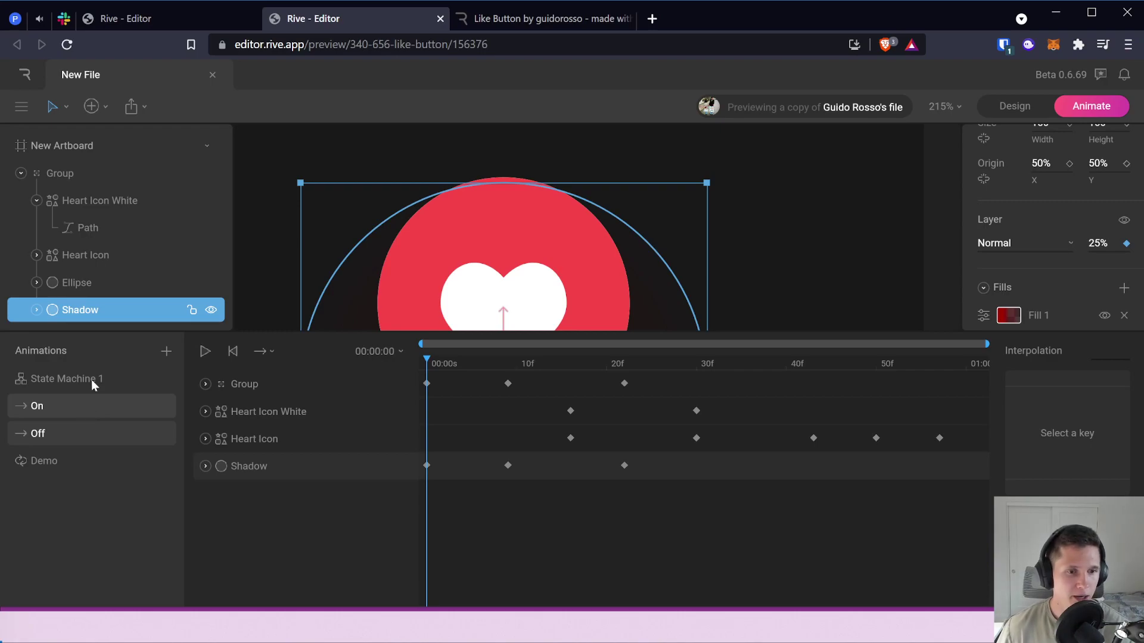
pyautogui.click(90, 406)
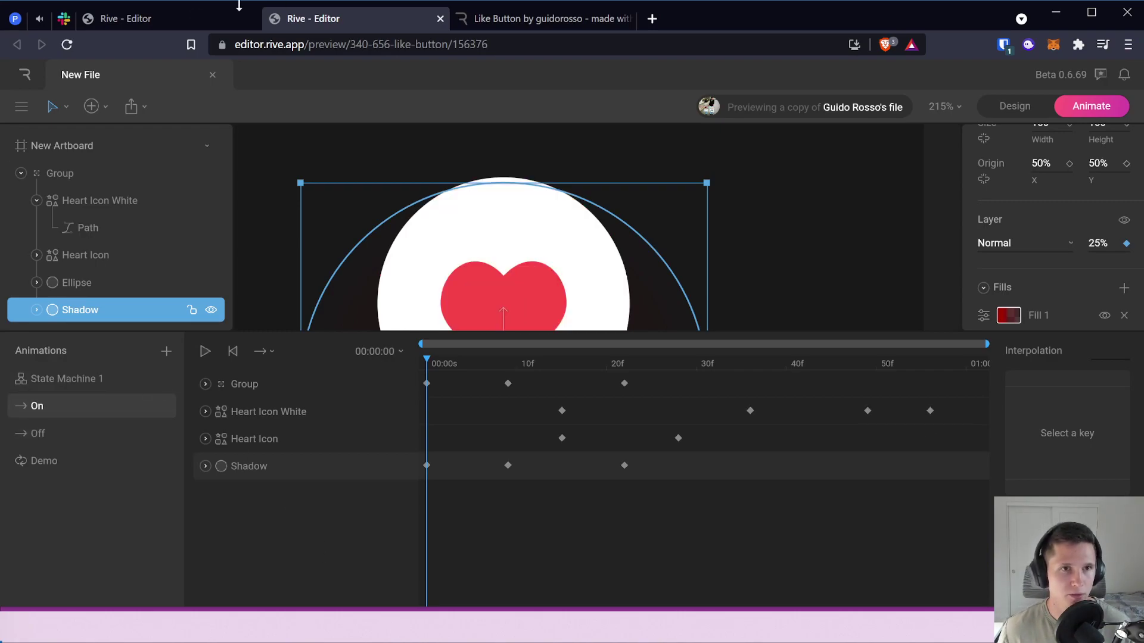
# - Switch to the like-animation file and toggle between Design and Animate modes, ending in Animate mode
pyautogui.click(187, 15)
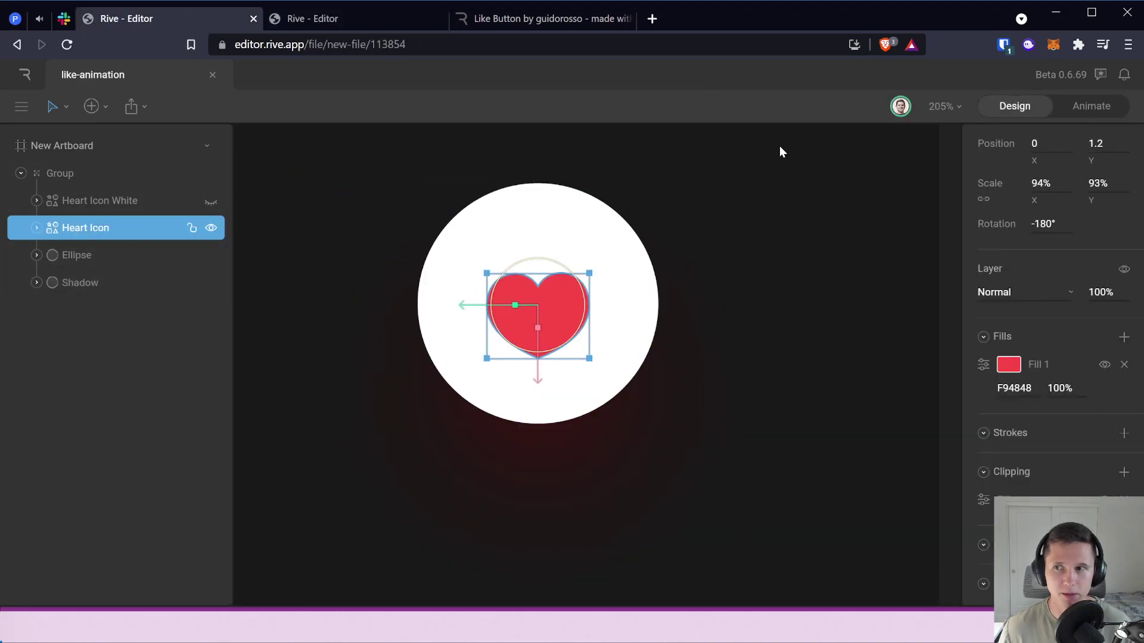
pyautogui.press('Tab')
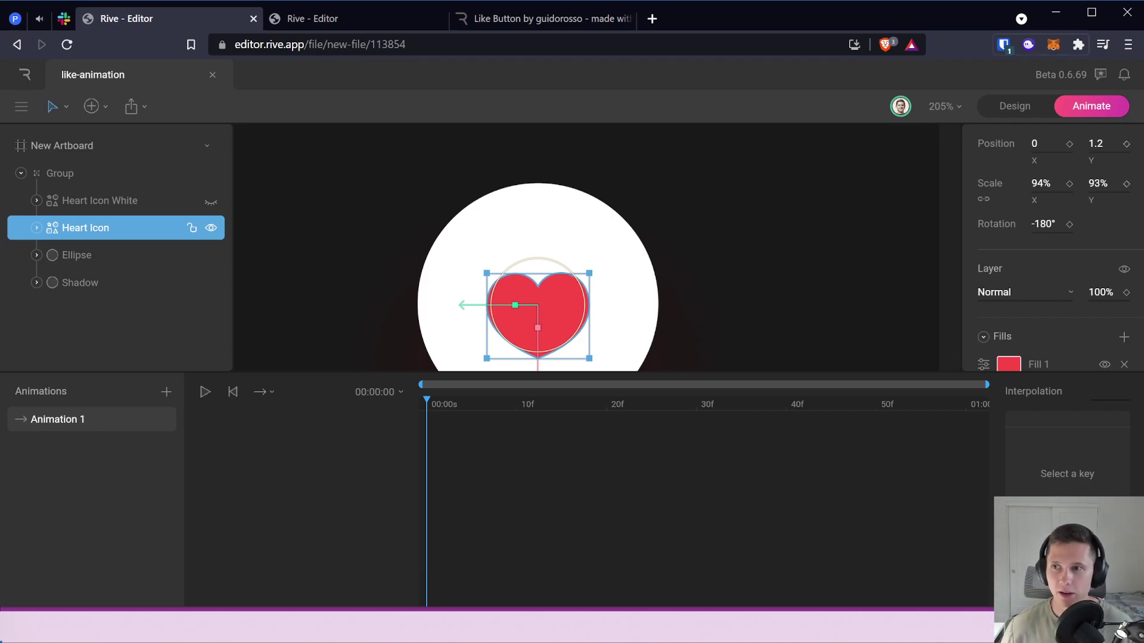
pyautogui.click(1029, 111)
pyautogui.press('Tab')
pyautogui.press('Tab')
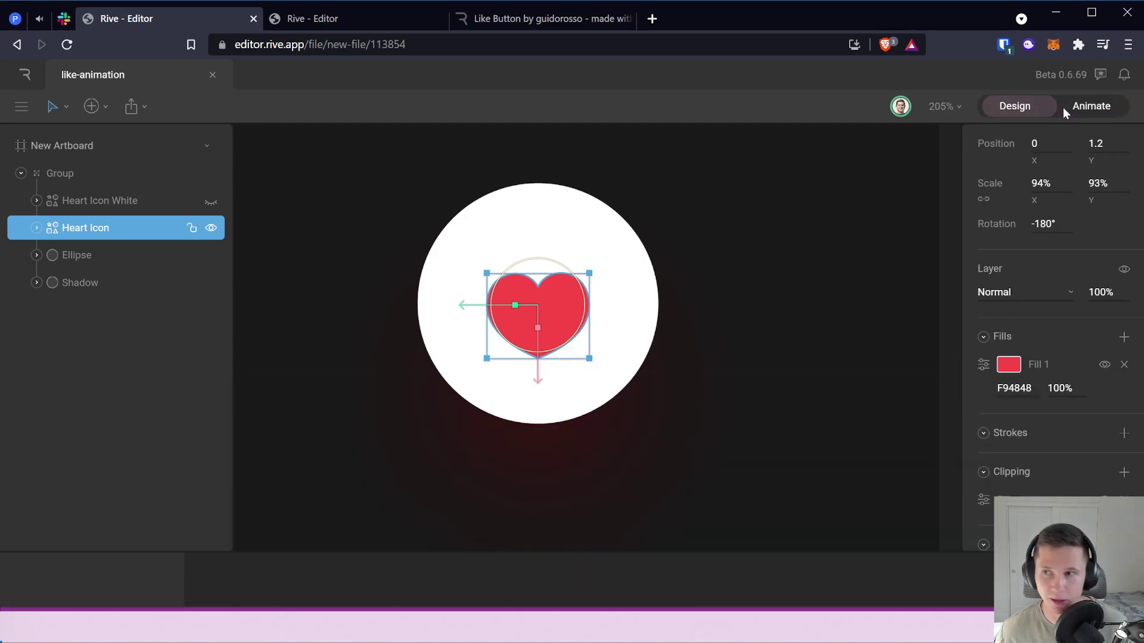
pyautogui.press('Tab')
pyautogui.press('Tab')
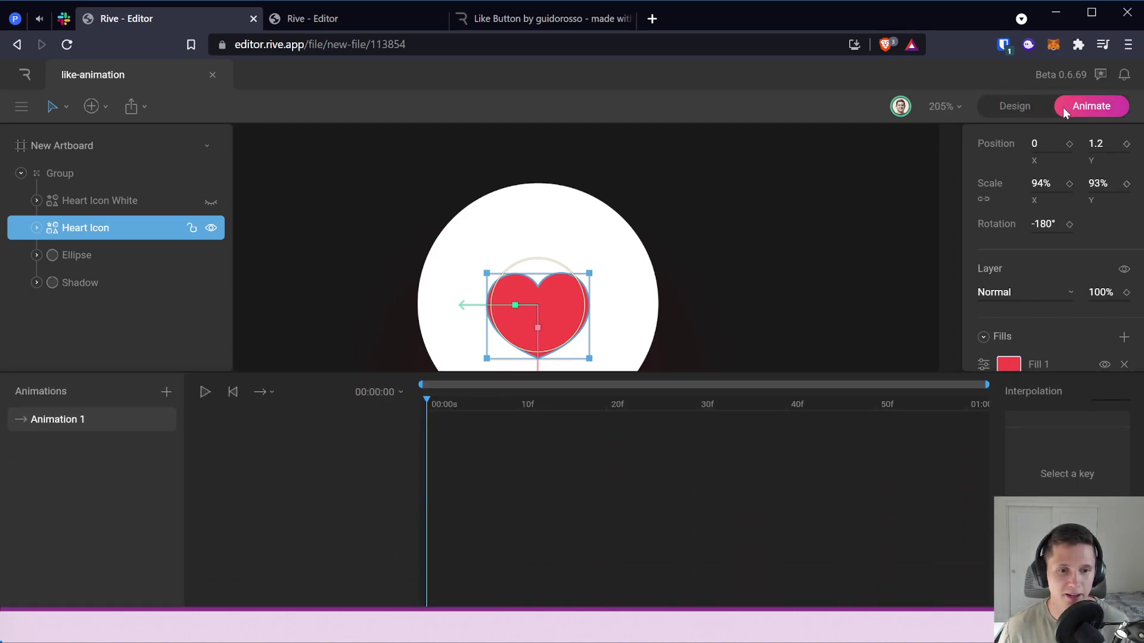
pyautogui.press('Tab')
pyautogui.press('Tab')
pyautogui.press('Tab')
pyautogui.press('Tab')
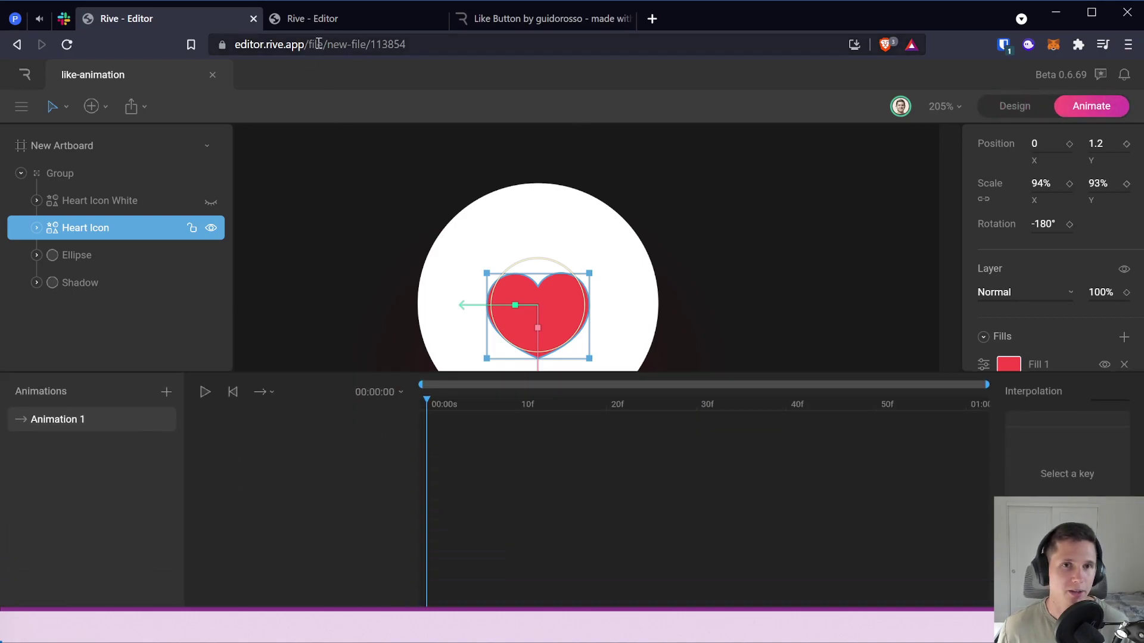
# - Switch to the reference file and examine State Machine 1 and the types of animation that can be added
pyautogui.click(320, 18)
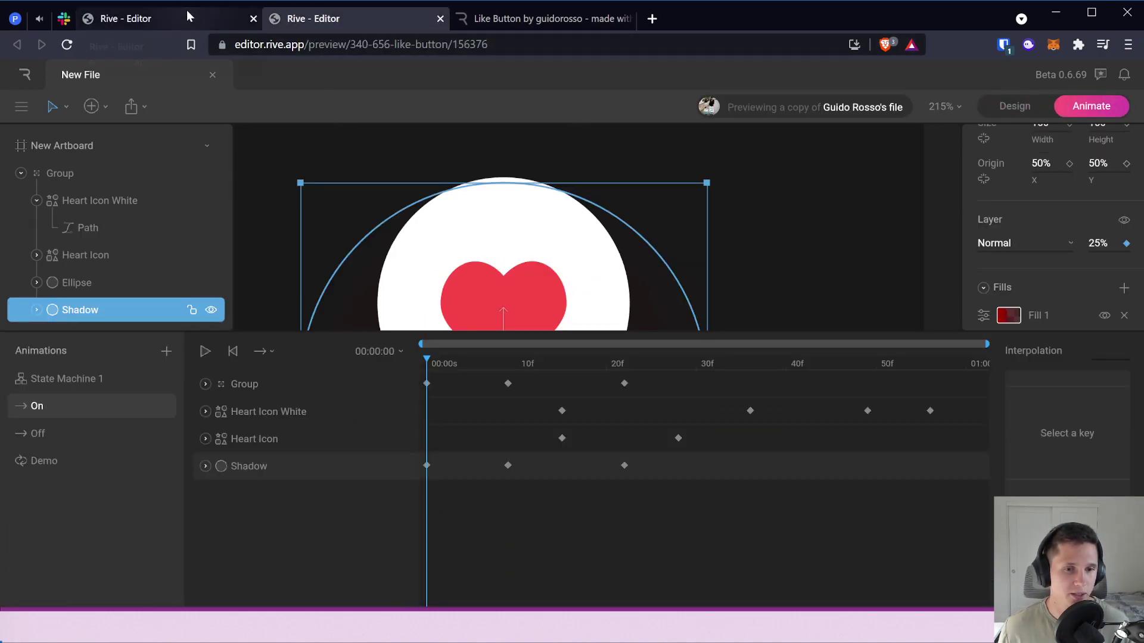
pyautogui.click(20, 381)
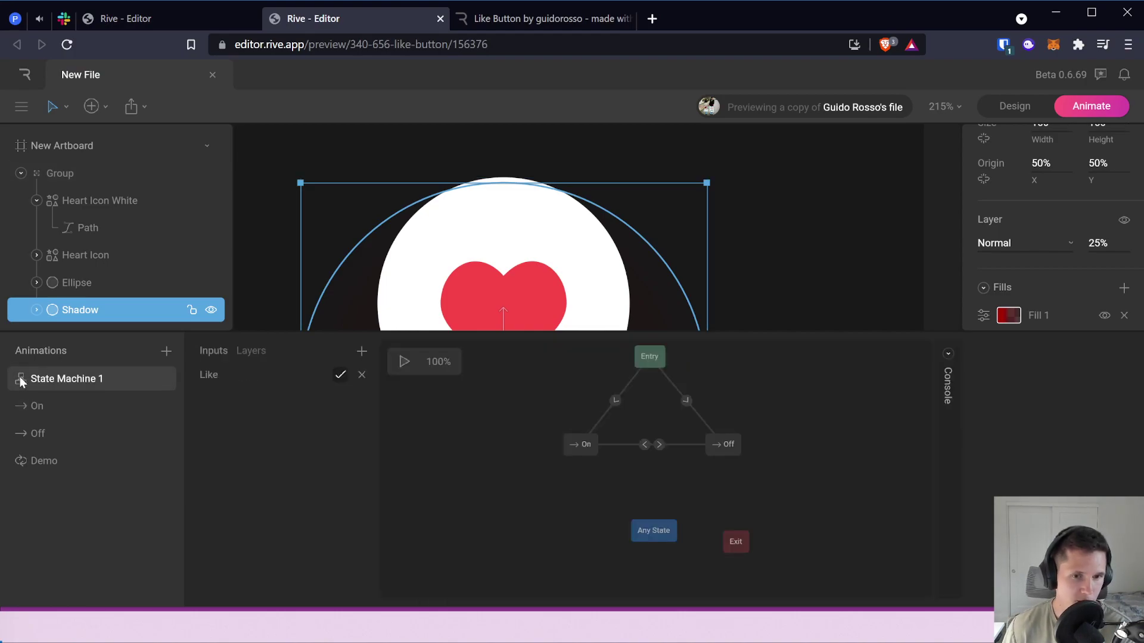
pyautogui.click(166, 351)
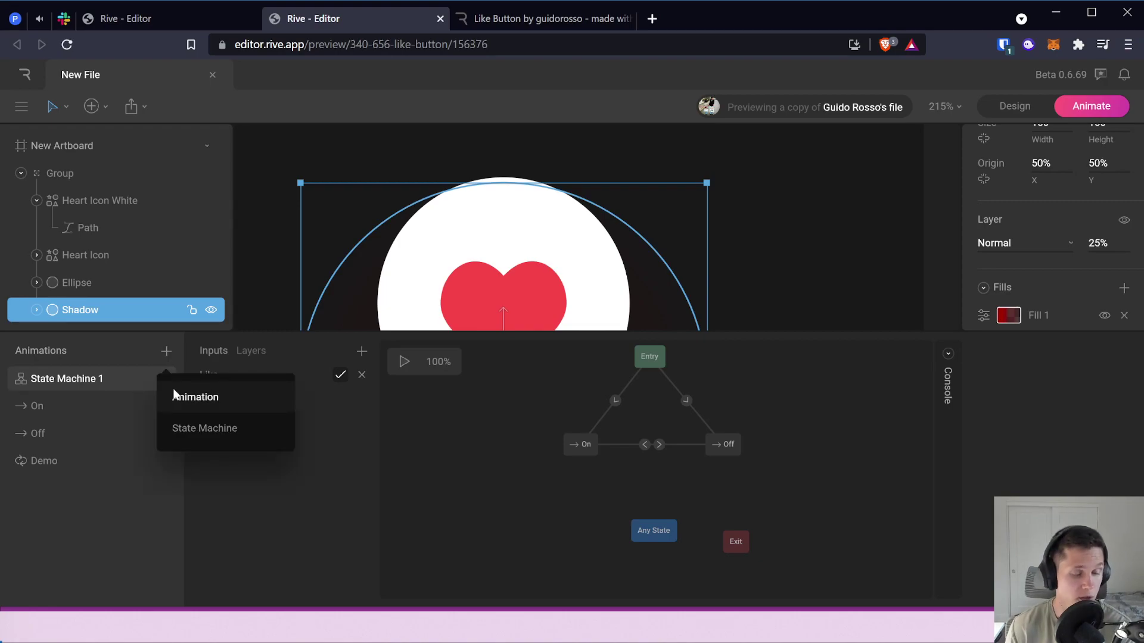
pyautogui.click(148, 520)
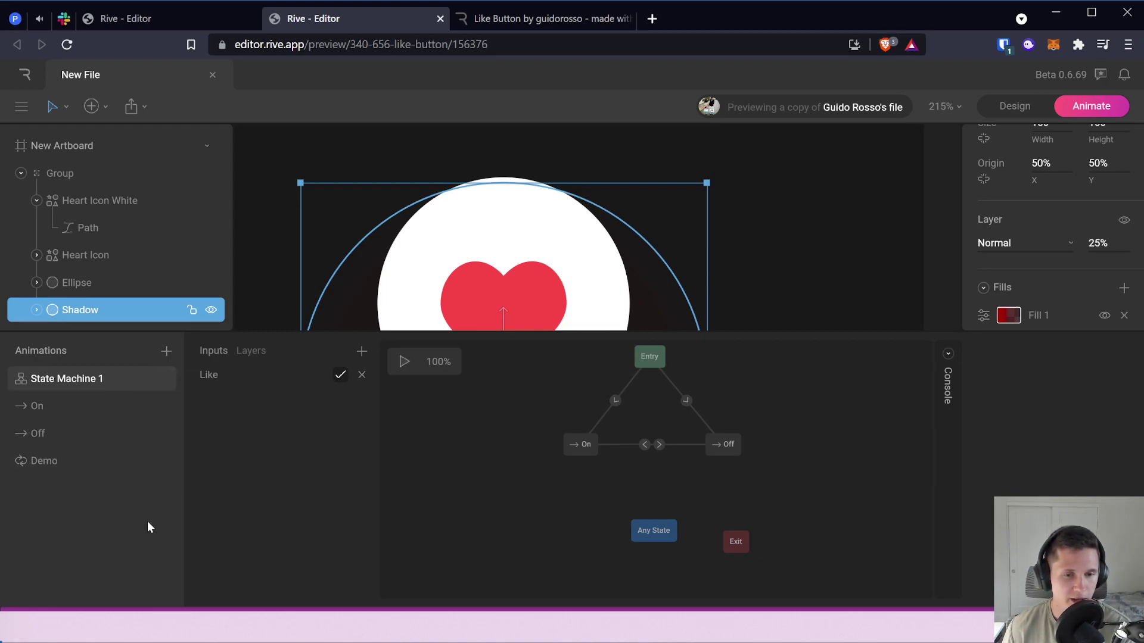
# - Test the On and Off transitions of State Machine 1 by toggling the Like input, and check the available input types
pyautogui.click(341, 375)
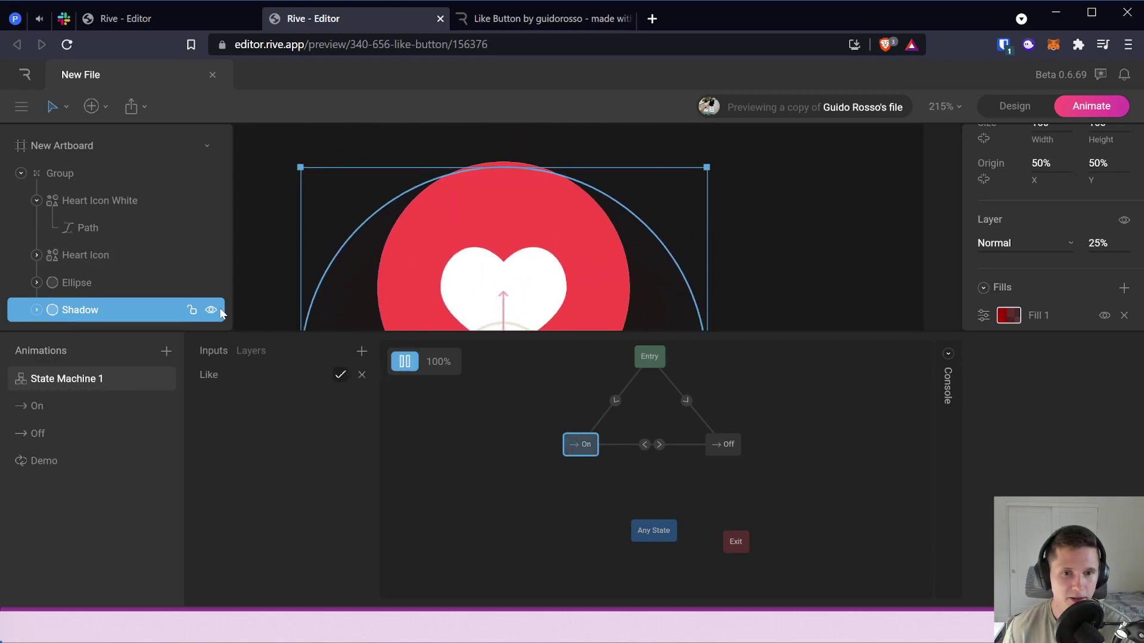
pyautogui.click(339, 376)
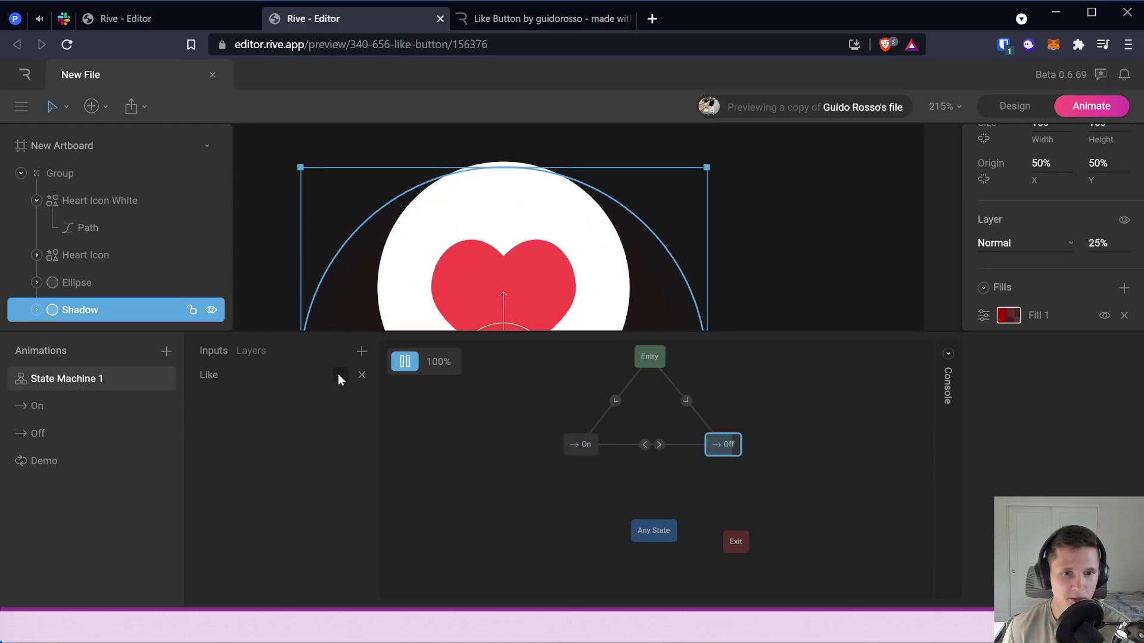
pyautogui.click(339, 374)
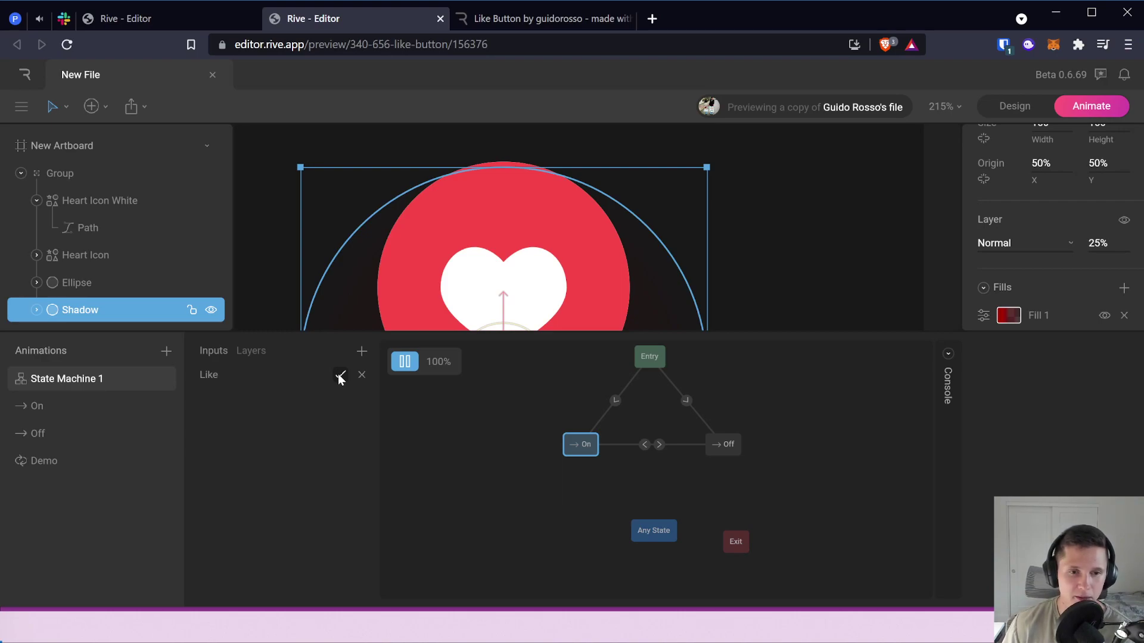
pyautogui.click(339, 375)
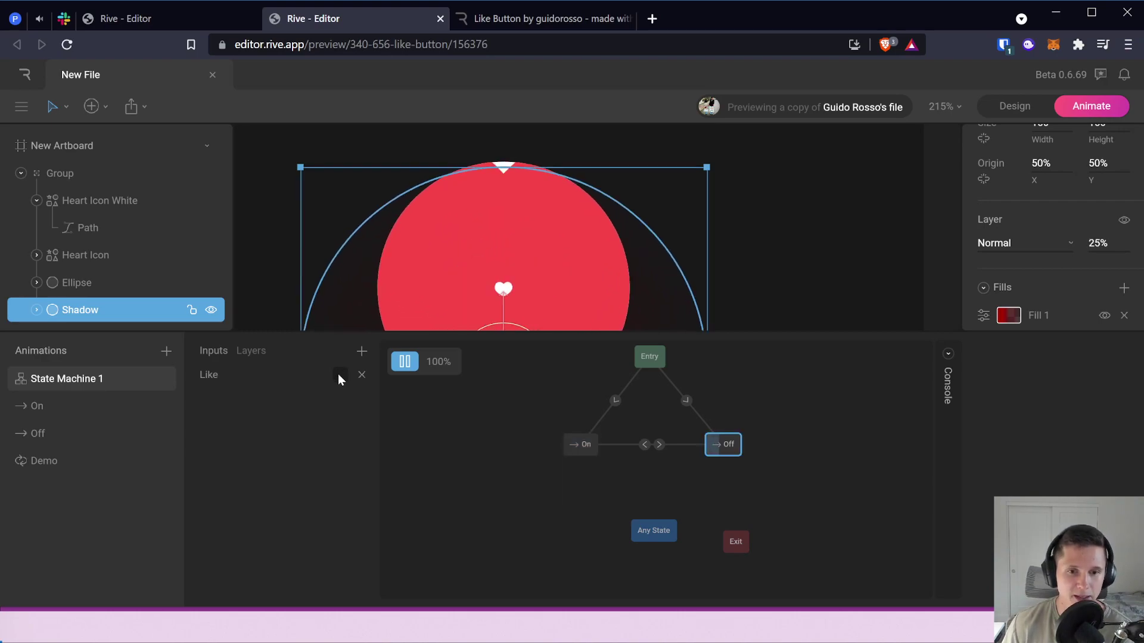
pyautogui.click(362, 352)
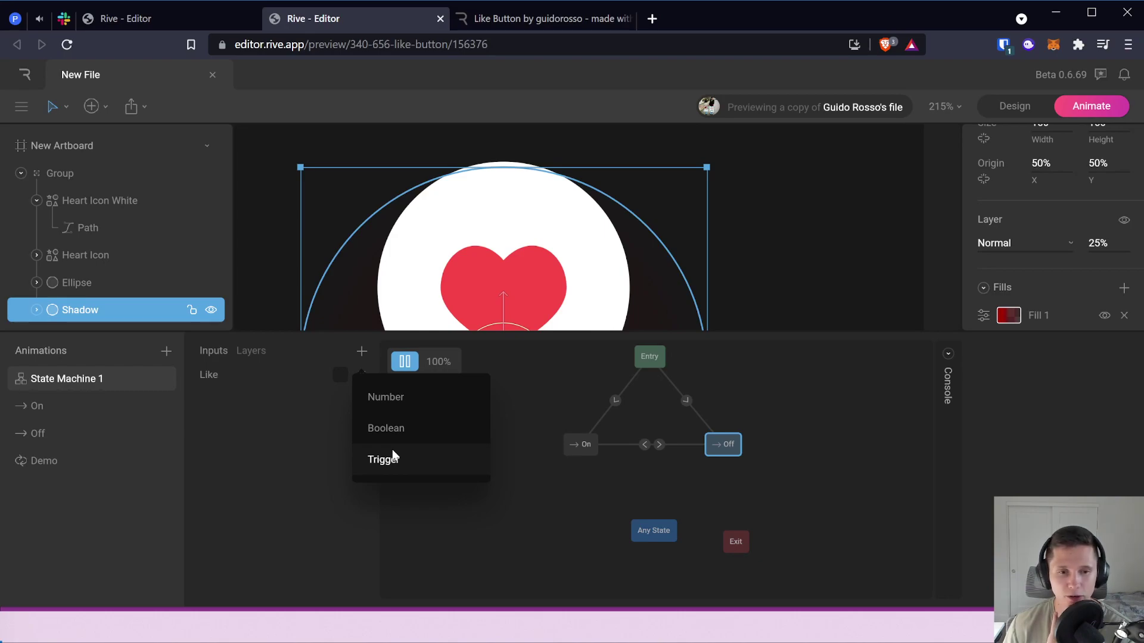
pyautogui.click(337, 377)
pyautogui.click(337, 375)
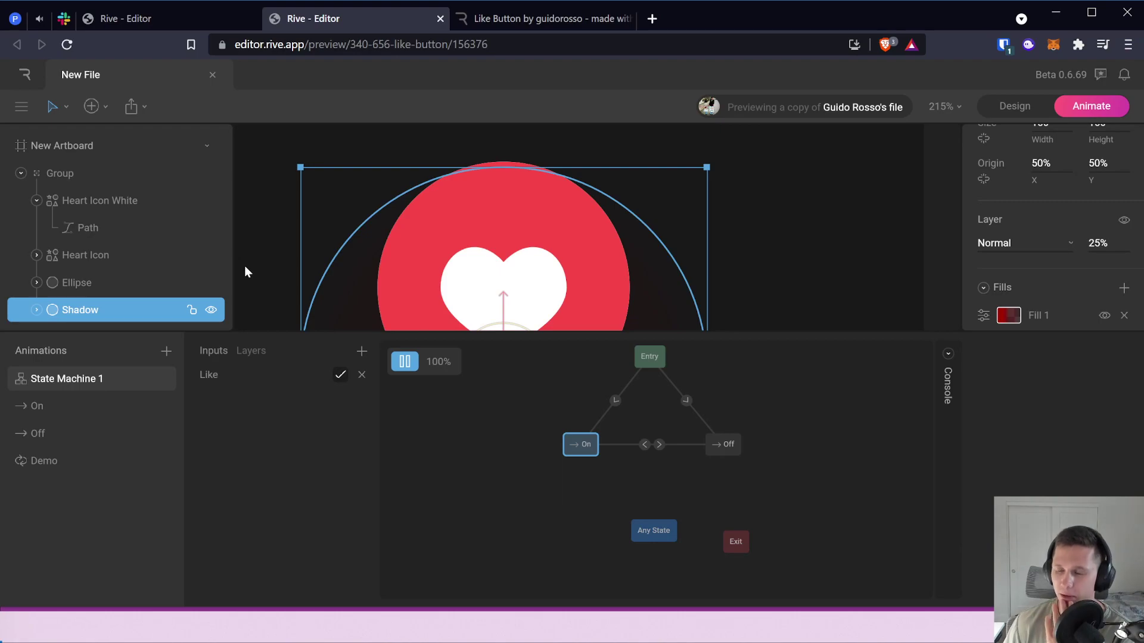
pyautogui.click(361, 352)
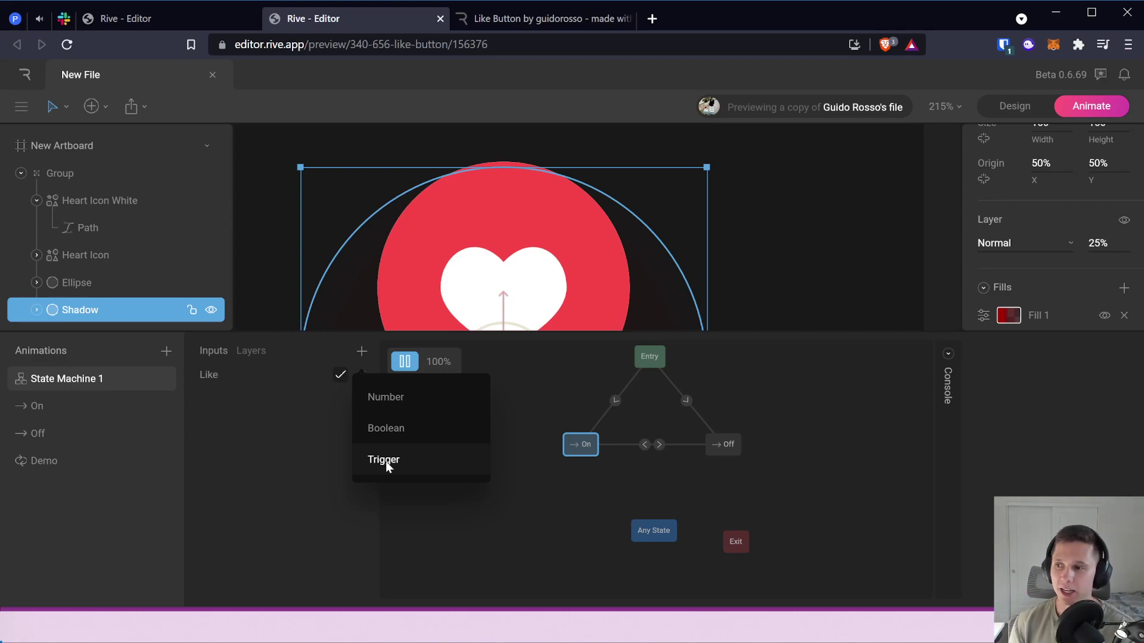
pyautogui.click(321, 428)
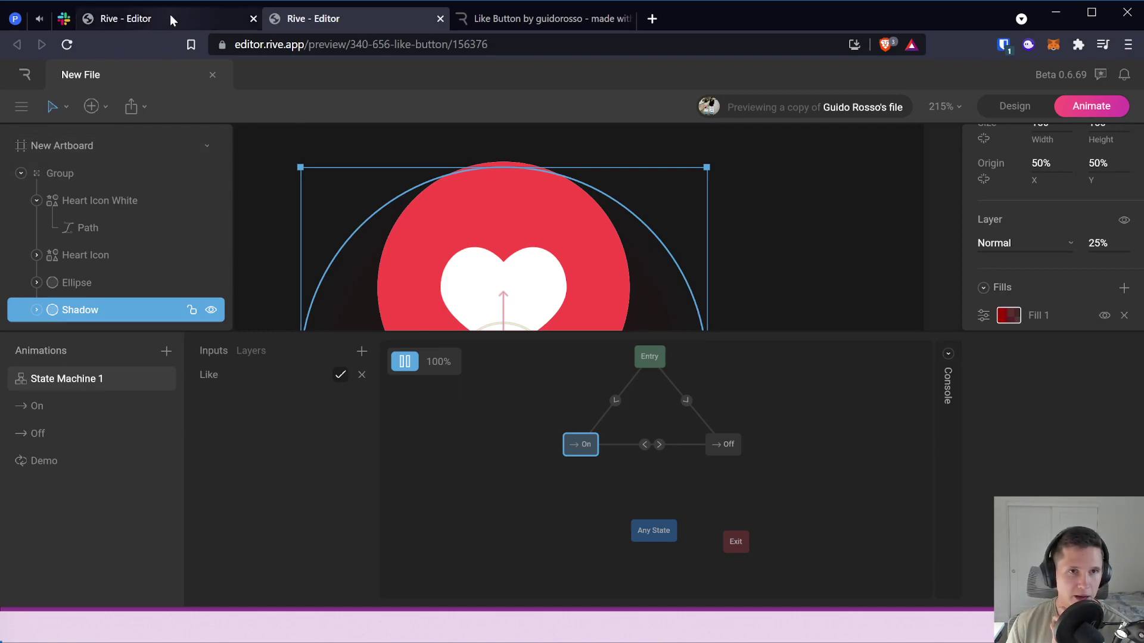
# - Check the reference On animation, rename Animation 1 in the like-animation file as On, and review its playback modes
pyautogui.click(83, 412)
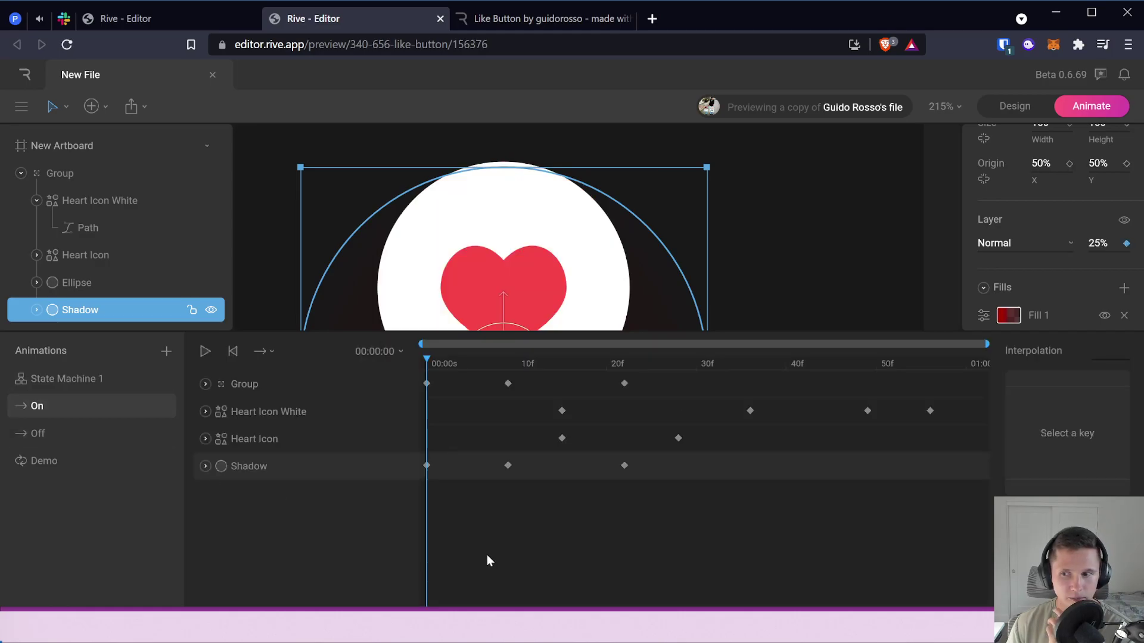
pyautogui.click(155, 13)
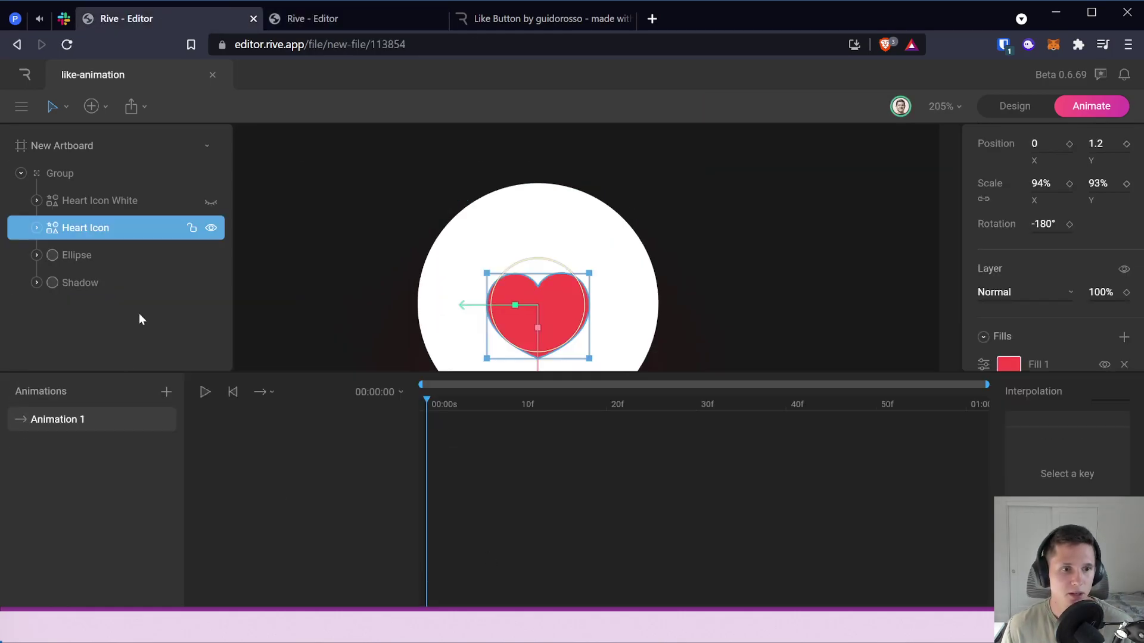
pyautogui.doubleClick(71, 419)
pyautogui.write('On')
pyautogui.press('Return')
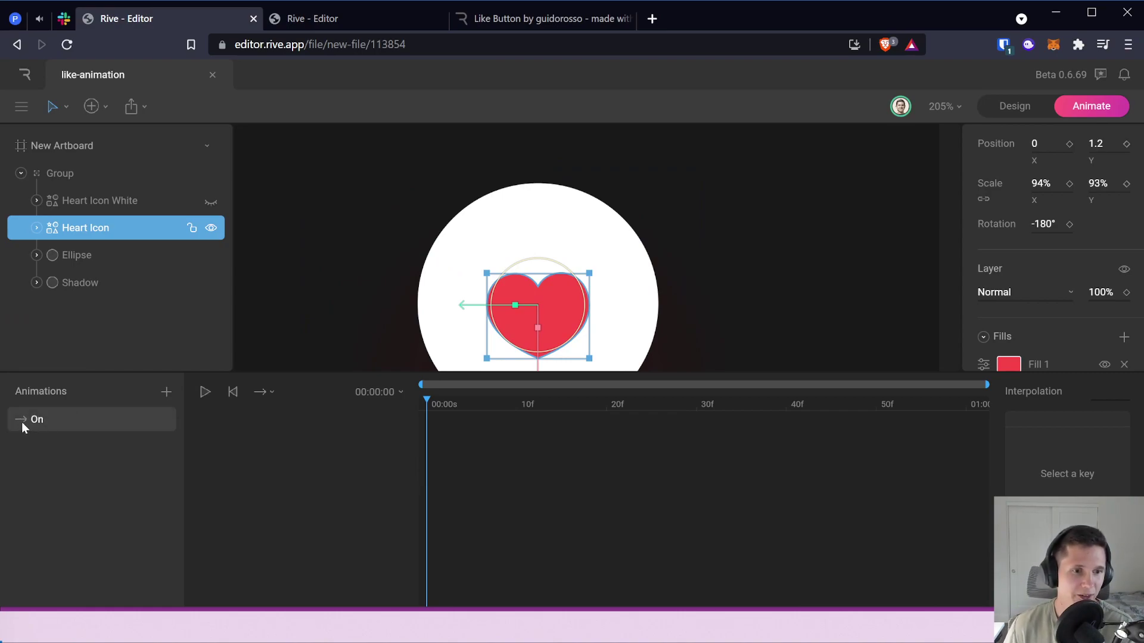
pyautogui.click(274, 393)
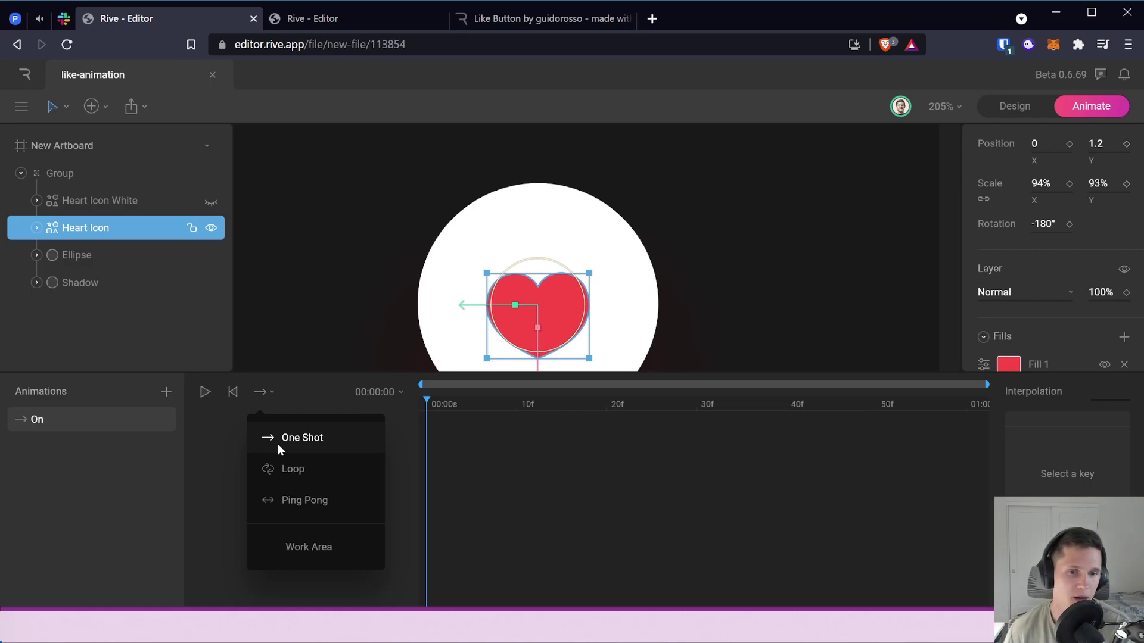
pyautogui.click(116, 434)
# - Switch to the reference file and examine the Group layer's keyframes and keyed properties in the On animation
pyautogui.click(341, 25)
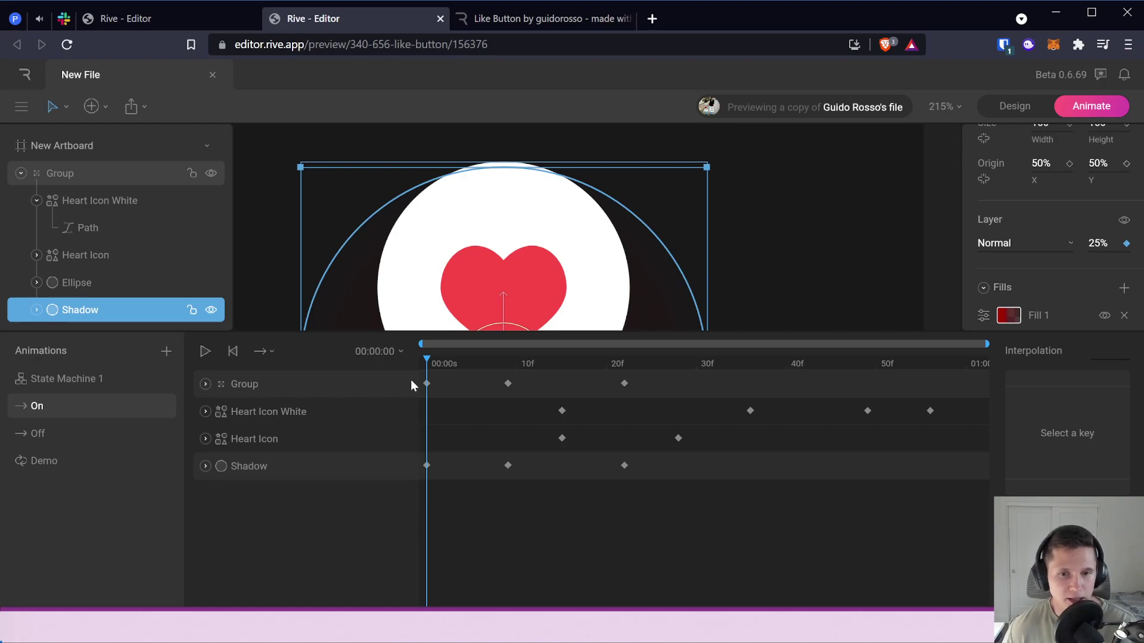
pyautogui.click(345, 385)
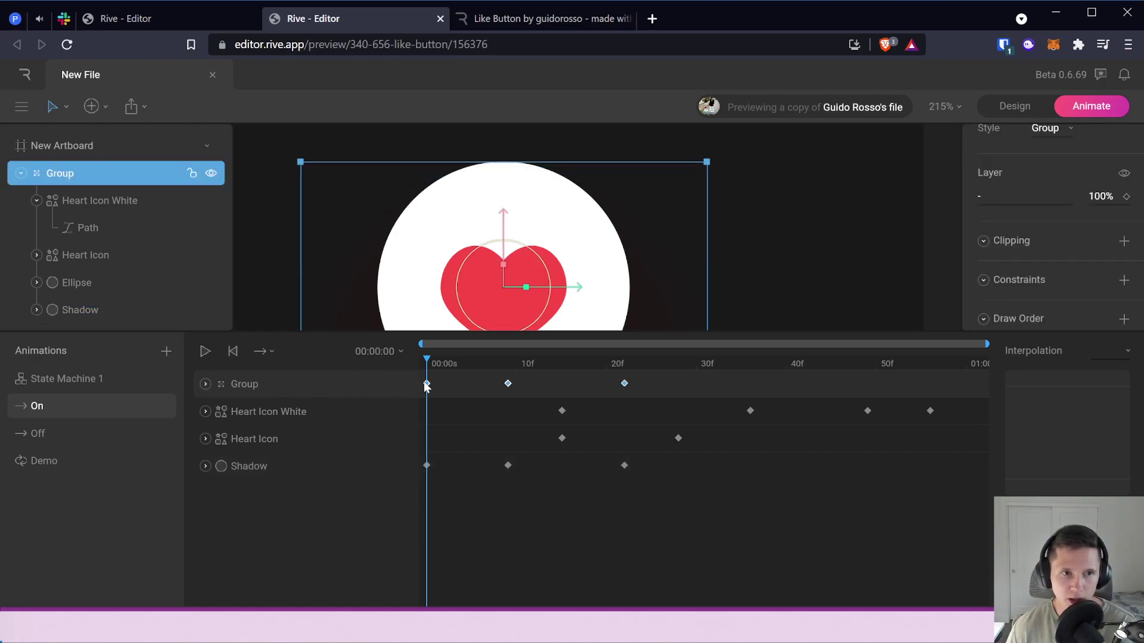
pyautogui.scroll(2, 1045, 250)
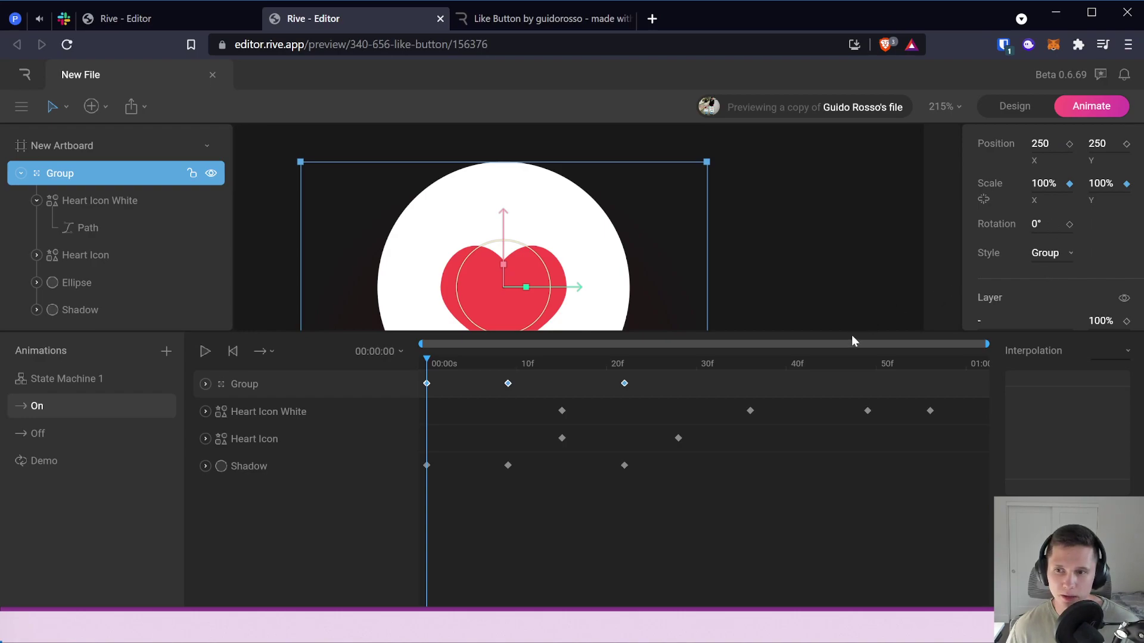
pyautogui.moveTo(855, 331); pyautogui.dragTo(866, 411)
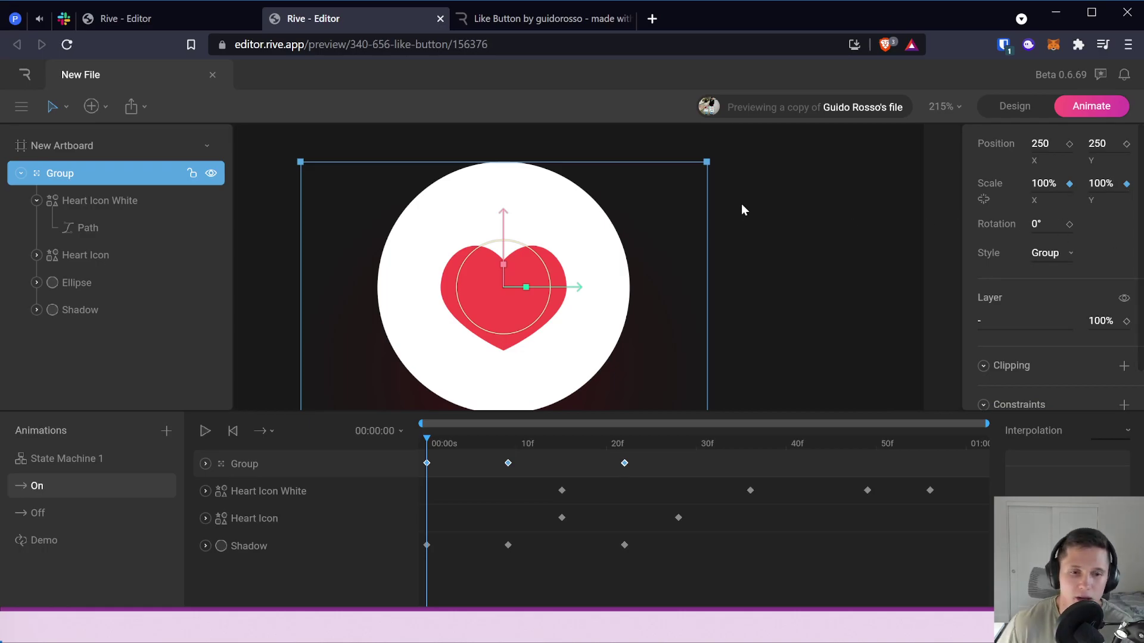
# - In the like-animation file, key the Group's X and Y scale at 100% at the start of the On animation
pyautogui.click(177, 18)
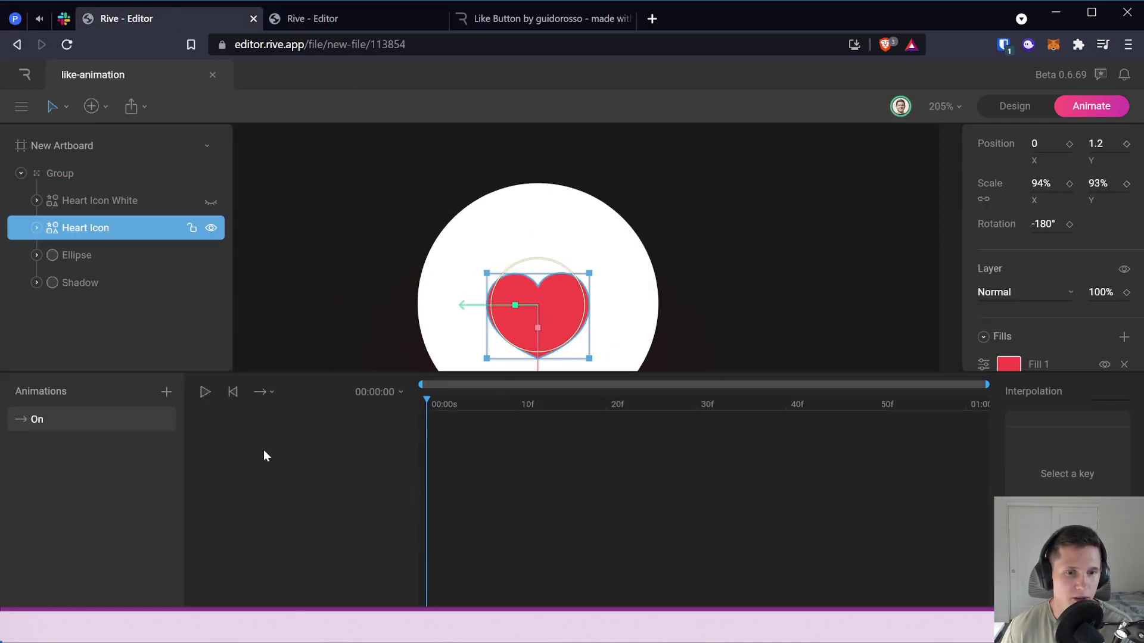
pyautogui.click(73, 172)
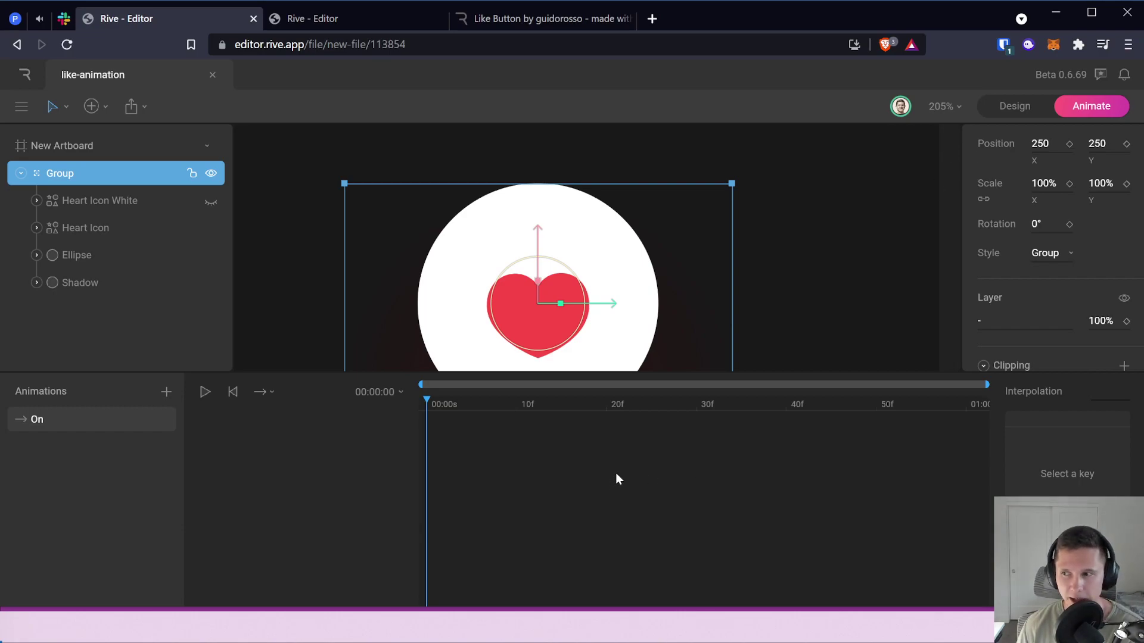
pyautogui.click(1071, 183)
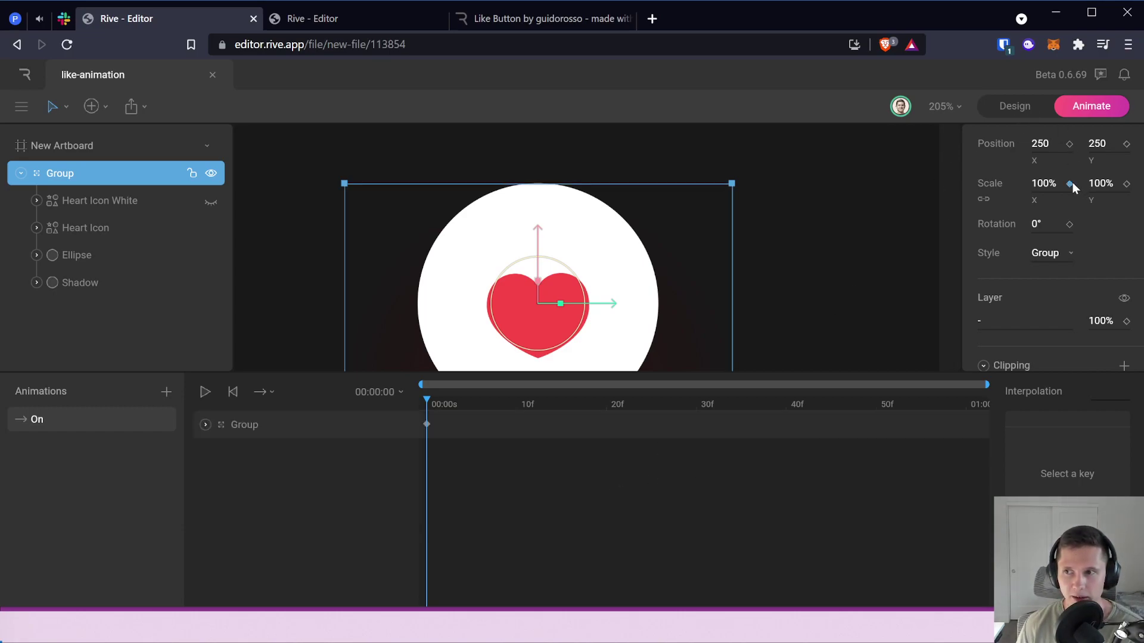
pyautogui.click(1127, 184)
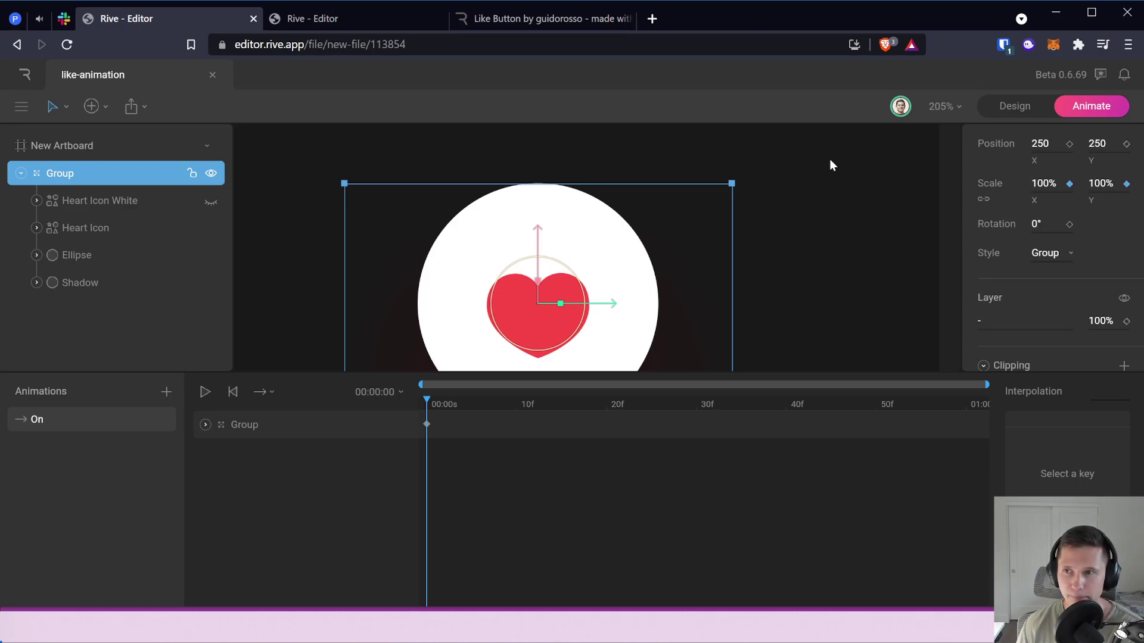
# - Switch to the reference file and examine the Group's X and Y scale keyframes in the On animation
pyautogui.click(342, 17)
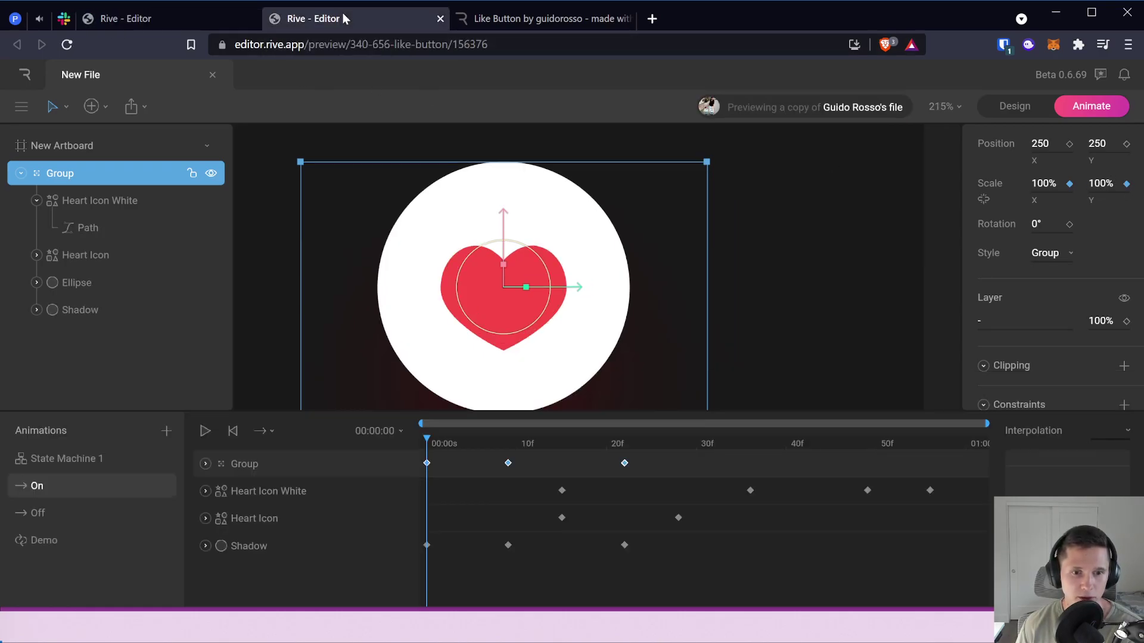
pyautogui.click(205, 464)
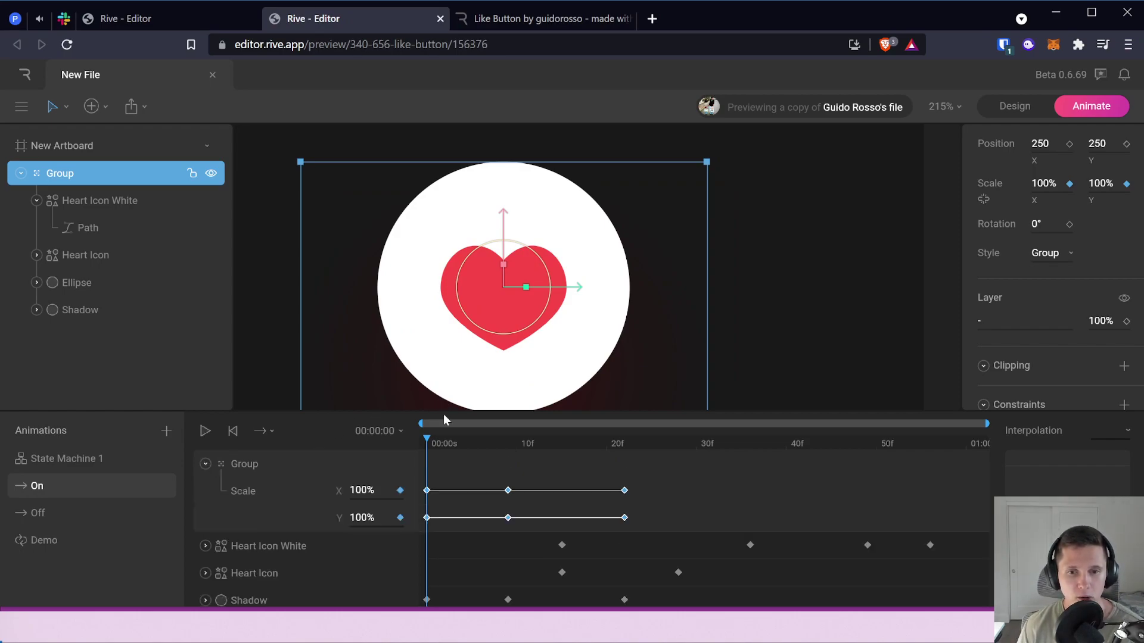
pyautogui.moveTo(444, 410); pyautogui.dragTo(423, 191)
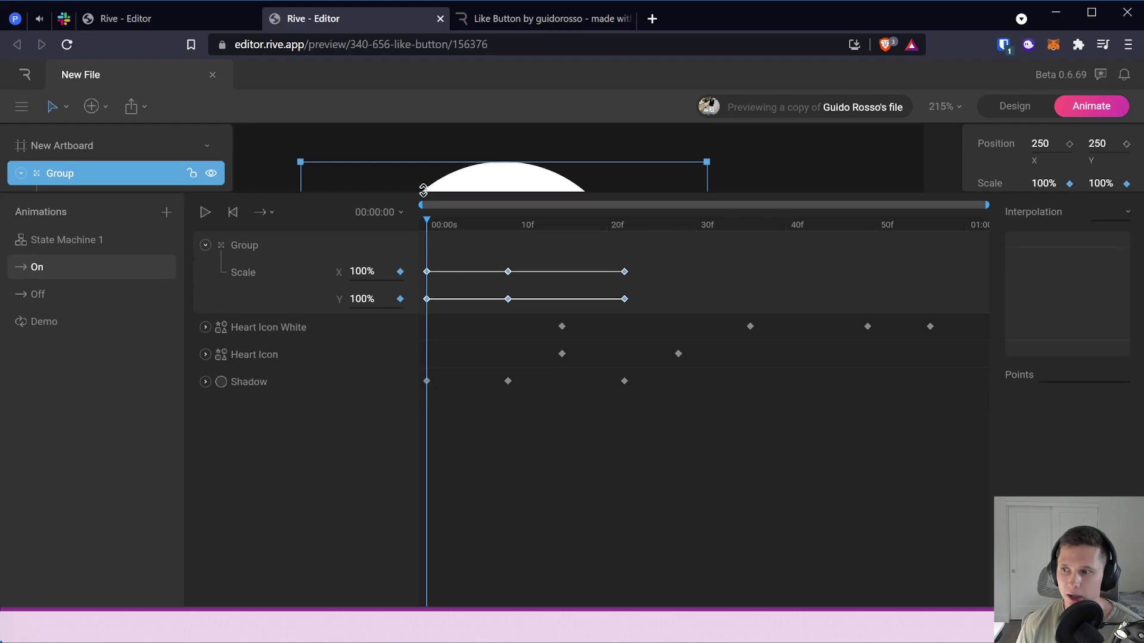
pyautogui.click(209, 243)
pyautogui.click(208, 243)
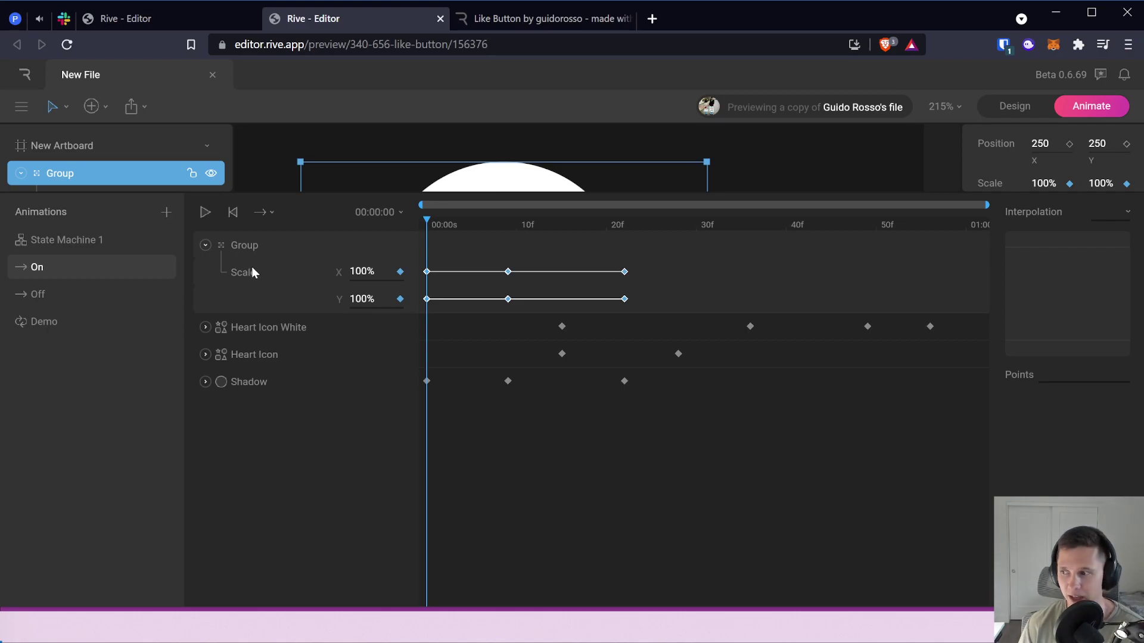
pyautogui.click(205, 245)
pyautogui.click(205, 245)
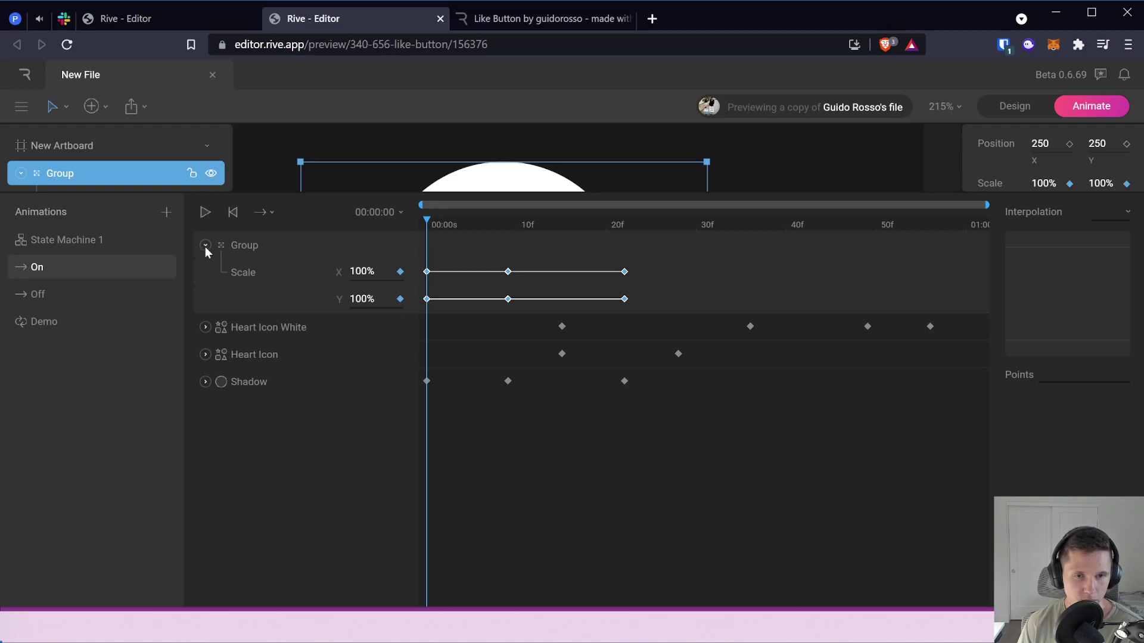
pyautogui.click(205, 245)
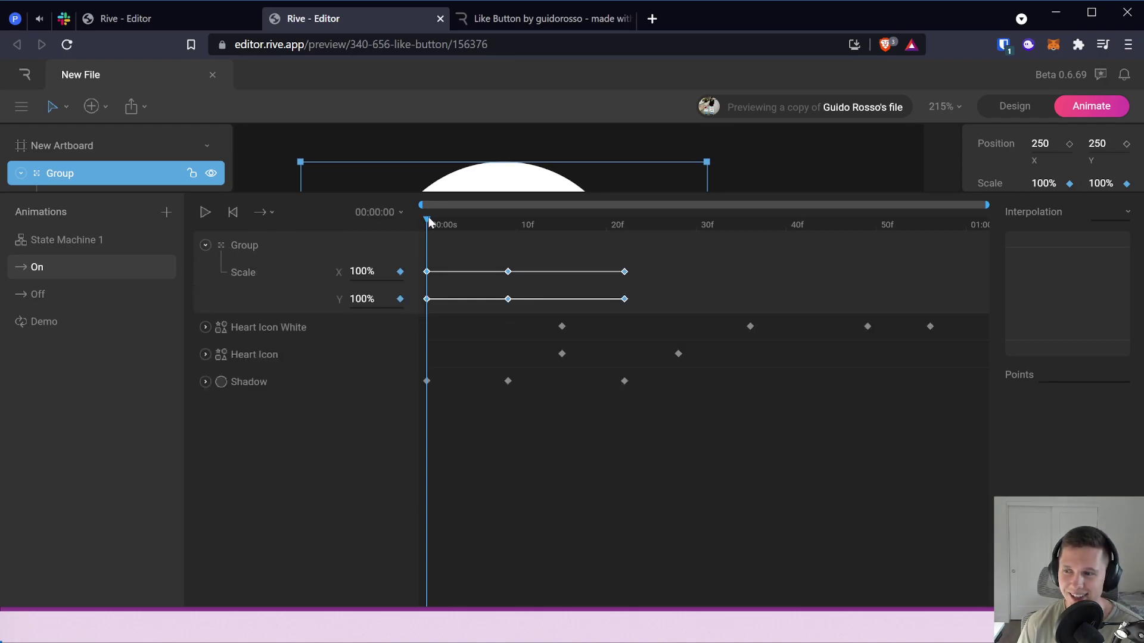
pyautogui.moveTo(489, 192); pyautogui.dragTo(516, 382)
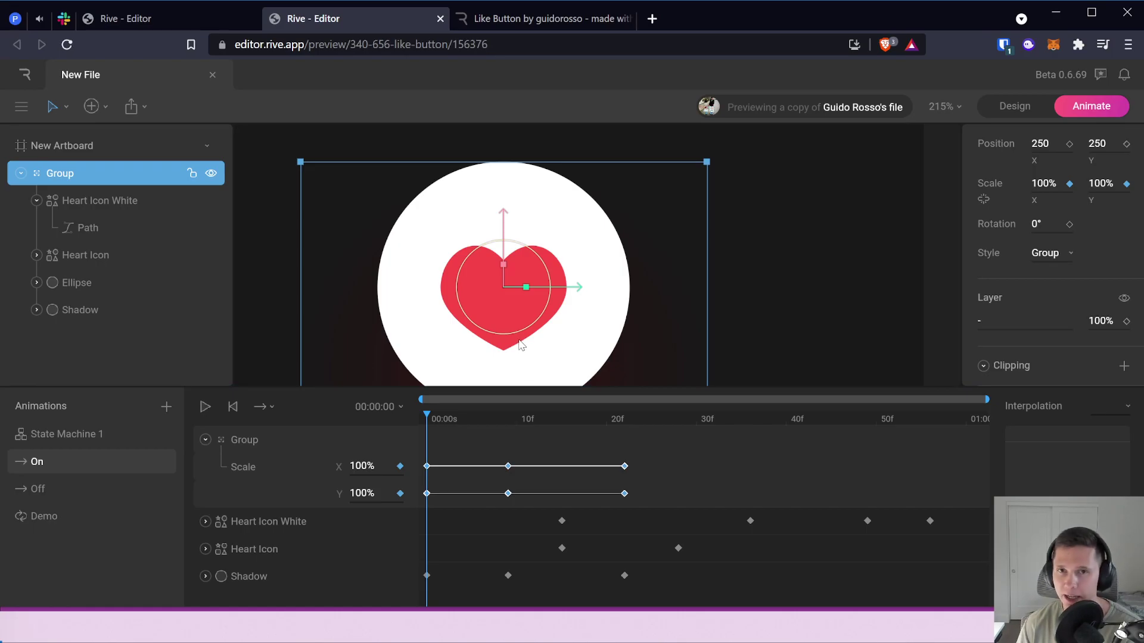
# - Test the Like toggle on and off on the Like Button community page, and return to the reference file
pyautogui.click(536, 18)
pyautogui.click(485, 44)
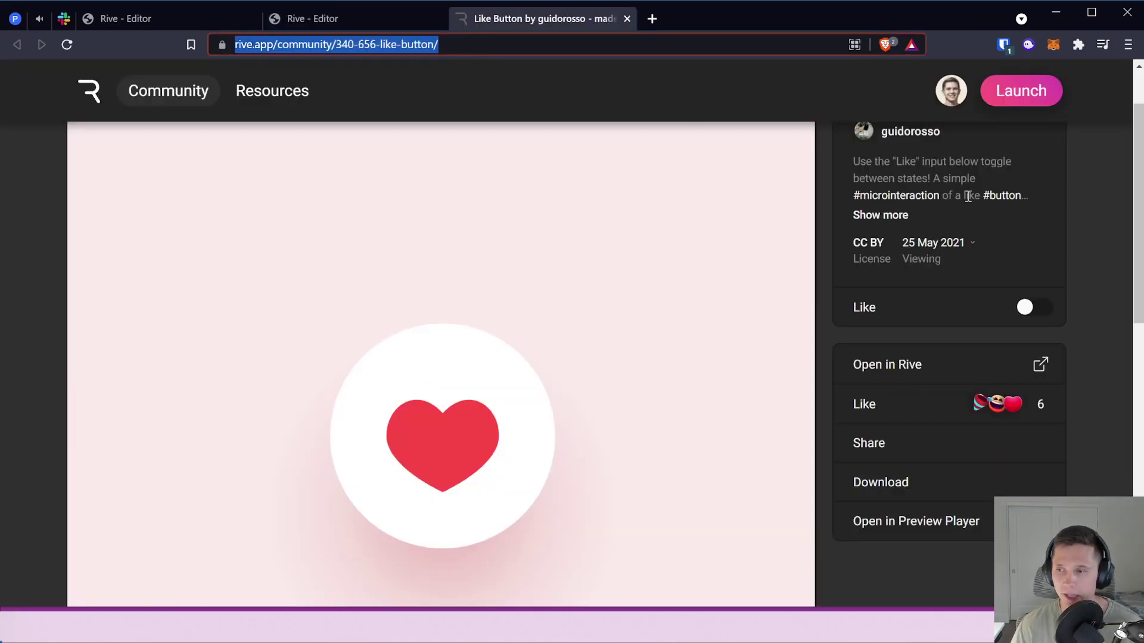
pyautogui.hotkey('alt', 'Tab')
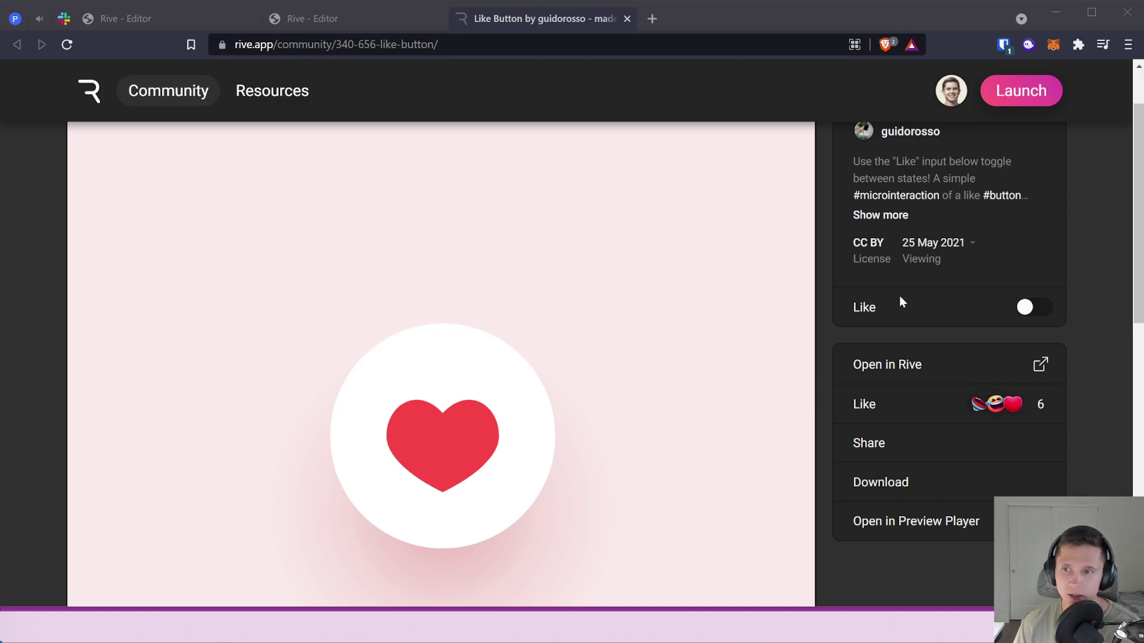
pyautogui.click(1024, 307)
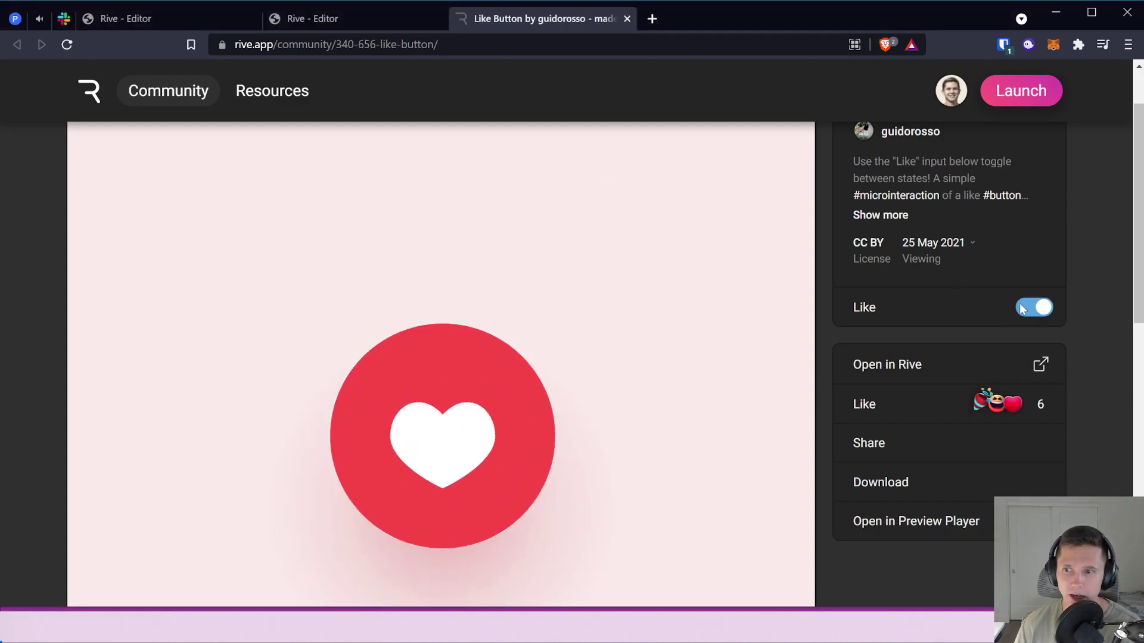
pyautogui.click(1026, 309)
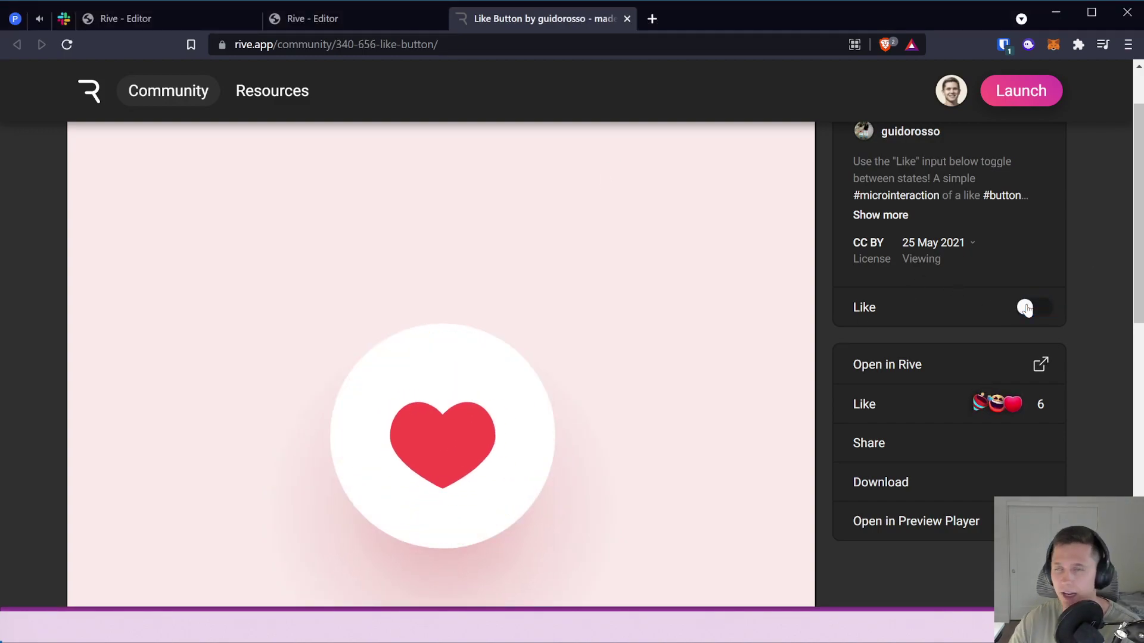
pyautogui.click(338, 18)
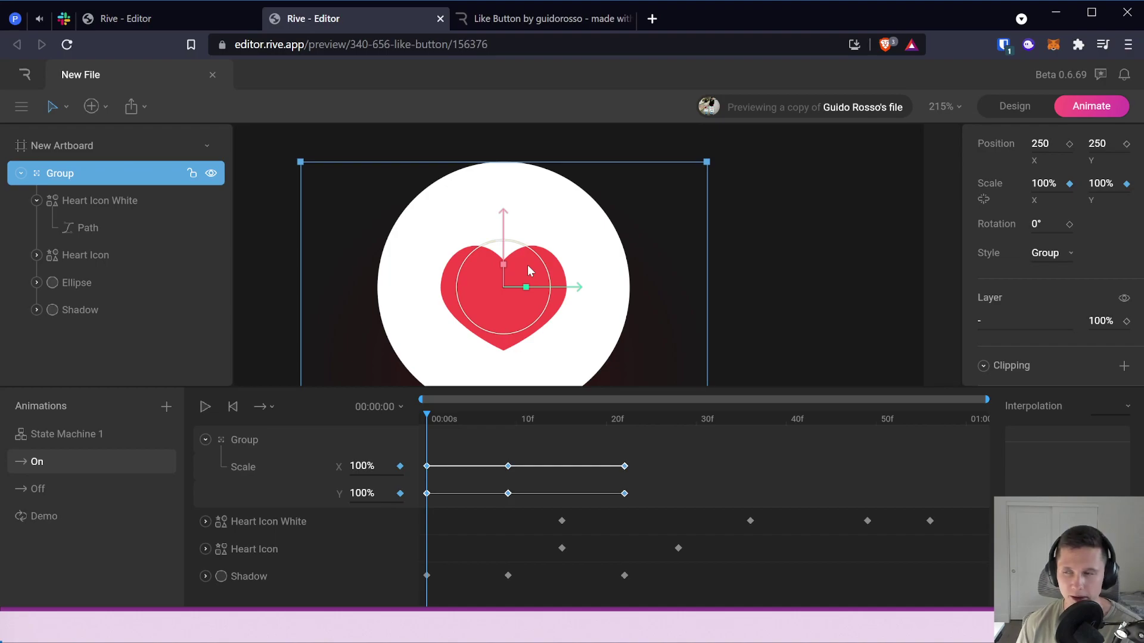
# - In the like-animation file, deselect the Group and compare the Design and Animate modes
pyautogui.click(188, 23)
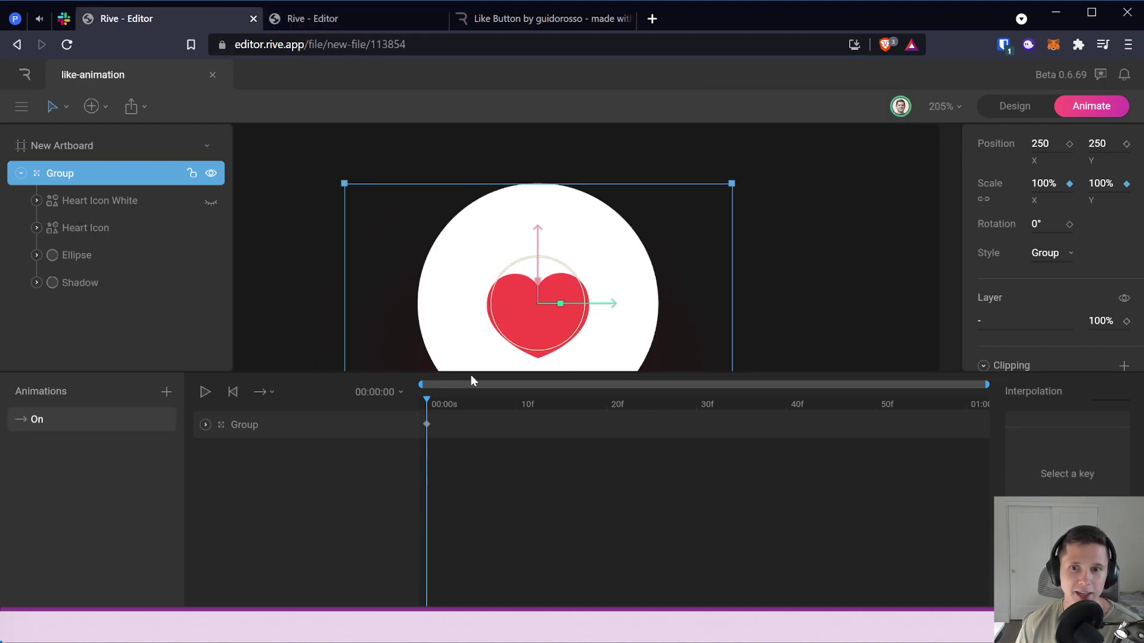
pyautogui.click(889, 363)
pyautogui.moveTo(867, 371); pyautogui.dragTo(861, 507)
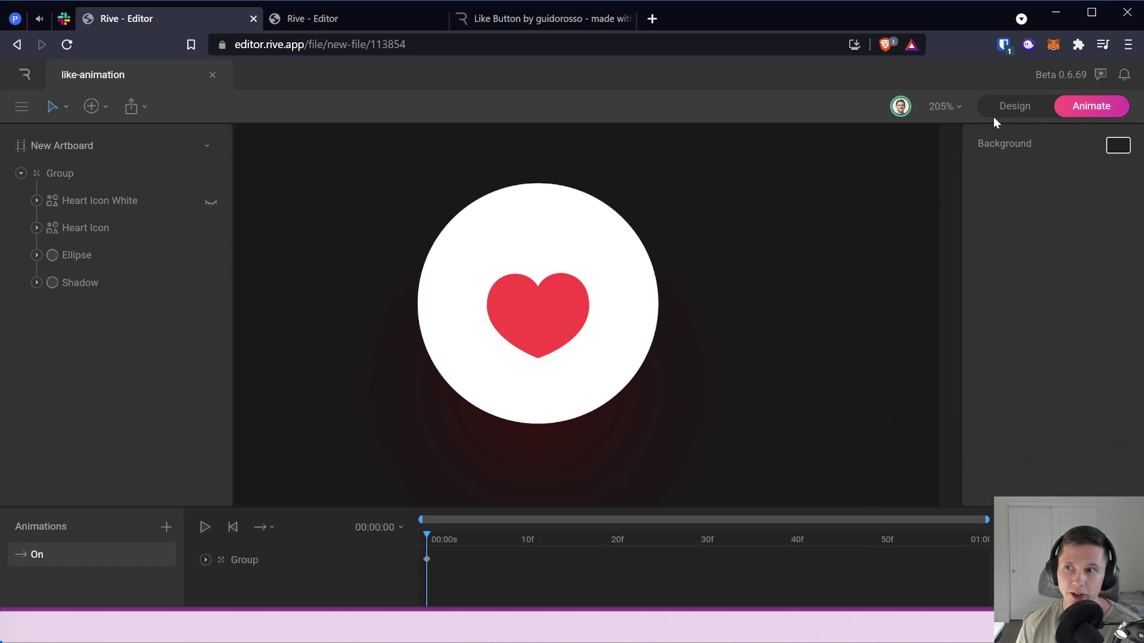
pyautogui.click(1019, 109)
pyautogui.click(656, 341)
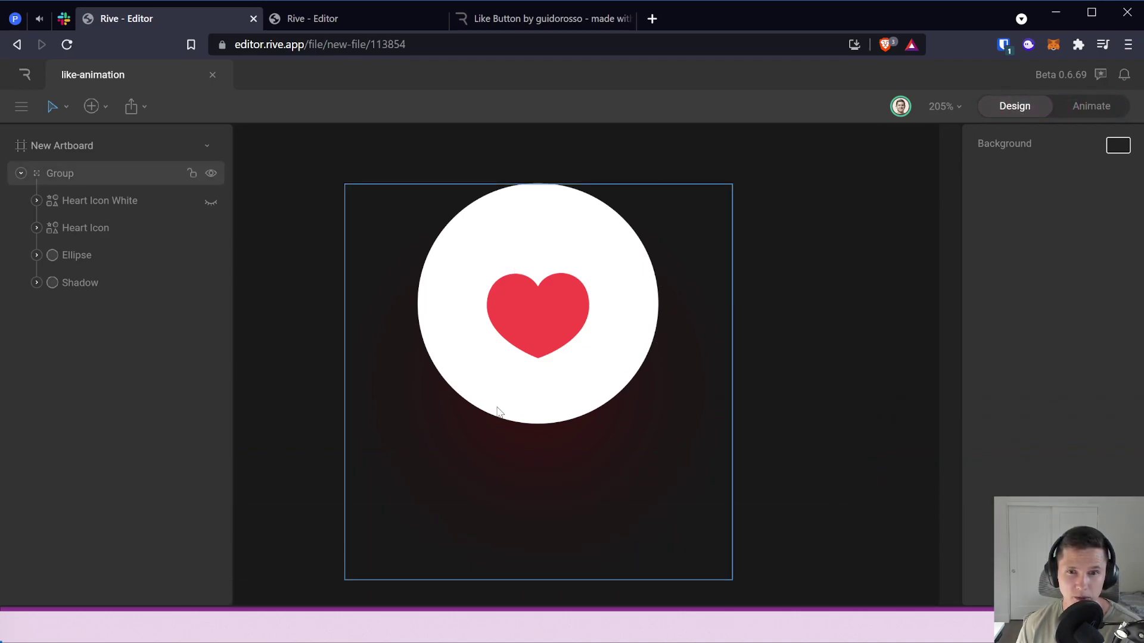
pyautogui.click(773, 219)
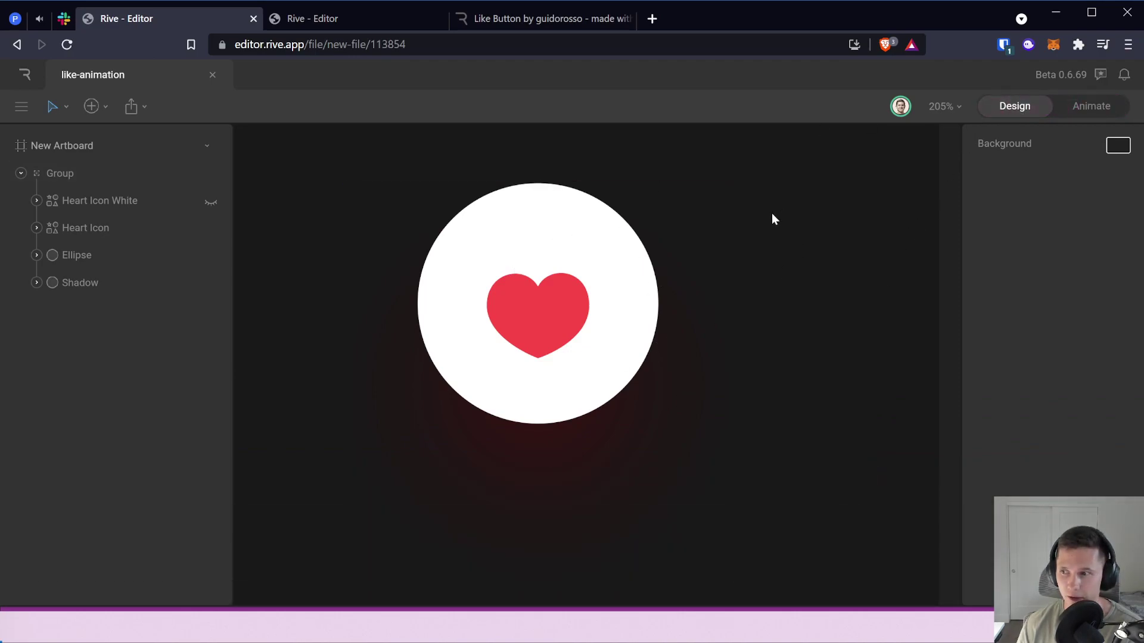
pyautogui.click(1079, 108)
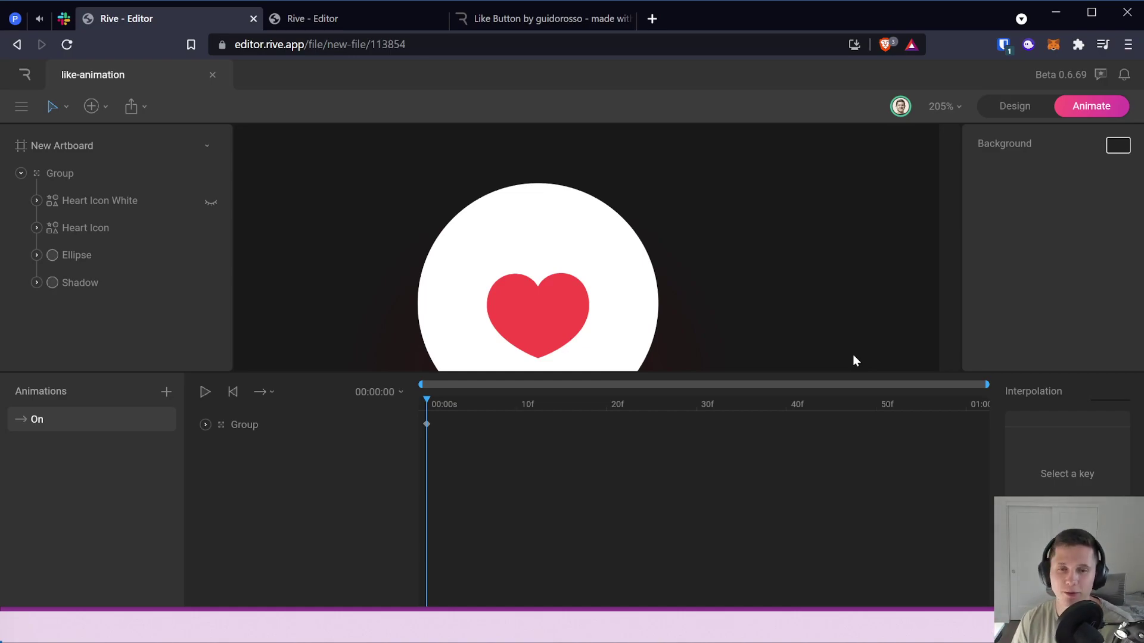
# - Check the reference file's export options and open the Rive runtimes download page to review the official runtimes
pyautogui.click(330, 23)
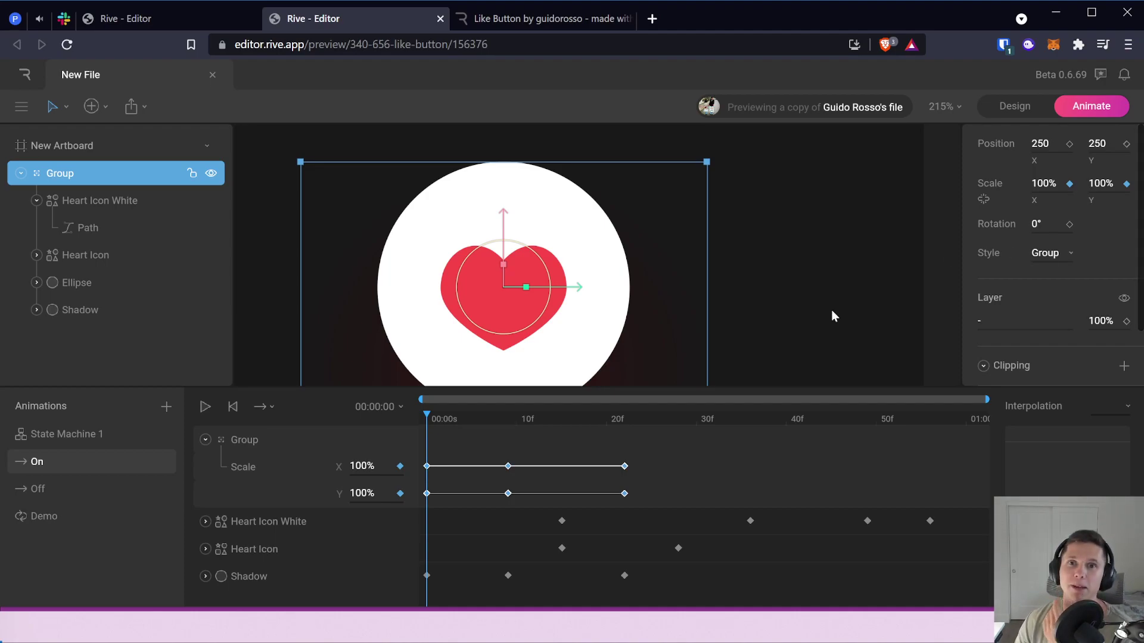
pyautogui.click(652, 18)
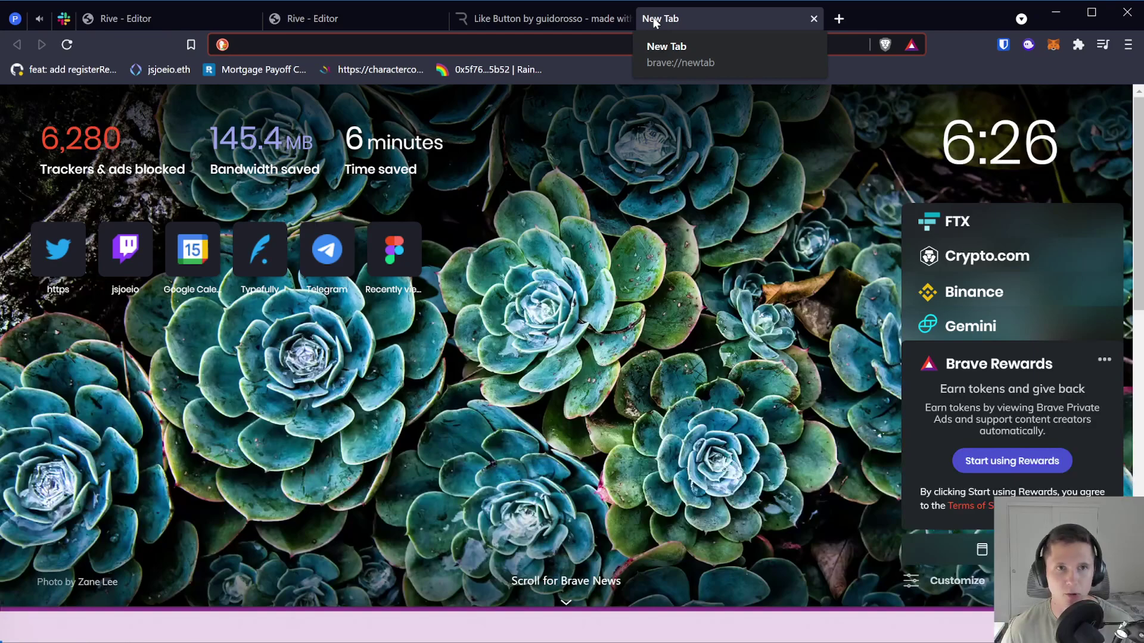
pyautogui.click(500, 19)
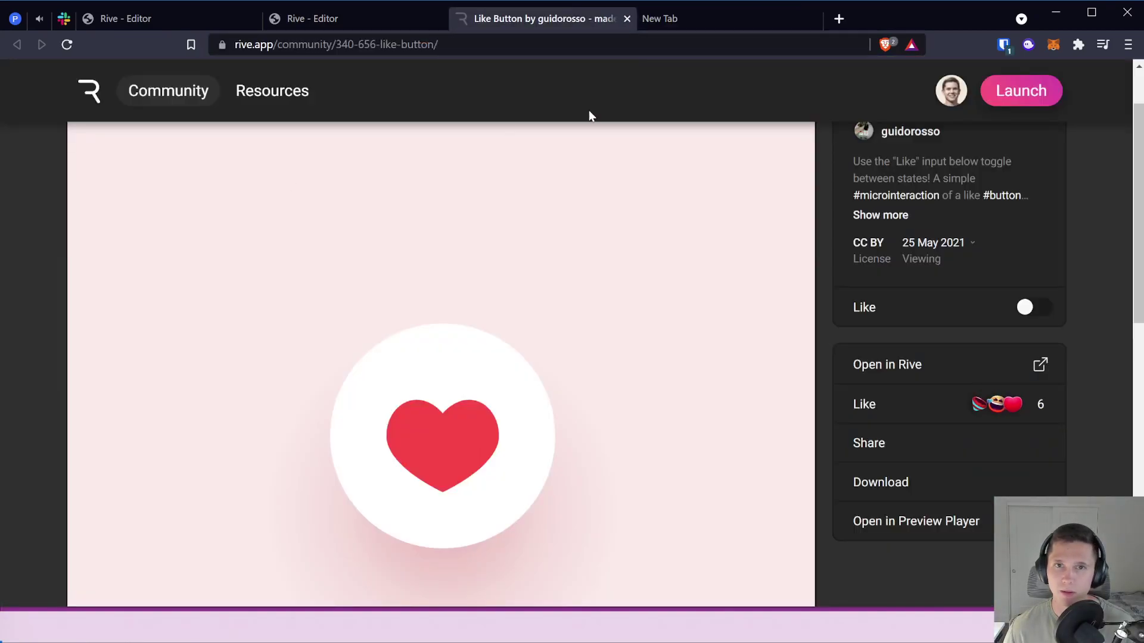
pyautogui.click(344, 20)
pyautogui.click(21, 109)
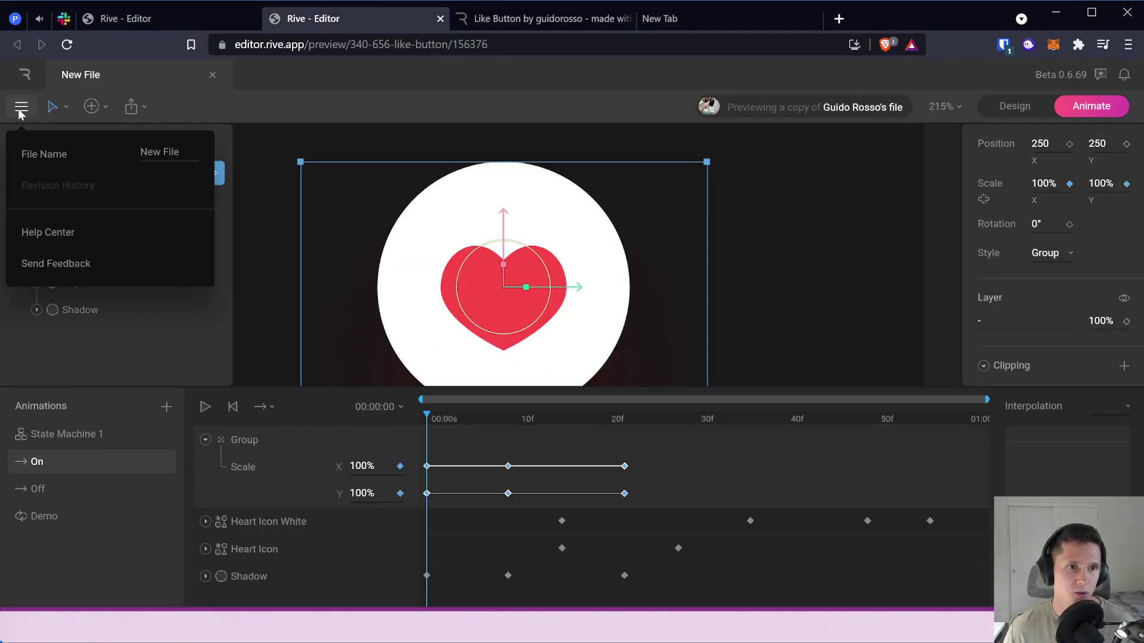
pyautogui.click(131, 108)
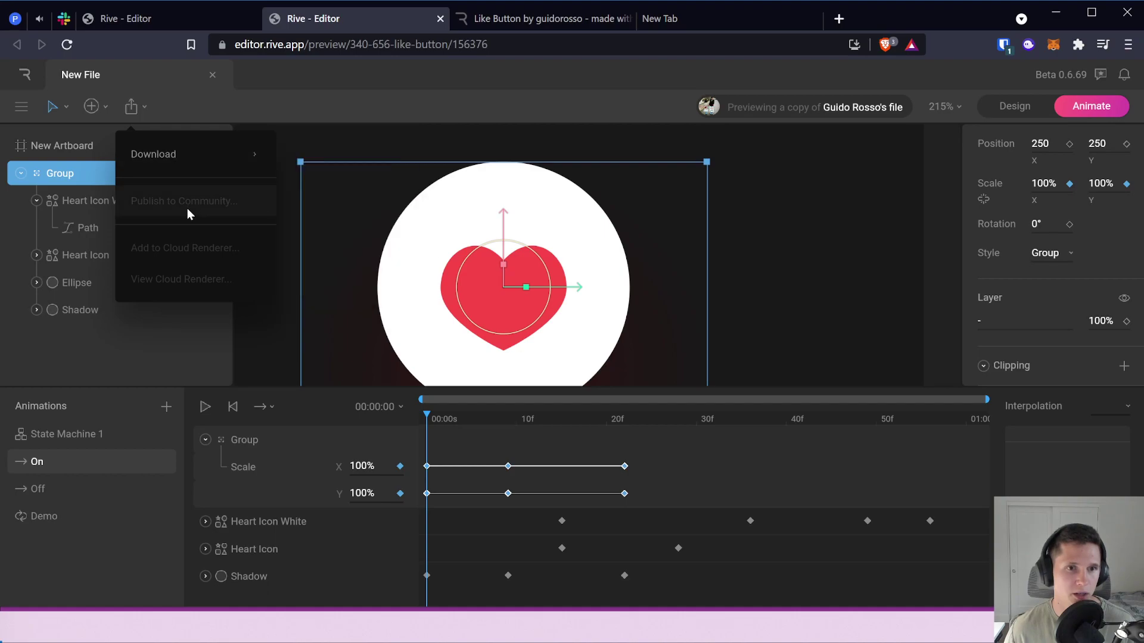
pyautogui.moveTo(201, 159)
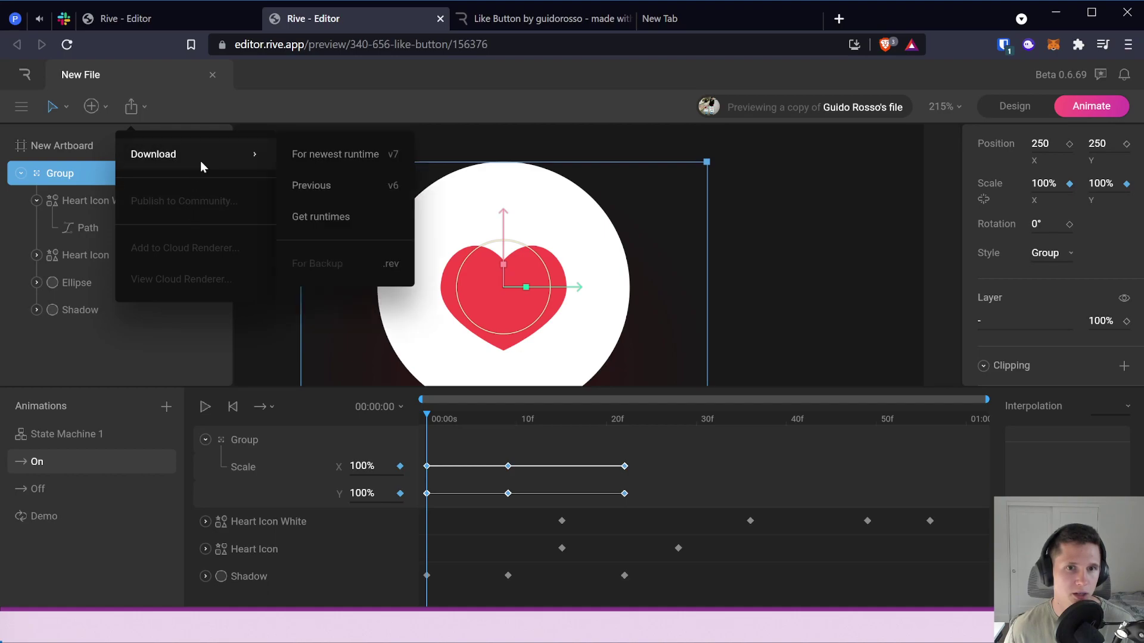
pyautogui.click(332, 221)
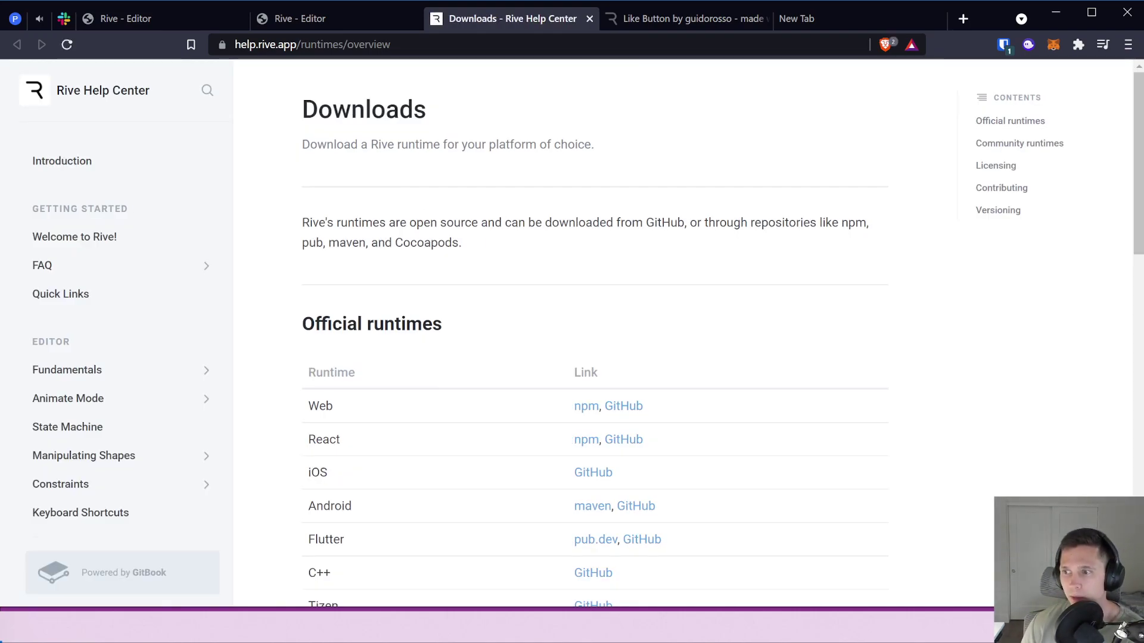
pyautogui.scroll(-3, 769, 358)
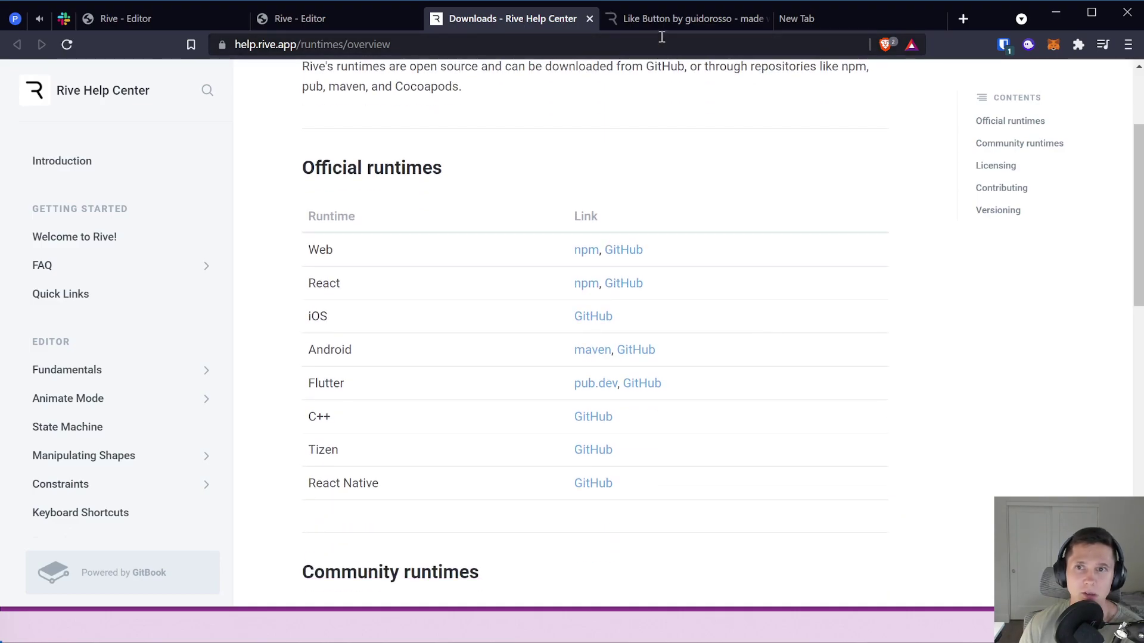
# - Toggle Like on the community page, search the web for codesandbox in the empty browser tab, and open the CodeSandbox site
pyautogui.click(670, 21)
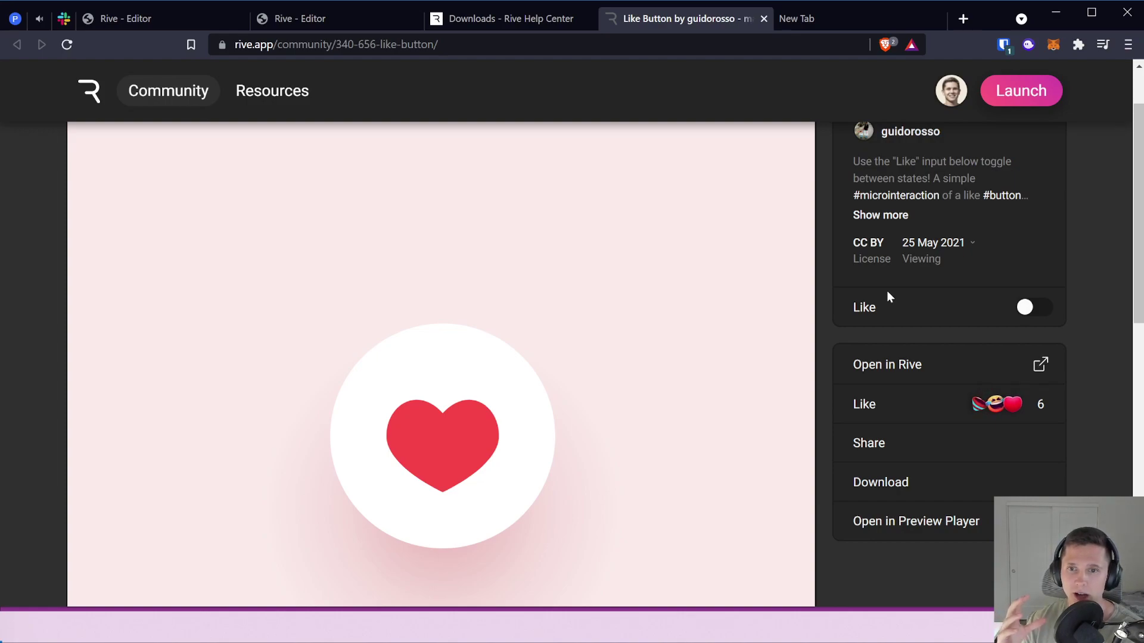
pyautogui.click(1028, 309)
pyautogui.click(809, 18)
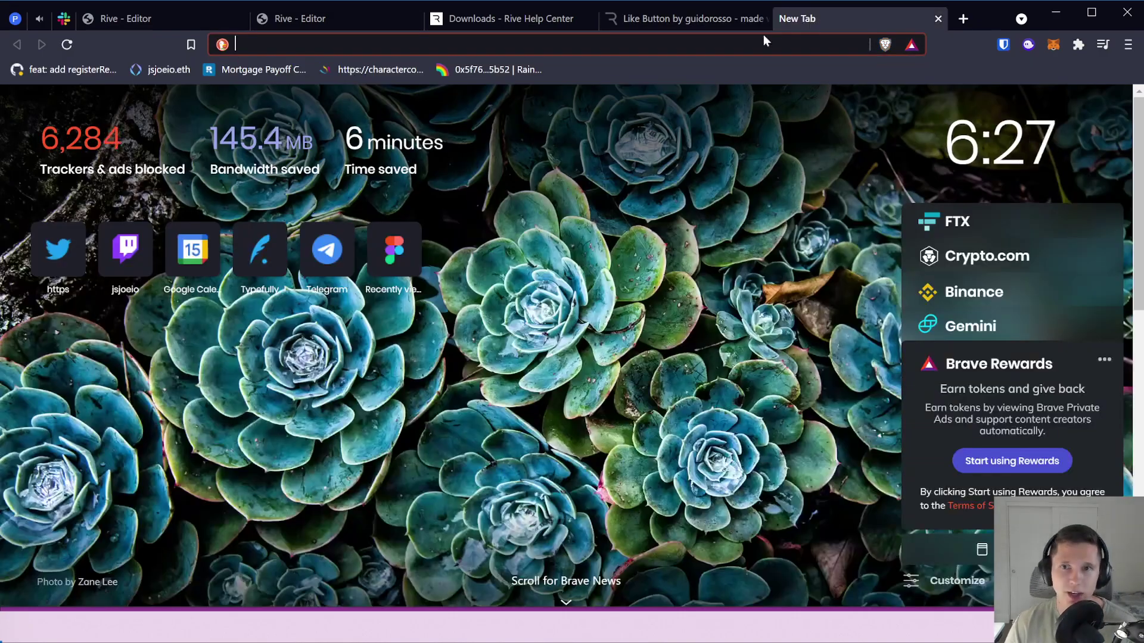
pyautogui.write('code')
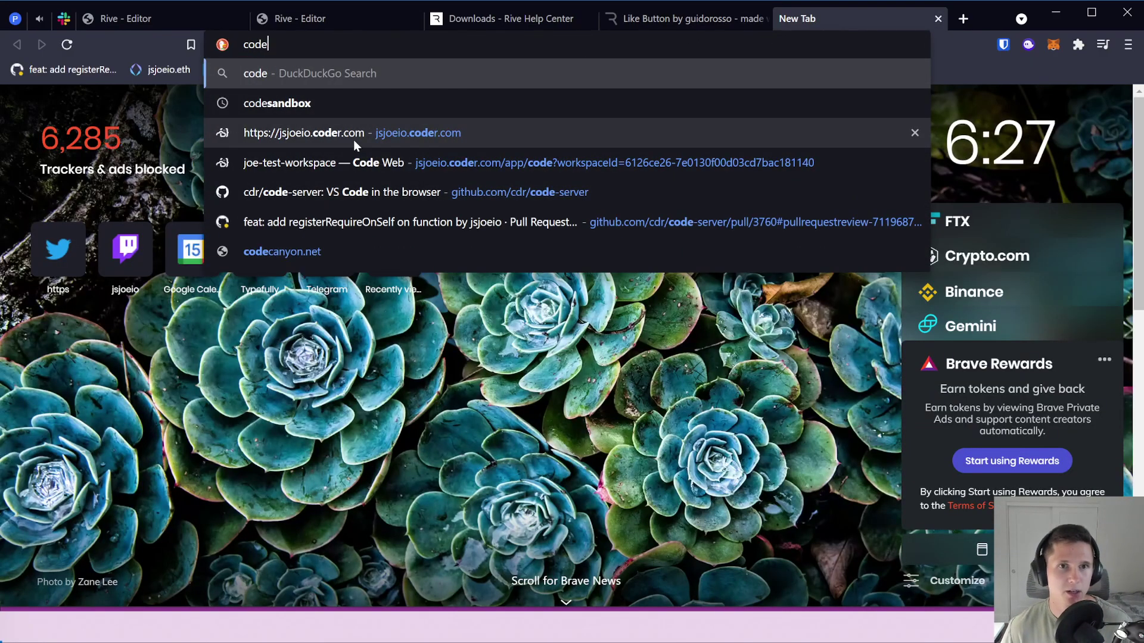
pyautogui.write('sandbox')
pyautogui.press('Return')
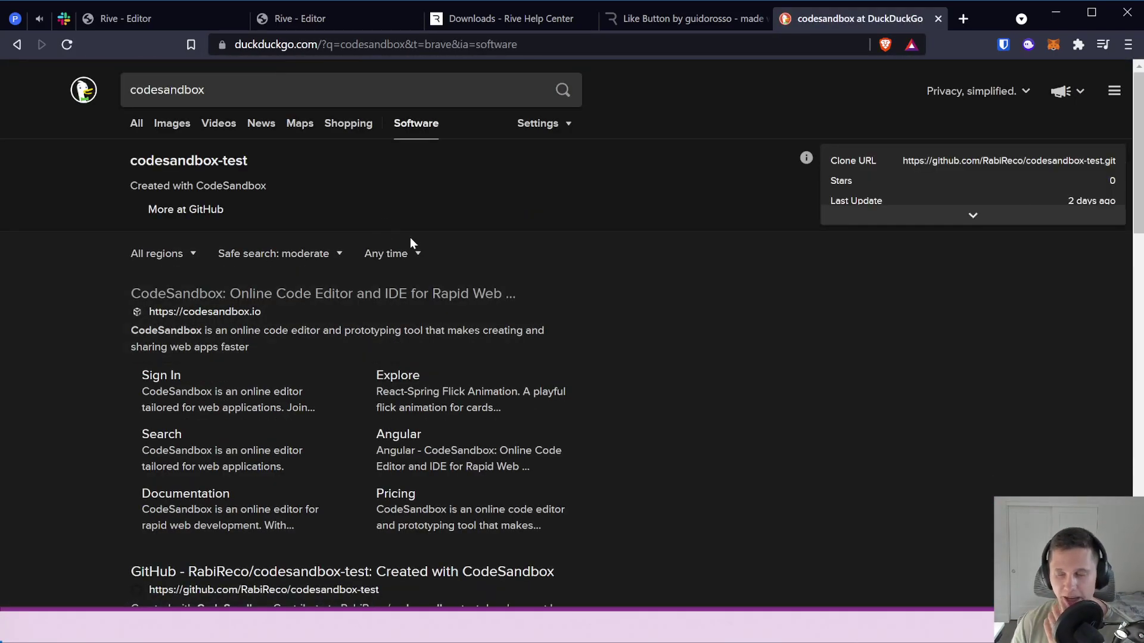
pyautogui.click(231, 302)
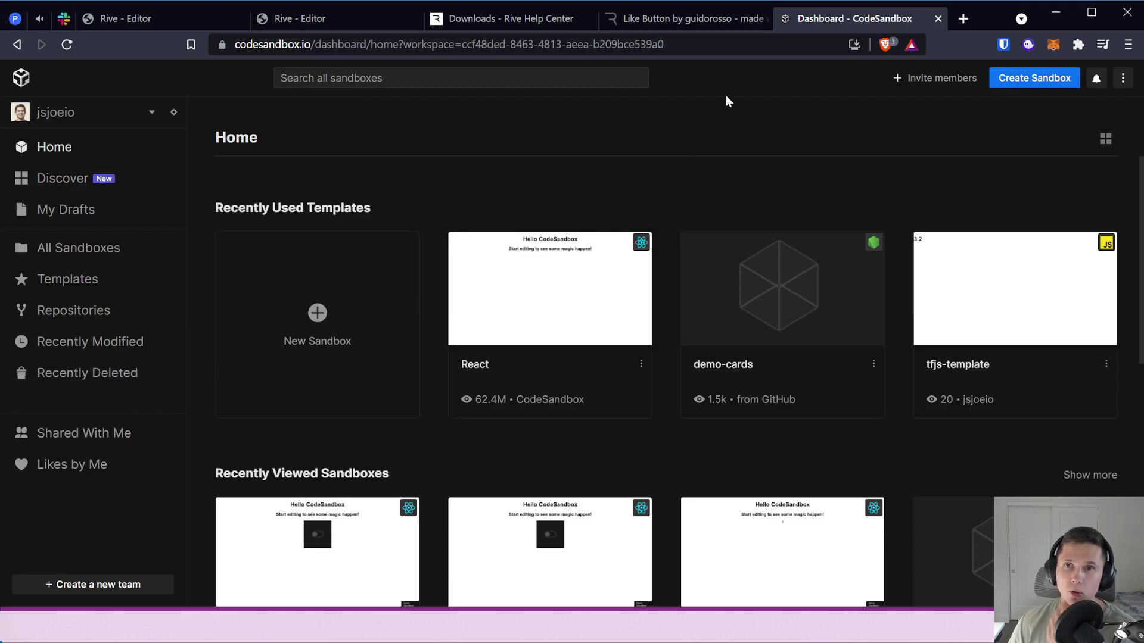
# - Open rive.app in a new browser tab and look through the homepage's feature sections on file sizes and smooth animations
pyautogui.click(964, 20)
pyautogui.write('rive.app')
pyautogui.press('Return')
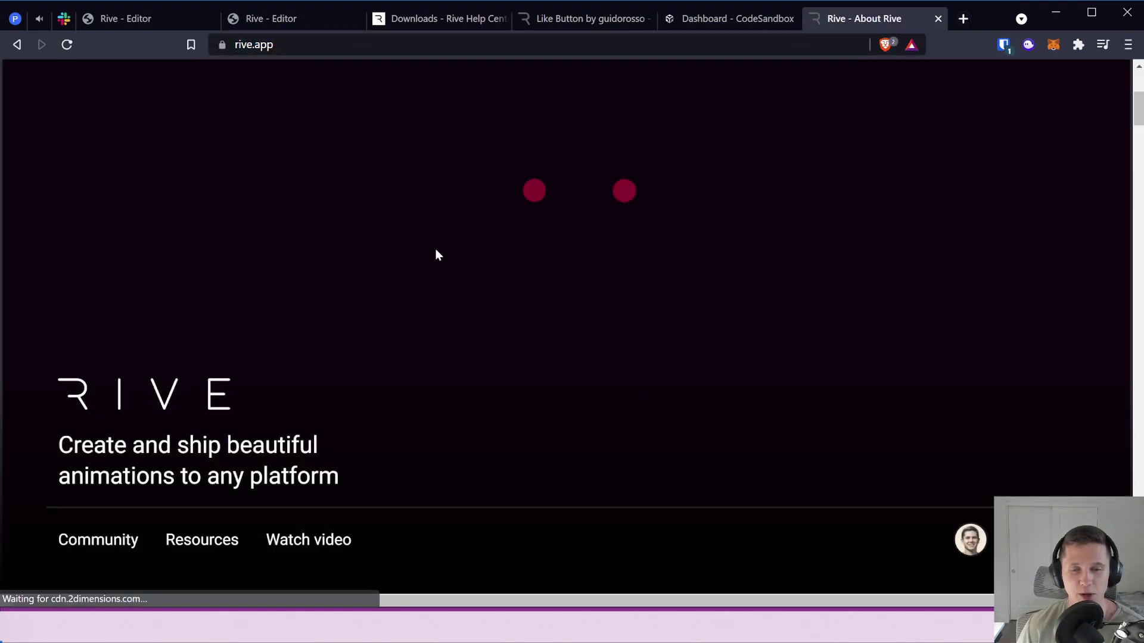
pyautogui.scroll(-10, 447, 262)
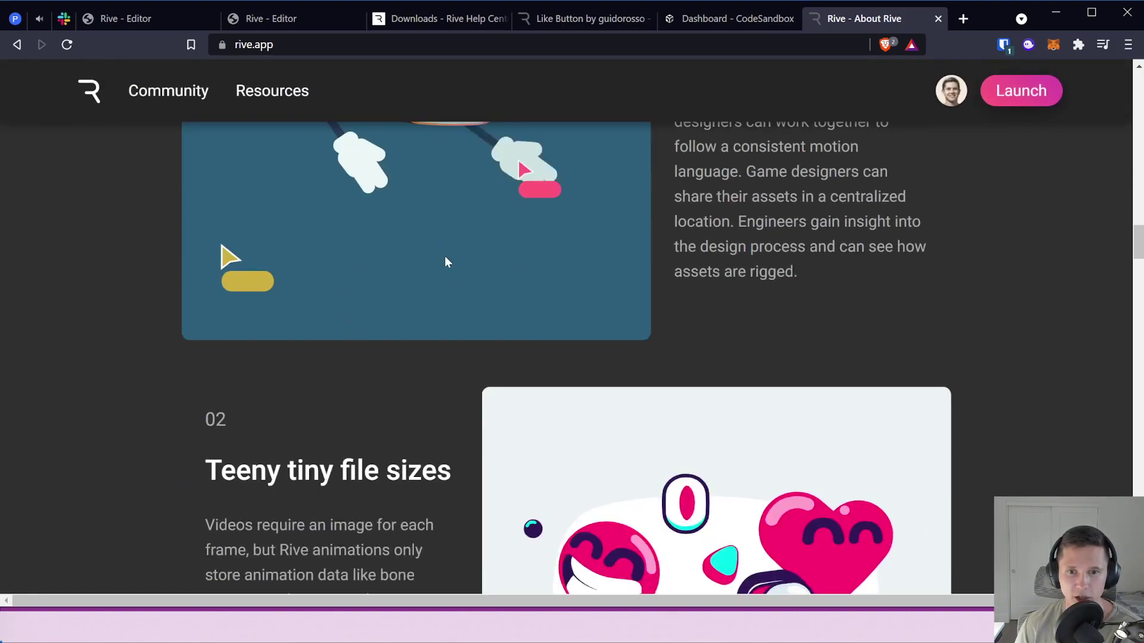
pyautogui.scroll(-4, 445, 262)
pyautogui.scroll(4, 417, 260)
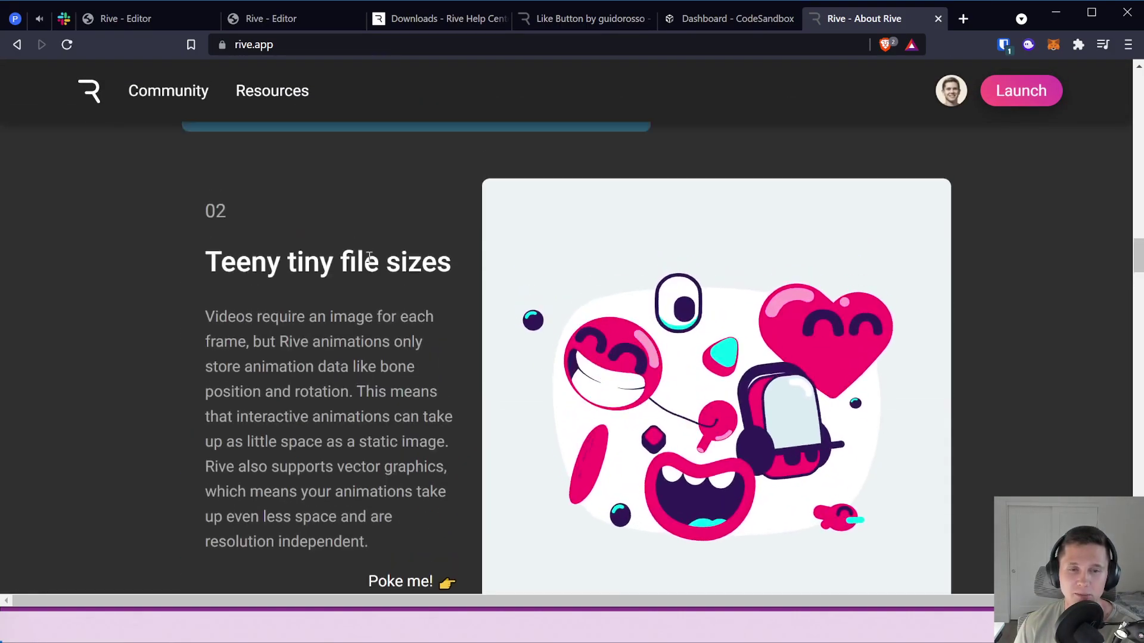
pyautogui.scroll(-2, 373, 258)
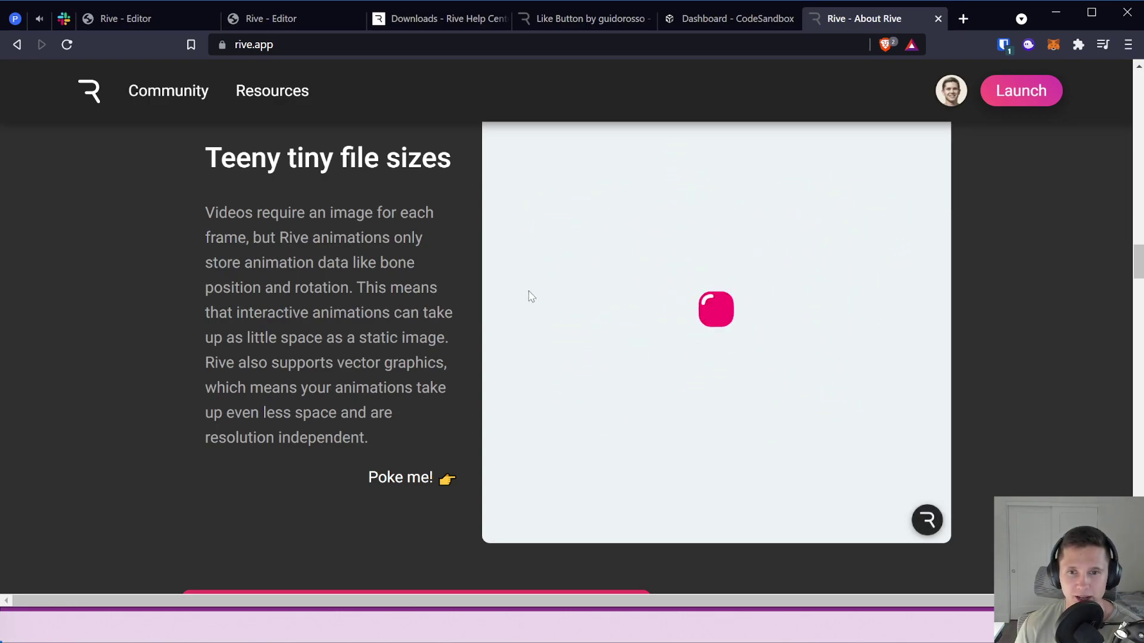
pyautogui.scroll(-7, 387, 441)
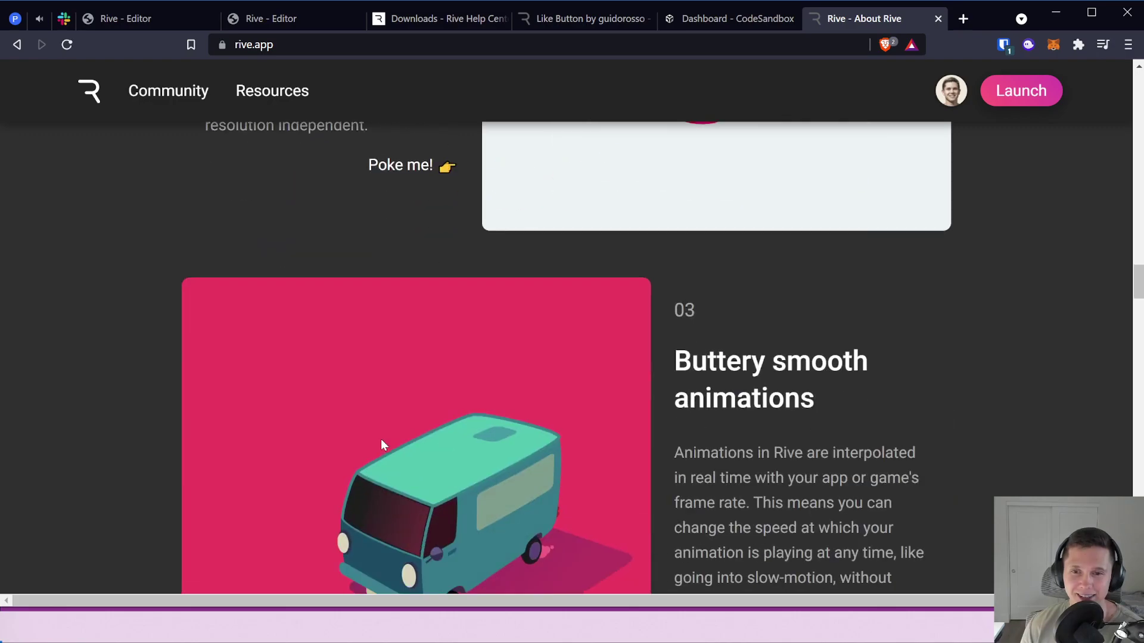
# - Test the van animation in the Buttery smooth animations section at speeds 0.1, 2.0, 1.5 and 0.5
pyautogui.scroll(-4, 382, 446)
pyautogui.scroll(4, 380, 446)
pyautogui.scroll(-4, 396, 434)
pyautogui.scroll(4, 396, 433)
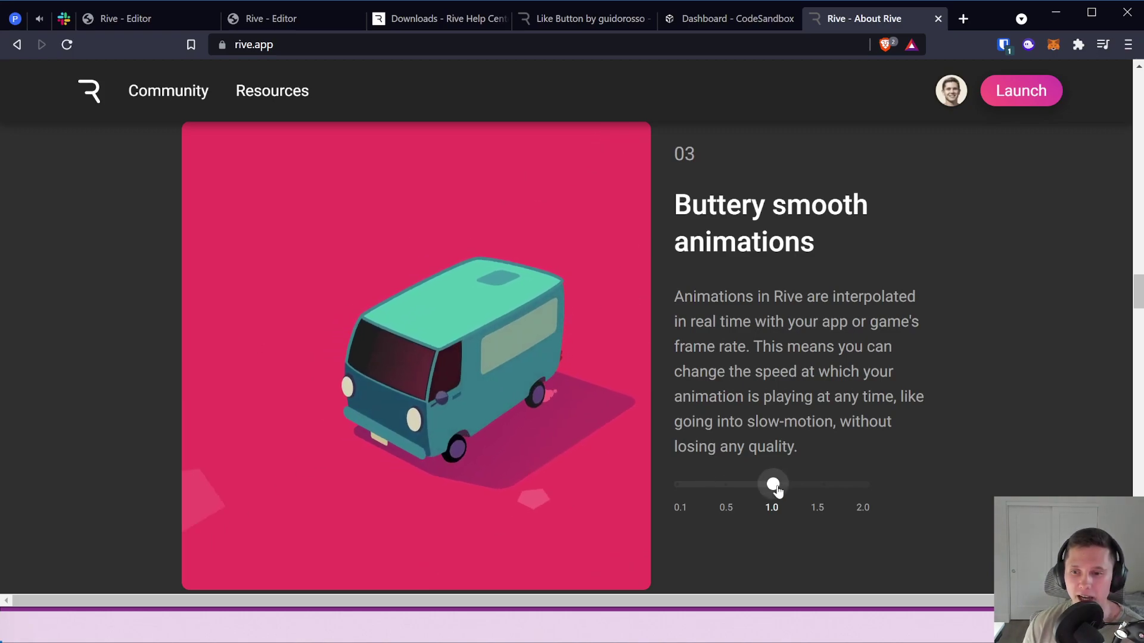
pyautogui.moveTo(775, 485); pyautogui.dragTo(671, 502)
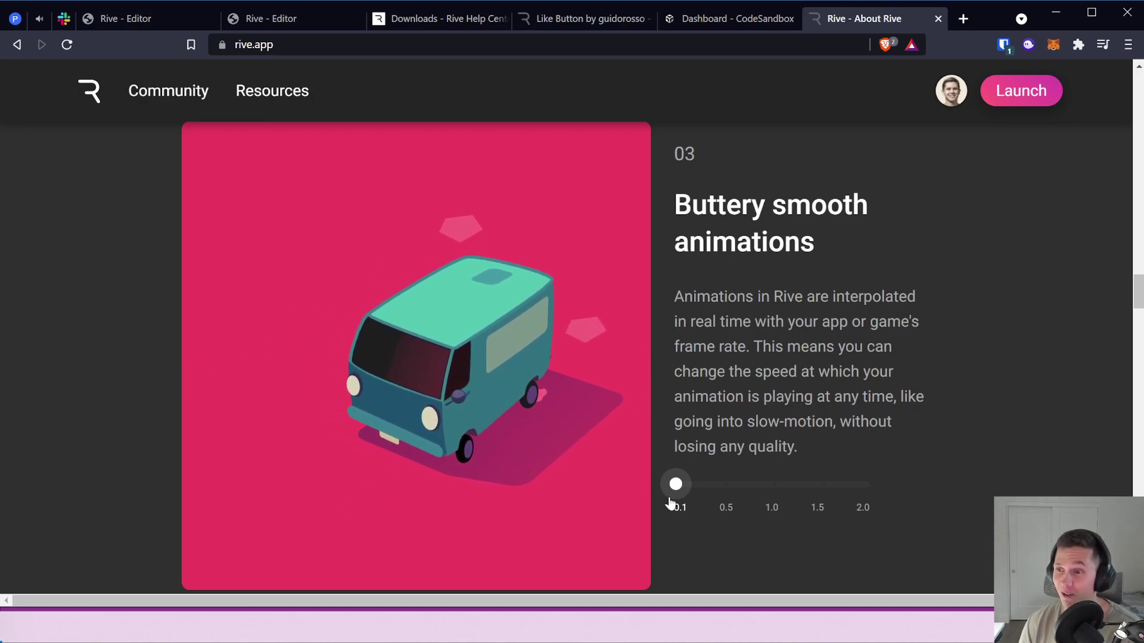
pyautogui.click(720, 497)
pyautogui.moveTo(720, 496); pyautogui.dragTo(926, 495)
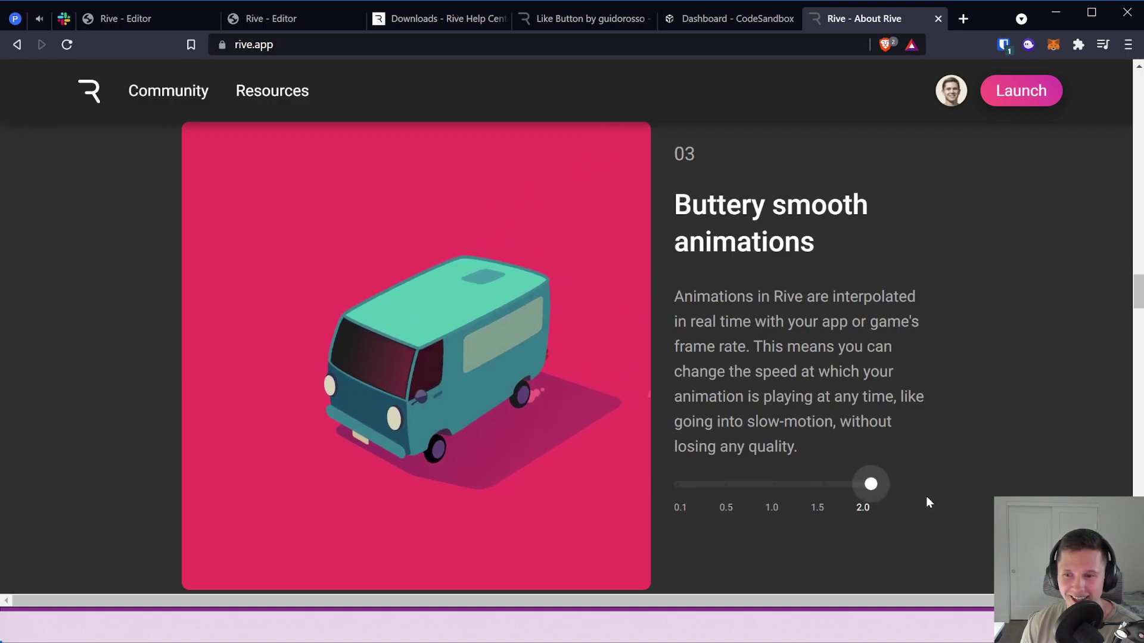
pyautogui.click(807, 489)
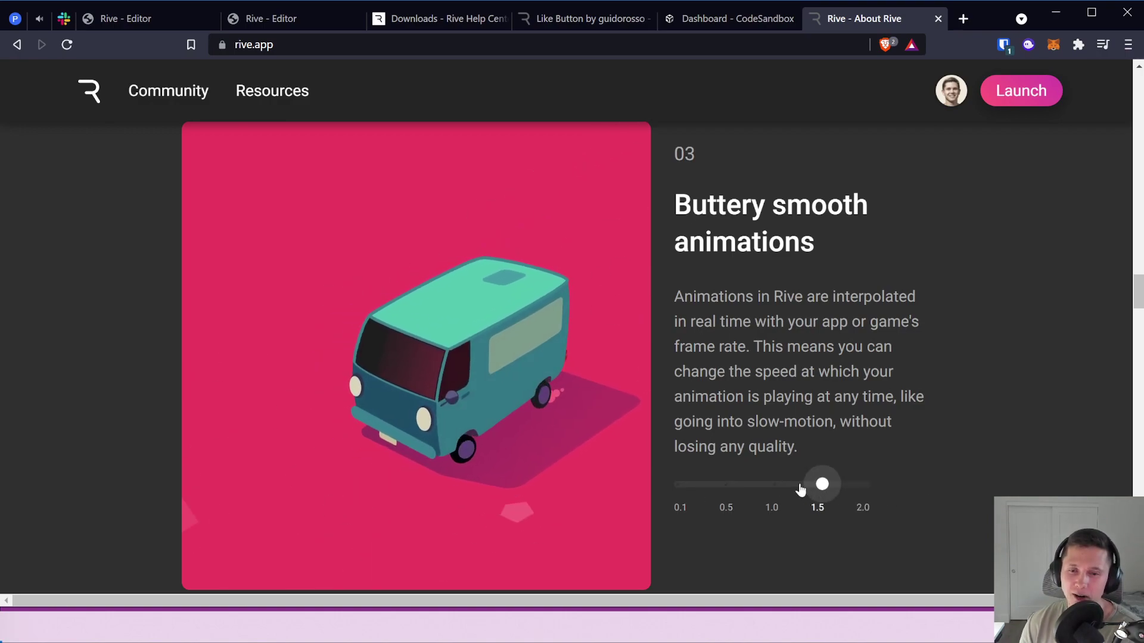
pyautogui.moveTo(802, 485); pyautogui.dragTo(703, 498)
pyautogui.click(359, 27)
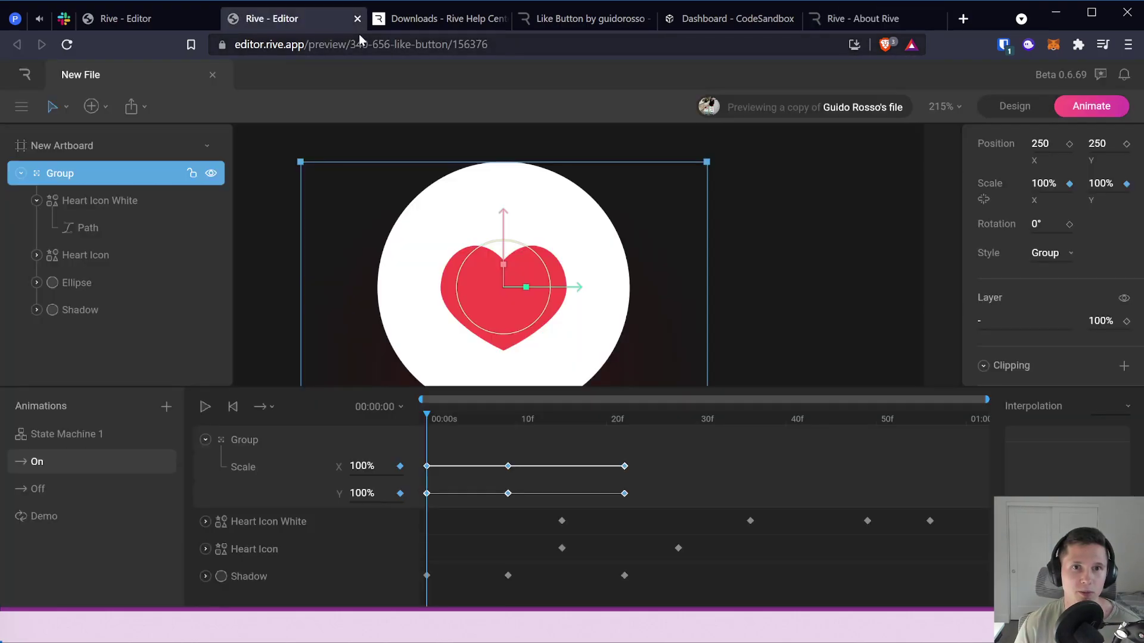
pyautogui.click(828, 17)
pyautogui.click(727, 44)
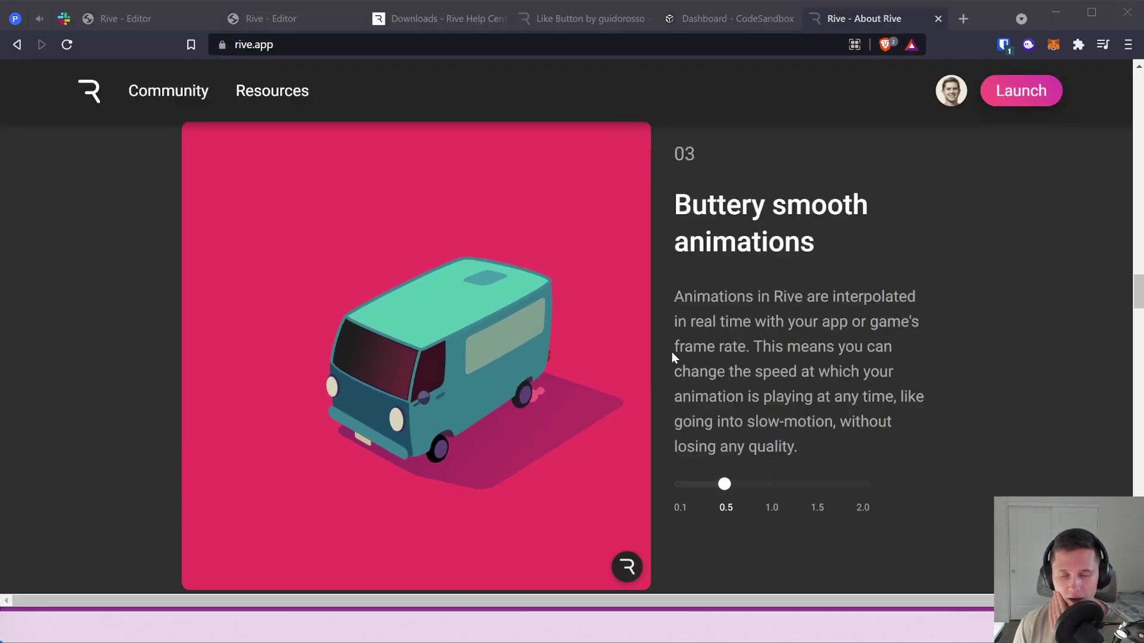
# - Try out the StarTrack phone demo's pull-to-refresh animation in the Interactive animations section
pyautogui.scroll(-10, 673, 352)
pyautogui.scroll(3, 681, 355)
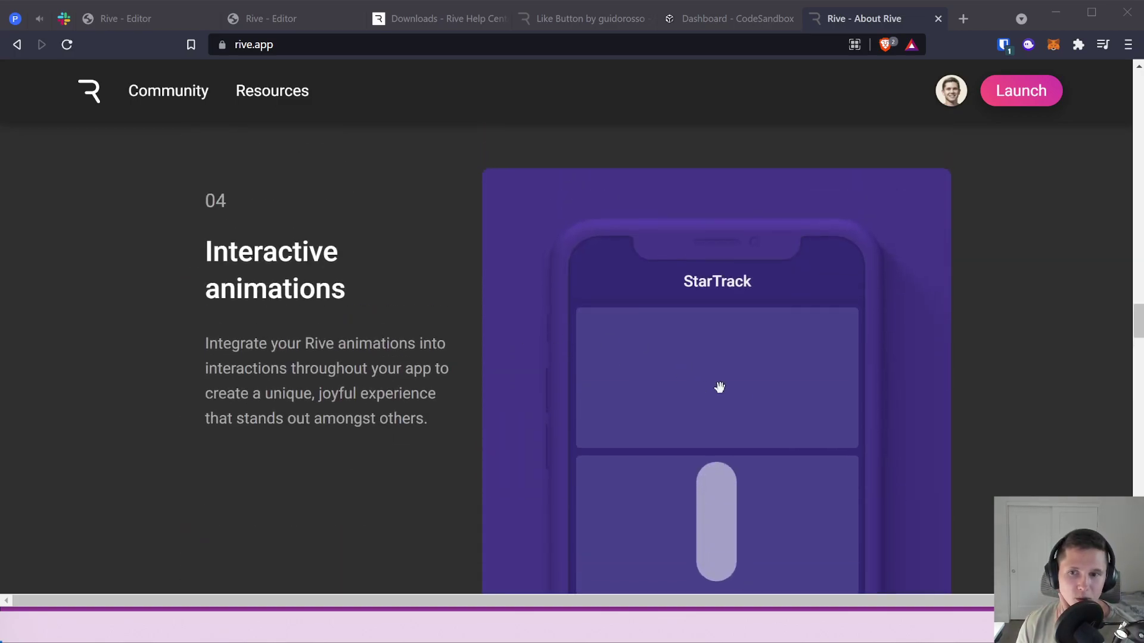
pyautogui.click(703, 455)
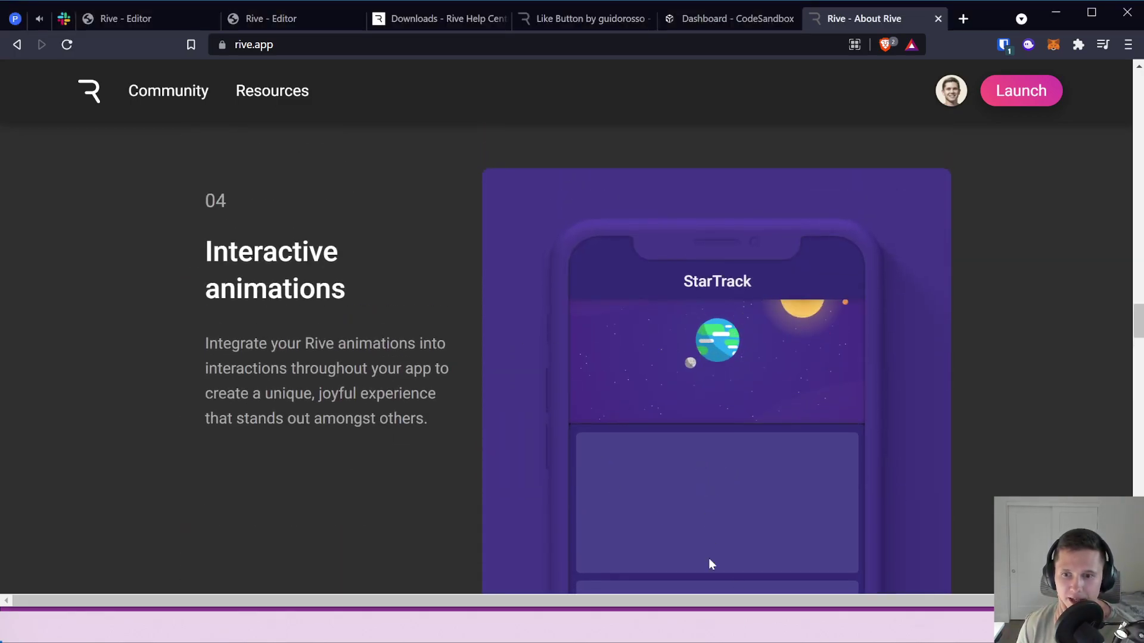
pyautogui.scroll(-3, 483, 362)
pyautogui.scroll(-3, 719, 274)
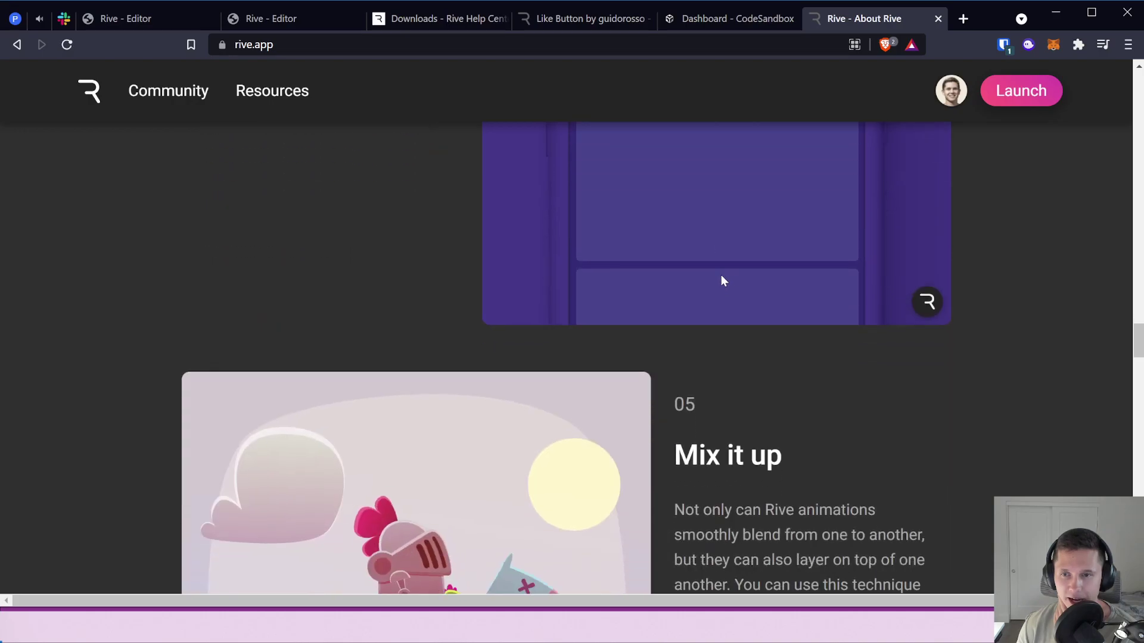
pyautogui.scroll(5, 717, 286)
pyautogui.click(705, 349)
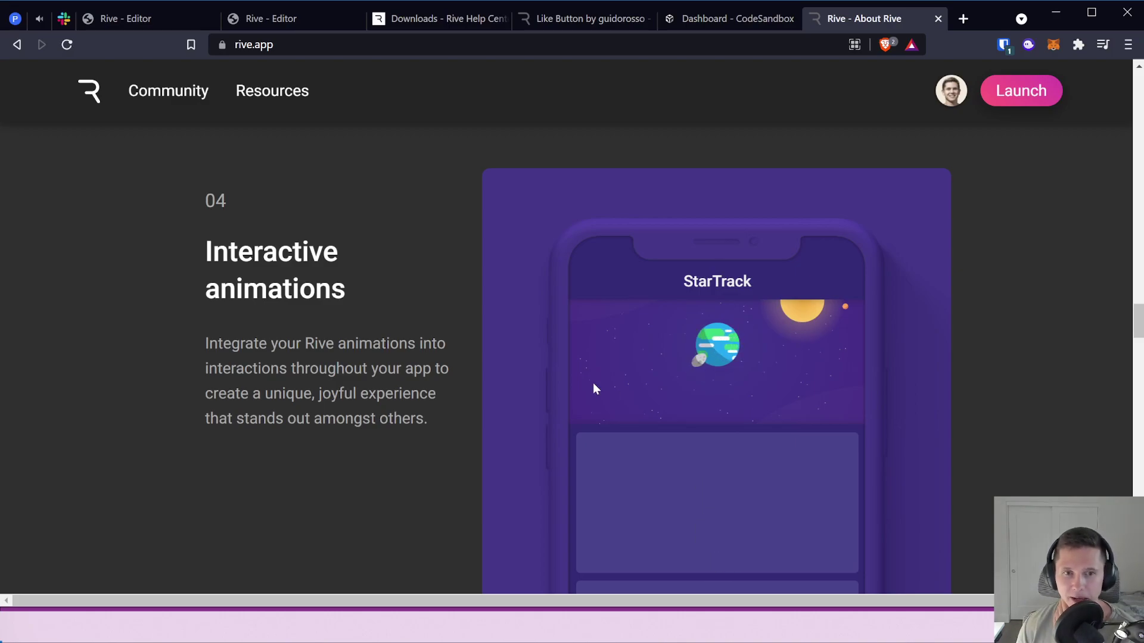
# - Look over the Mix it up section and turn on Night Time for its knight animation
pyautogui.scroll(-10, 594, 388)
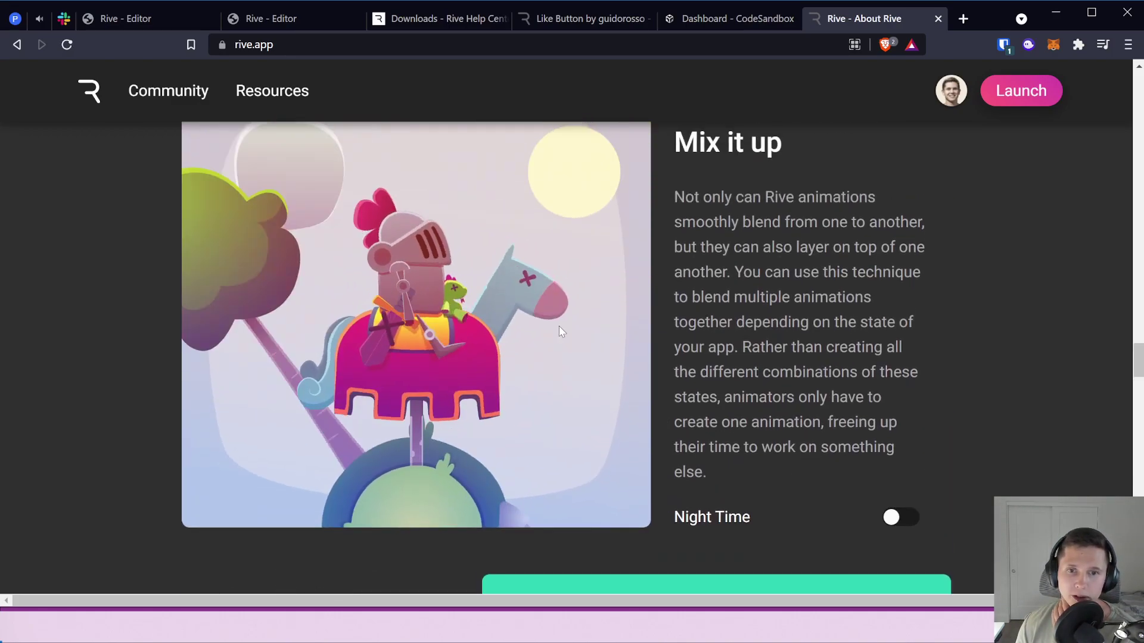
pyautogui.scroll(1, 672, 471)
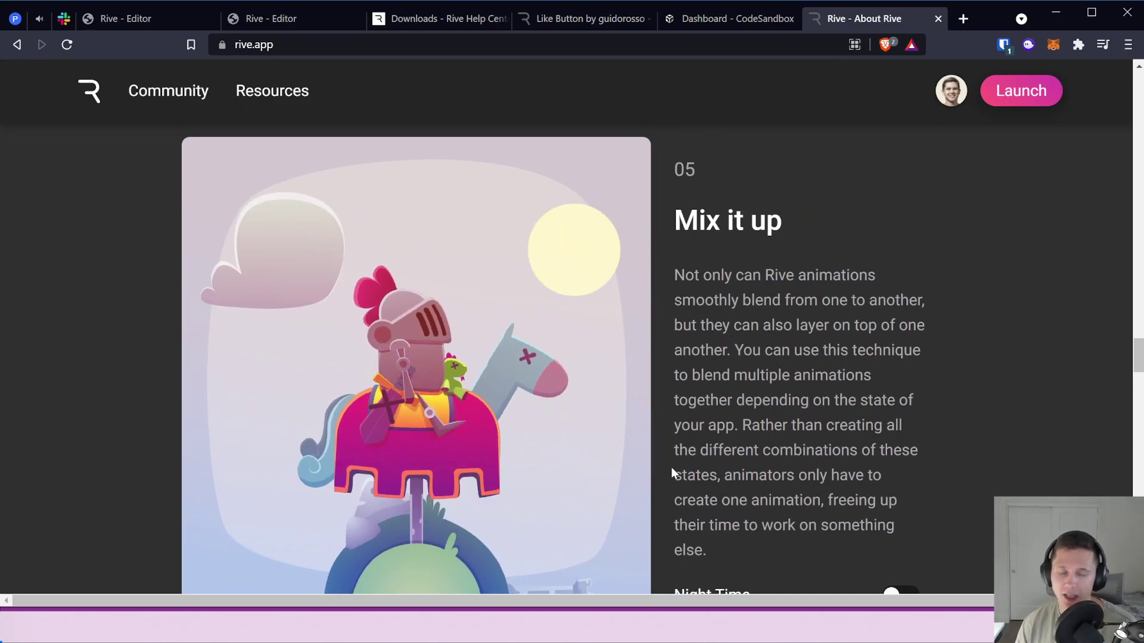
pyautogui.scroll(-2, 670, 467)
pyautogui.scroll(2, 675, 463)
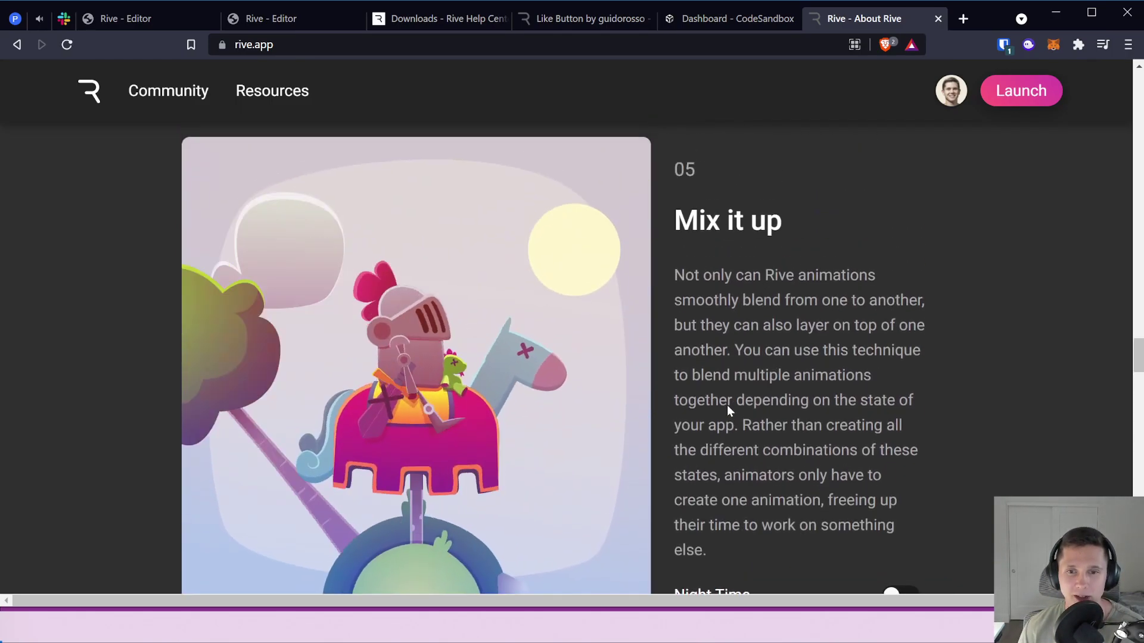
pyautogui.scroll(-1, 727, 405)
pyautogui.click(908, 517)
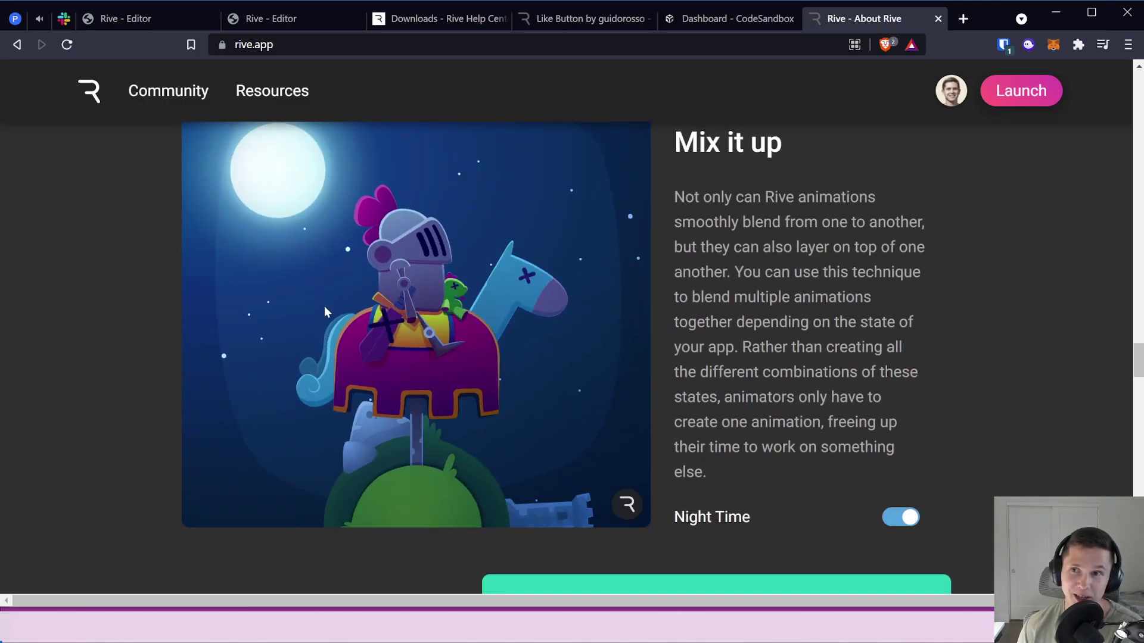
# - Switch Night Time off and on repeatedly to watch the knight animation blend, leaving it off
pyautogui.click(913, 516)
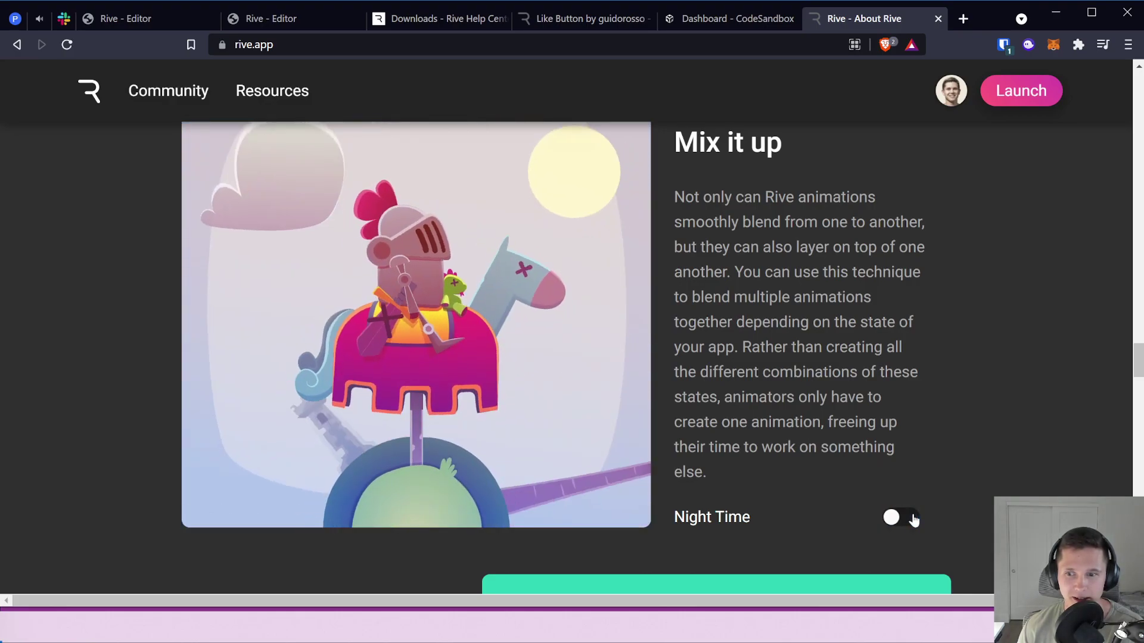
pyautogui.click(914, 519)
pyautogui.click(914, 520)
pyautogui.click(913, 519)
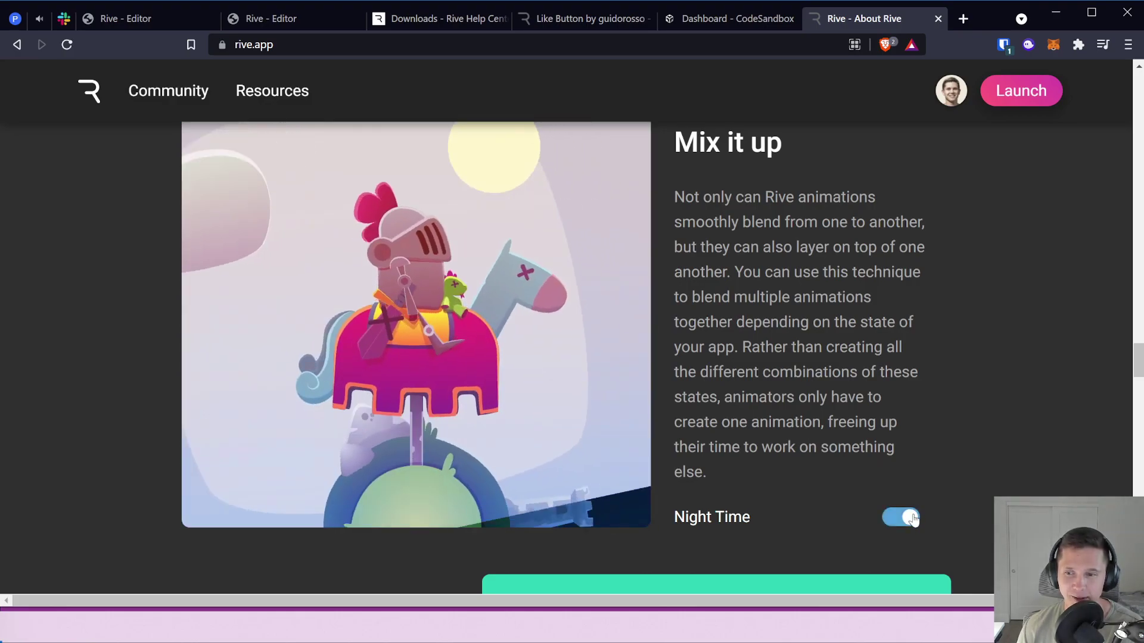
pyautogui.click(912, 518)
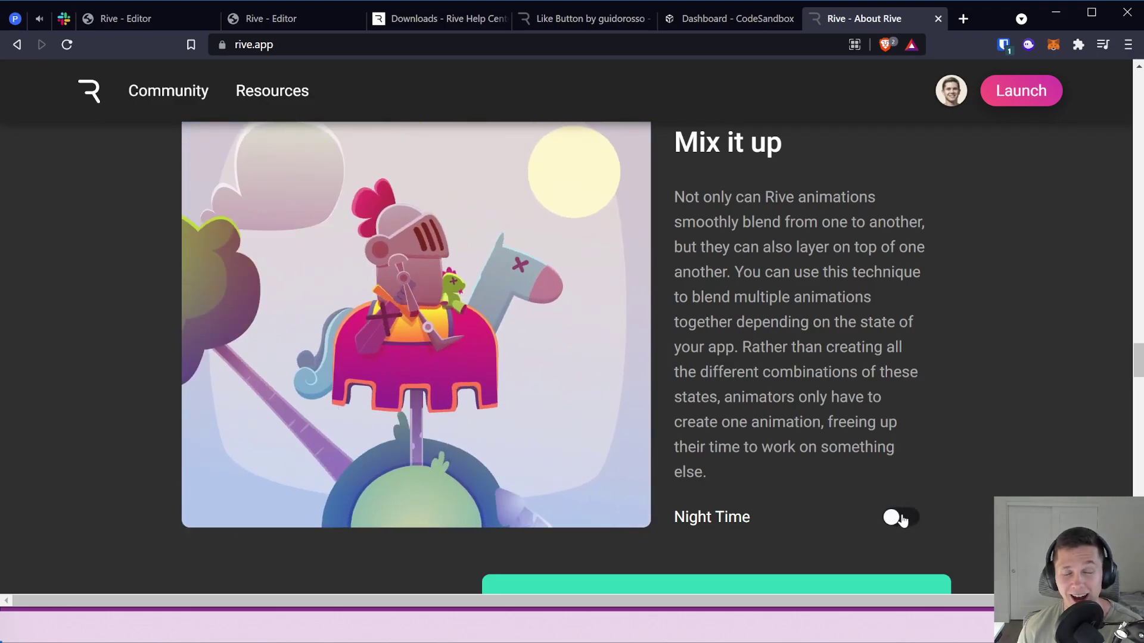
pyautogui.click(903, 520)
pyautogui.click(901, 518)
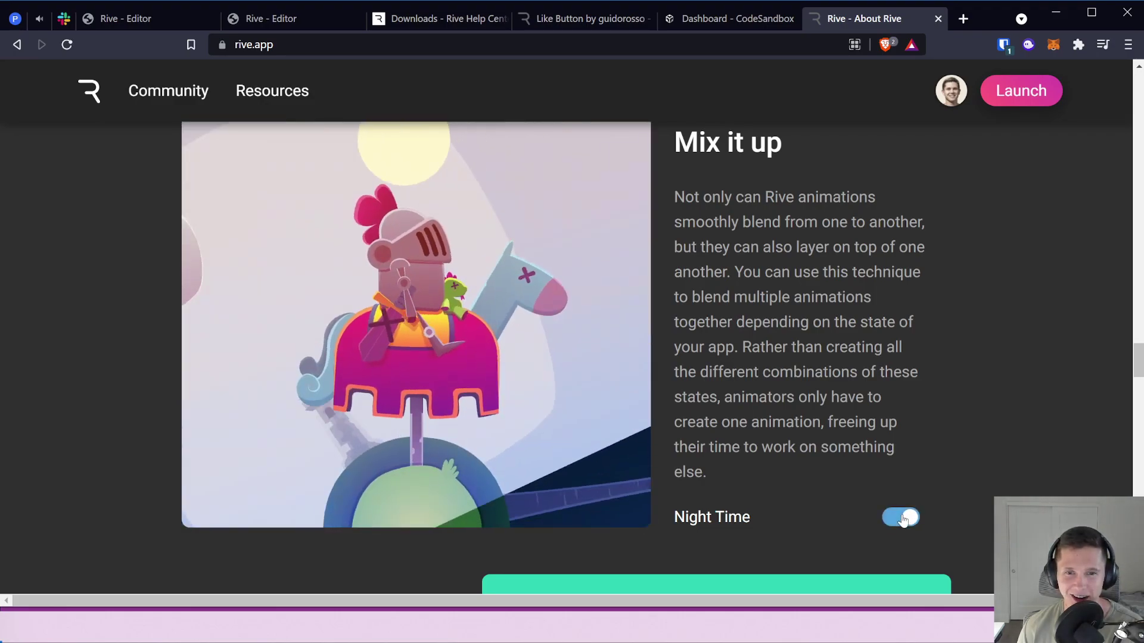
pyautogui.click(901, 518)
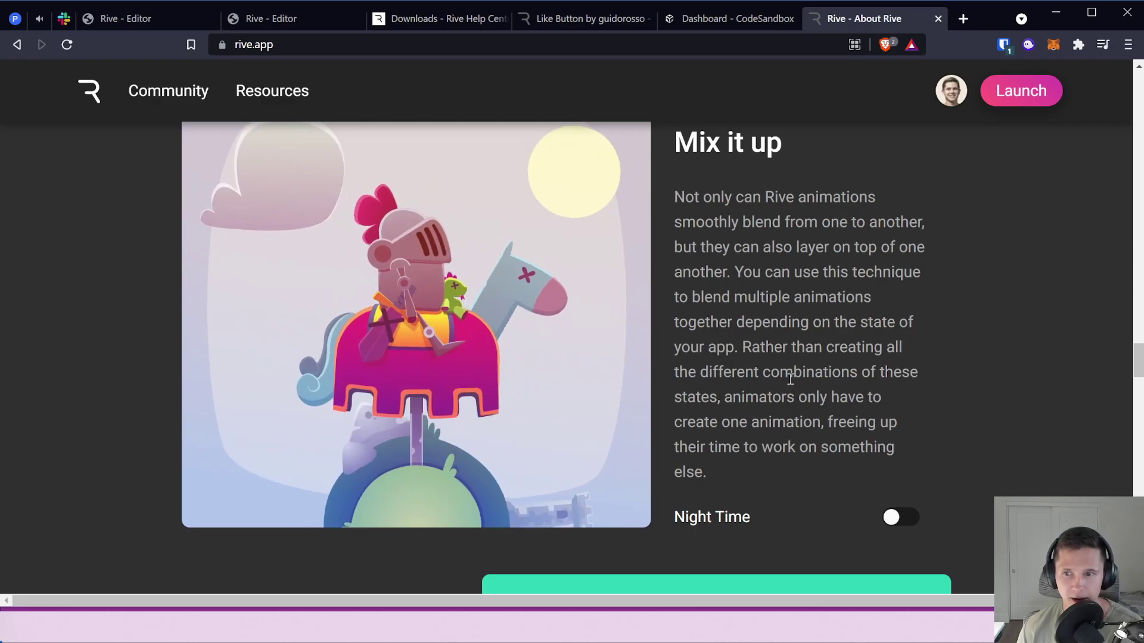
pyautogui.scroll(-4, 789, 378)
pyautogui.scroll(3, 388, 254)
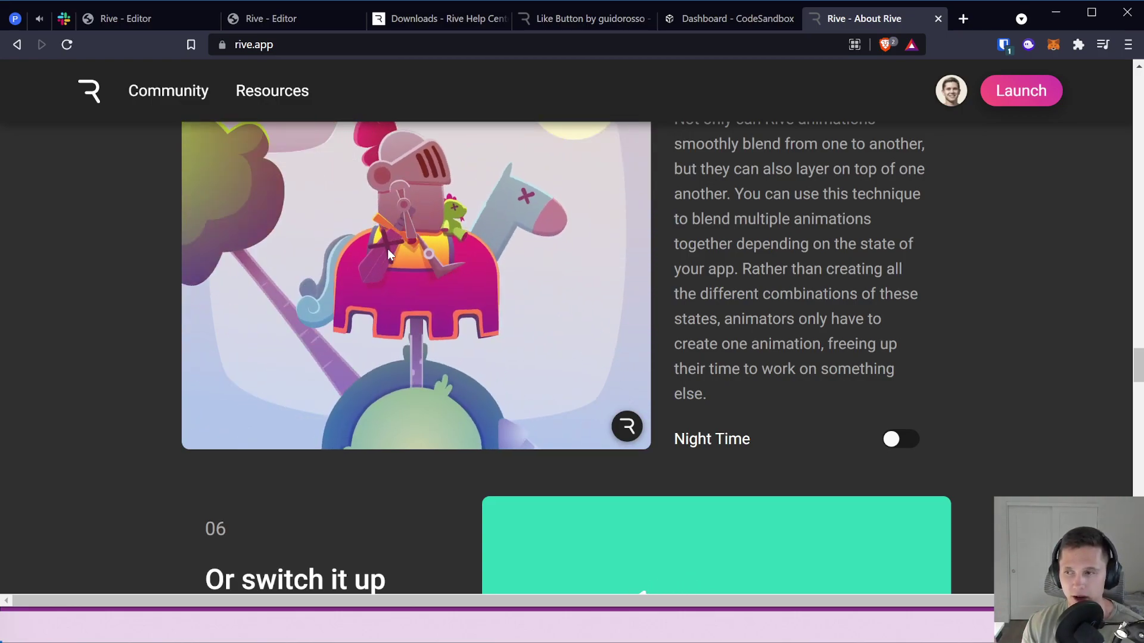
# - Switch to the CodeSandbox dashboard and open the recently viewed sandbox inspiring-davinci-k8lbr
pyautogui.click(711, 21)
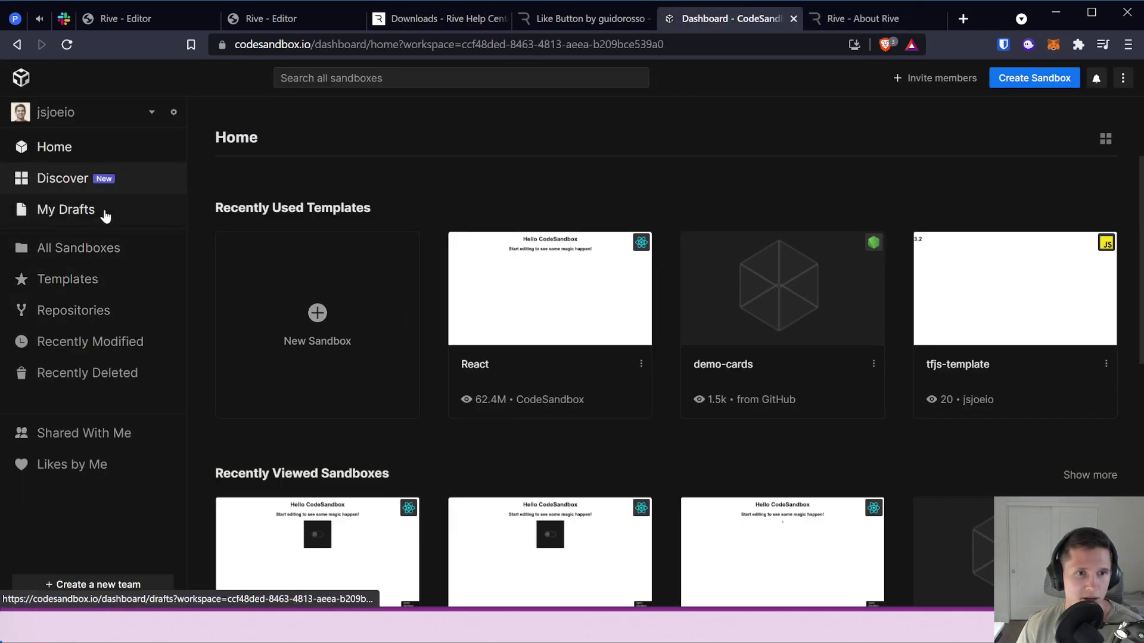
pyautogui.scroll(-3, 420, 297)
pyautogui.scroll(-2, 350, 329)
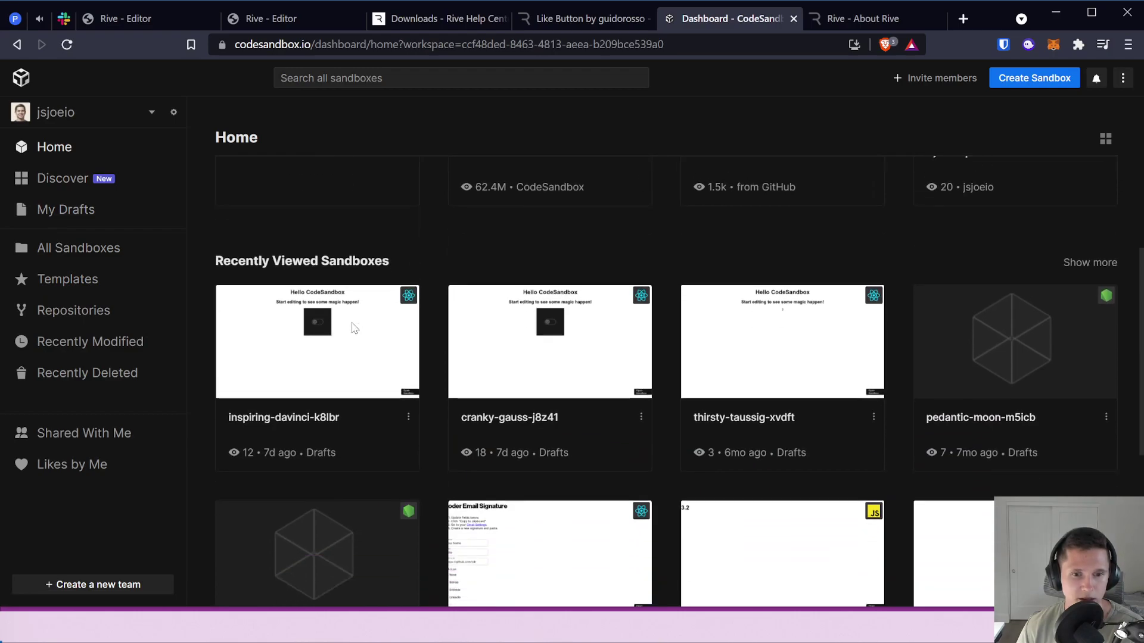
pyautogui.doubleClick(325, 341)
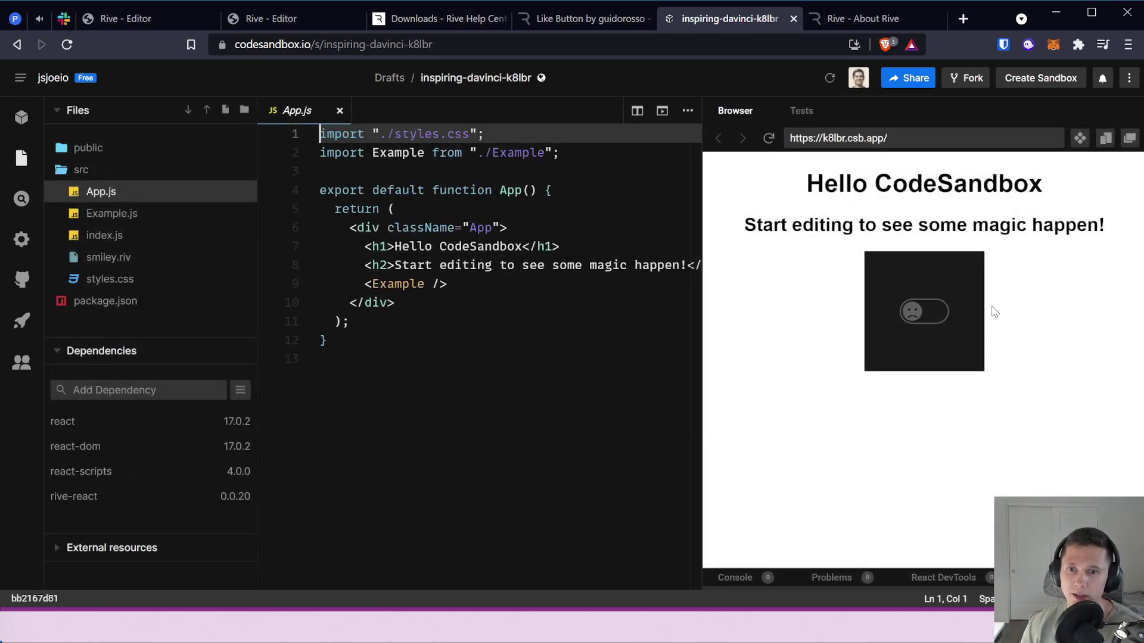
# - Test the smiley toggle in the sandbox preview by switching it several times
pyautogui.click(910, 307)
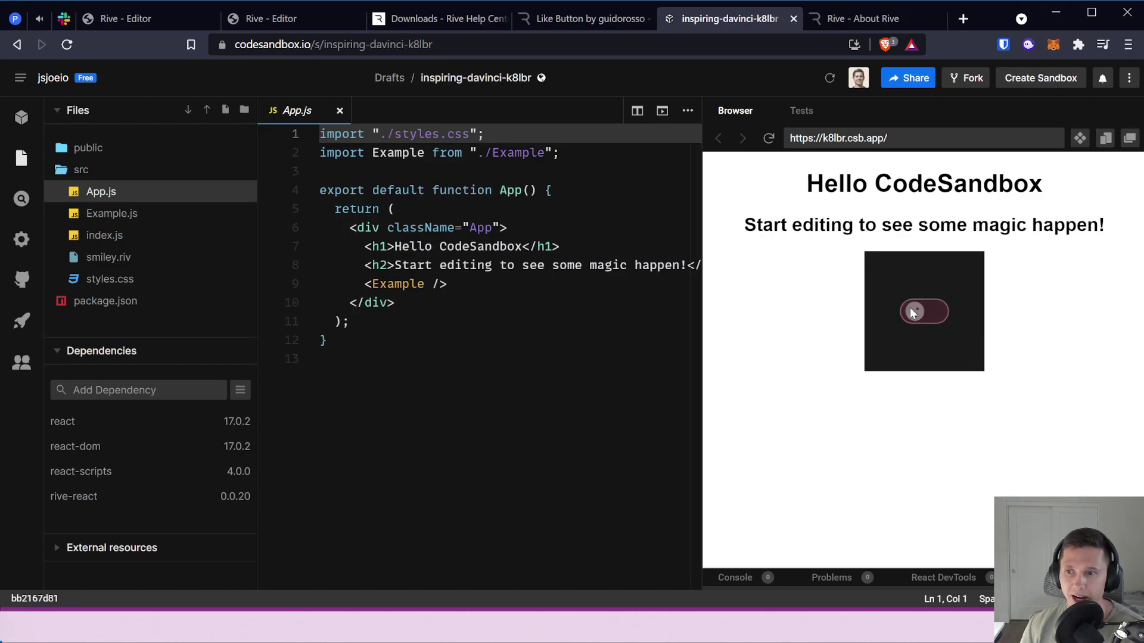
pyautogui.click(910, 308)
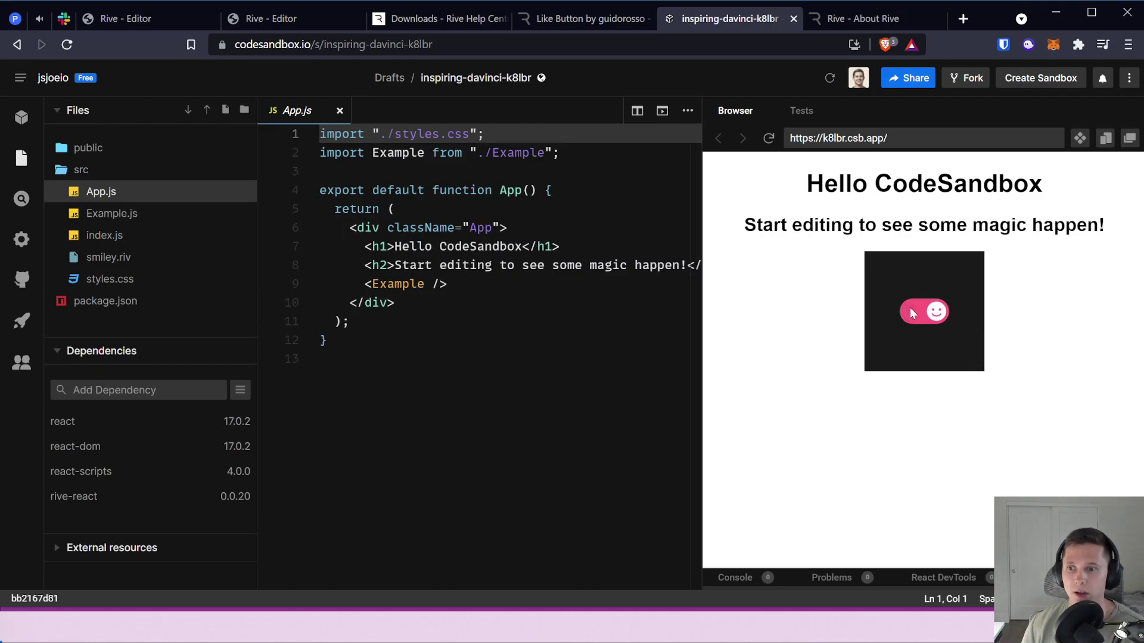
pyautogui.click(910, 307)
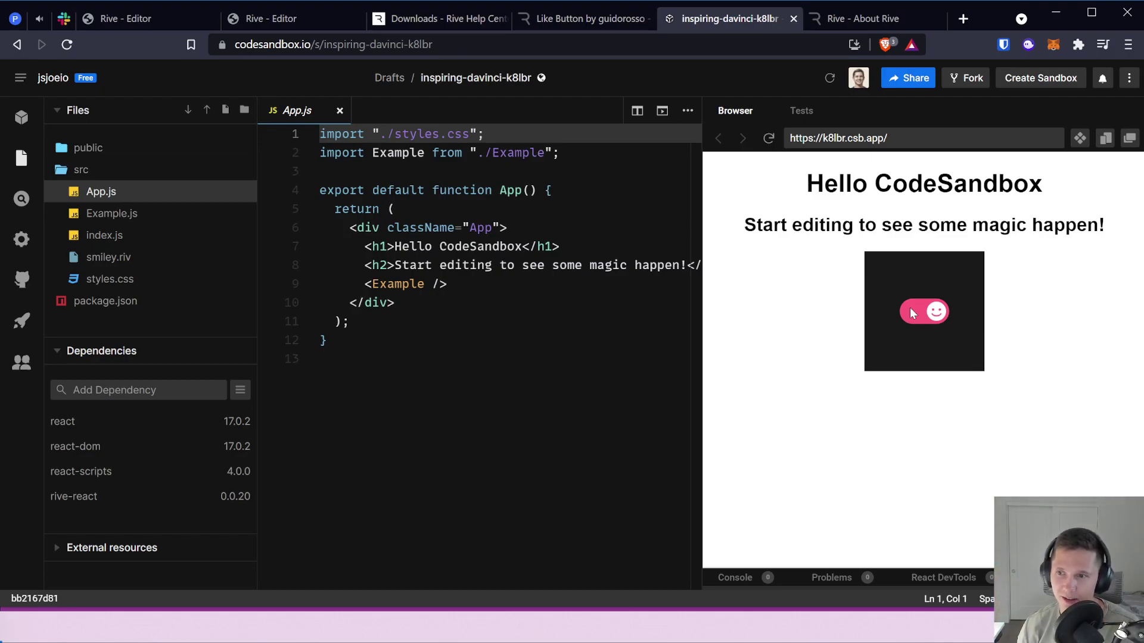
pyautogui.click(910, 309)
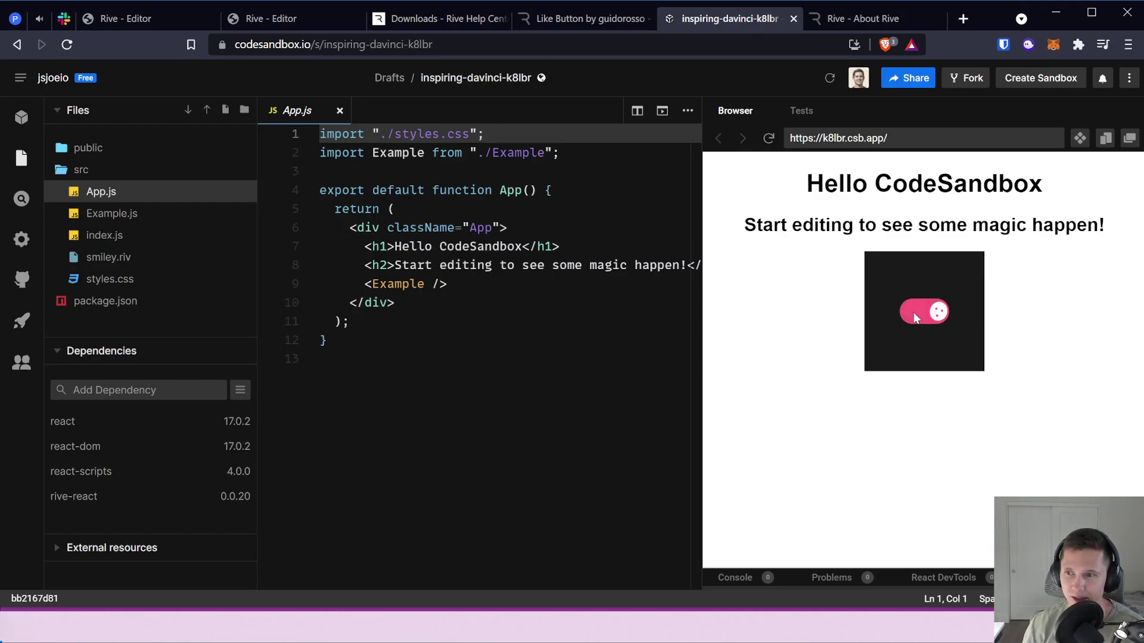
# - Open Example.js, hide the file explorer and look through the Rive component code
pyautogui.click(132, 213)
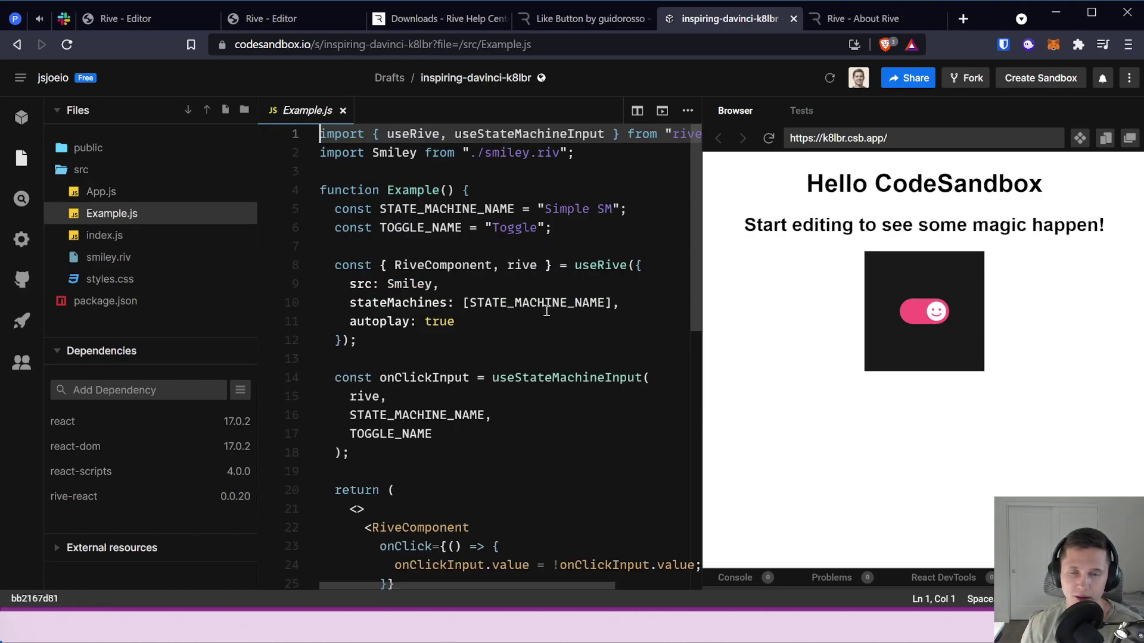
pyautogui.scroll(-3, 427, 280)
pyautogui.click(21, 158)
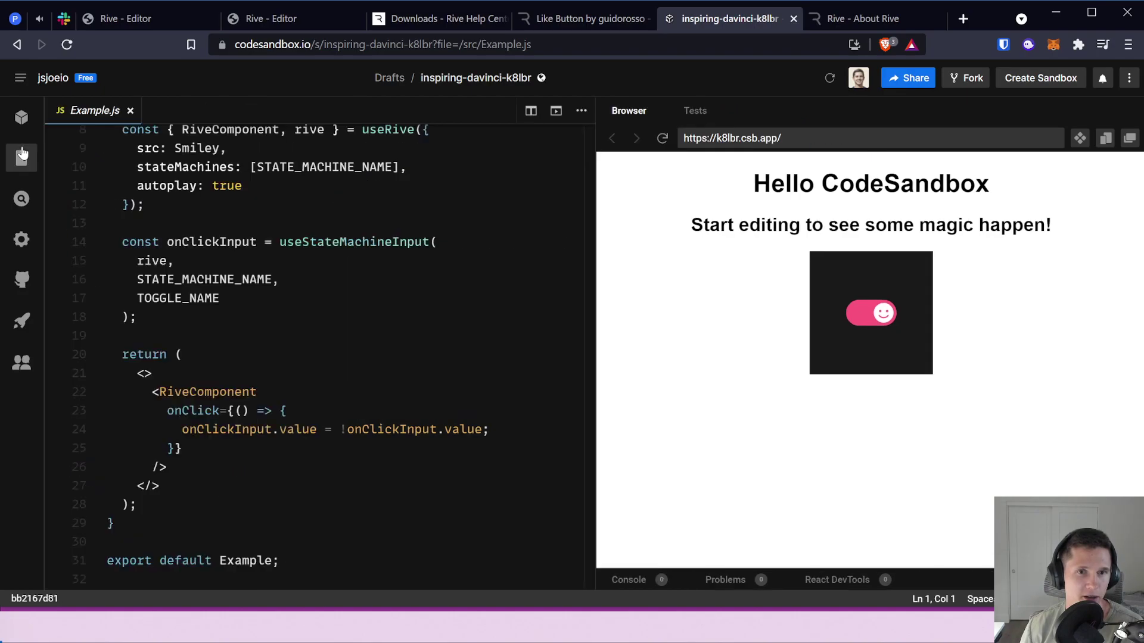
pyautogui.scroll(3, 299, 338)
pyautogui.scroll(-3, 300, 338)
pyautogui.scroll(3, 300, 338)
# - Highlight the smiley.riv import path and the STATE_MACHINE_NAME constant in Example.js
pyautogui.moveTo(346, 154); pyautogui.dragTo(265, 152)
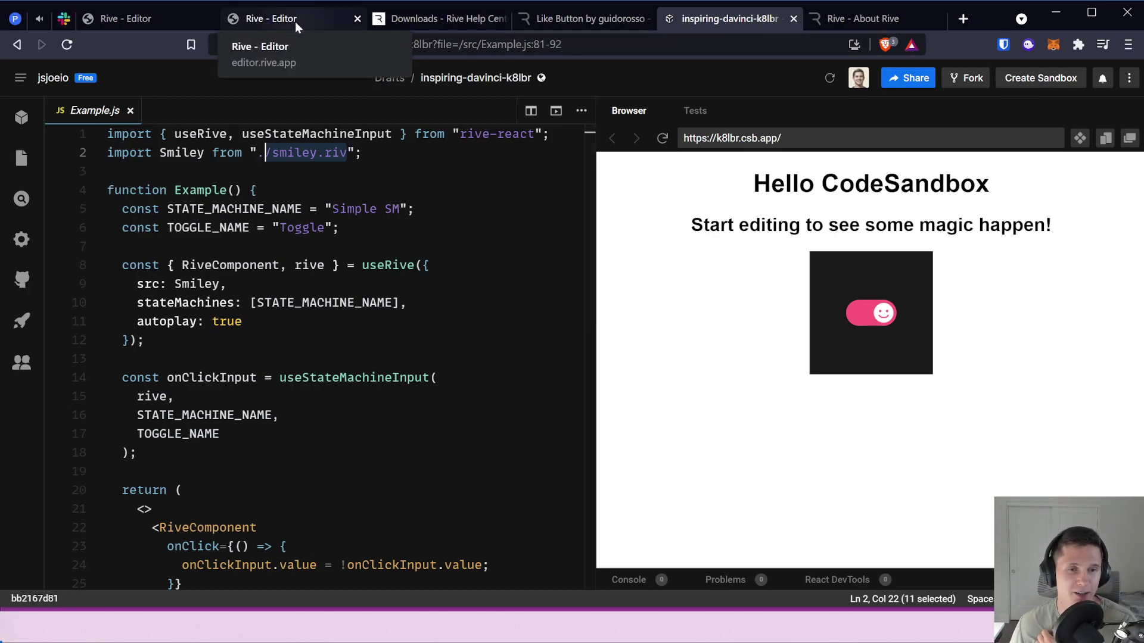
pyautogui.scroll(-2, 281, 199)
pyautogui.scroll(2, 292, 186)
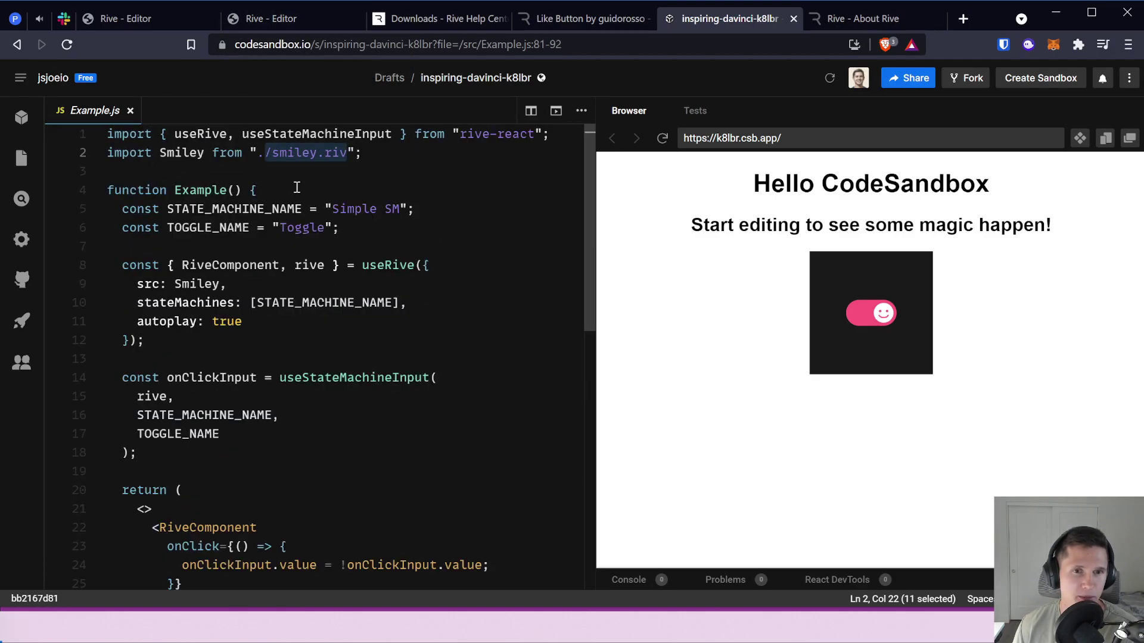
pyautogui.click(437, 205)
pyautogui.hotkey('shift', 'Up')
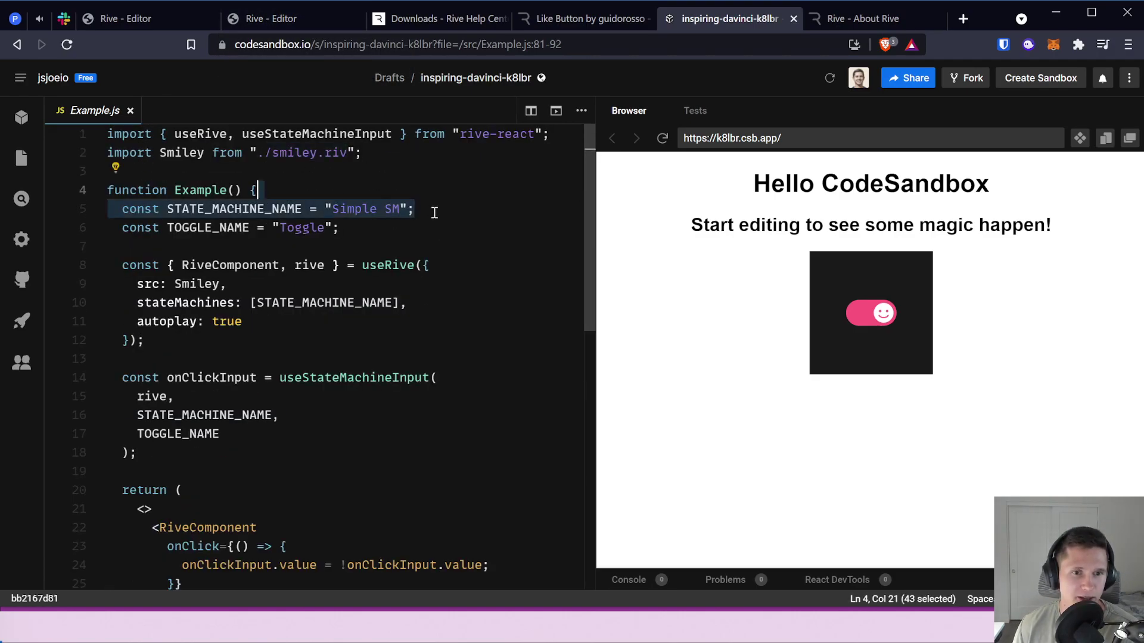
# - Highlight the onClickInput useStateMachineInput statement and the RiveComponent tag in the returned markup
pyautogui.scroll(-1, 381, 250)
pyautogui.scroll(-1, 317, 265)
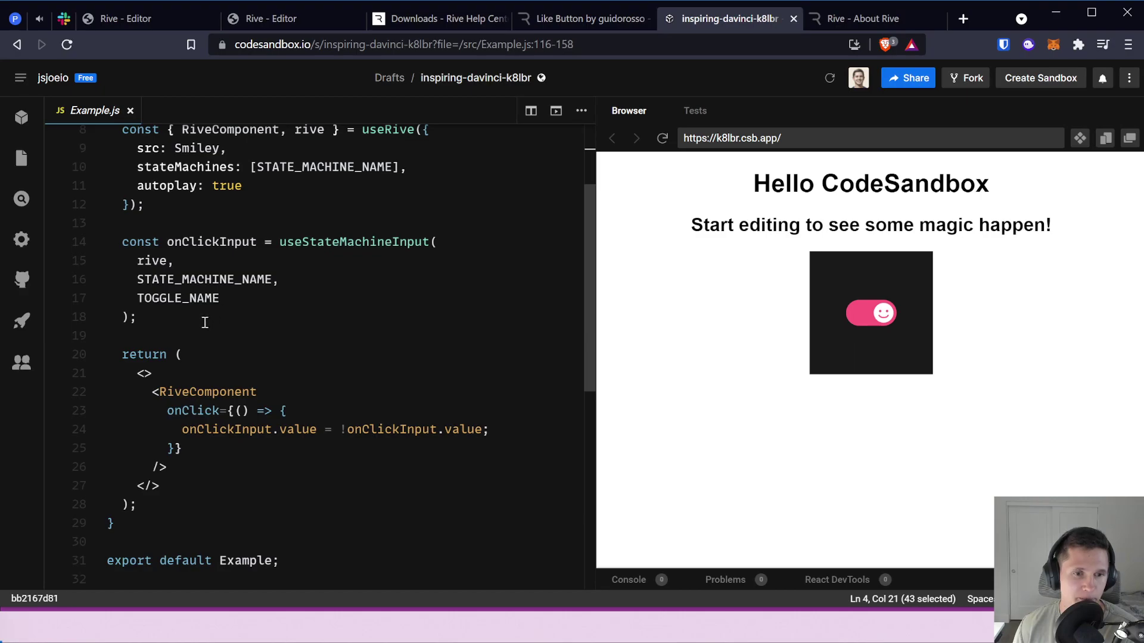
pyautogui.moveTo(186, 321); pyautogui.dragTo(114, 241)
pyautogui.scroll(-1, 244, 325)
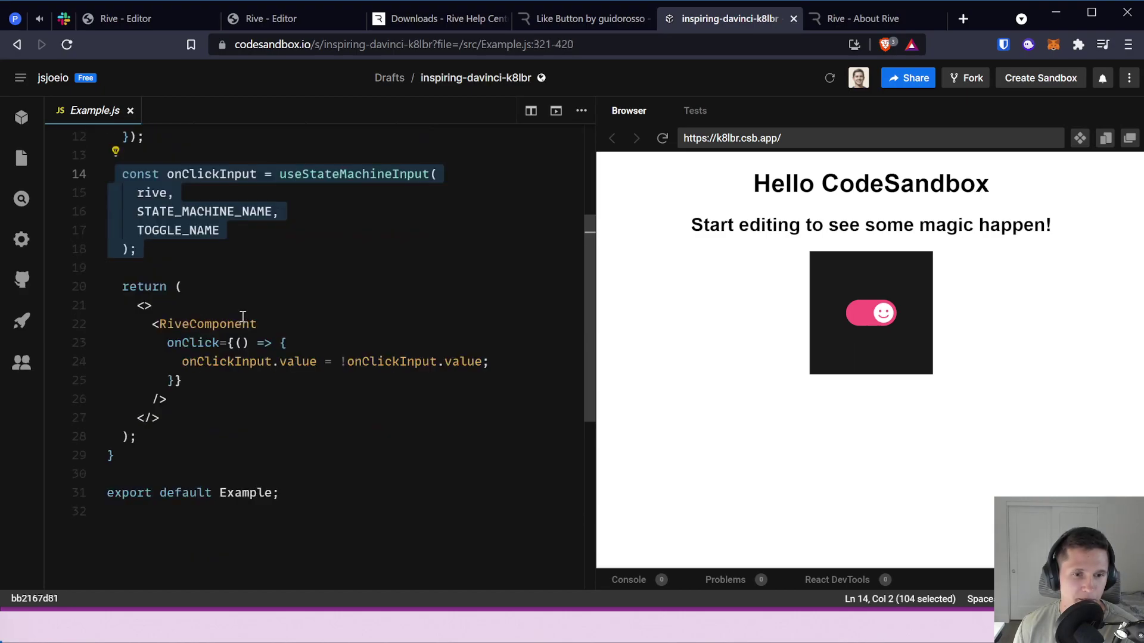
pyautogui.moveTo(155, 322); pyautogui.dragTo(252, 324)
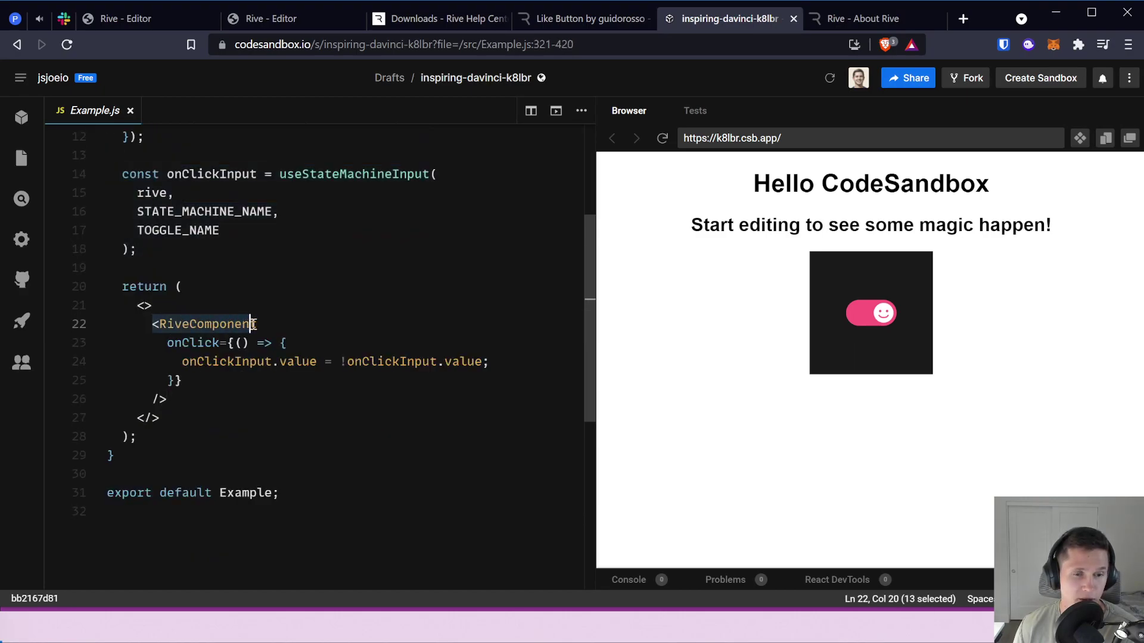
# - Highlight the RiveComponent's onClick handler and the statement that inverts onClickInput.value in Example.js
pyautogui.doubleClick(243, 323)
pyautogui.doubleClick(205, 344)
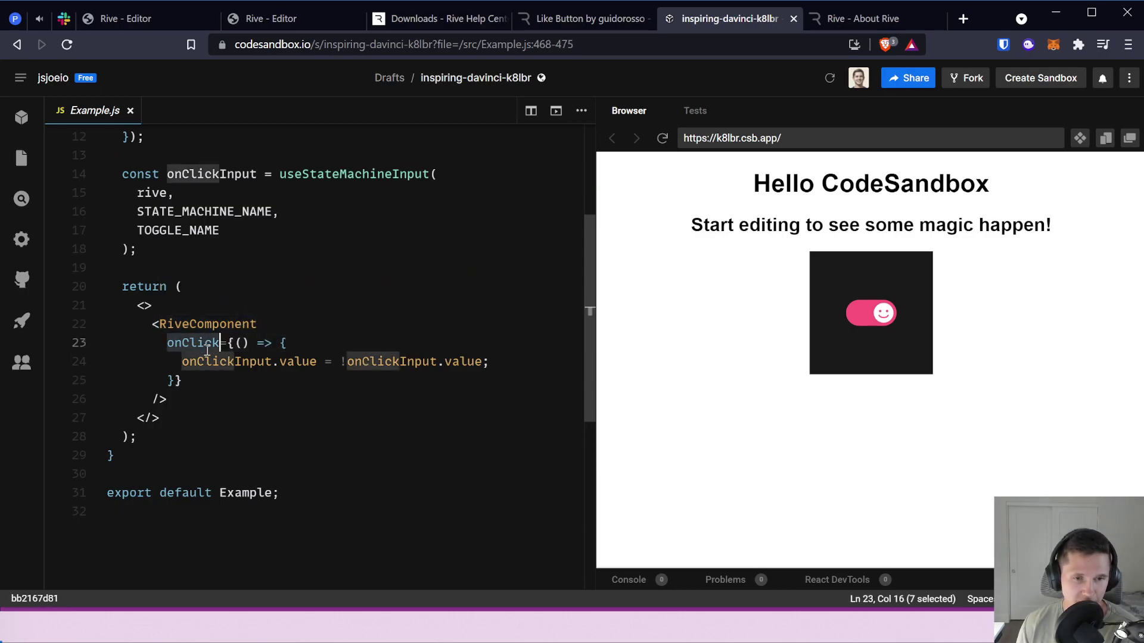
pyautogui.click(233, 362)
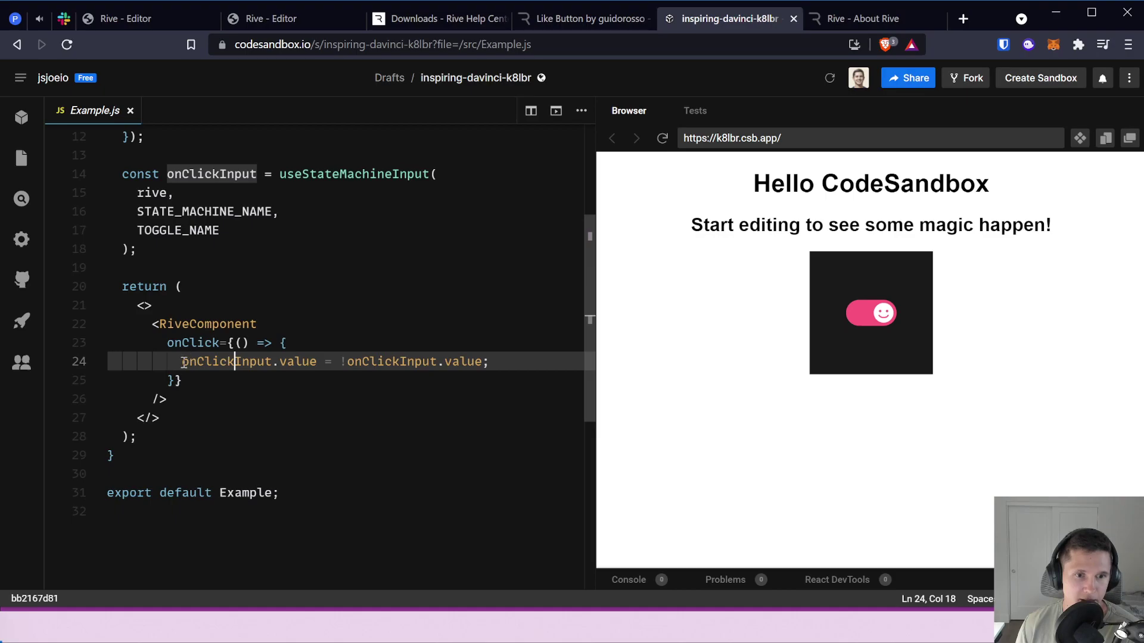
pyautogui.moveTo(175, 361); pyautogui.dragTo(492, 362)
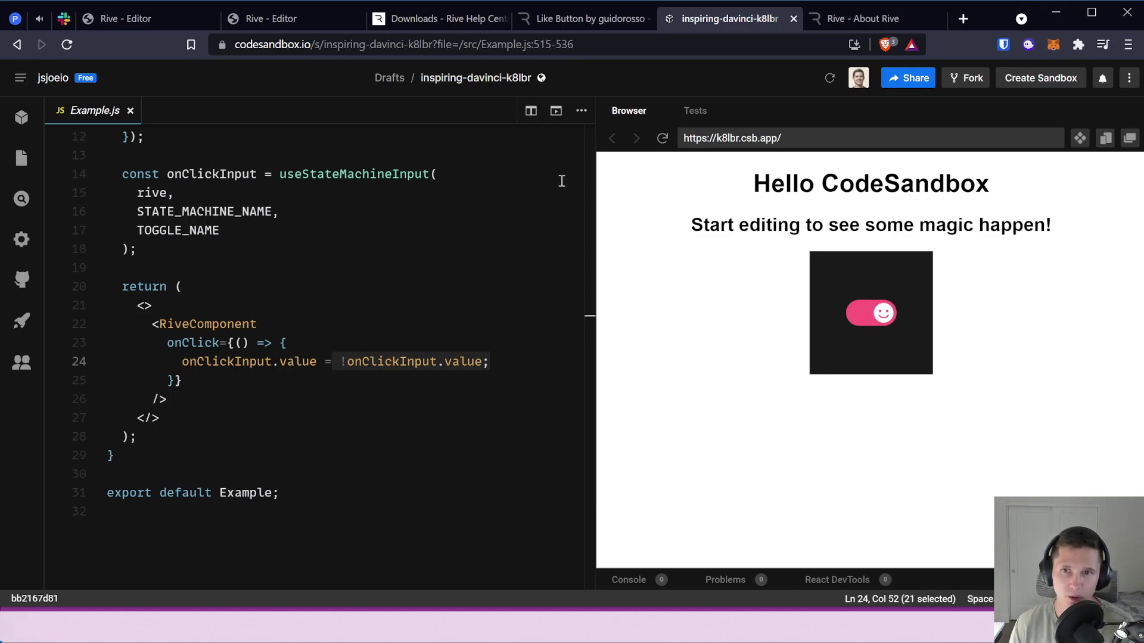
# - Return to the Rive website, open its Community showcase and browse the featured animations
pyautogui.click(870, 24)
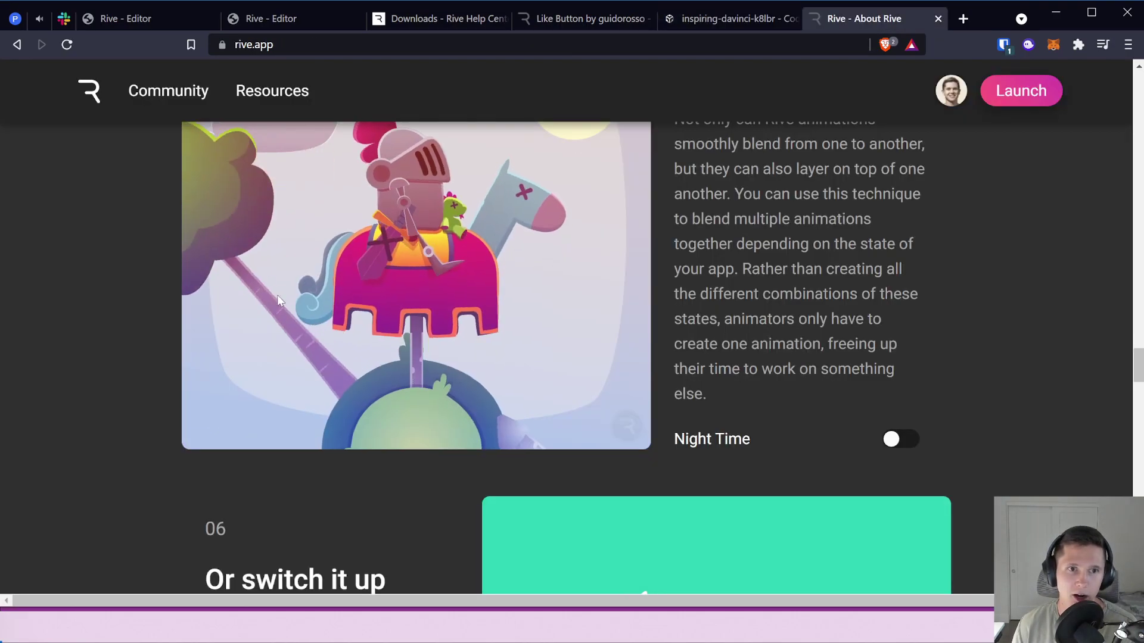
pyautogui.scroll(-4, 84, 146)
pyautogui.click(169, 103)
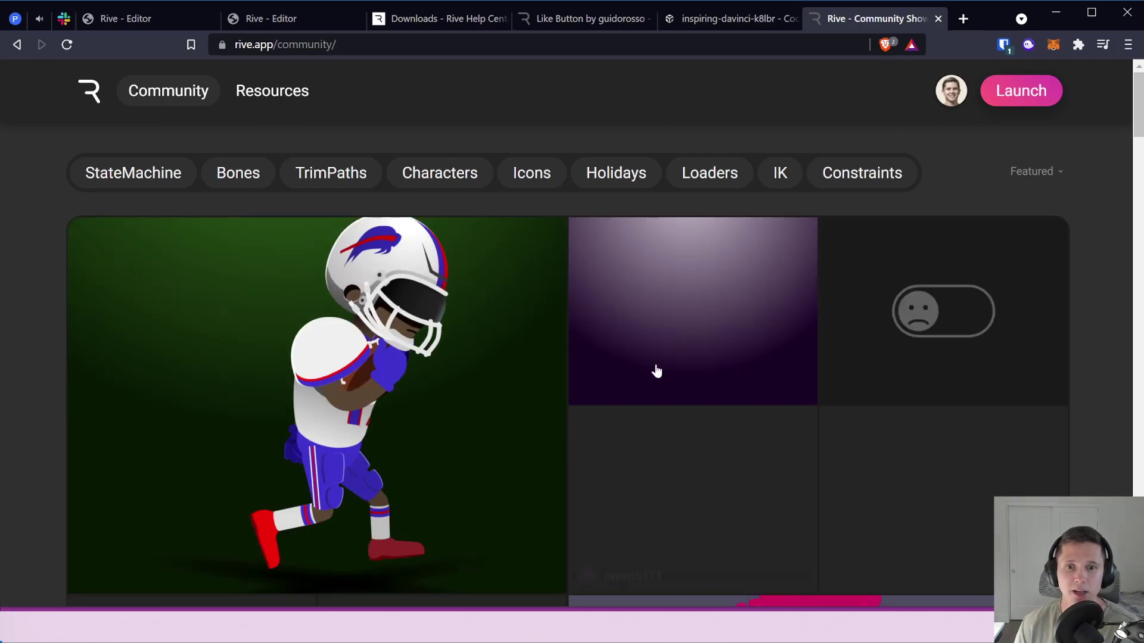
pyautogui.scroll(-3, 614, 372)
pyautogui.scroll(3, 519, 360)
pyautogui.scroll(-3, 628, 355)
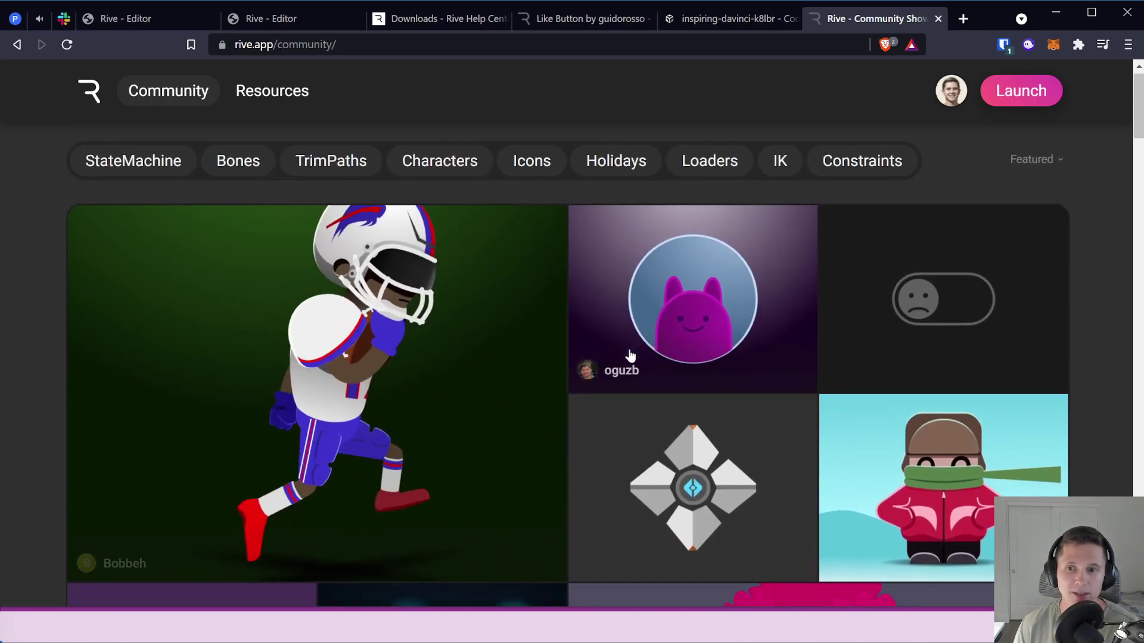
pyautogui.scroll(3, 628, 355)
# - Open the Mascot animation from the community showcase and load it in the Rive editor
pyautogui.click(725, 338)
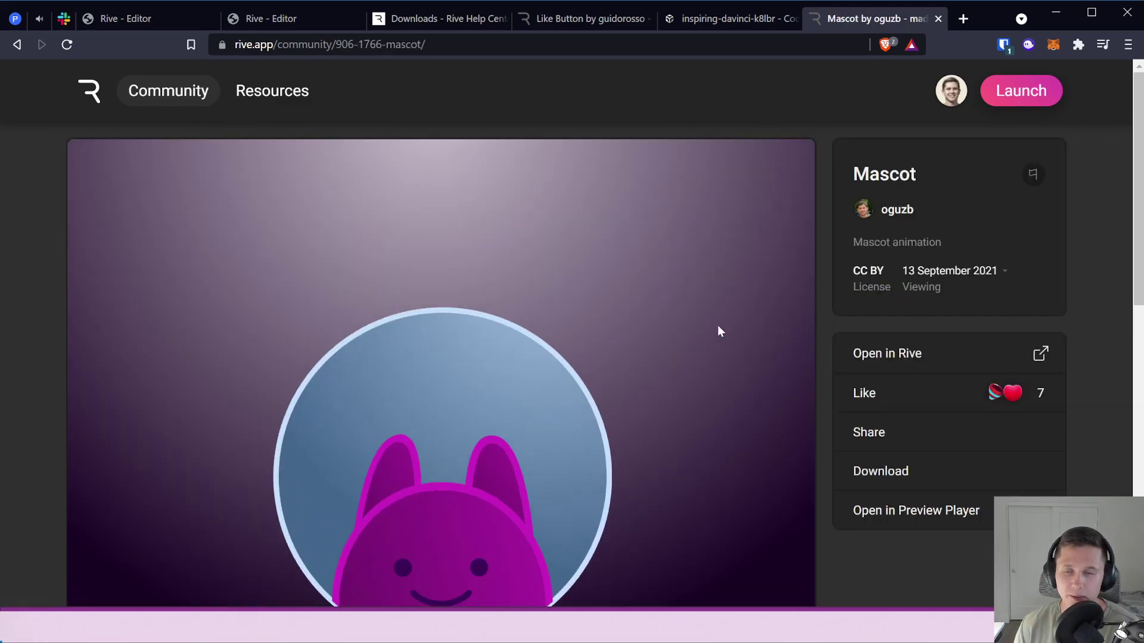
pyautogui.scroll(-3, 430, 434)
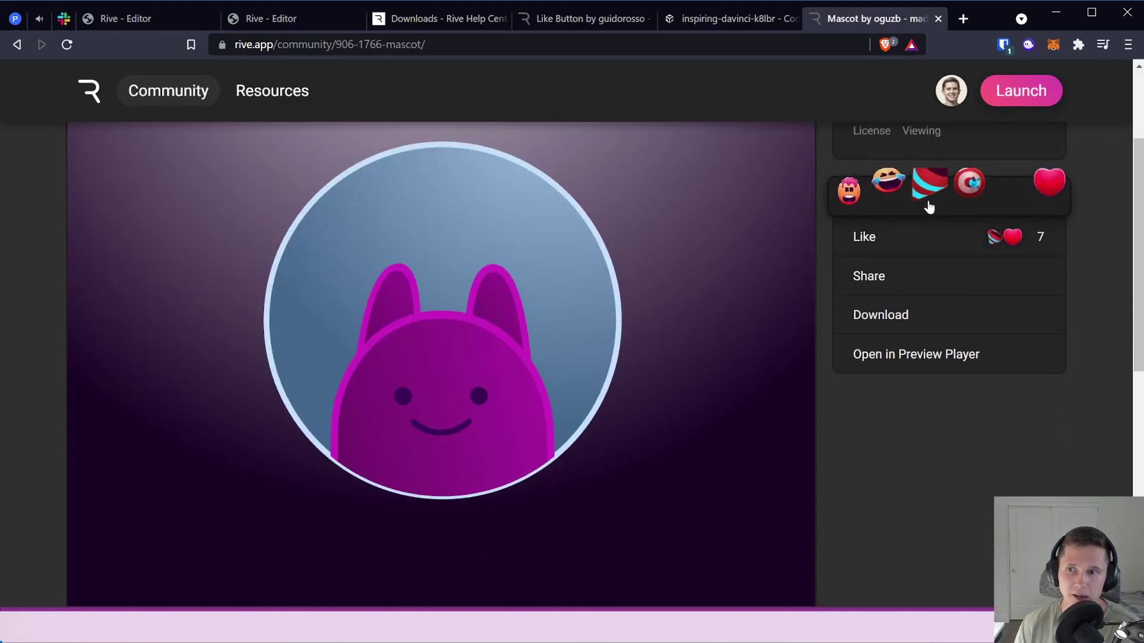
pyautogui.click(870, 198)
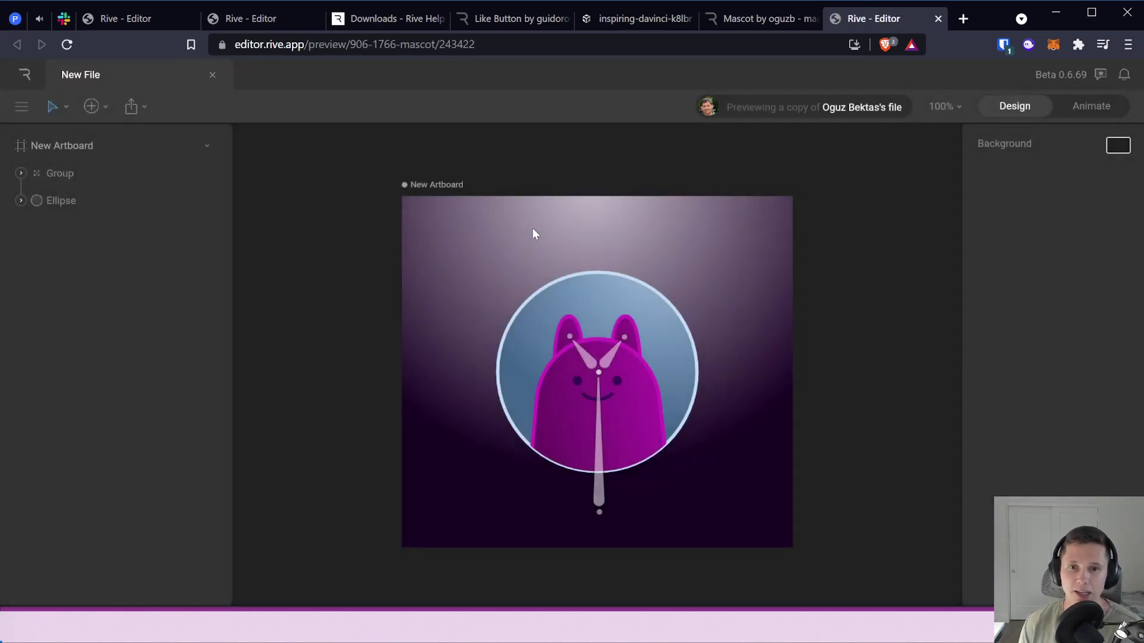
# - Inspect the Mascot file's Ellipse and Group layers, and play Animation 1 in Animate mode
pyautogui.click(21, 201)
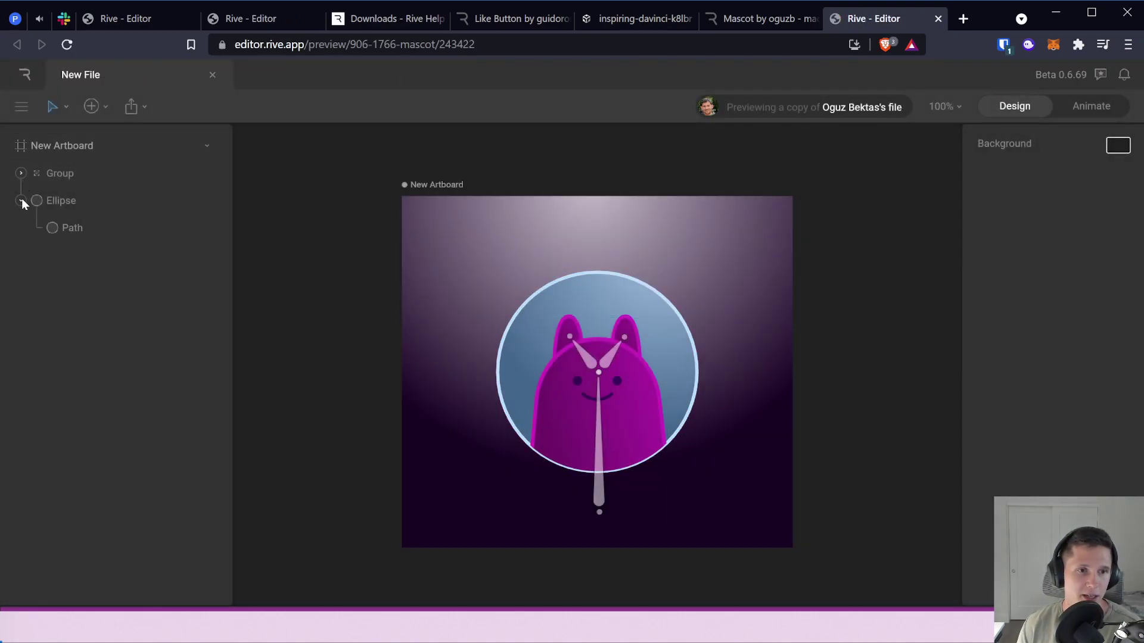
pyautogui.click(27, 176)
pyautogui.click(1092, 106)
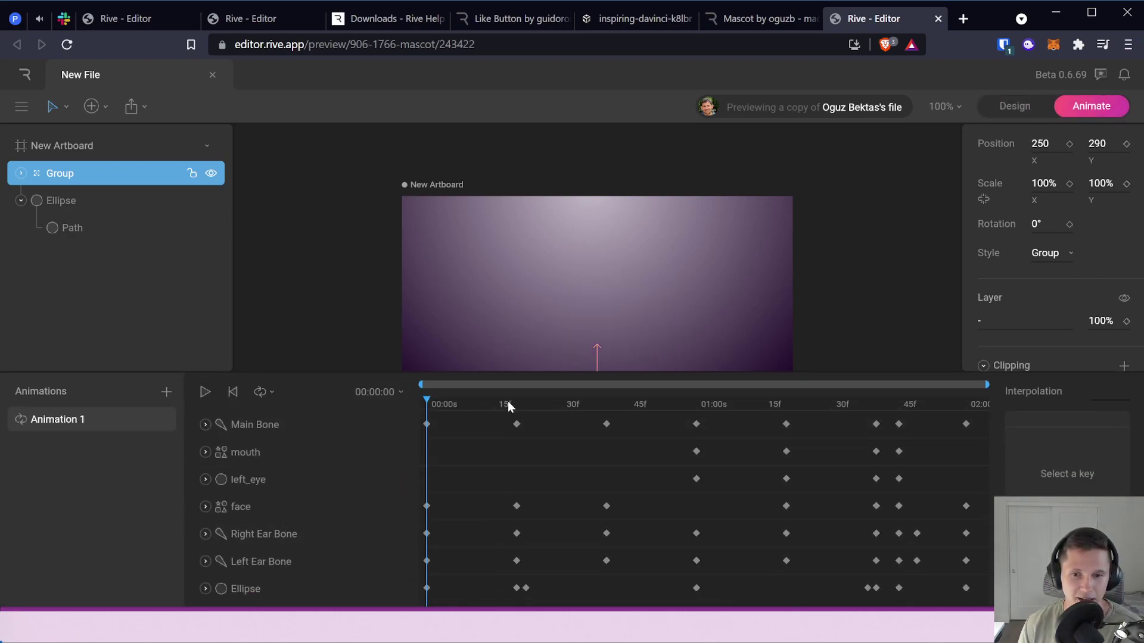
pyautogui.click(205, 392)
pyautogui.scroll(-3, 295, 307)
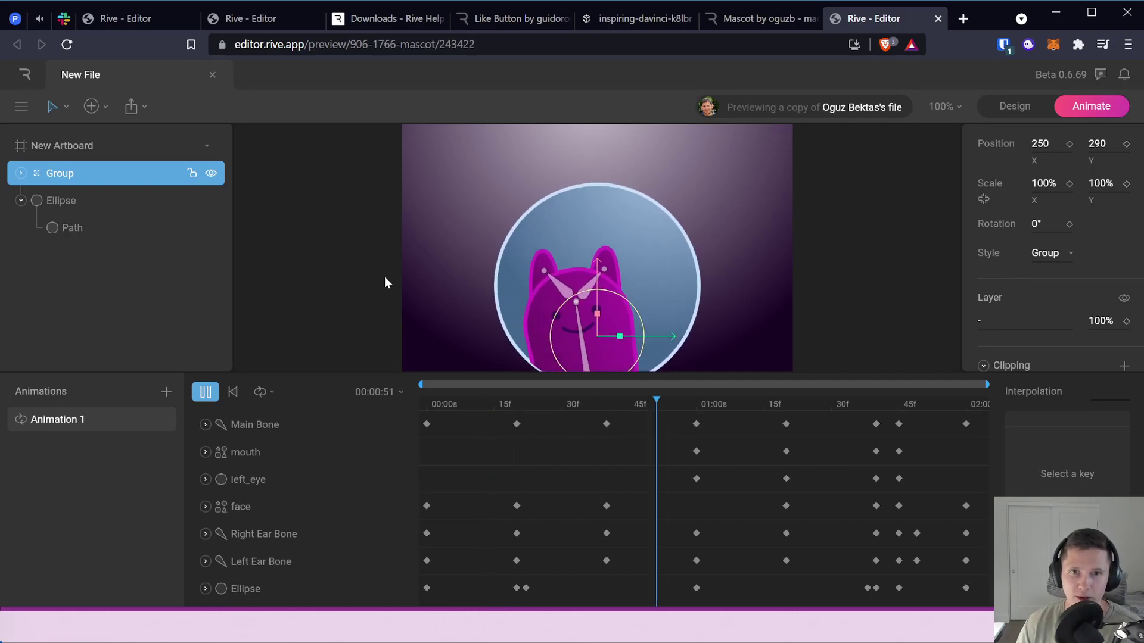
# - Compare the Mascot timeline with the like button's On animation, ending on the like button preview file
pyautogui.click(268, 18)
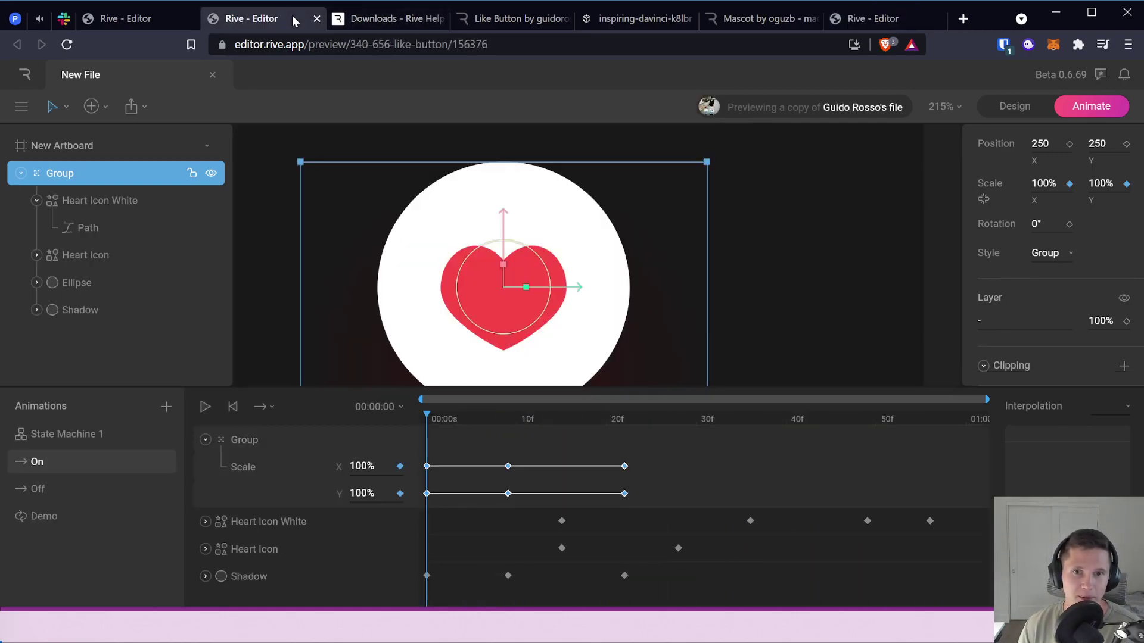
pyautogui.click(906, 19)
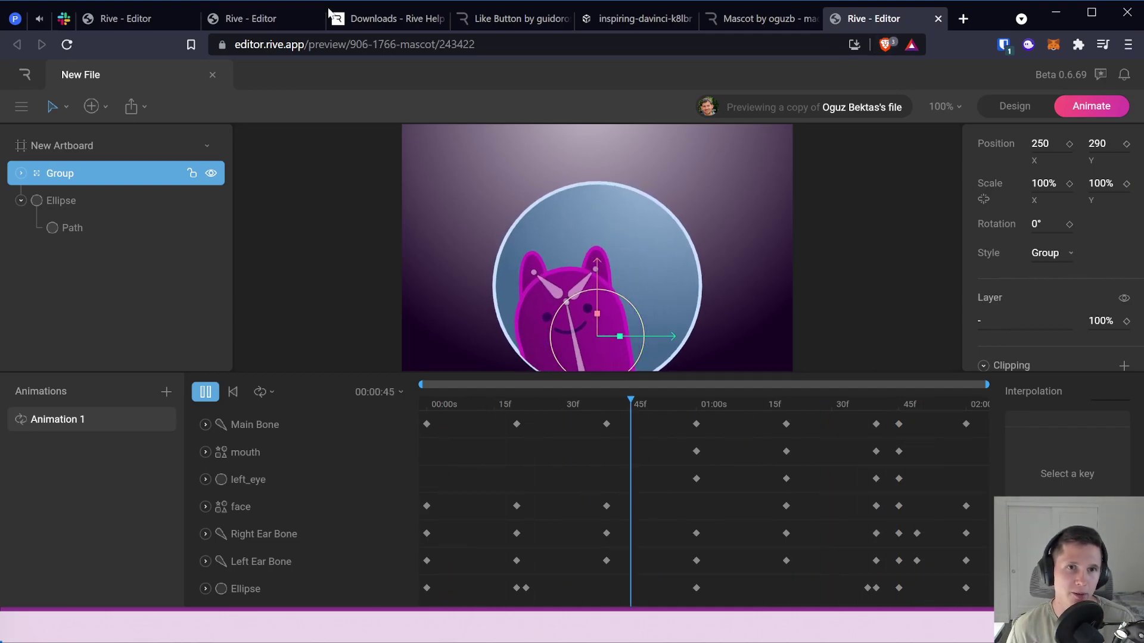
pyautogui.click(240, 20)
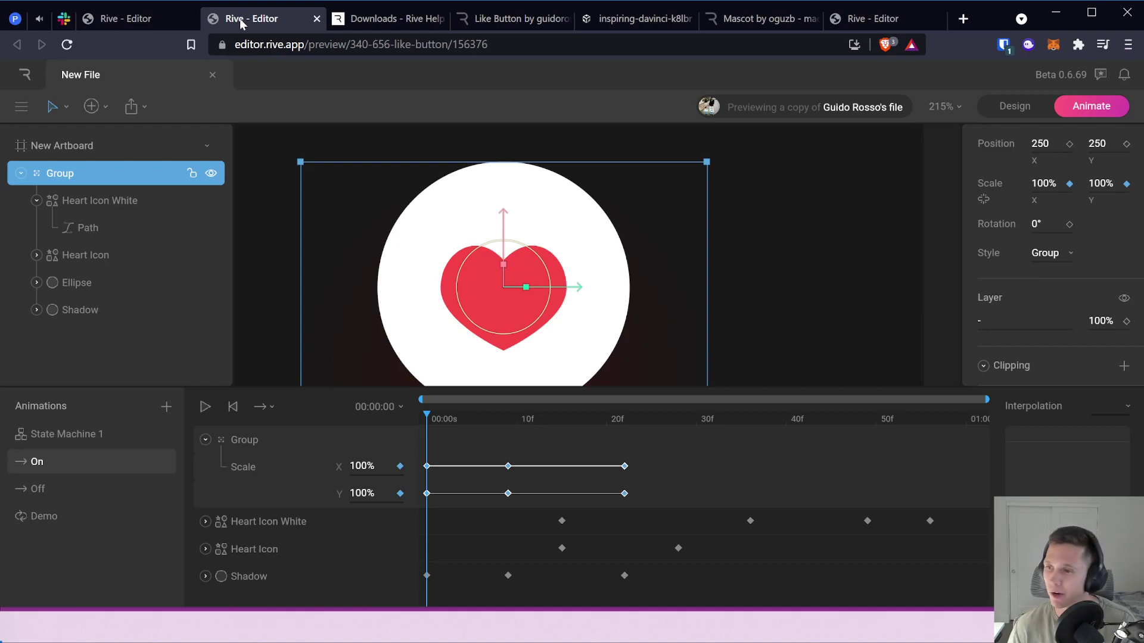